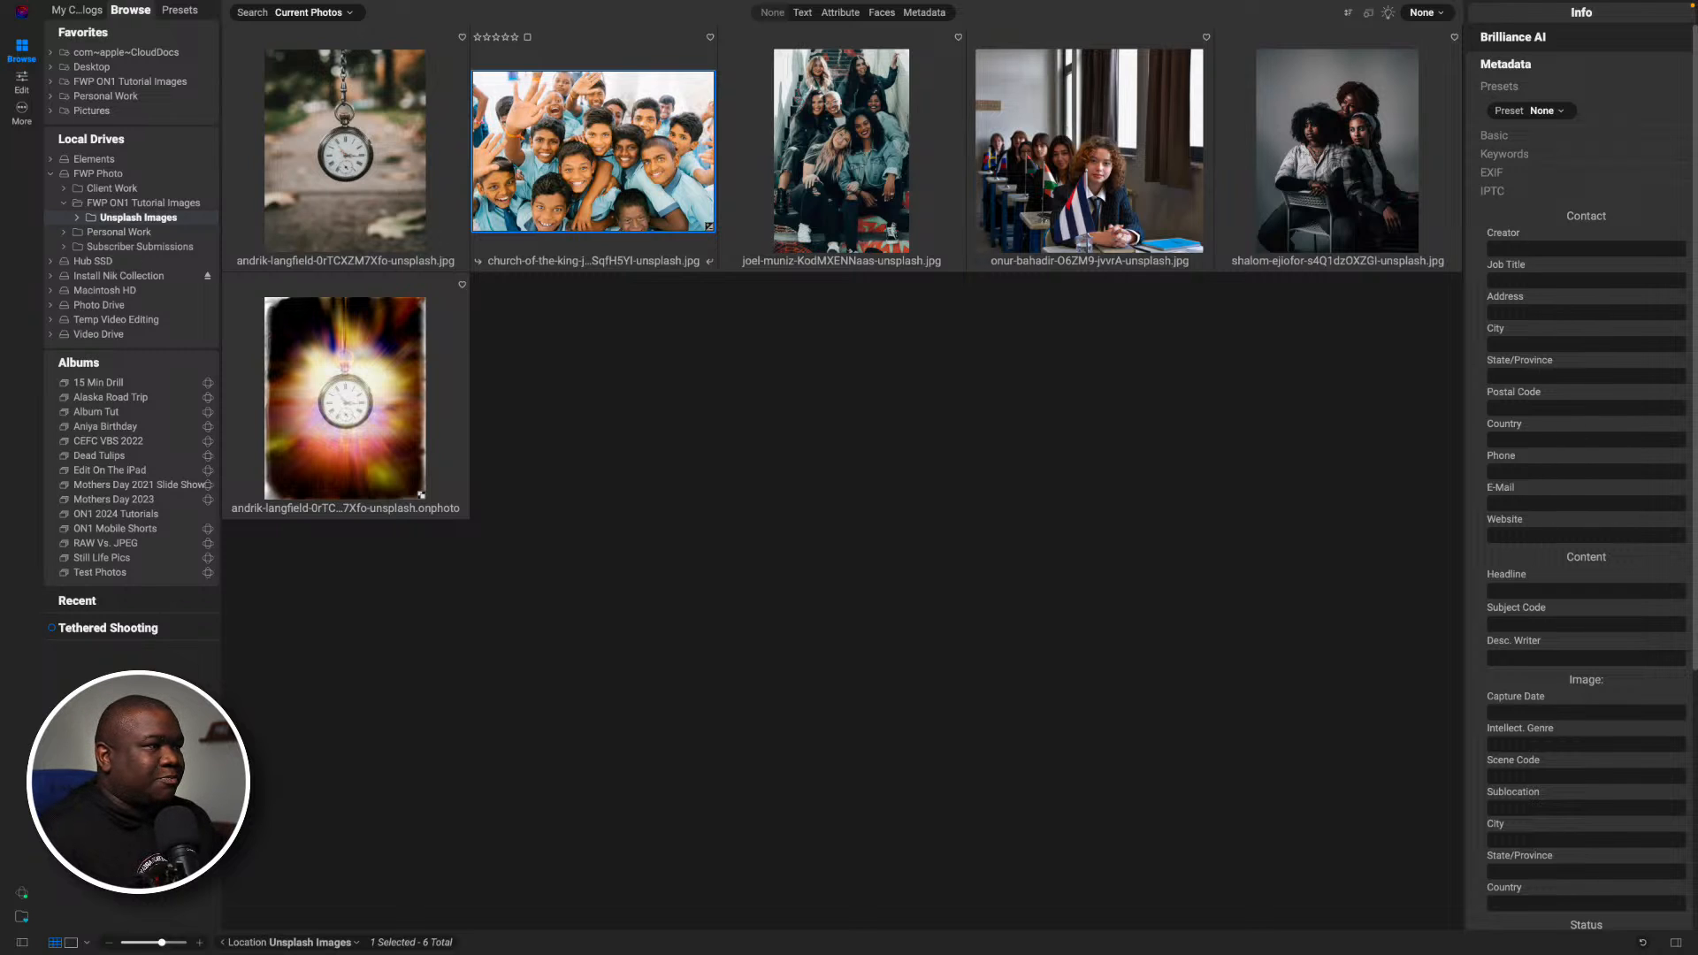
- Open the selected group photo of the waving boys for editing and review the Brilliance AI preferences
{"action": "key", "text": "f"}
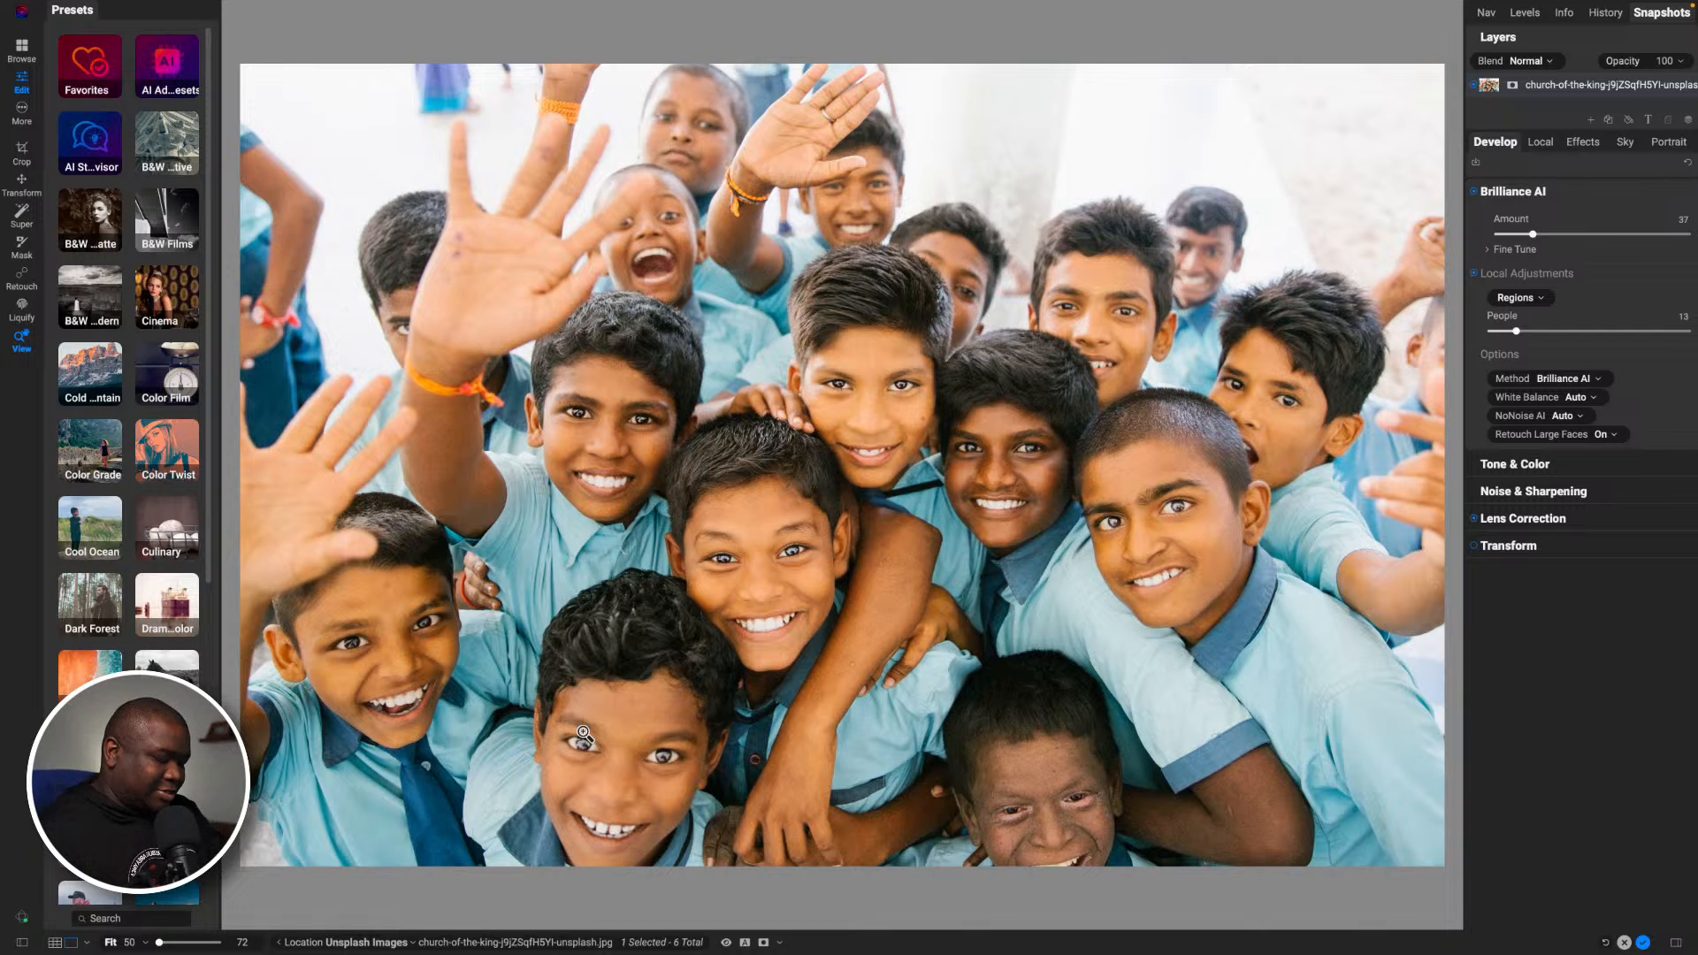
{"action": "key", "text": "super+comma"}
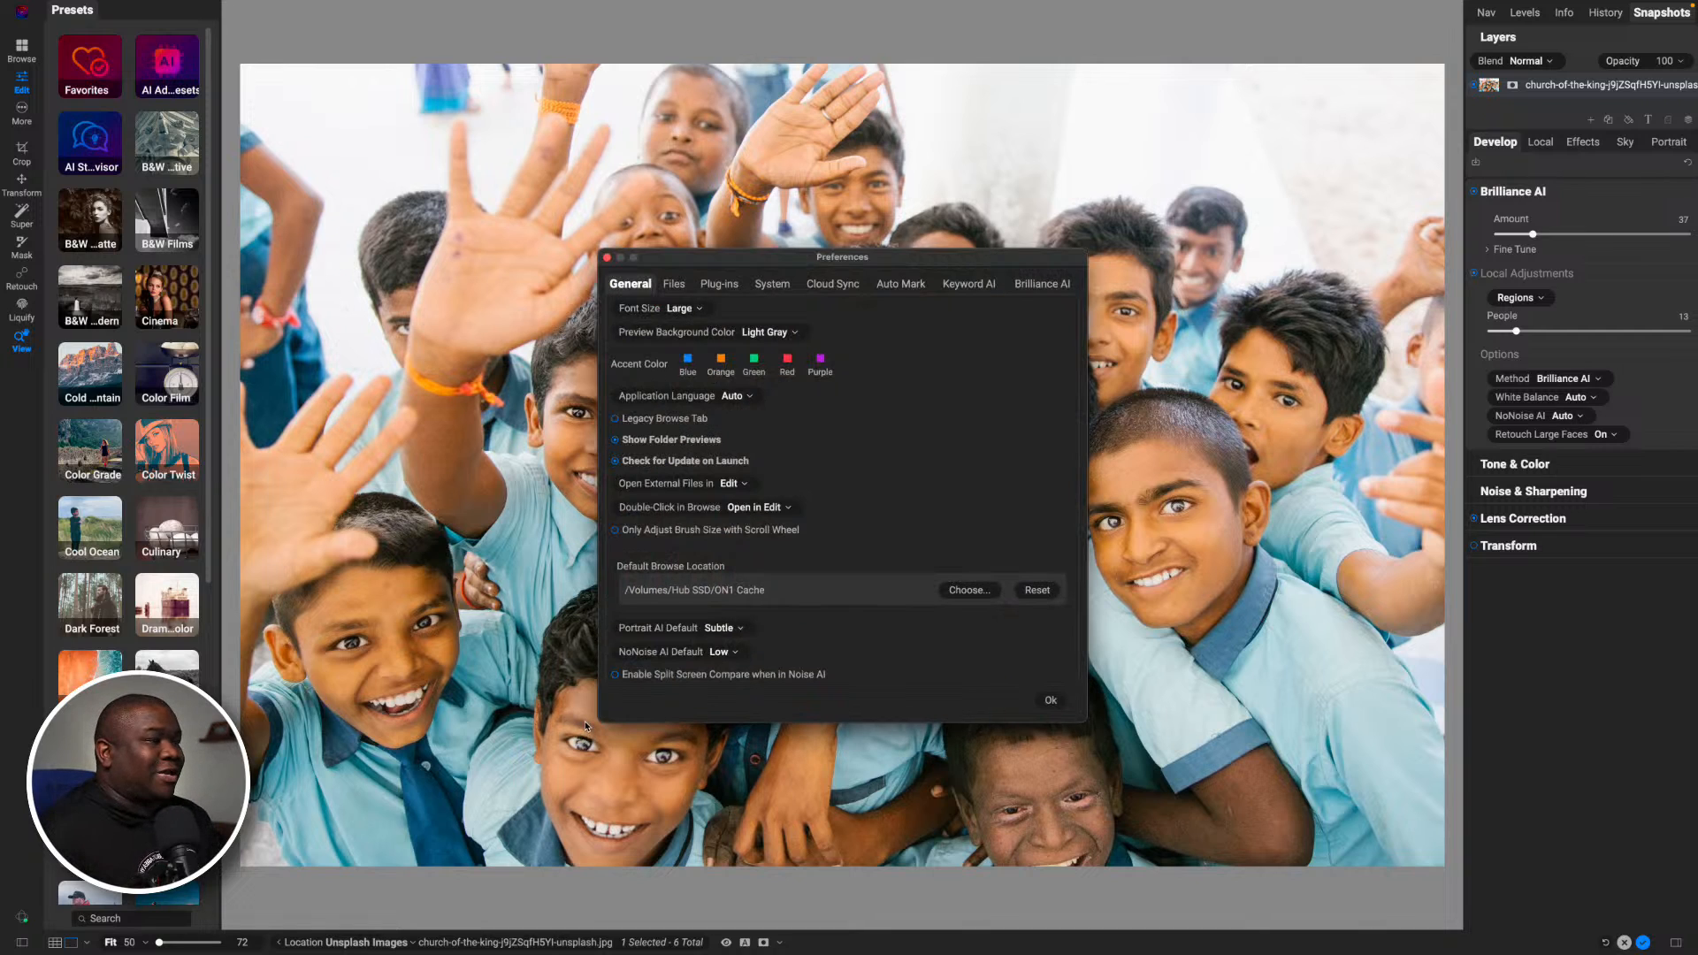
{"action": "left_click", "coordinate": [1037, 284]}
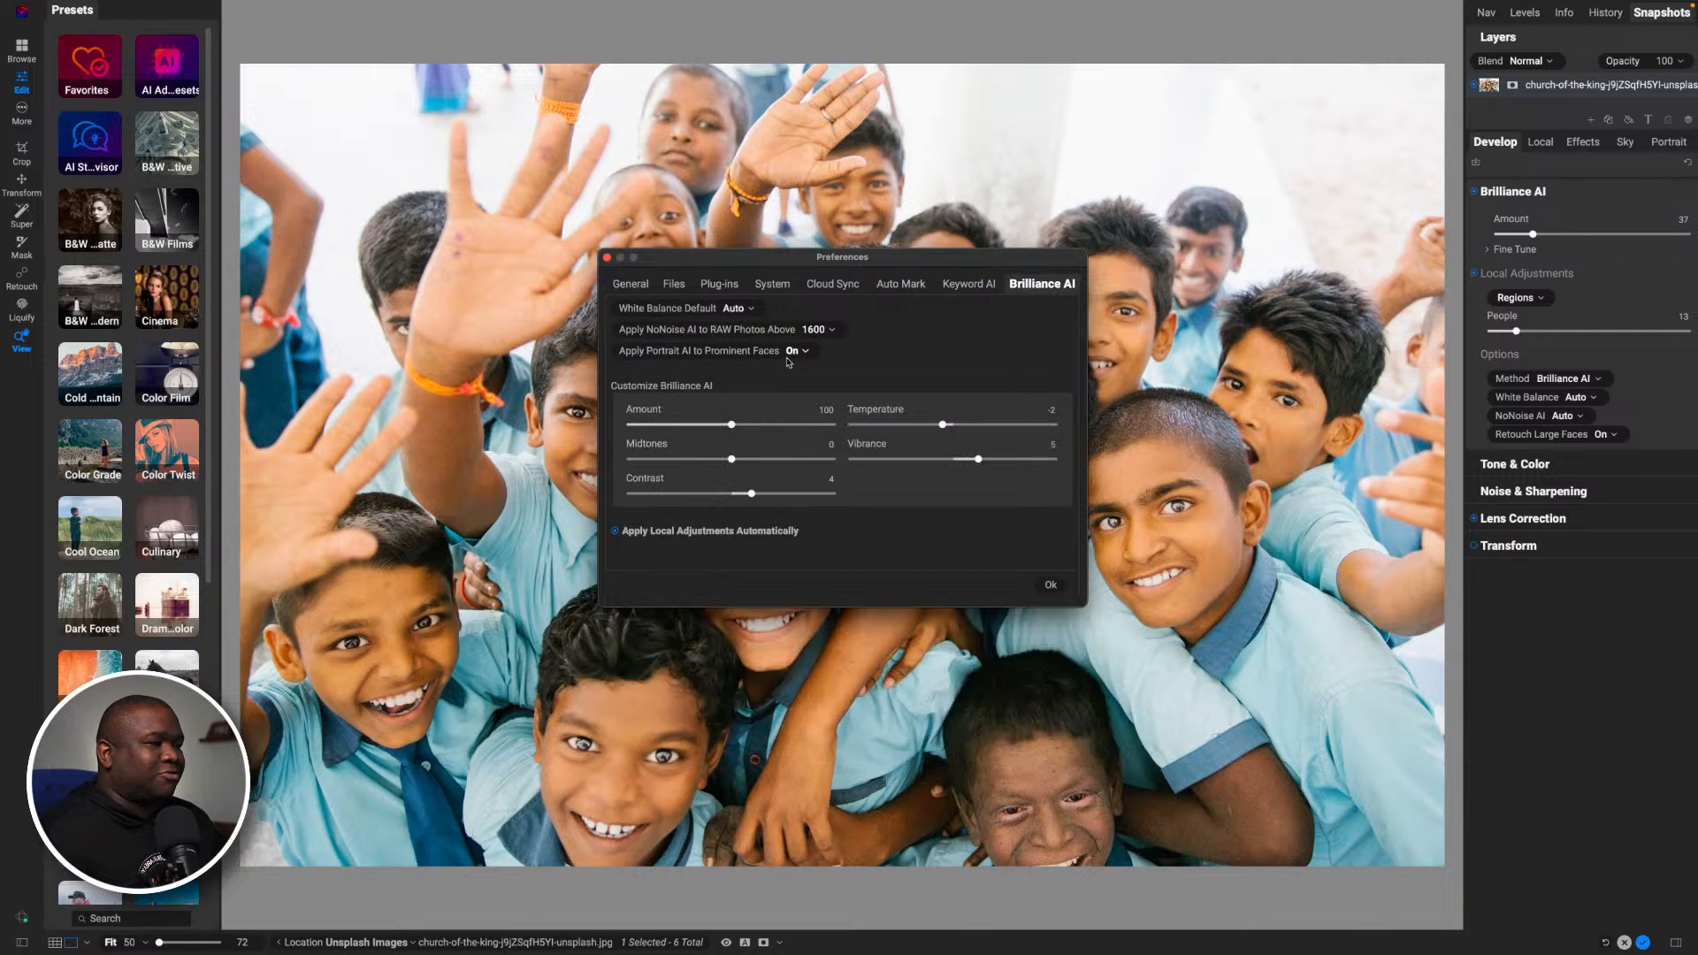
{"action": "left_click", "coordinate": [1049, 587]}
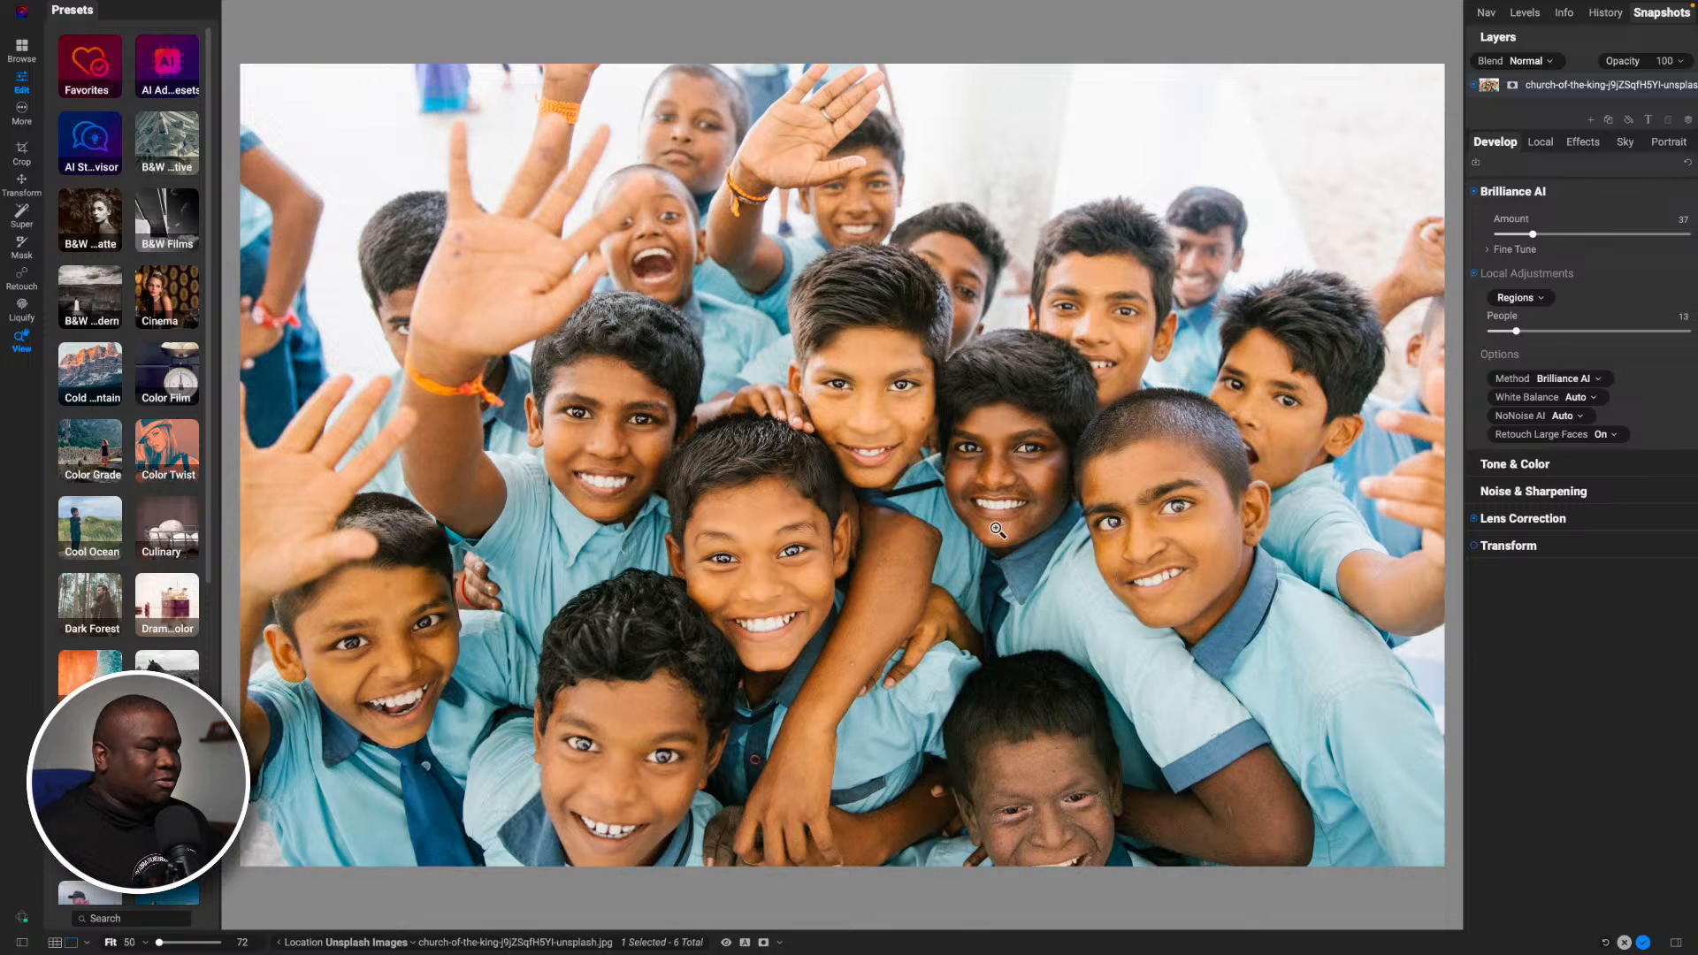
- Show the first Portrait AI filter's mask as an overlay on the photo to see which face it covers
{"action": "left_click", "coordinate": [1659, 146]}
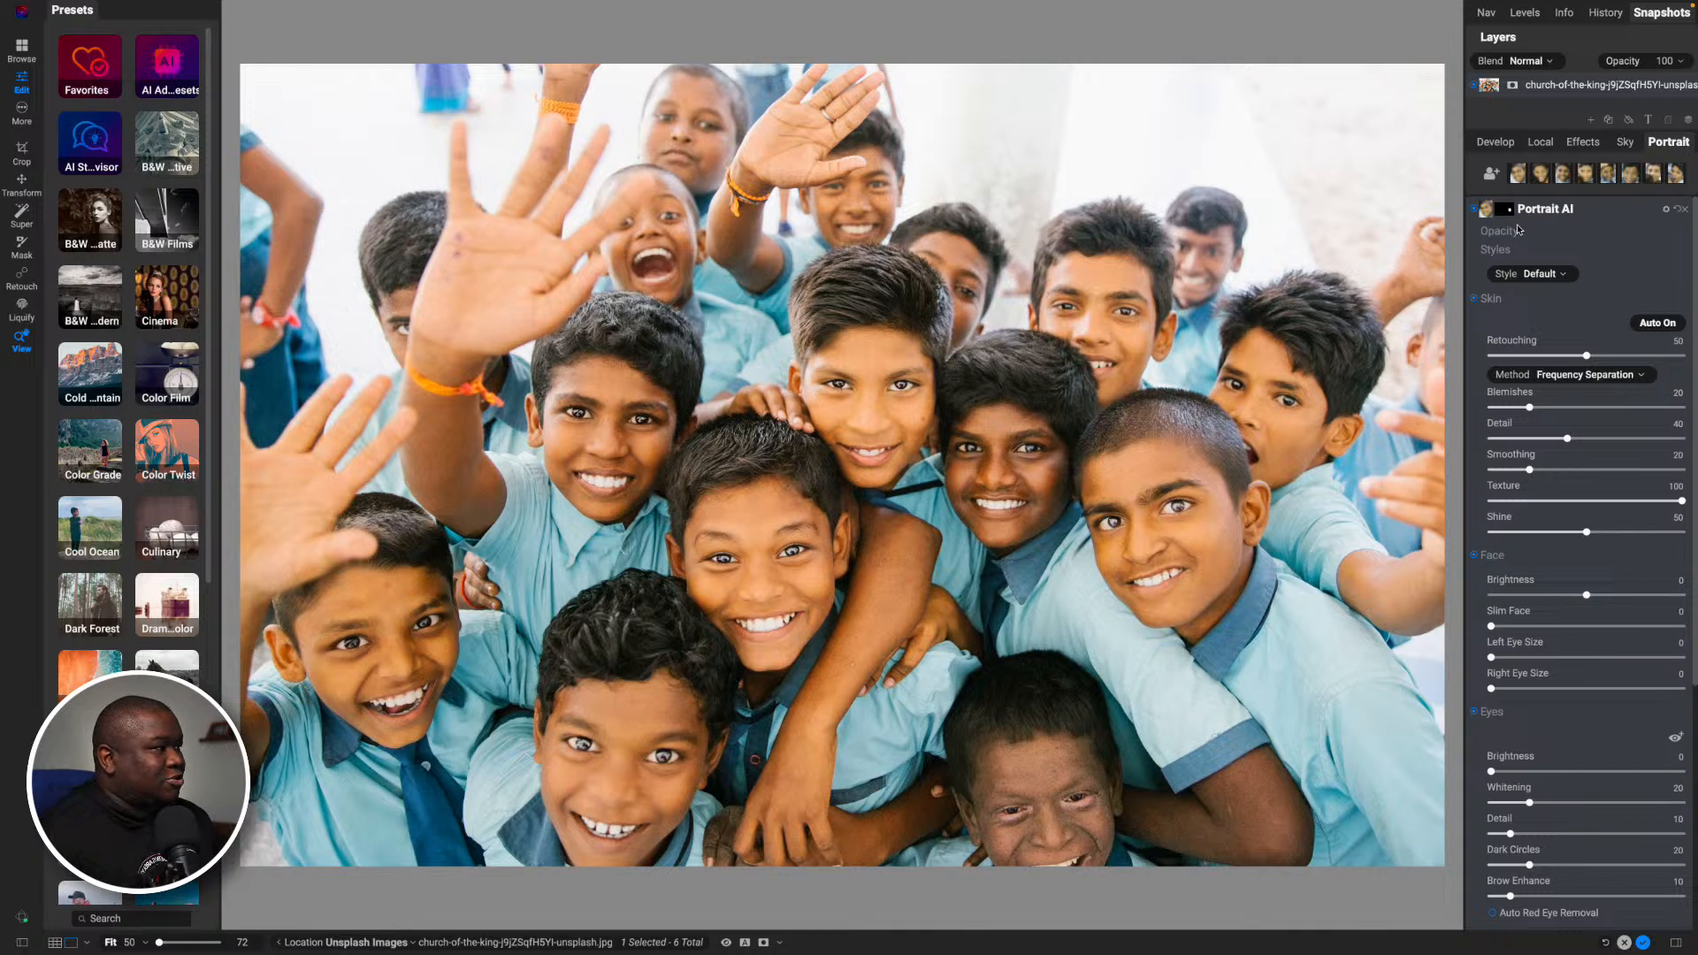
{"action": "left_click", "coordinate": [1563, 214]}
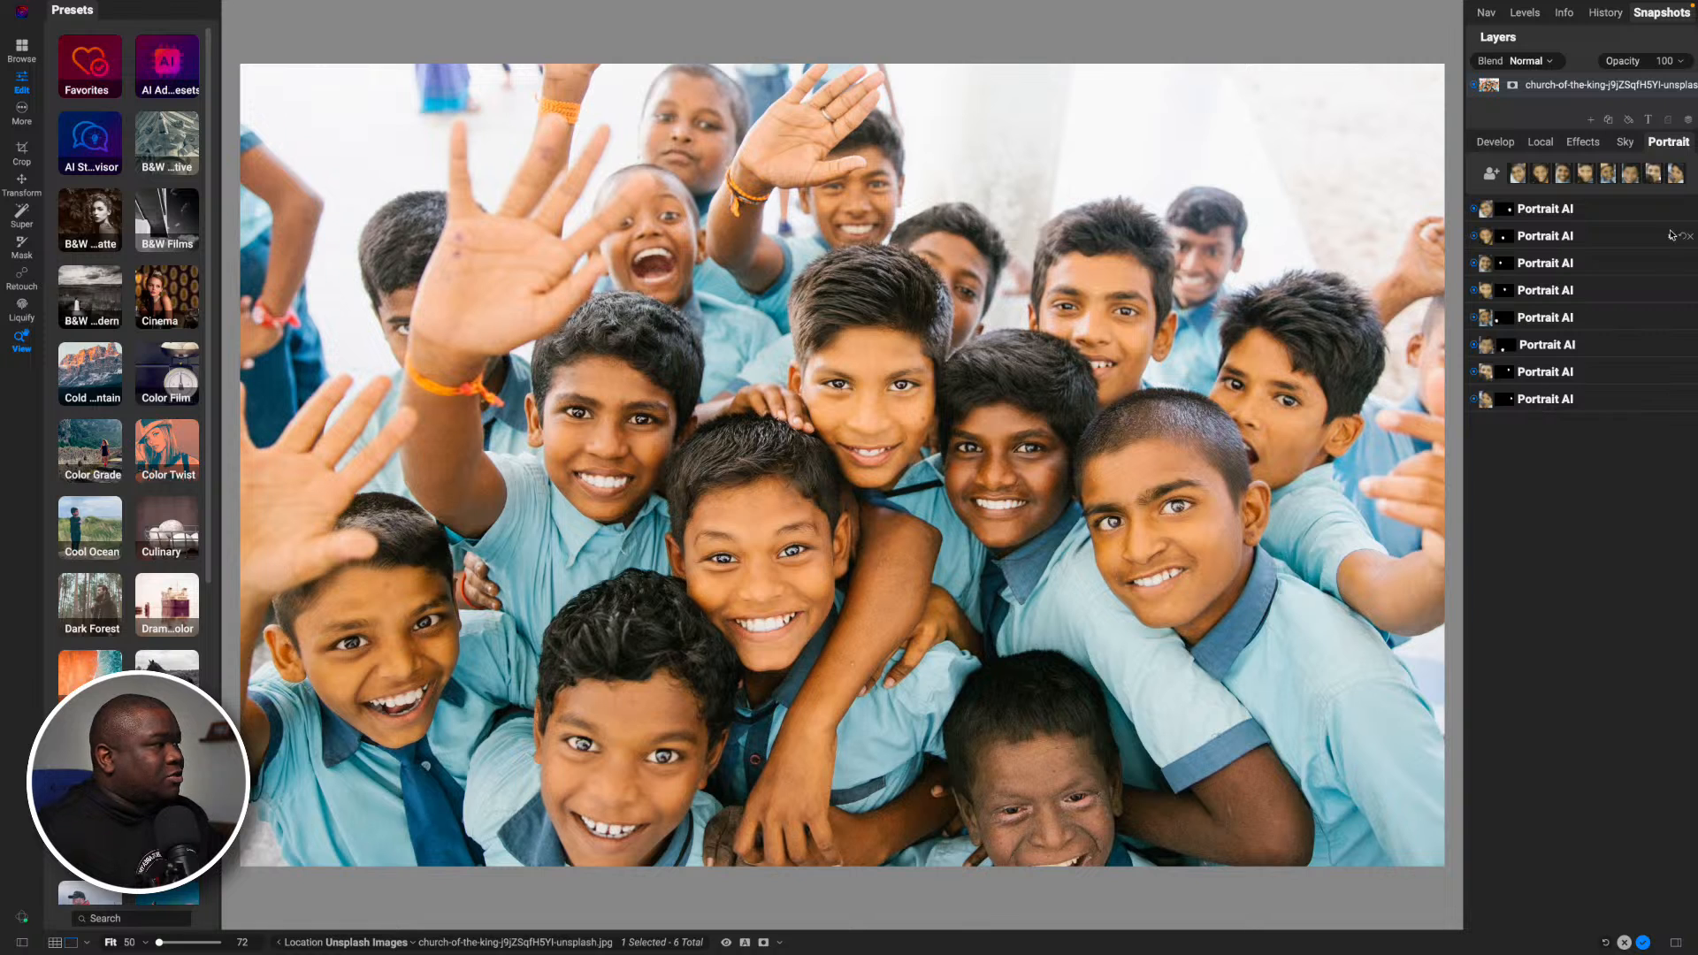
{"action": "left_click", "coordinate": [1504, 213]}
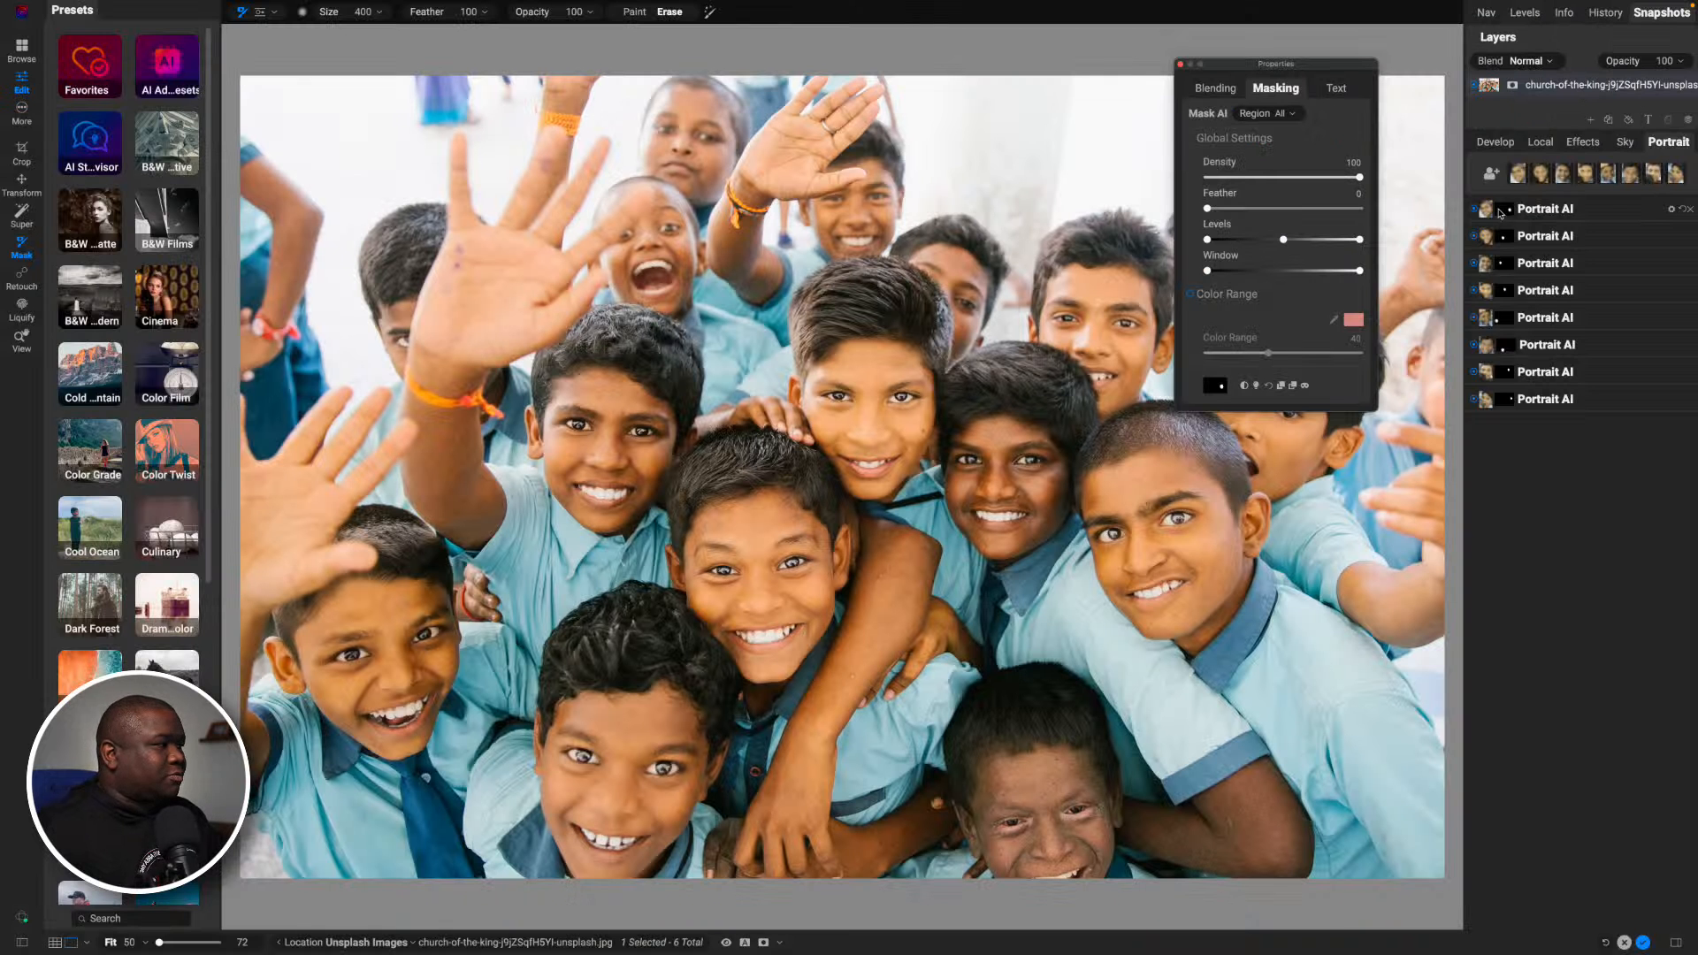
{"action": "left_click_drag", "start_coordinate": [1243, 67], "coordinate": [93, 26]}
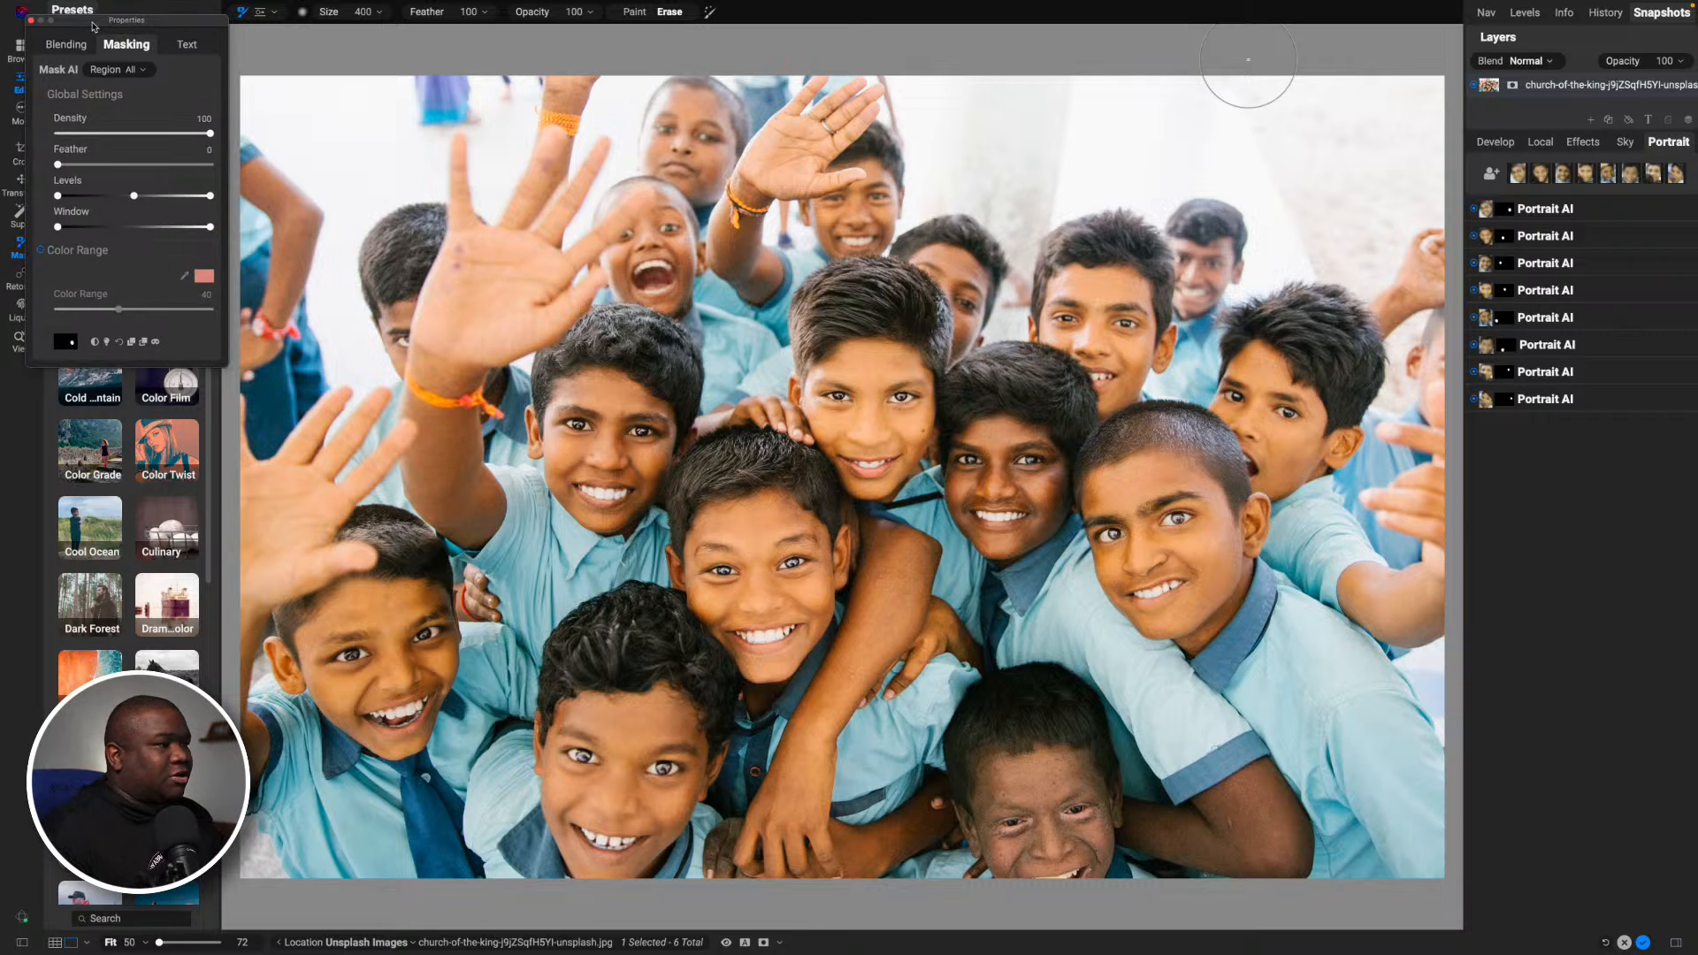
{"action": "key", "text": "o"}
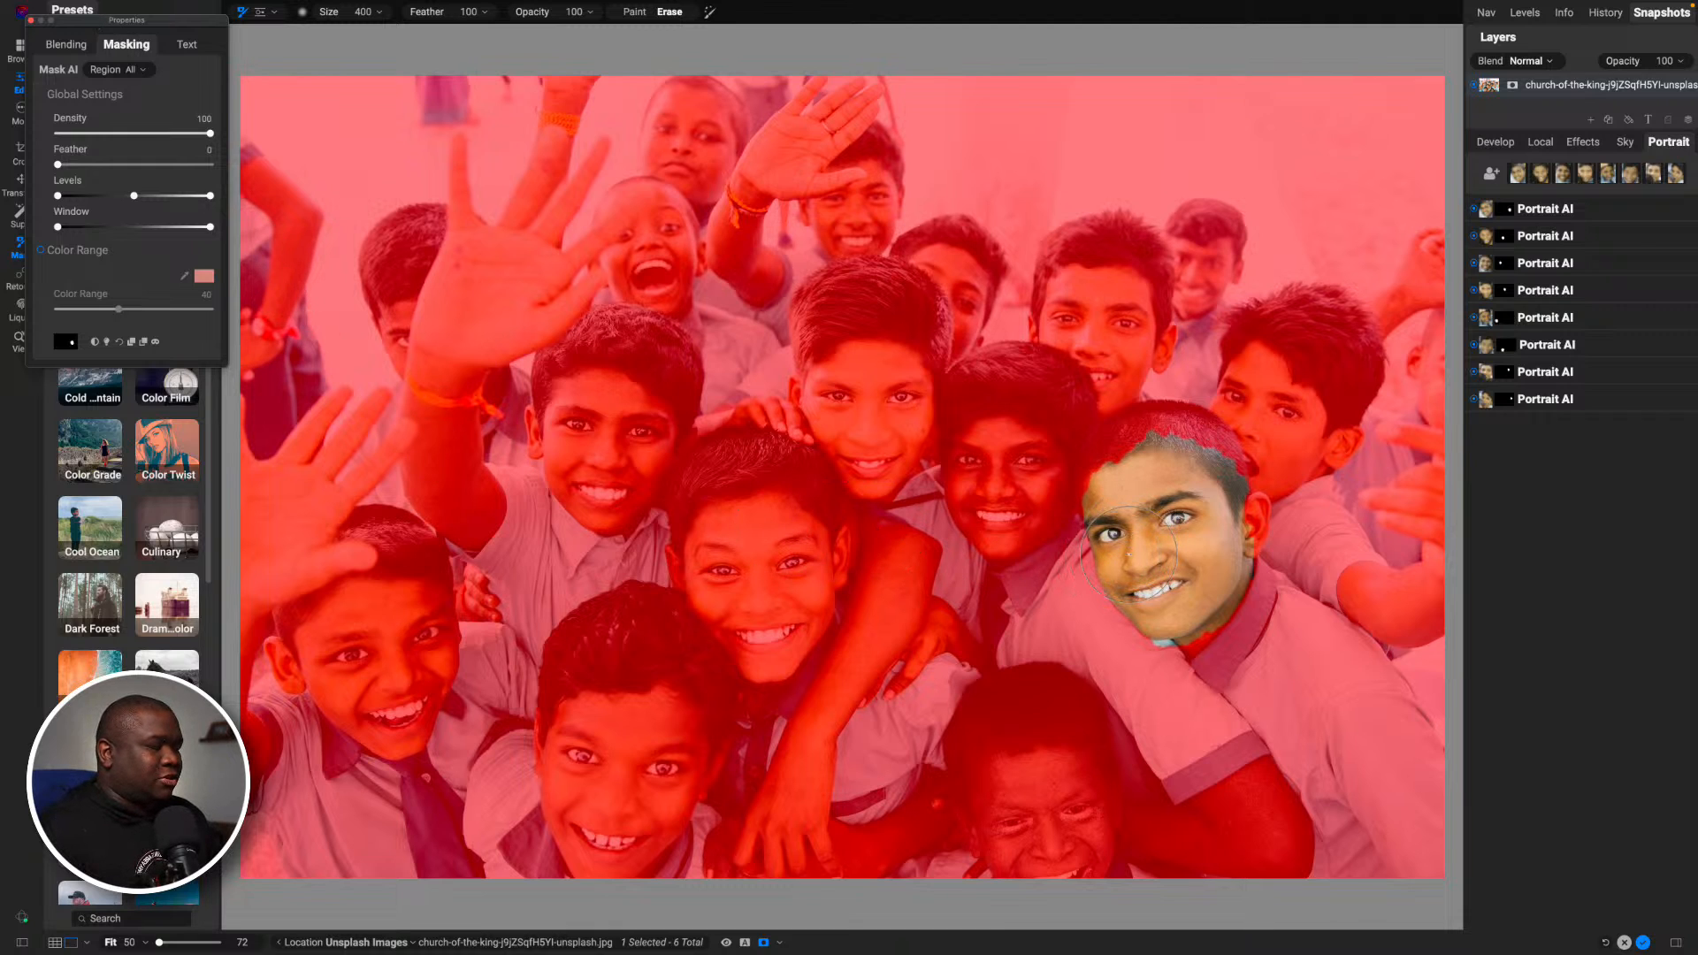
{"action": "key", "text": "o"}
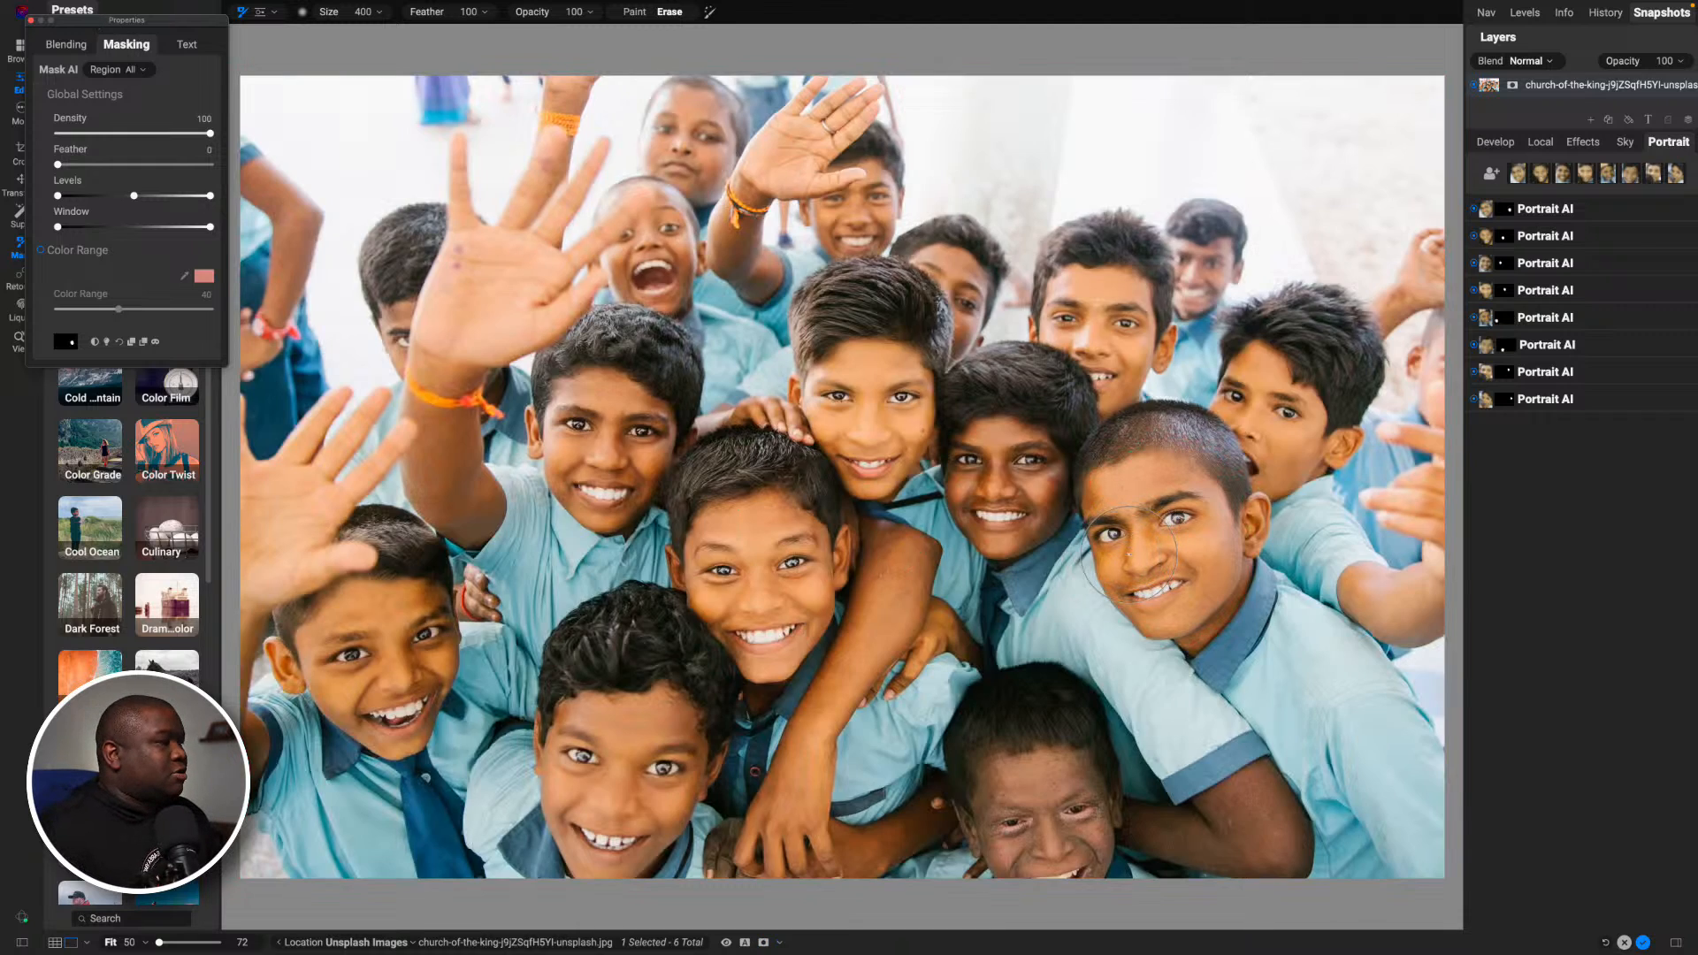
- Check which faces the second and third Portrait AI filters target by viewing their mask overlays
{"action": "left_click", "coordinate": [1532, 240]}
{"action": "key", "text": "o"}
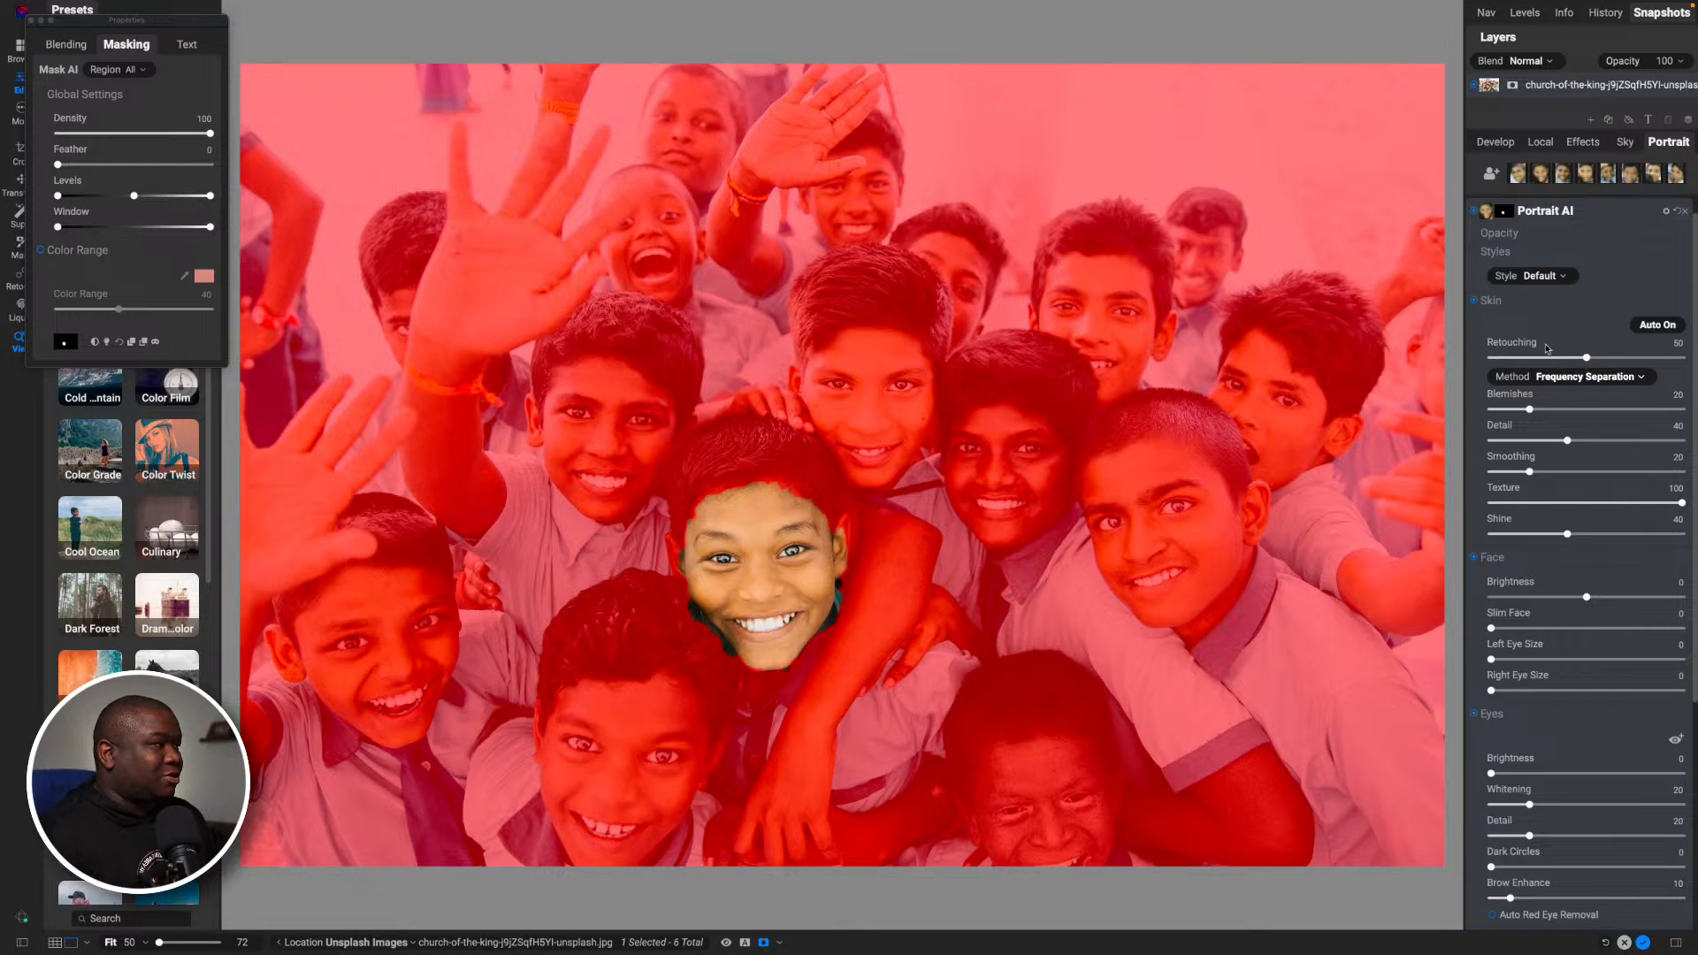
{"action": "left_click", "coordinate": [1572, 215]}
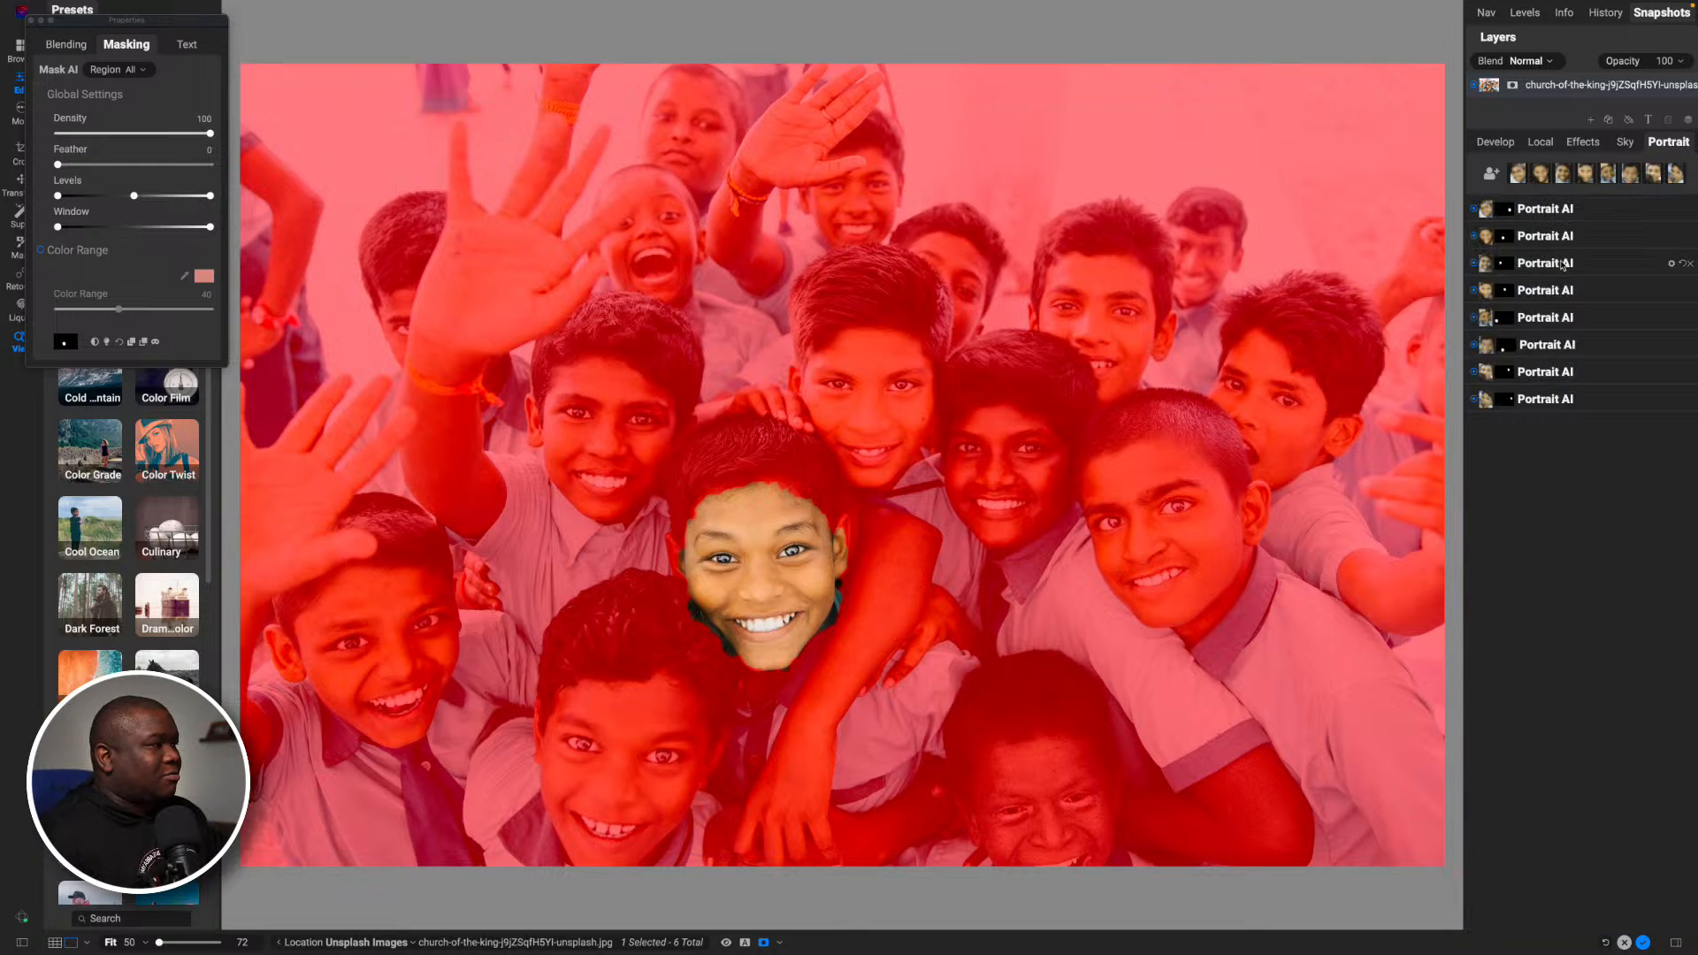
{"action": "left_click", "coordinate": [1563, 264]}
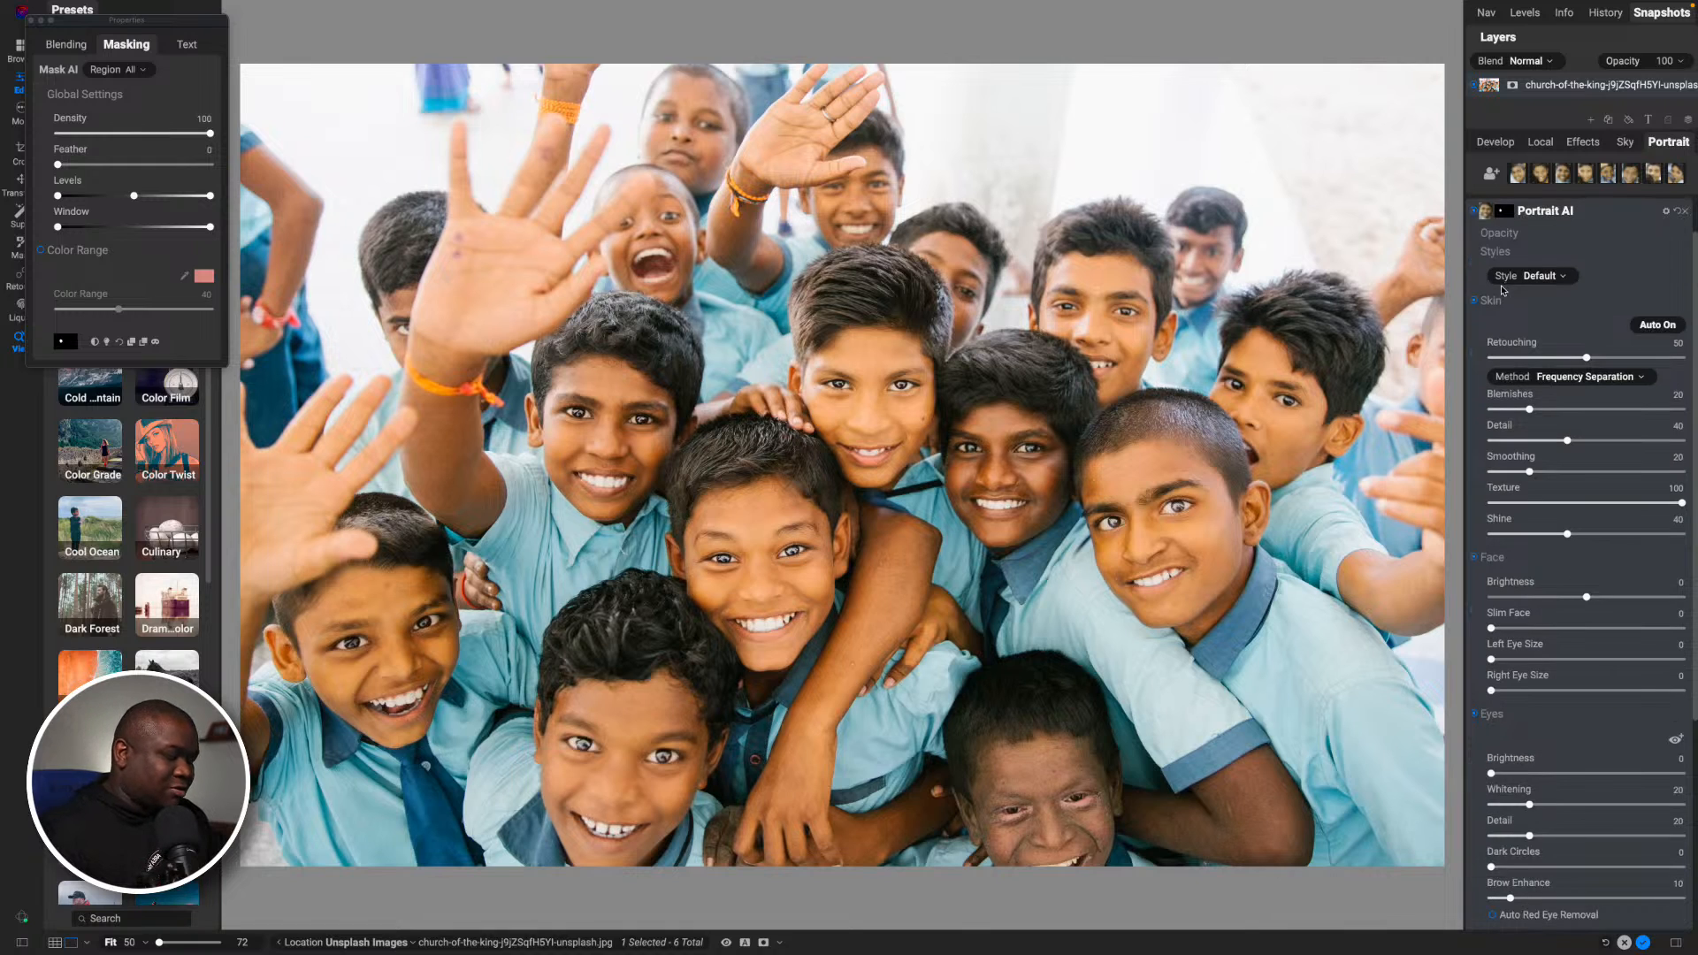
{"action": "key", "text": "o"}
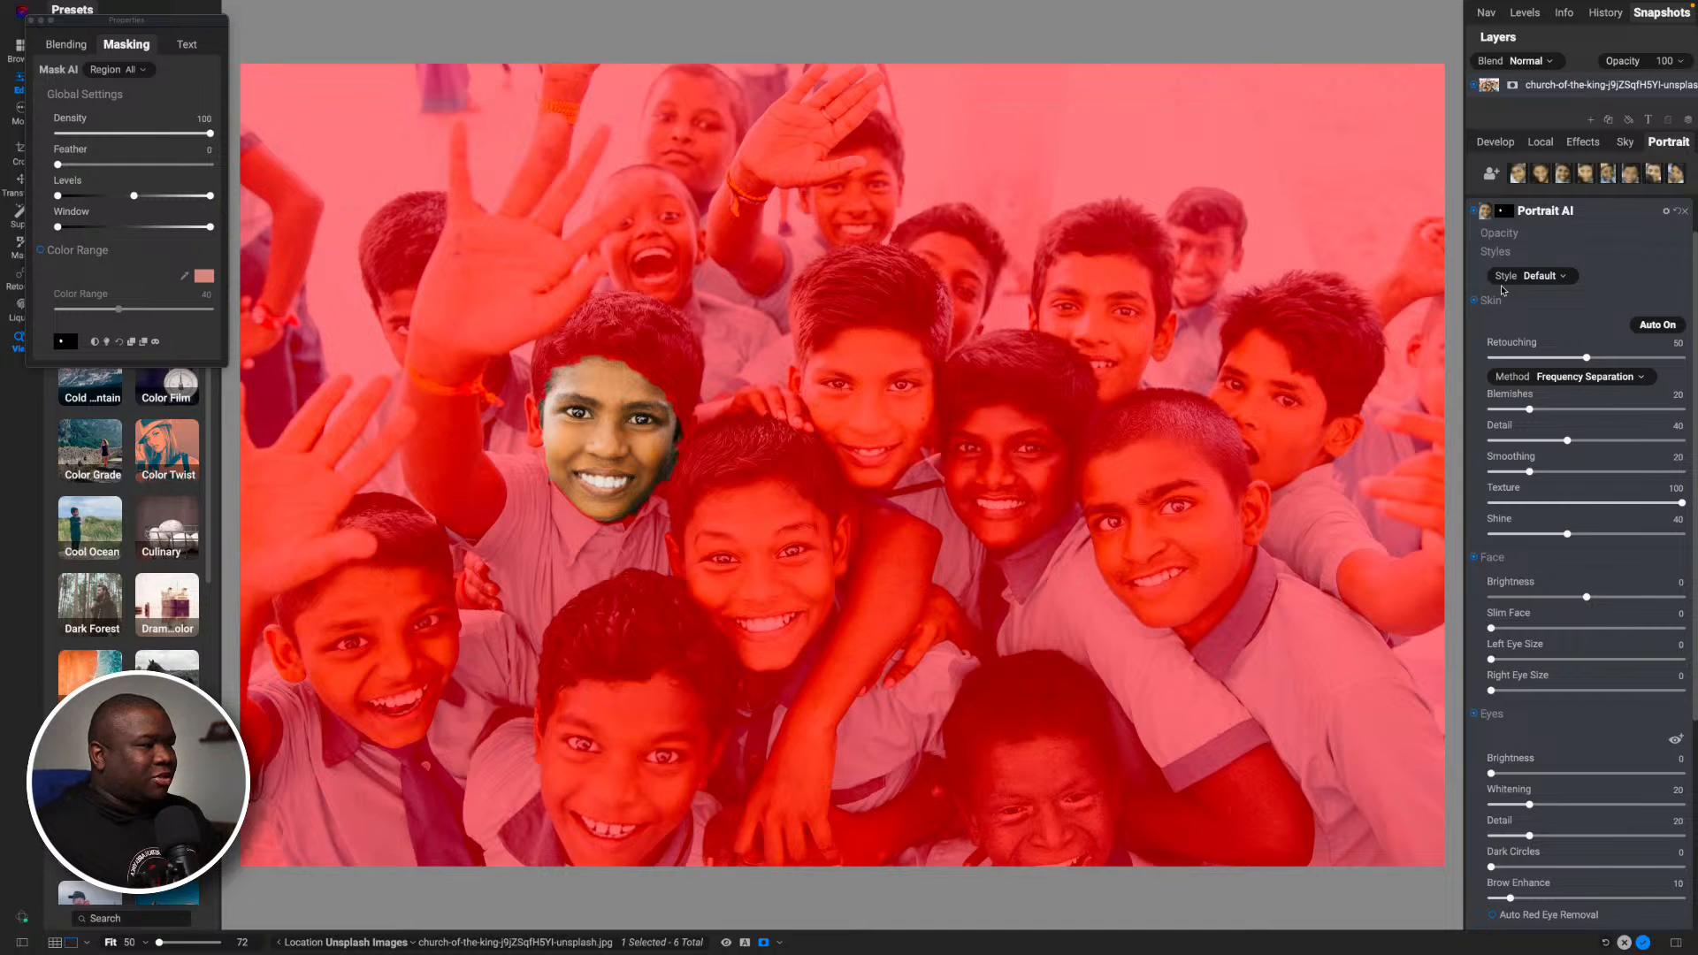
{"action": "left_click", "coordinate": [1535, 216]}
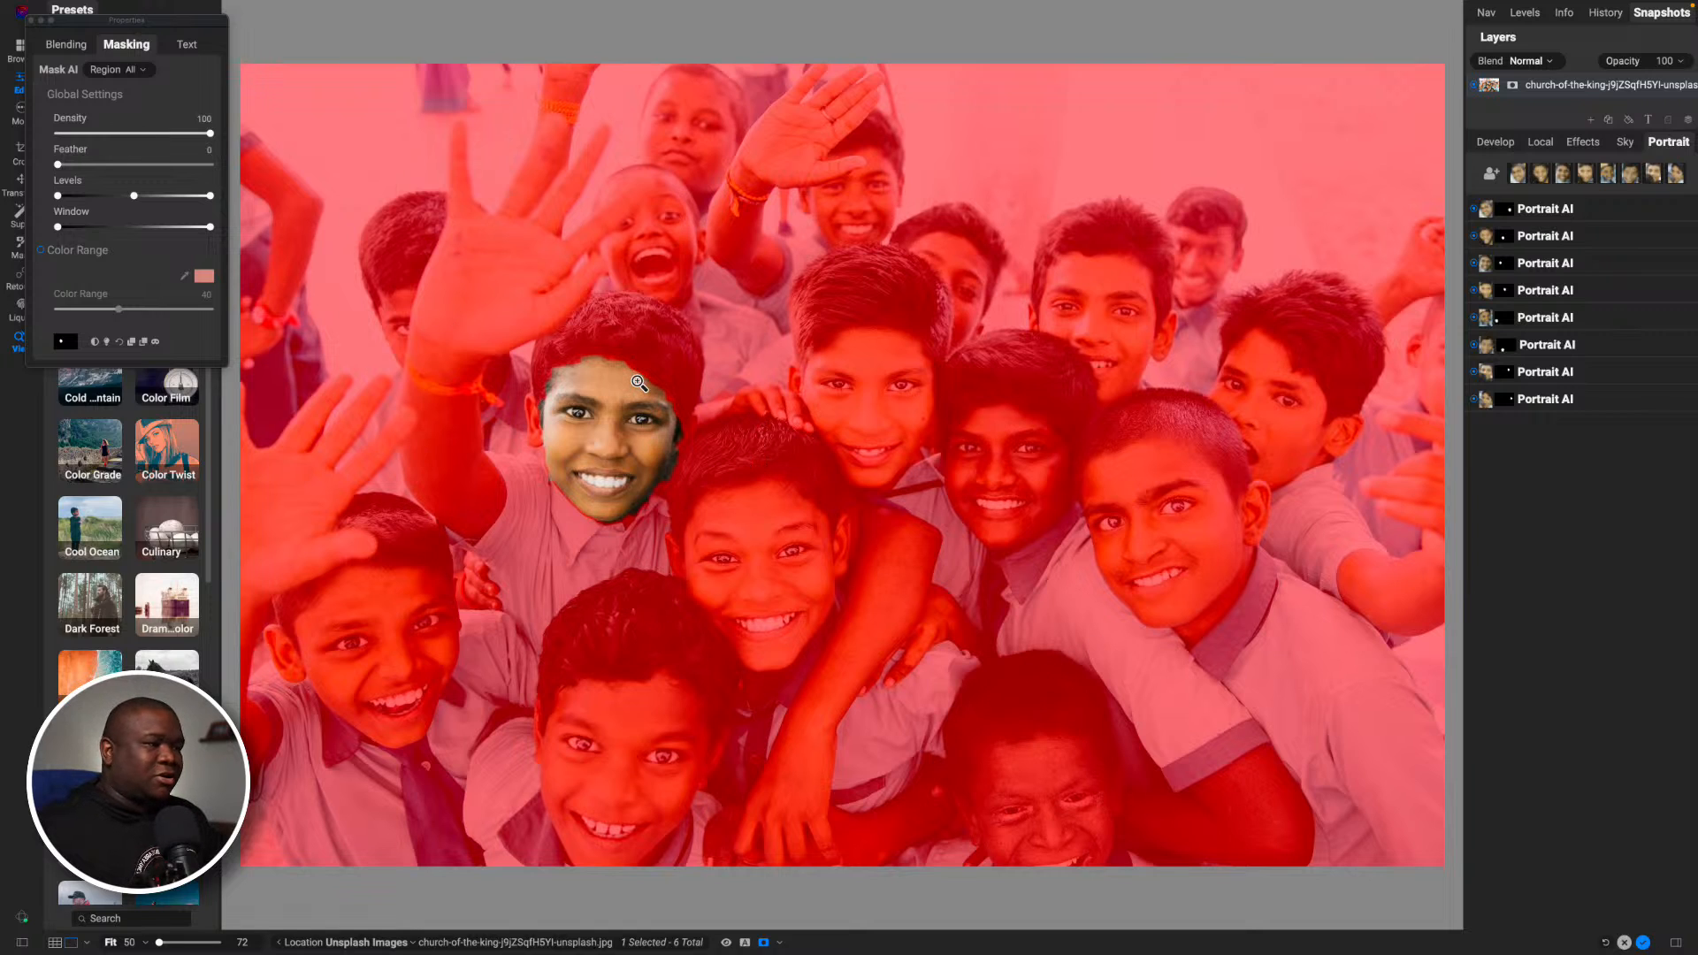
{"action": "key", "text": "o"}
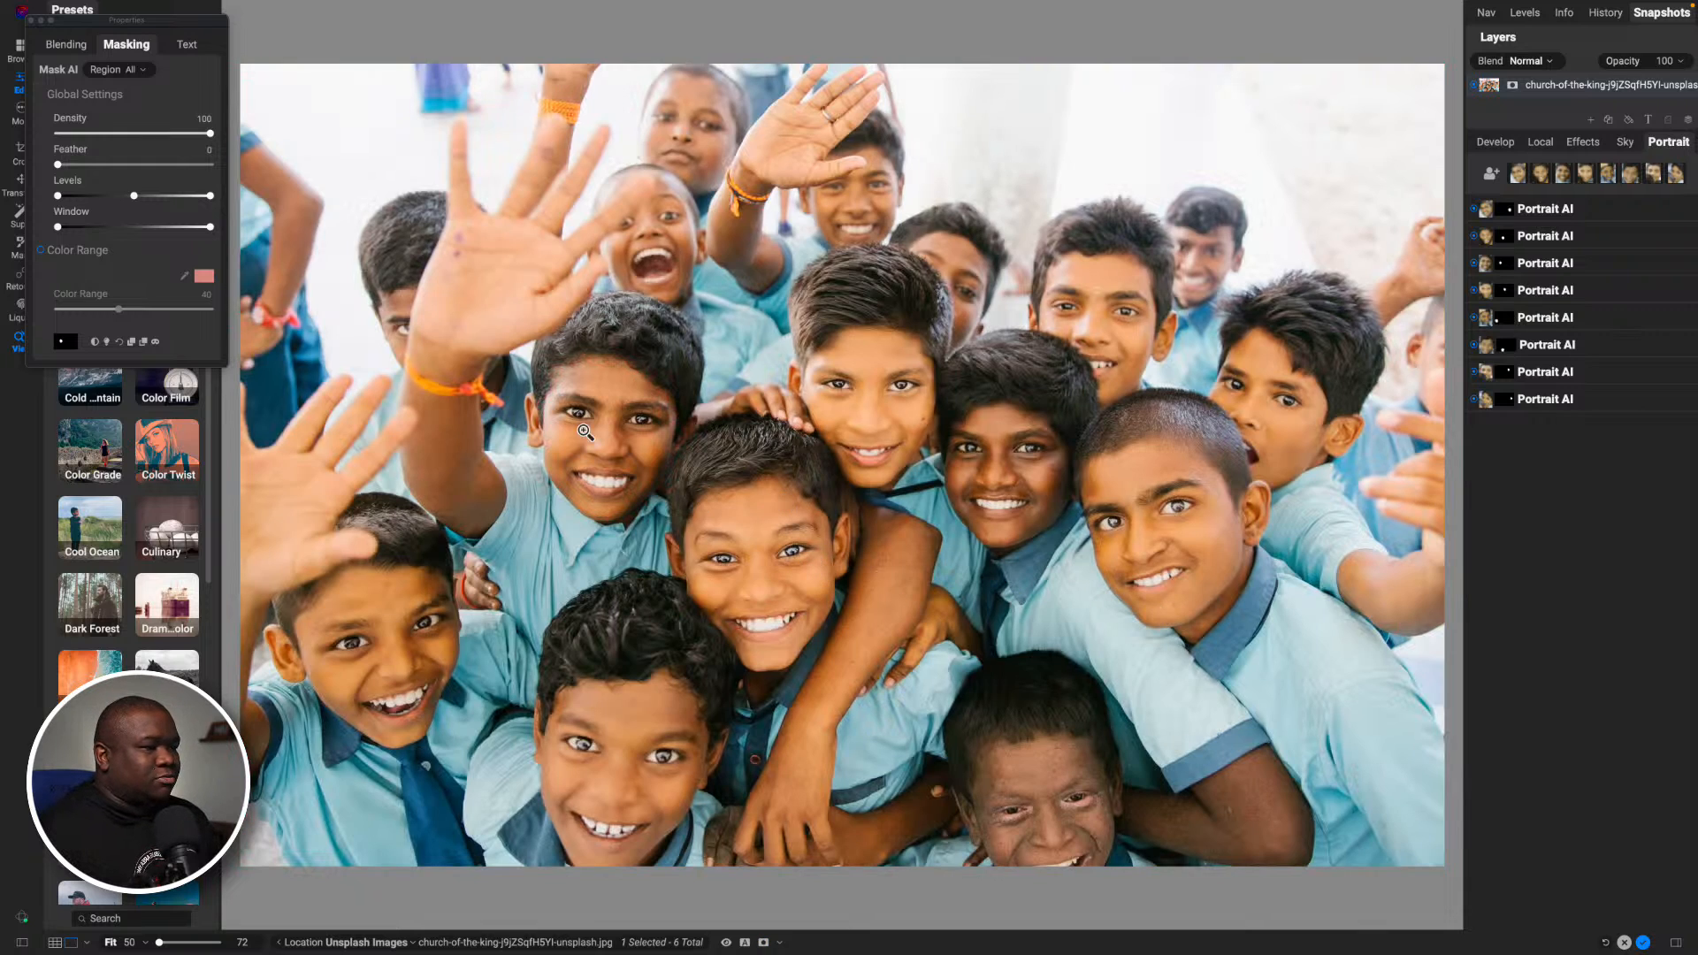
- Confirm the third Portrait AI filter's face with the mask overlay and rename that filter "Edit 1"
{"action": "left_click", "coordinate": [1551, 263]}
{"action": "key", "text": "o"}
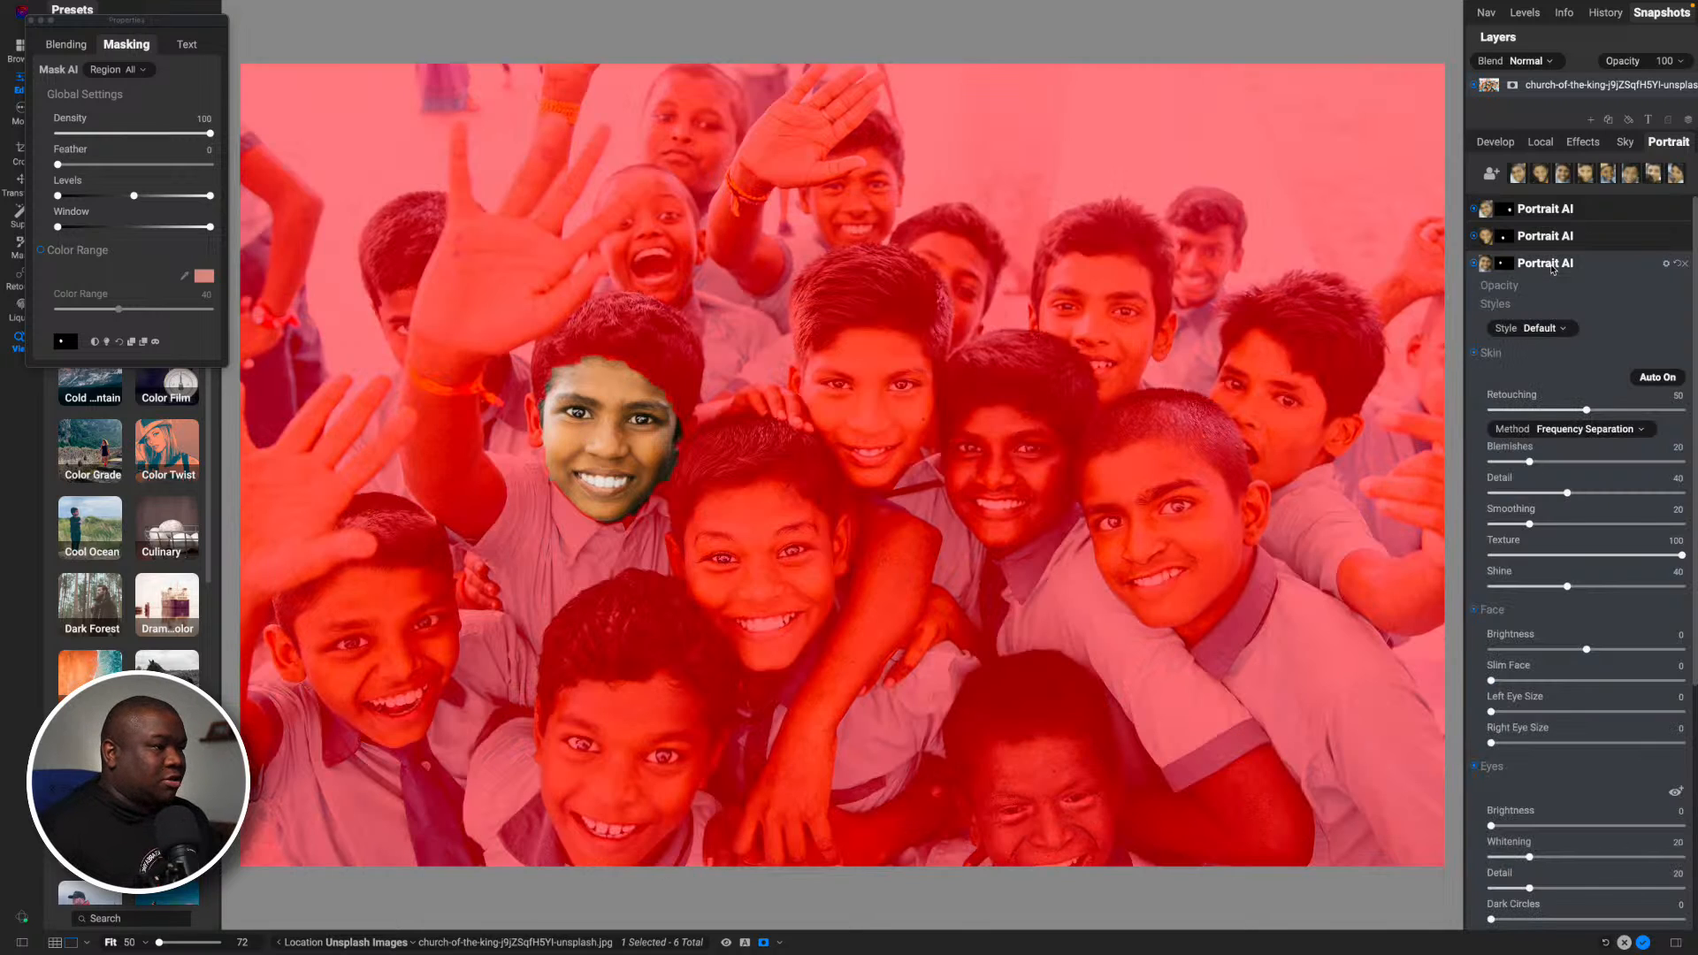
{"action": "key", "text": "o"}
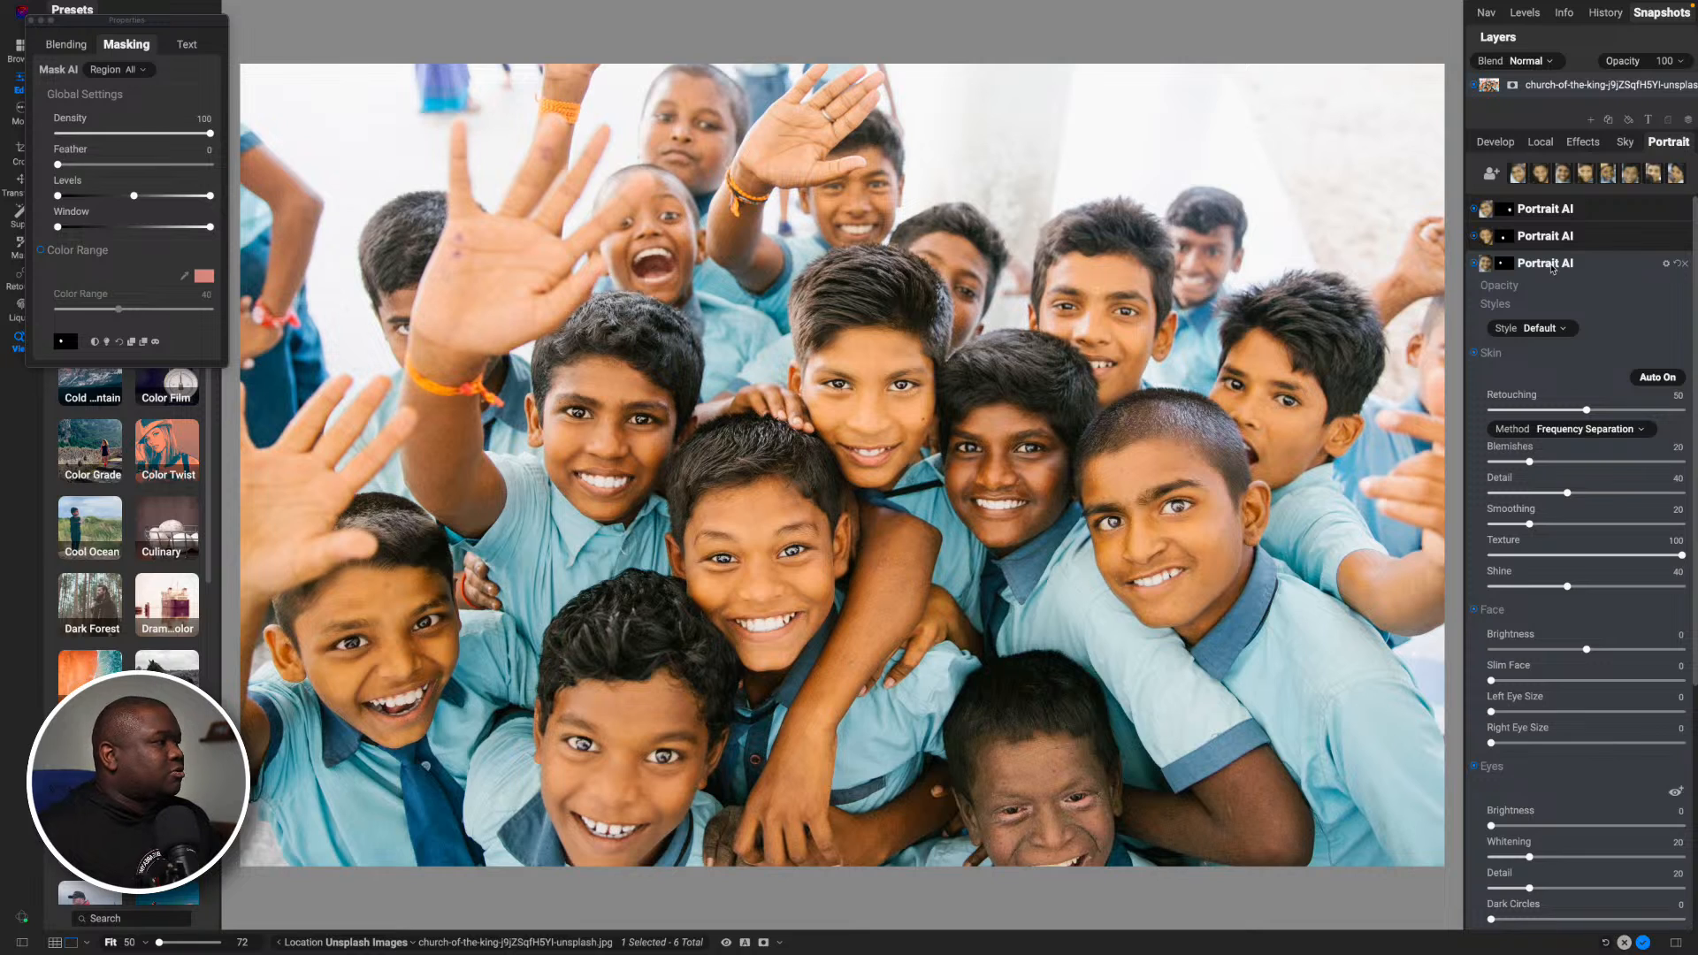
{"action": "double_click", "coordinate": [1552, 264]}
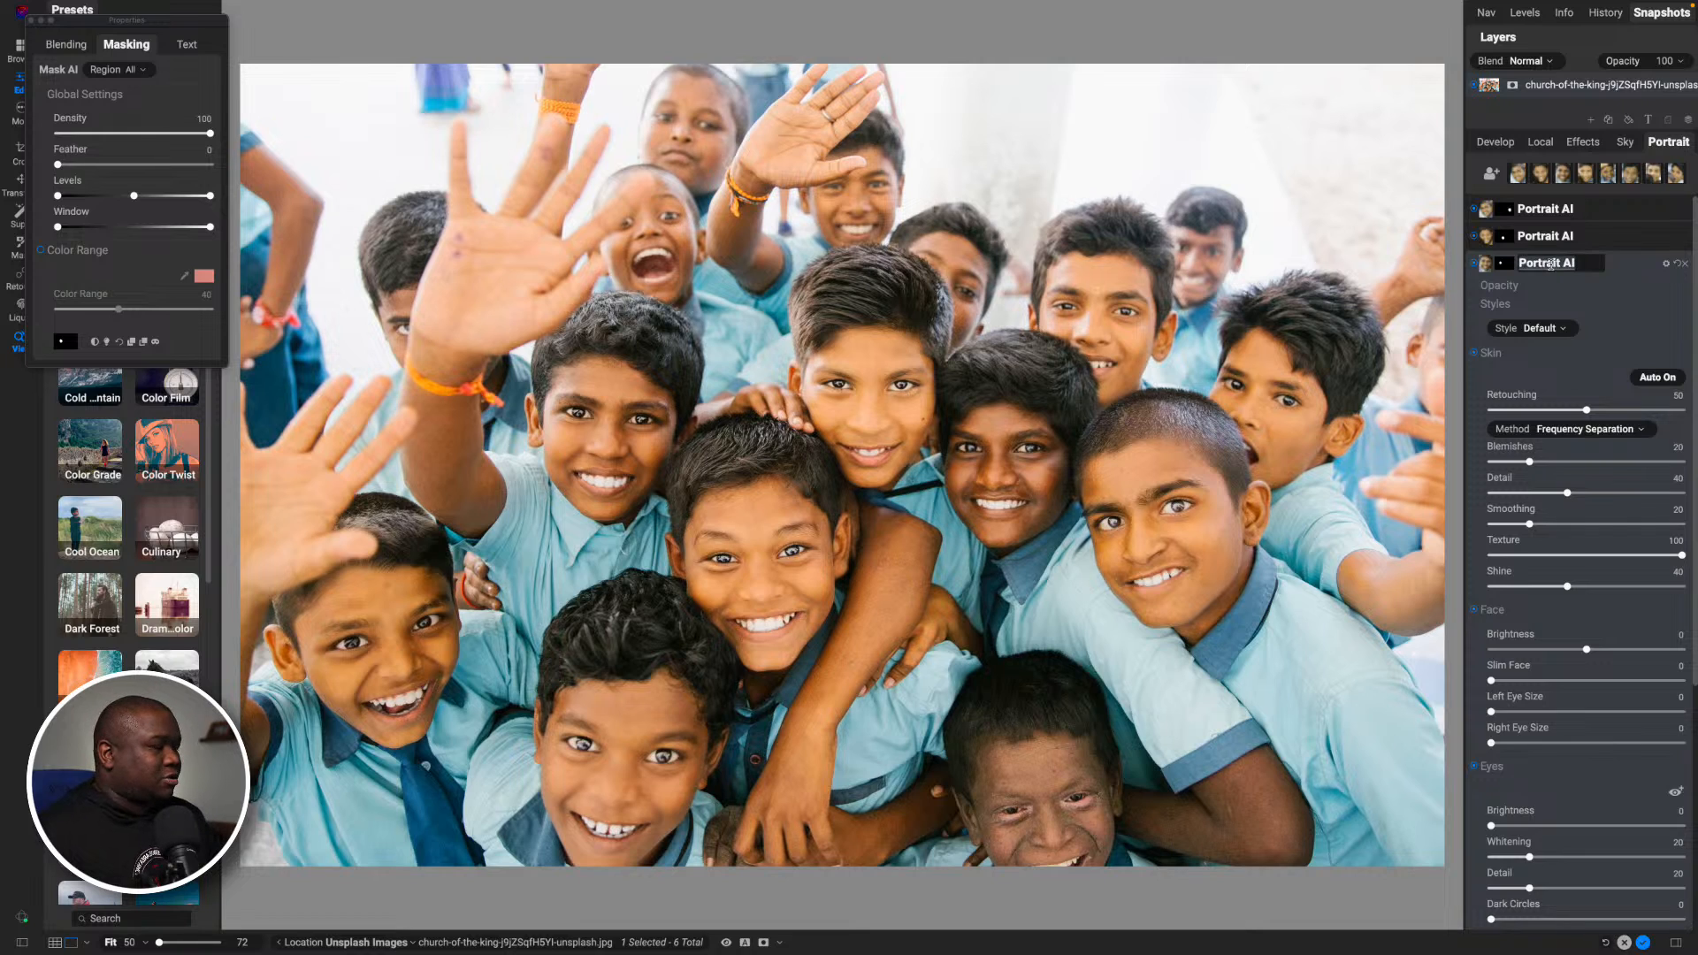
{"action": "type", "text": "Edit"}
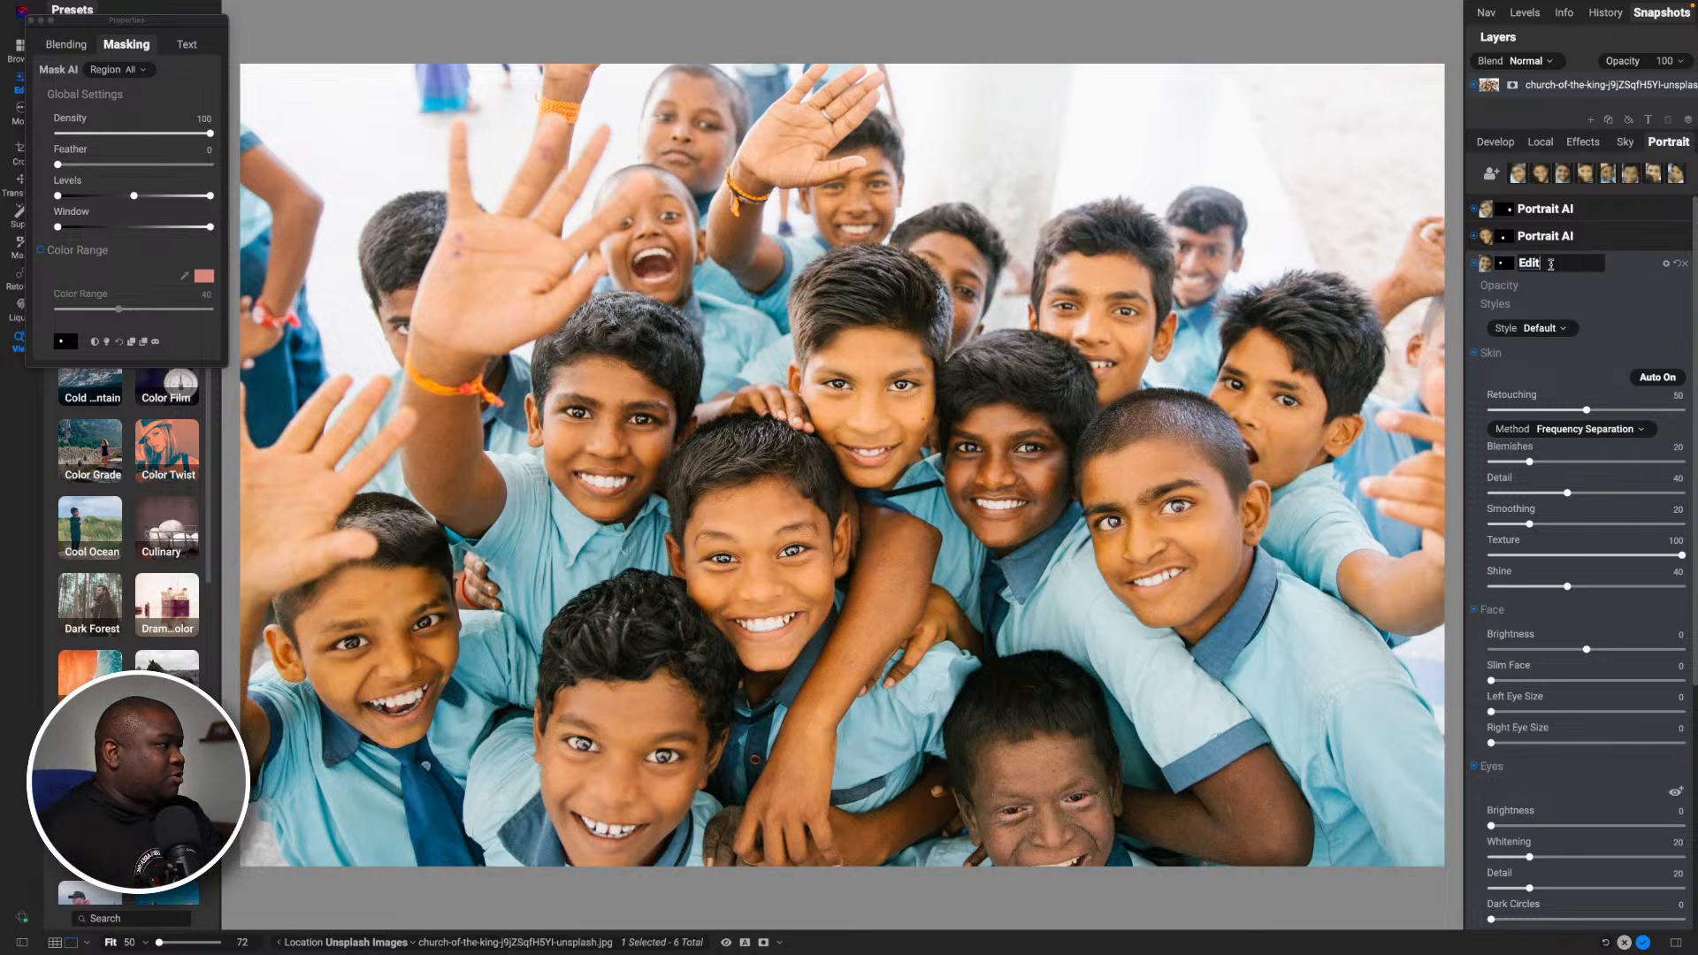
{"action": "type", "text": " 1"}
{"action": "key", "text": "Return"}
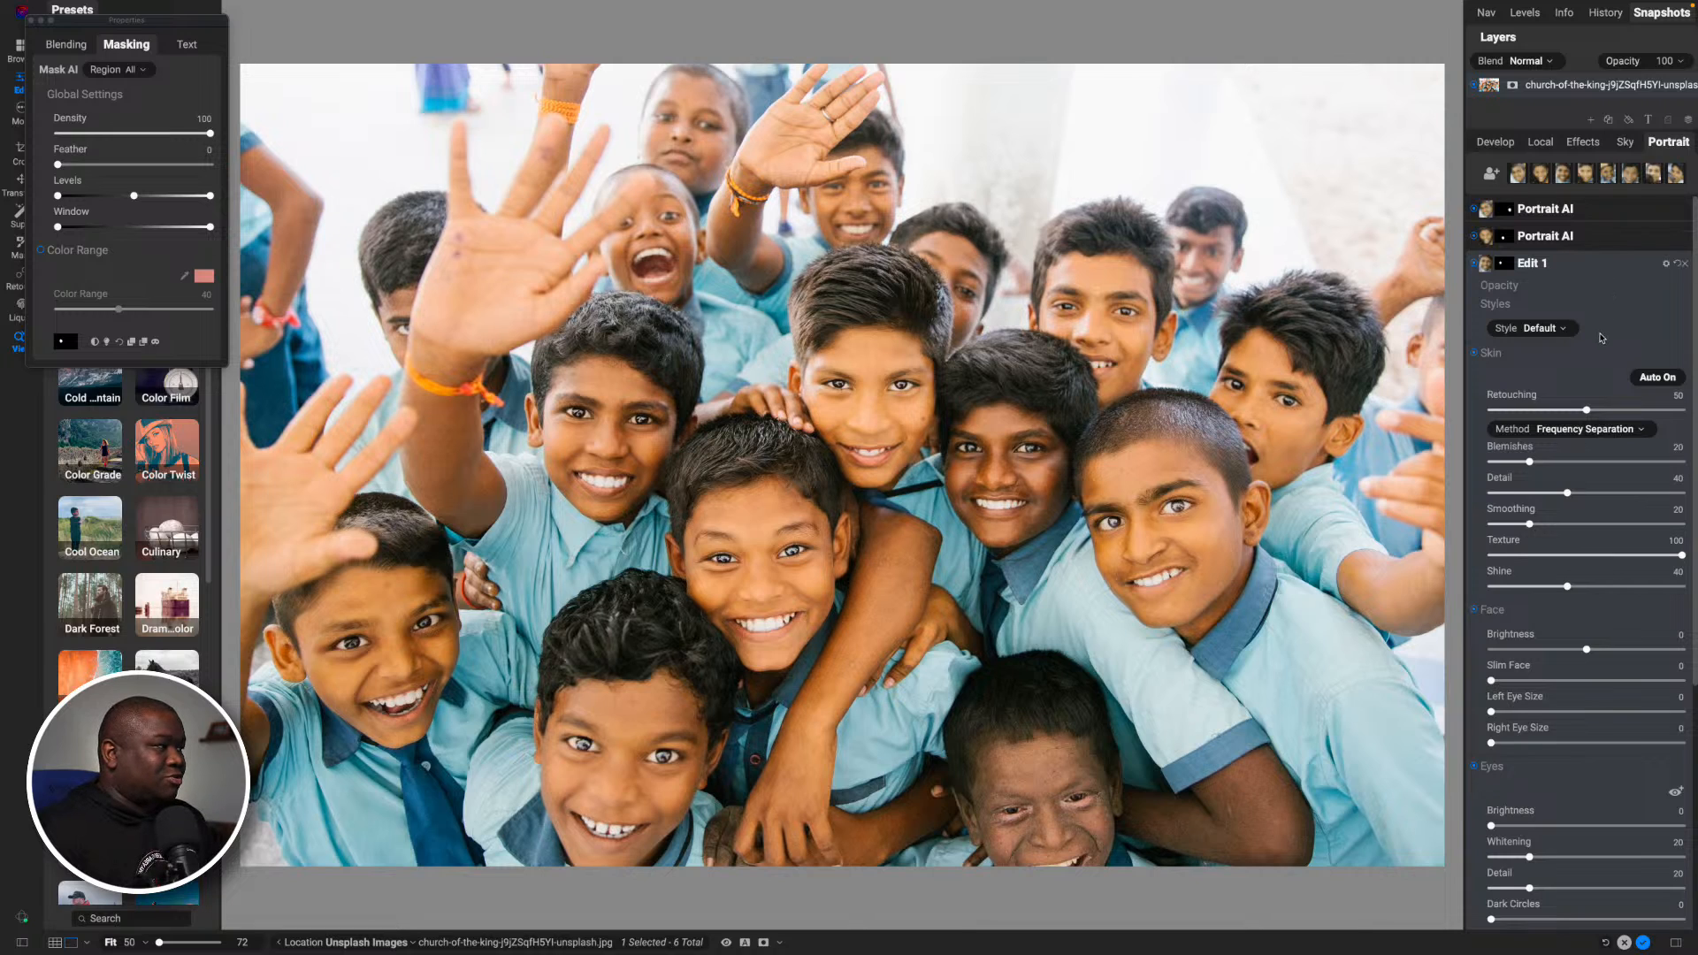
- Raise the face Brightness in the Edit 1 portrait filter to 87 and collapse the filter's settings
{"action": "scroll", "coordinate": [1600, 338], "scroll_direction": "down", "scroll_amount": 1}
{"action": "scroll", "coordinate": [1600, 338], "scroll_direction": "down", "scroll_amount": 1}
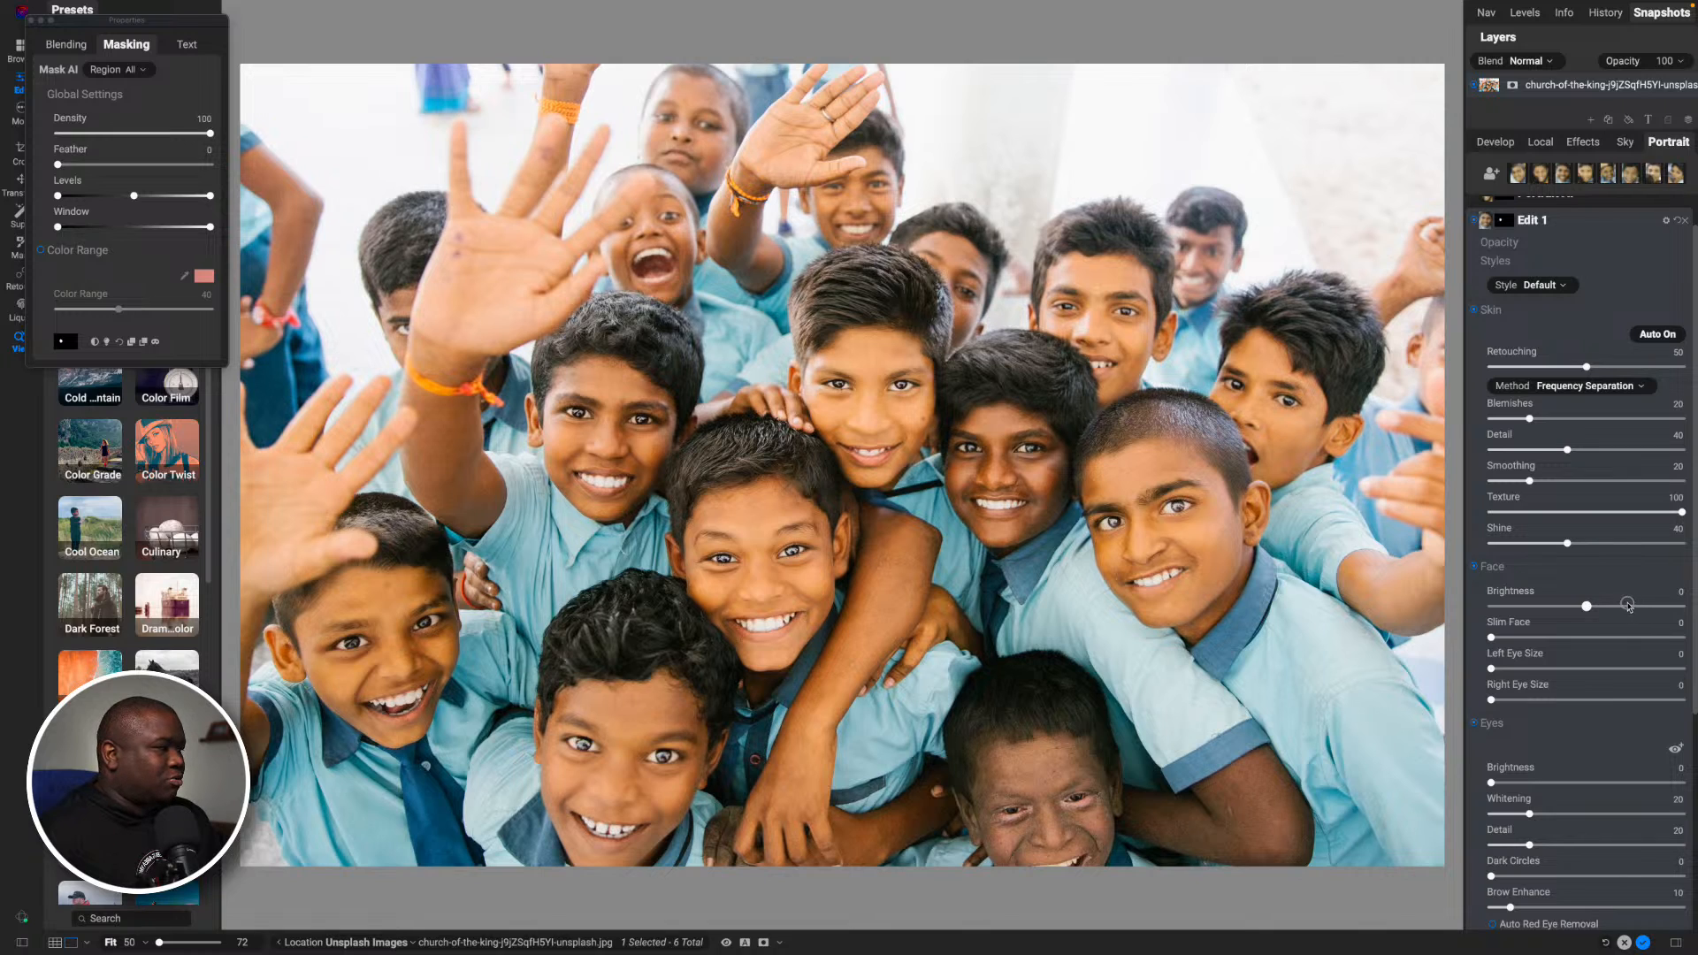
{"action": "left_click_drag", "start_coordinate": [1588, 606], "coordinate": [1628, 606]}
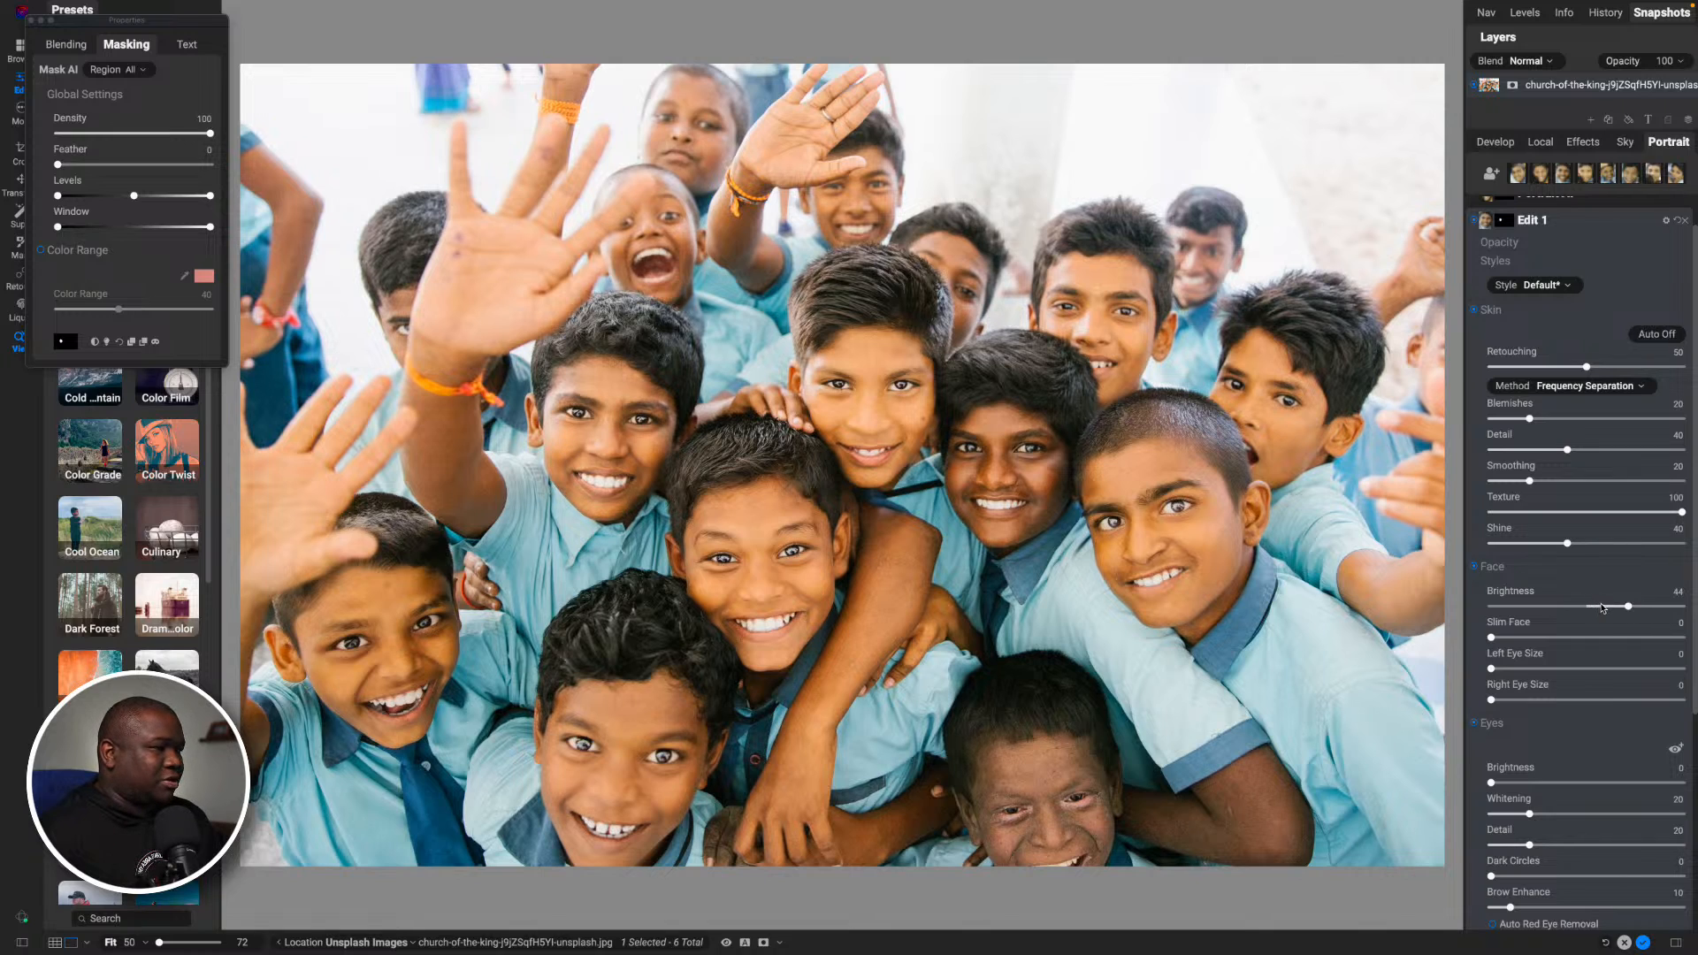
{"action": "left_click", "coordinate": [618, 435]}
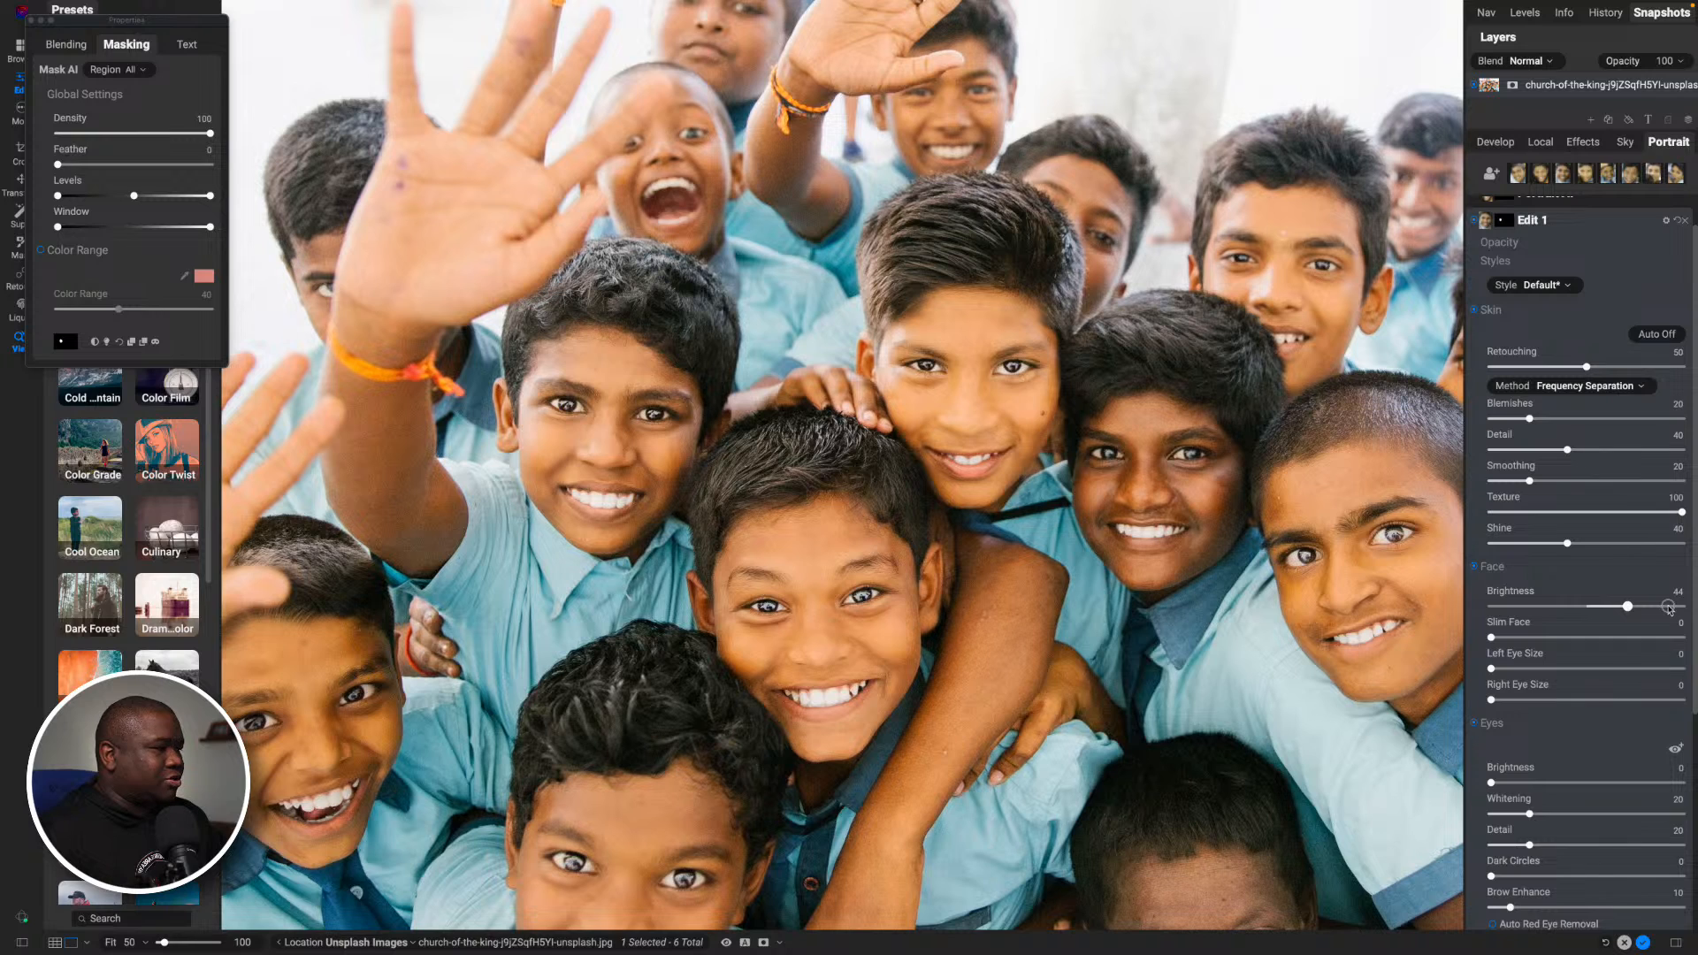
{"action": "left_click_drag", "start_coordinate": [1669, 608], "coordinate": [1669, 606]}
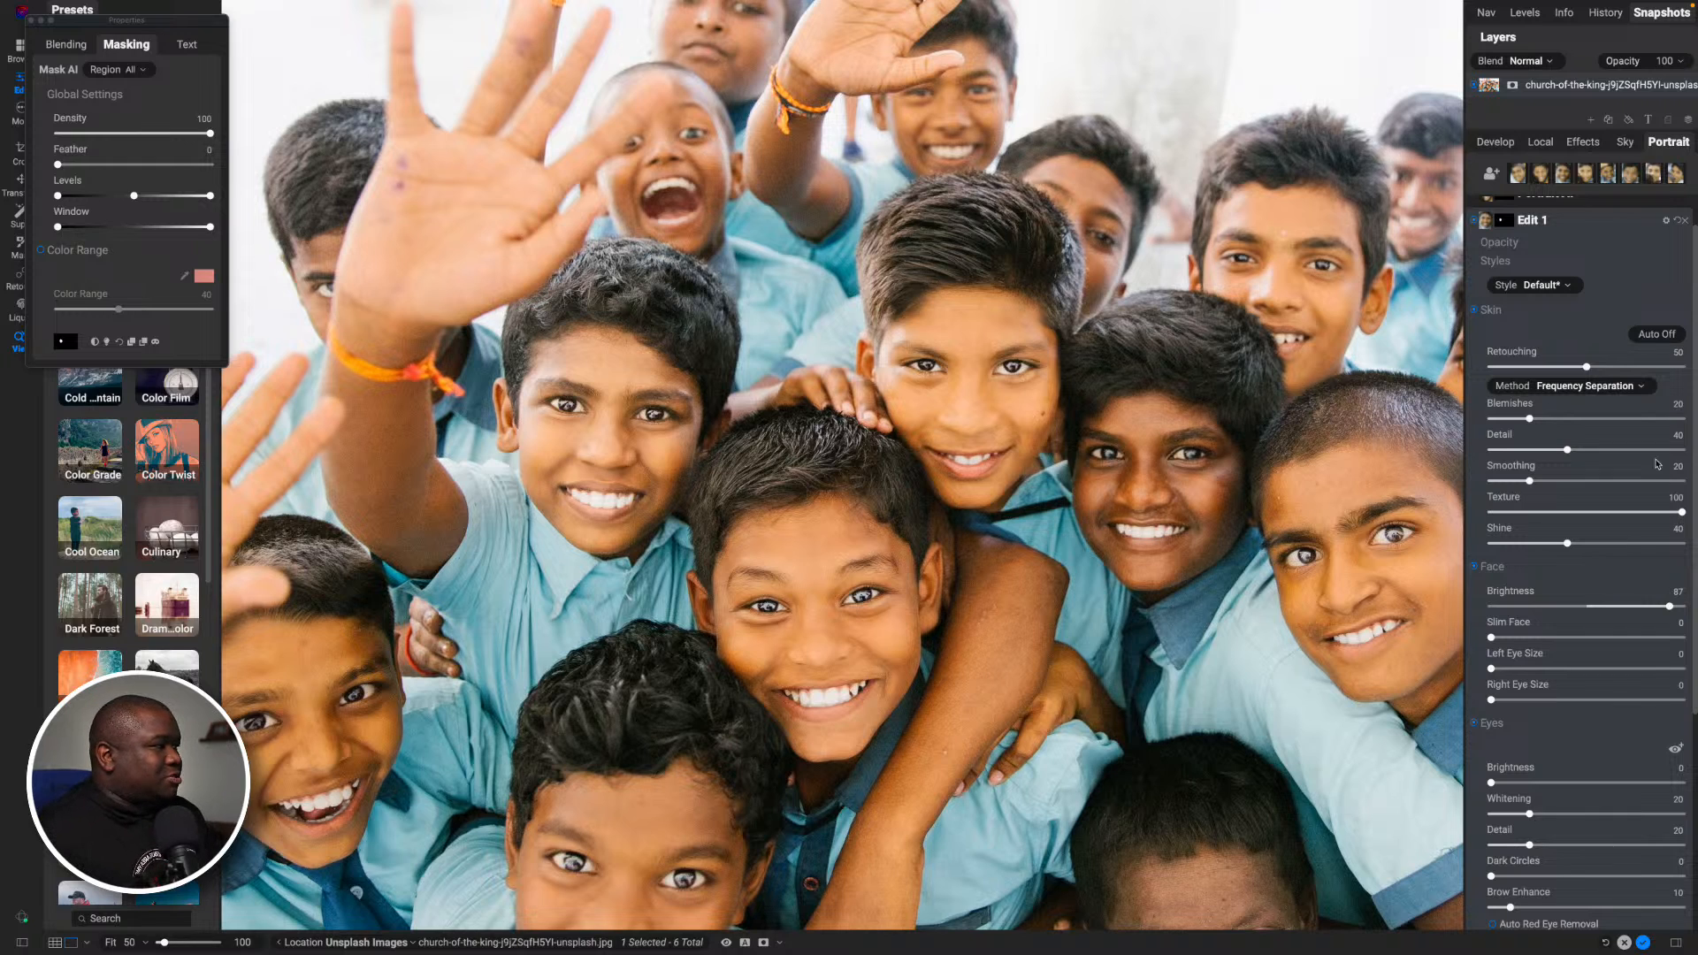
{"action": "scroll", "coordinate": [1632, 340], "scroll_direction": "up", "scroll_amount": 1}
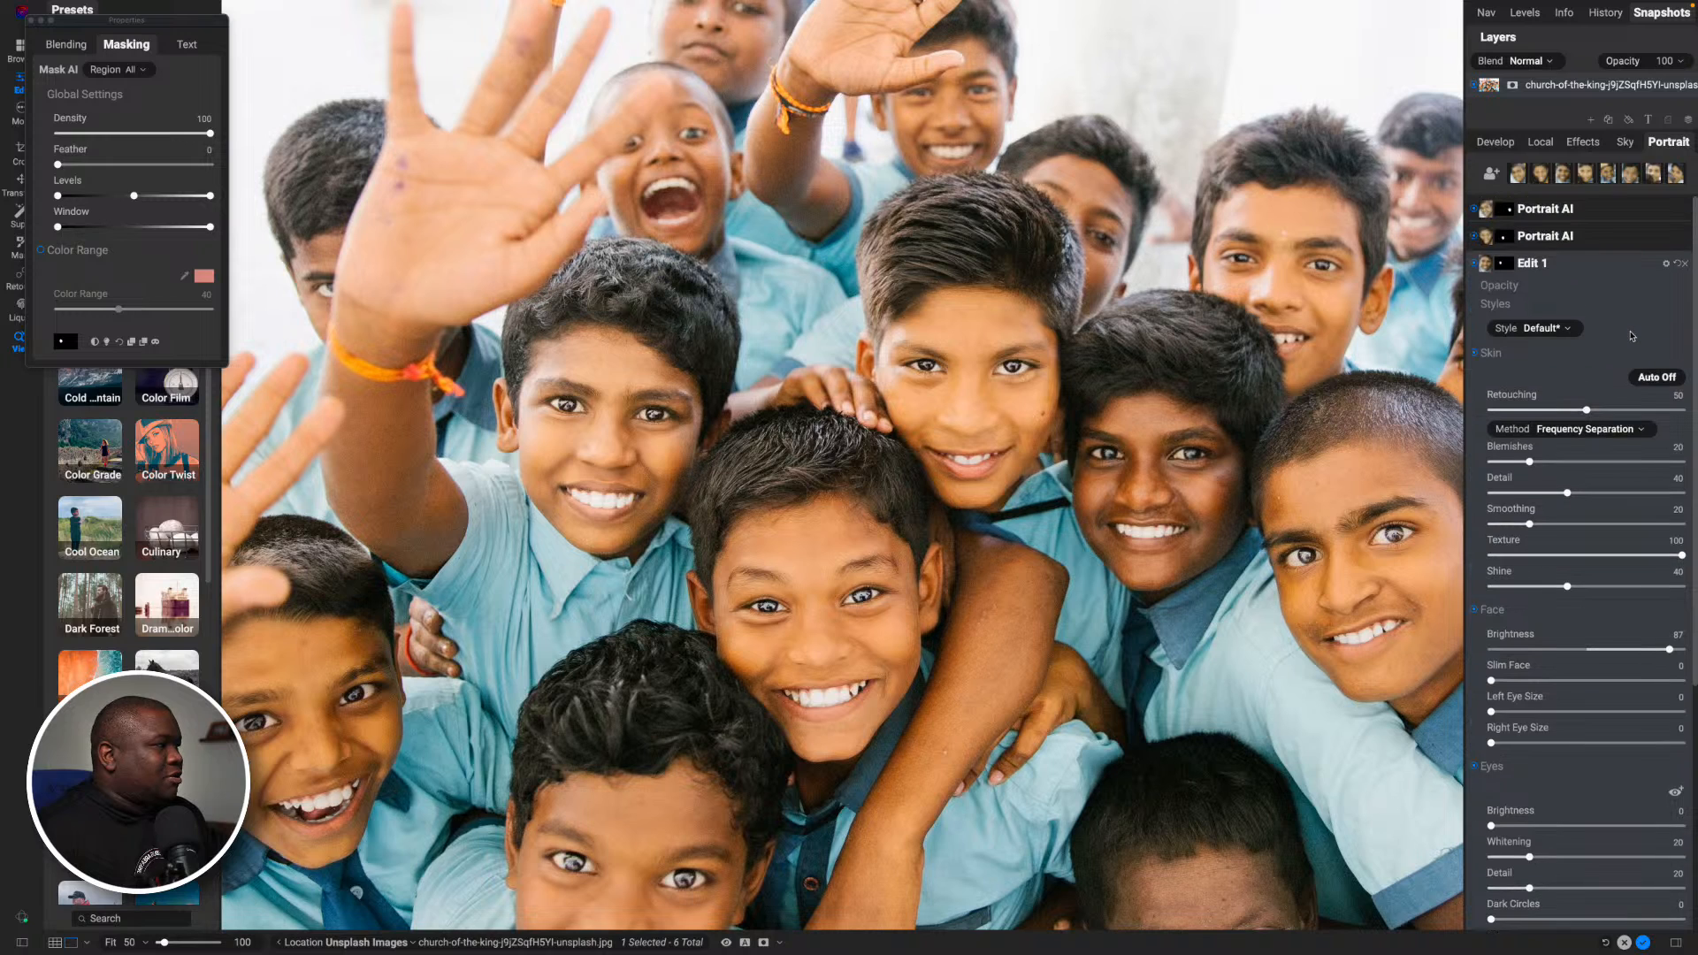
{"action": "left_click", "coordinate": [1589, 271]}
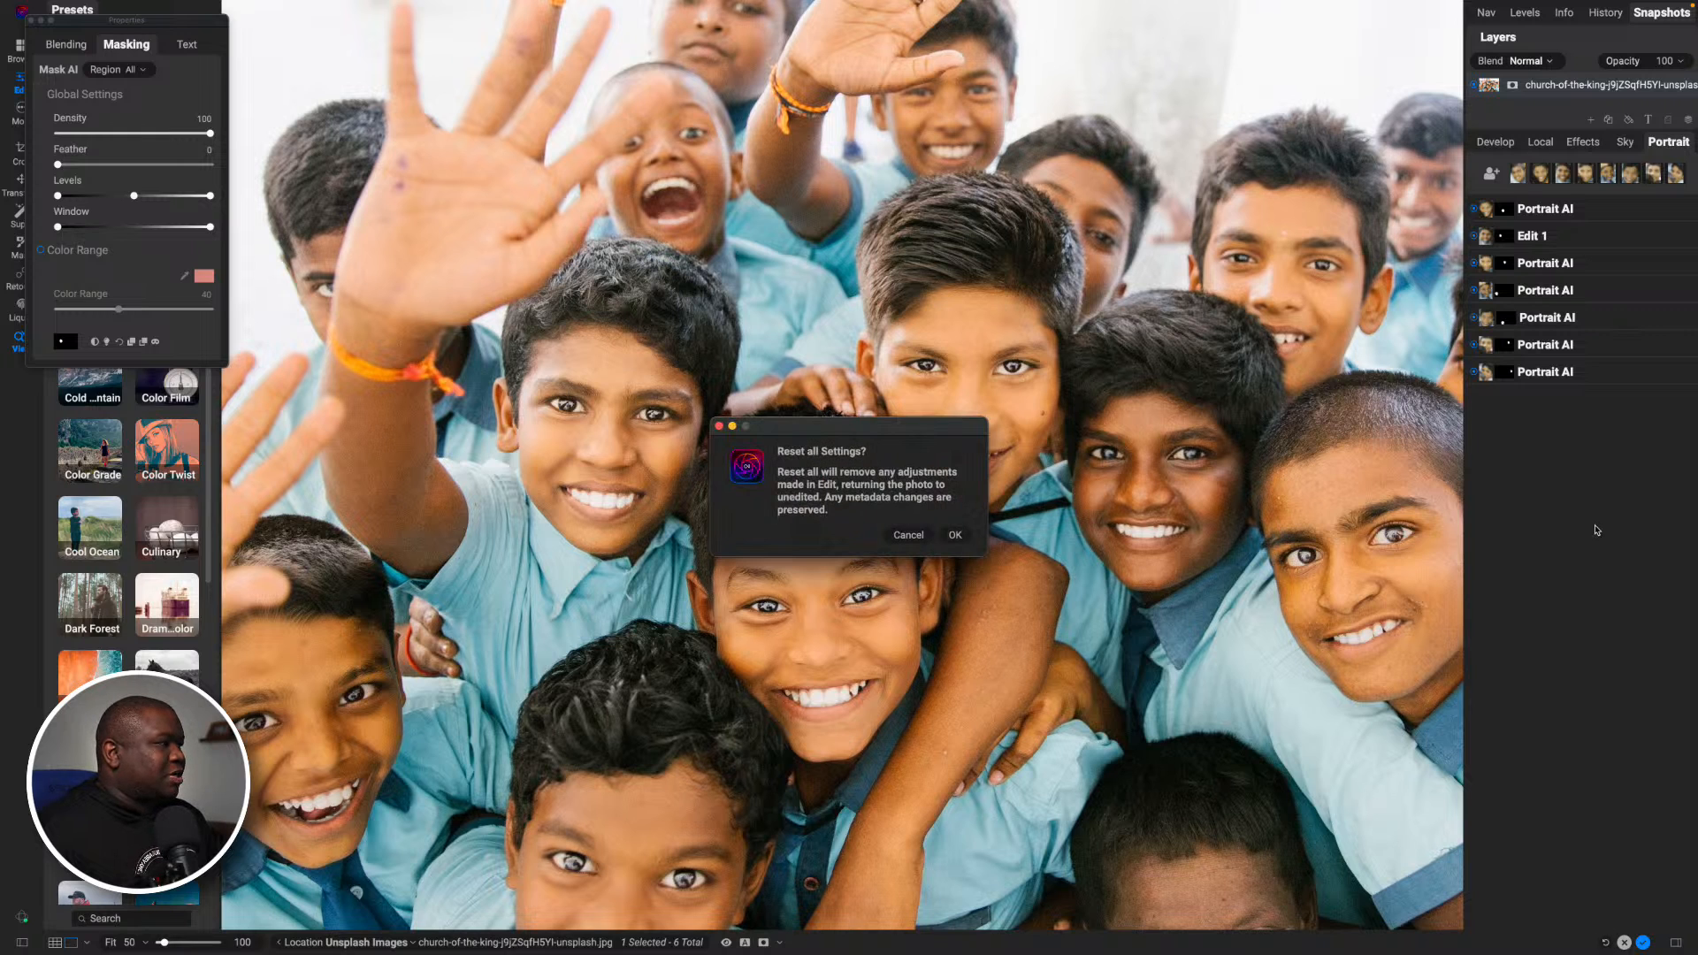
- Reset all edit settings on the photo and collapse Brilliance AI in the Develop adjustments
{"action": "left_click", "coordinate": [955, 535]}
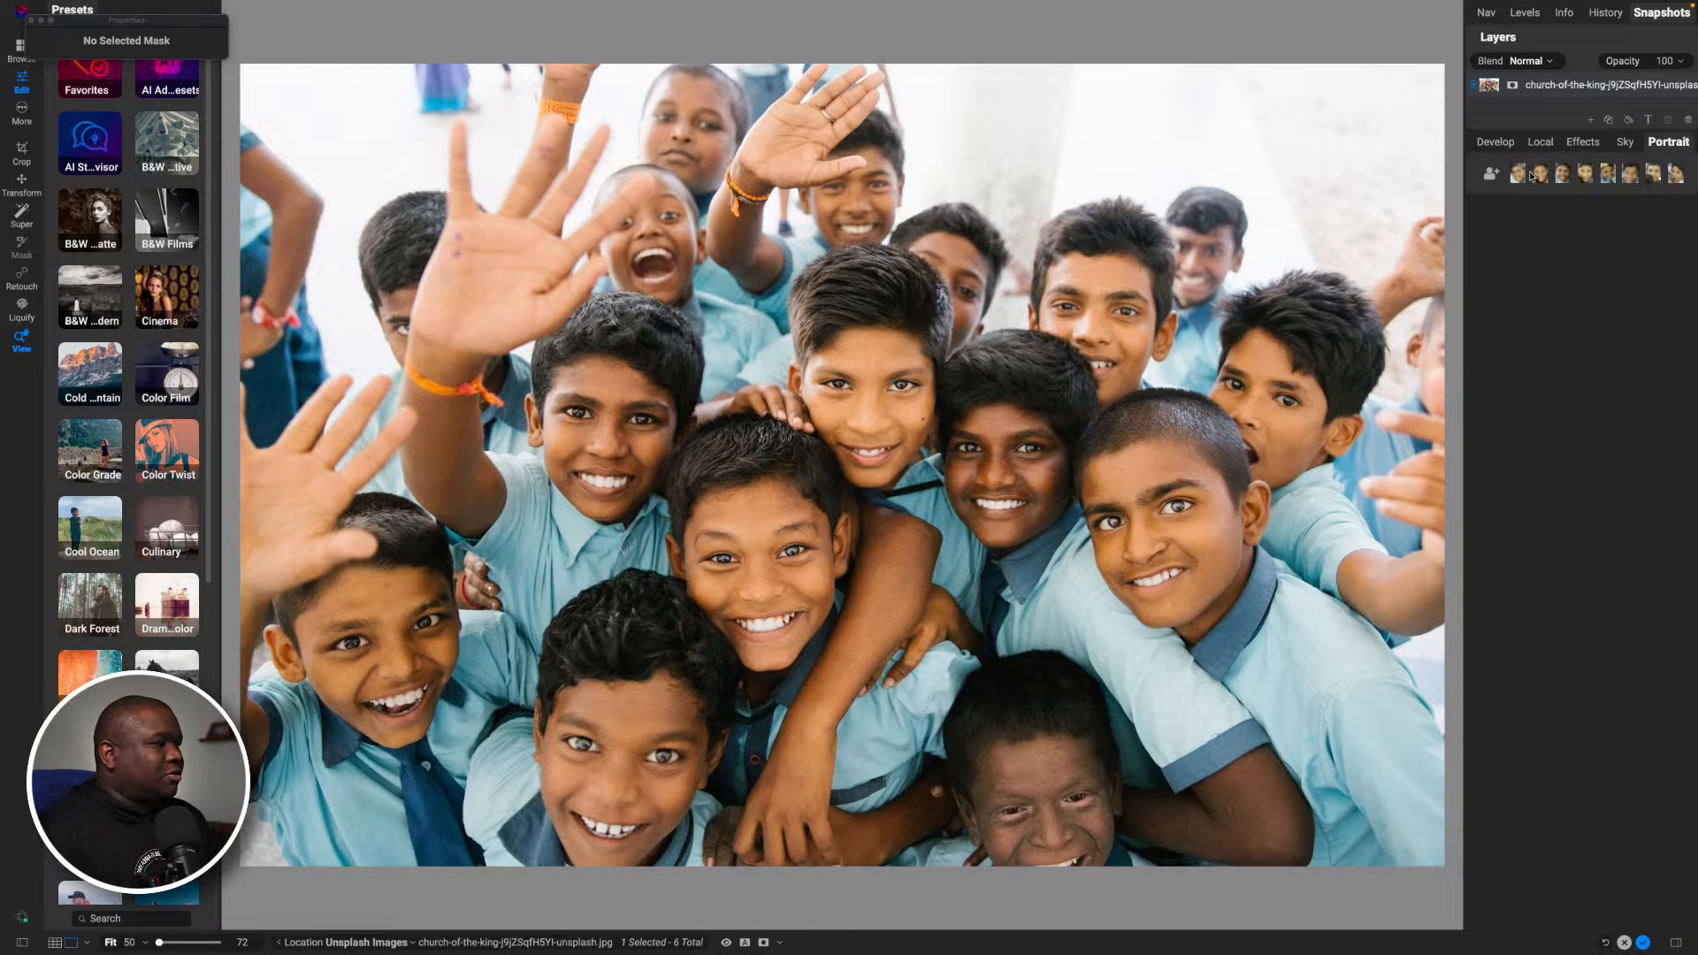
{"action": "left_click", "coordinate": [1507, 147]}
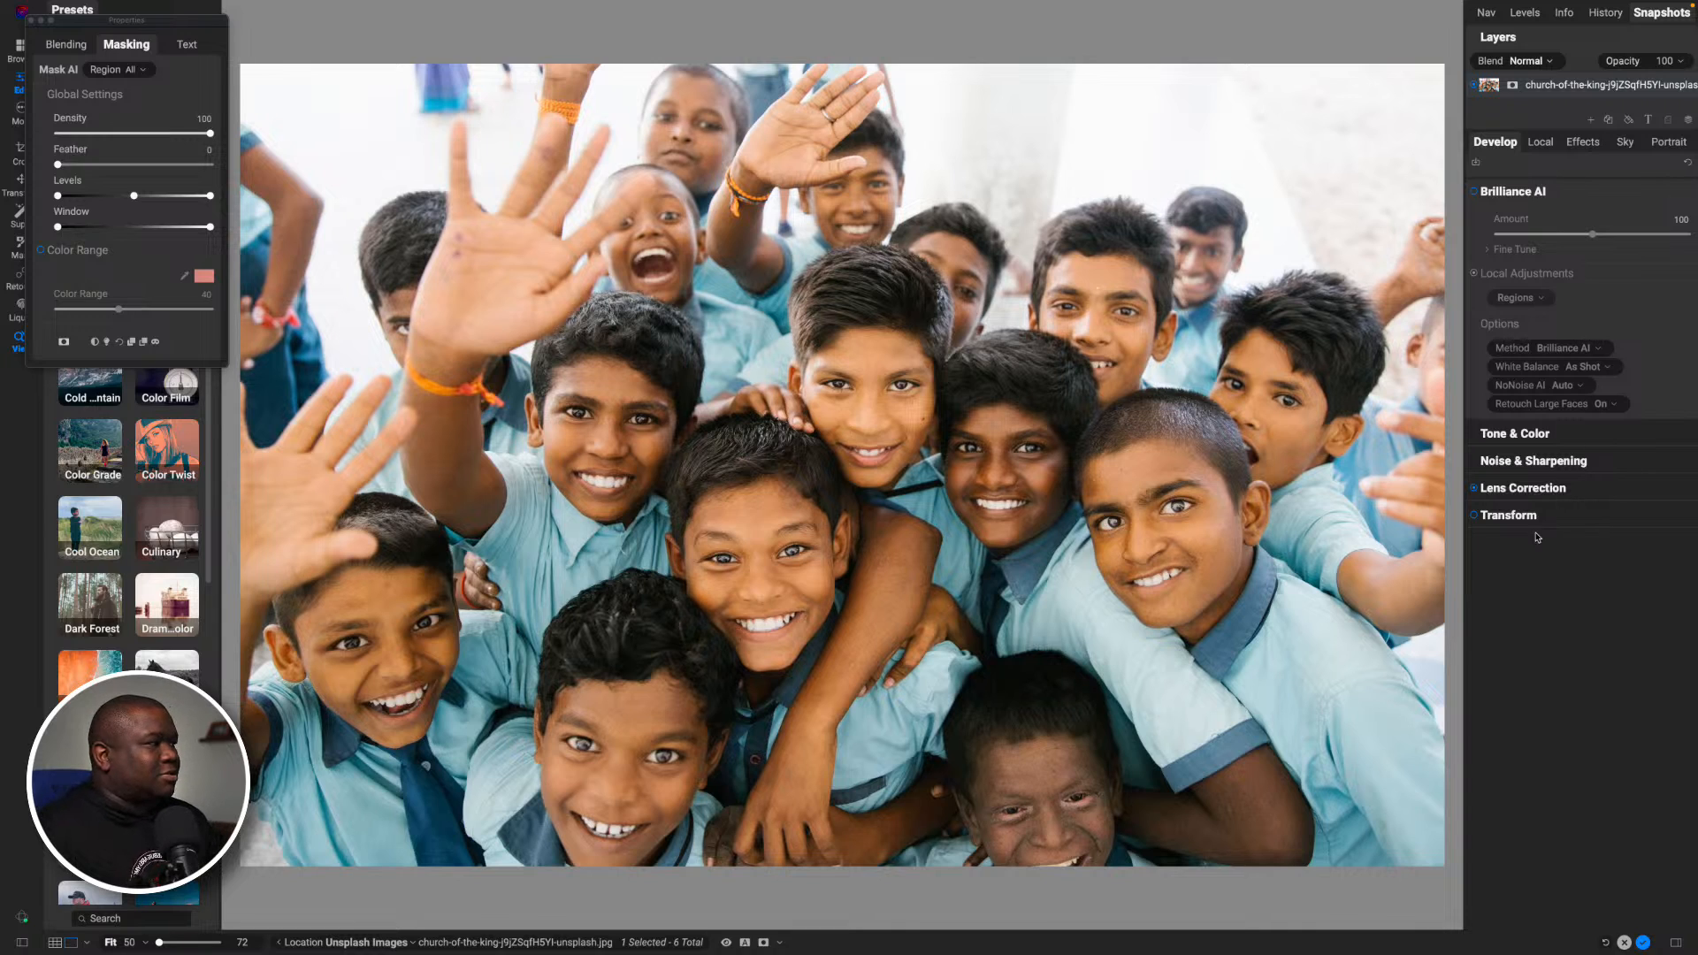
{"action": "left_click", "coordinate": [1590, 199]}
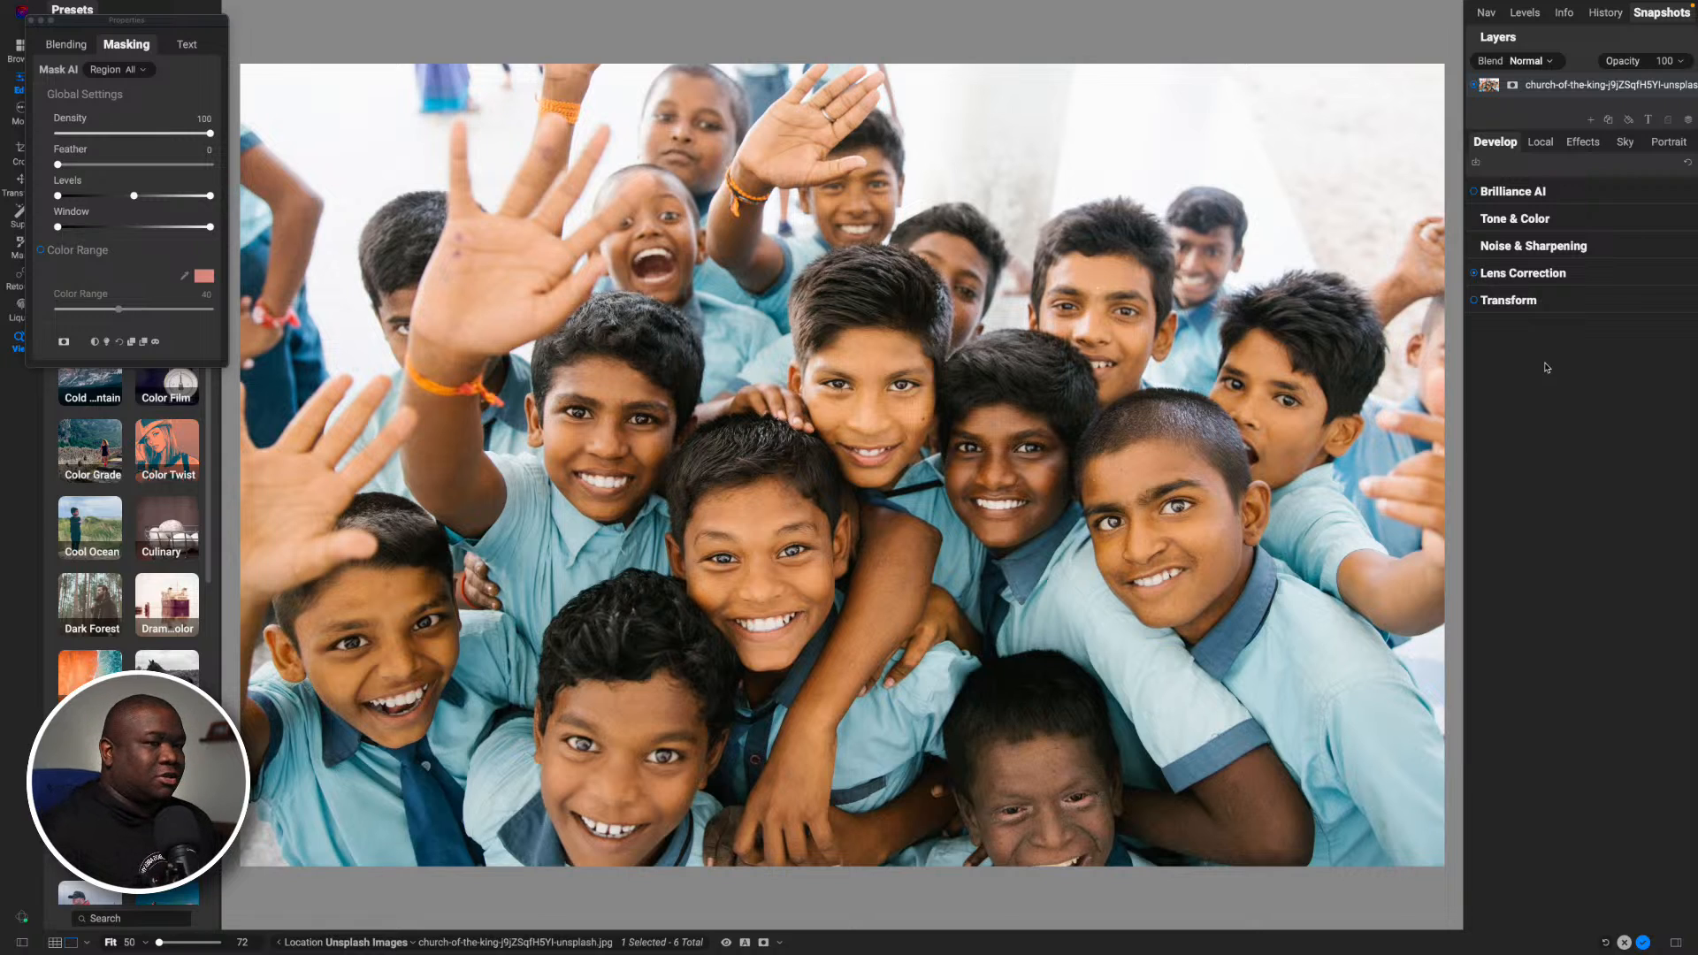
- Add a local adjustment, invert its mask to cover the whole photo, and reset its Exposure to 0
{"action": "left_click", "coordinate": [1539, 142]}
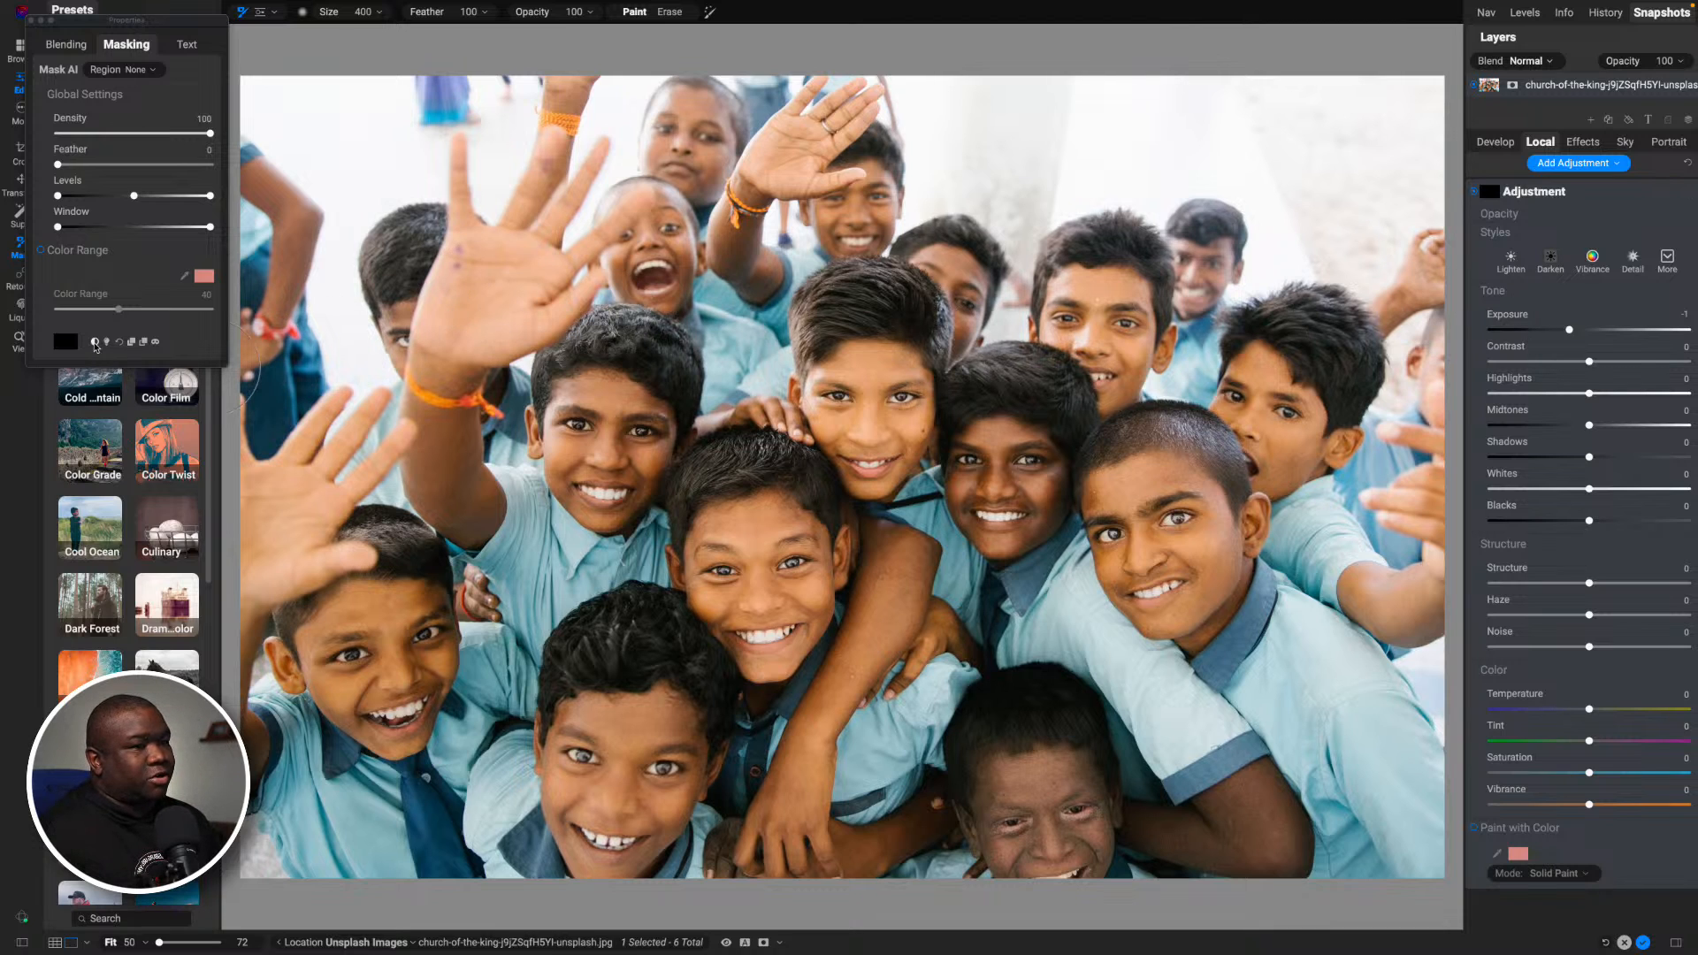
{"action": "left_click", "coordinate": [95, 341]}
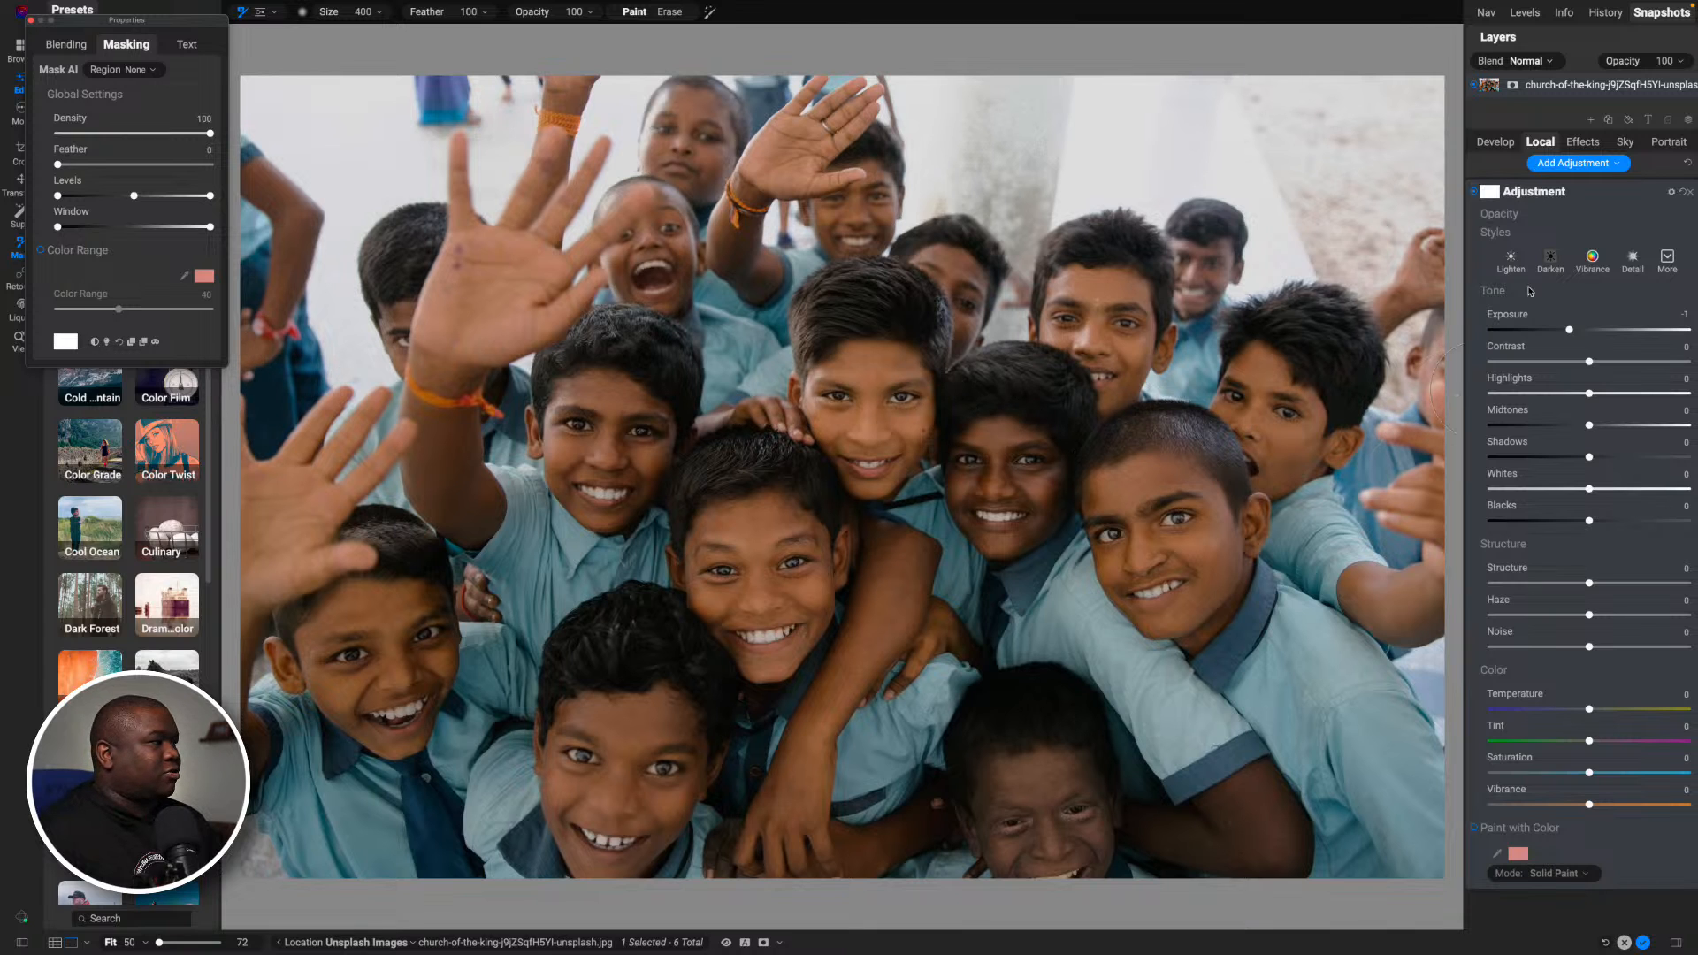
{"action": "double_click", "coordinate": [1528, 323]}
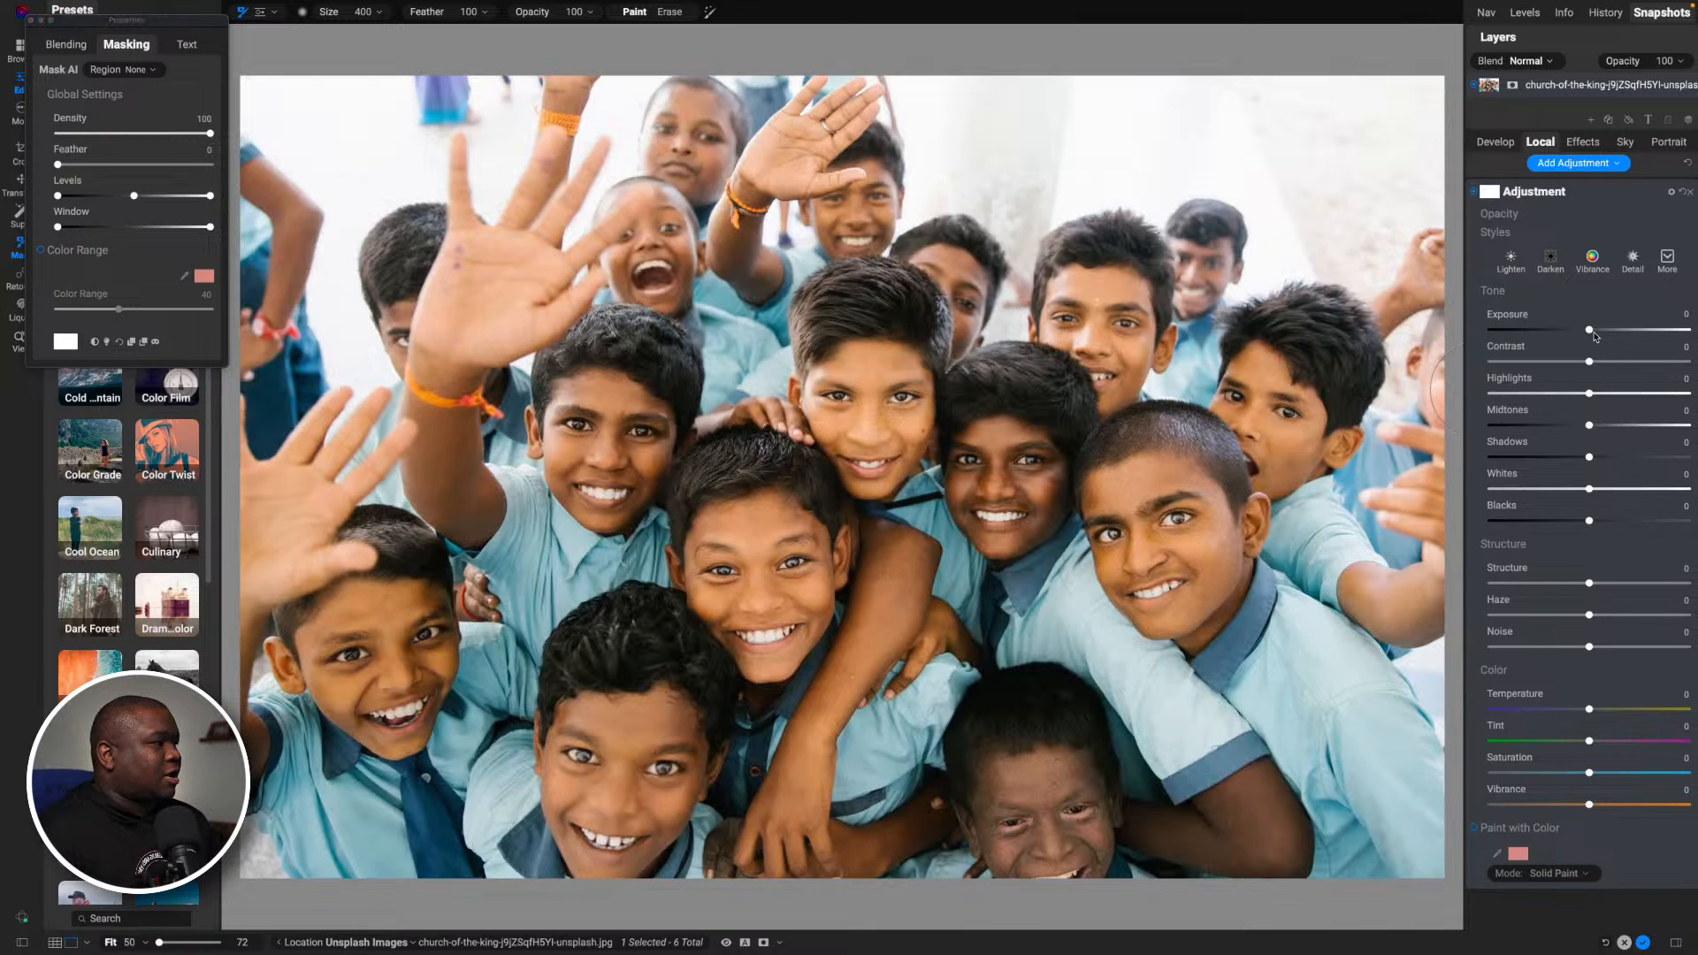
- Set the local adjustment's Exposure to 0.55, Contrast to 7 and Shadows to 7
{"action": "left_click_drag", "start_coordinate": [1591, 329], "coordinate": [1599, 332]}
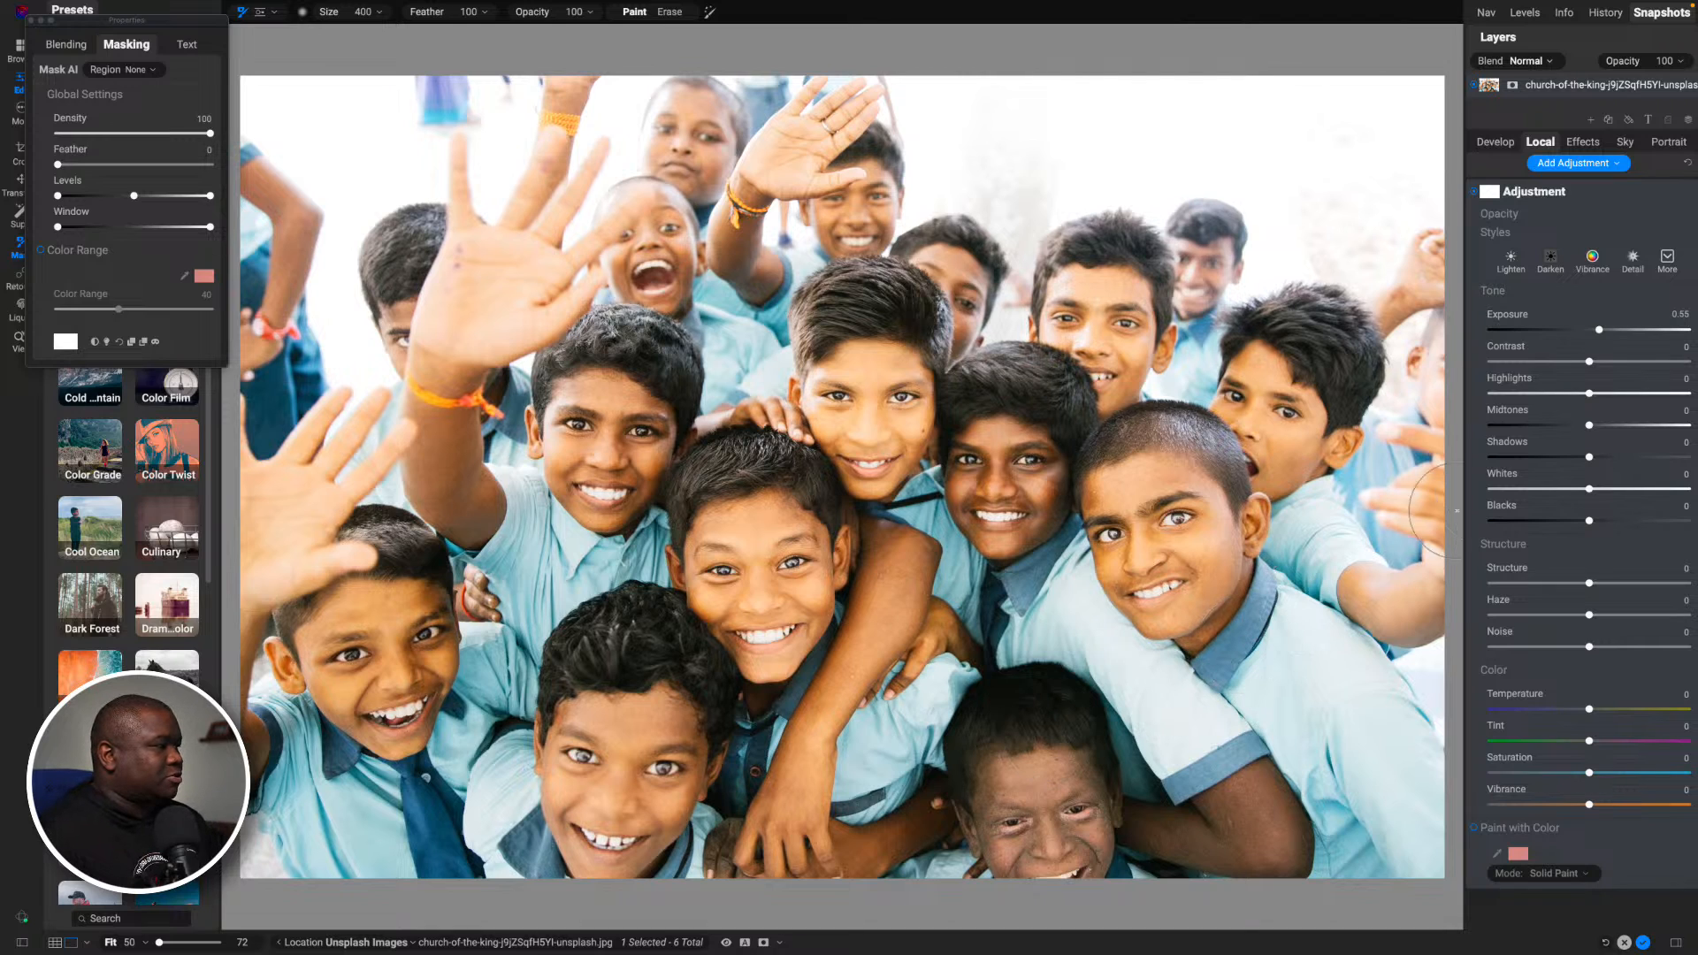
{"action": "left_click_drag", "start_coordinate": [1592, 365], "coordinate": [1596, 364]}
{"action": "left_click_drag", "start_coordinate": [1589, 456], "coordinate": [1596, 458]}
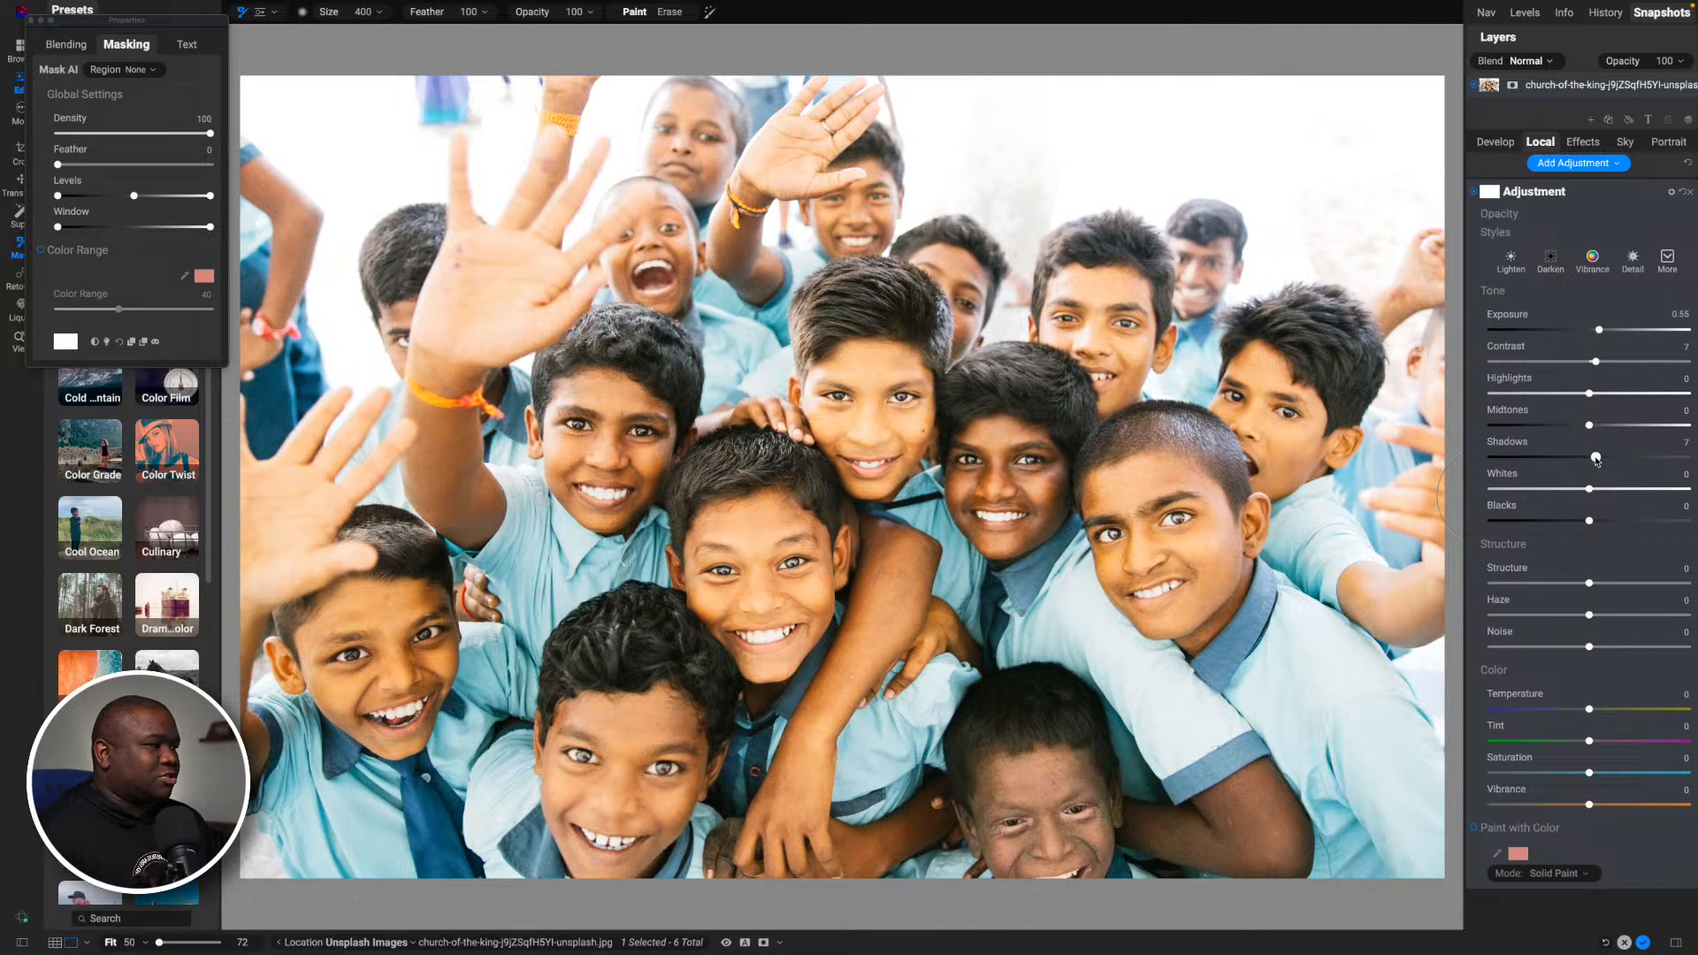
- Set the local adjustment's Blacks to -9 and compare the photo with the adjustment off and on
{"action": "left_click_drag", "start_coordinate": [1590, 522], "coordinate": [1581, 527]}
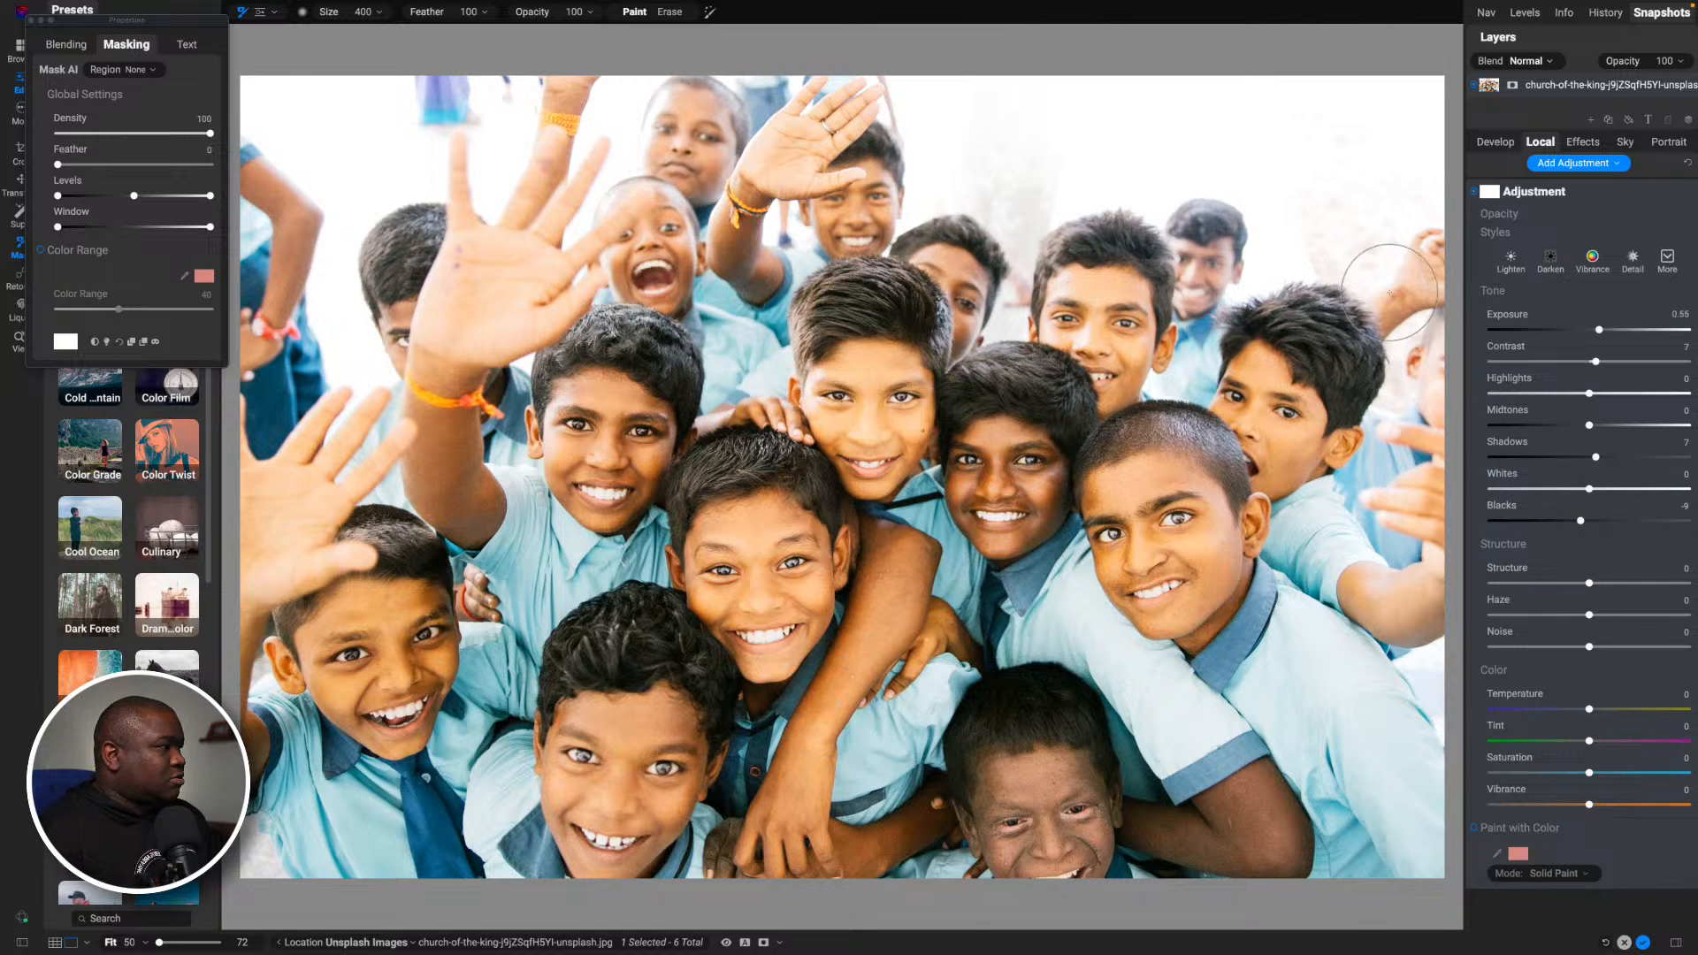
{"action": "left_click", "coordinate": [1474, 192]}
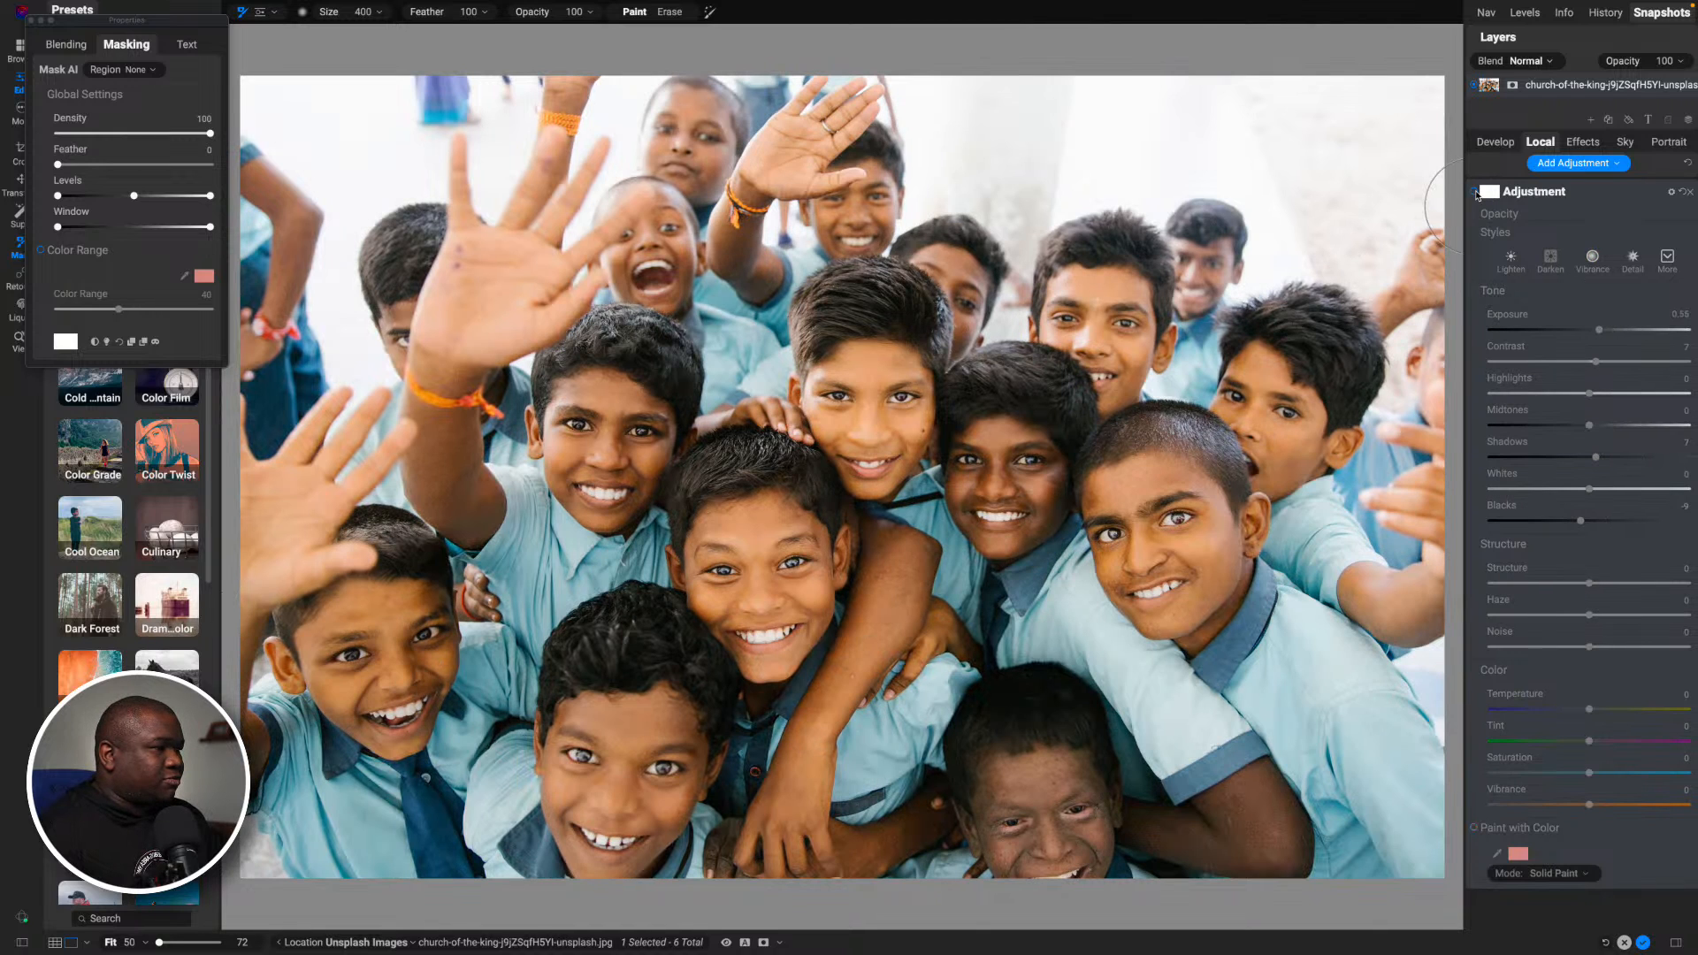
{"action": "left_click", "coordinate": [1474, 193]}
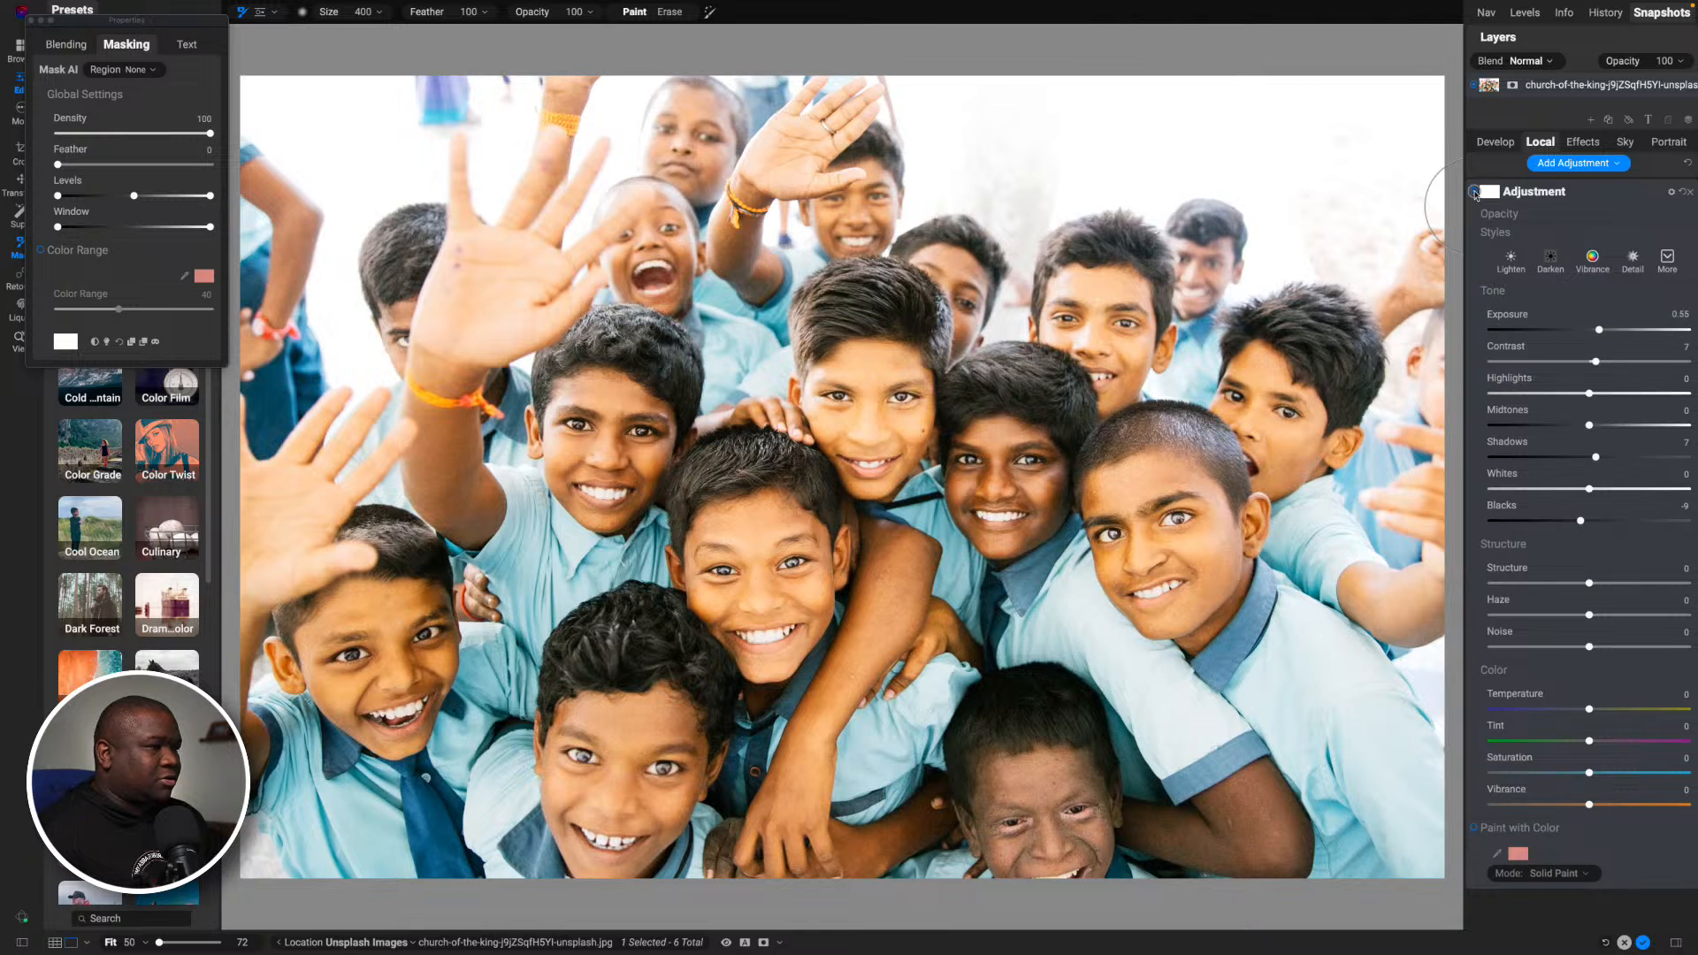
{"action": "left_click", "coordinate": [1474, 193]}
{"action": "left_click", "coordinate": [1474, 192]}
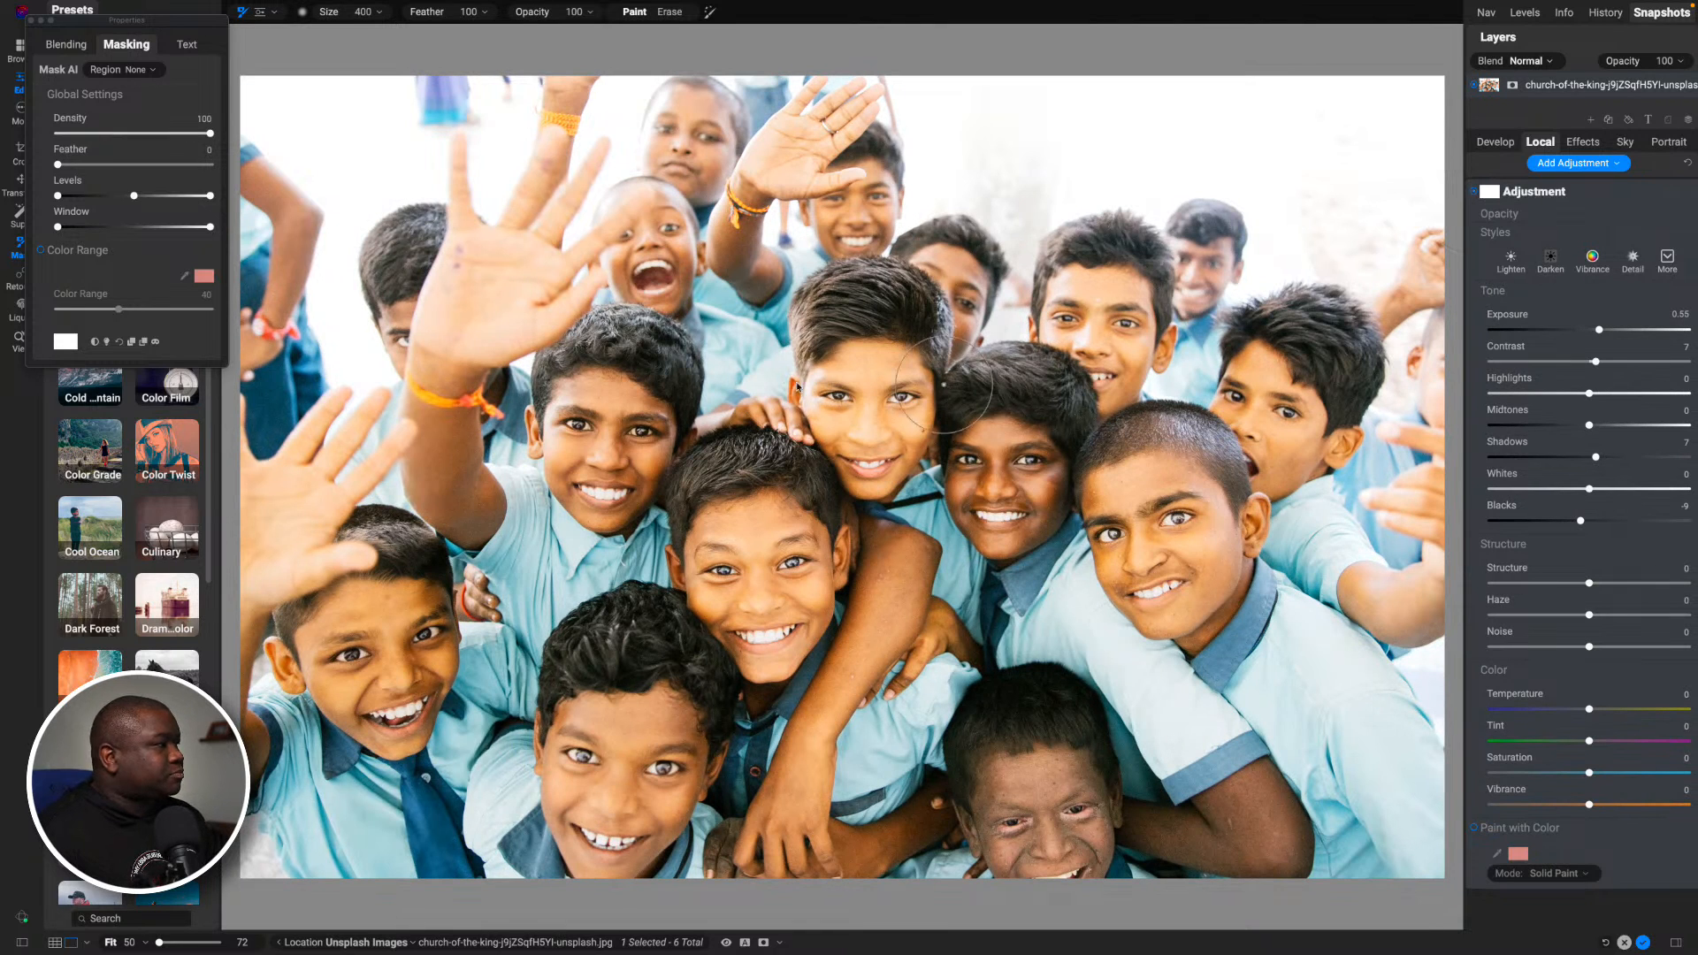
- Invert the adjustment's mask to black and paint the effect onto the foreground boys' faces, comparing the photo with it off and on
{"action": "left_click", "coordinate": [94, 341]}
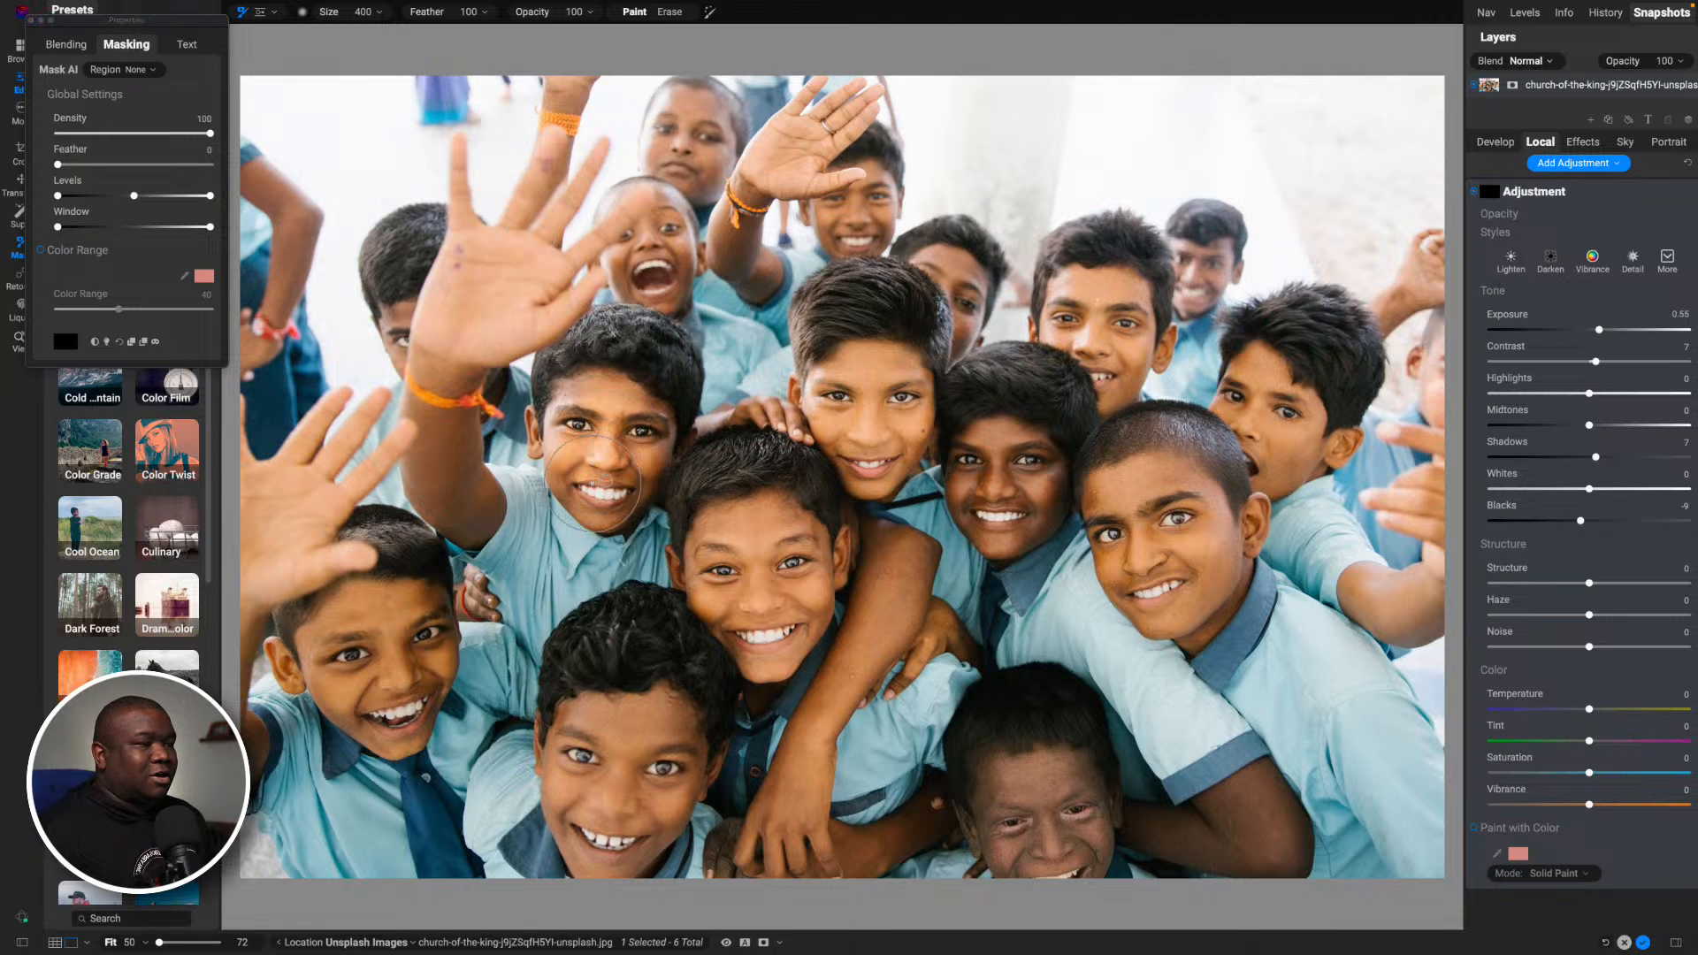
{"action": "mouse_move", "coordinate": [606, 422]}
{"action": "left_mouse_down"}
{"action": "mouse_move", "coordinate": [566, 434]}
{"action": "mouse_move", "coordinate": [610, 495]}
{"action": "mouse_move", "coordinate": [630, 434]}
{"action": "left_mouse_up"}
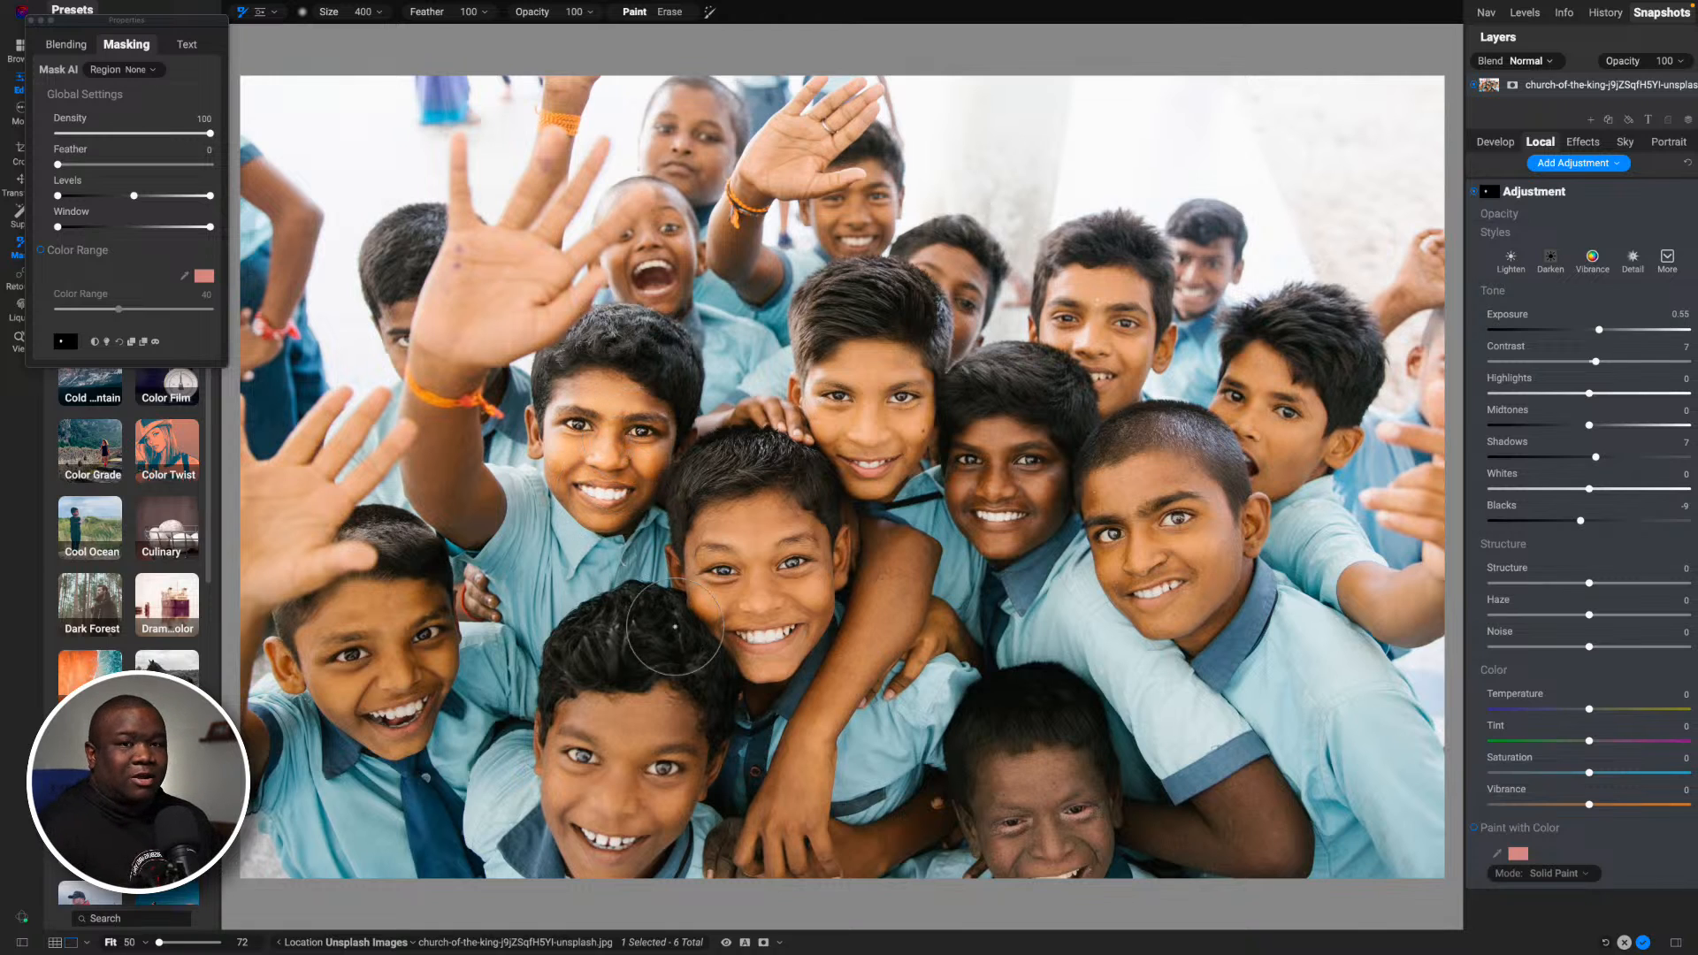
{"action": "mouse_move", "coordinate": [732, 630]}
{"action": "left_mouse_down"}
{"action": "mouse_move", "coordinate": [743, 542]}
{"action": "mouse_move", "coordinate": [774, 535]}
{"action": "mouse_move", "coordinate": [798, 570]}
{"action": "mouse_move", "coordinate": [796, 615]}
{"action": "mouse_move", "coordinate": [759, 644]}
{"action": "mouse_move", "coordinate": [845, 398]}
{"action": "mouse_move", "coordinate": [871, 382]}
{"action": "mouse_move", "coordinate": [911, 375]}
{"action": "mouse_move", "coordinate": [915, 393]}
{"action": "mouse_move", "coordinate": [865, 456]}
{"action": "mouse_move", "coordinate": [877, 473]}
{"action": "mouse_move", "coordinate": [929, 447]}
{"action": "mouse_move", "coordinate": [1000, 446]}
{"action": "mouse_move", "coordinate": [982, 521]}
{"action": "mouse_move", "coordinate": [1030, 517]}
{"action": "mouse_move", "coordinate": [1043, 482]}
{"action": "mouse_move", "coordinate": [1061, 487]}
{"action": "left_mouse_up"}
{"action": "mouse_move", "coordinate": [1162, 502]}
{"action": "left_mouse_down"}
{"action": "mouse_move", "coordinate": [1100, 497]}
{"action": "mouse_move", "coordinate": [1167, 500]}
{"action": "mouse_move", "coordinate": [1184, 575]}
{"action": "mouse_move", "coordinate": [1141, 580]}
{"action": "mouse_move", "coordinate": [1128, 508]}
{"action": "left_mouse_up"}
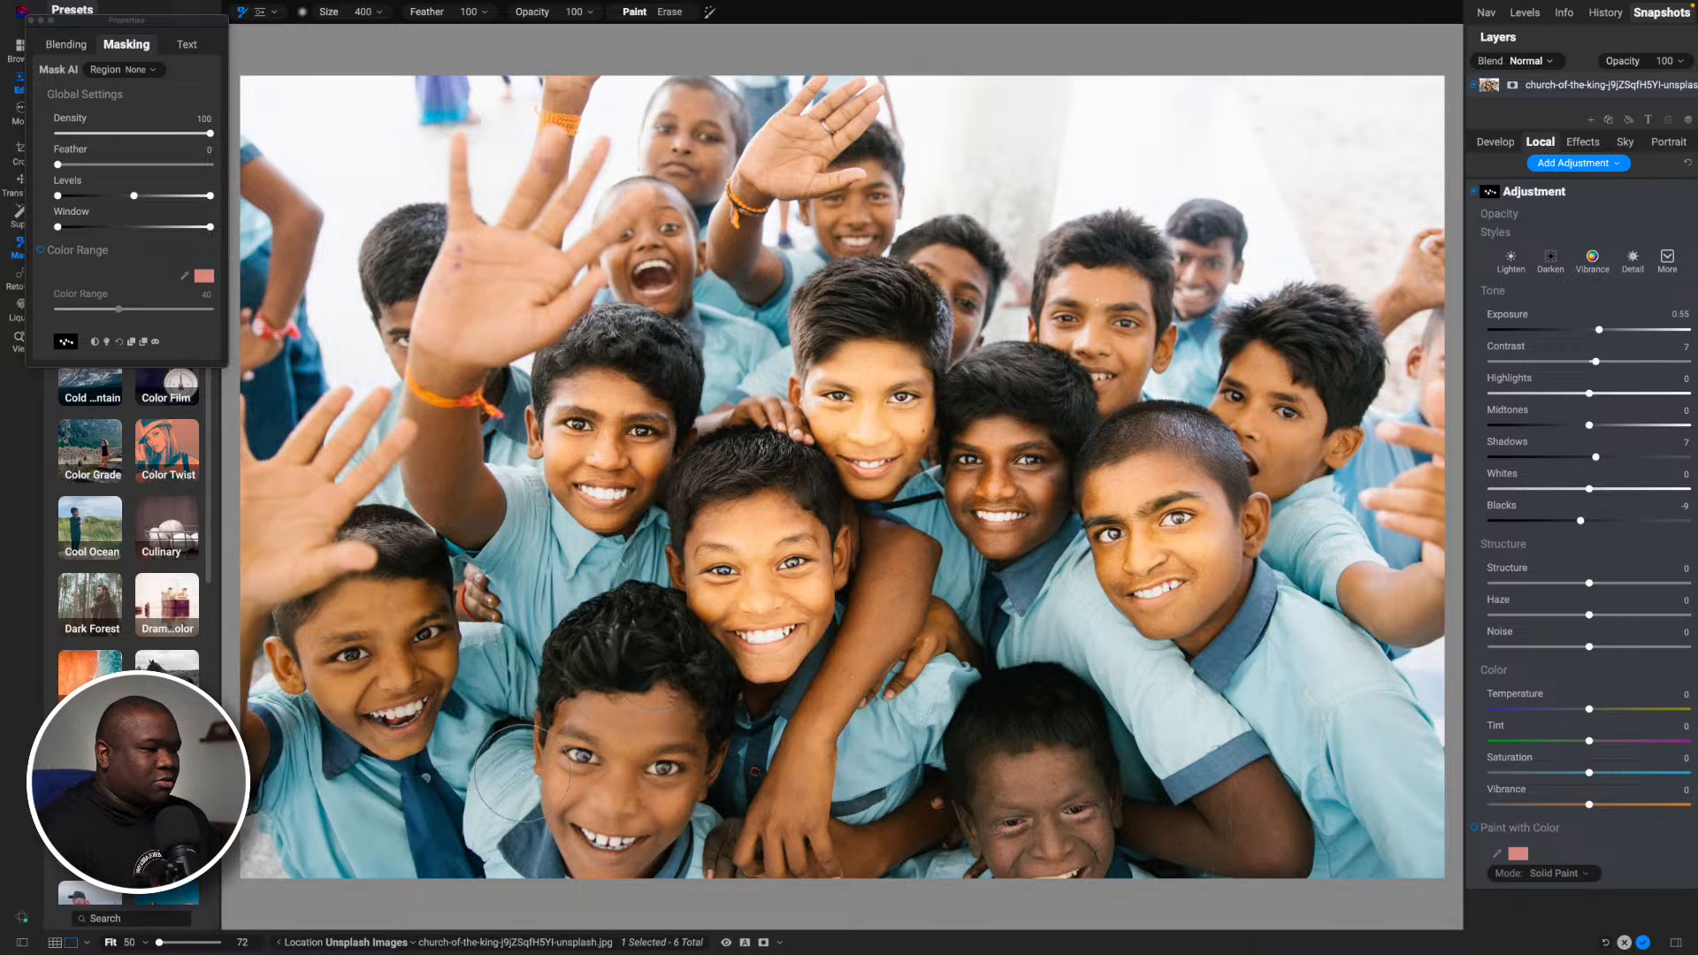
{"action": "mouse_move", "coordinate": [366, 642]}
{"action": "left_mouse_down"}
{"action": "mouse_move", "coordinate": [397, 616]}
{"action": "mouse_move", "coordinate": [400, 648]}
{"action": "mouse_move", "coordinate": [374, 703]}
{"action": "mouse_move", "coordinate": [398, 718]}
{"action": "mouse_move", "coordinate": [418, 670]}
{"action": "left_mouse_up"}
{"action": "mouse_move", "coordinate": [543, 759]}
{"action": "left_mouse_down"}
{"action": "mouse_move", "coordinate": [656, 774]}
{"action": "mouse_move", "coordinate": [602, 795]}
{"action": "mouse_move", "coordinate": [601, 840]}
{"action": "mouse_move", "coordinate": [580, 778]}
{"action": "mouse_move", "coordinate": [592, 729]}
{"action": "mouse_move", "coordinate": [659, 721]}
{"action": "mouse_move", "coordinate": [648, 738]}
{"action": "left_mouse_up"}
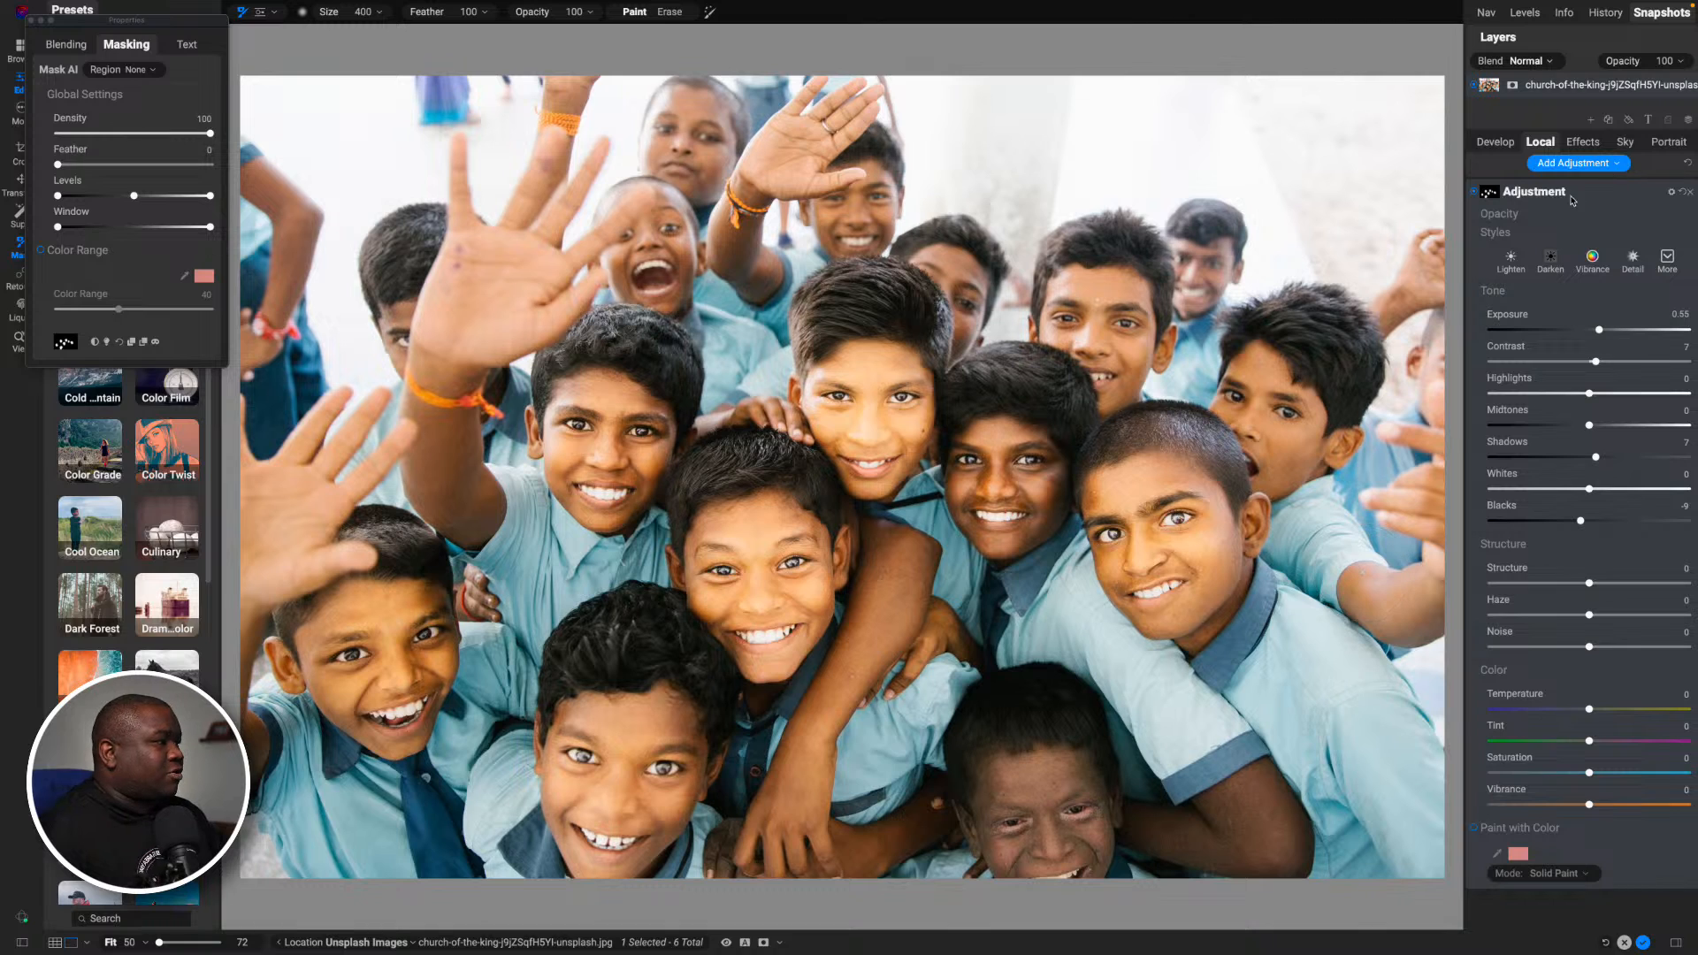
{"action": "left_click", "coordinate": [1474, 193]}
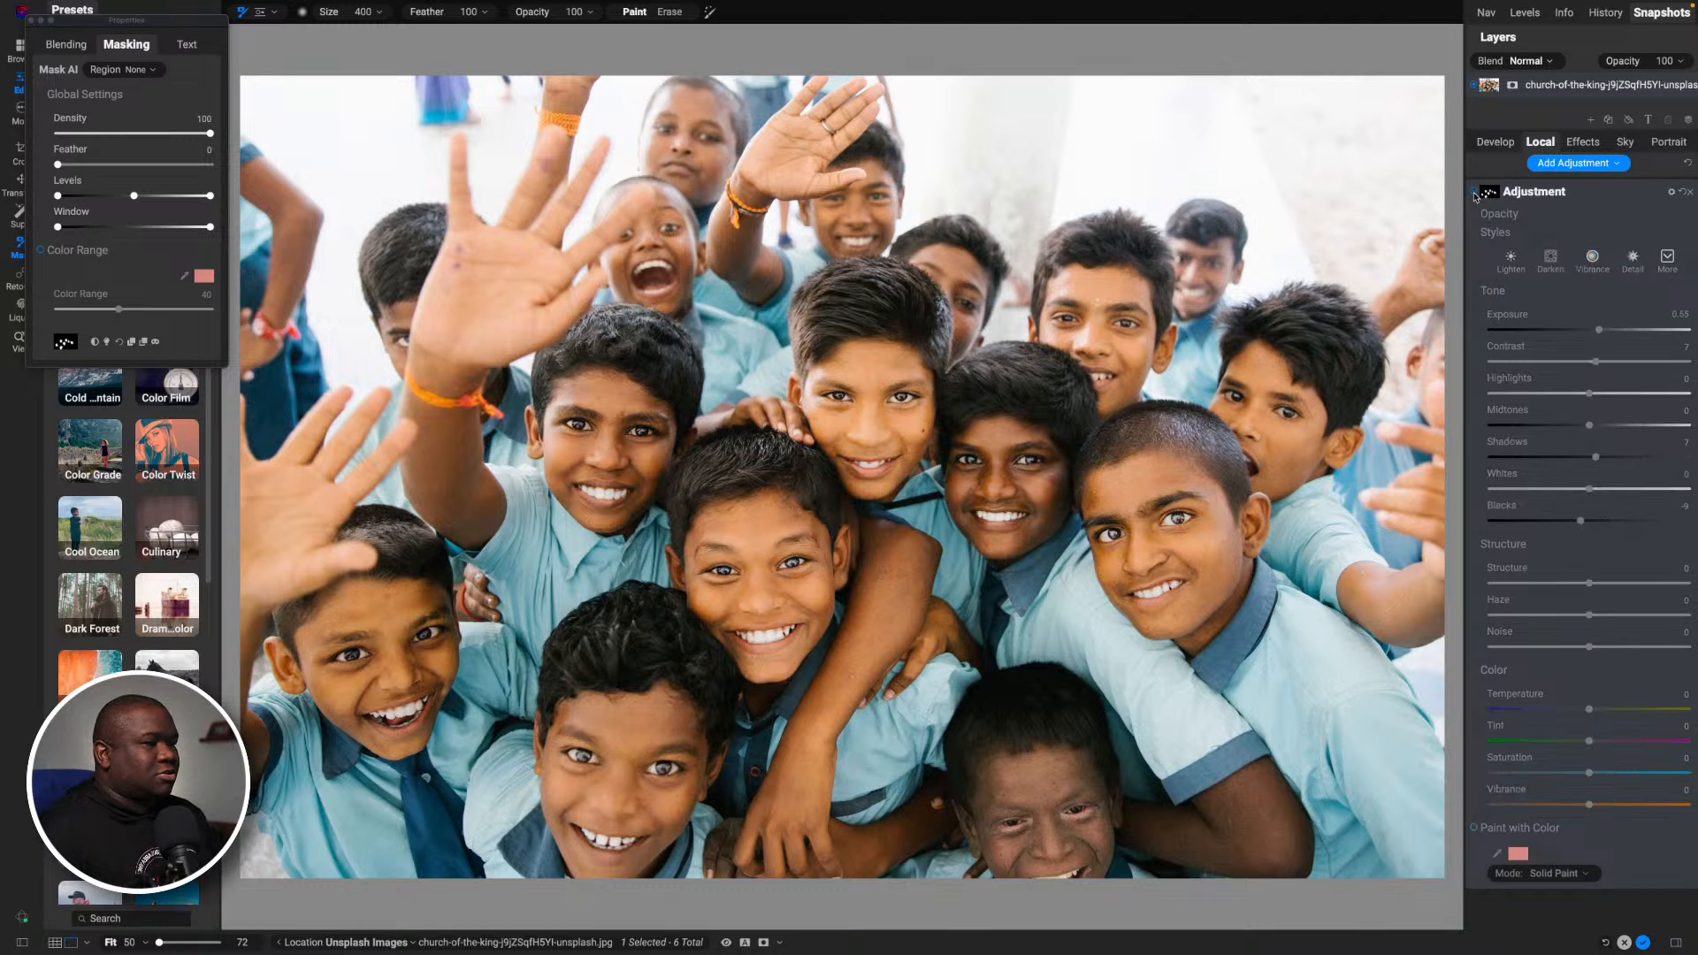
{"action": "left_click", "coordinate": [1474, 193]}
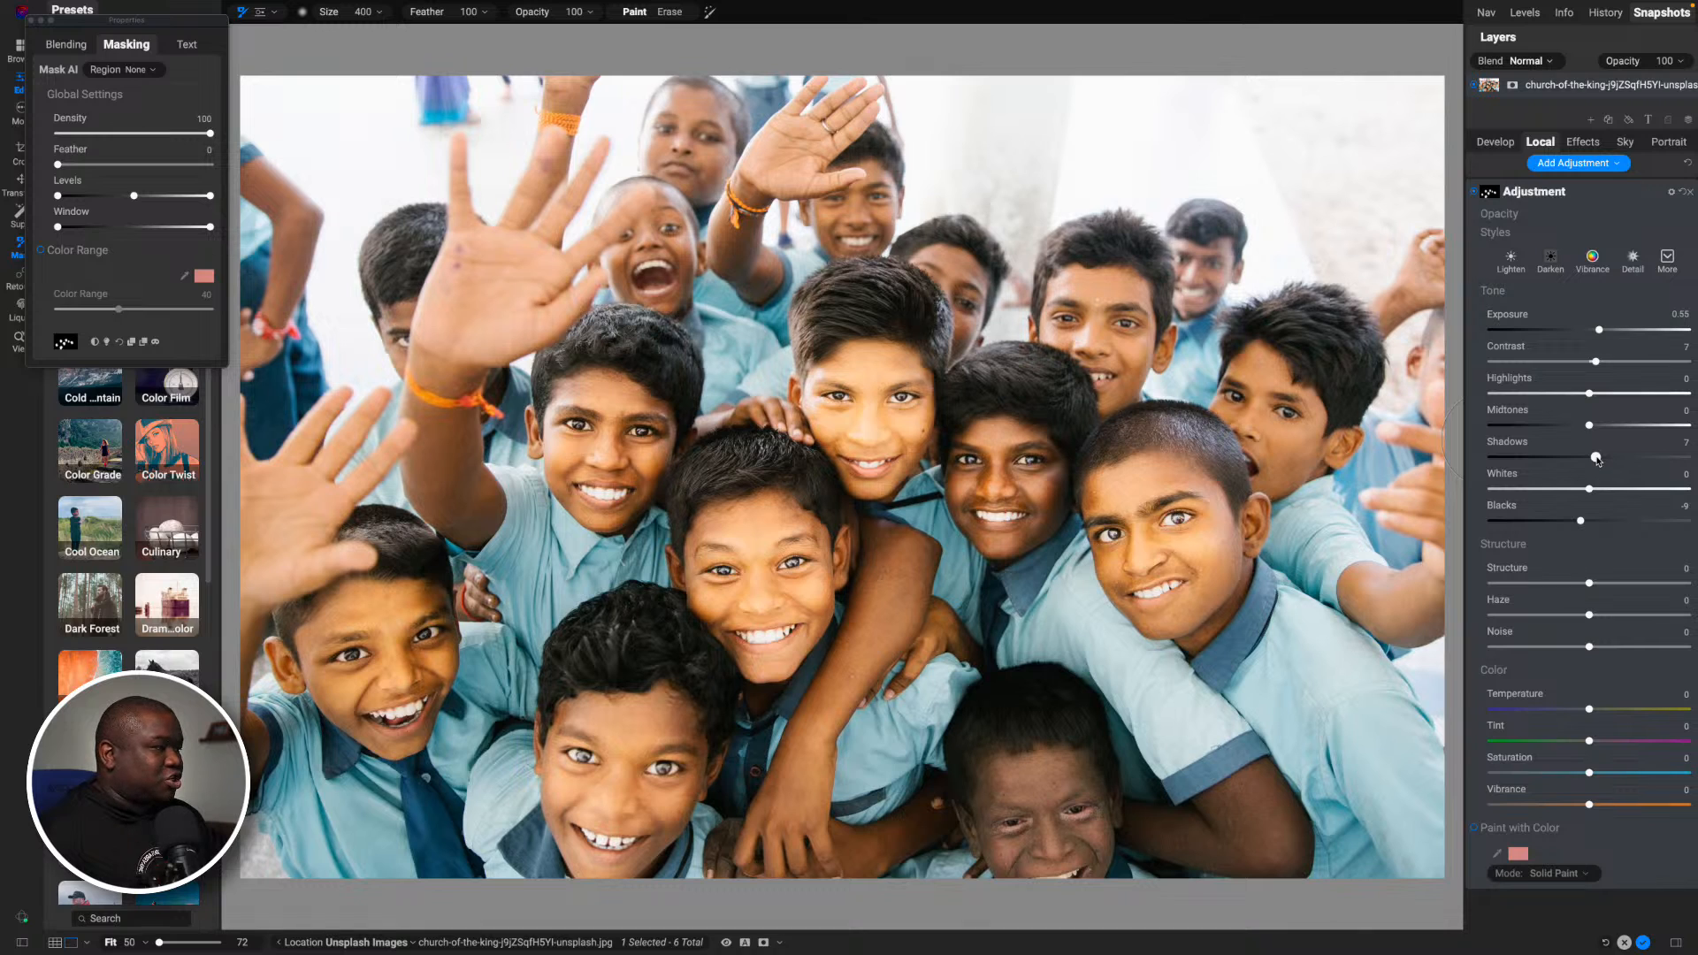
- Raise the local adjustment's Shadows to 42 and its Exposure to 0.75
{"action": "left_click_drag", "start_coordinate": [1597, 459], "coordinate": [1630, 458]}
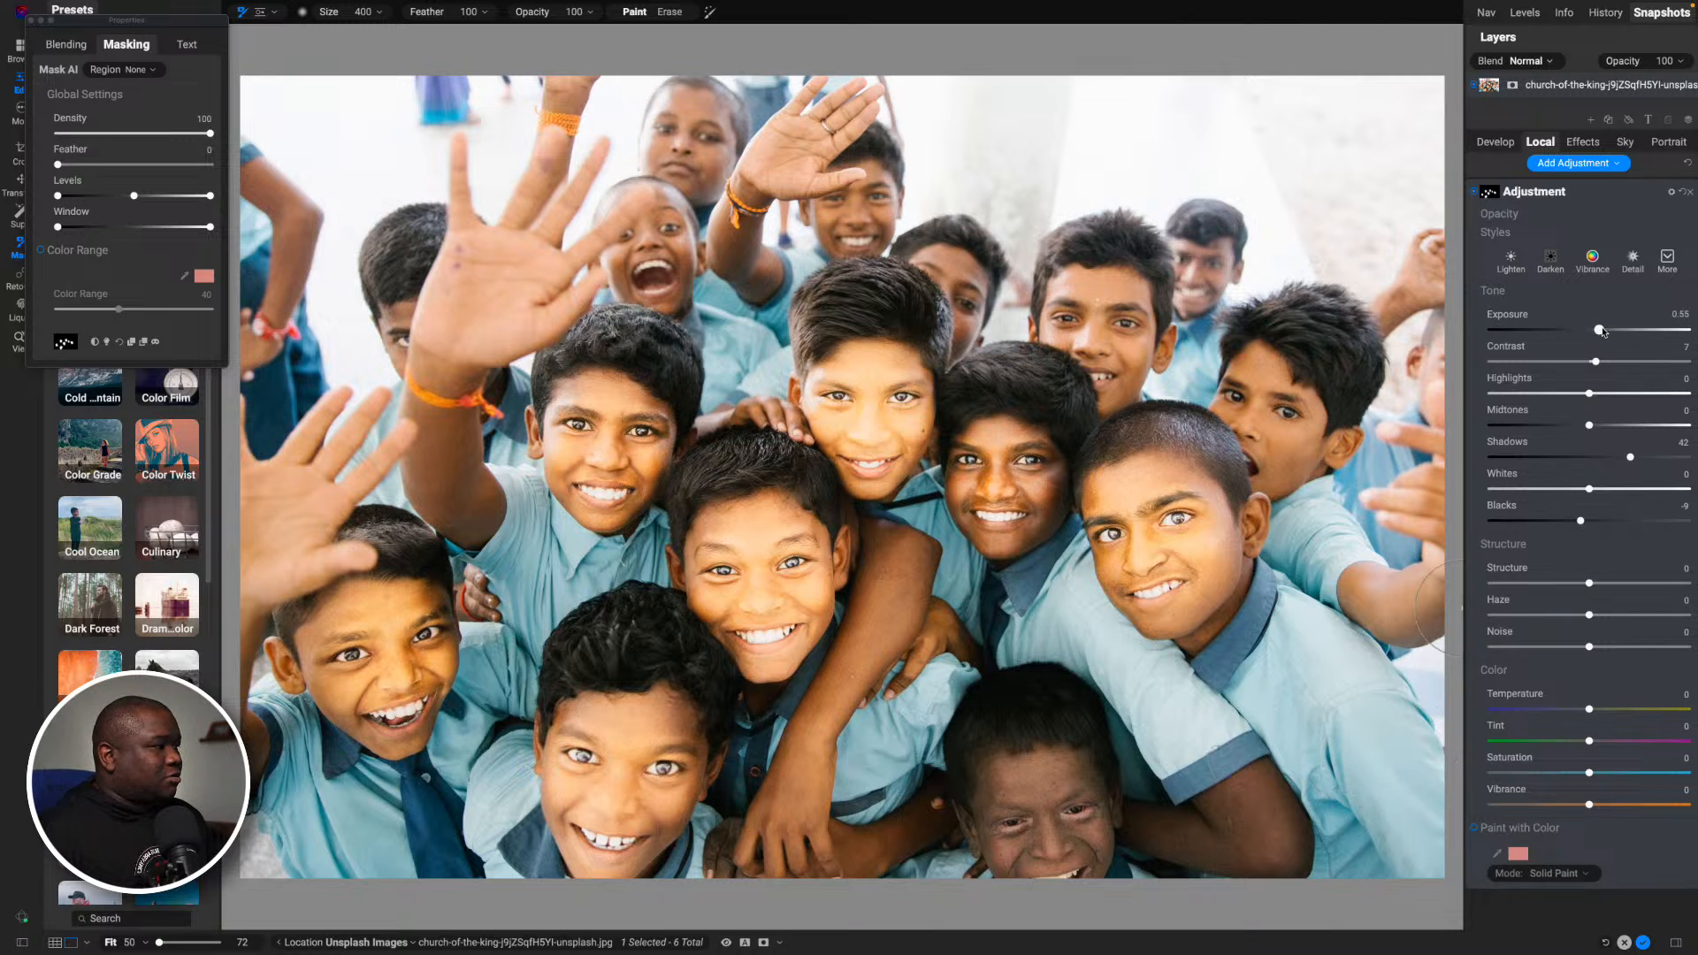
{"action": "left_click_drag", "start_coordinate": [1602, 332], "coordinate": [1609, 330]}
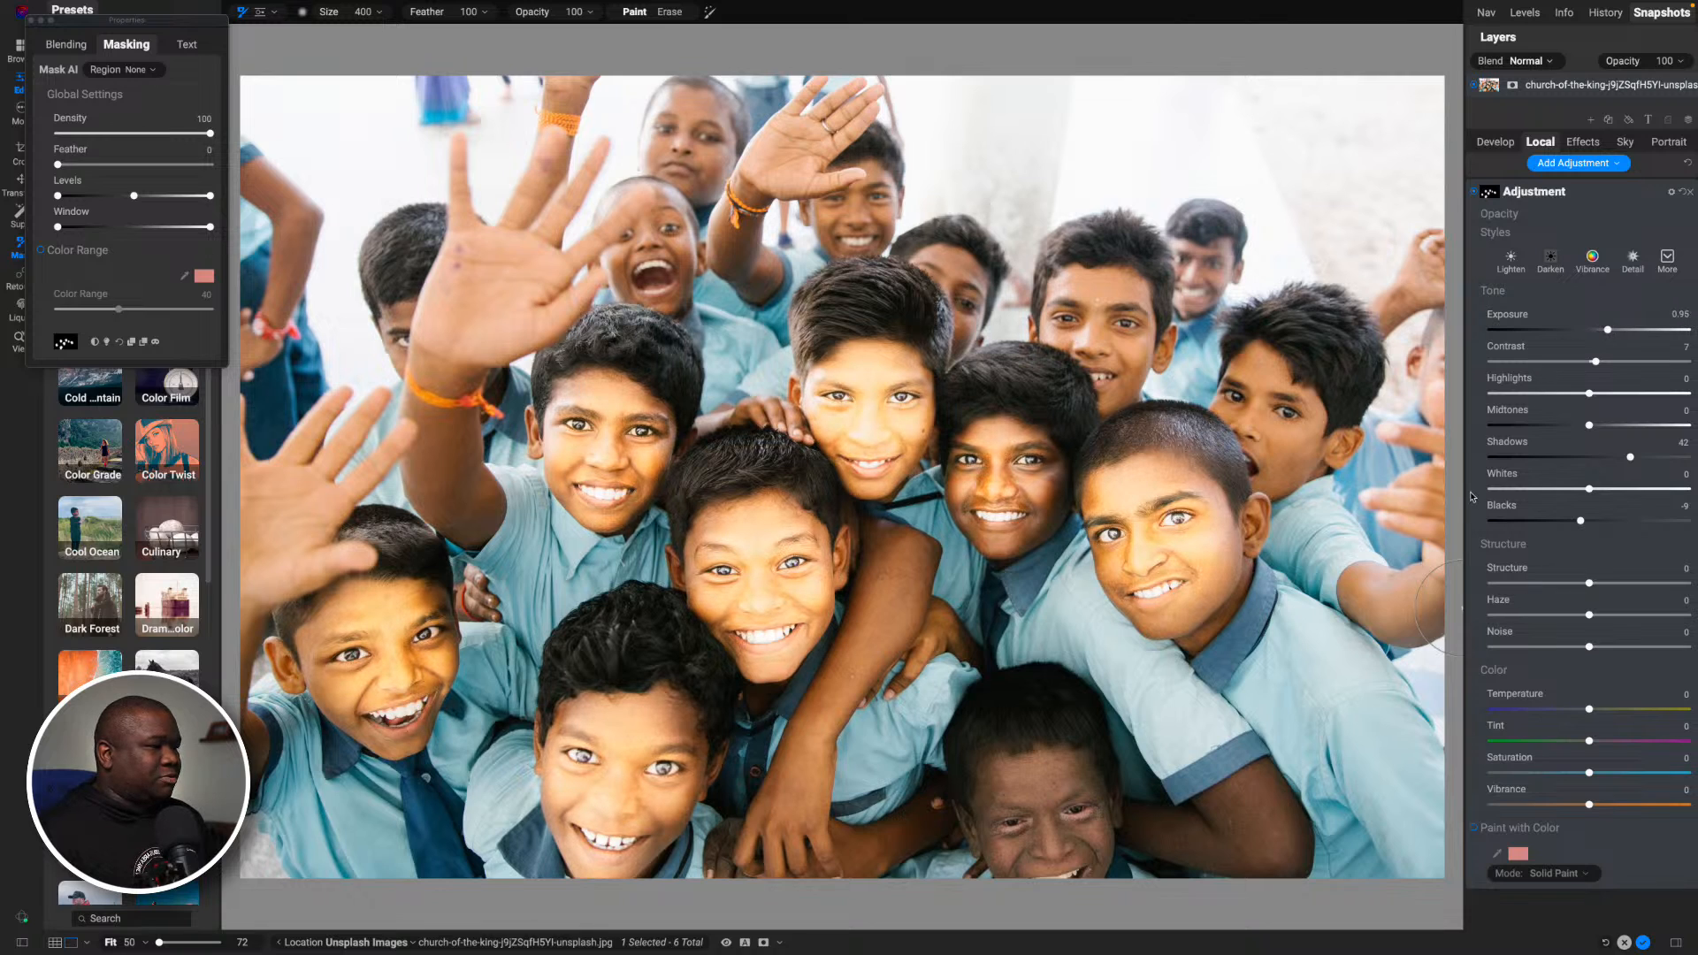
{"action": "left_click_drag", "start_coordinate": [1601, 331], "coordinate": [1604, 329]}
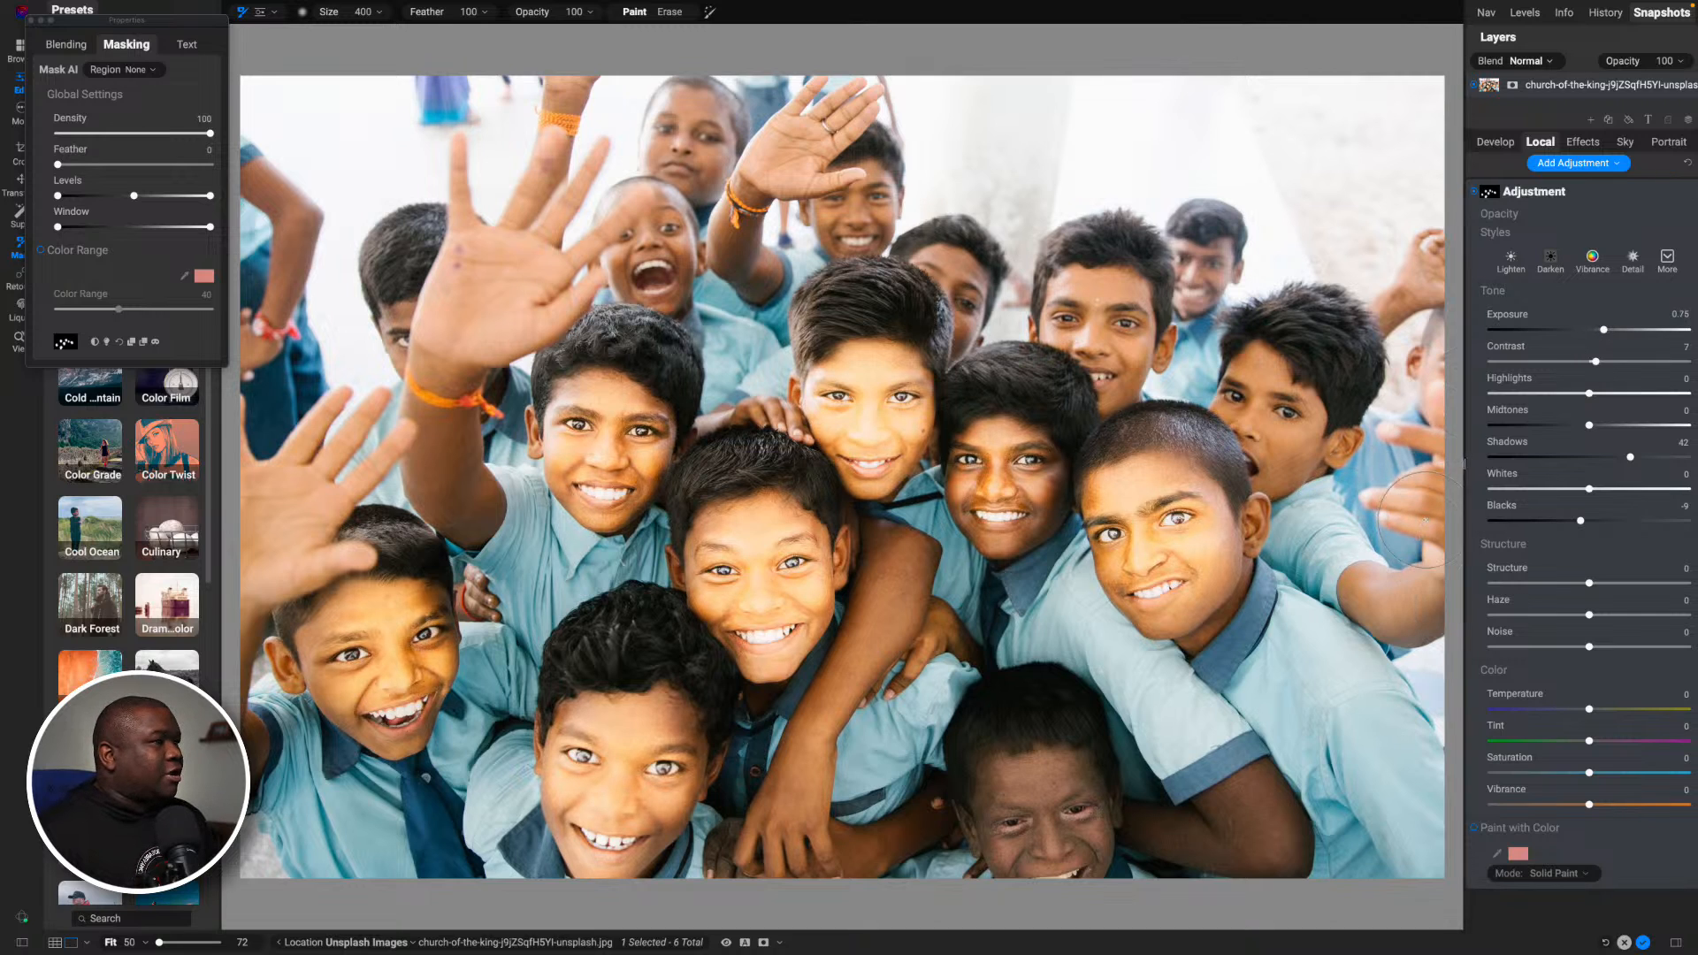
- In the adjustment's blending options, protect Highlights at 100 and Shadows at 43
{"action": "left_click_drag", "start_coordinate": [162, 26], "coordinate": [1198, 86]}
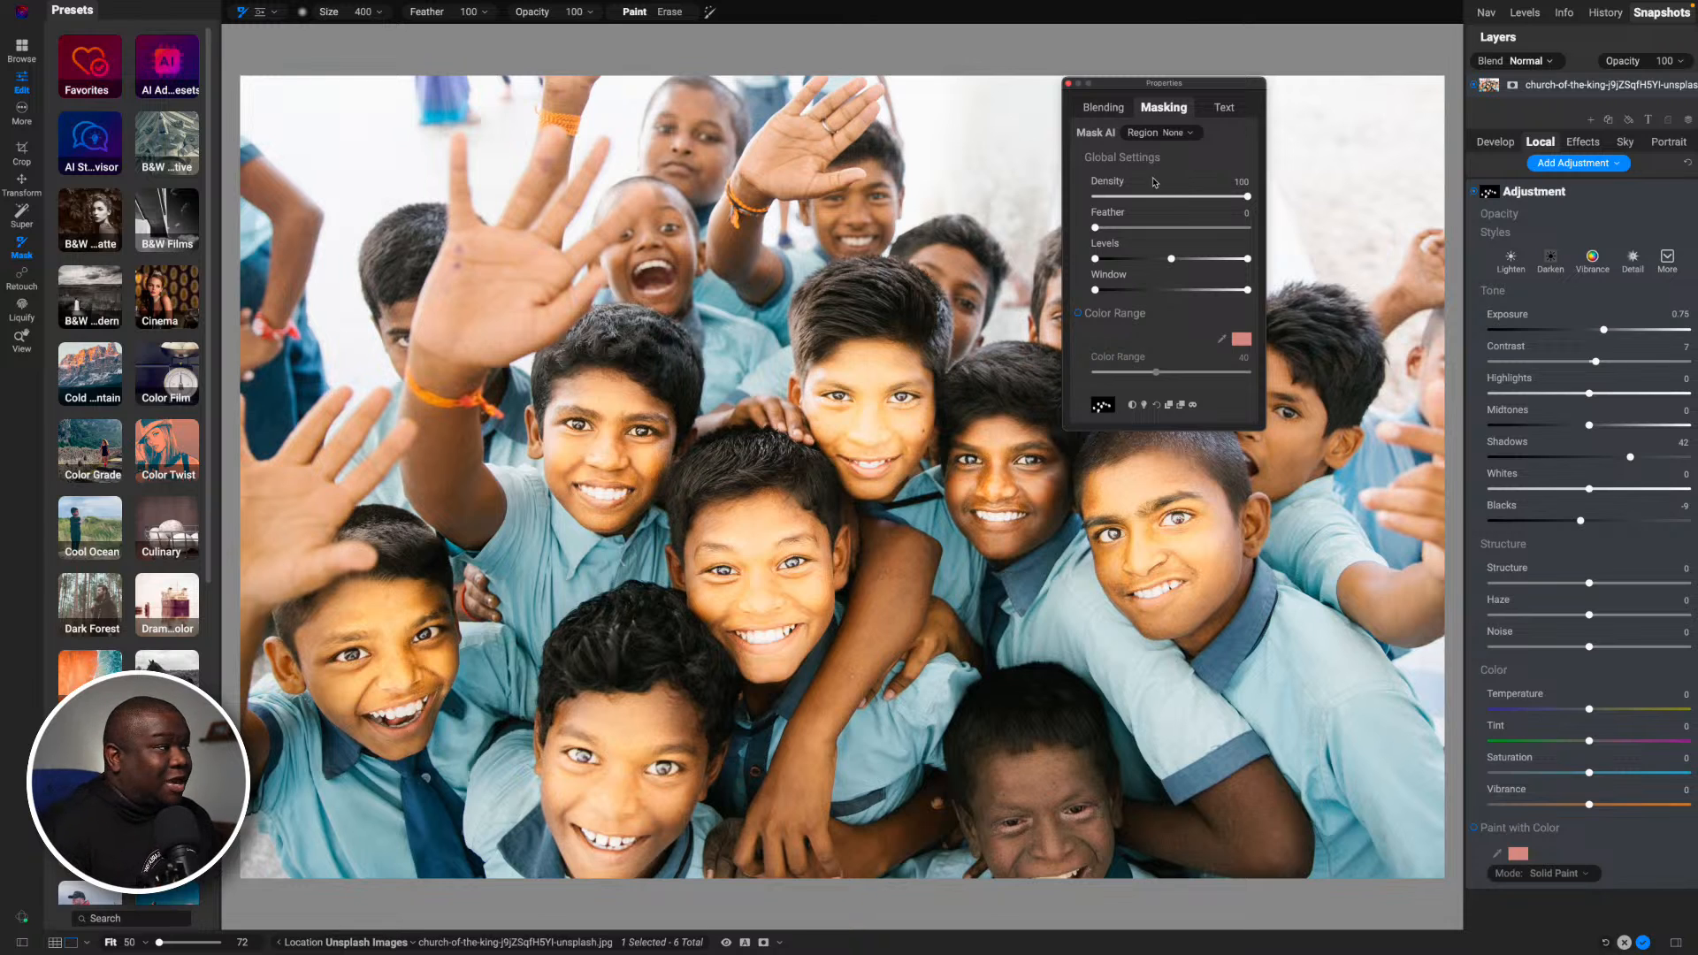
{"action": "left_click", "coordinate": [1107, 110]}
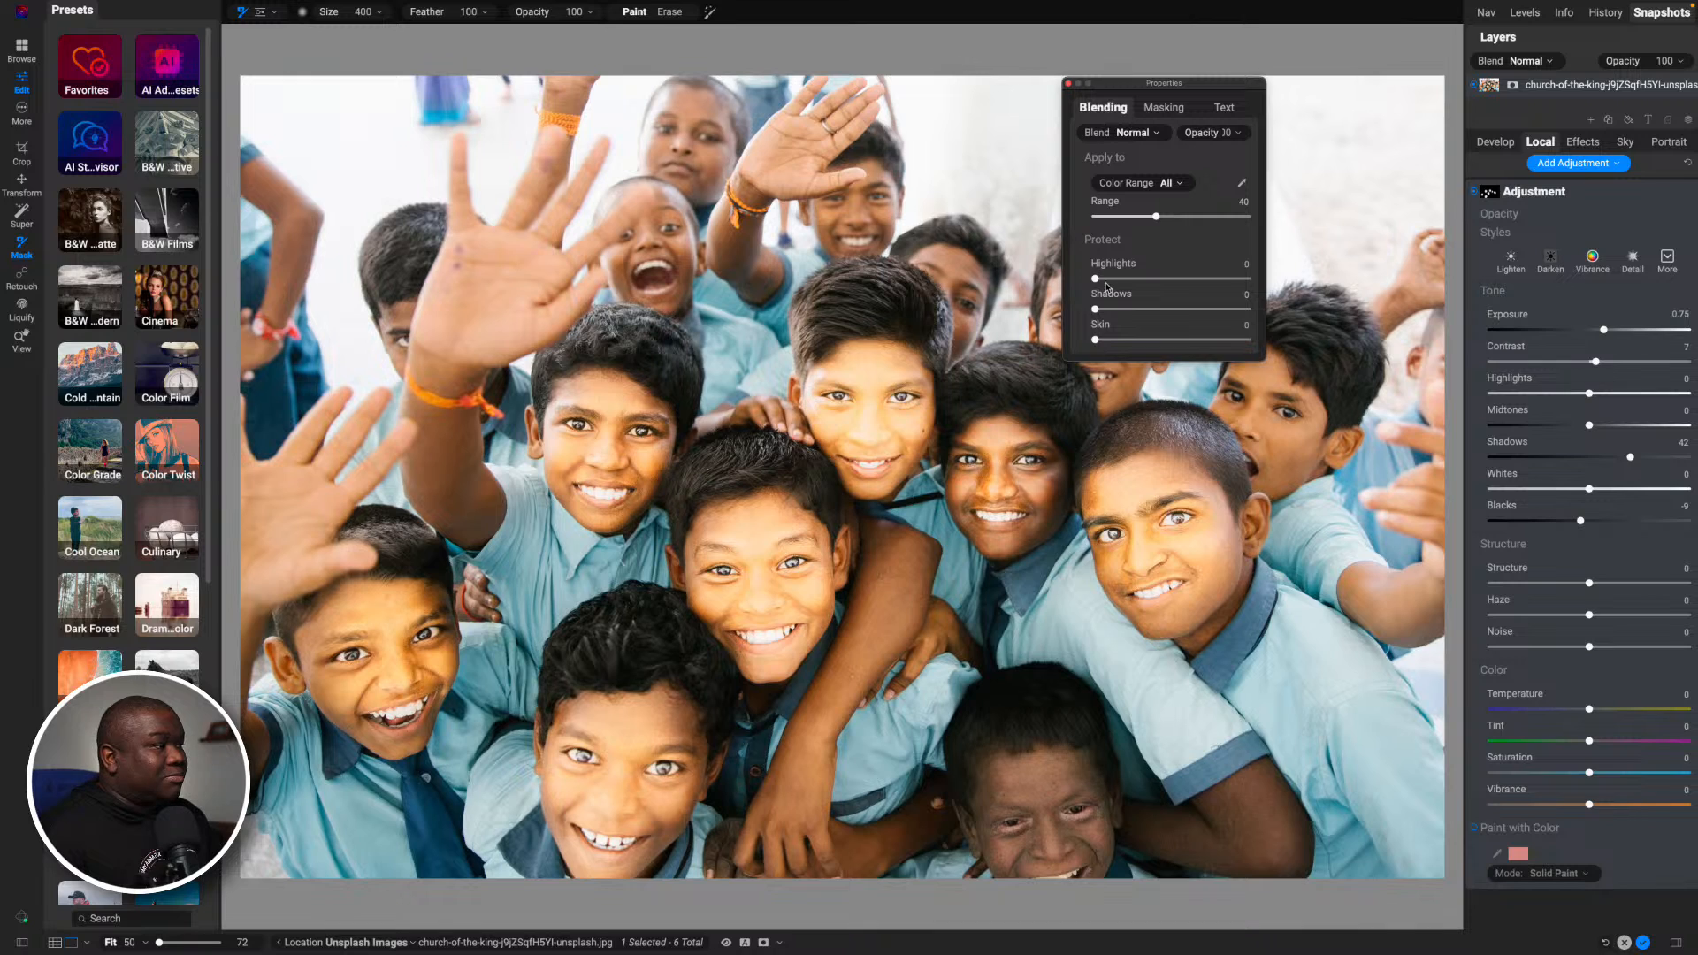
{"action": "left_click_drag", "start_coordinate": [1100, 283], "coordinate": [1256, 282]}
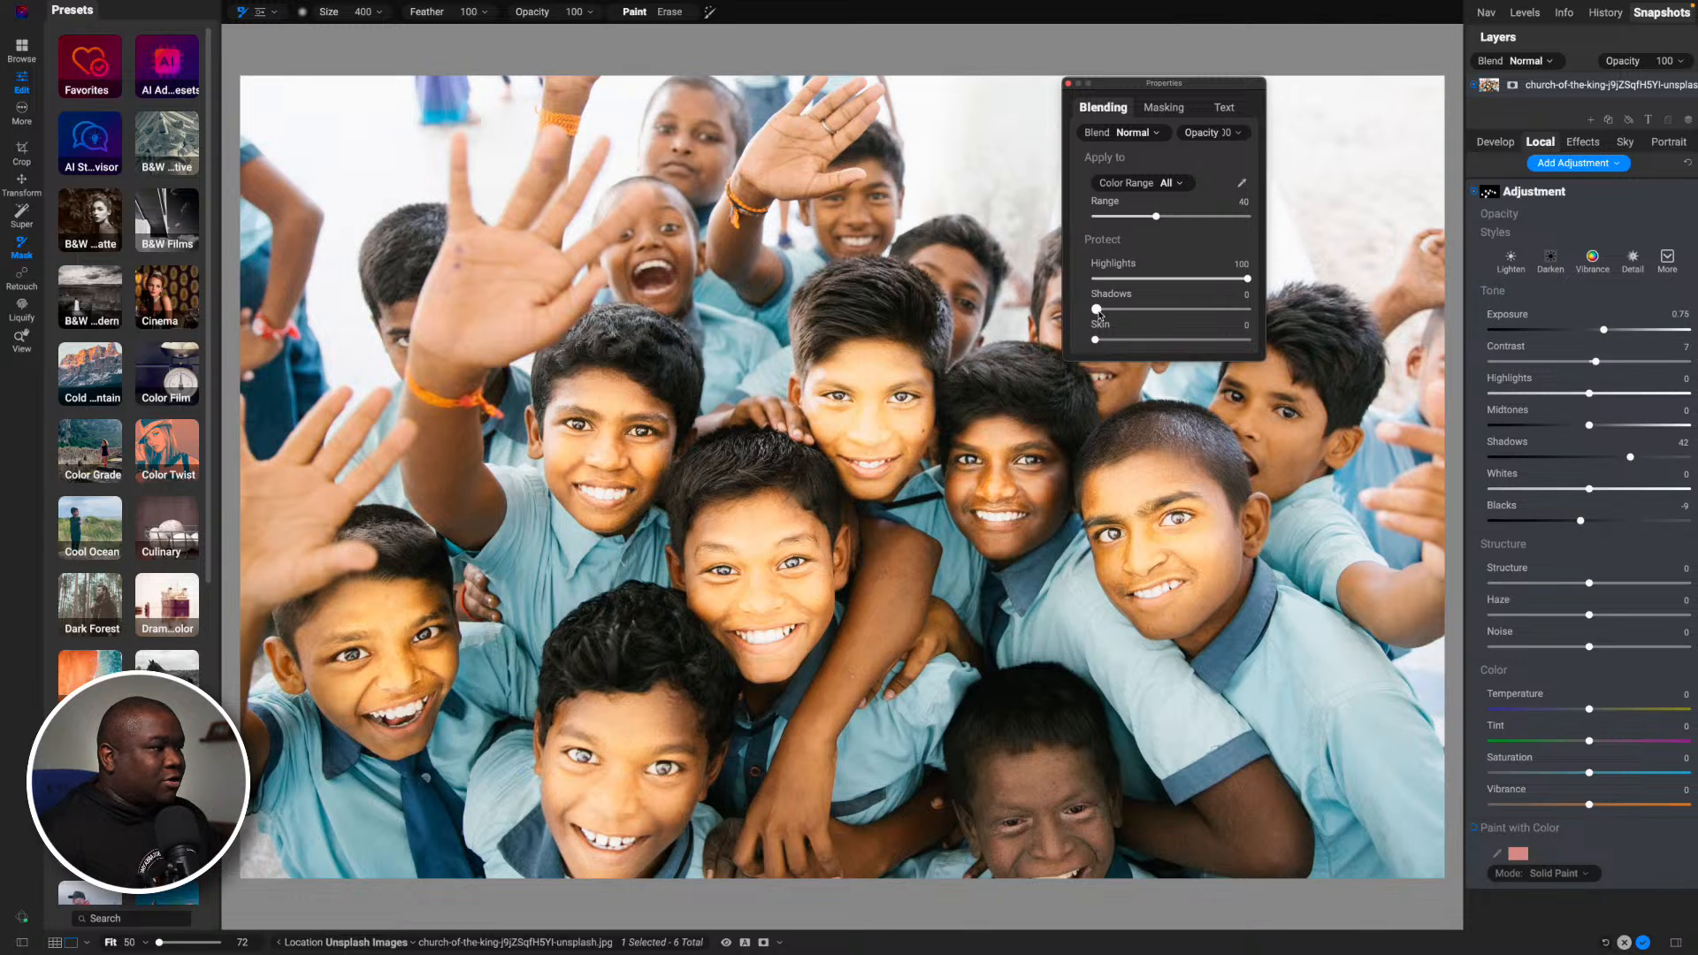
{"action": "left_click_drag", "start_coordinate": [1097, 310], "coordinate": [1160, 313]}
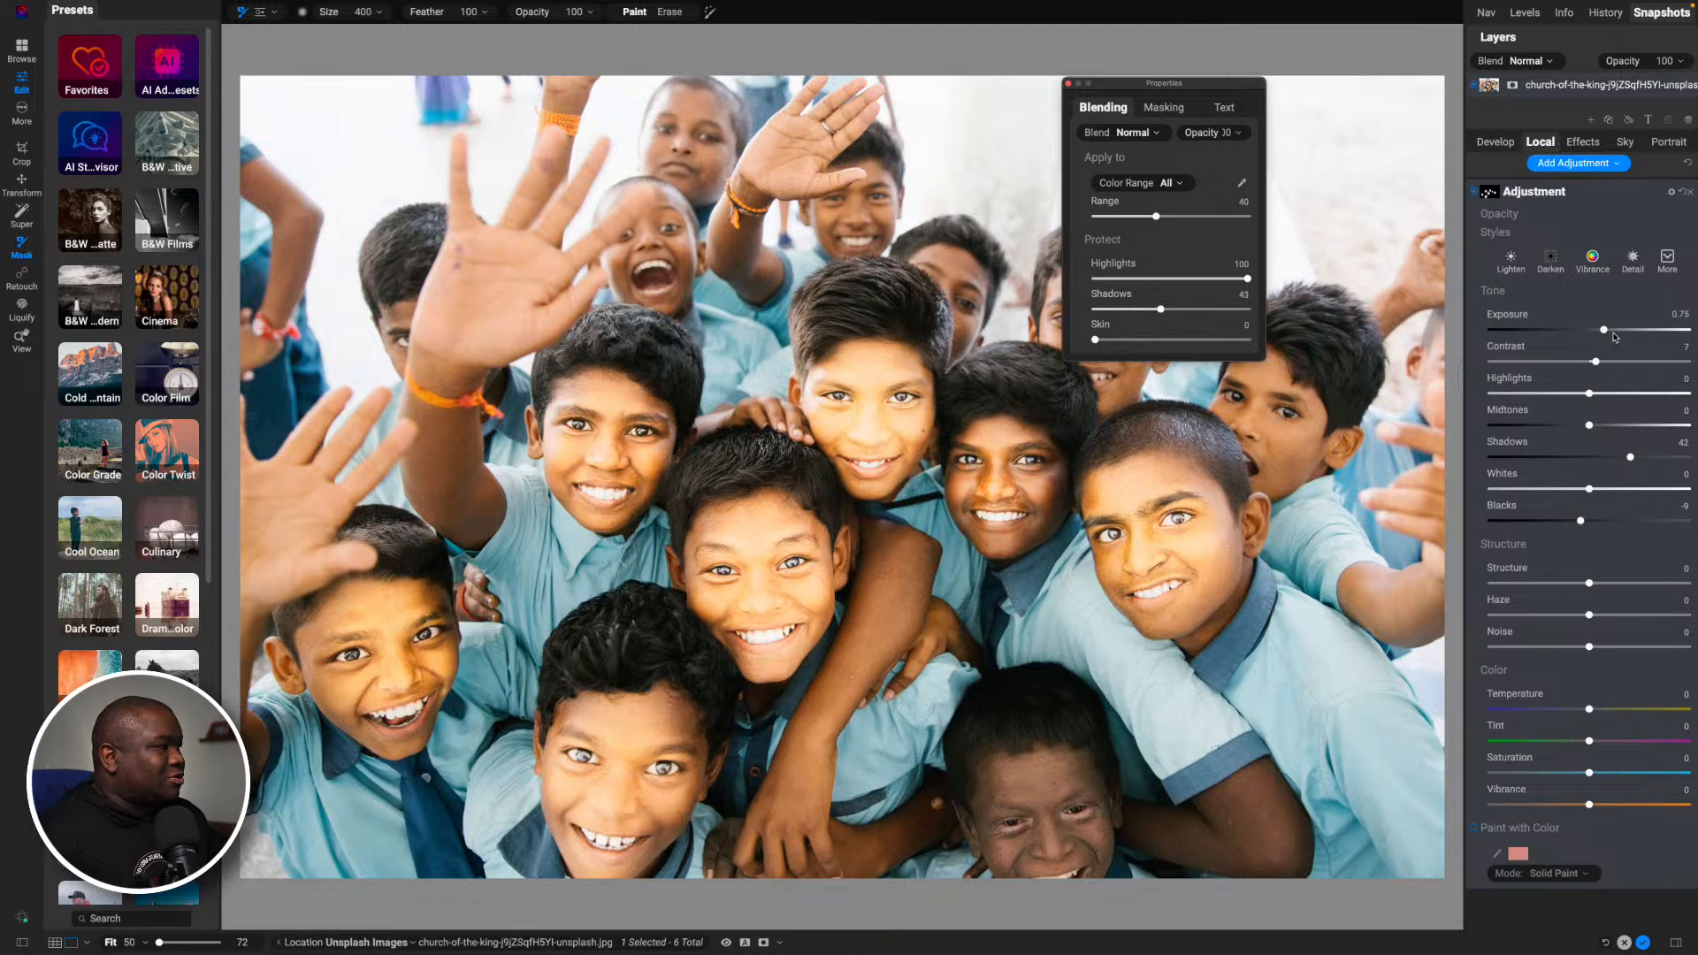
- Lower the local adjustment's Exposure to 0.3 and Shadows to 12, and compare the photo with the adjustment off and on
{"action": "left_click_drag", "start_coordinate": [1607, 332], "coordinate": [1594, 332]}
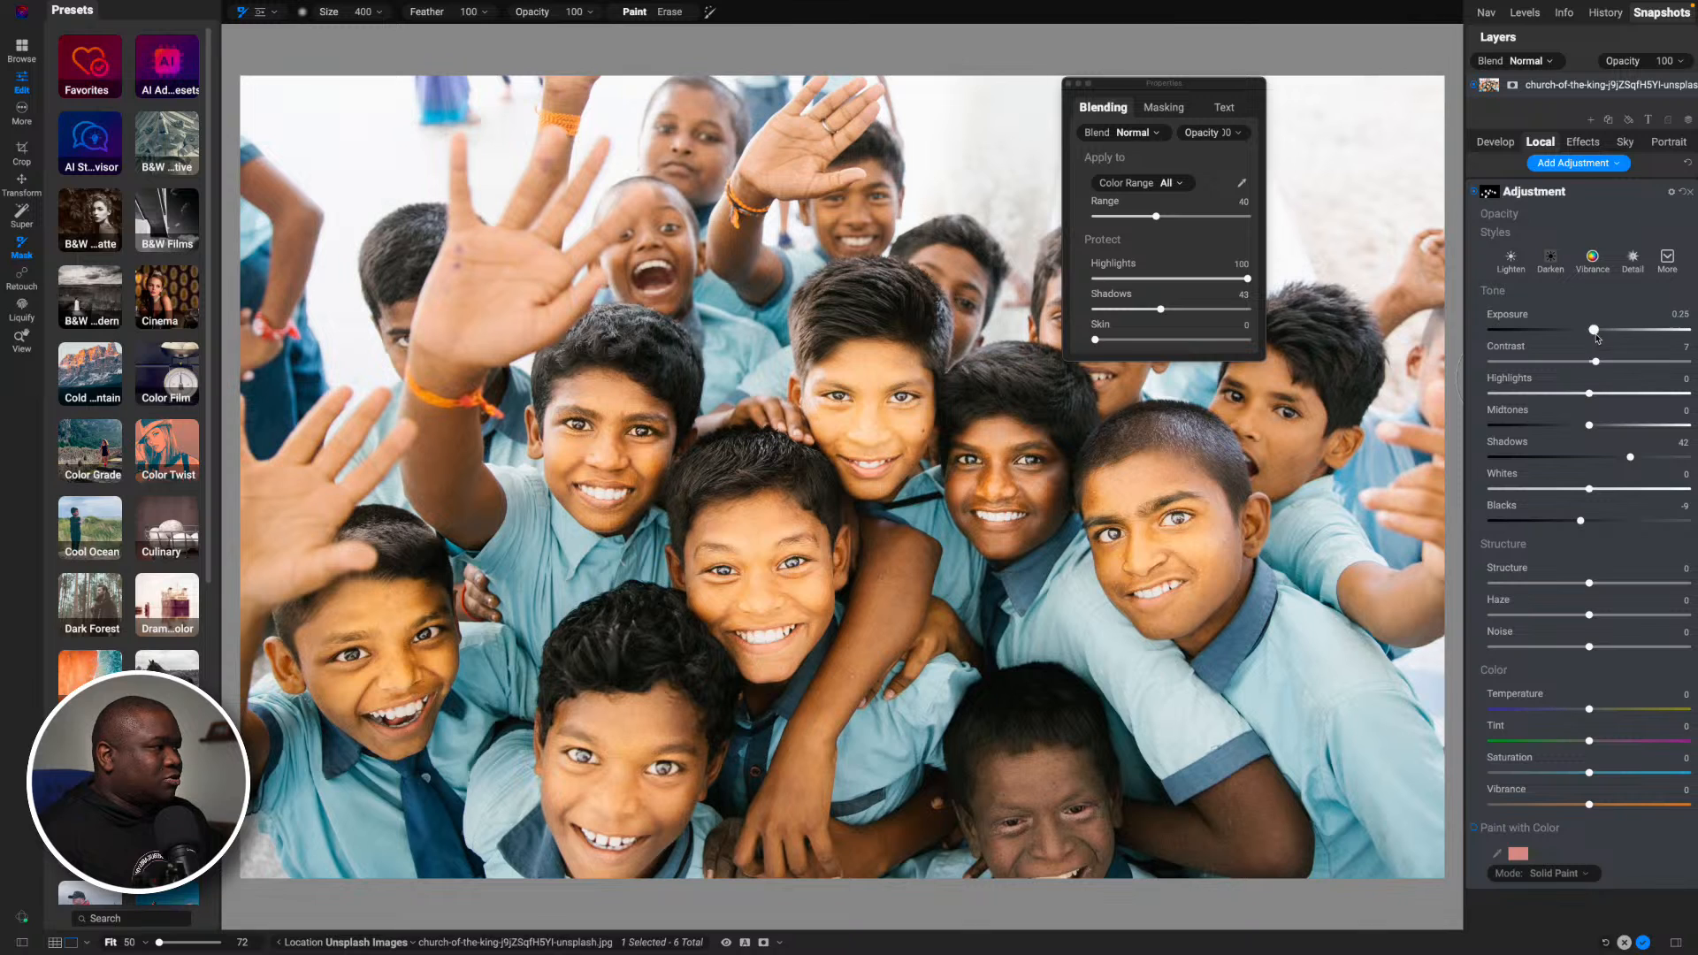
{"action": "left_click_drag", "start_coordinate": [1628, 458], "coordinate": [1601, 459]}
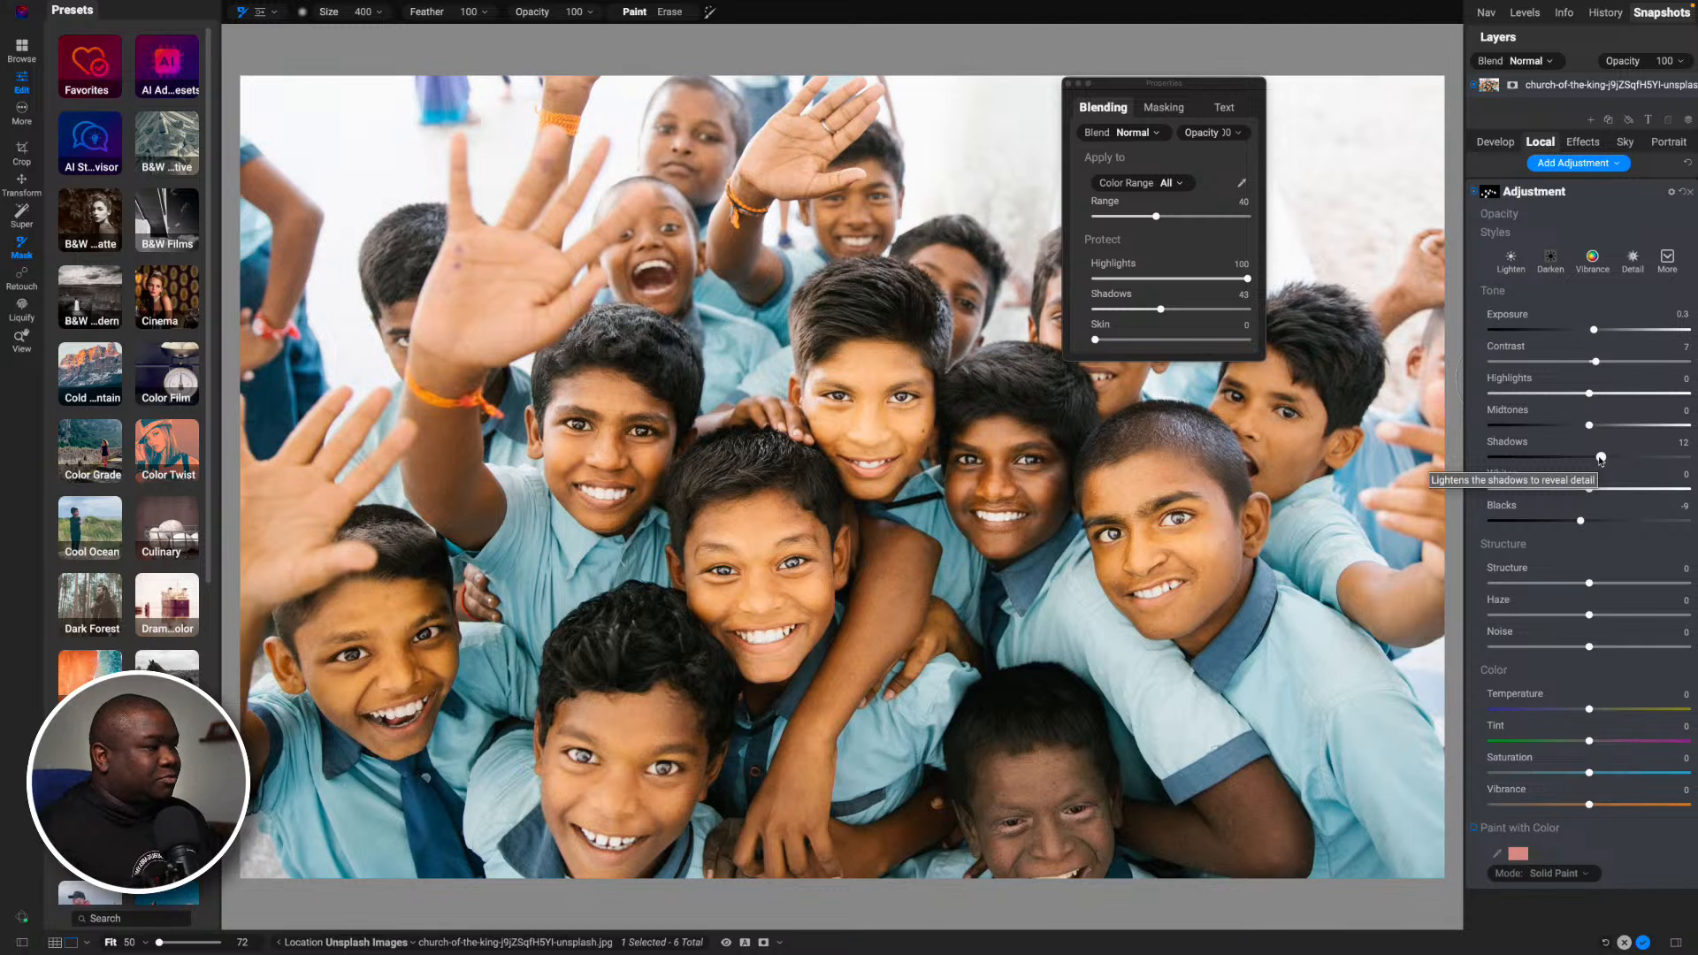
{"action": "left_click_drag", "start_coordinate": [1178, 85], "coordinate": [358, 53]}
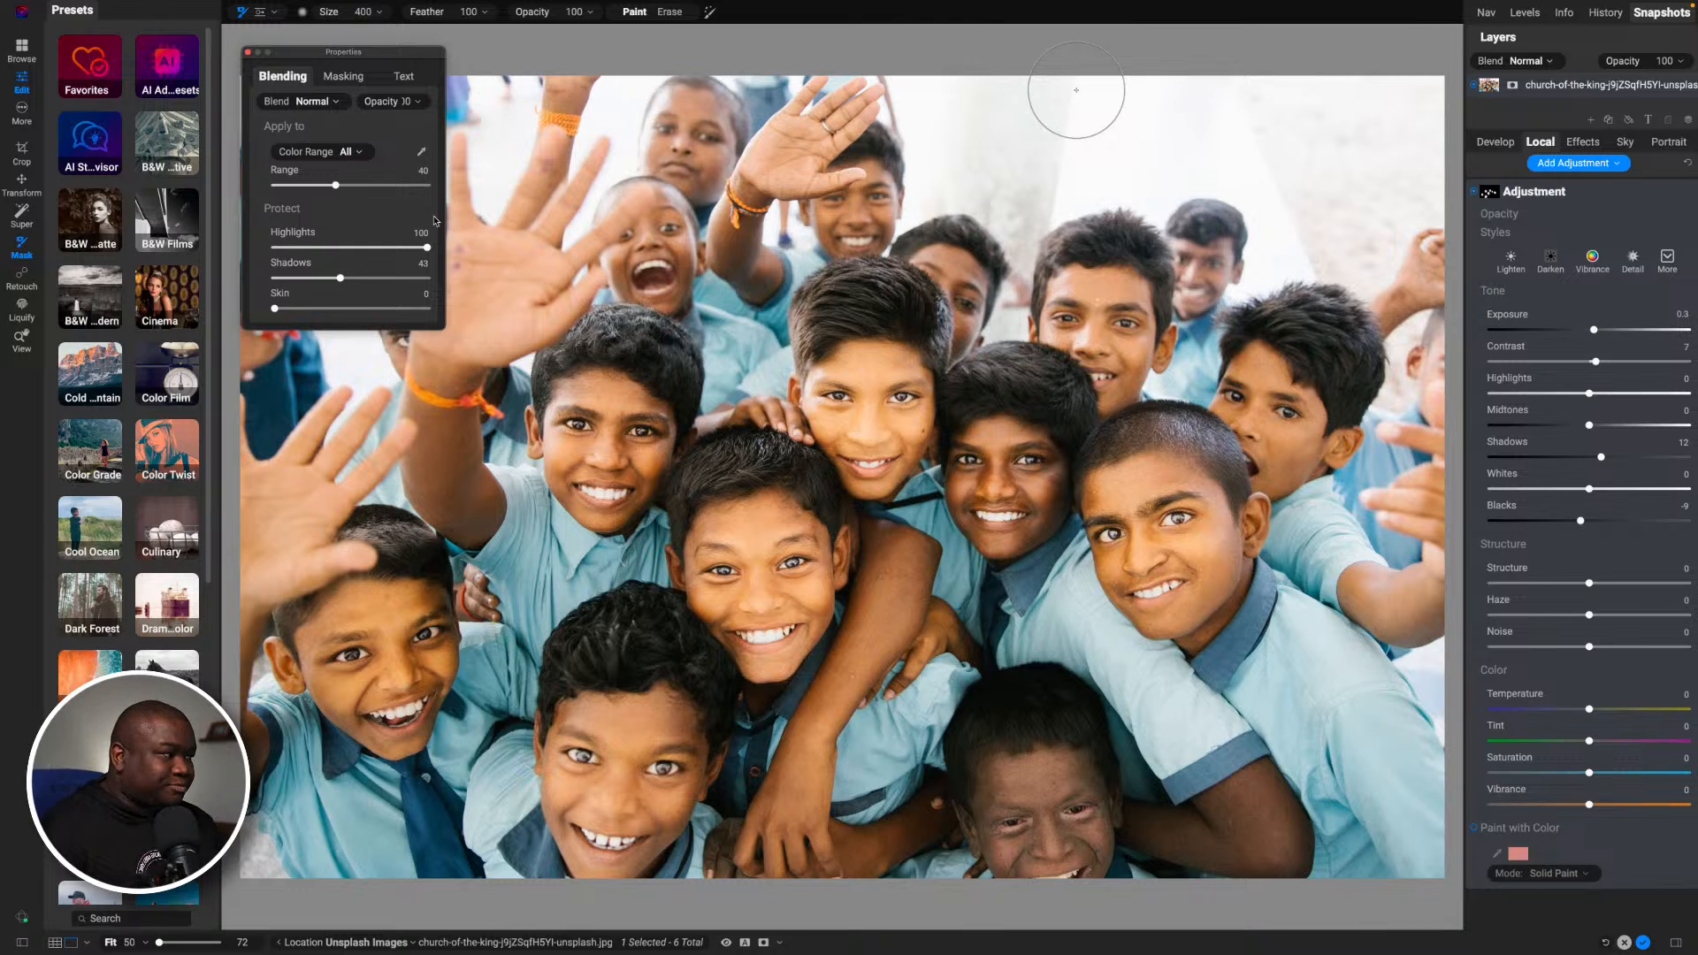
{"action": "left_click", "coordinate": [1474, 196]}
{"action": "left_click", "coordinate": [1474, 195]}
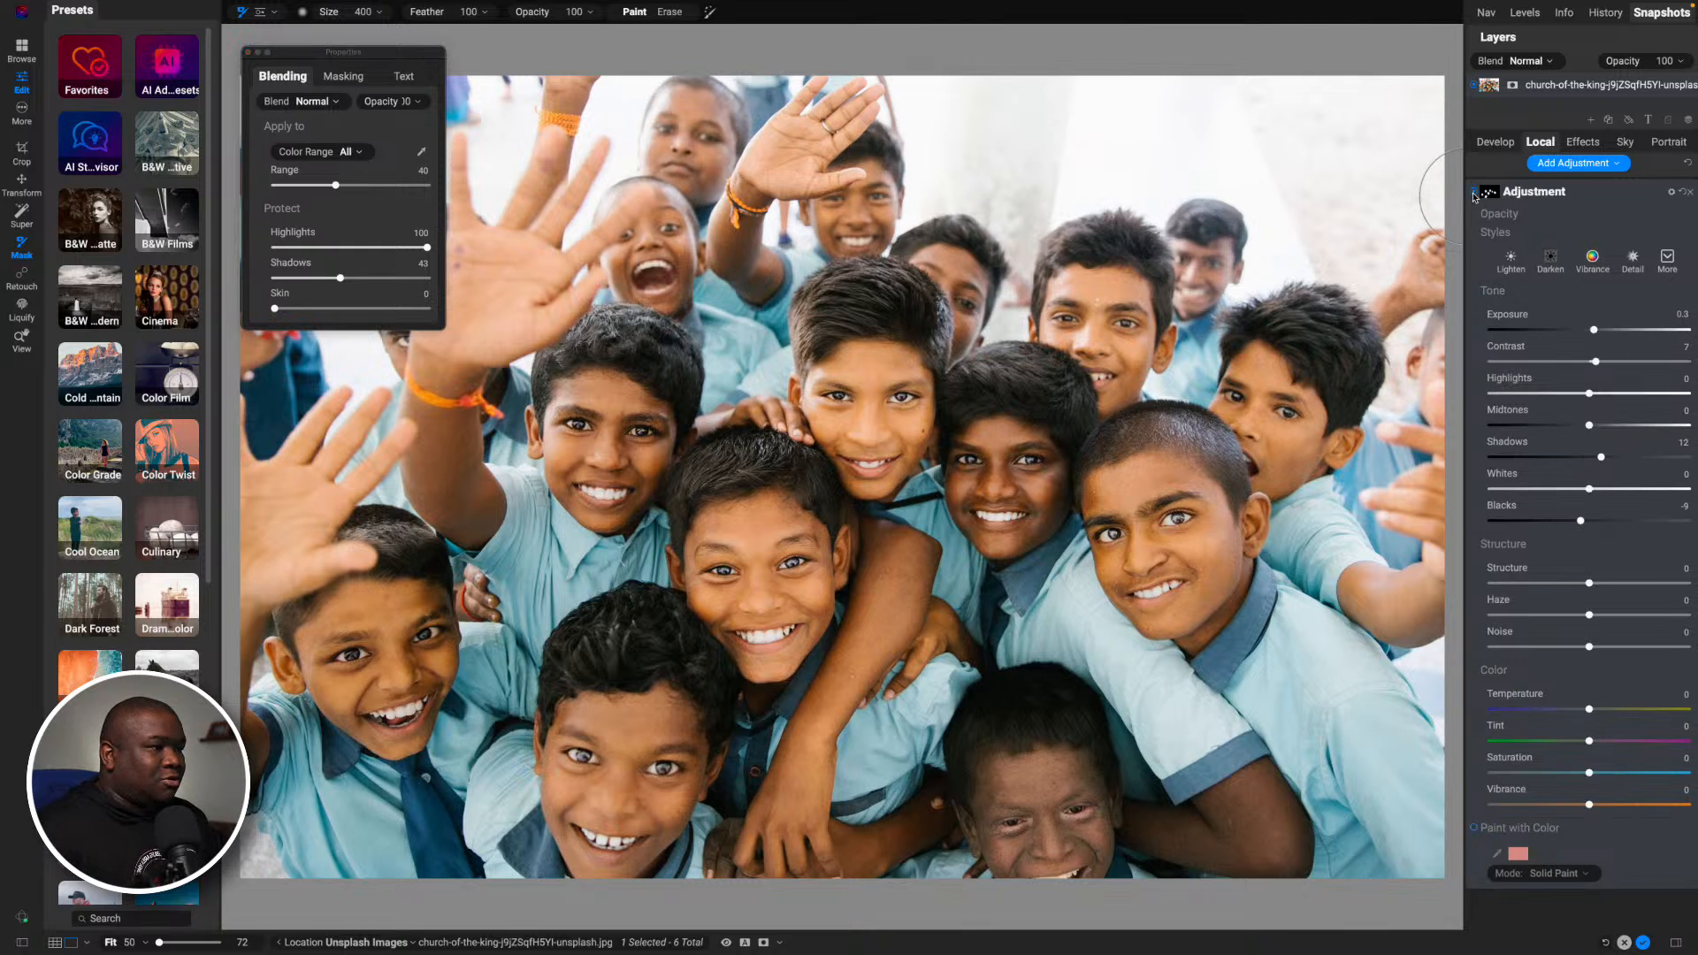
{"action": "left_click", "coordinate": [1474, 195]}
{"action": "left_click", "coordinate": [1474, 195]}
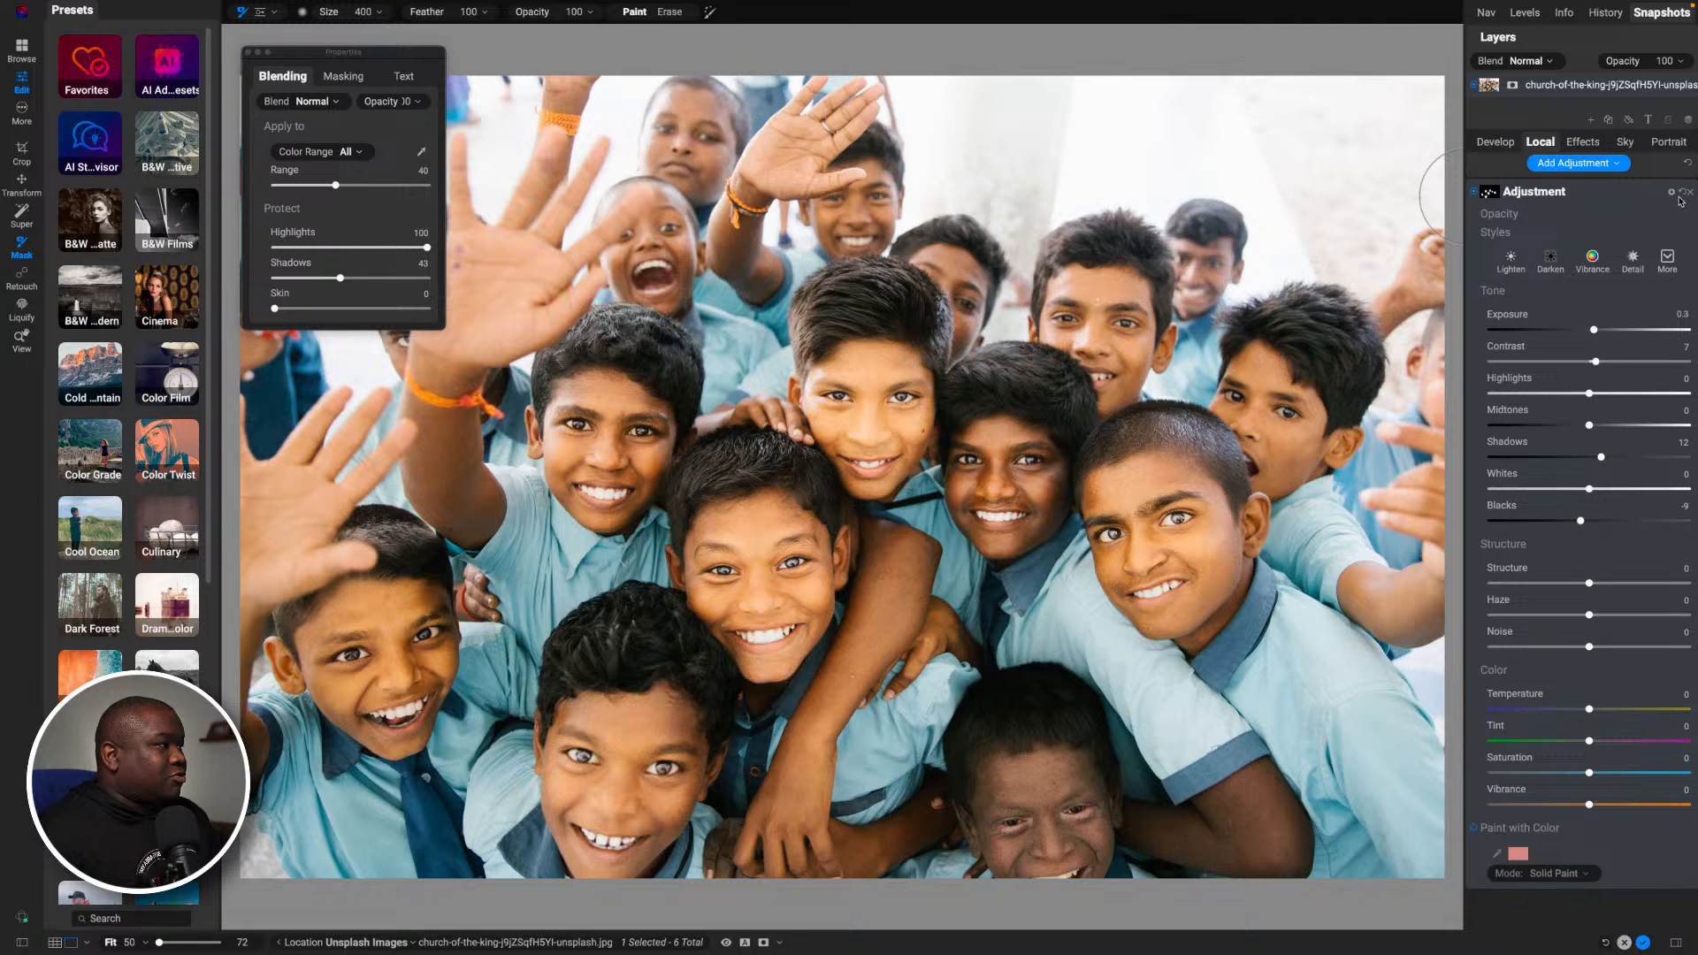
- Show the local adjustment's mask settings and turn the adjustment off
{"action": "left_click", "coordinate": [1489, 196]}
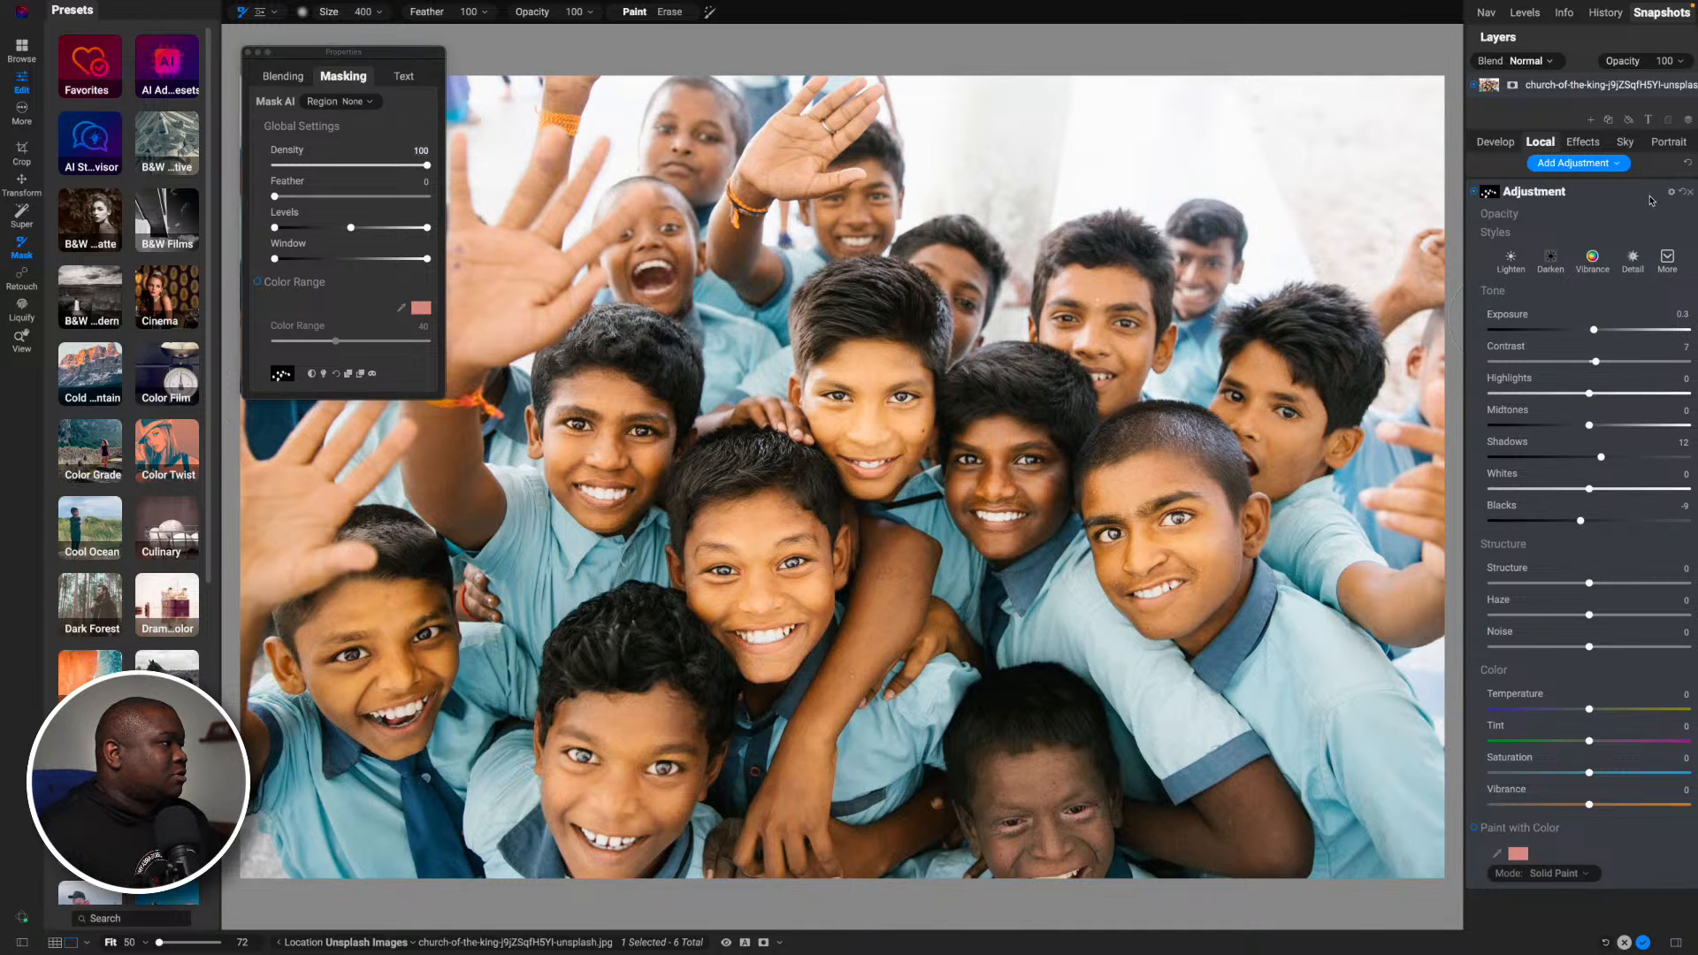
{"action": "left_click", "coordinate": [1474, 191]}
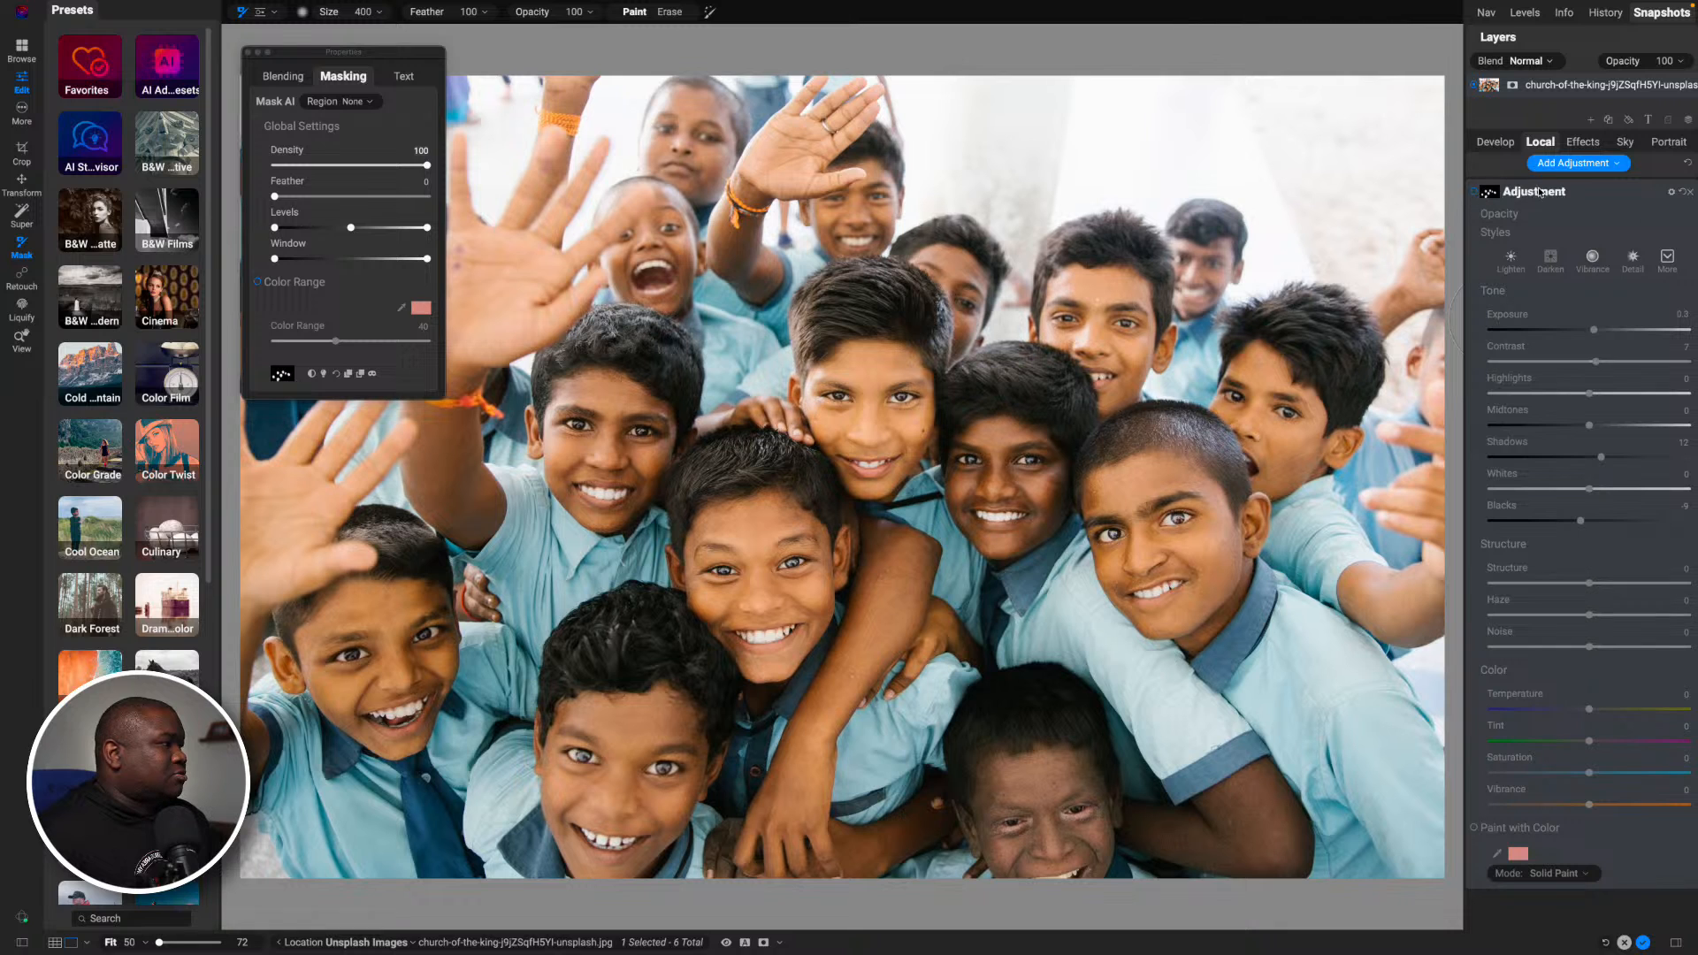
- Add a Curves effect filter and brighten the midtones with a point at In 121, Out 141 on the combined curve
{"action": "left_click", "coordinate": [1583, 144]}
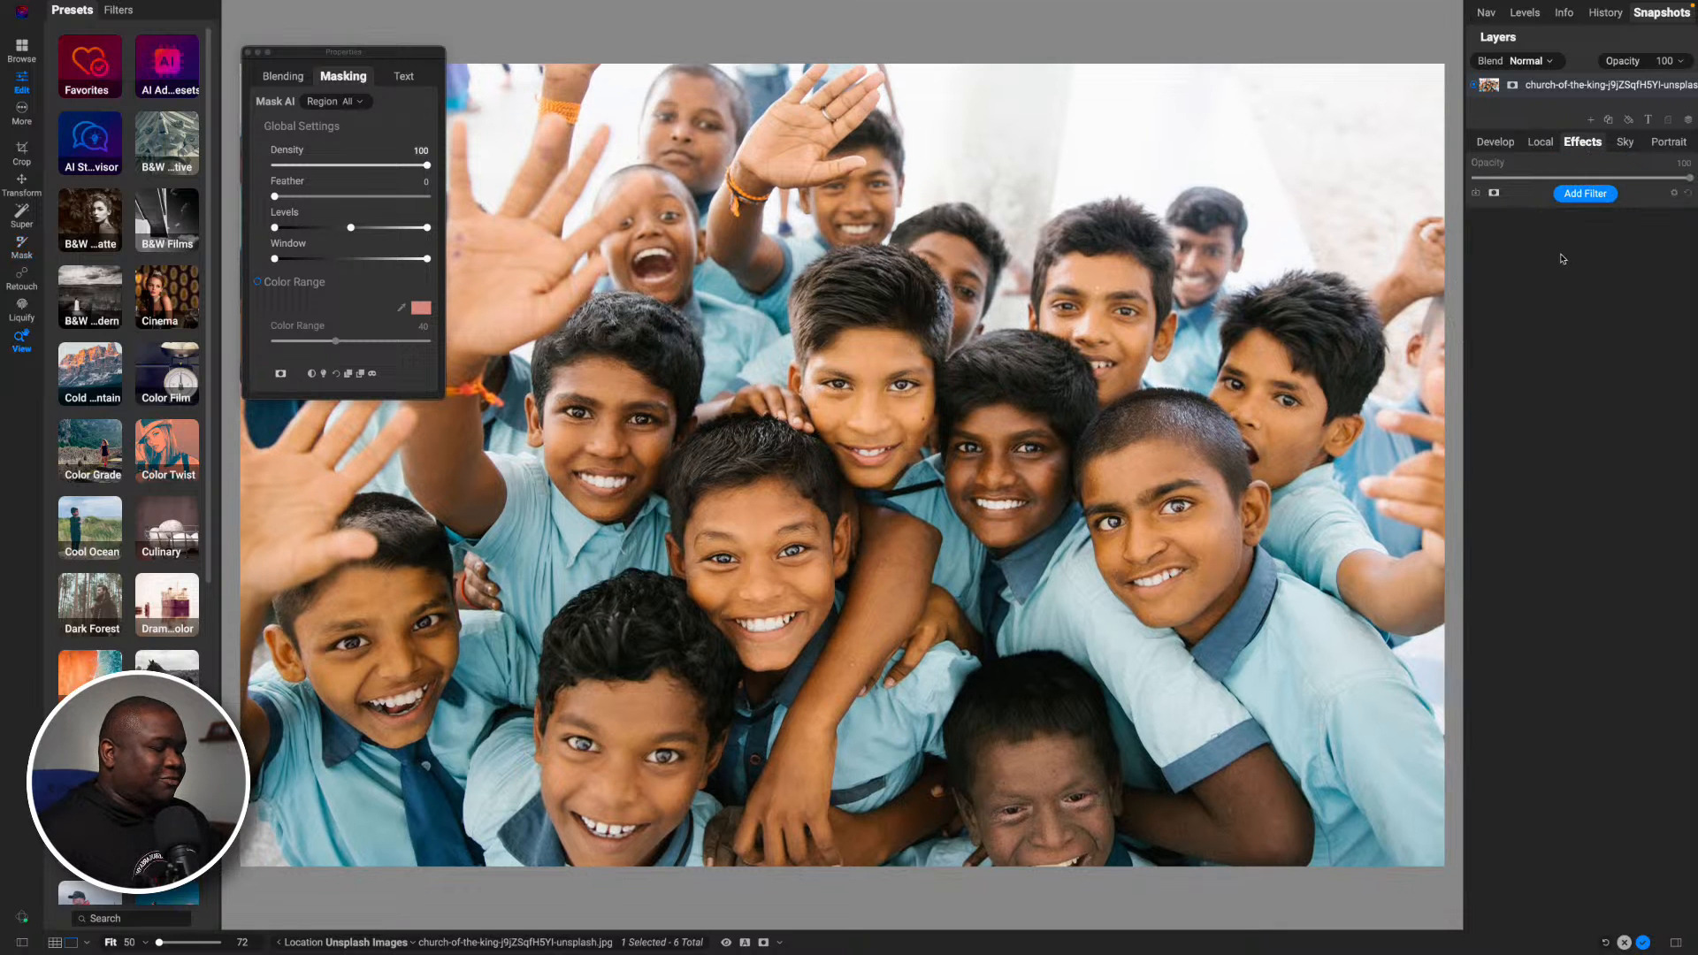
{"action": "left_click", "coordinate": [1584, 194]}
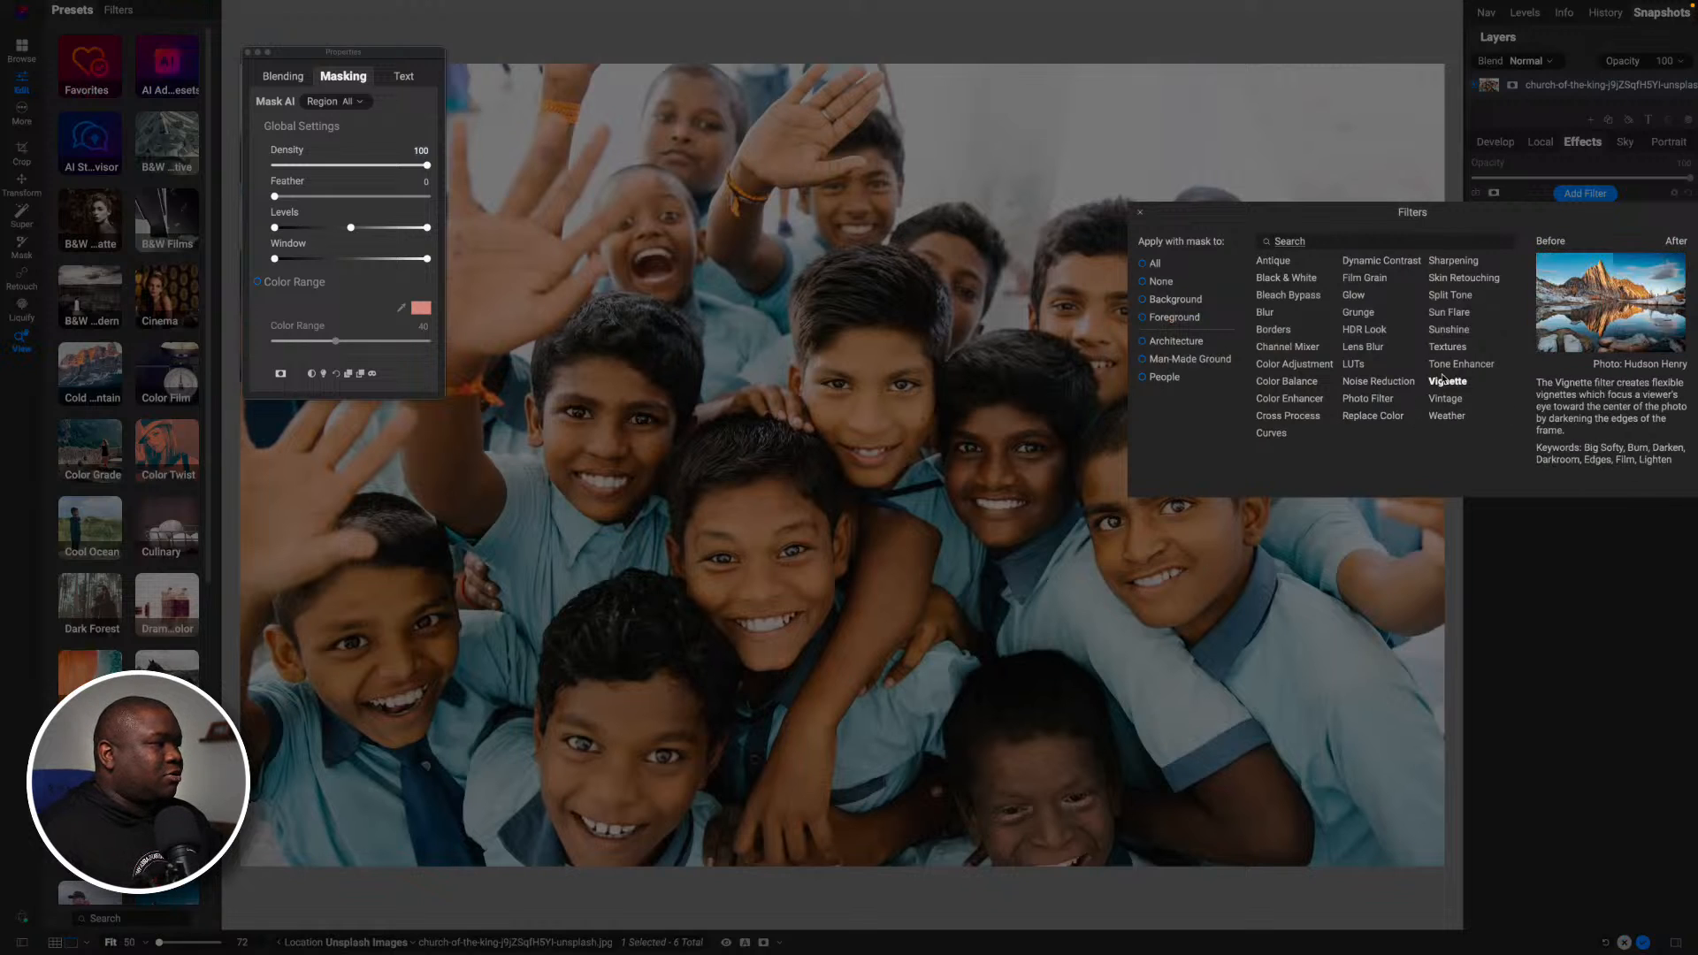
{"action": "left_click", "coordinate": [1271, 433]}
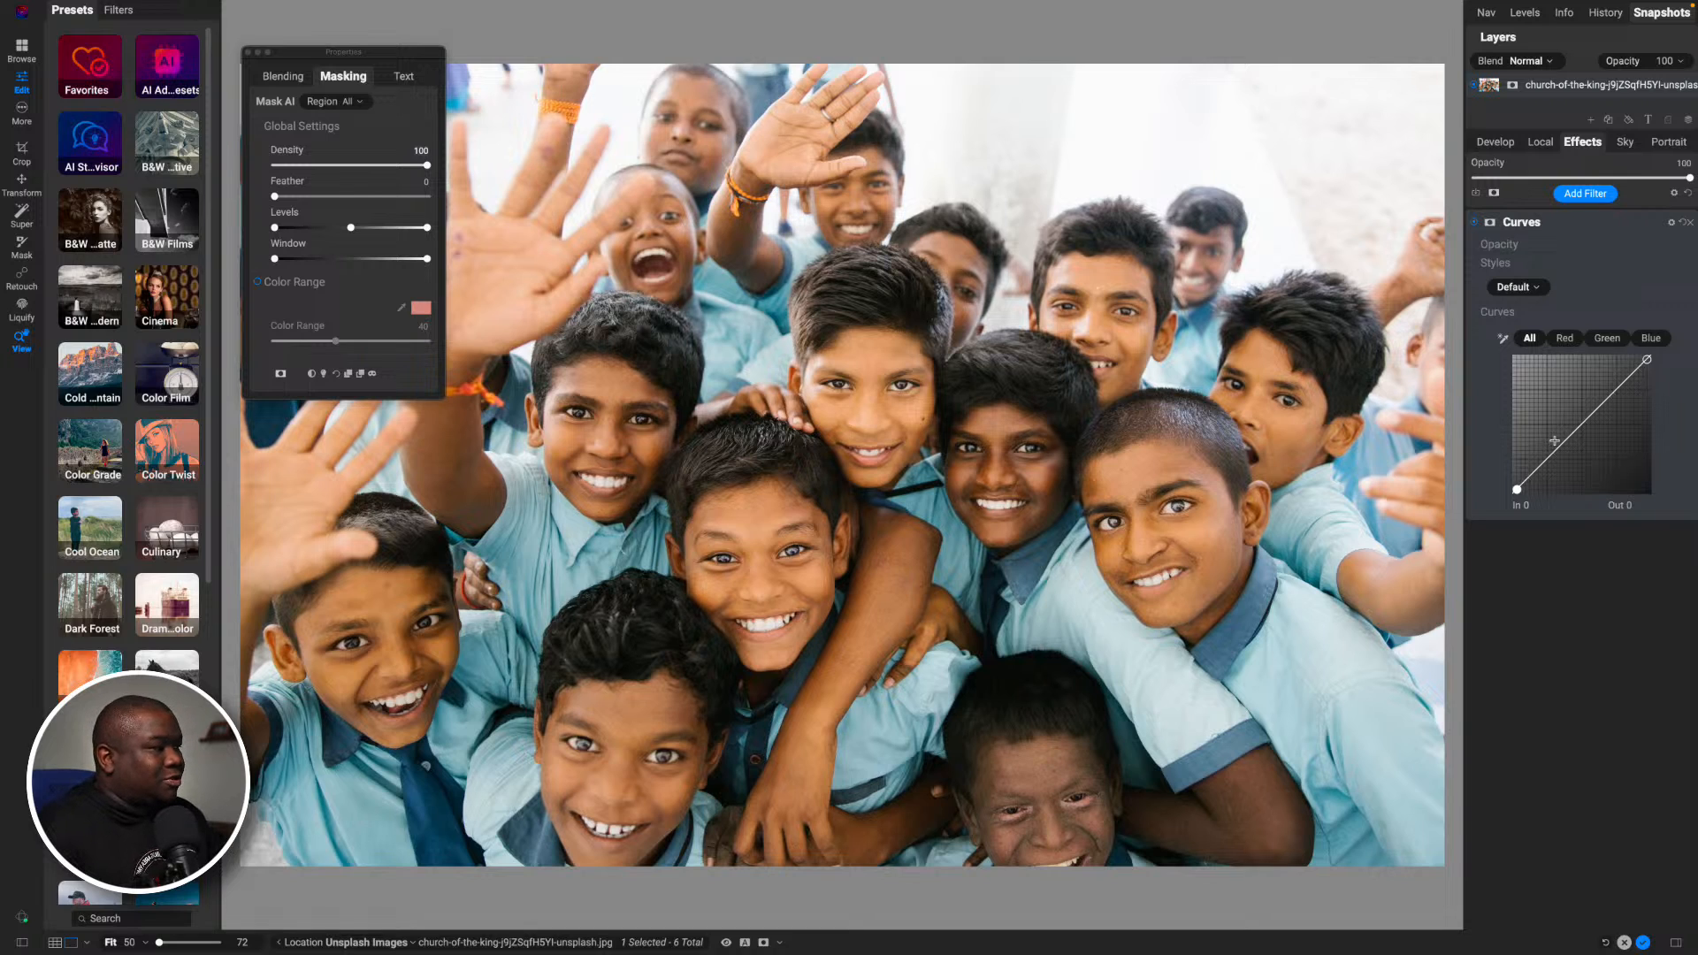
{"action": "left_click", "coordinate": [1581, 426]}
{"action": "left_click_drag", "start_coordinate": [1580, 426], "coordinate": [1579, 418]}
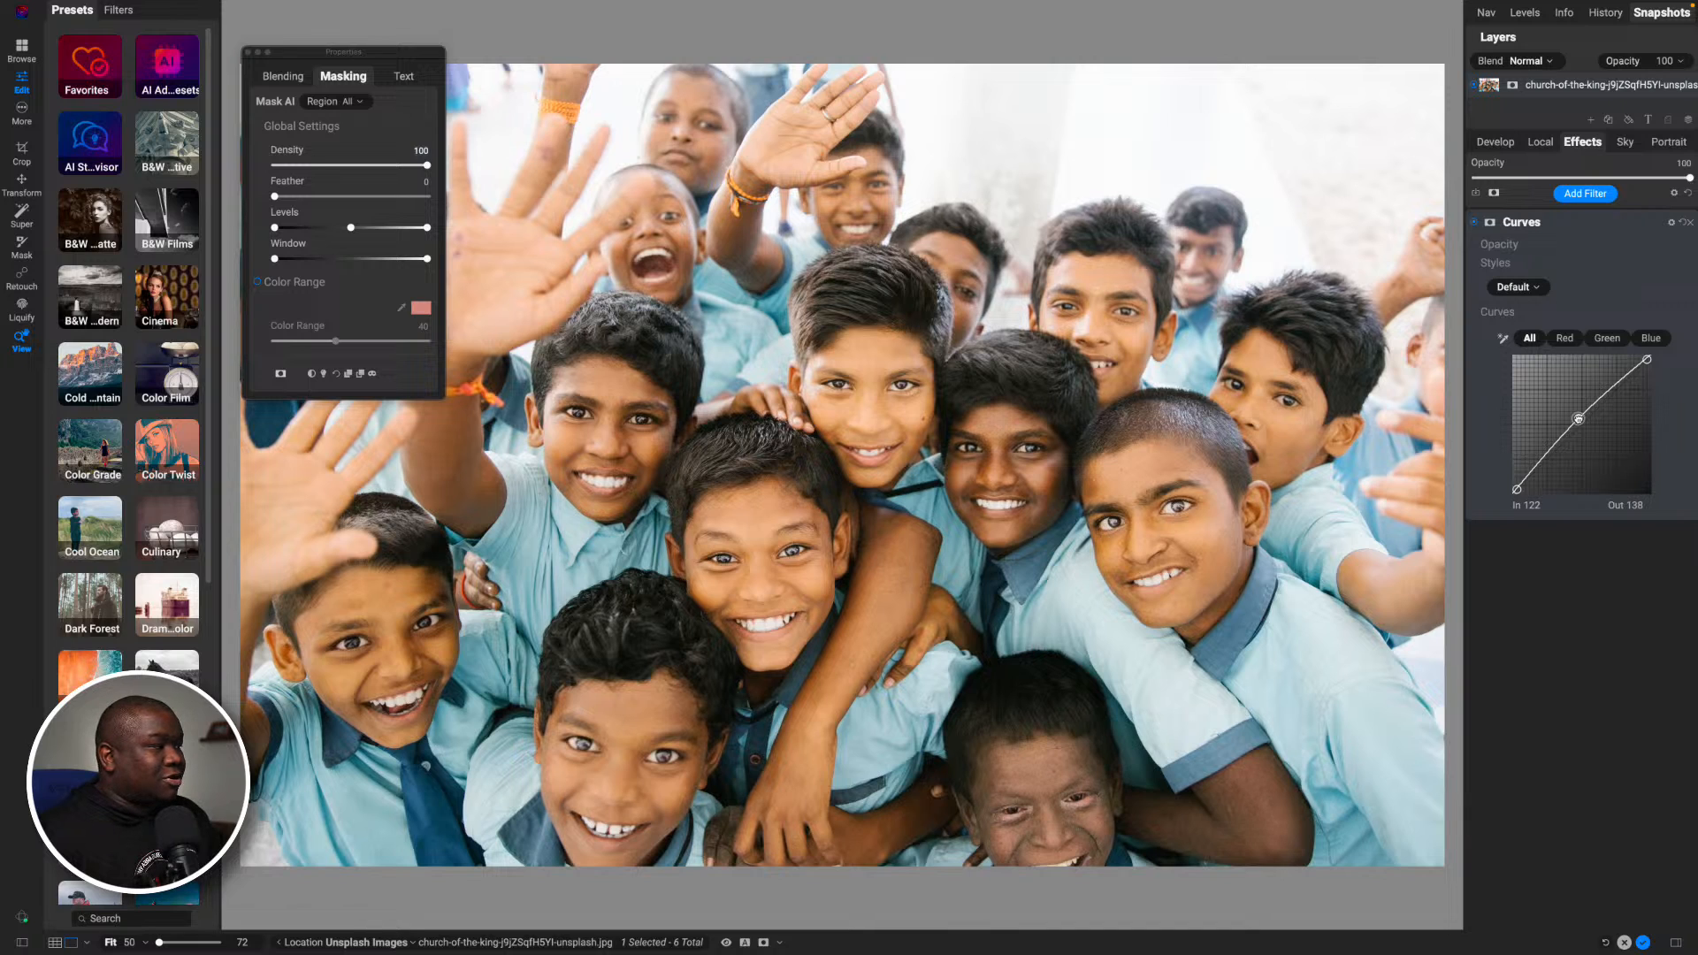
{"action": "left_click_drag", "start_coordinate": [1578, 418], "coordinate": [1578, 416]}
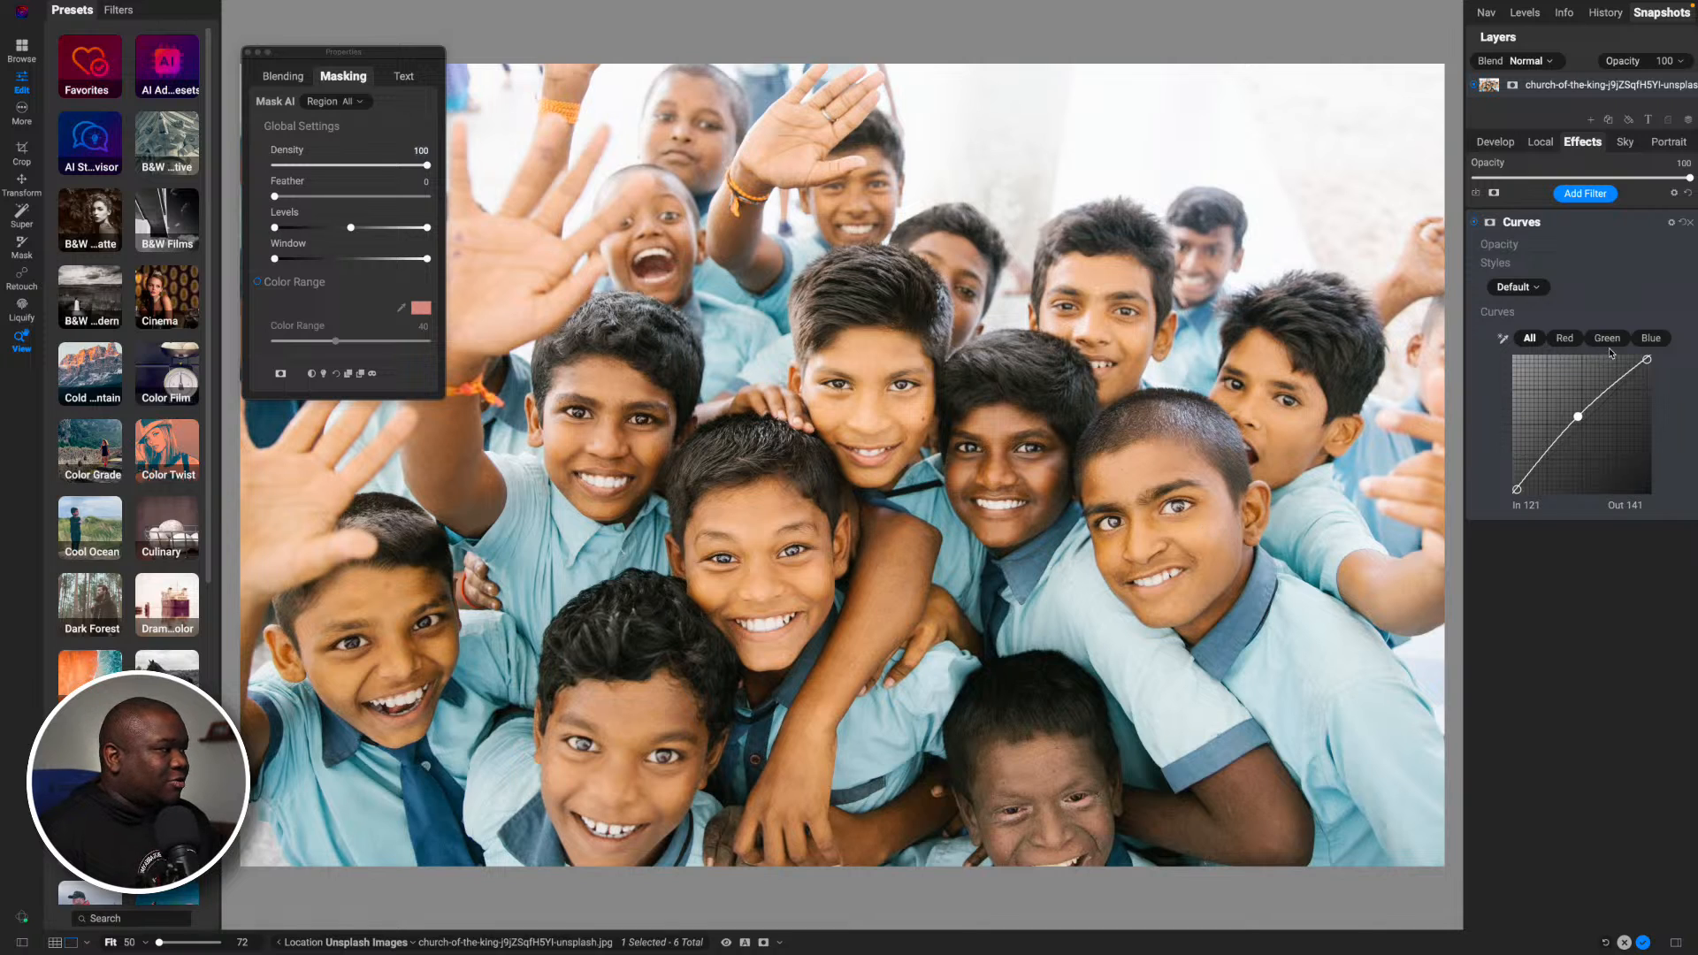
- Warm the Curves filter with a Blue channel point at In 137, Out 126 and a Red channel point at In 130, Out 134
{"action": "left_click", "coordinate": [1650, 338]}
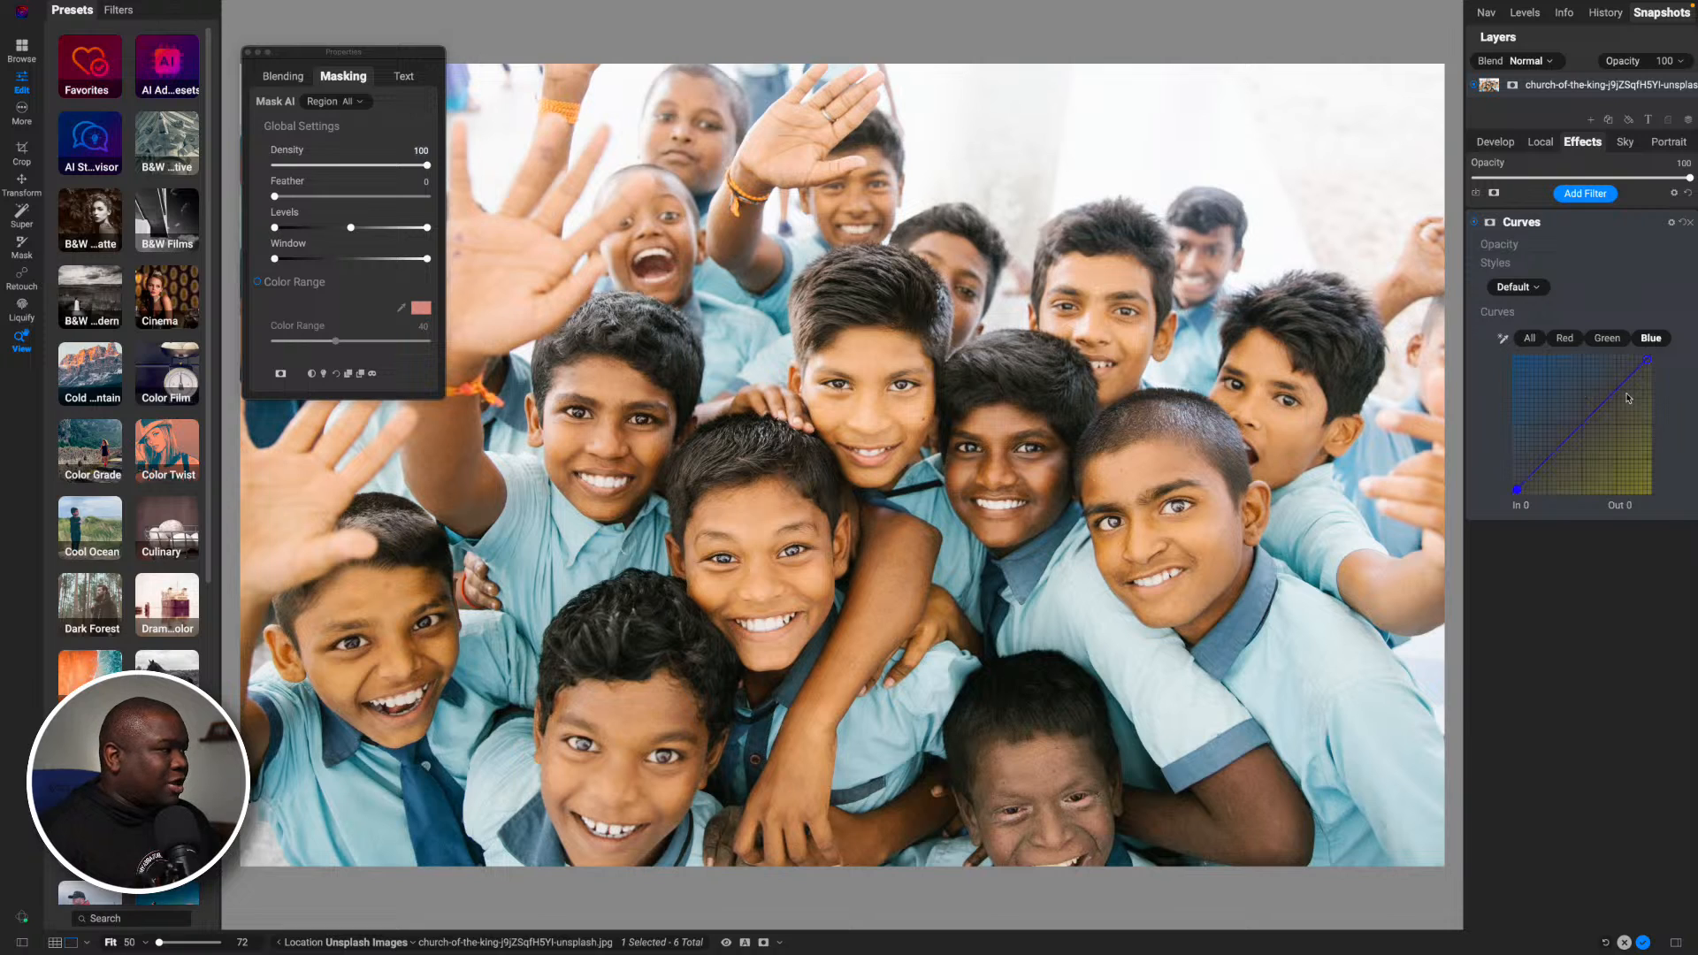
{"action": "left_click", "coordinate": [1585, 425]}
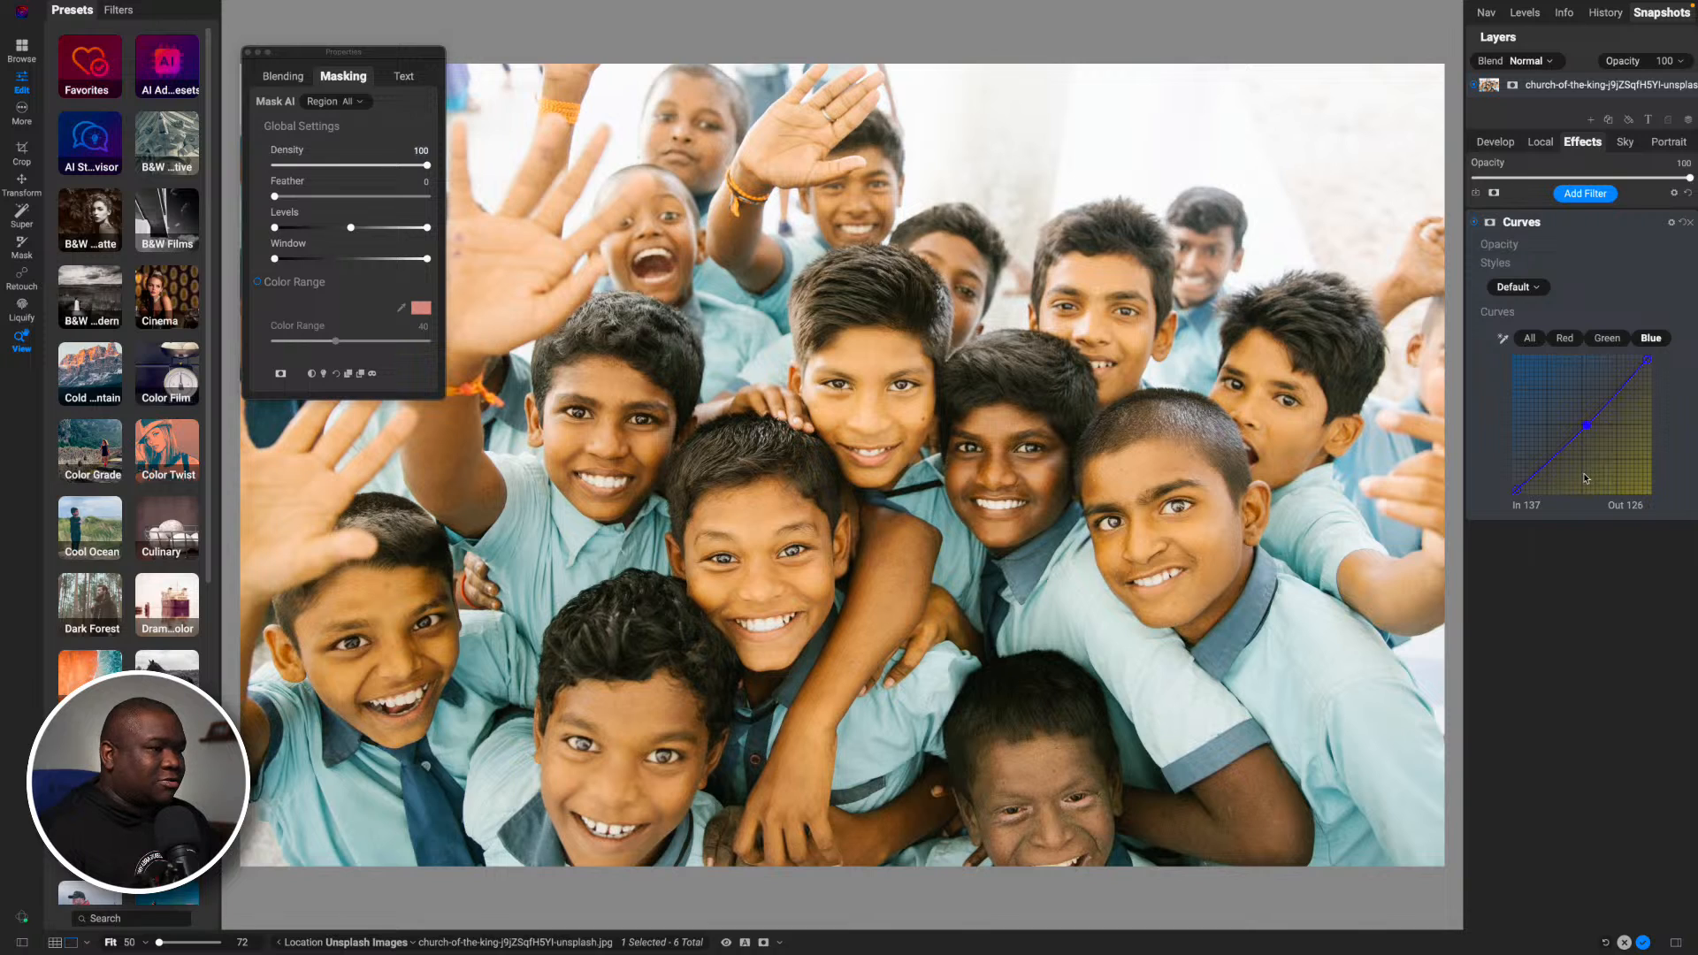
{"action": "left_click", "coordinate": [1564, 338]}
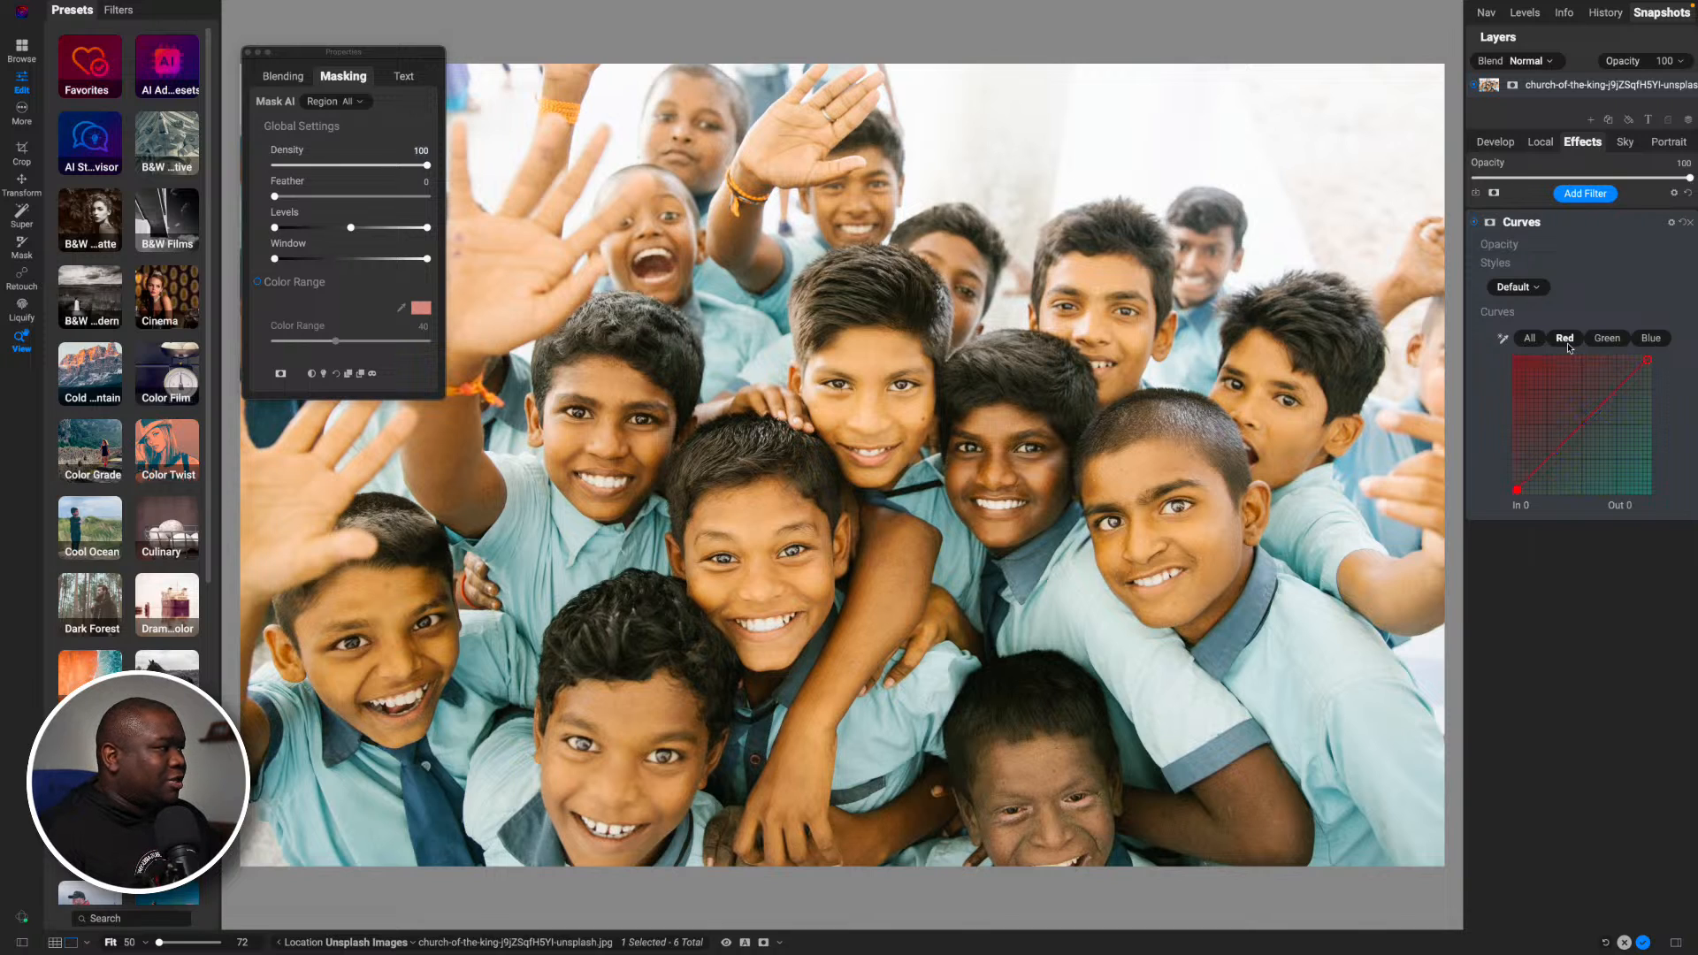
{"action": "left_click", "coordinate": [1583, 422]}
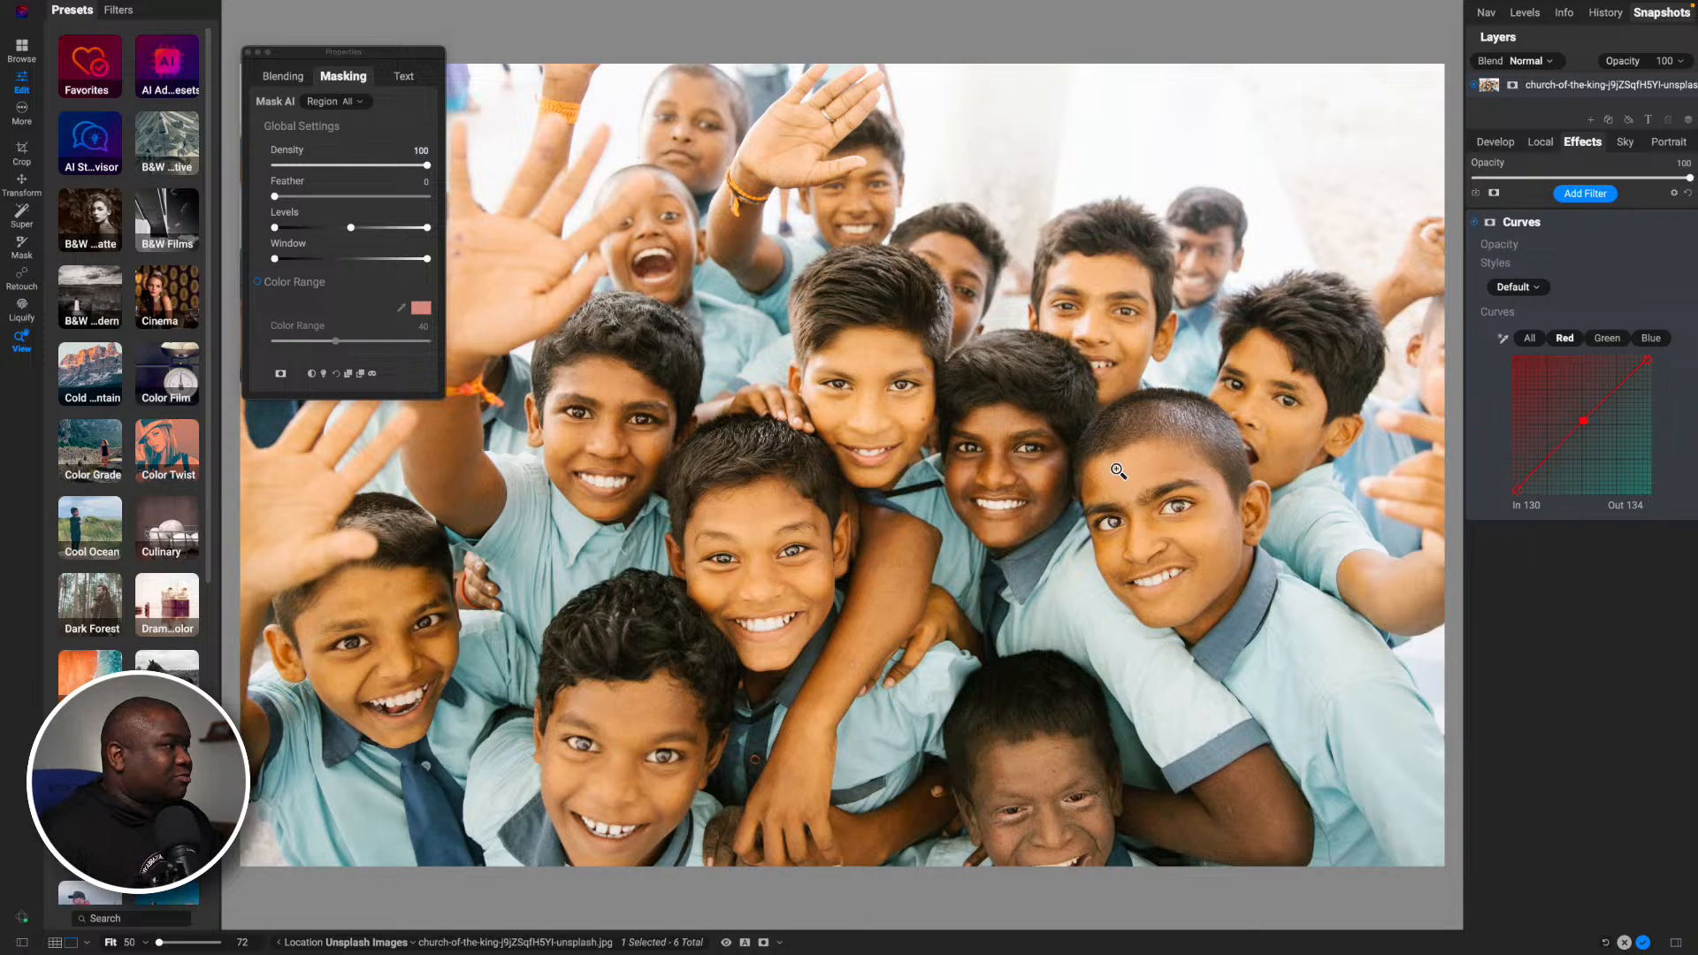
- Paste the painted face mask from the local adjustment onto the Curves filter's mask
{"action": "left_click", "coordinate": [1490, 229]}
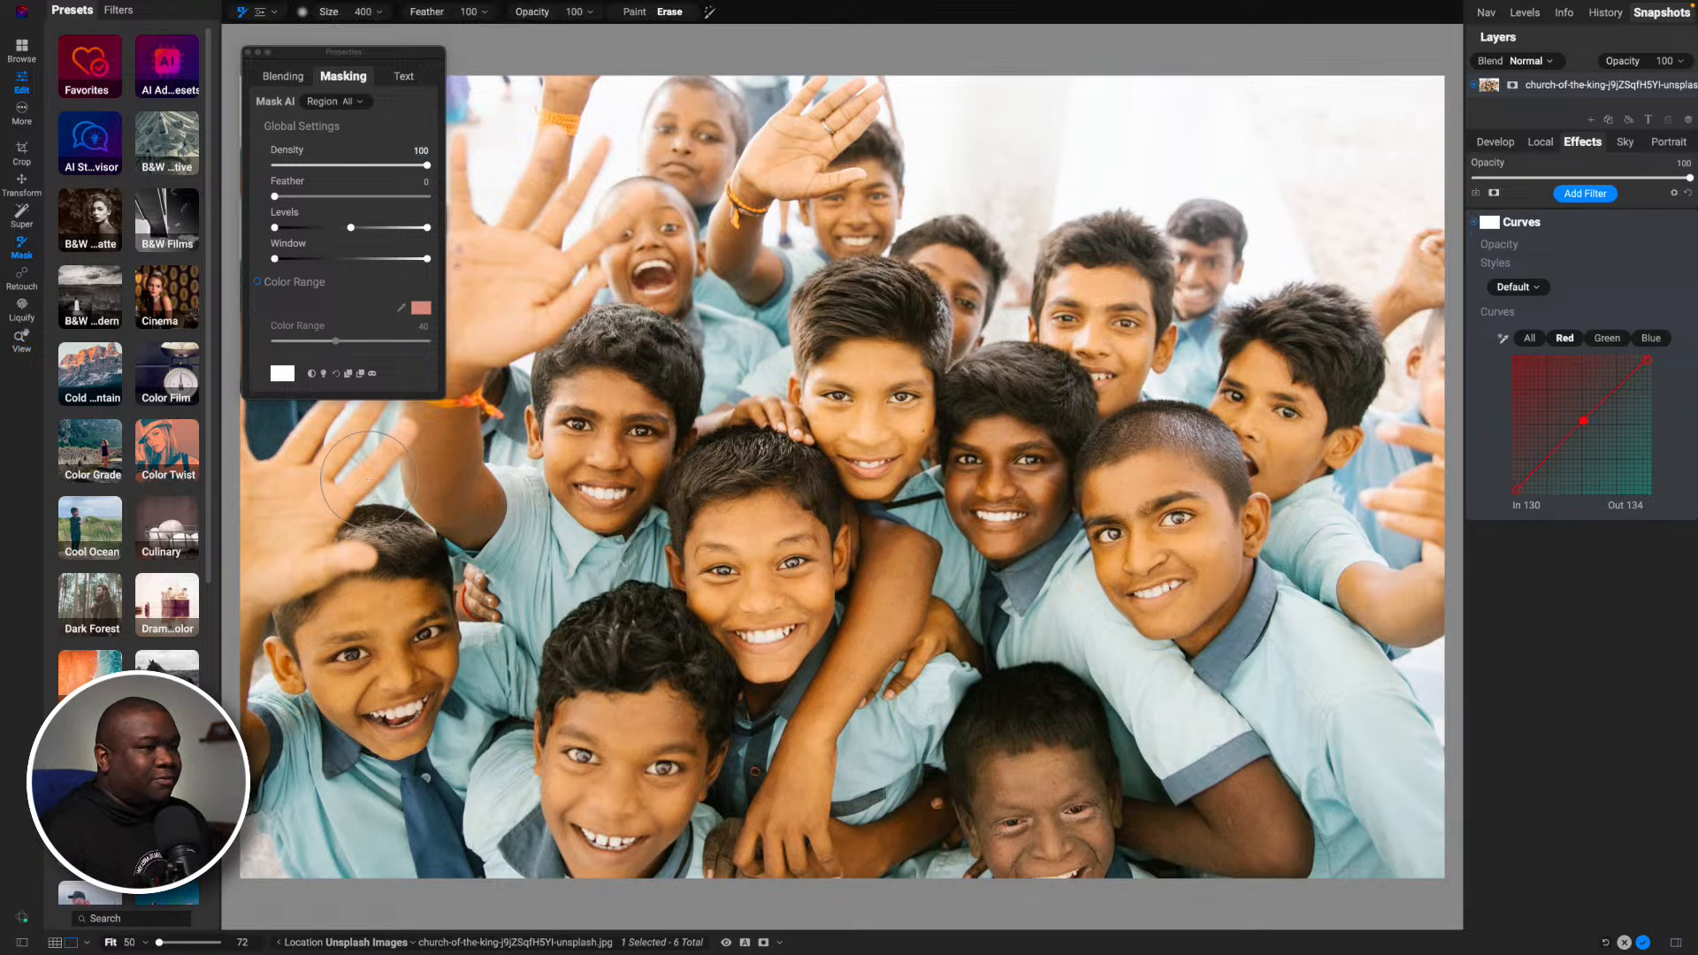
{"action": "left_click", "coordinate": [360, 374]}
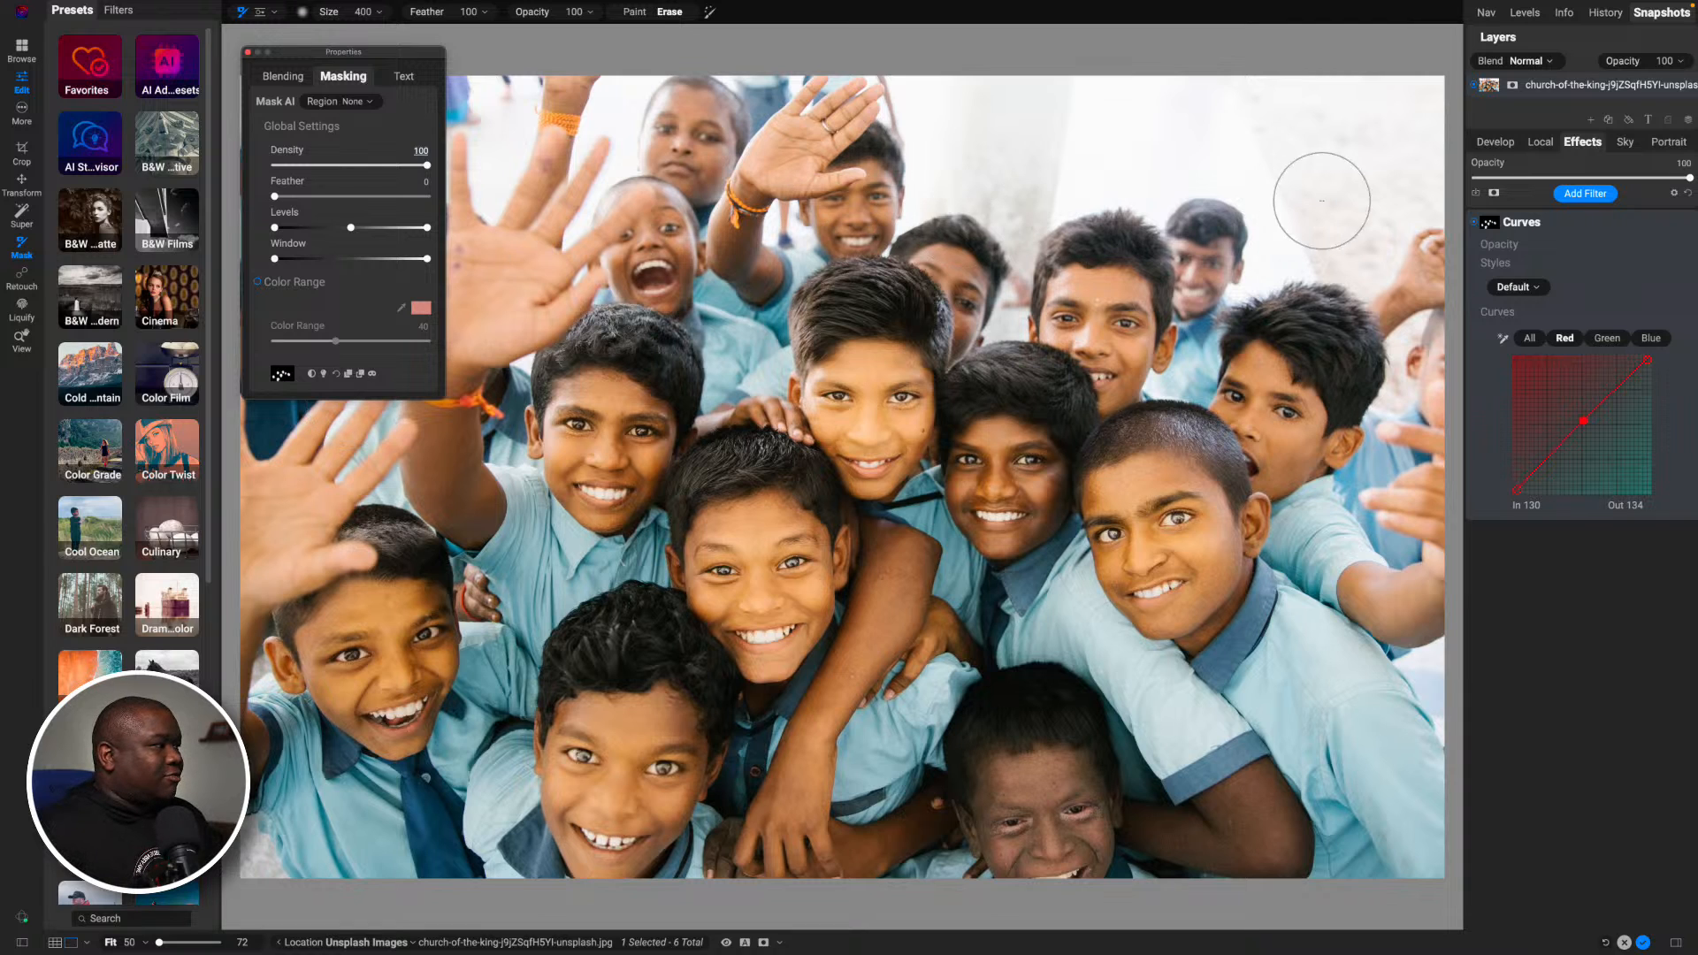
- Compare the photo with and without the Curves filter and examine its Blue channel curve
{"action": "left_click", "coordinate": [1475, 223]}
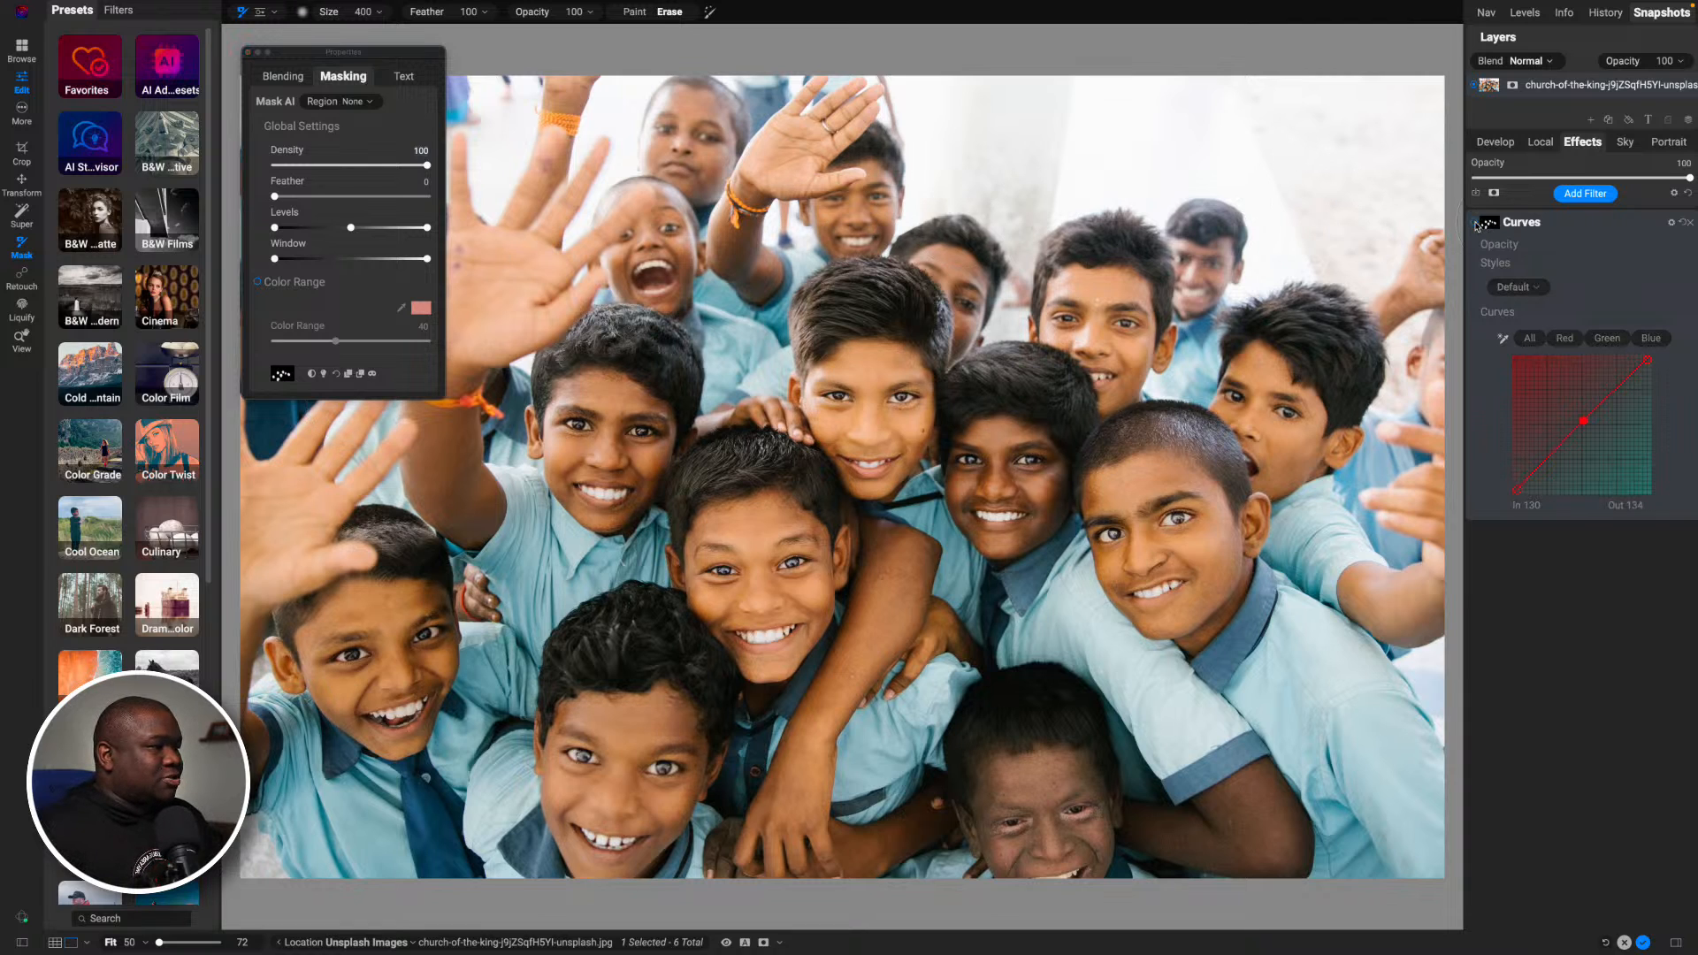
{"action": "left_click", "coordinate": [1475, 223]}
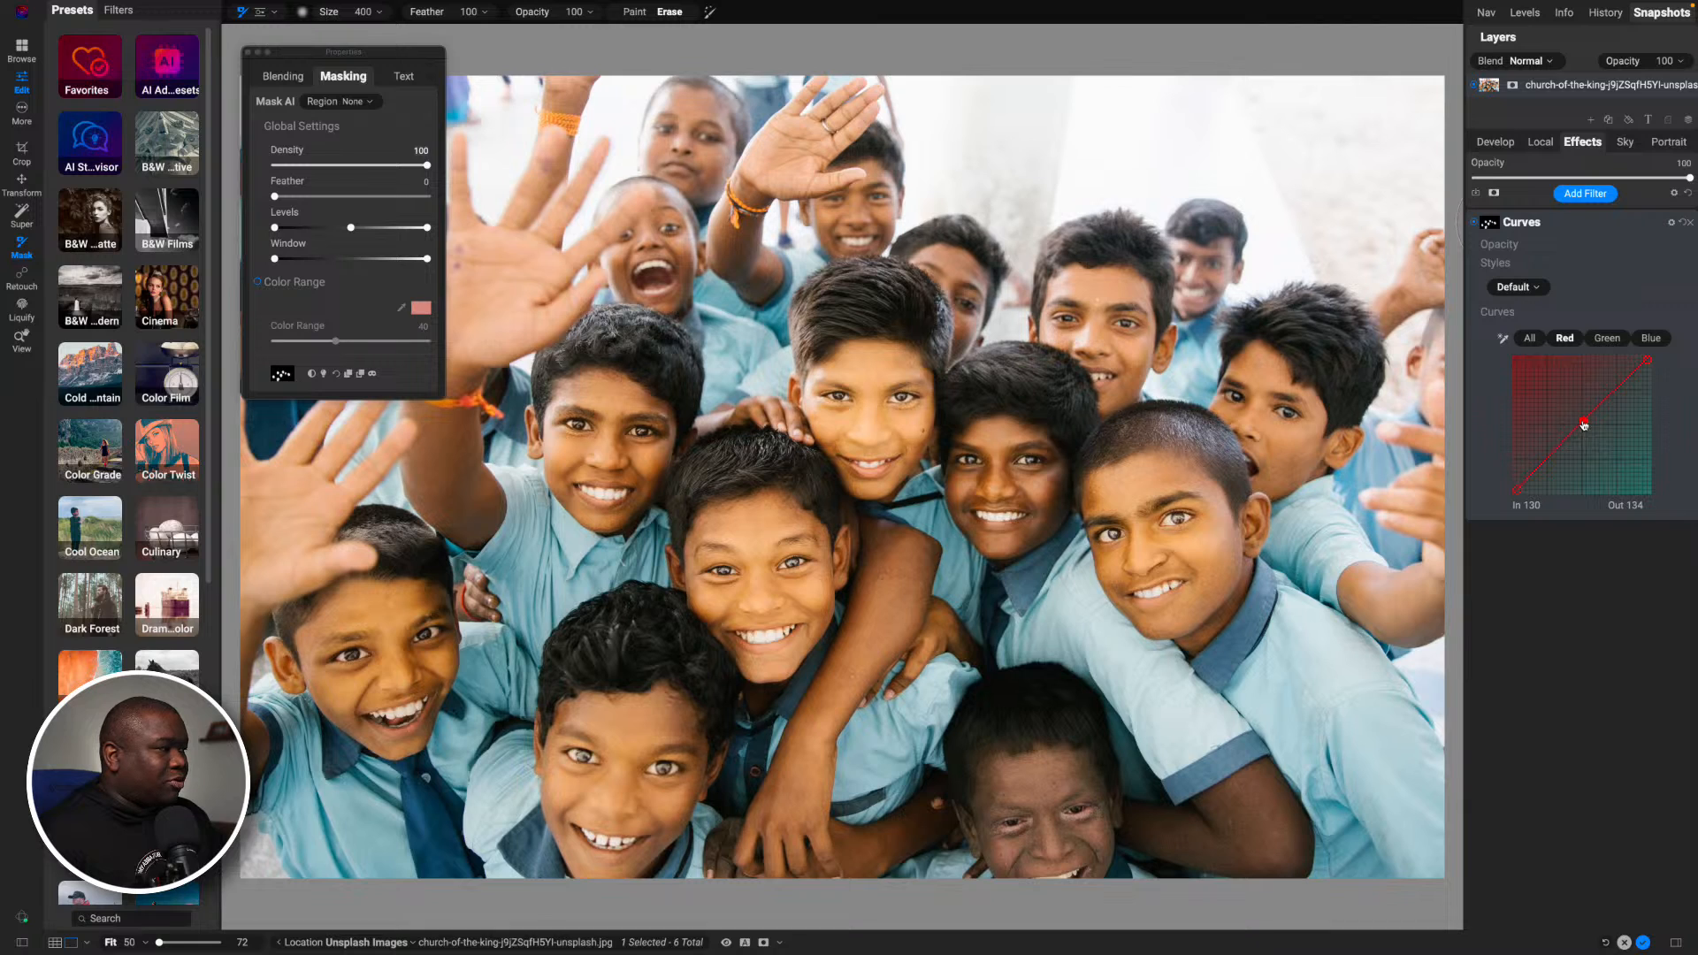
{"action": "left_click", "coordinate": [1649, 338]}
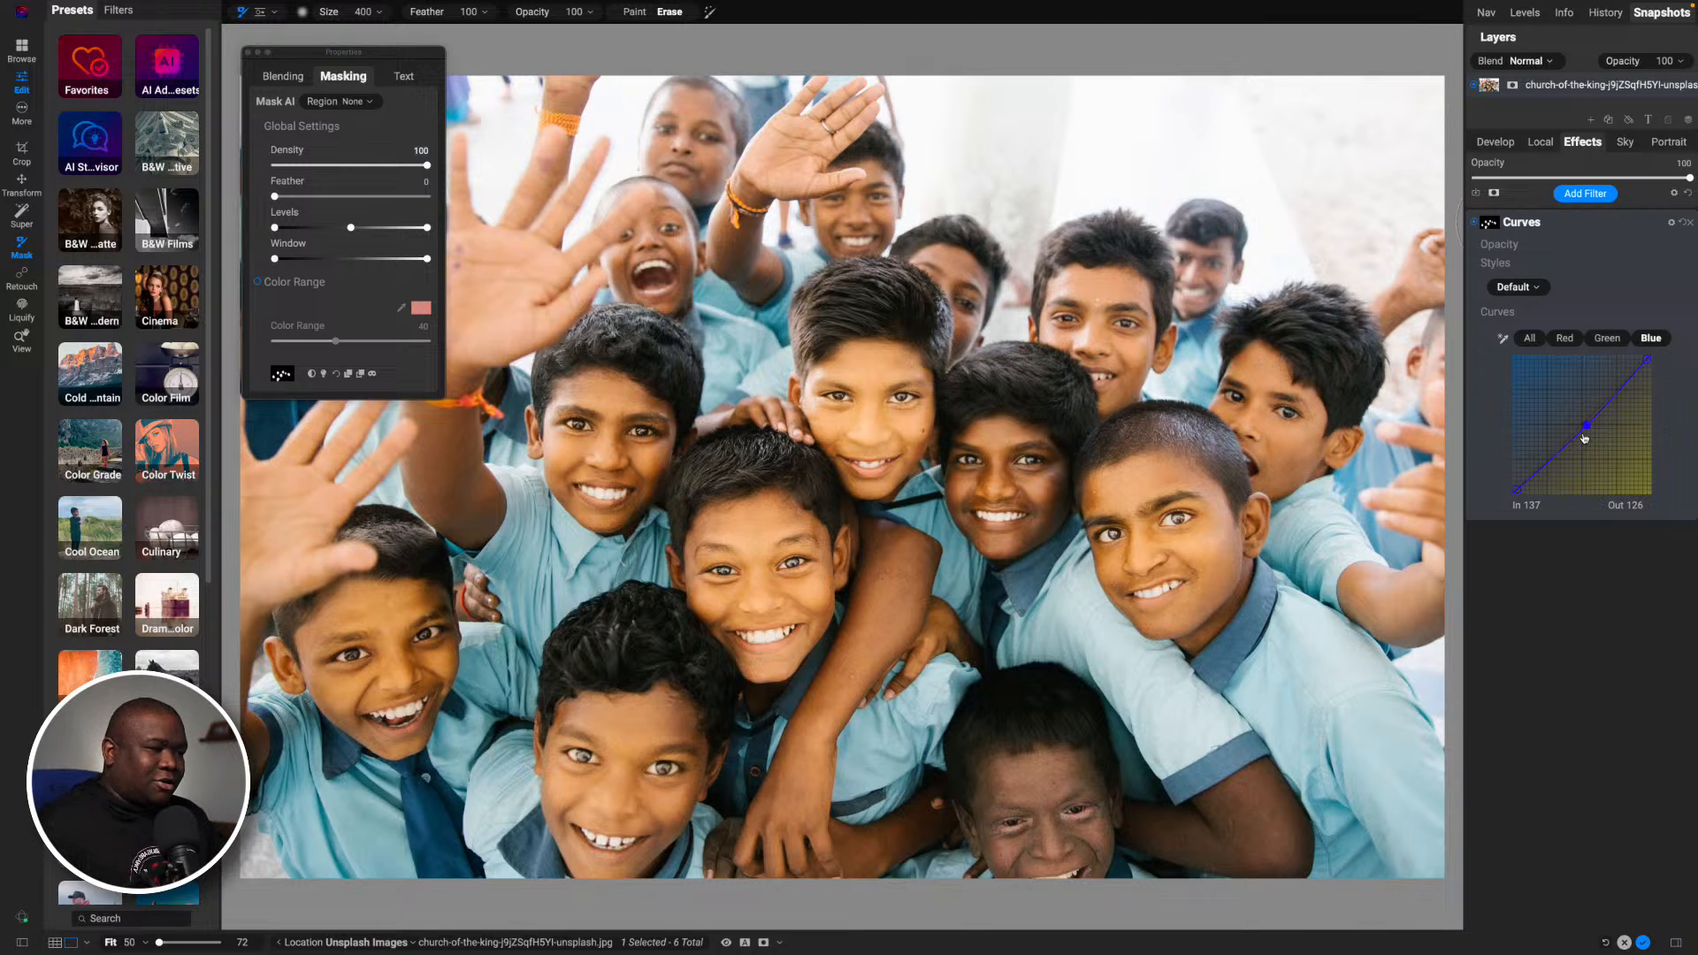
{"action": "left_click", "coordinate": [1475, 224]}
{"action": "left_click", "coordinate": [1475, 225]}
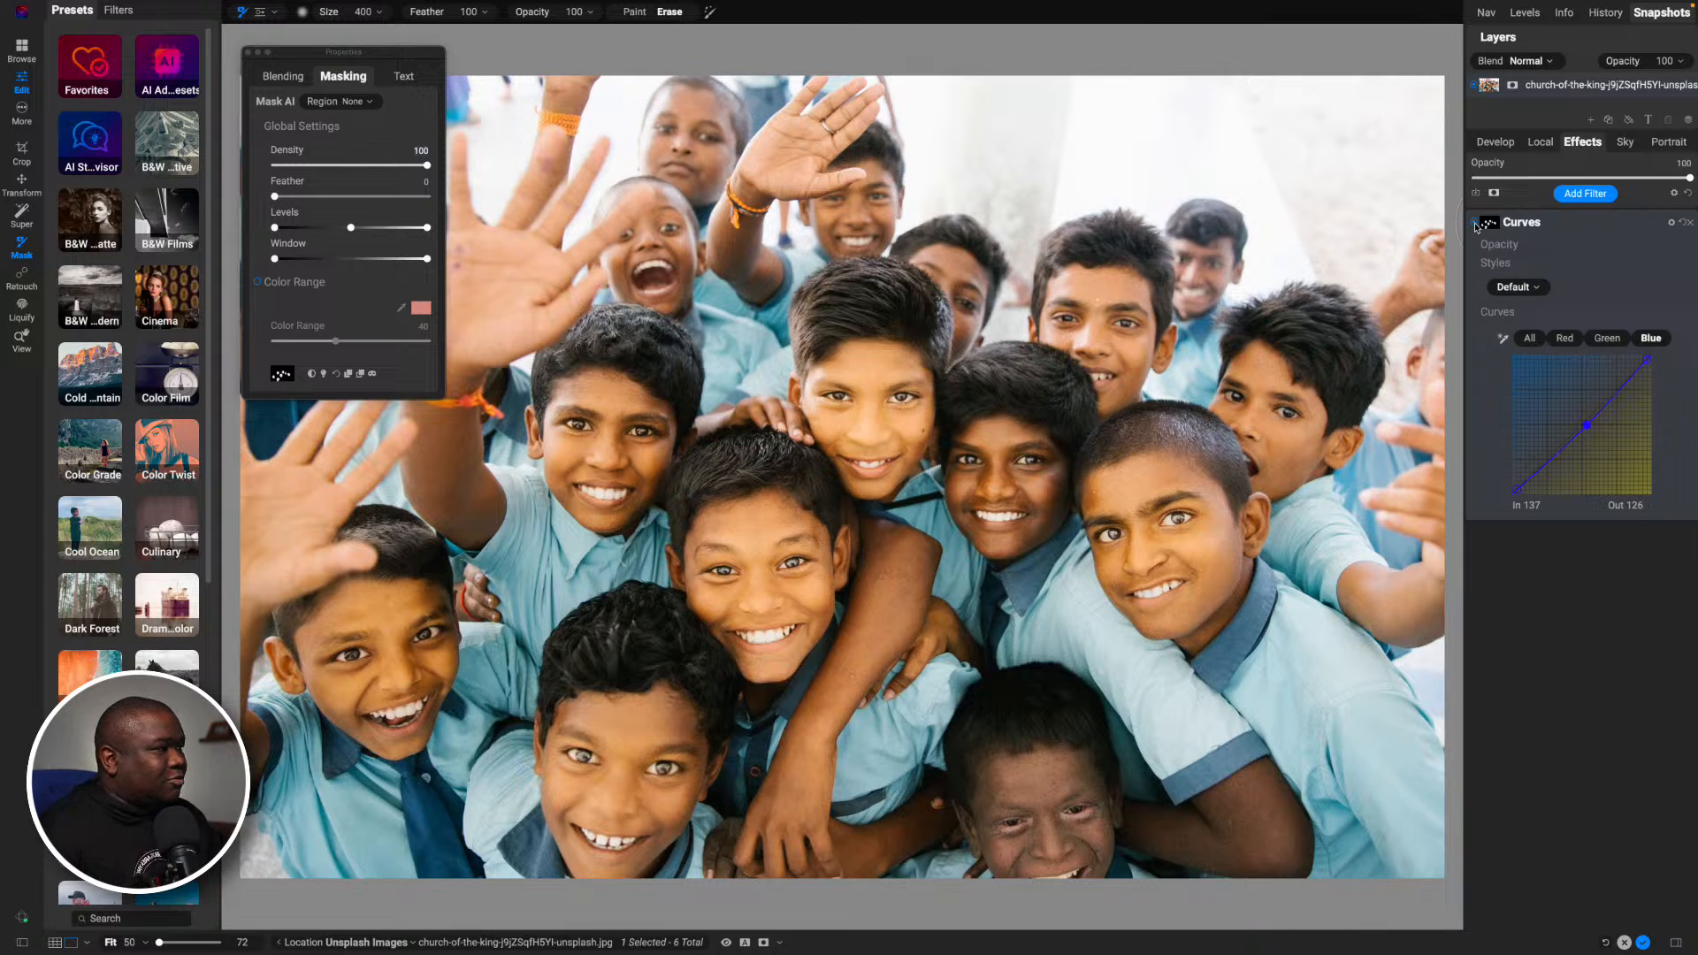
- Remove the Curves filter and cancel editing of the group photo, discarding all work
{"action": "left_click", "coordinate": [1605, 228]}
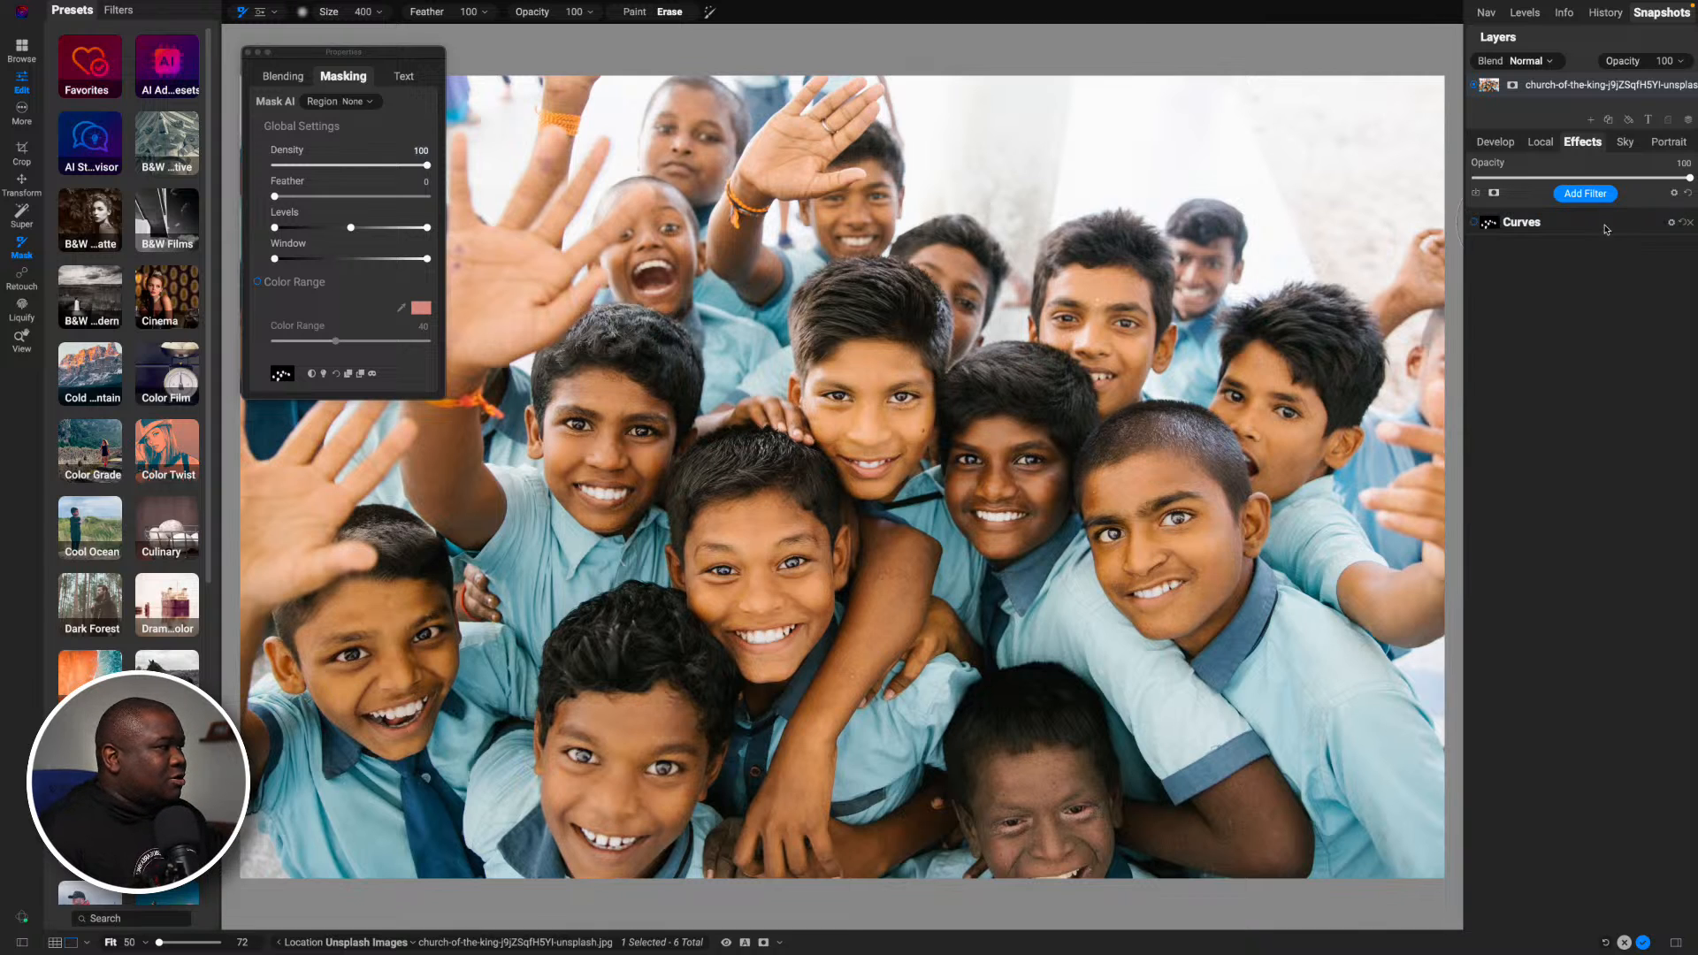
{"action": "left_click", "coordinate": [1688, 222]}
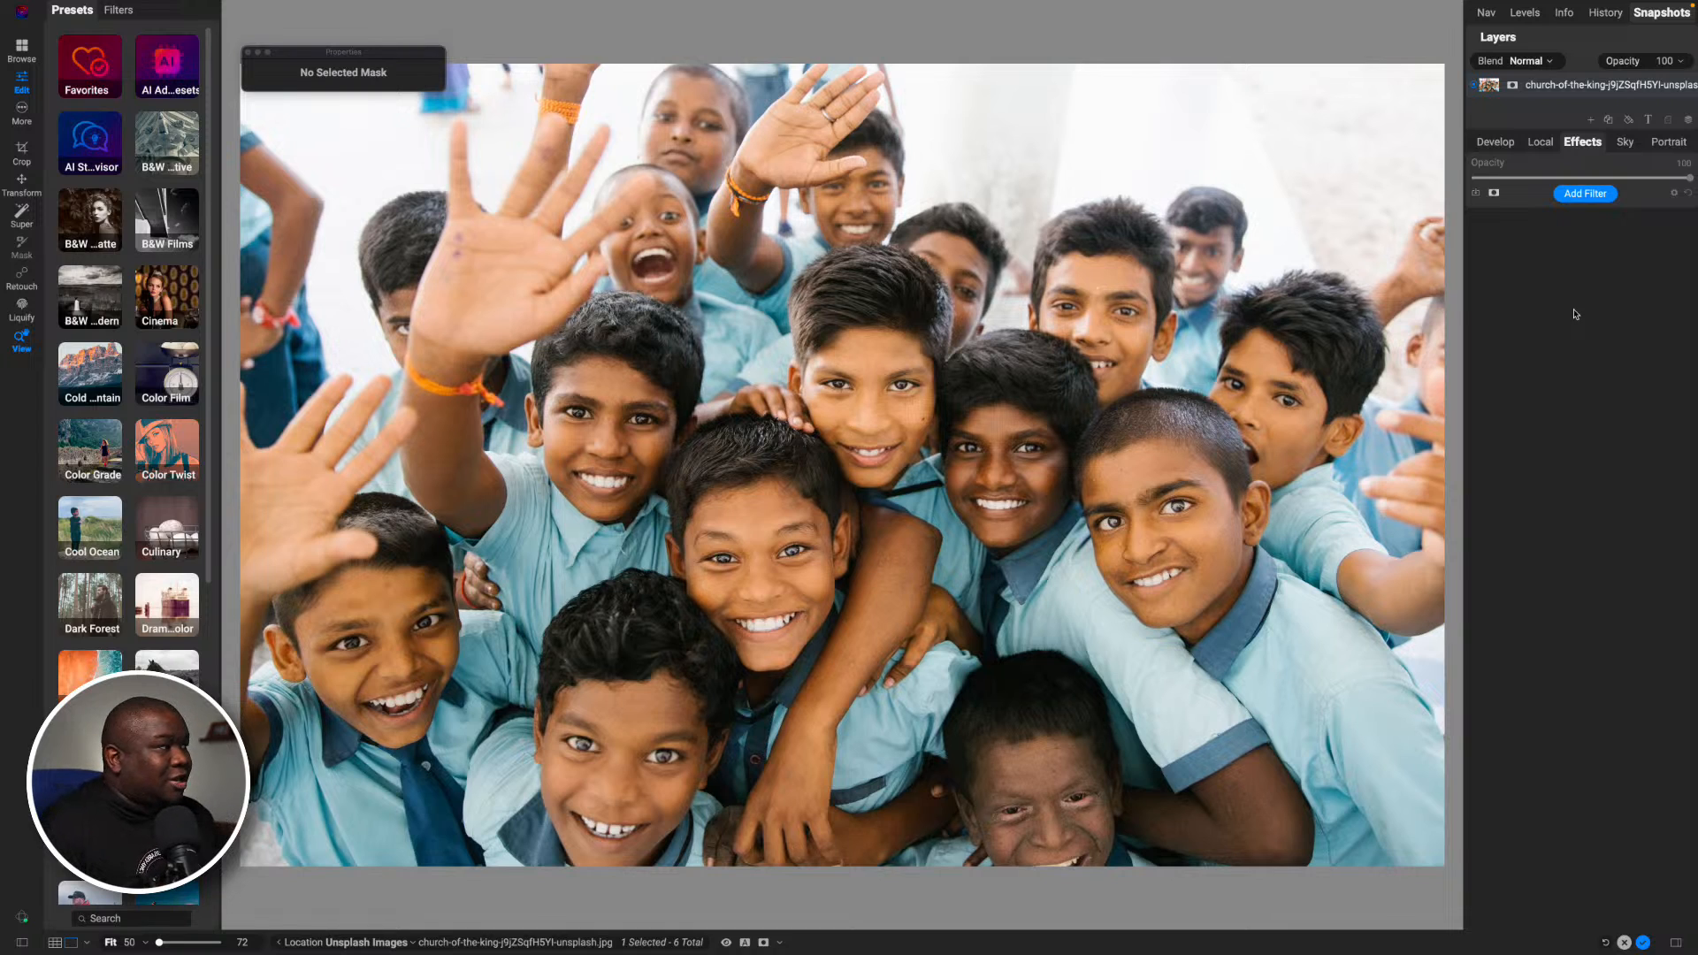
{"action": "left_click", "coordinate": [1623, 942]}
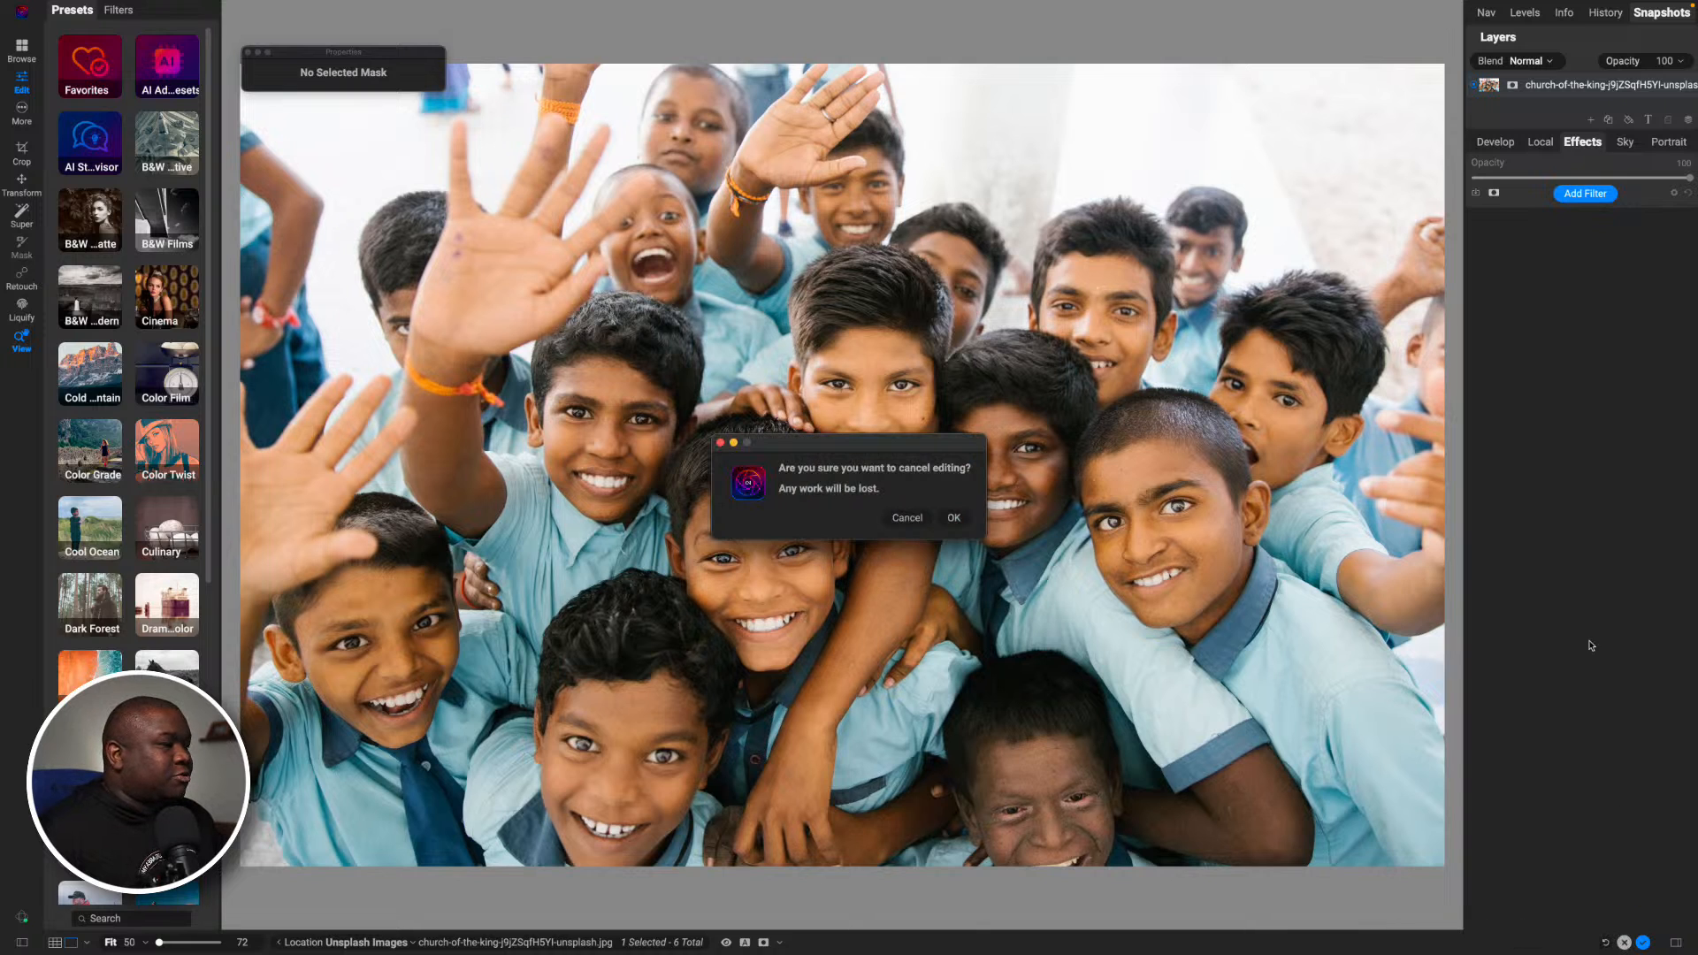
{"action": "left_click", "coordinate": [955, 520]}
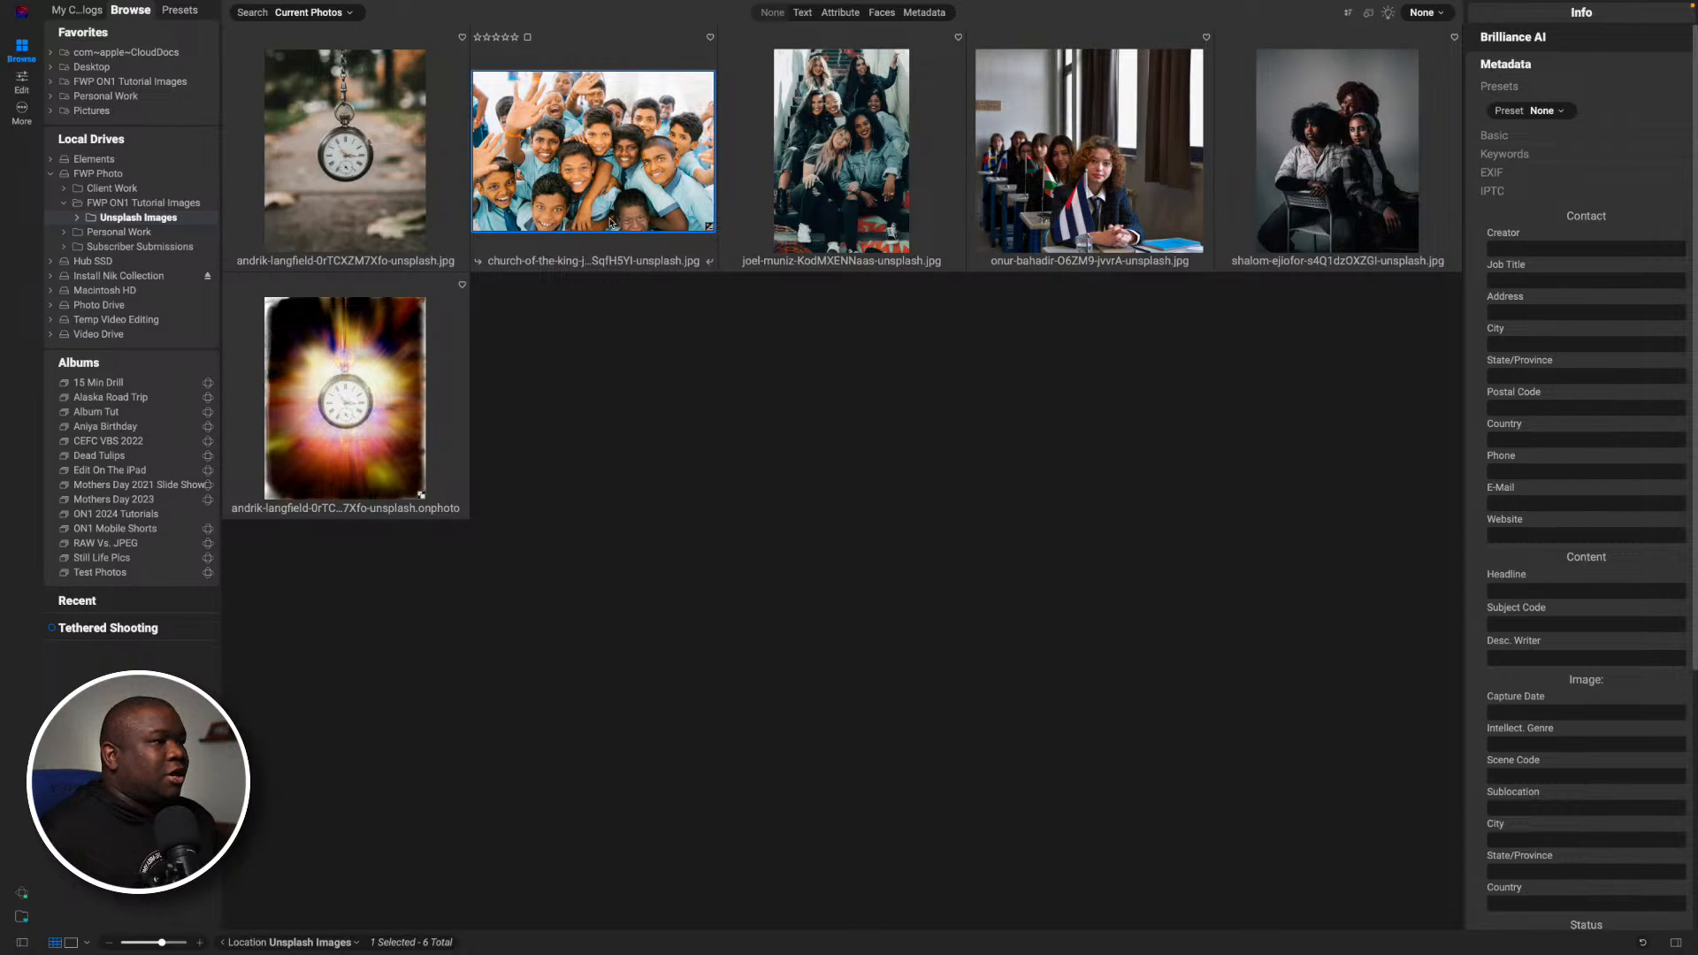
- Open the photo of the women sitting on the stairs for editing and add two local adjustments
{"action": "left_click", "coordinate": [861, 144]}
{"action": "key", "text": "d"}
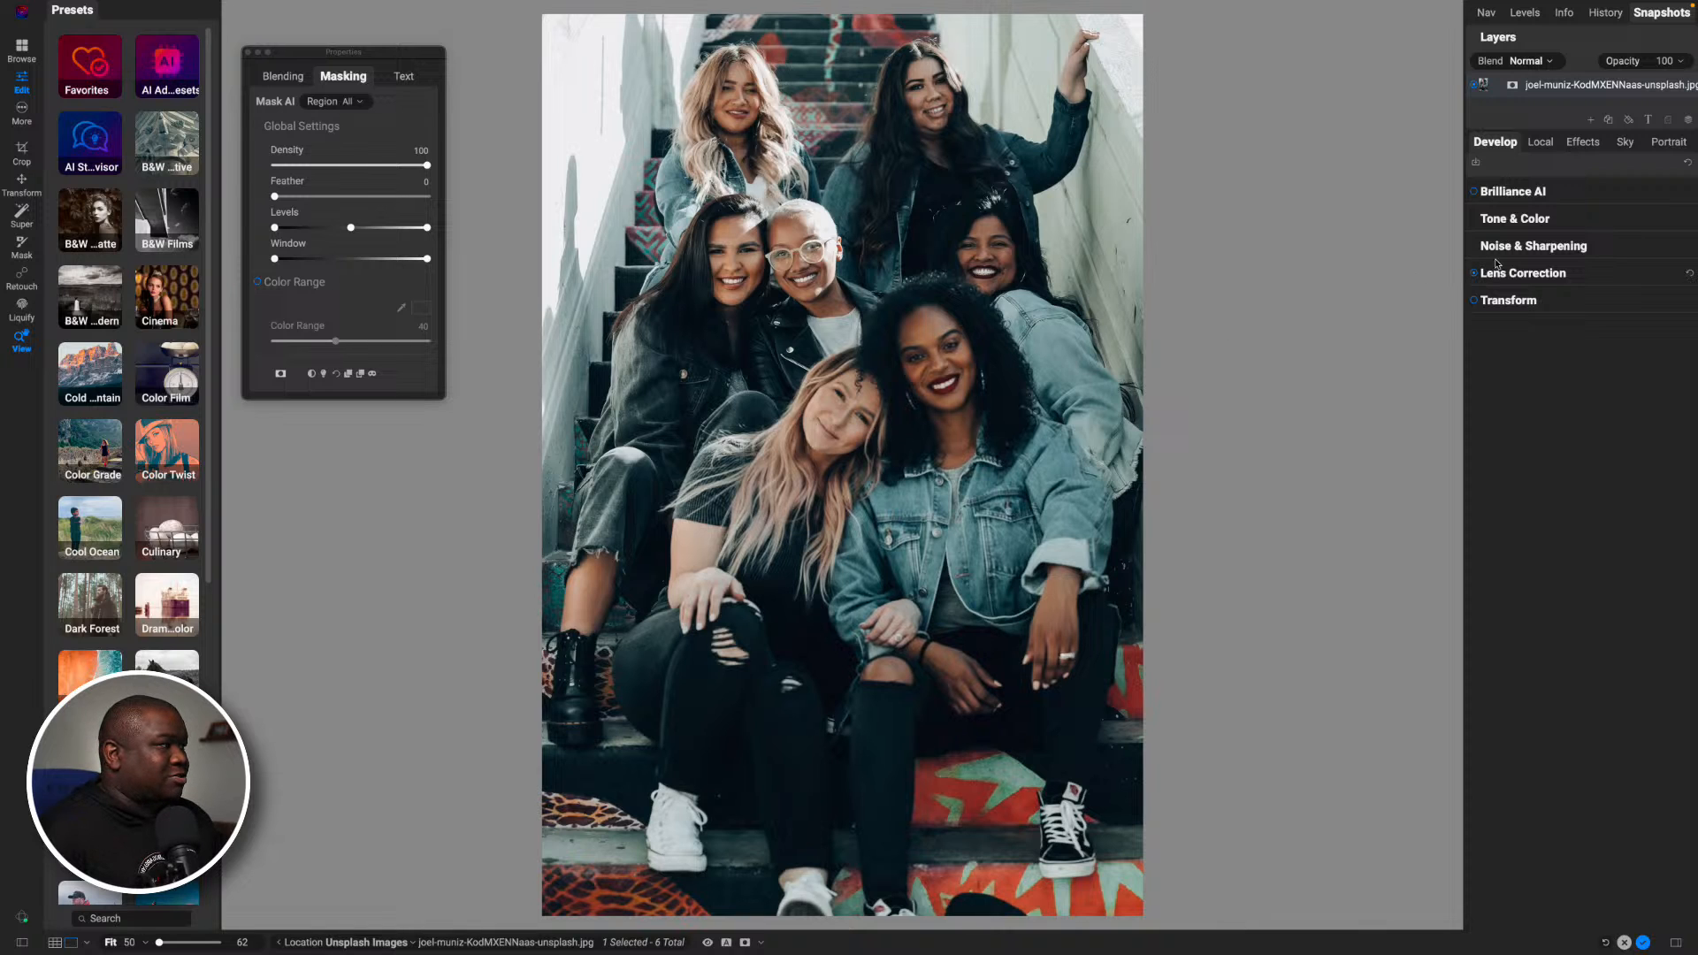
{"action": "left_click", "coordinate": [1535, 145]}
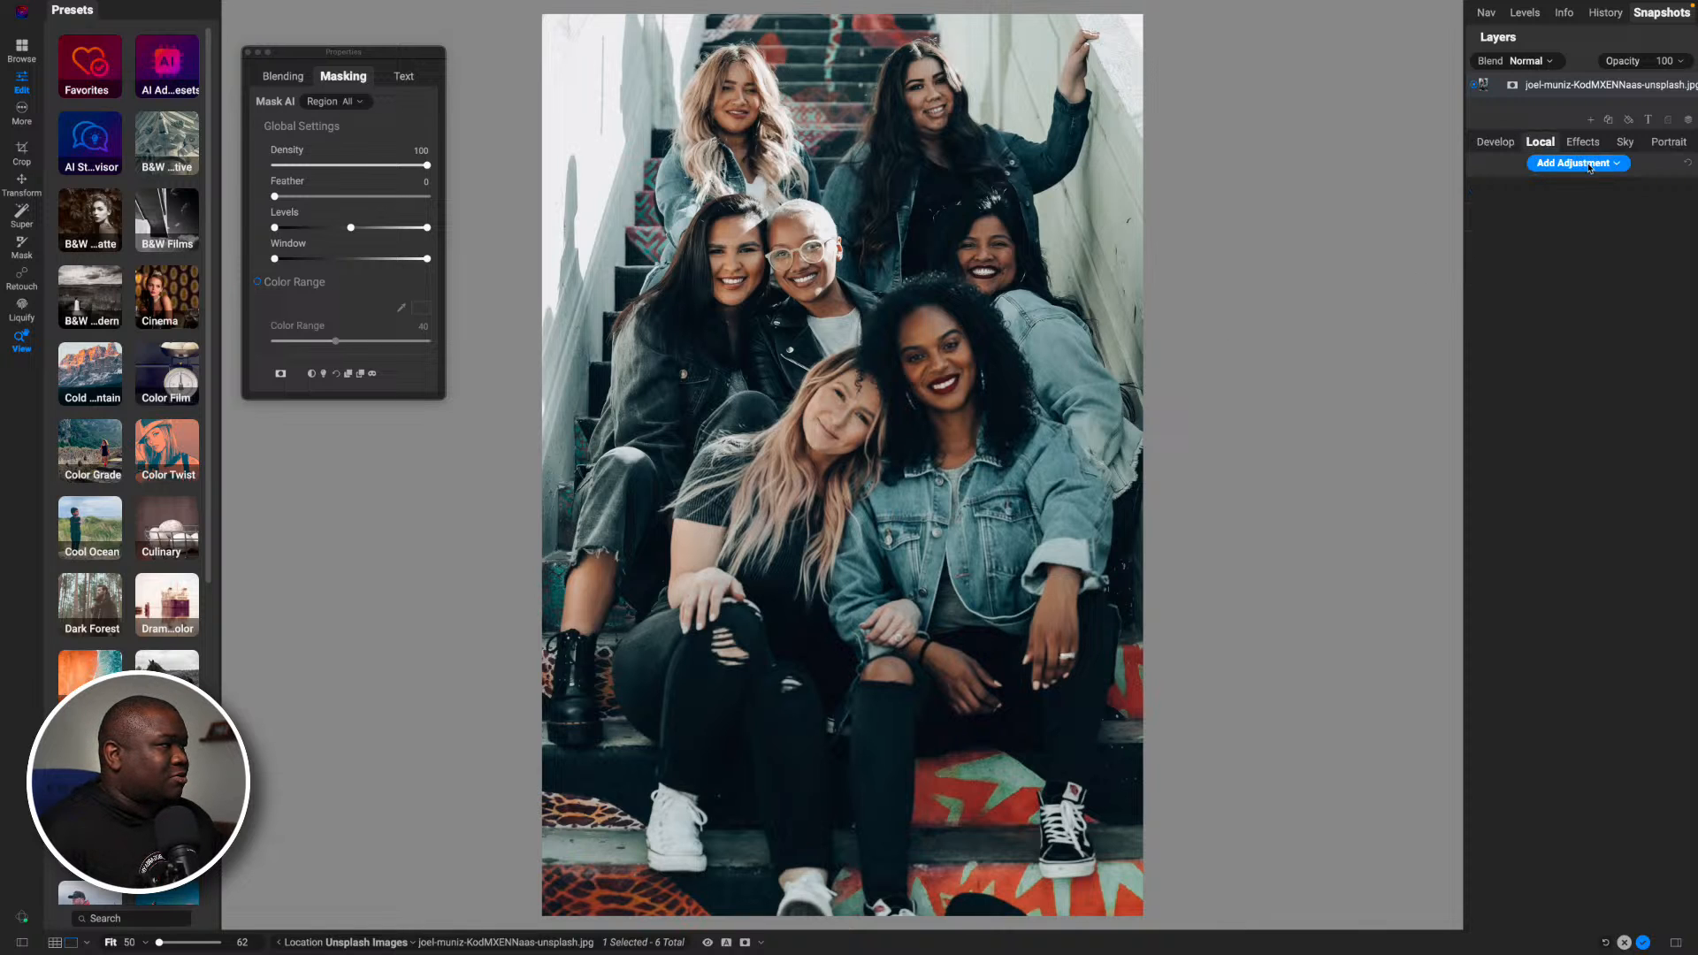
{"action": "left_click", "coordinate": [1609, 165]}
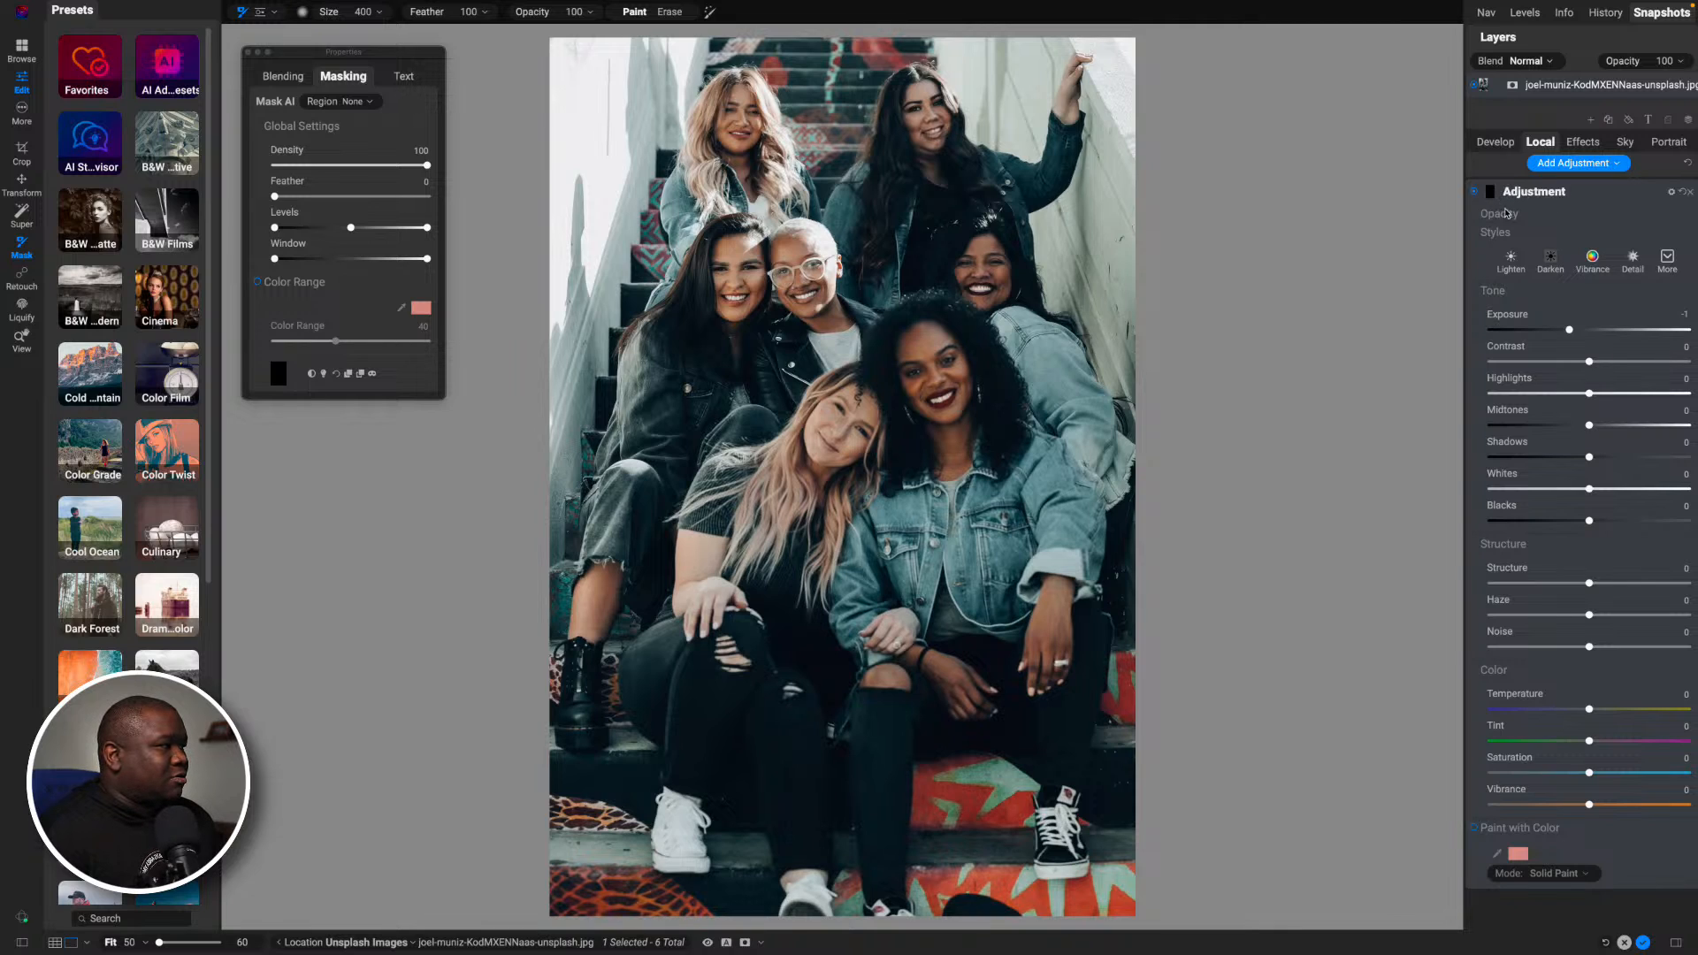
{"action": "left_click", "coordinate": [1618, 165]}
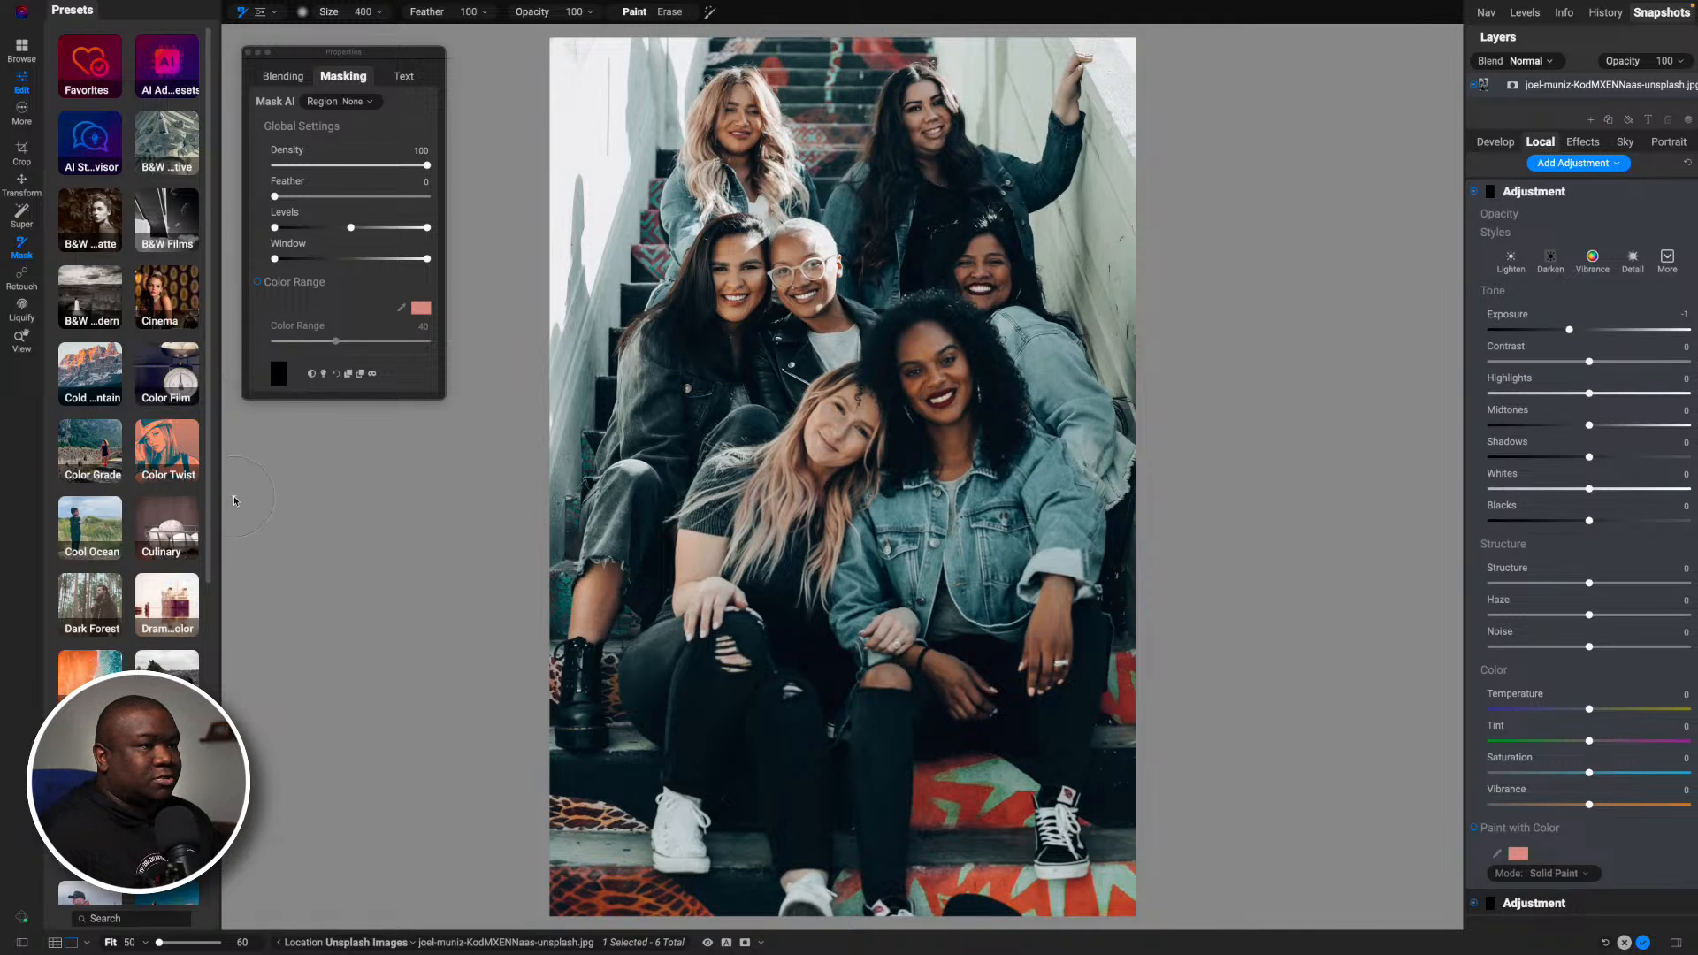
{"action": "left_click", "coordinate": [357, 106]}
{"action": "left_click", "coordinate": [371, 102]}
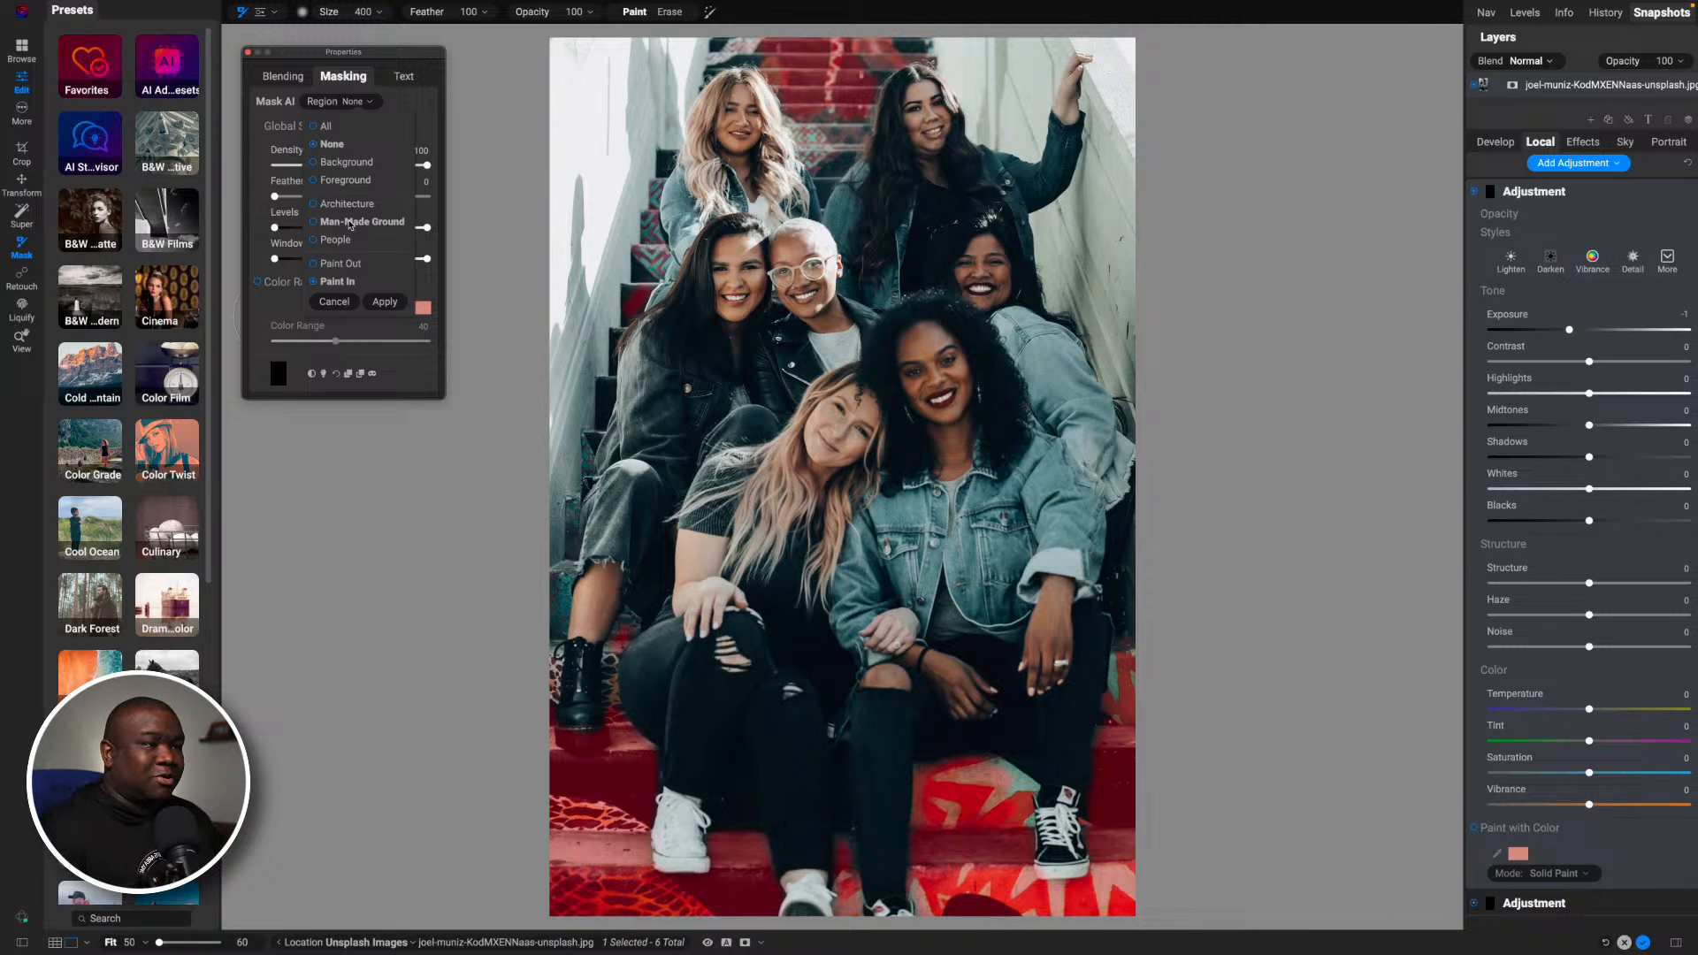
{"action": "left_click", "coordinate": [351, 222]}
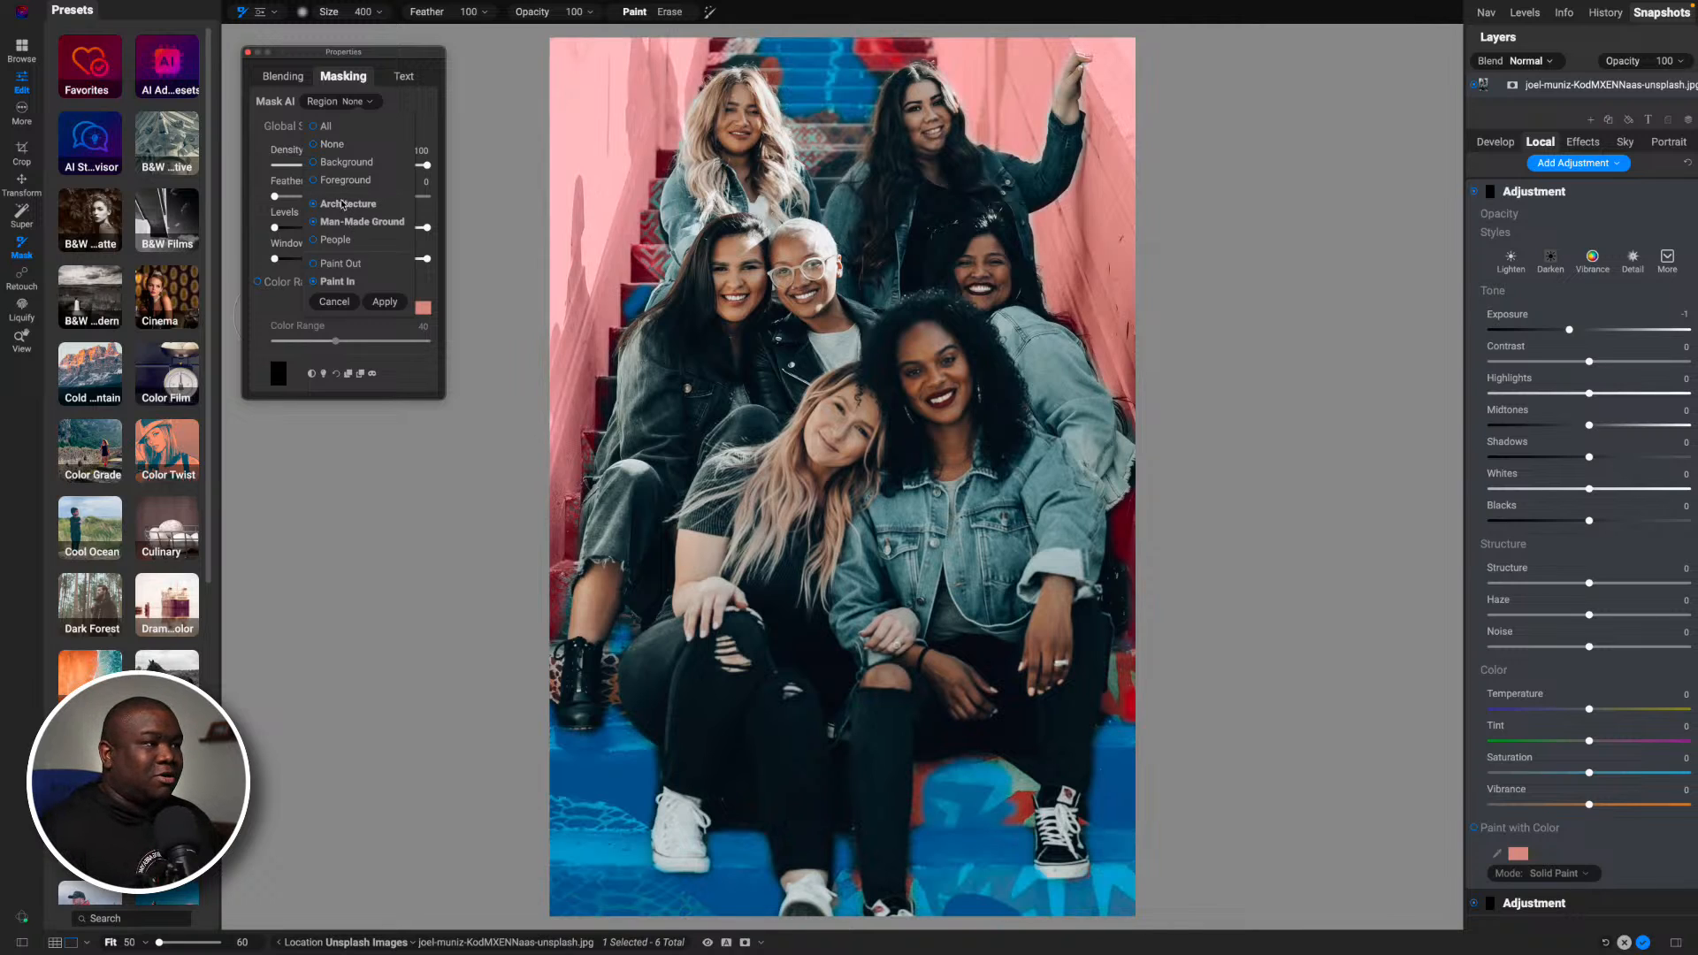
{"action": "left_click", "coordinate": [343, 205]}
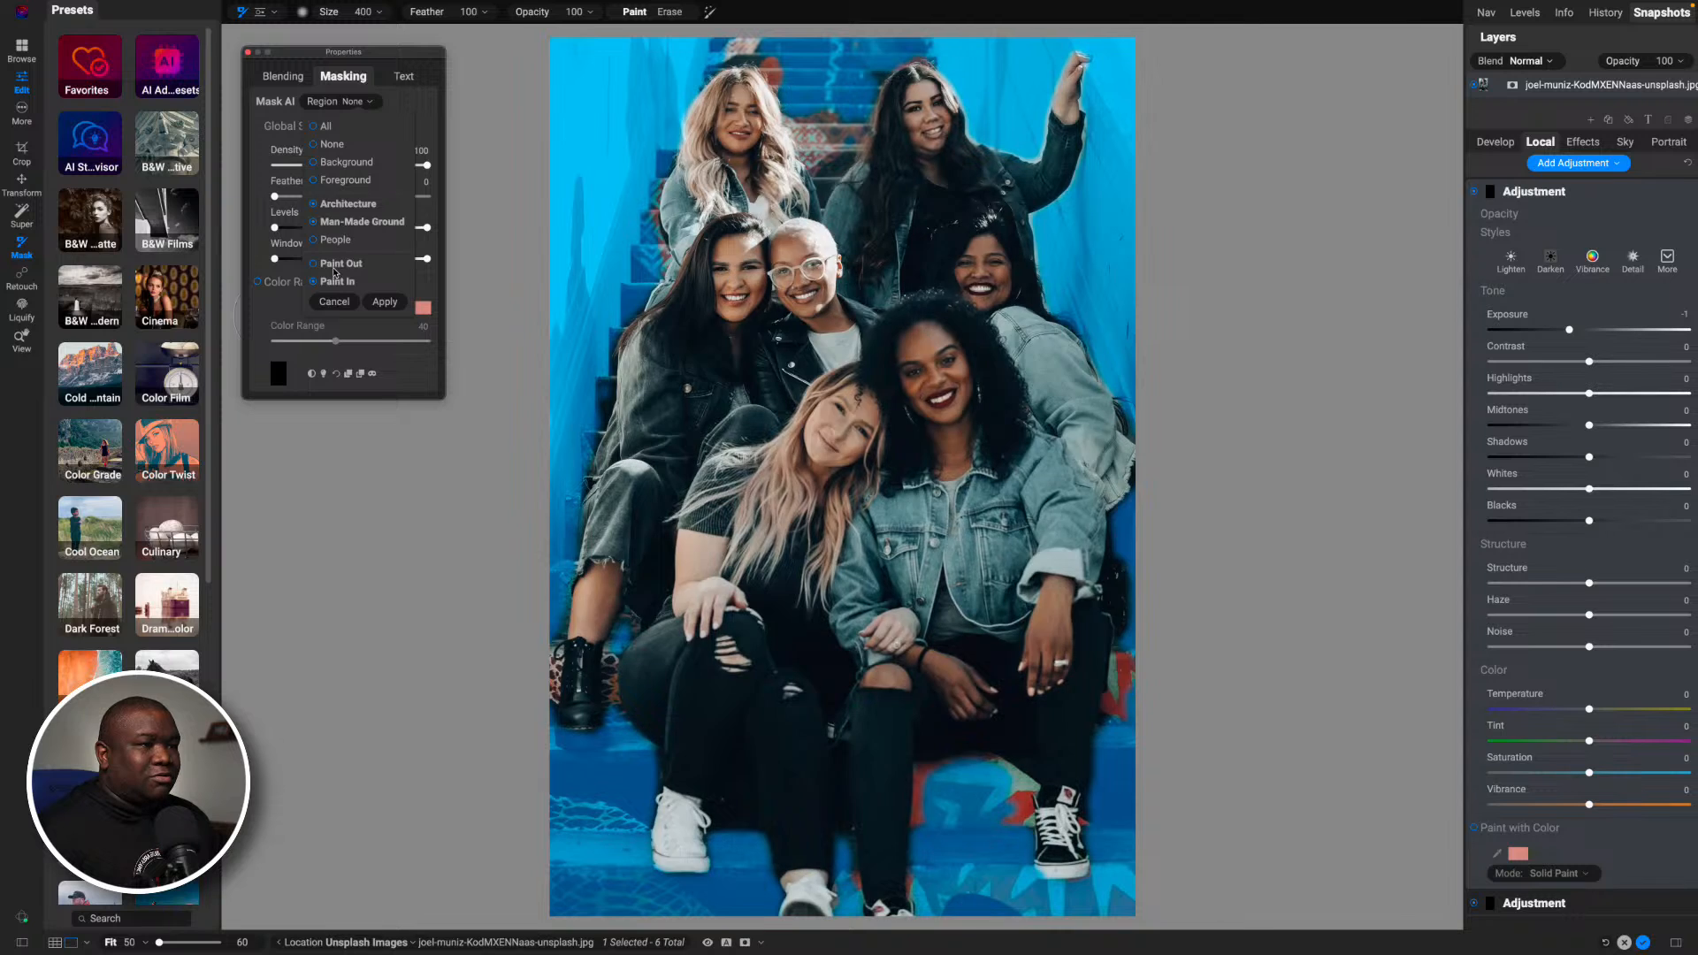
{"action": "left_click", "coordinate": [343, 205]}
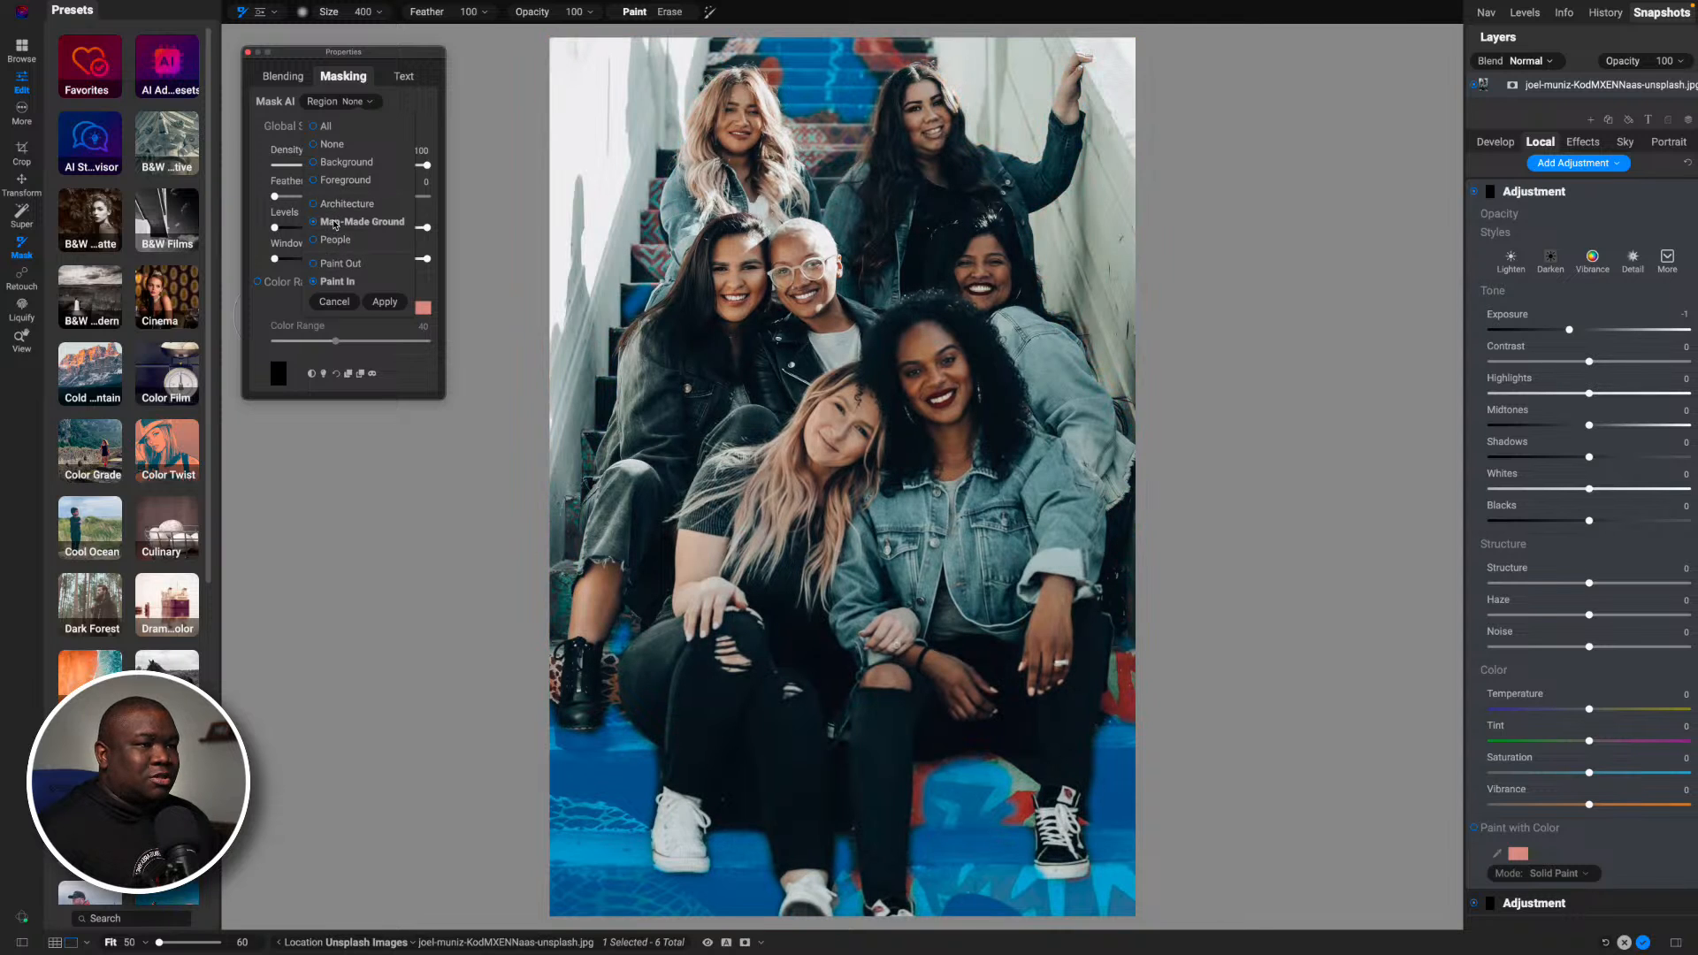
{"action": "left_click", "coordinate": [353, 222]}
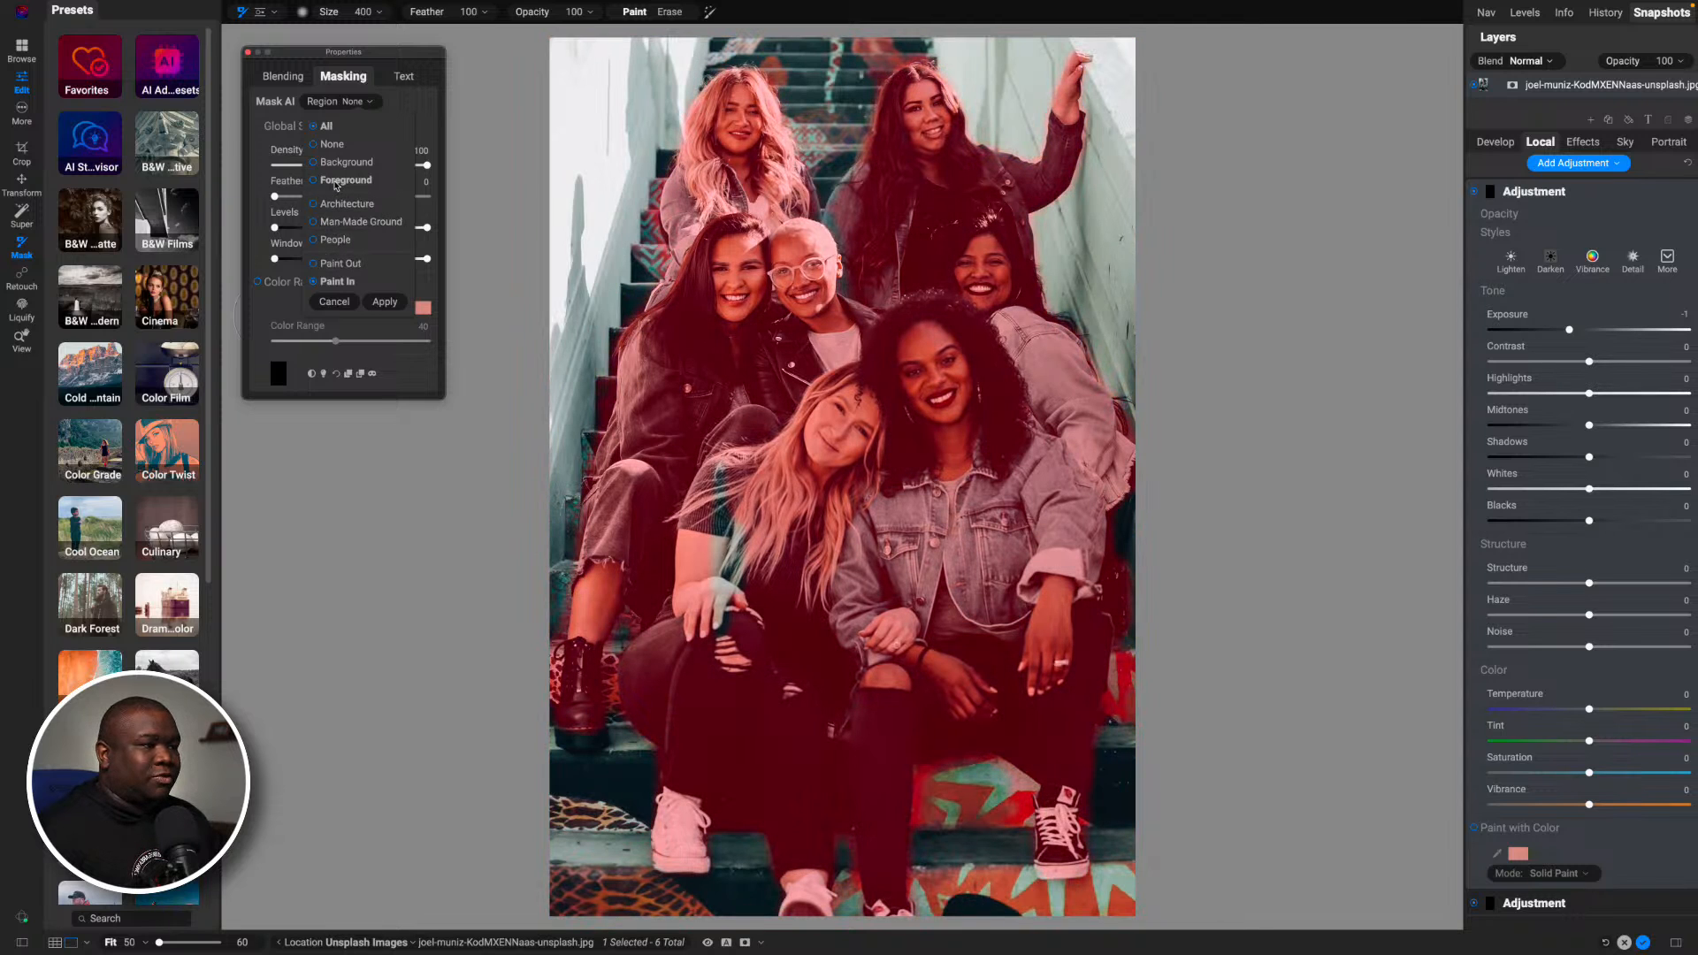
{"action": "left_click", "coordinate": [335, 181]}
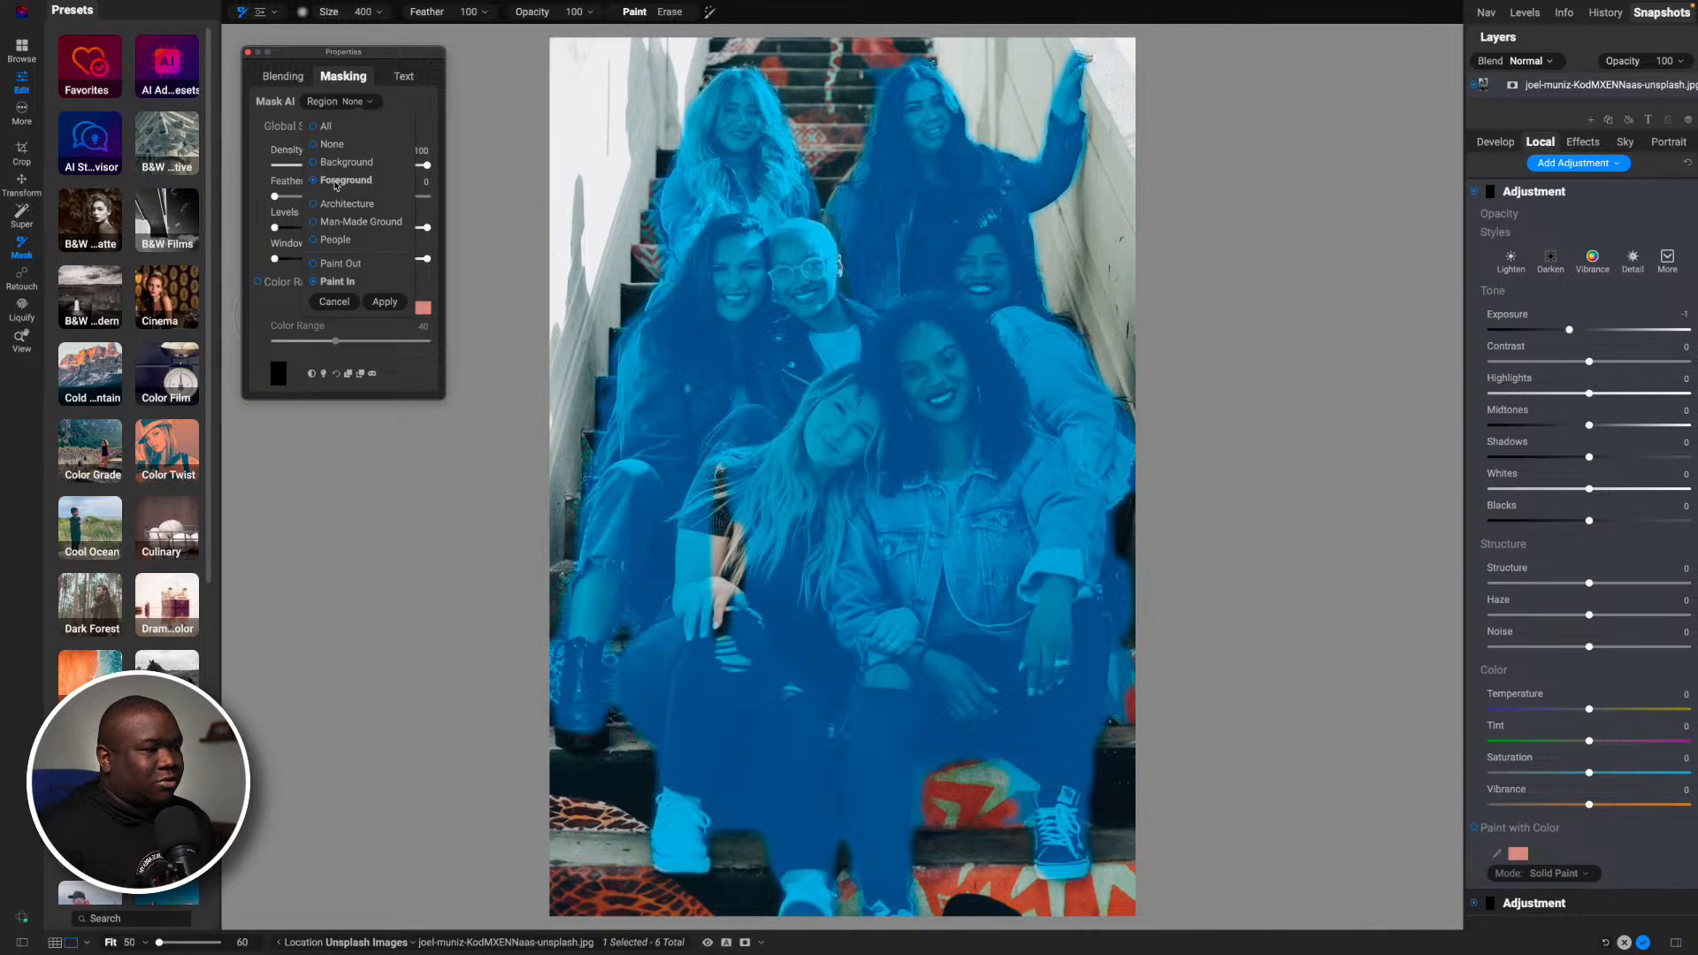
{"action": "left_click", "coordinate": [928, 518]}
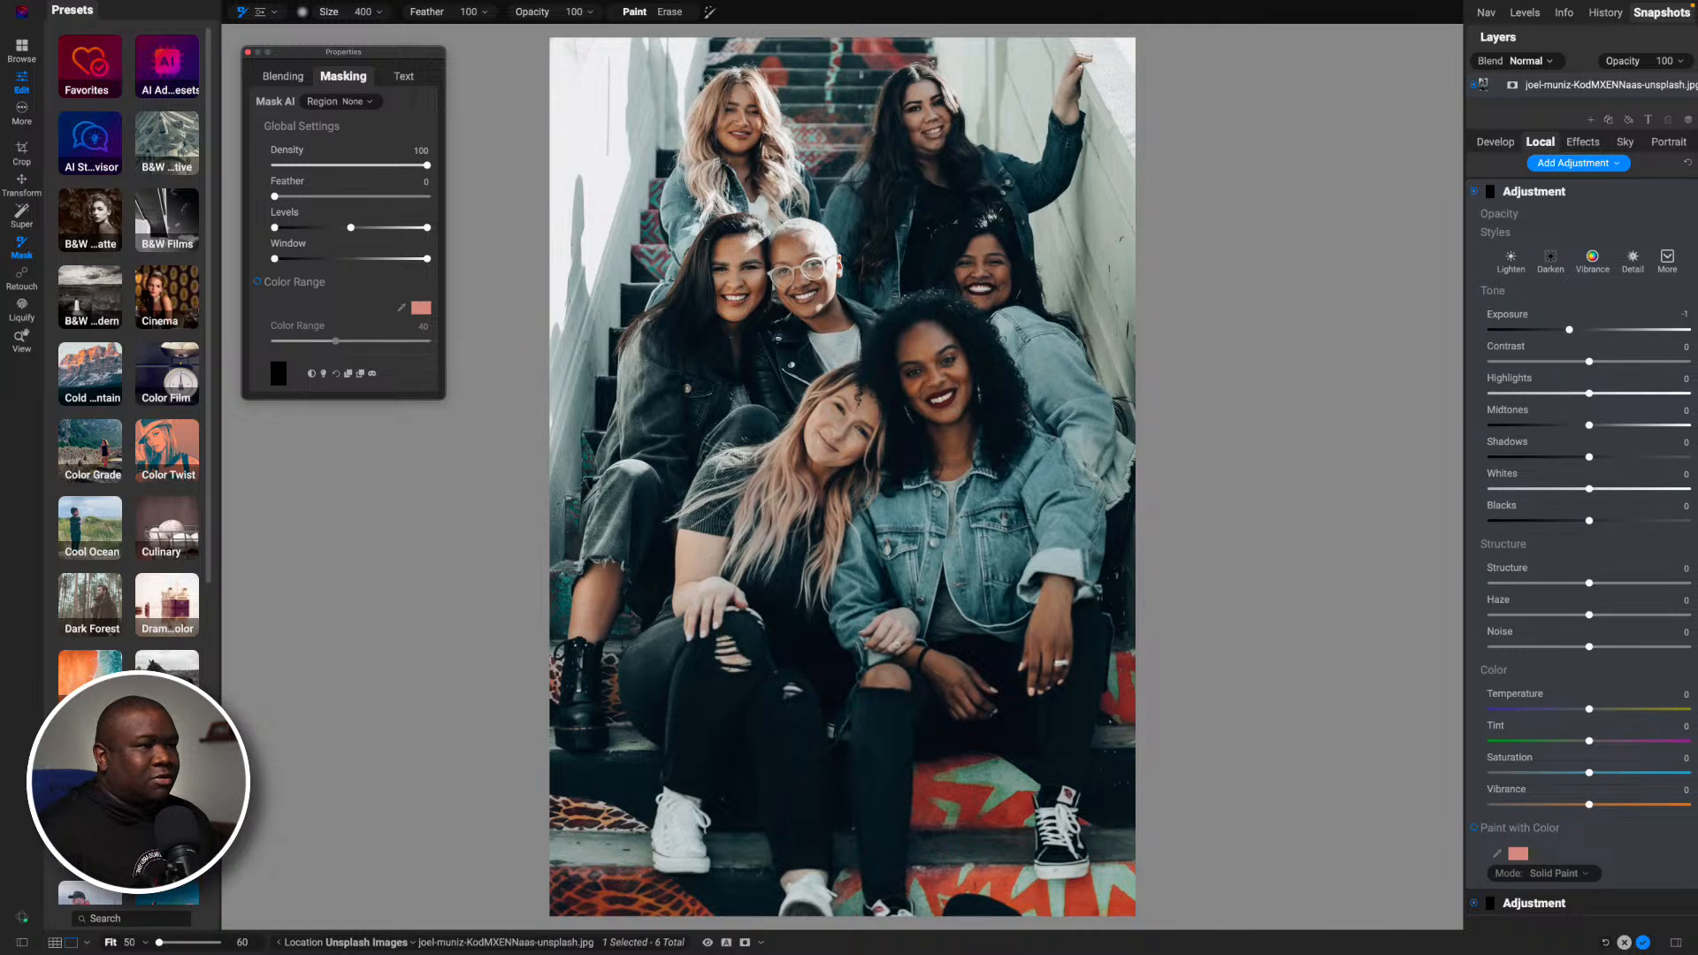
- Paint the Foreground region out of the first adjustment's mask with Mask AI and check the result with the mask overlay
{"action": "left_click", "coordinate": [353, 102]}
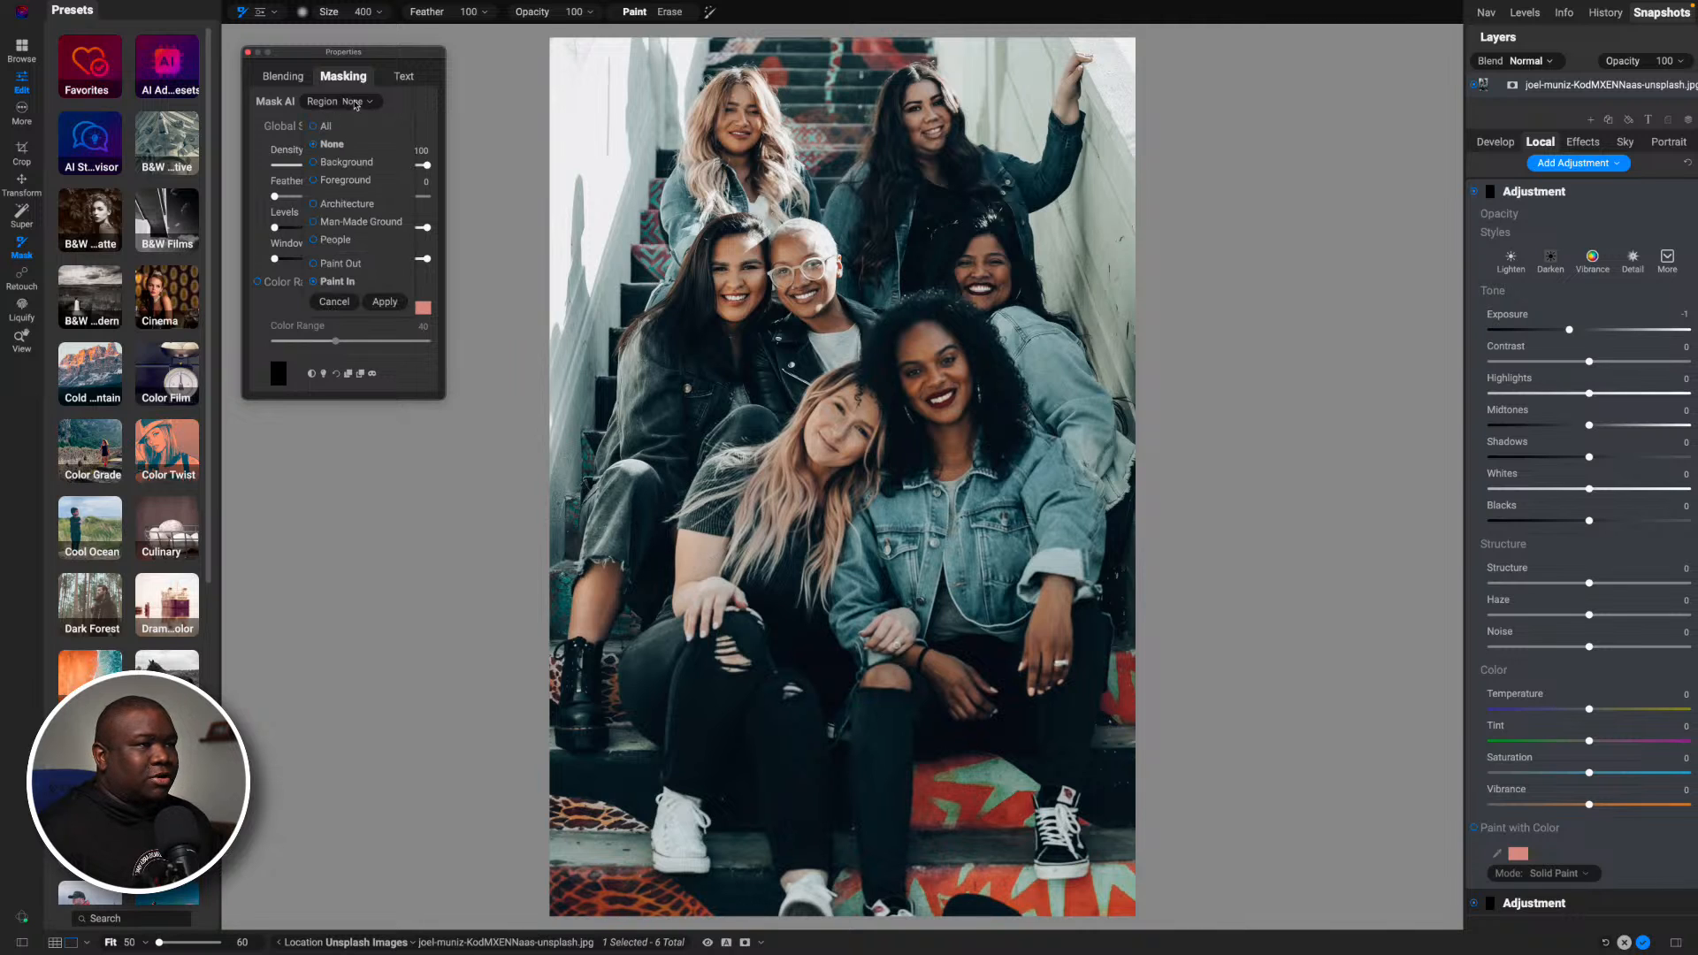
{"action": "left_click", "coordinate": [346, 182]}
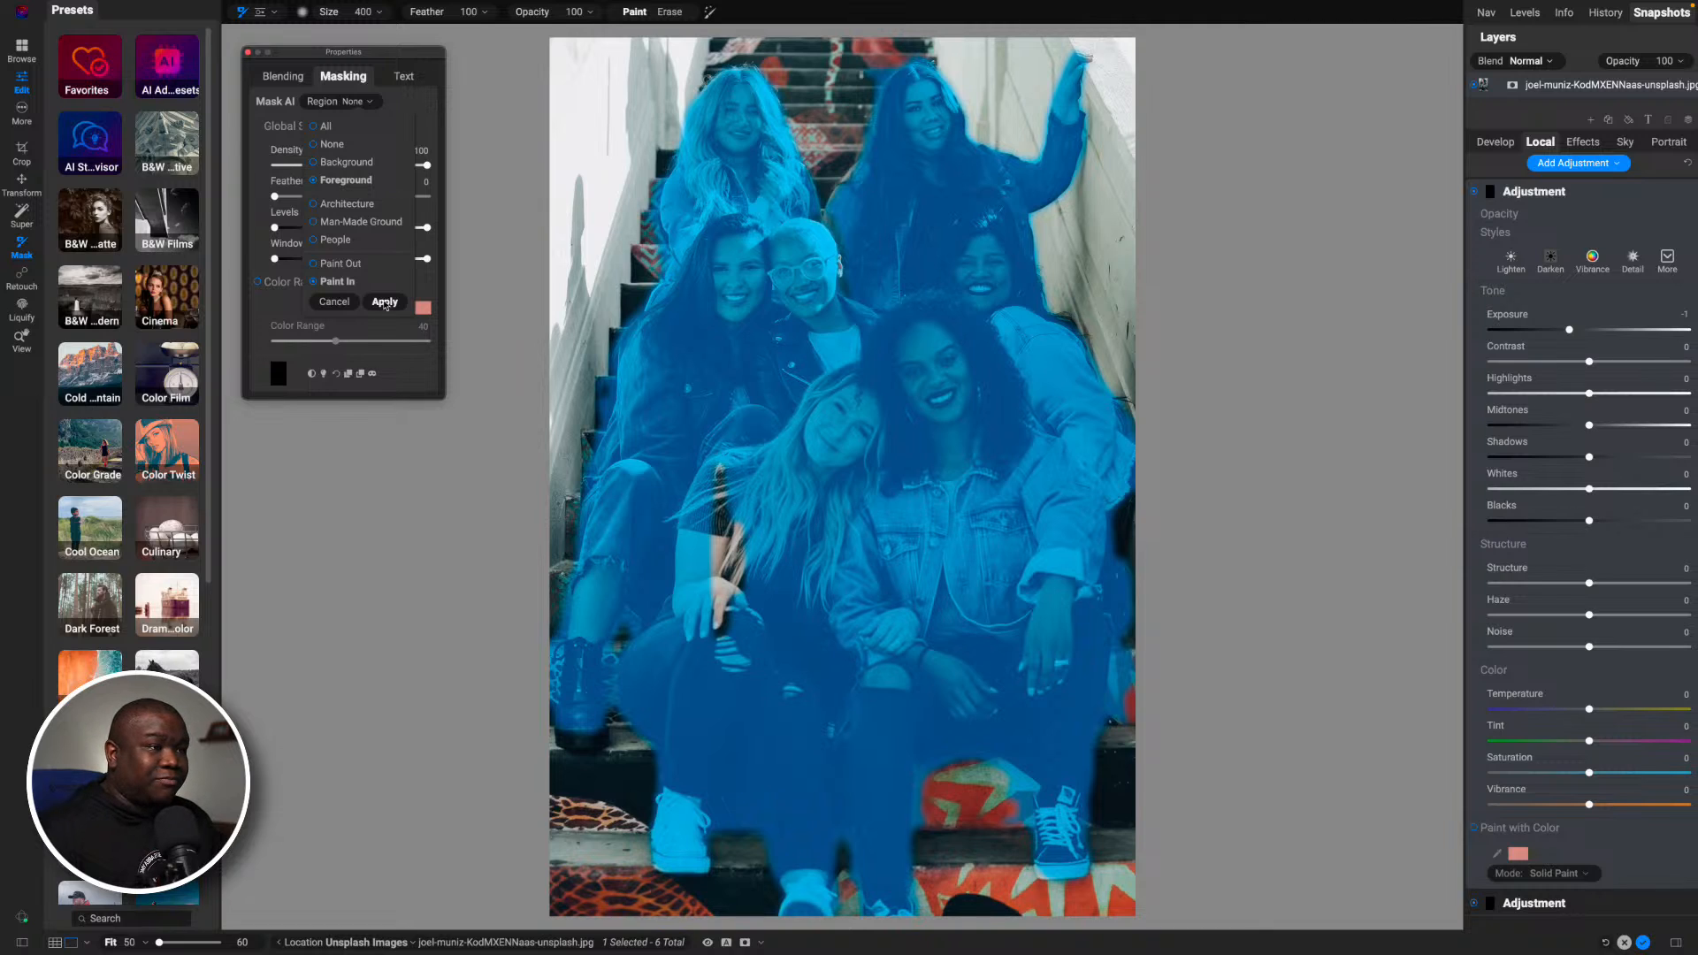
{"action": "left_click", "coordinate": [346, 265]}
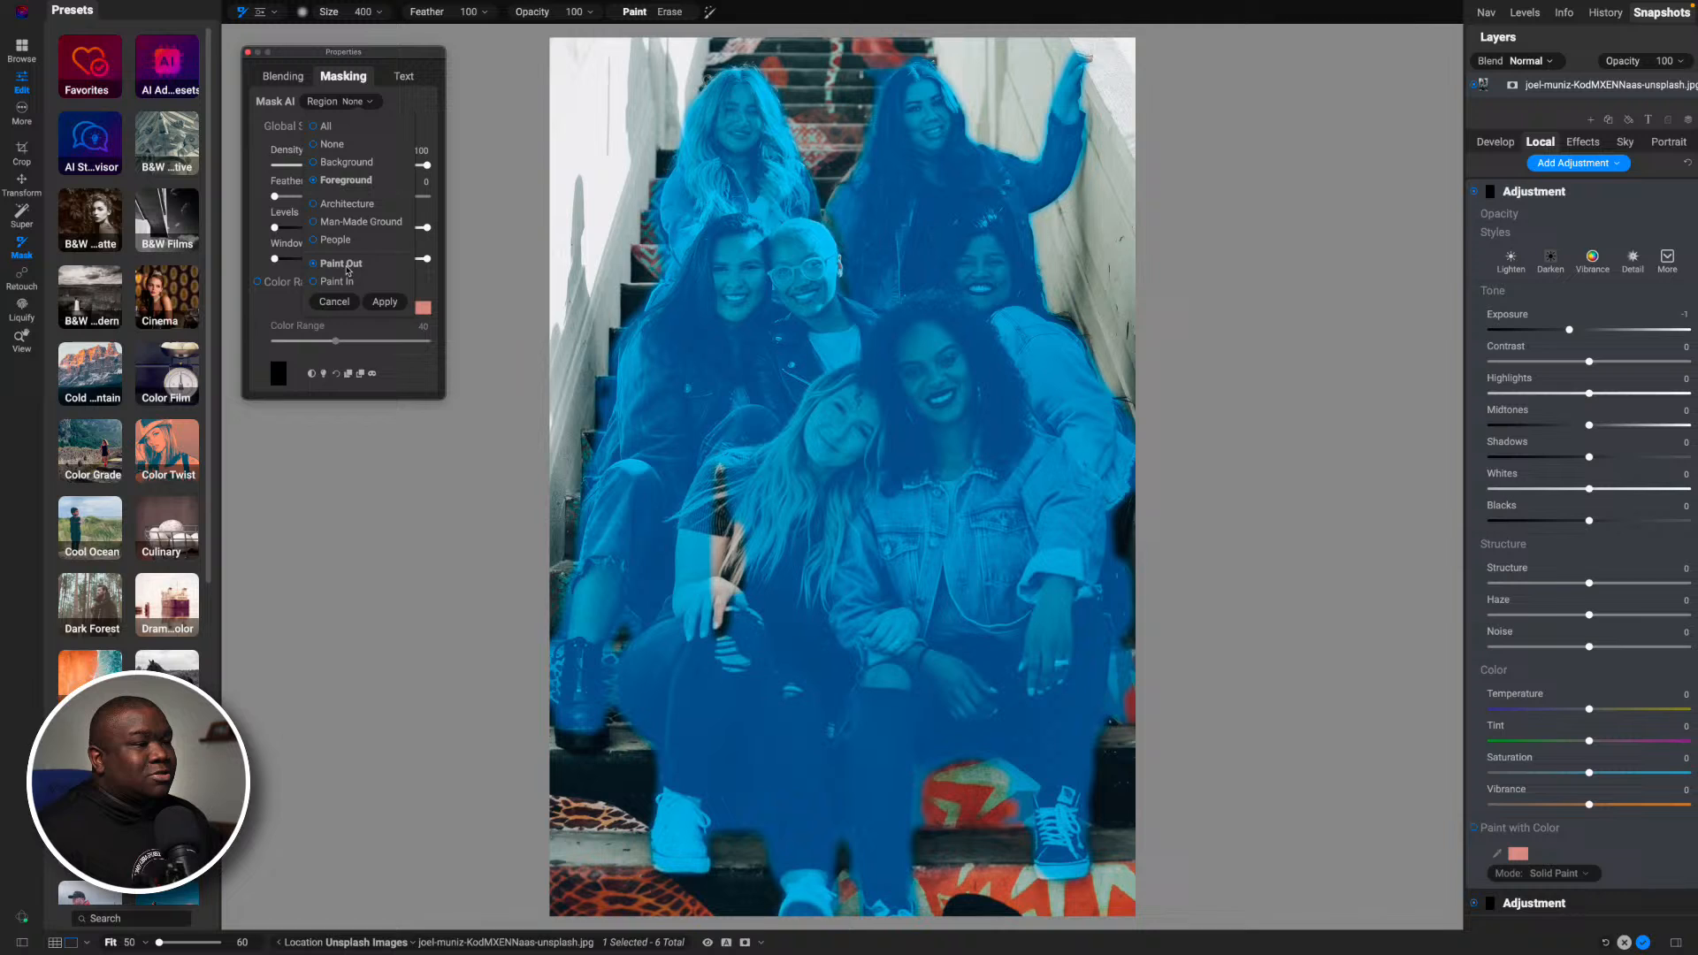
{"action": "left_click", "coordinate": [384, 302]}
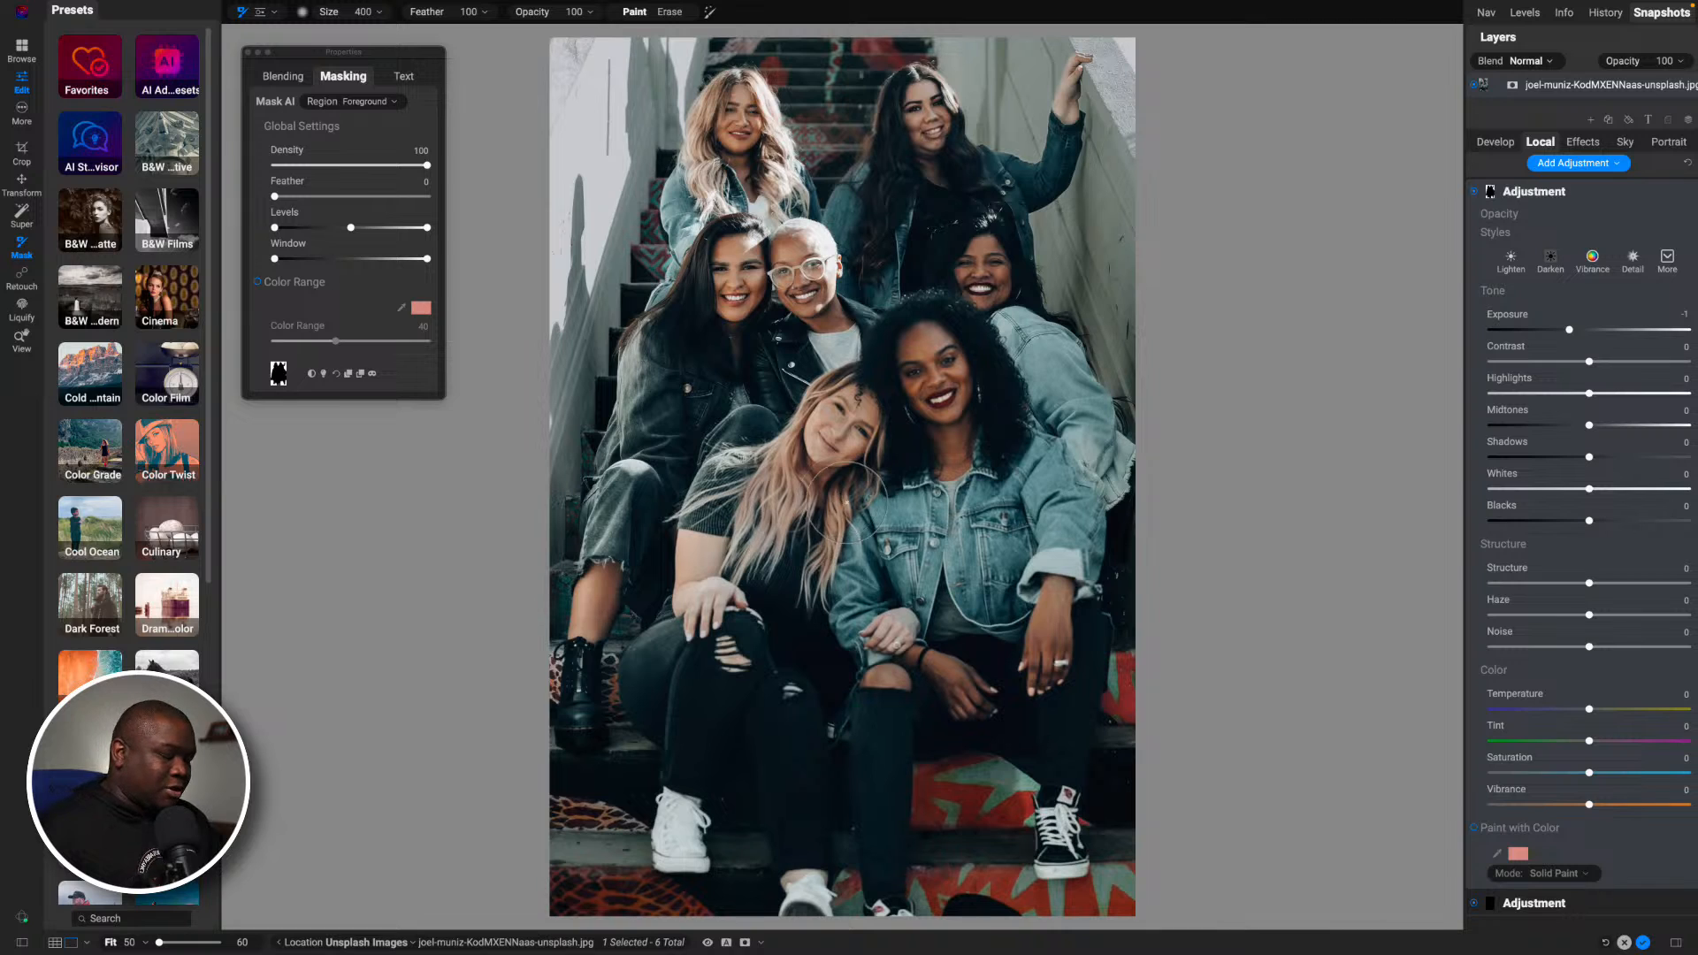
{"action": "key", "text": "o"}
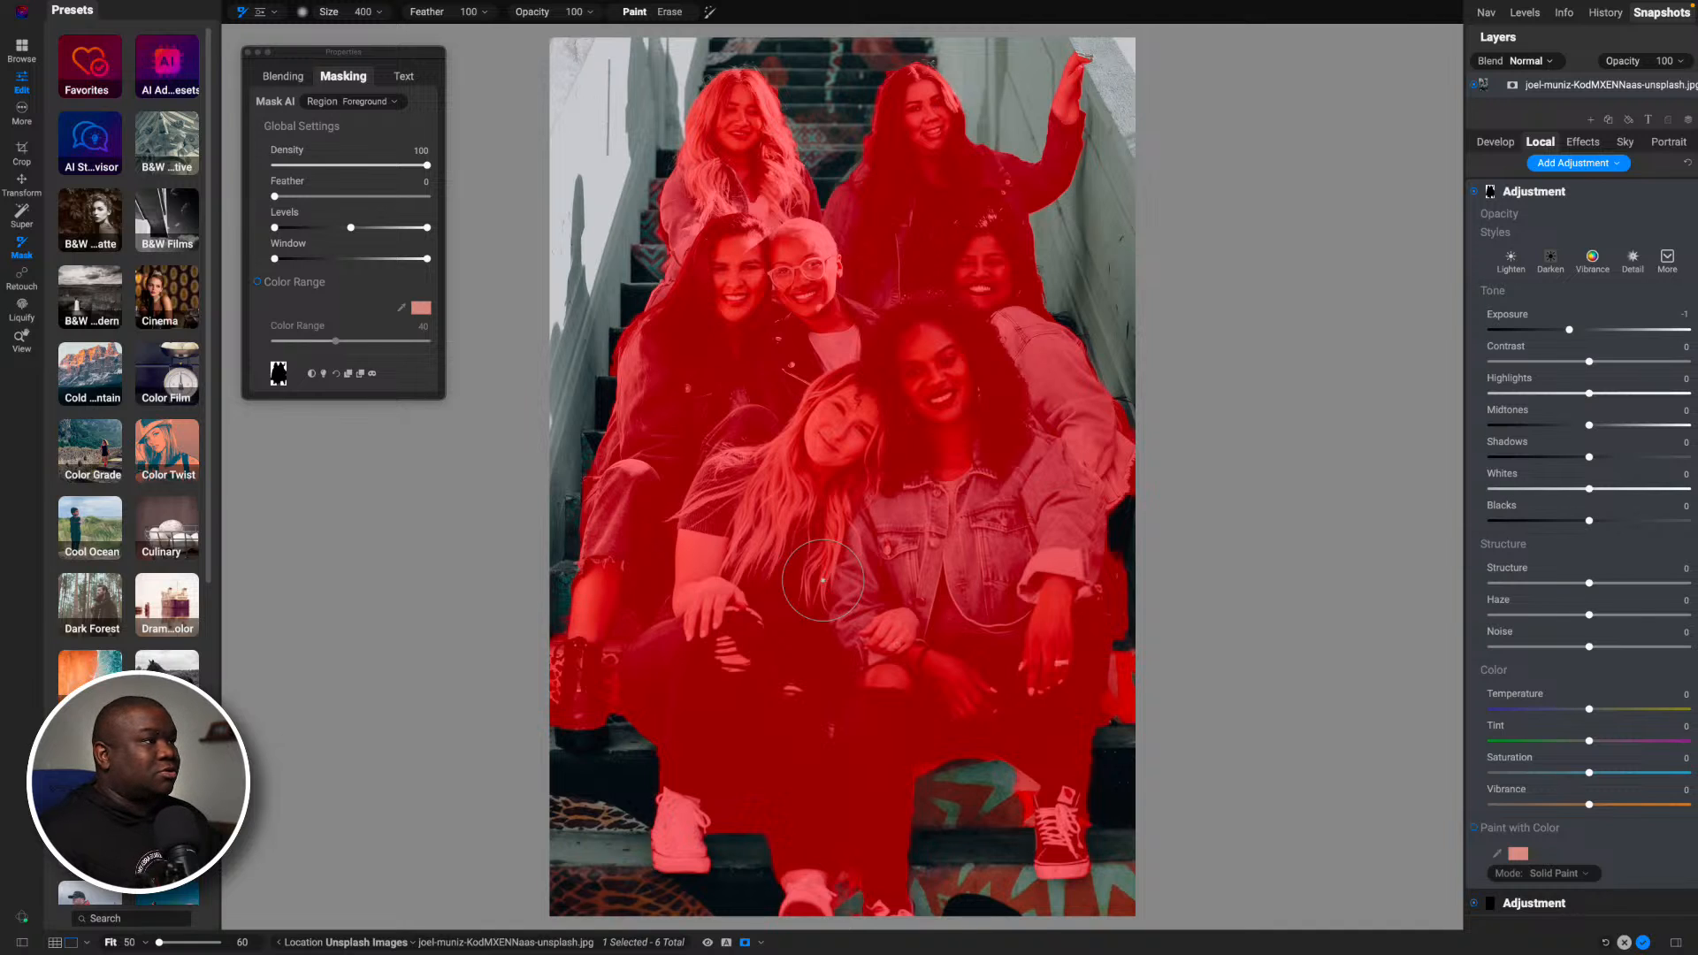
{"action": "key", "text": "o"}
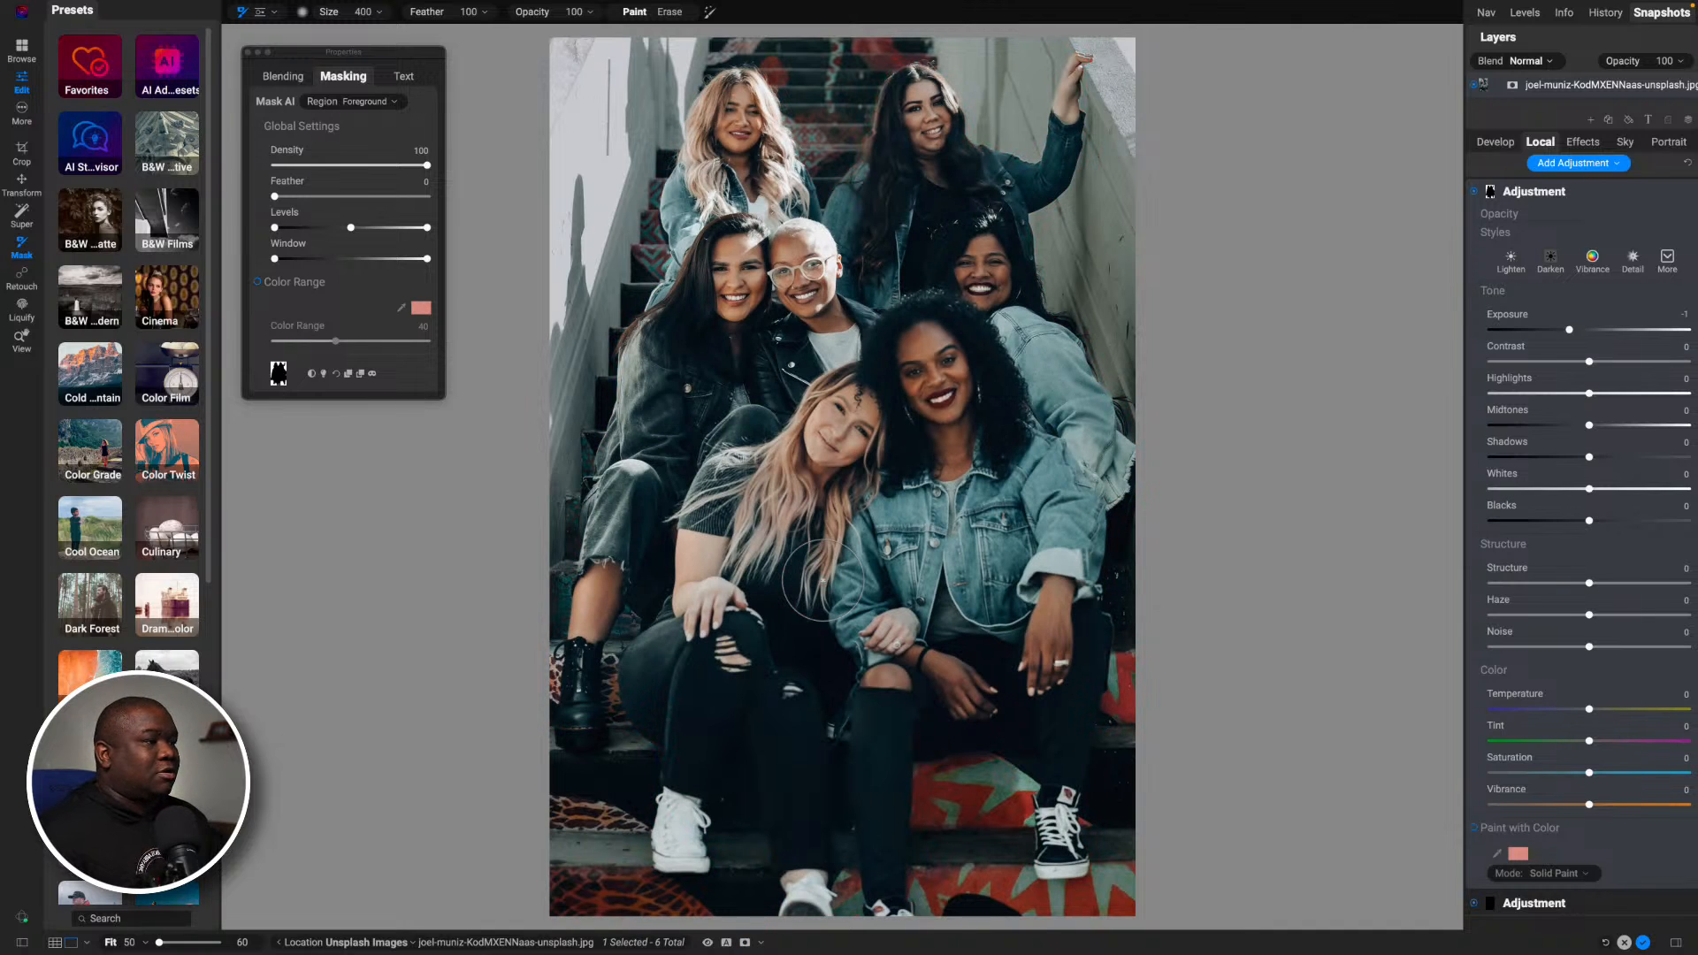
- Rename the first adjustment BG Dark and set its Blacks to -17, Exposure to -1.15 and Highlights to -7
{"action": "double_click", "coordinate": [1558, 198]}
{"action": "type", "text": "BG Dark"}
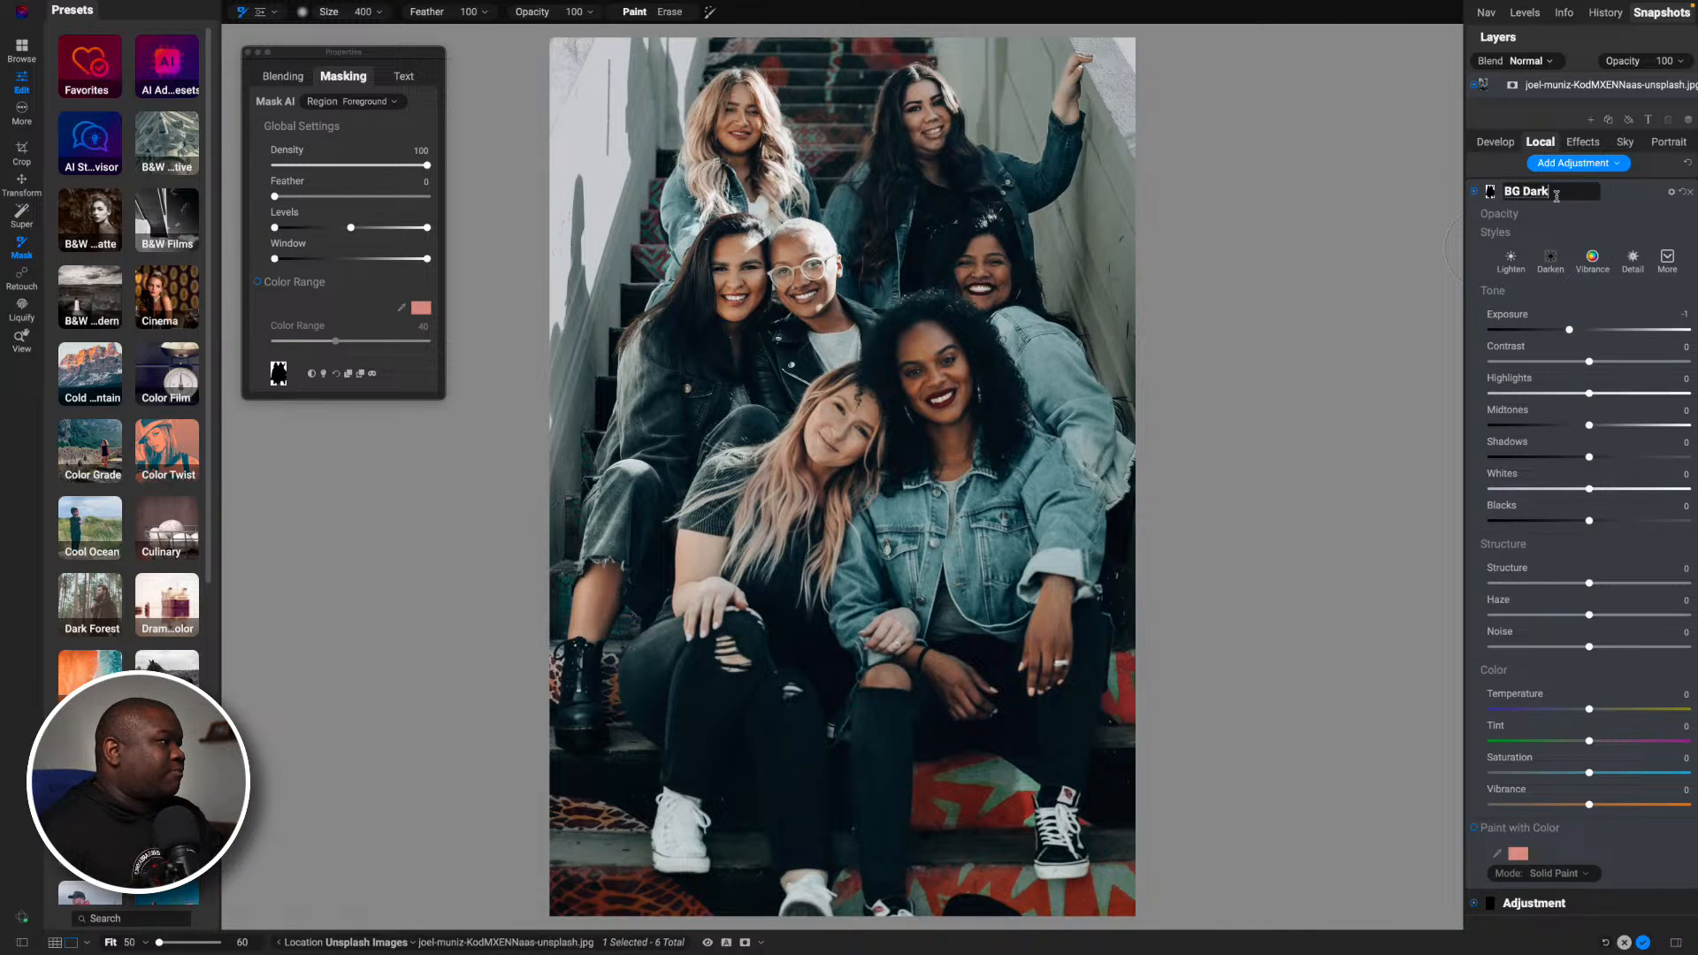
{"action": "key", "text": "Return"}
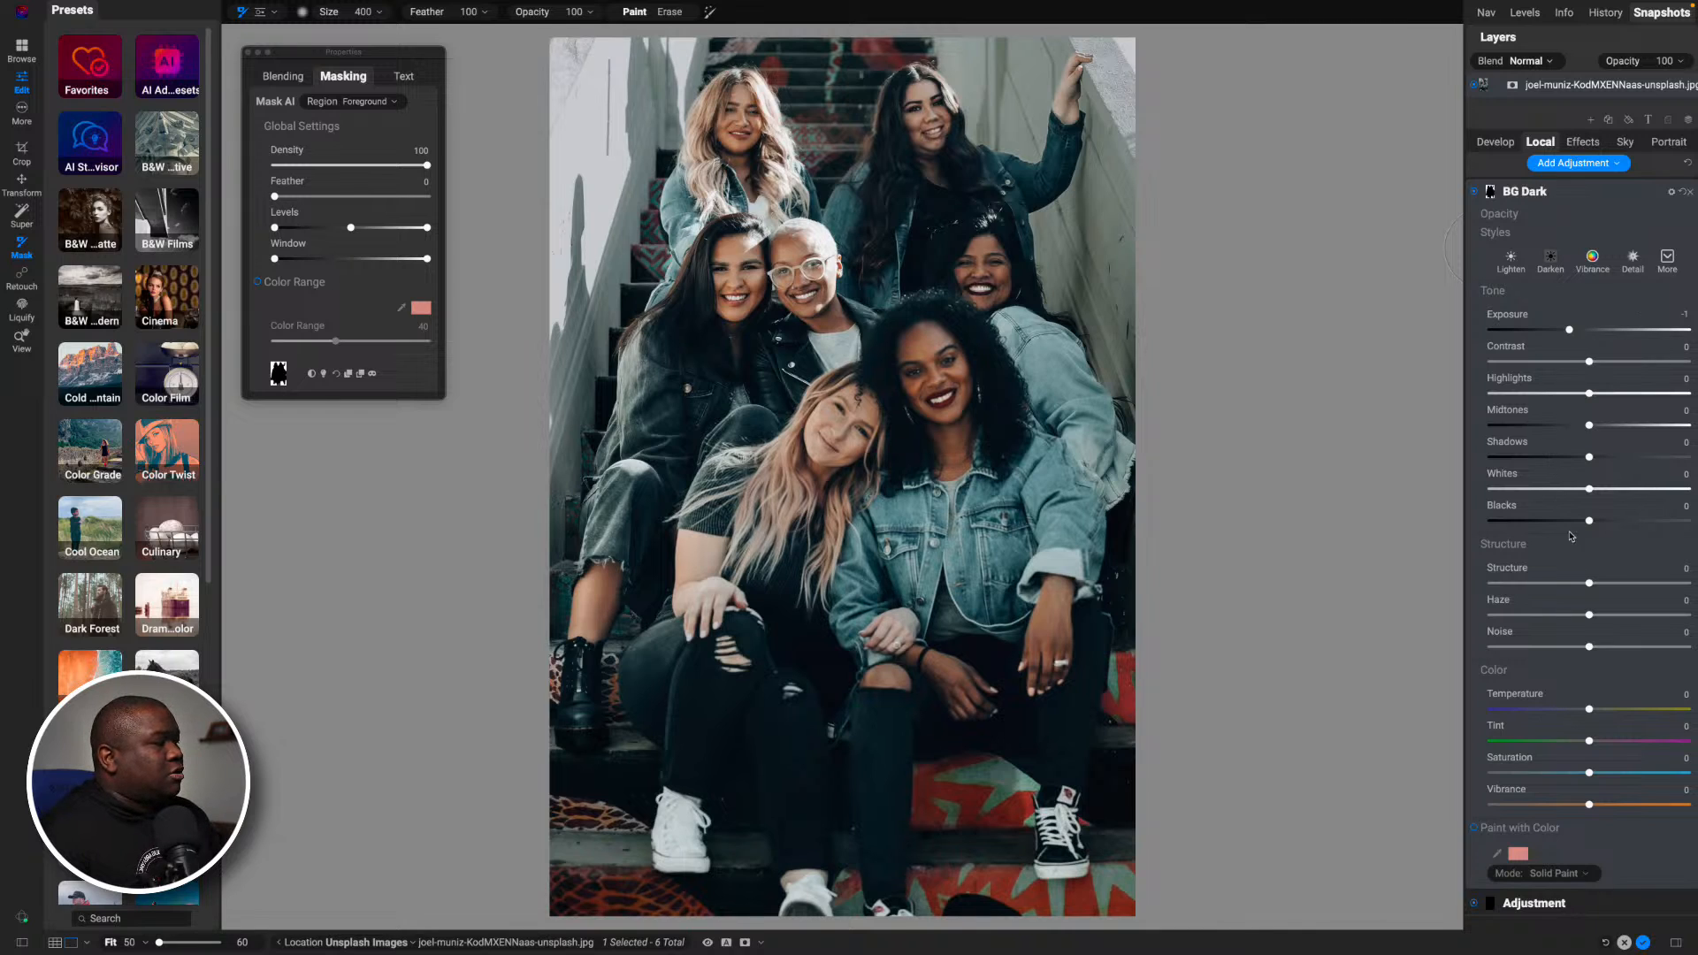
{"action": "mouse_move", "coordinate": [1589, 520]}
{"action": "left_mouse_down"}
{"action": "mouse_move", "coordinate": [1573, 528]}
{"action": "mouse_move", "coordinate": [1610, 523]}
{"action": "mouse_move", "coordinate": [1571, 524]}
{"action": "left_mouse_up"}
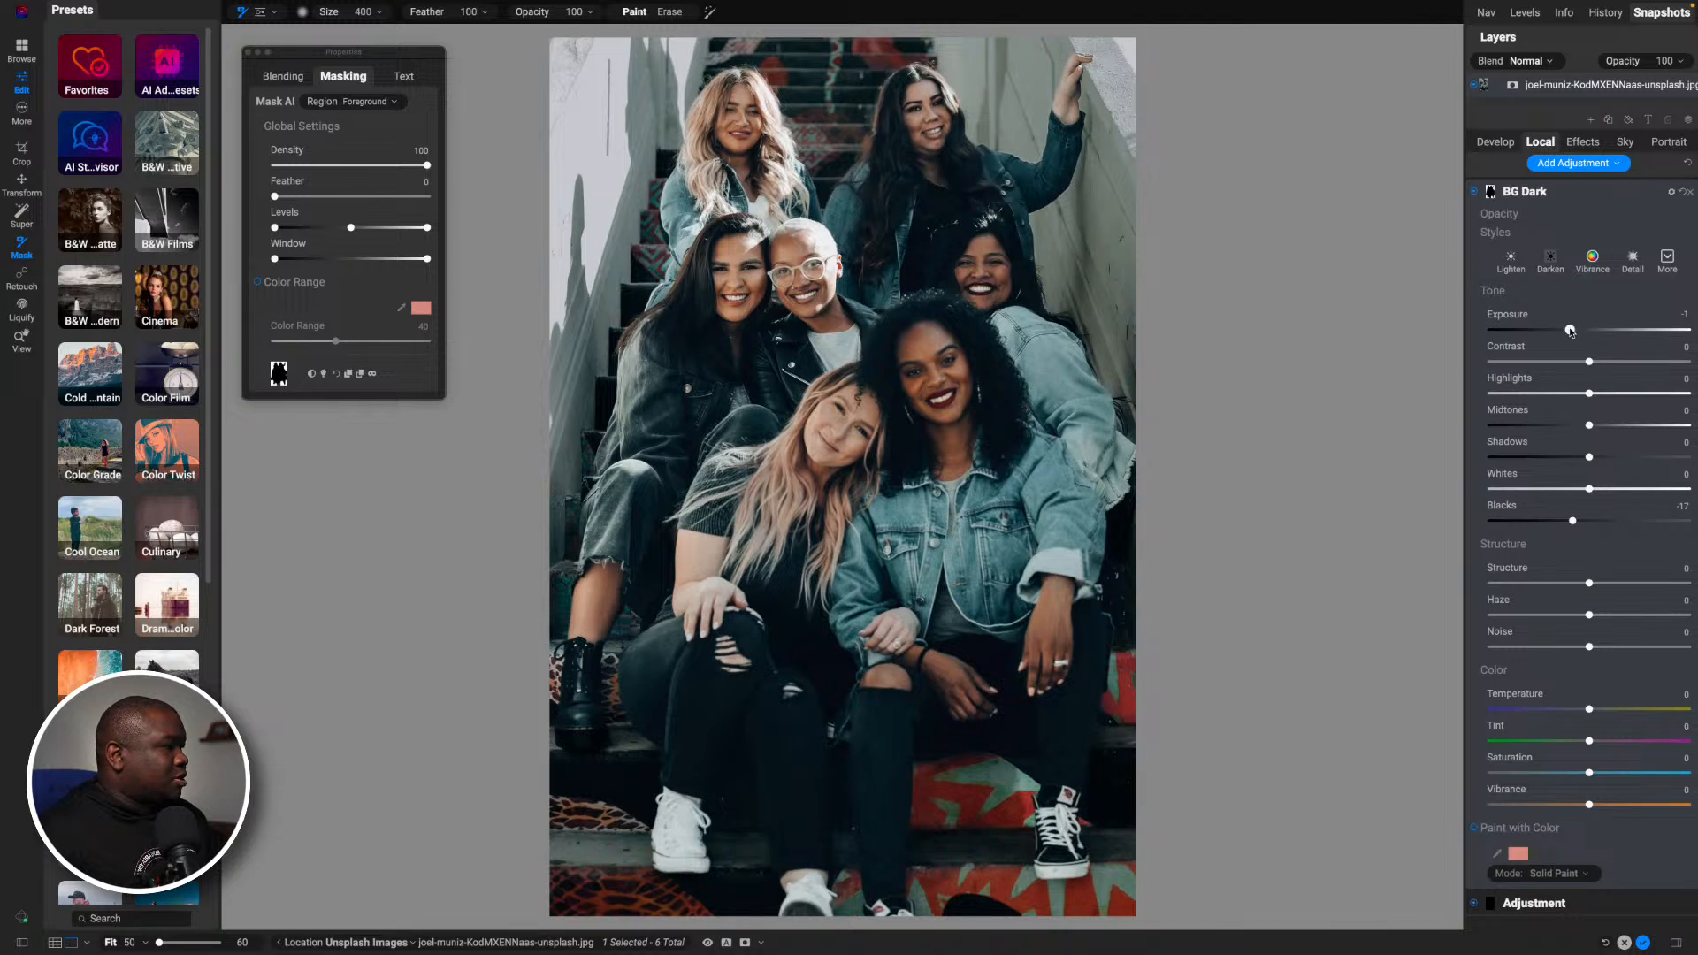
{"action": "left_click_drag", "start_coordinate": [1567, 329], "coordinate": [1567, 332]}
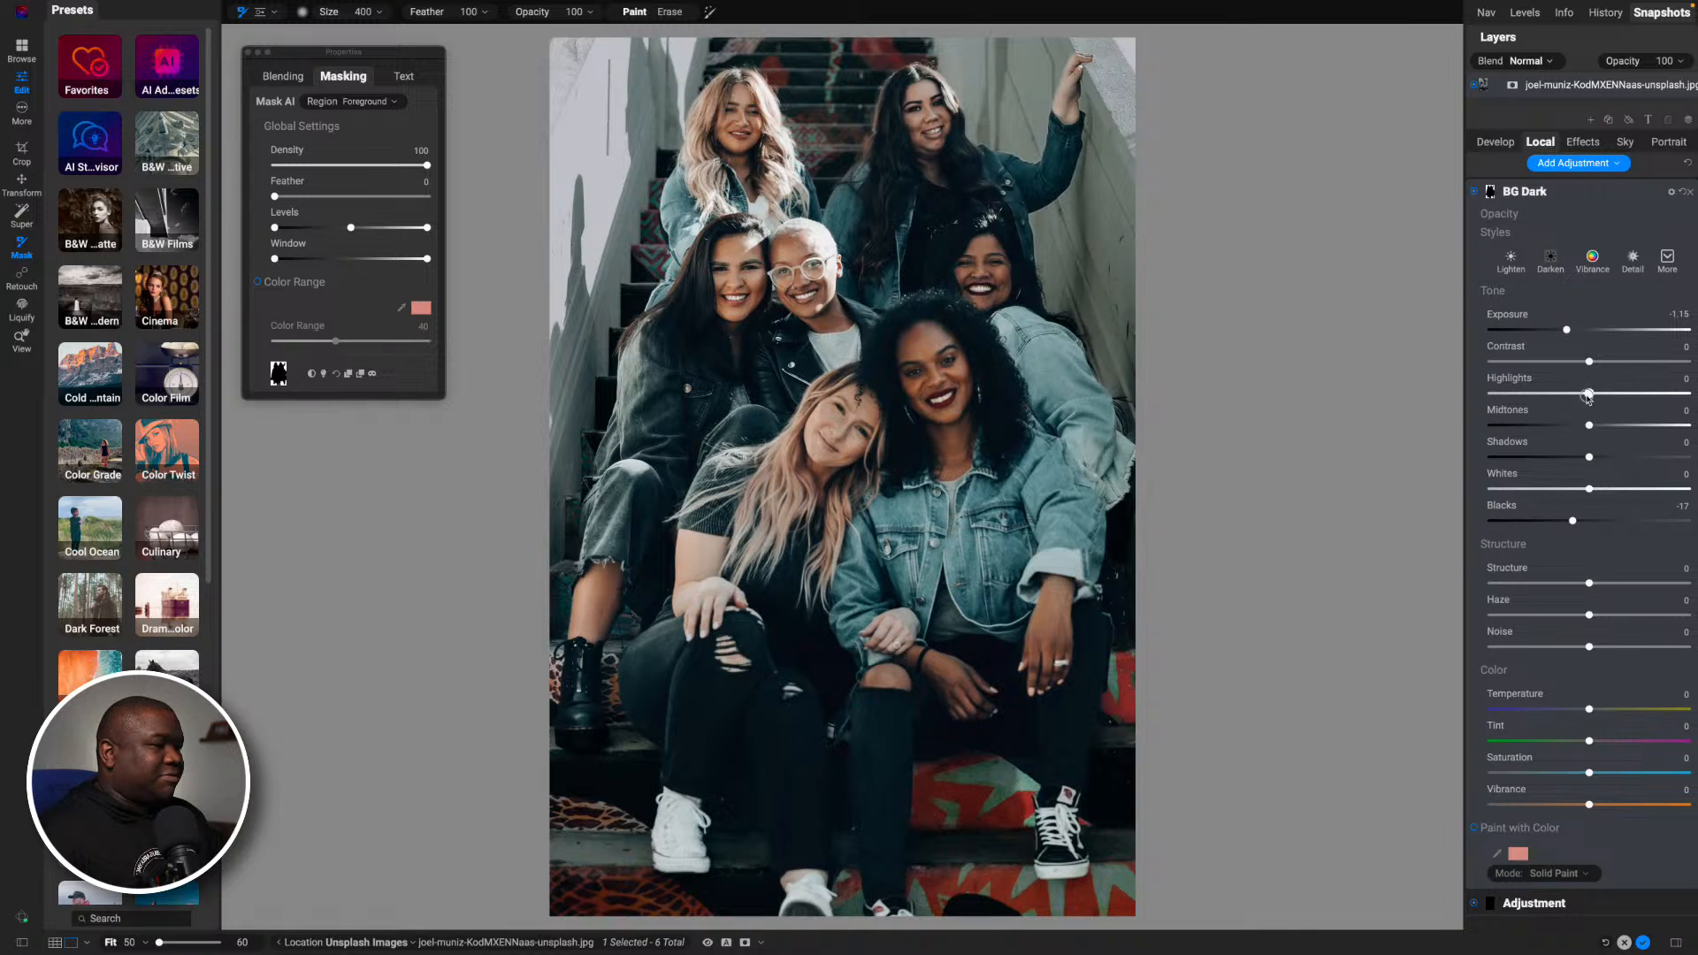
{"action": "mouse_move", "coordinate": [1589, 393]}
{"action": "left_mouse_down"}
{"action": "mouse_move", "coordinate": [1550, 395]}
{"action": "mouse_move", "coordinate": [1581, 393]}
{"action": "left_mouse_up"}
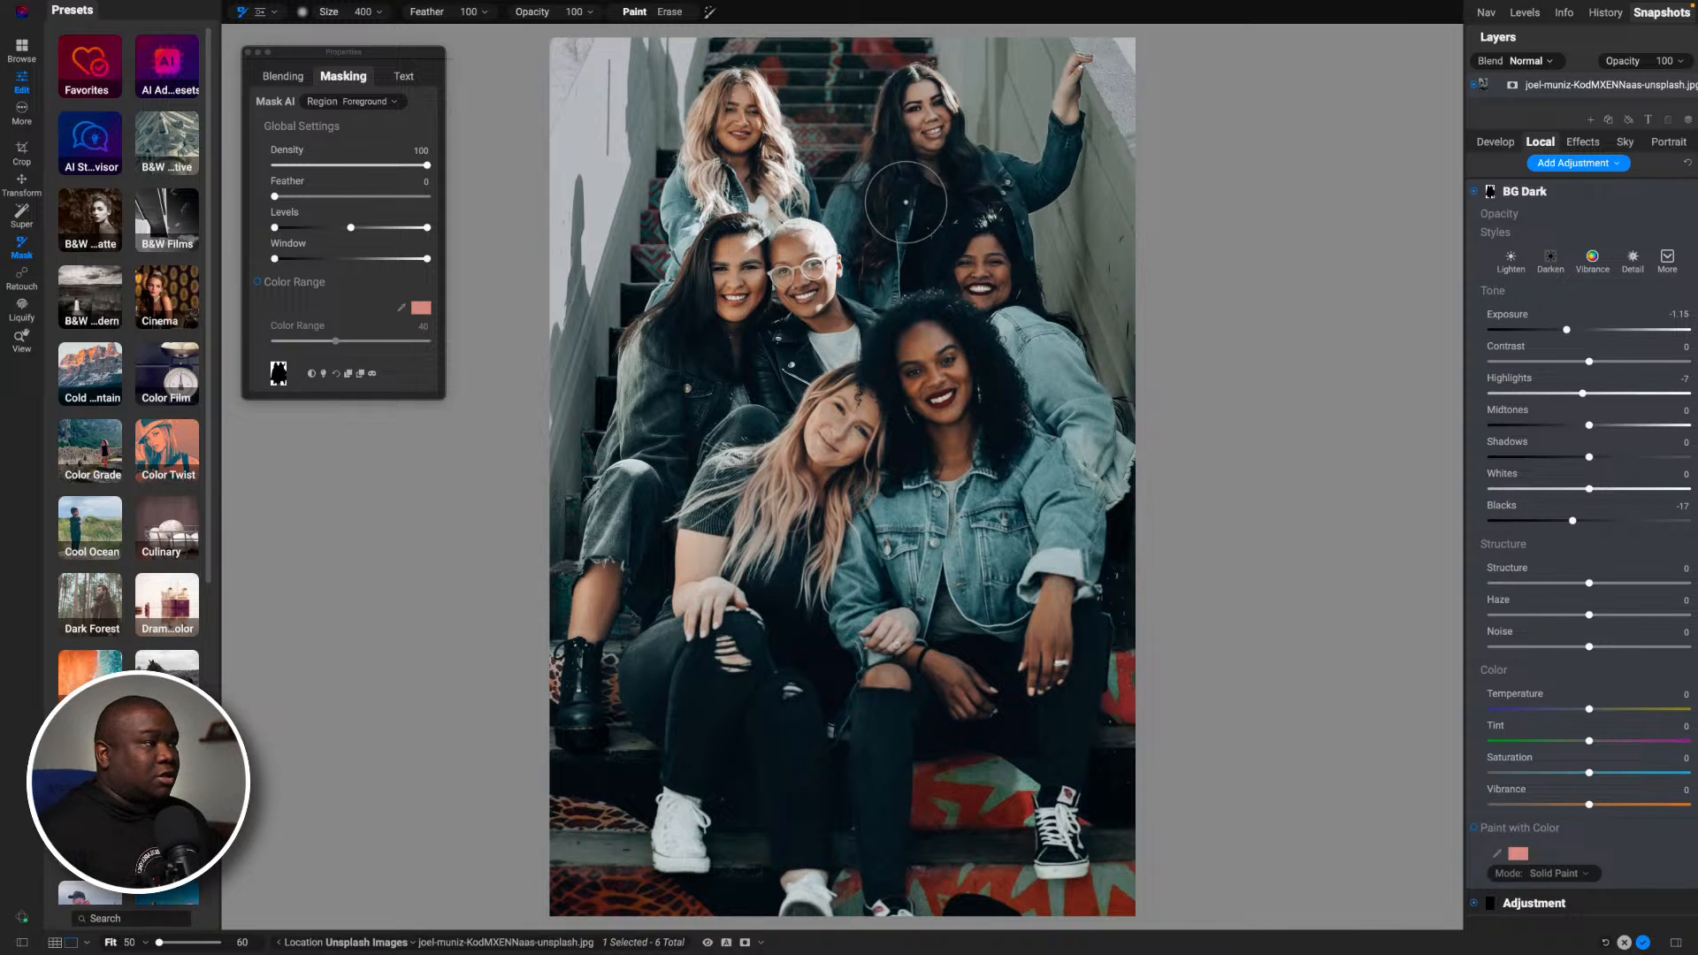
- Feather the BG Dark mask to 27 while viewing it in grayscale and set the adjustment's Exposure to -0.8
{"action": "key", "text": "o"}
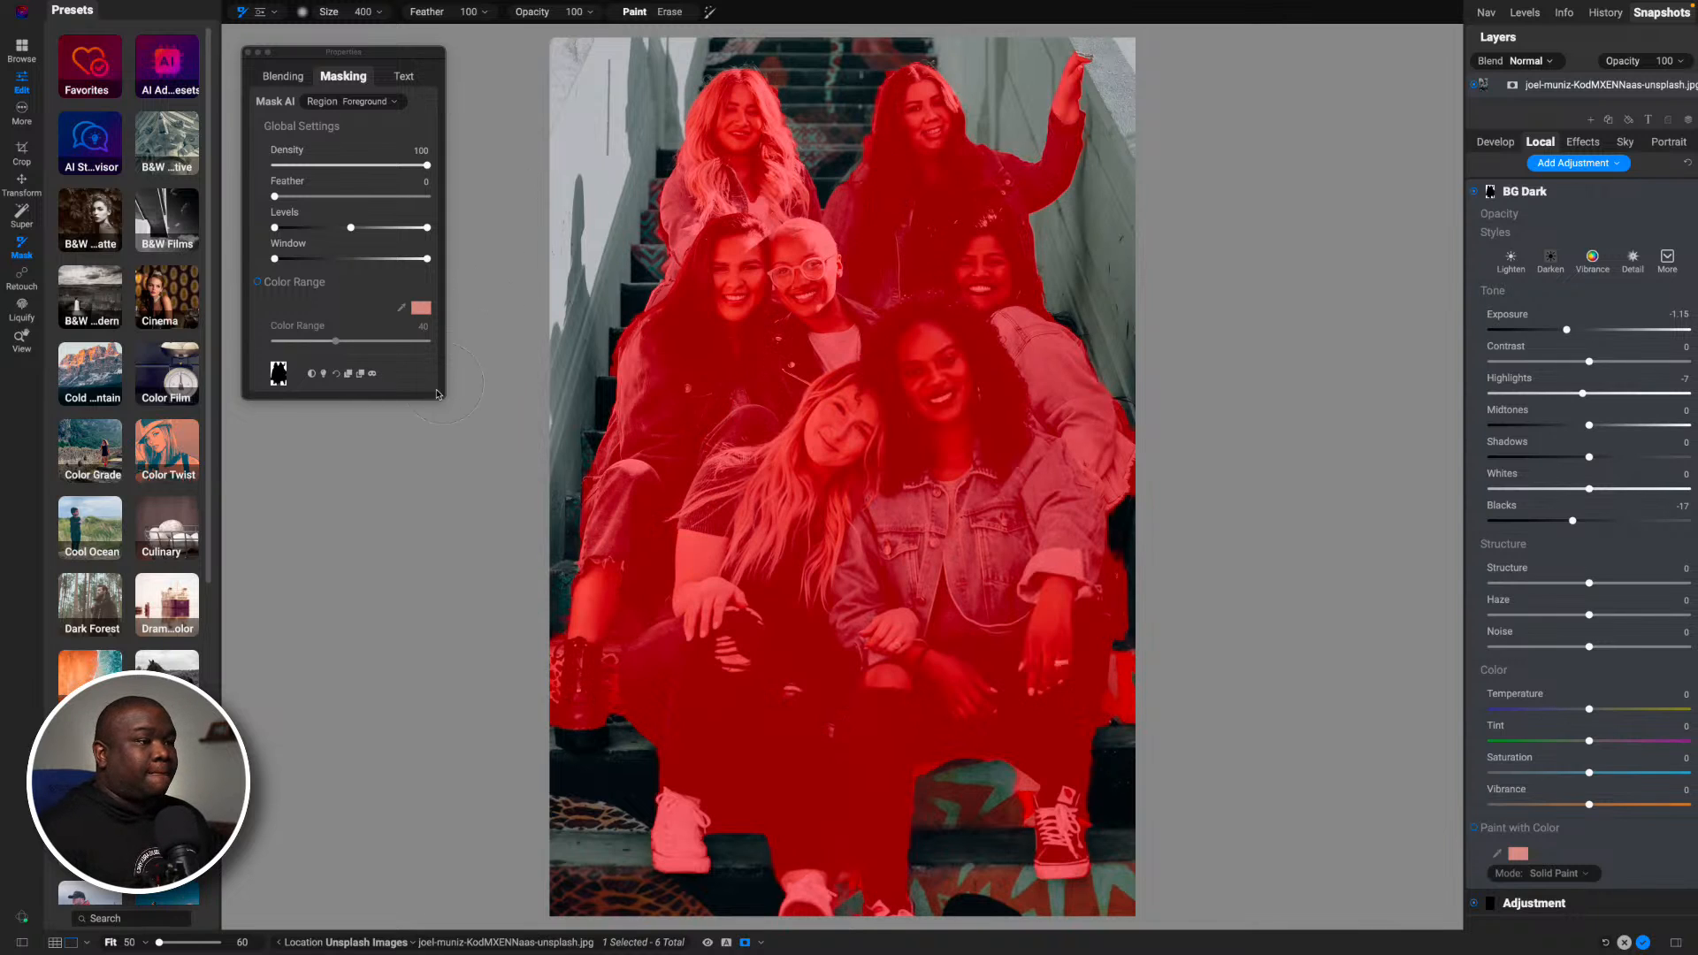
{"action": "left_click", "coordinate": [761, 943]}
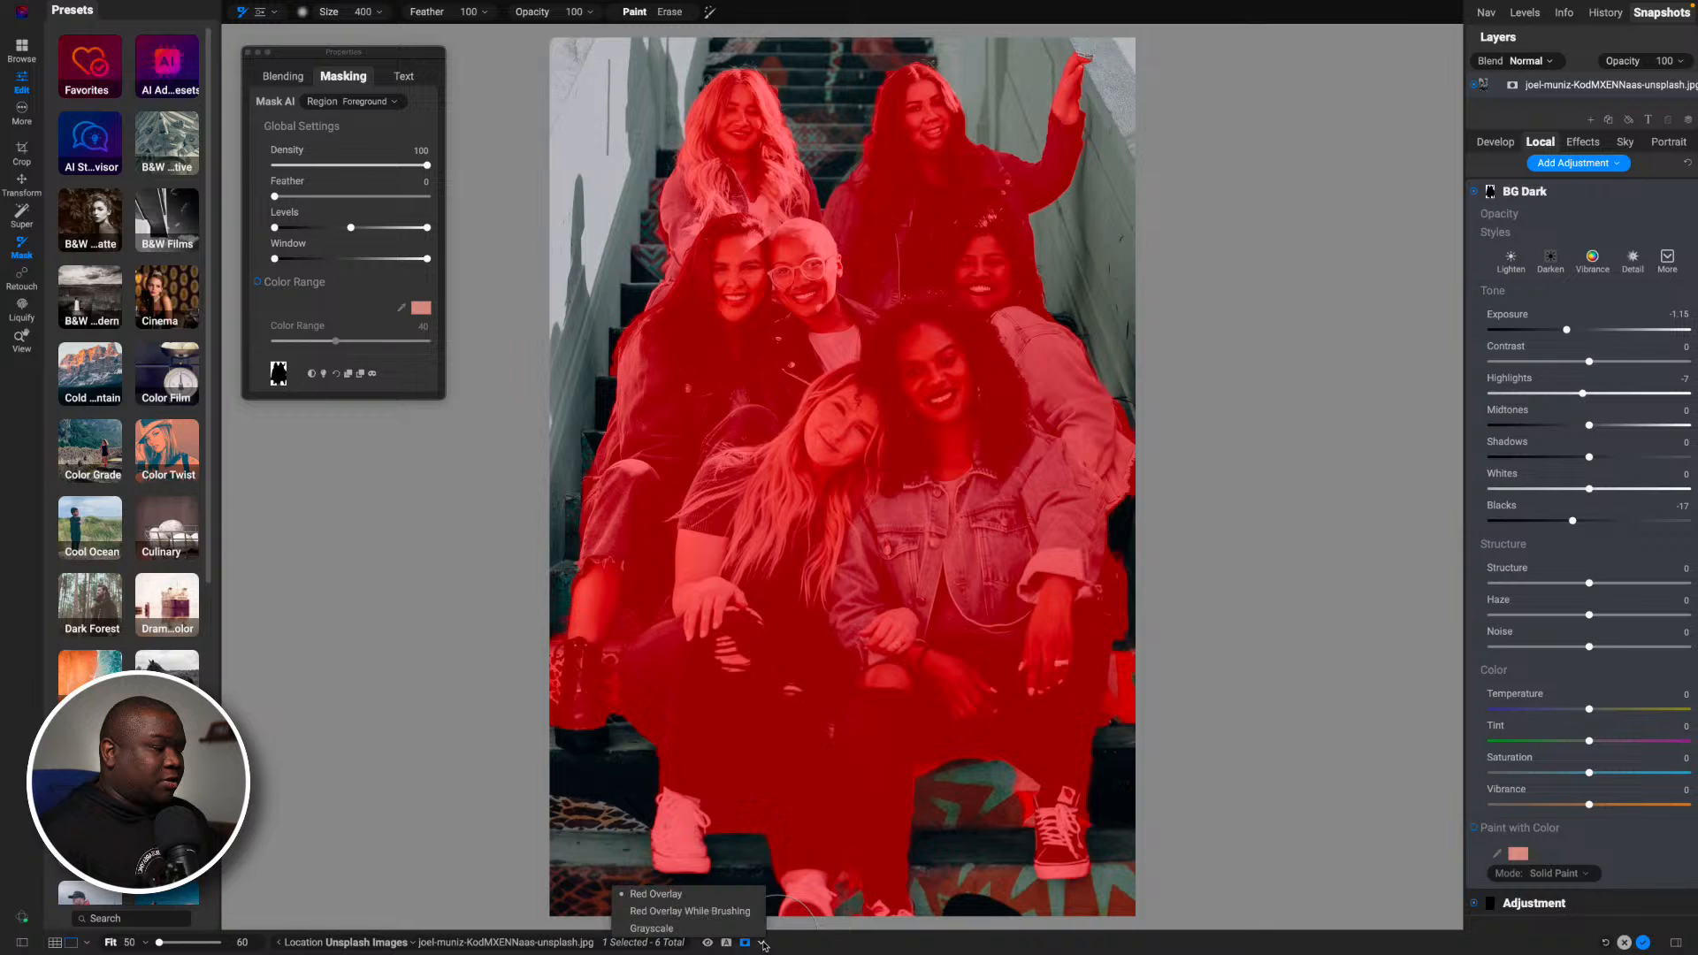
{"action": "left_click", "coordinate": [653, 928]}
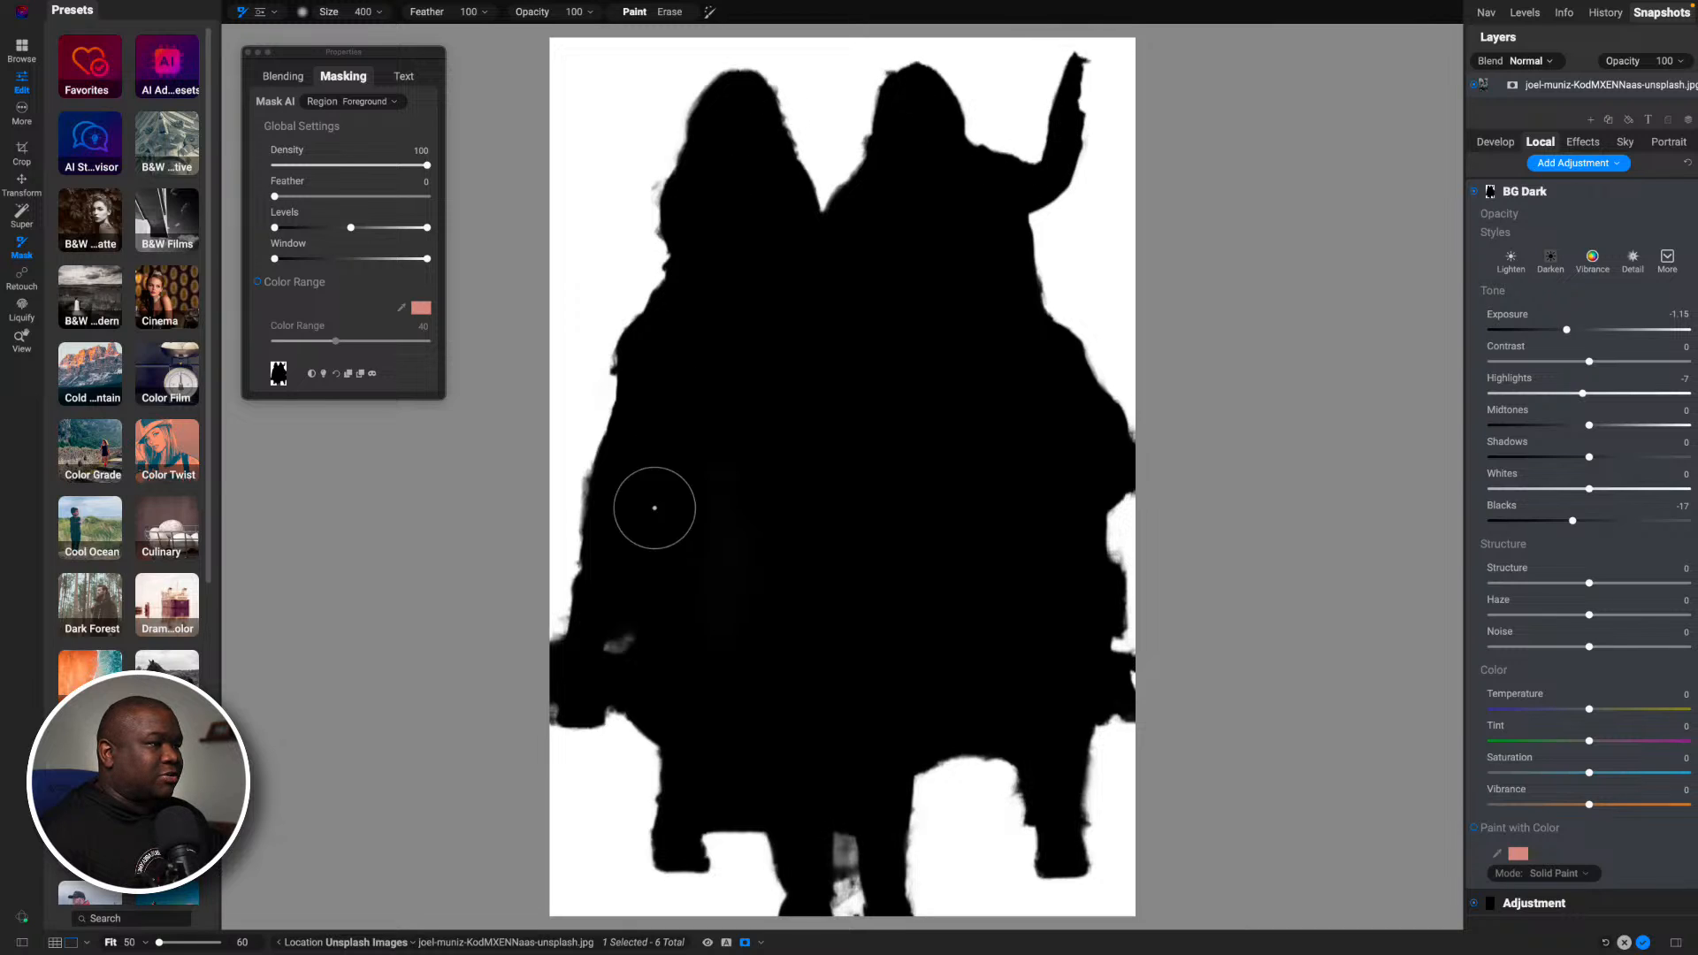
{"action": "left_click_drag", "start_coordinate": [275, 195], "coordinate": [316, 199]}
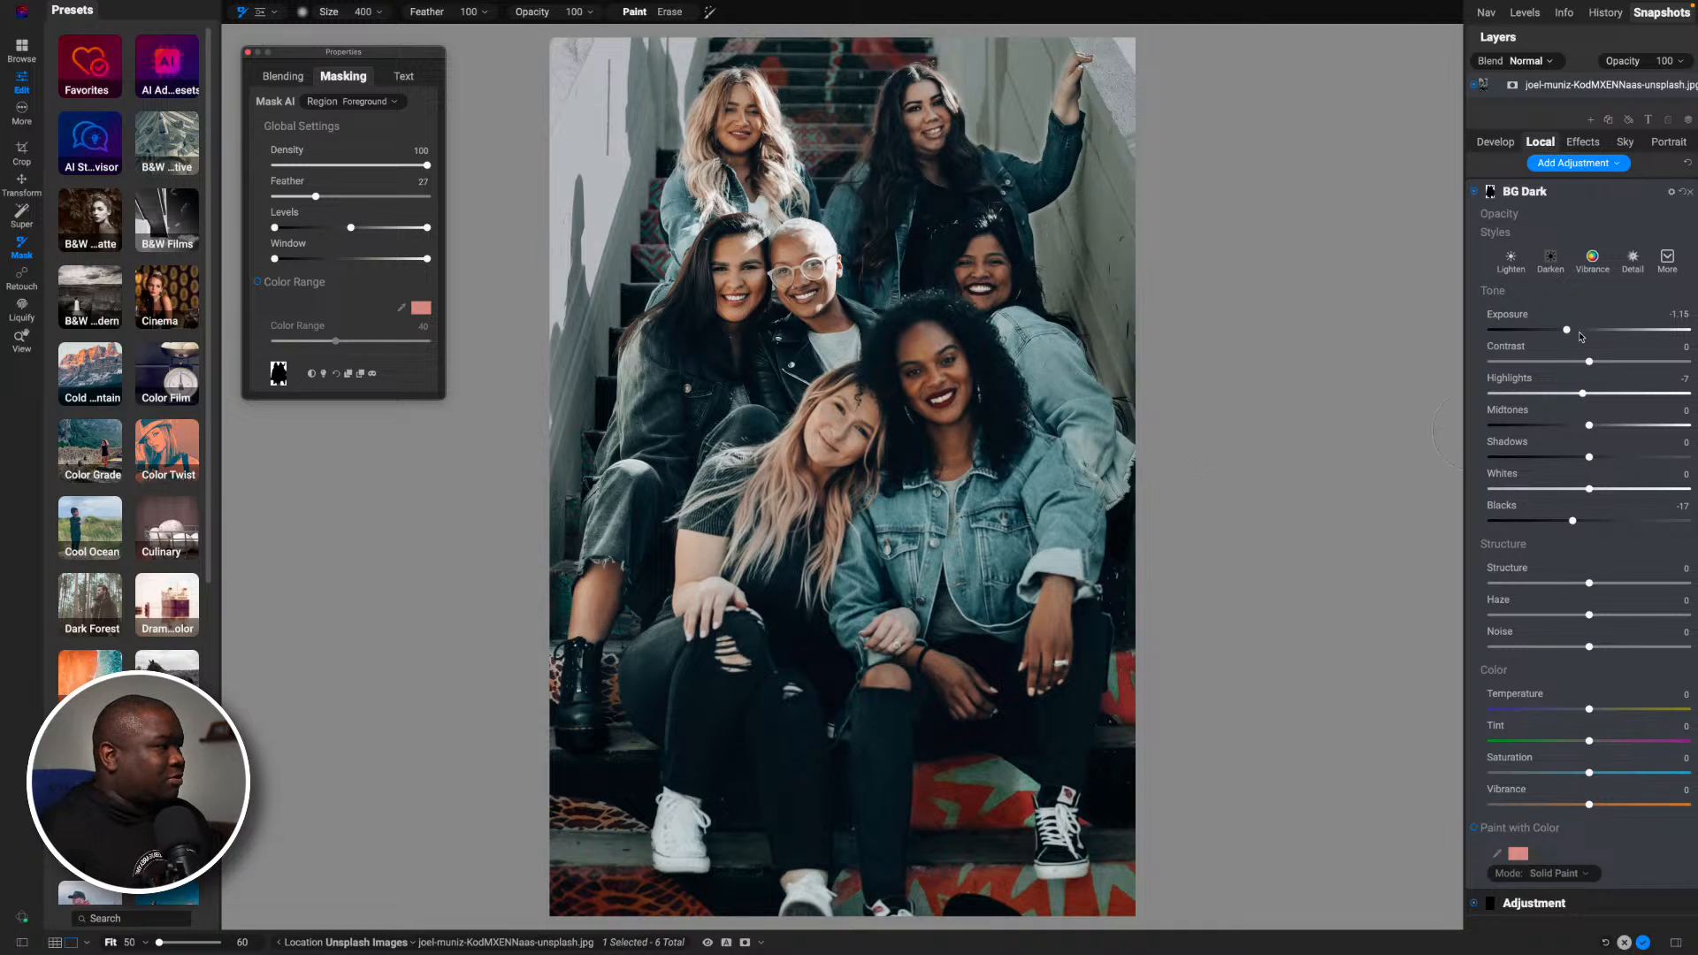
{"action": "left_click_drag", "start_coordinate": [1567, 330], "coordinate": [1574, 331]}
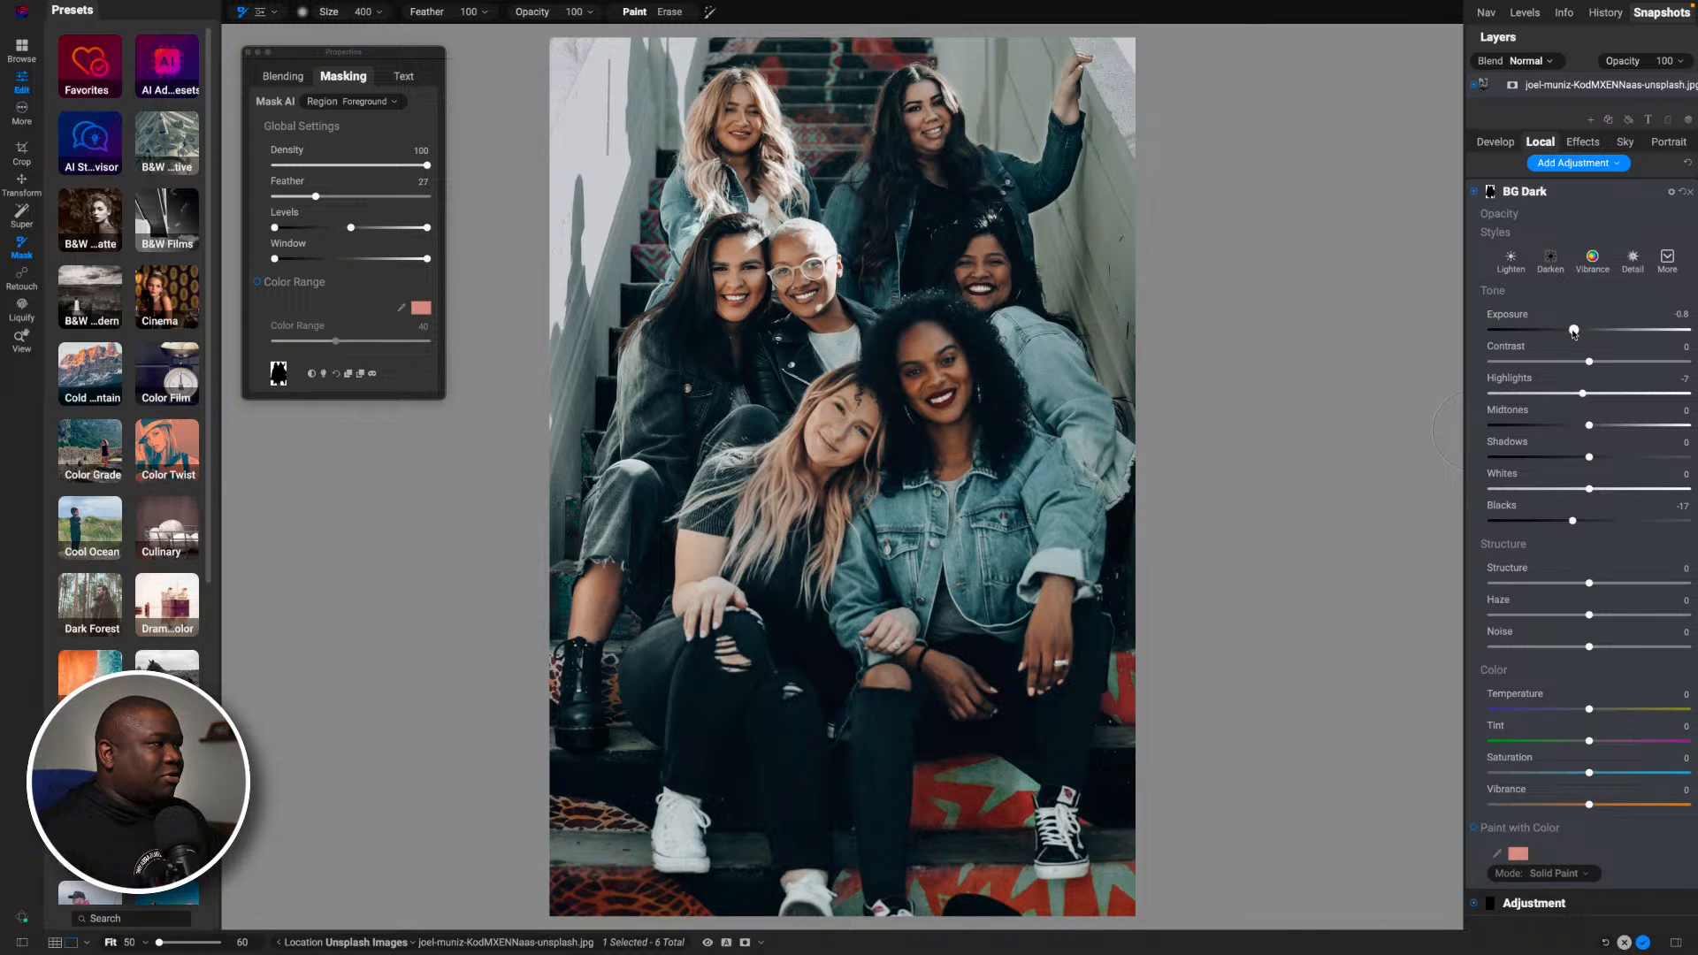
- Set the BG Dark adjustment's Highlights to -1 and delete the unused second adjustment
{"action": "left_click_drag", "start_coordinate": [1582, 392], "coordinate": [1590, 394]}
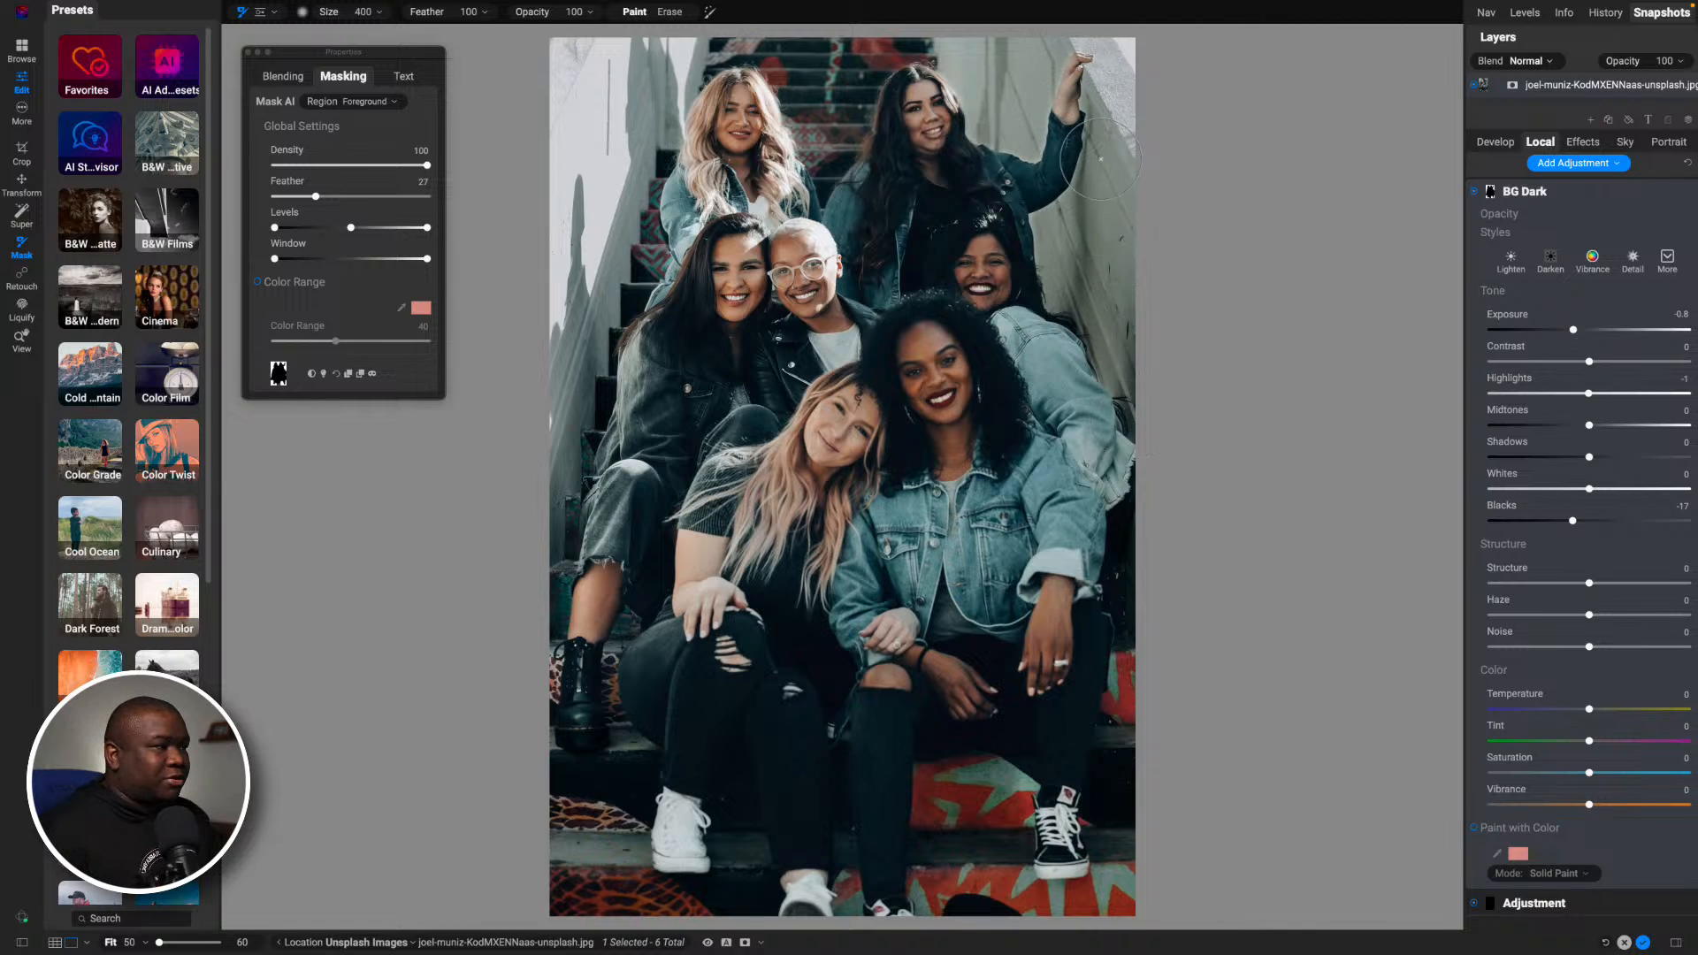
{"action": "left_click", "coordinate": [1568, 195]}
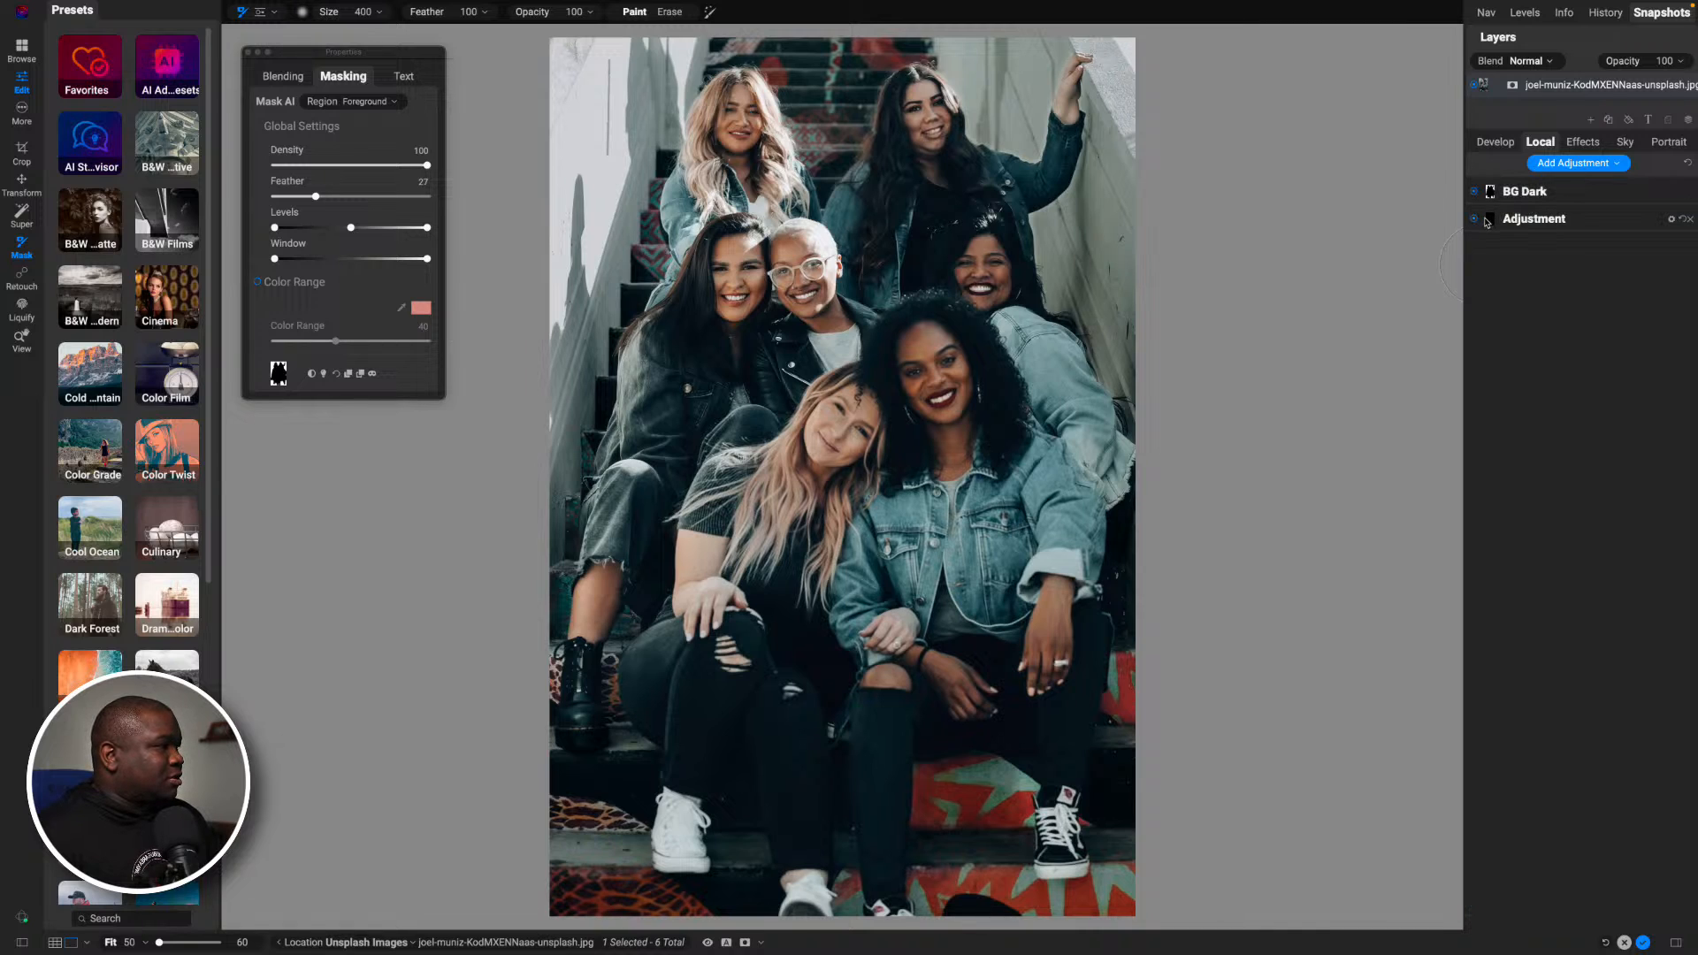
{"action": "left_click", "coordinate": [1688, 218]}
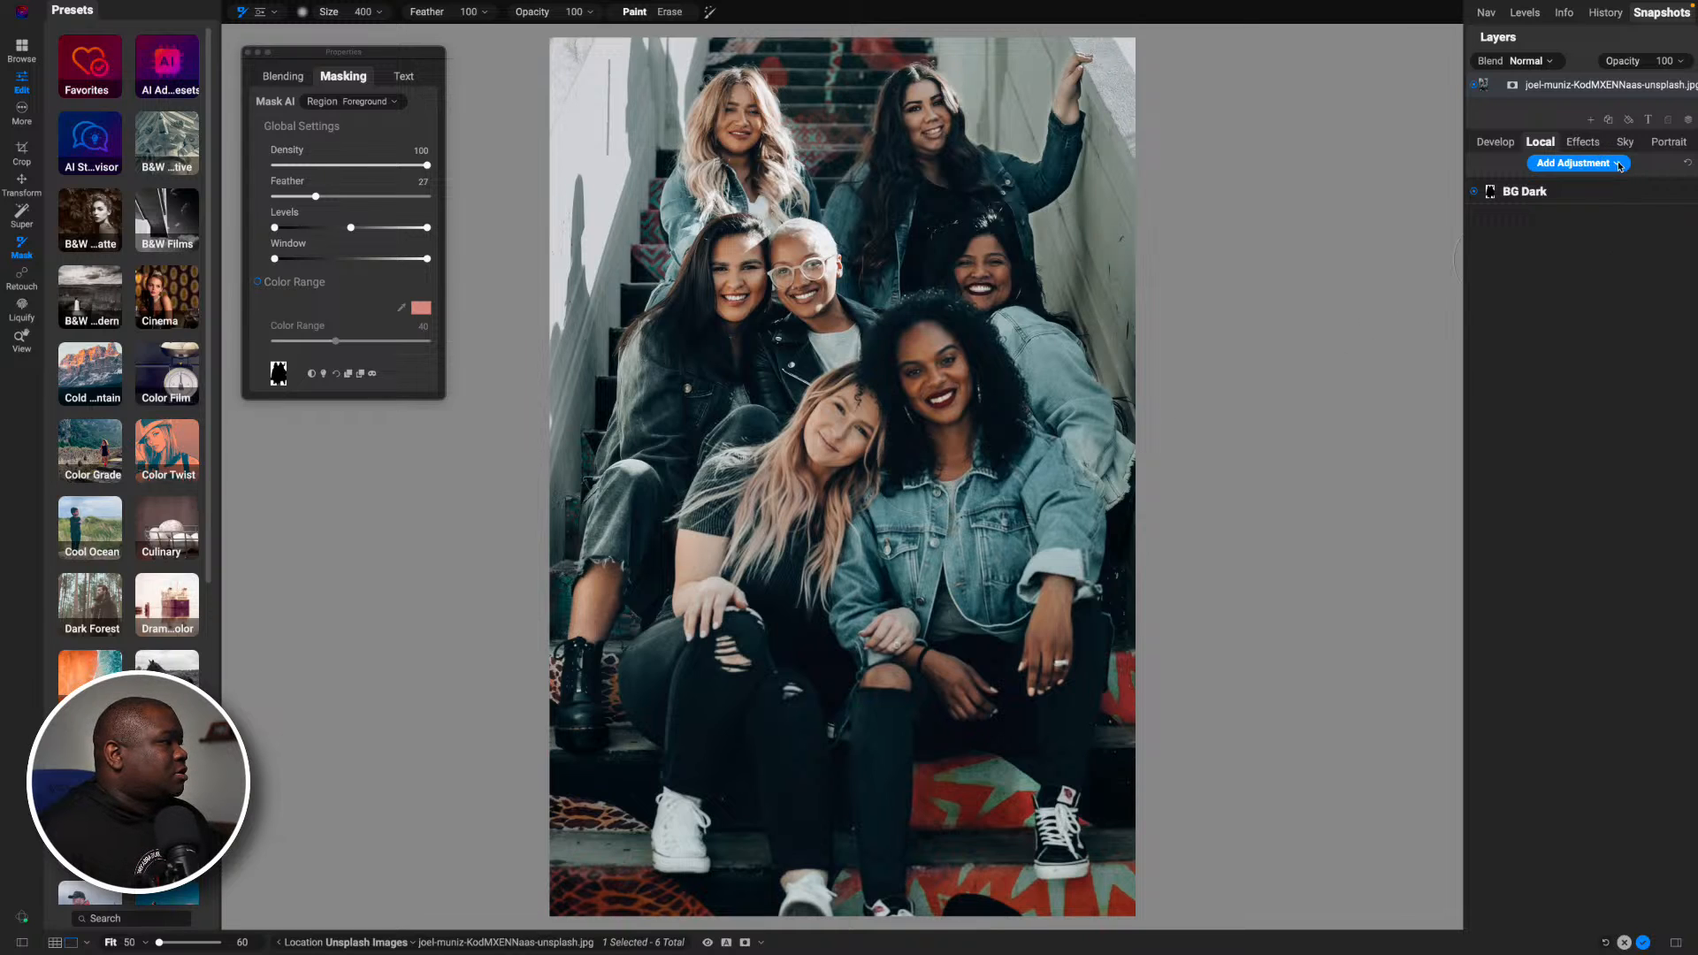
- Add a Curves filter in Effects and use Mask AI to paint the Foreground region into its mask
{"action": "left_click", "coordinate": [1583, 141]}
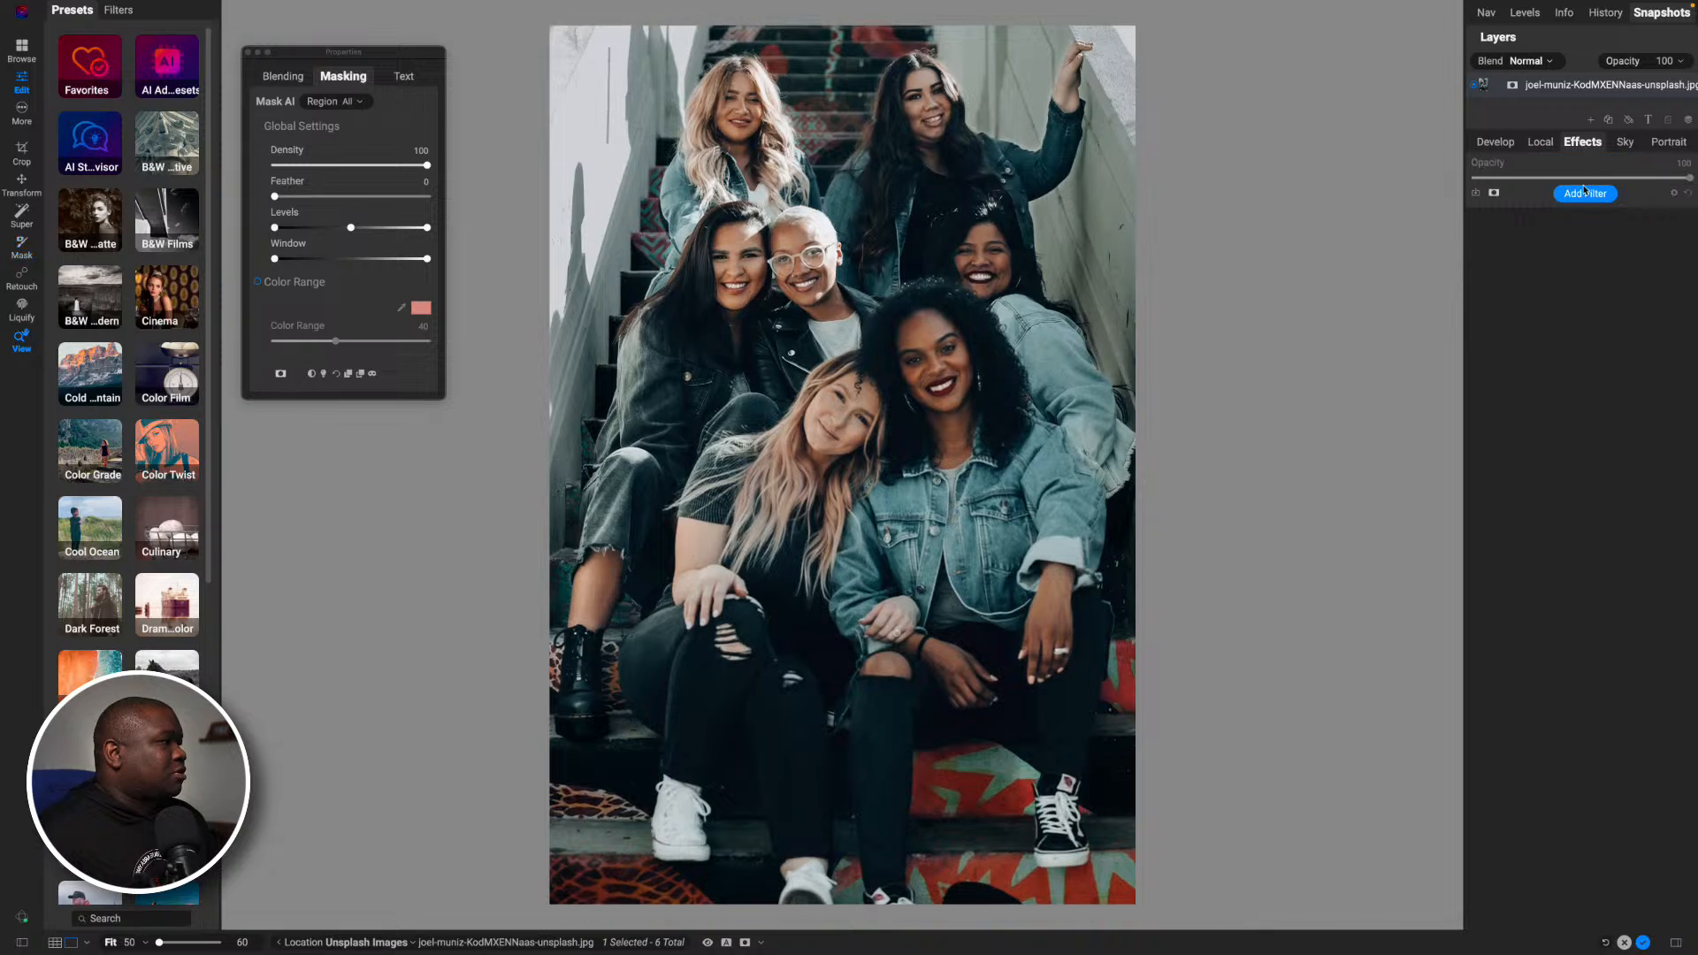
{"action": "left_click", "coordinate": [1583, 195]}
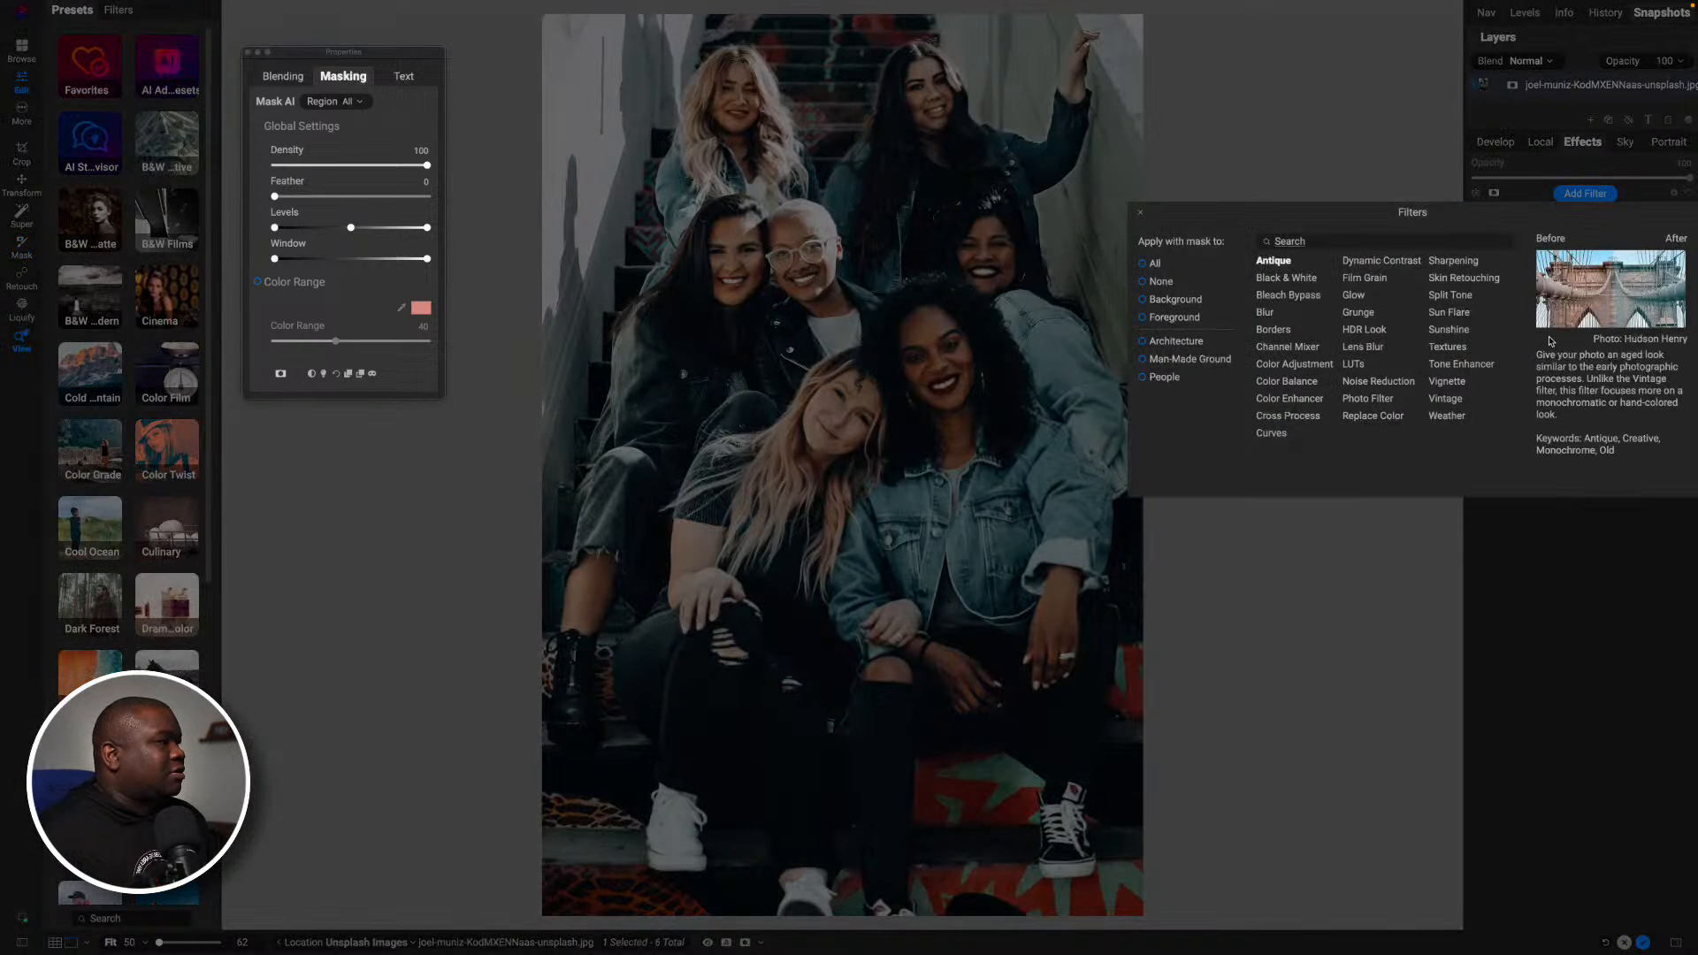
{"action": "left_click", "coordinate": [1275, 437]}
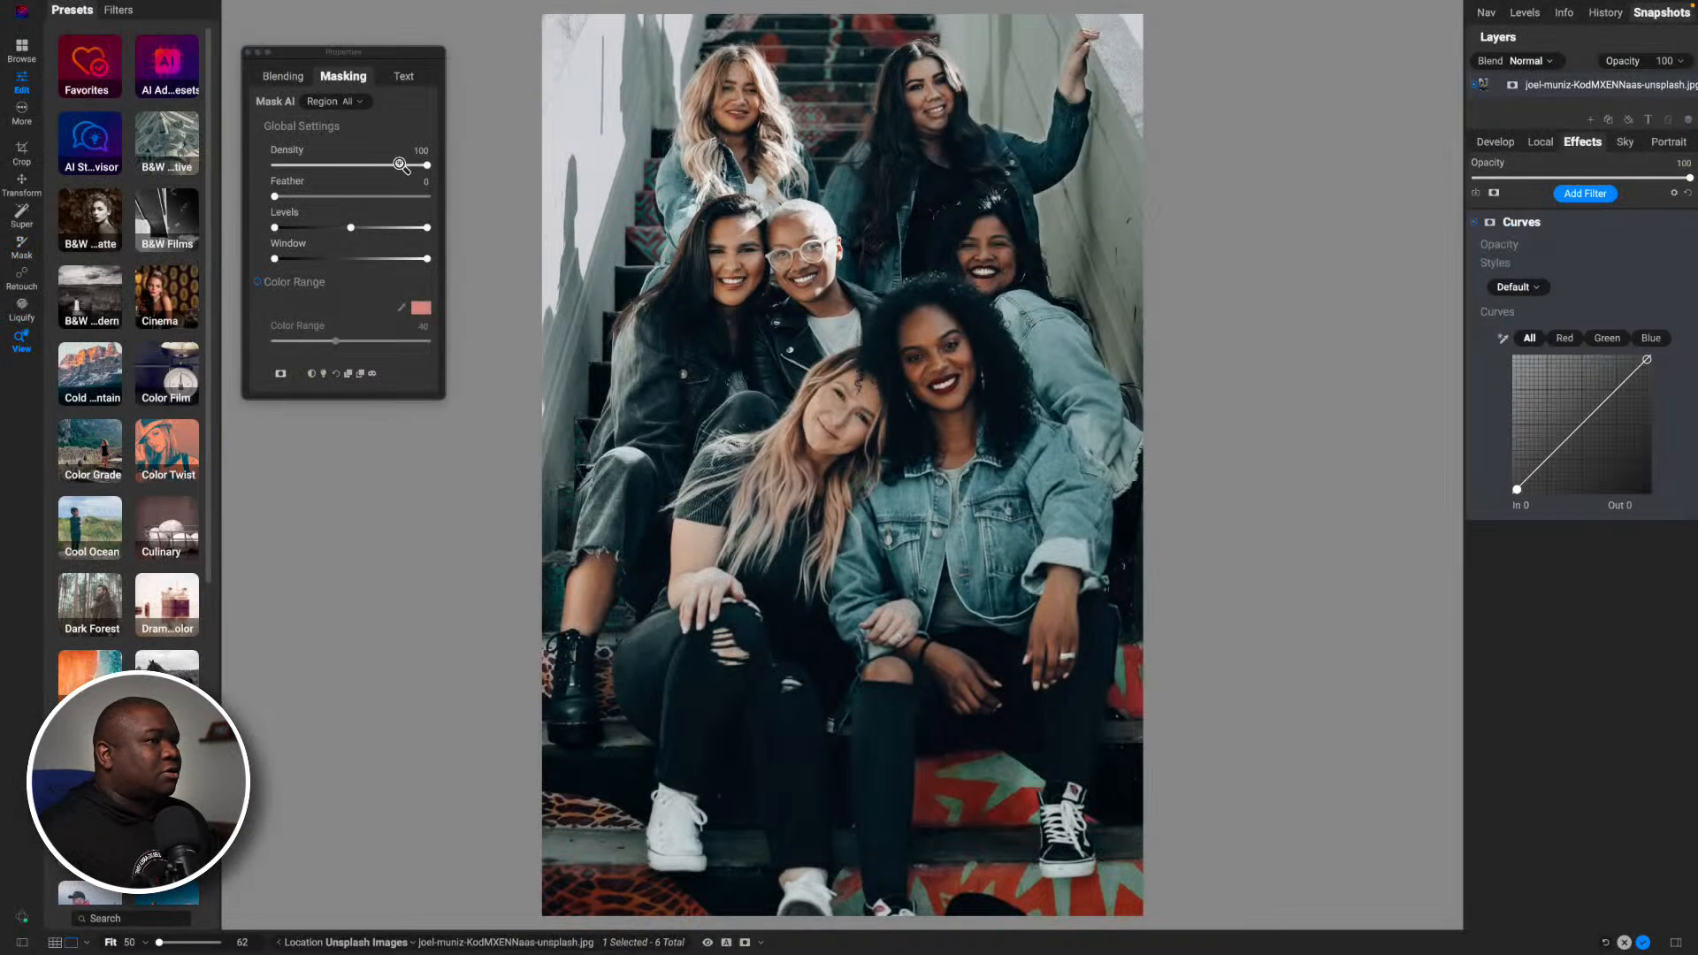
{"action": "left_click", "coordinate": [357, 100]}
{"action": "left_click", "coordinate": [359, 103]}
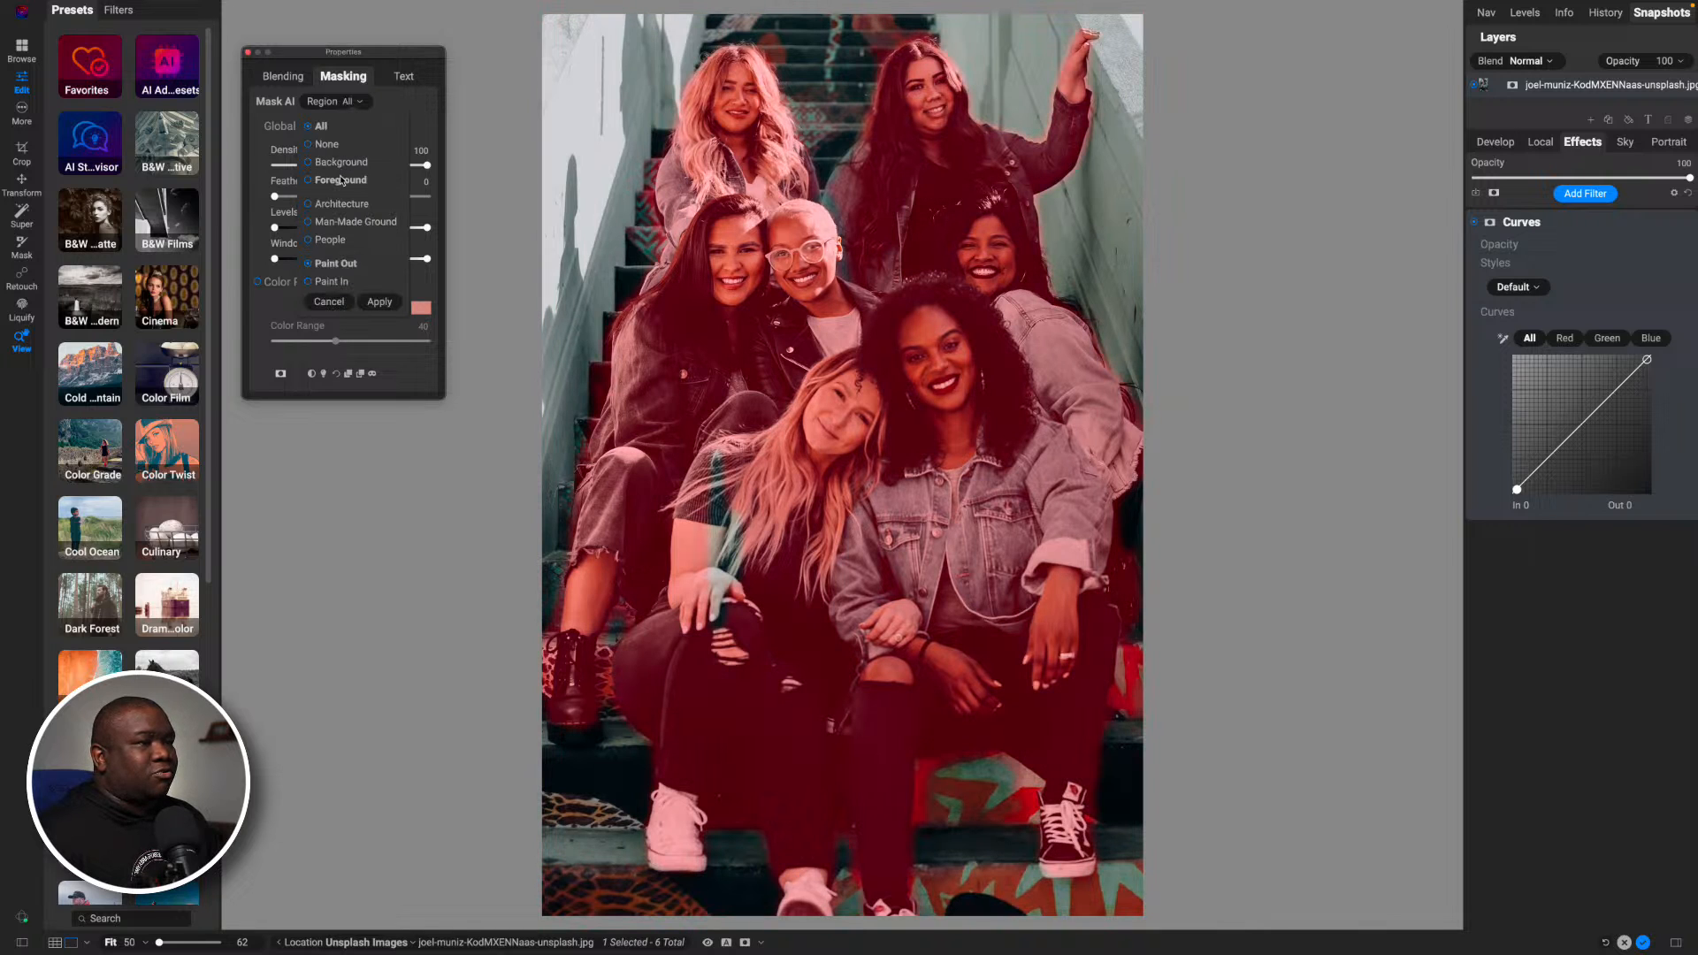
{"action": "left_click", "coordinate": [342, 180]}
{"action": "left_click", "coordinate": [321, 281]}
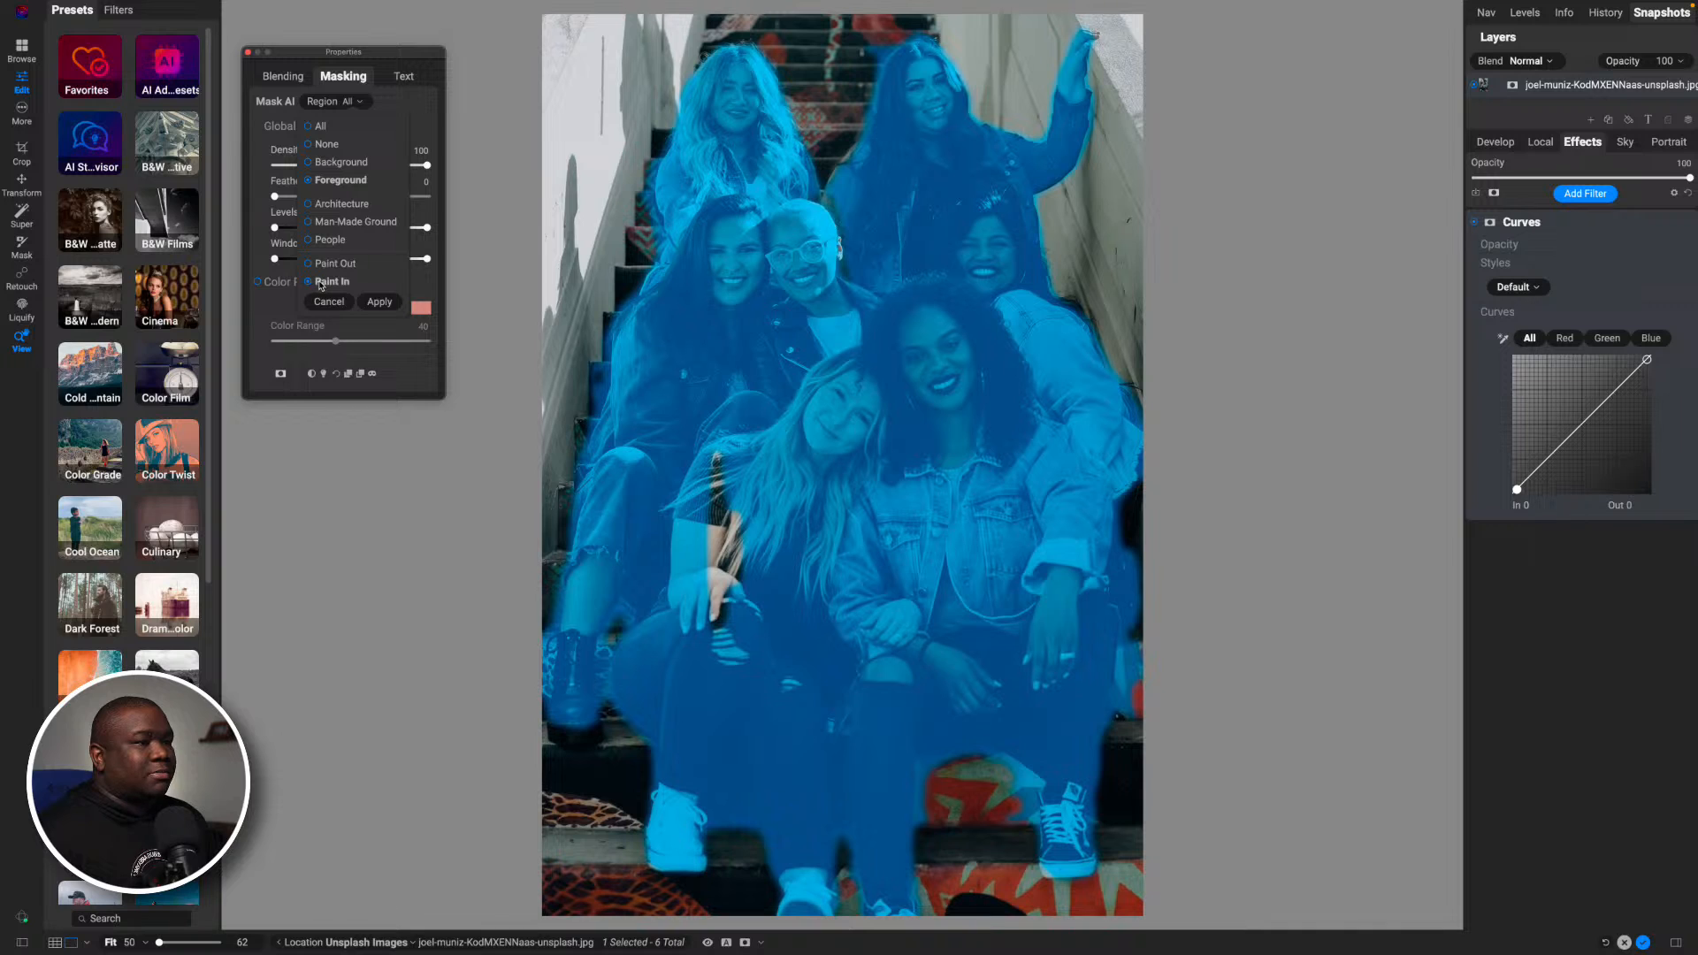
{"action": "left_click", "coordinate": [380, 303]}
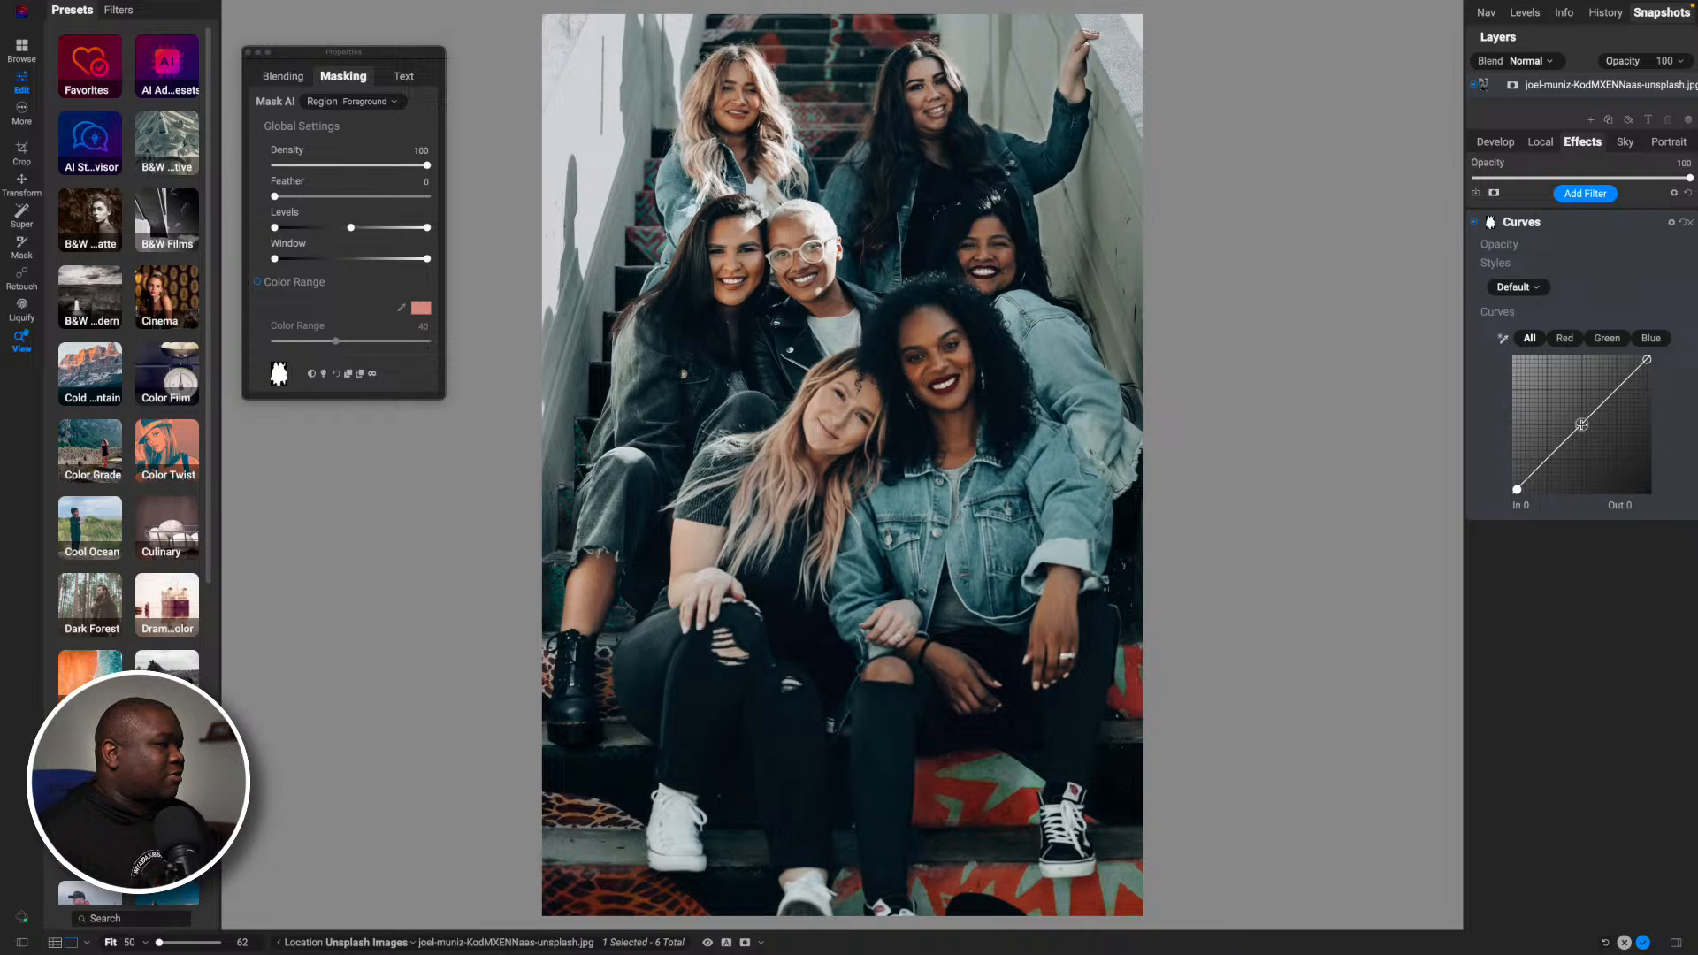
- Shape the combined curve with midtones at In 121 / Out 146, shadows at 63 / 68 and highlights at 195 / 221
{"action": "left_click", "coordinate": [1581, 423]}
{"action": "left_click_drag", "start_coordinate": [1580, 421], "coordinate": [1576, 418]}
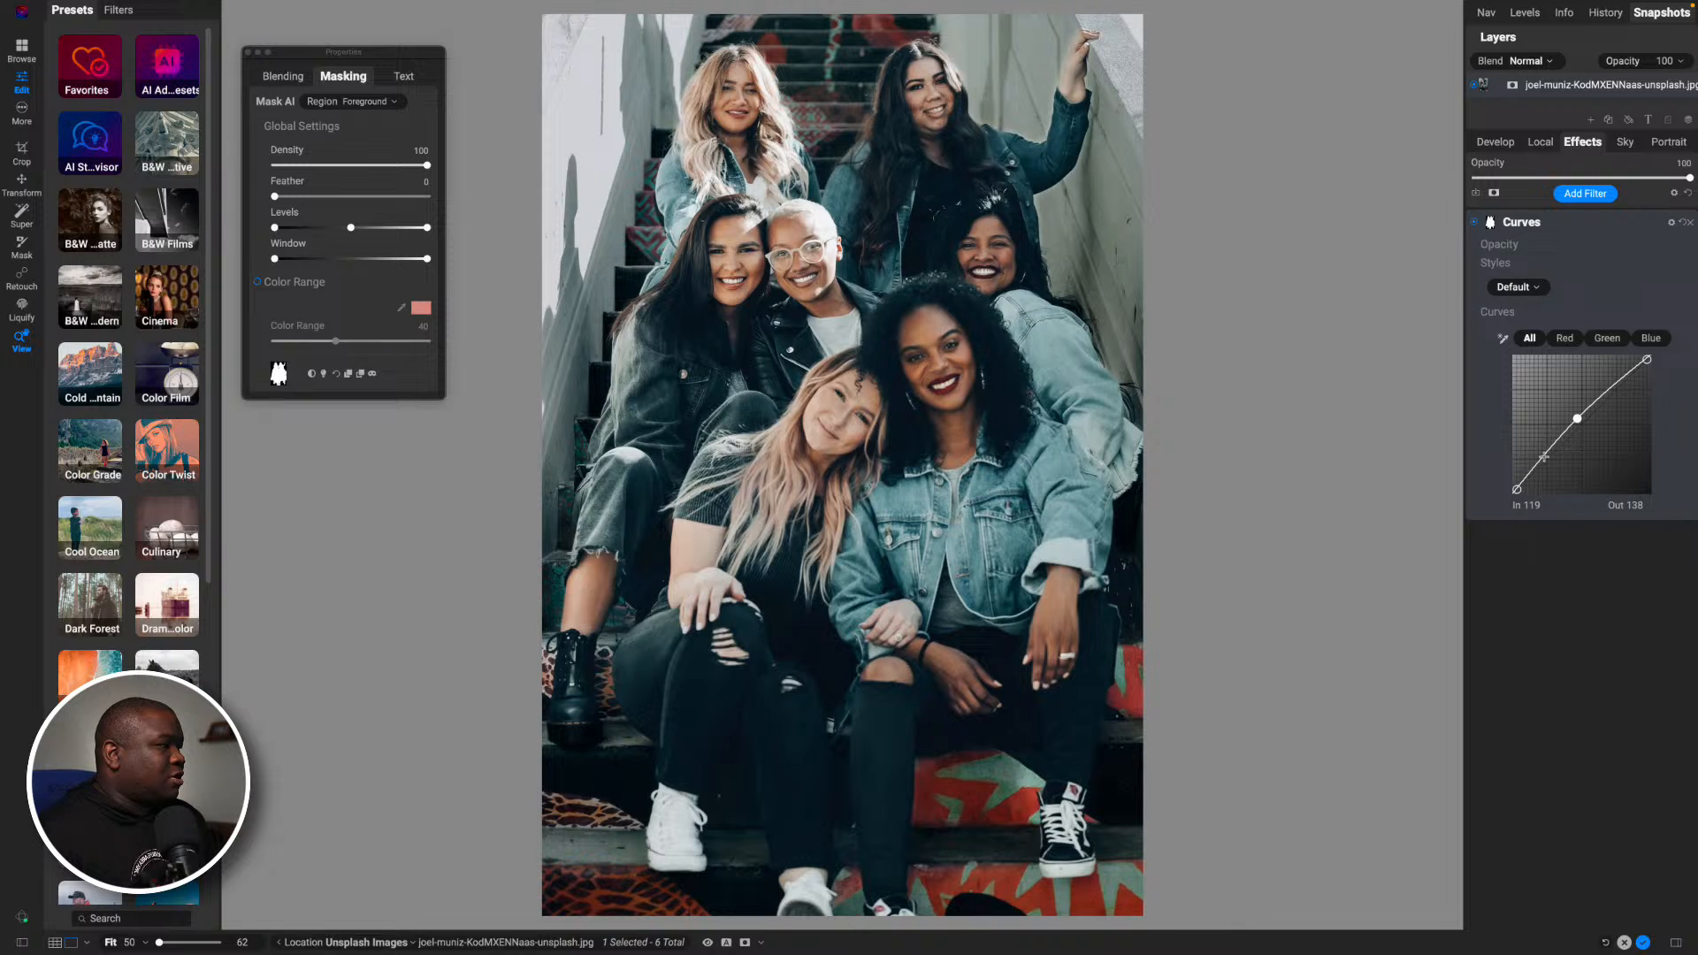
{"action": "left_click_drag", "start_coordinate": [1577, 418], "coordinate": [1579, 416]}
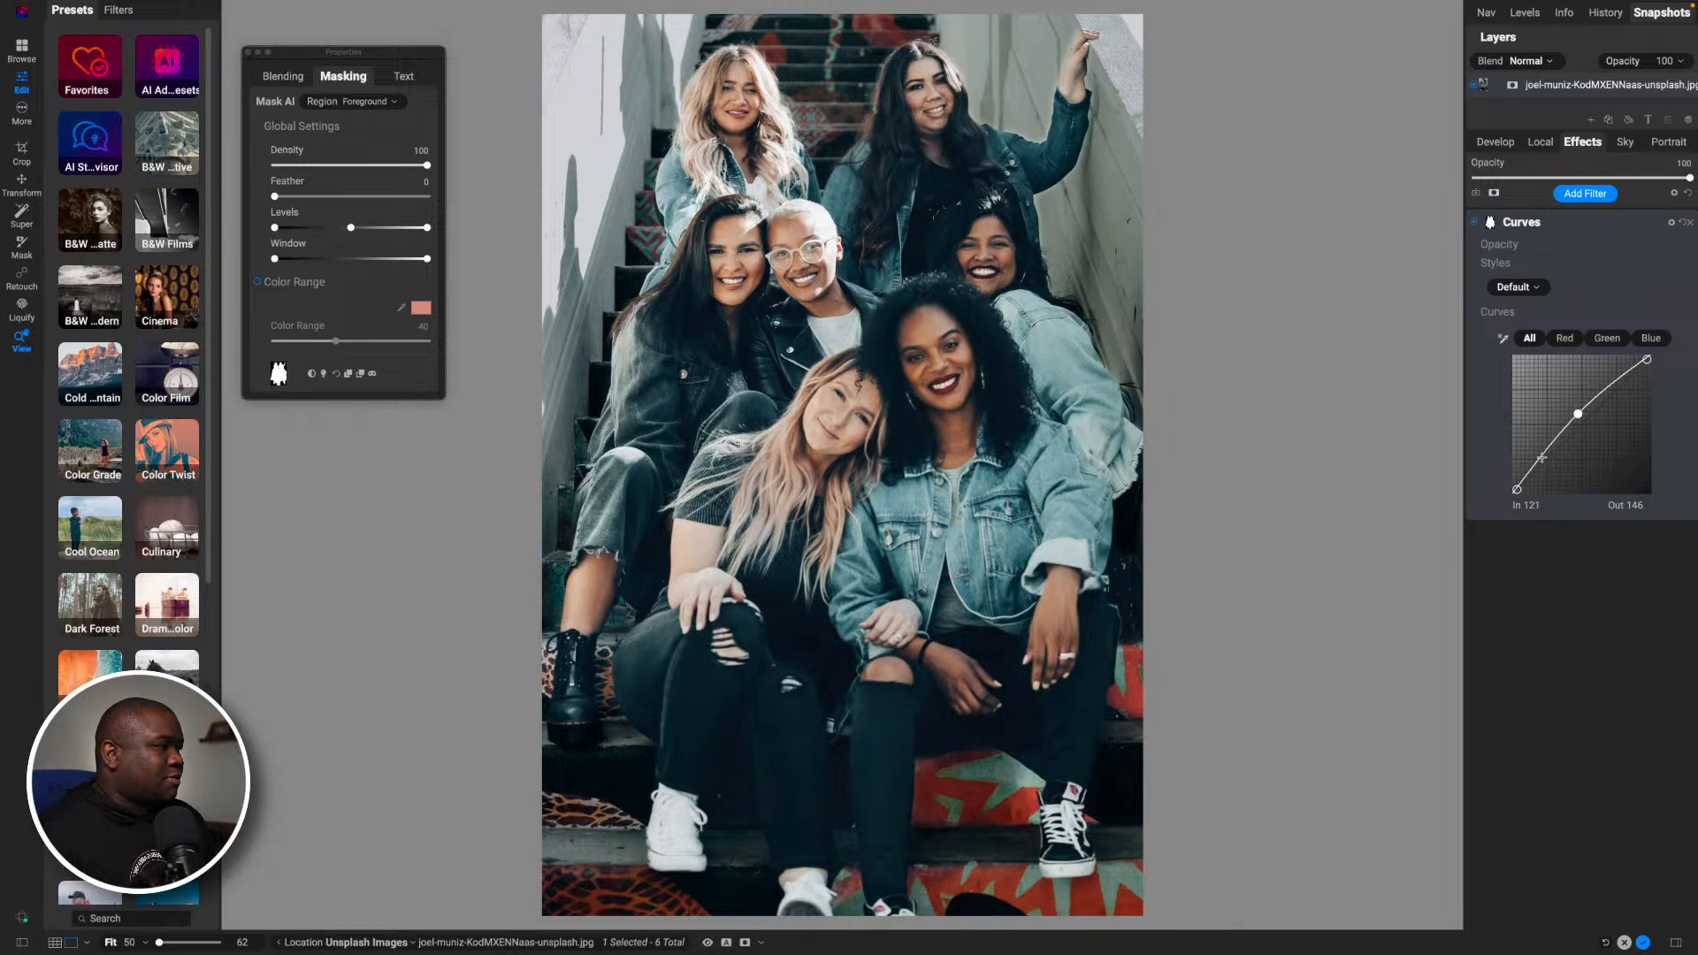
{"action": "left_click", "coordinate": [1543, 460]}
{"action": "left_click_drag", "start_coordinate": [1543, 459], "coordinate": [1546, 456]}
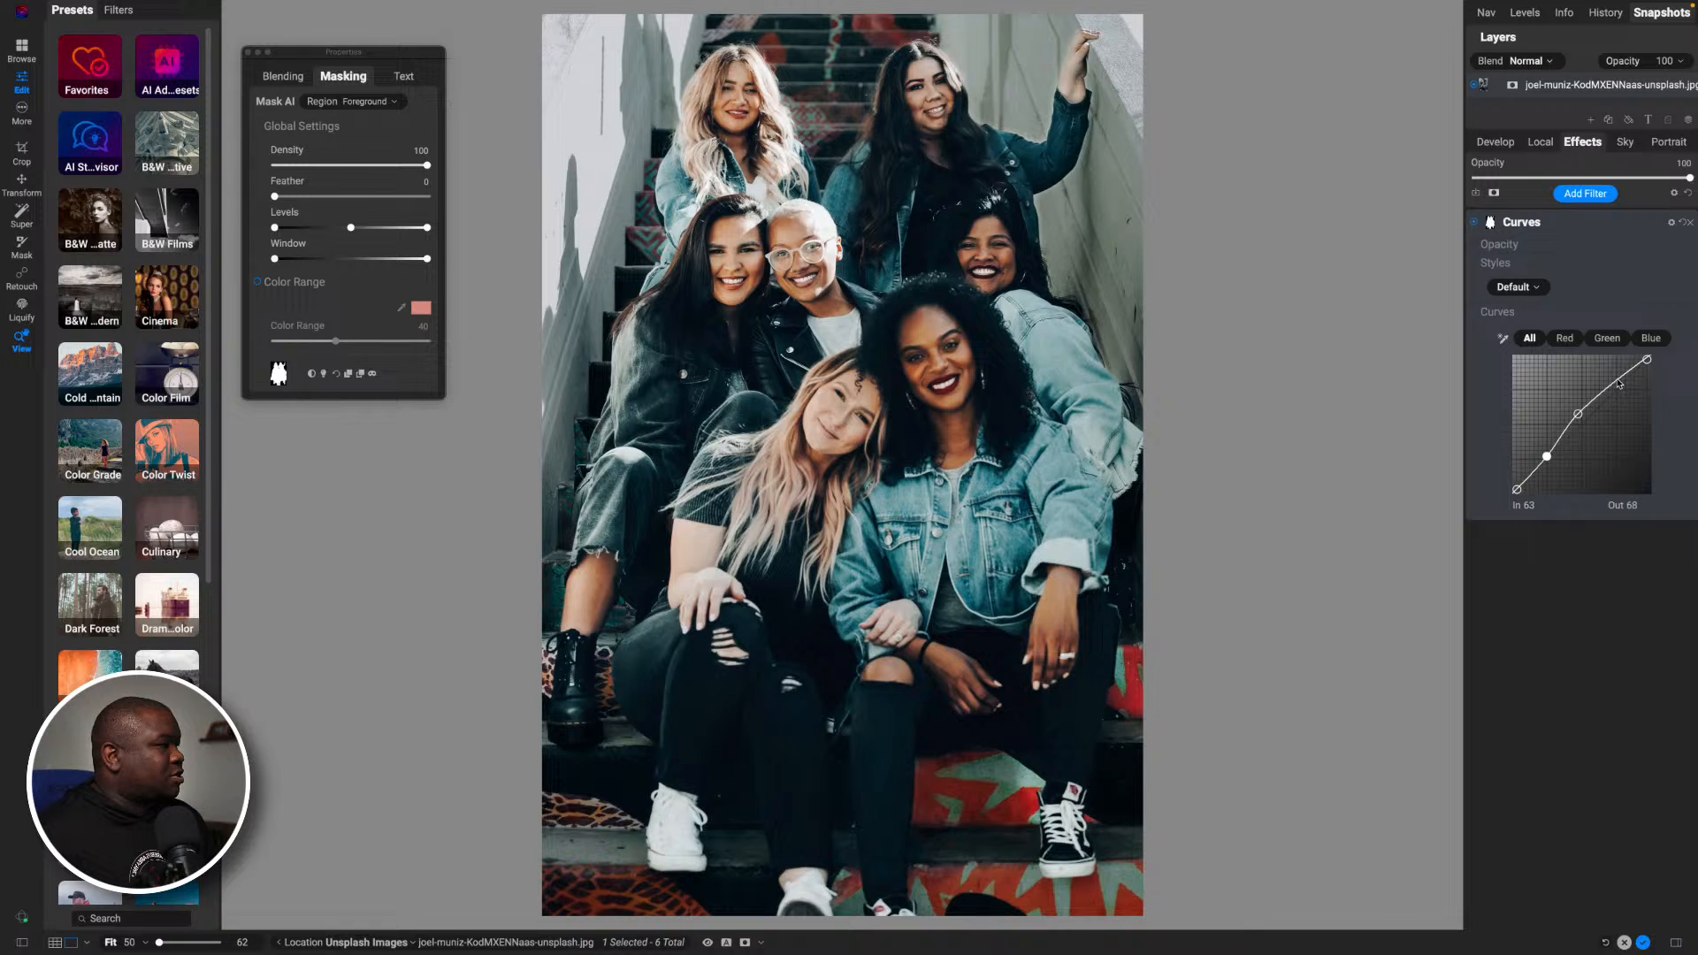
{"action": "left_click_drag", "start_coordinate": [1617, 382], "coordinate": [1619, 374]}
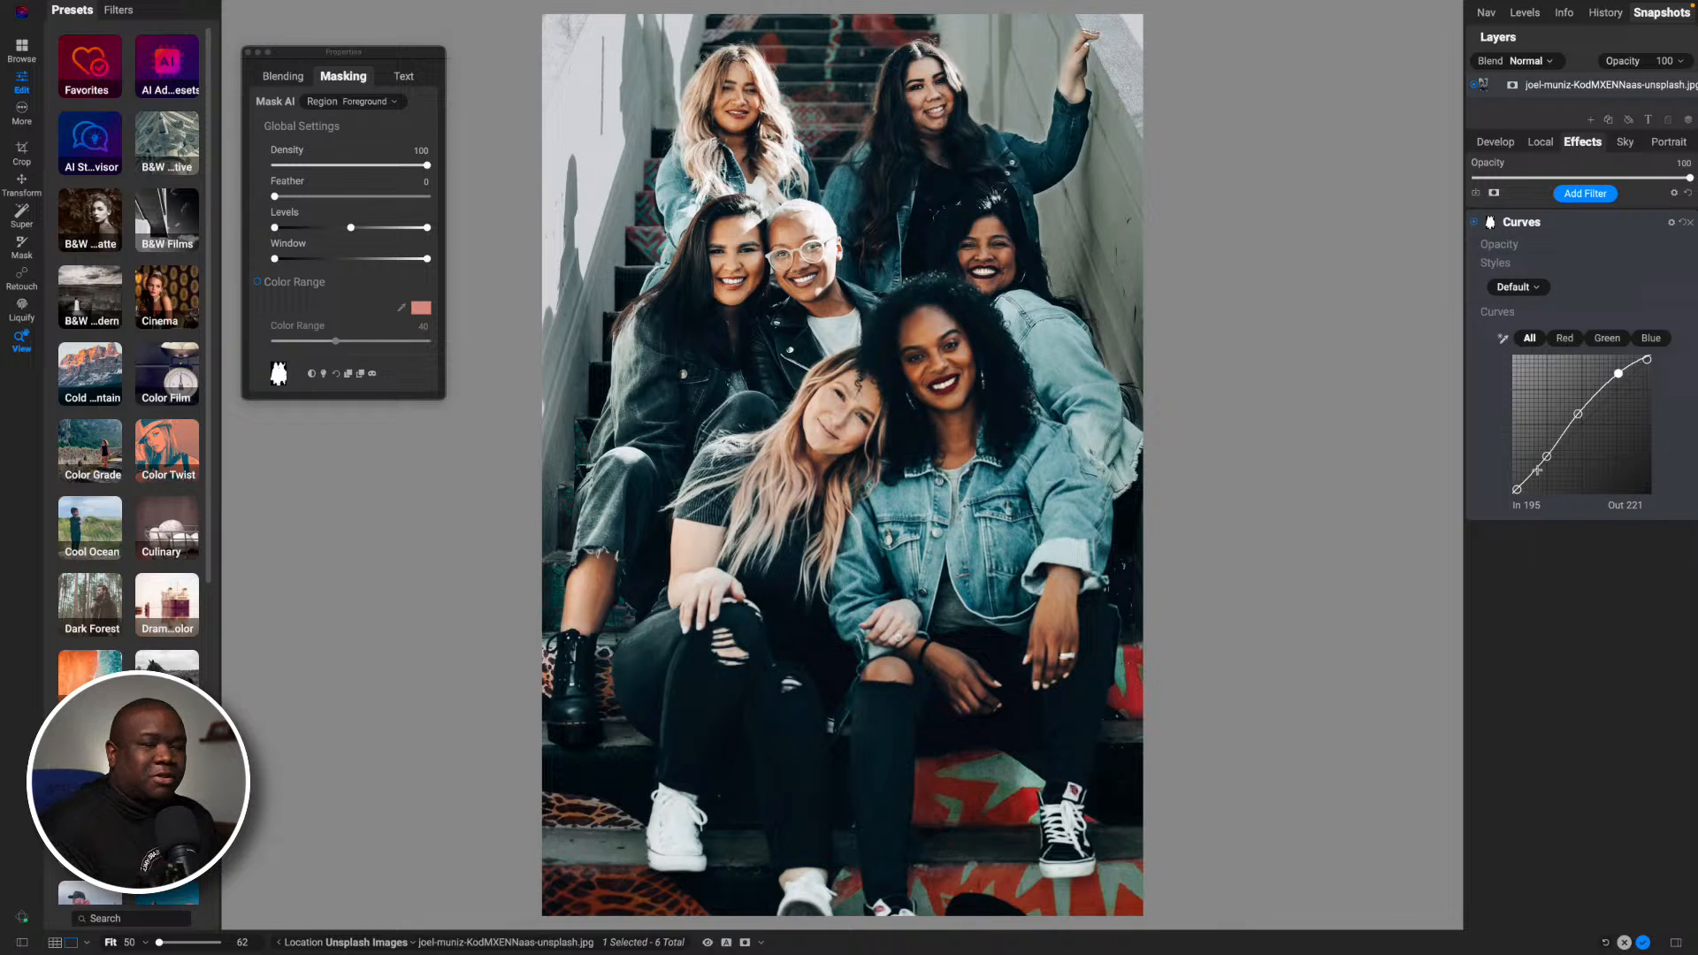
- Feather the Curves mask to 20 in grayscale mask view, then compare the photo with the filter off and on
{"action": "key", "text": "o"}
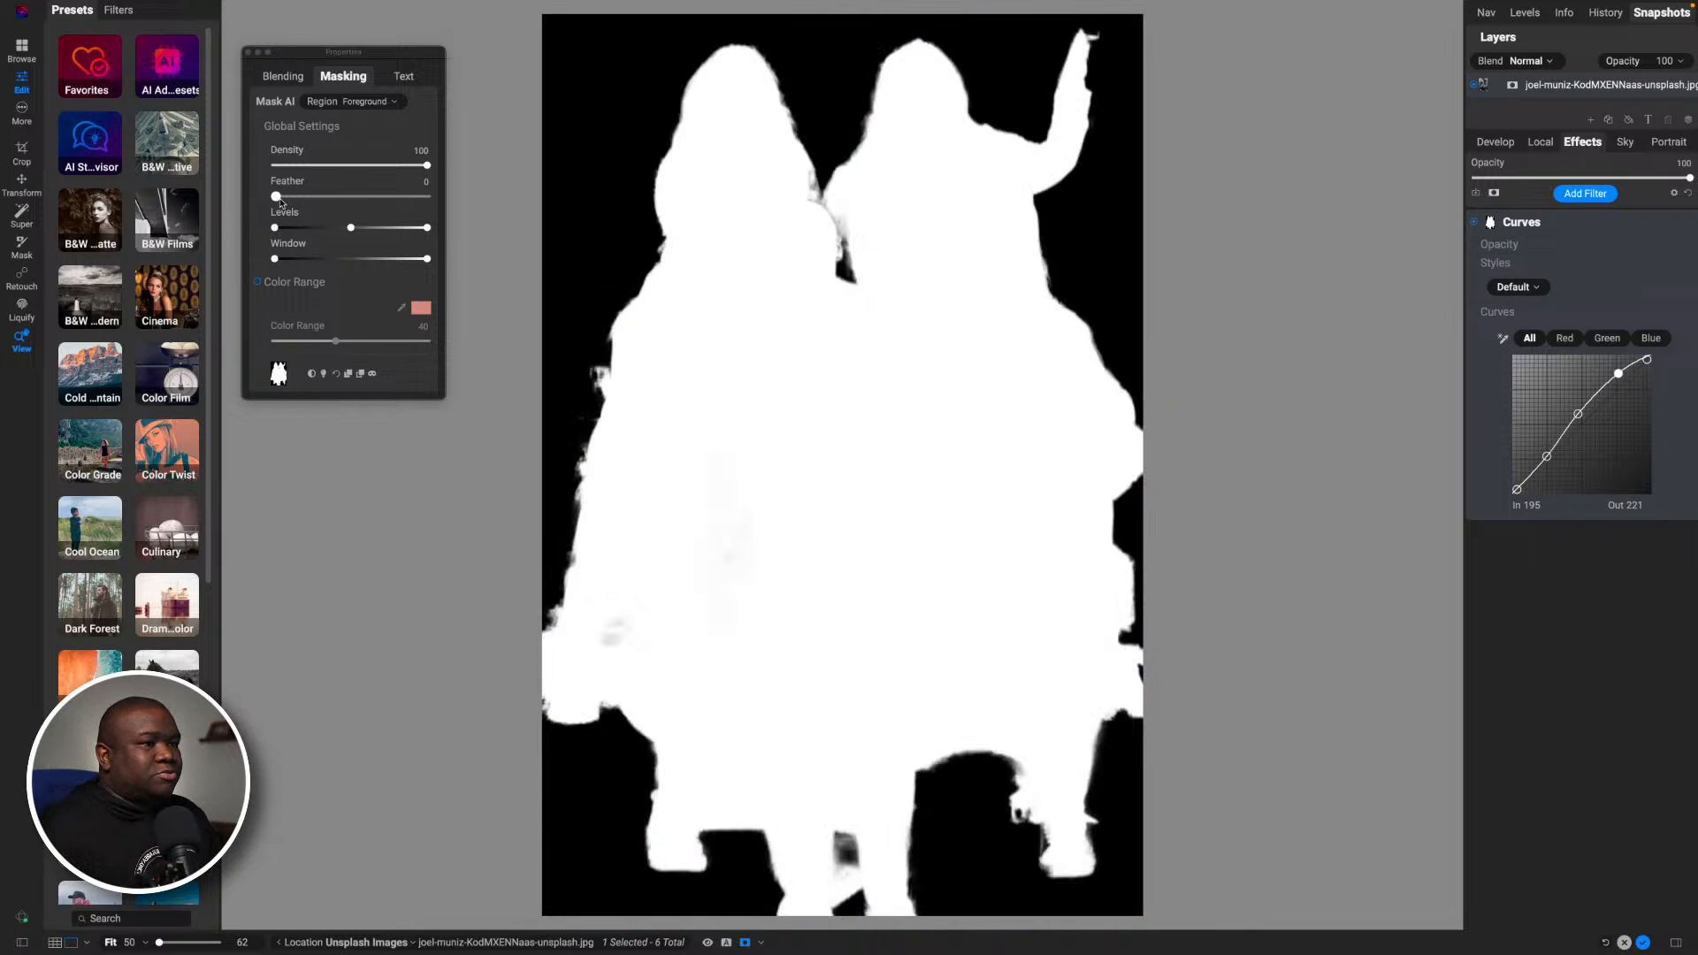
{"action": "left_click_drag", "start_coordinate": [275, 197], "coordinate": [306, 200]}
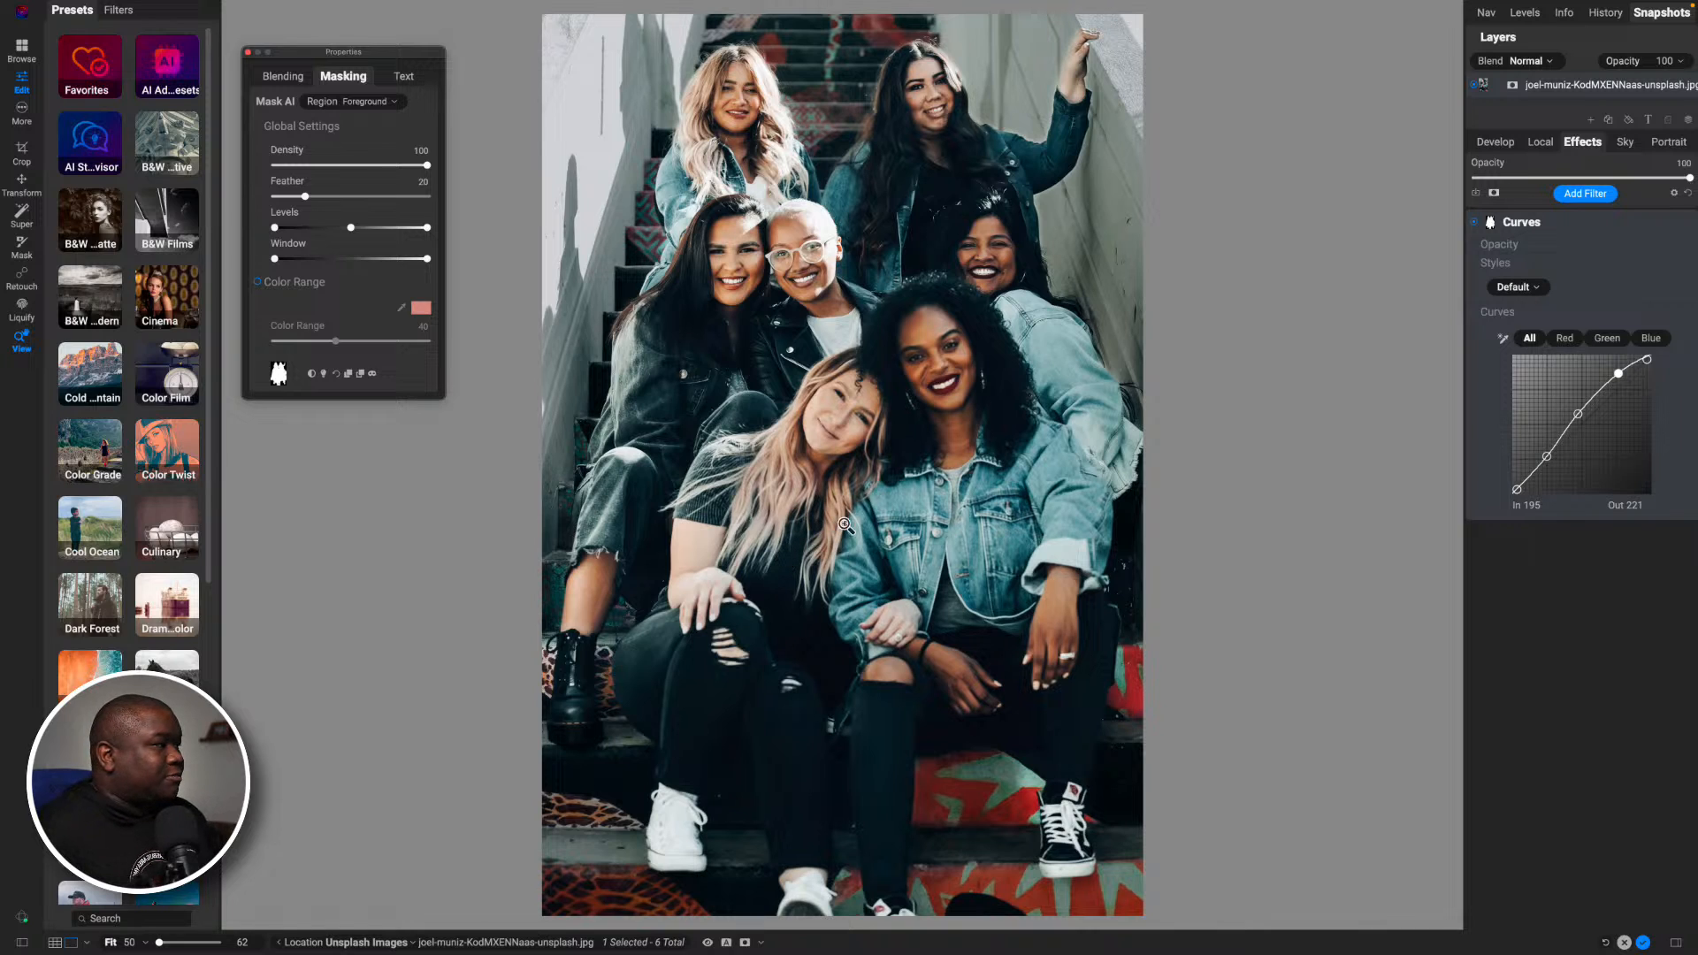
{"action": "left_click", "coordinate": [1476, 223]}
{"action": "left_click", "coordinate": [1476, 223]}
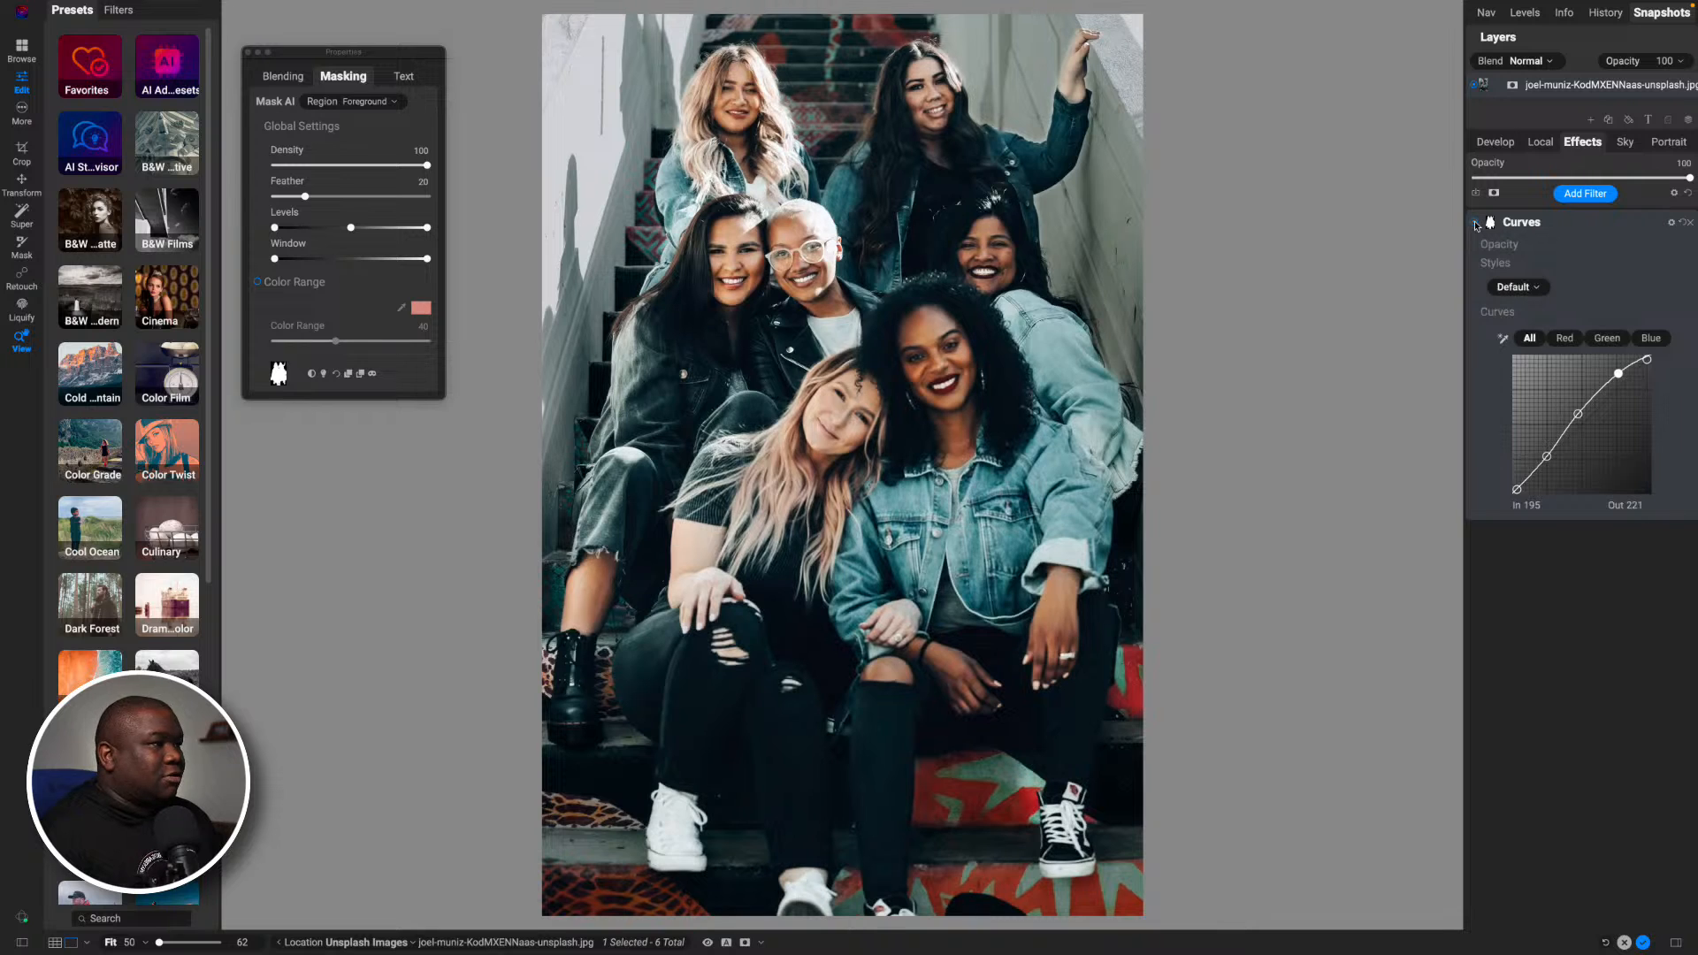
{"action": "left_click", "coordinate": [1476, 223]}
{"action": "left_click", "coordinate": [1476, 223]}
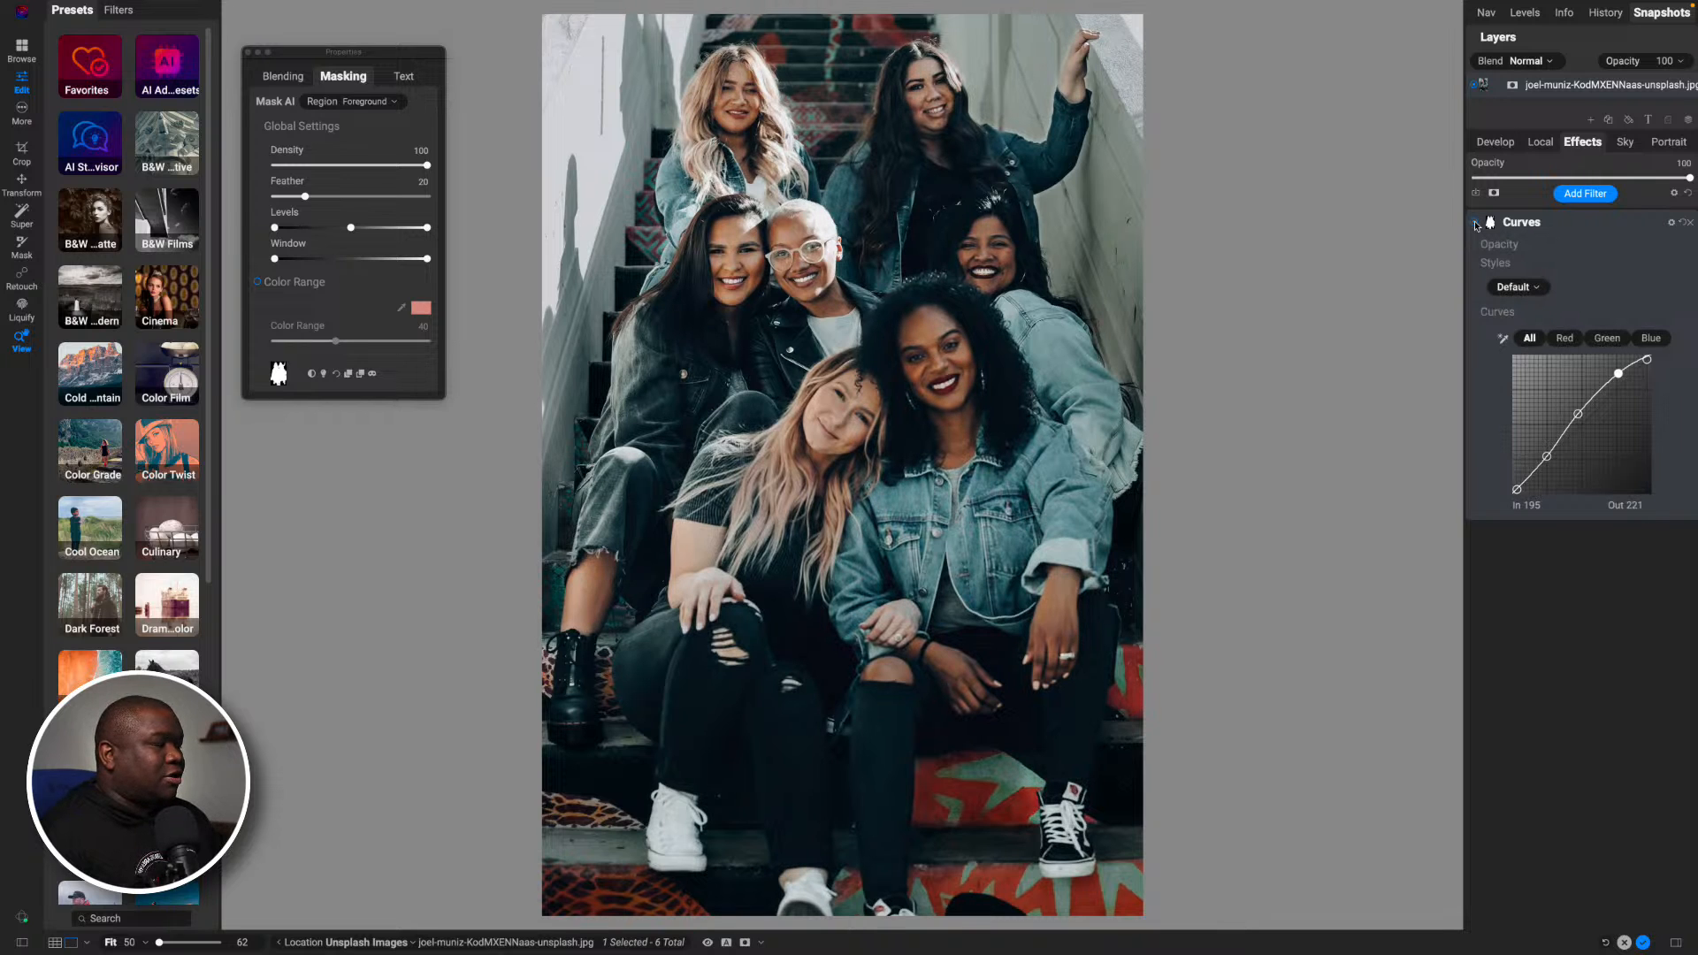
{"action": "left_click", "coordinate": [1476, 223]}
{"action": "left_click", "coordinate": [1476, 223]}
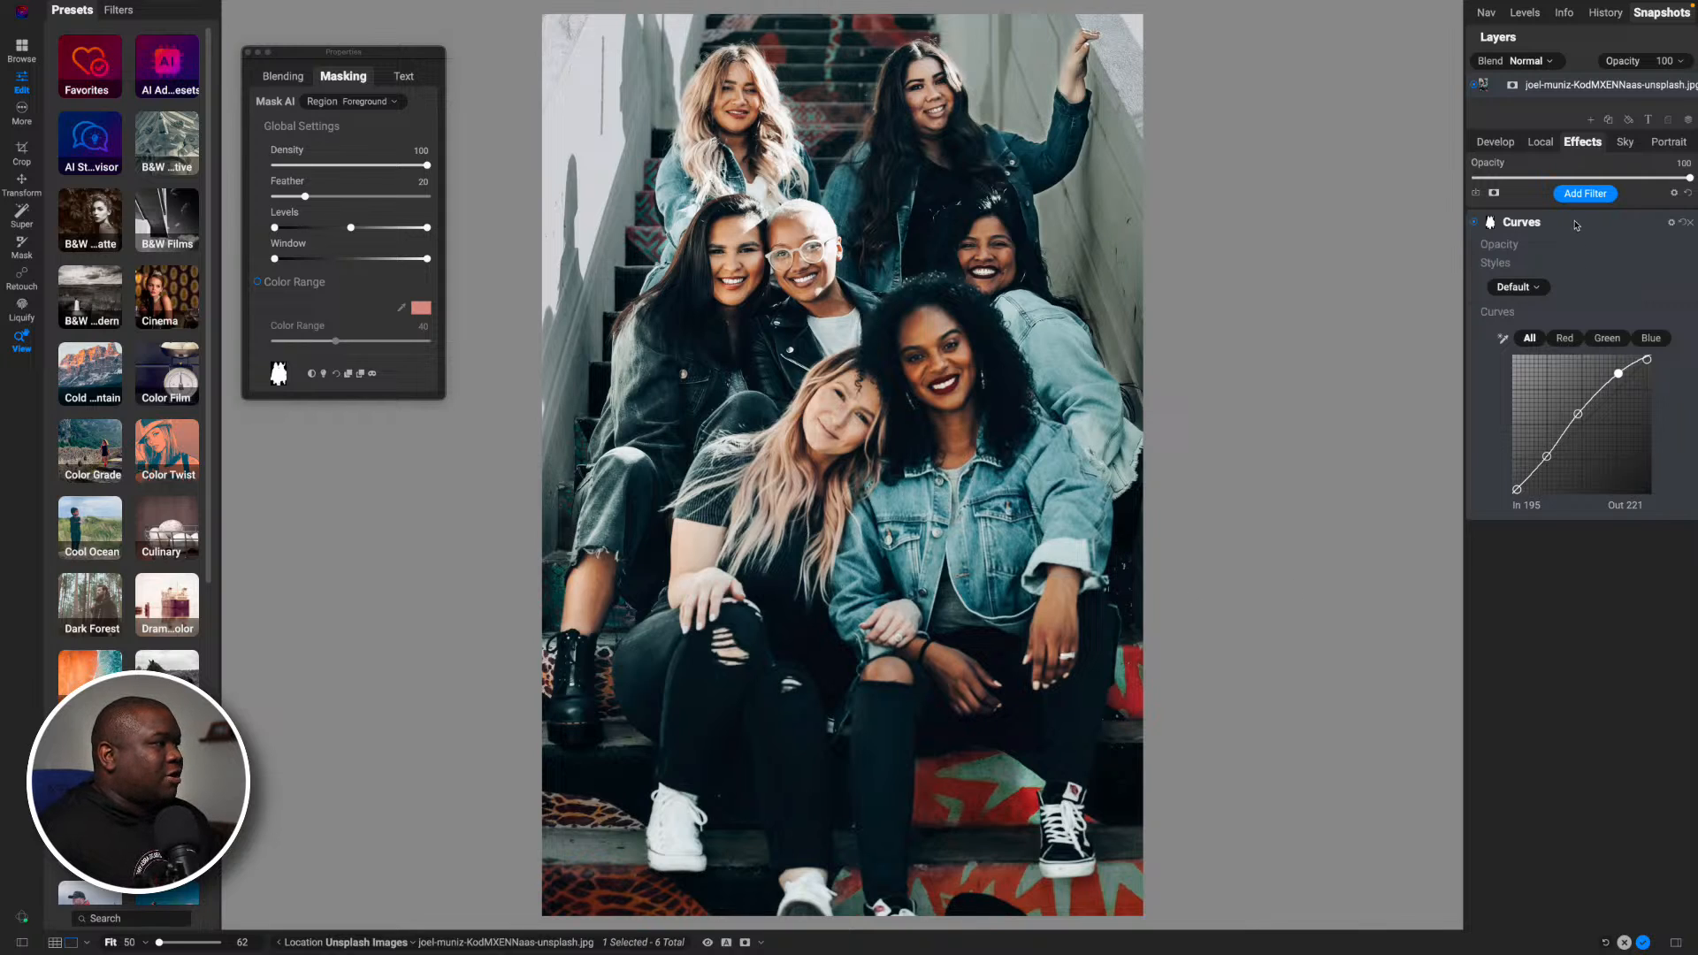
{"action": "left_click", "coordinate": [1575, 225]}
- Add a local adjustment with Exposure 0.5 and paint it over the faces of the middle-row and front dark-haired women with a 200–175 brush
{"action": "left_click", "coordinate": [1540, 141]}
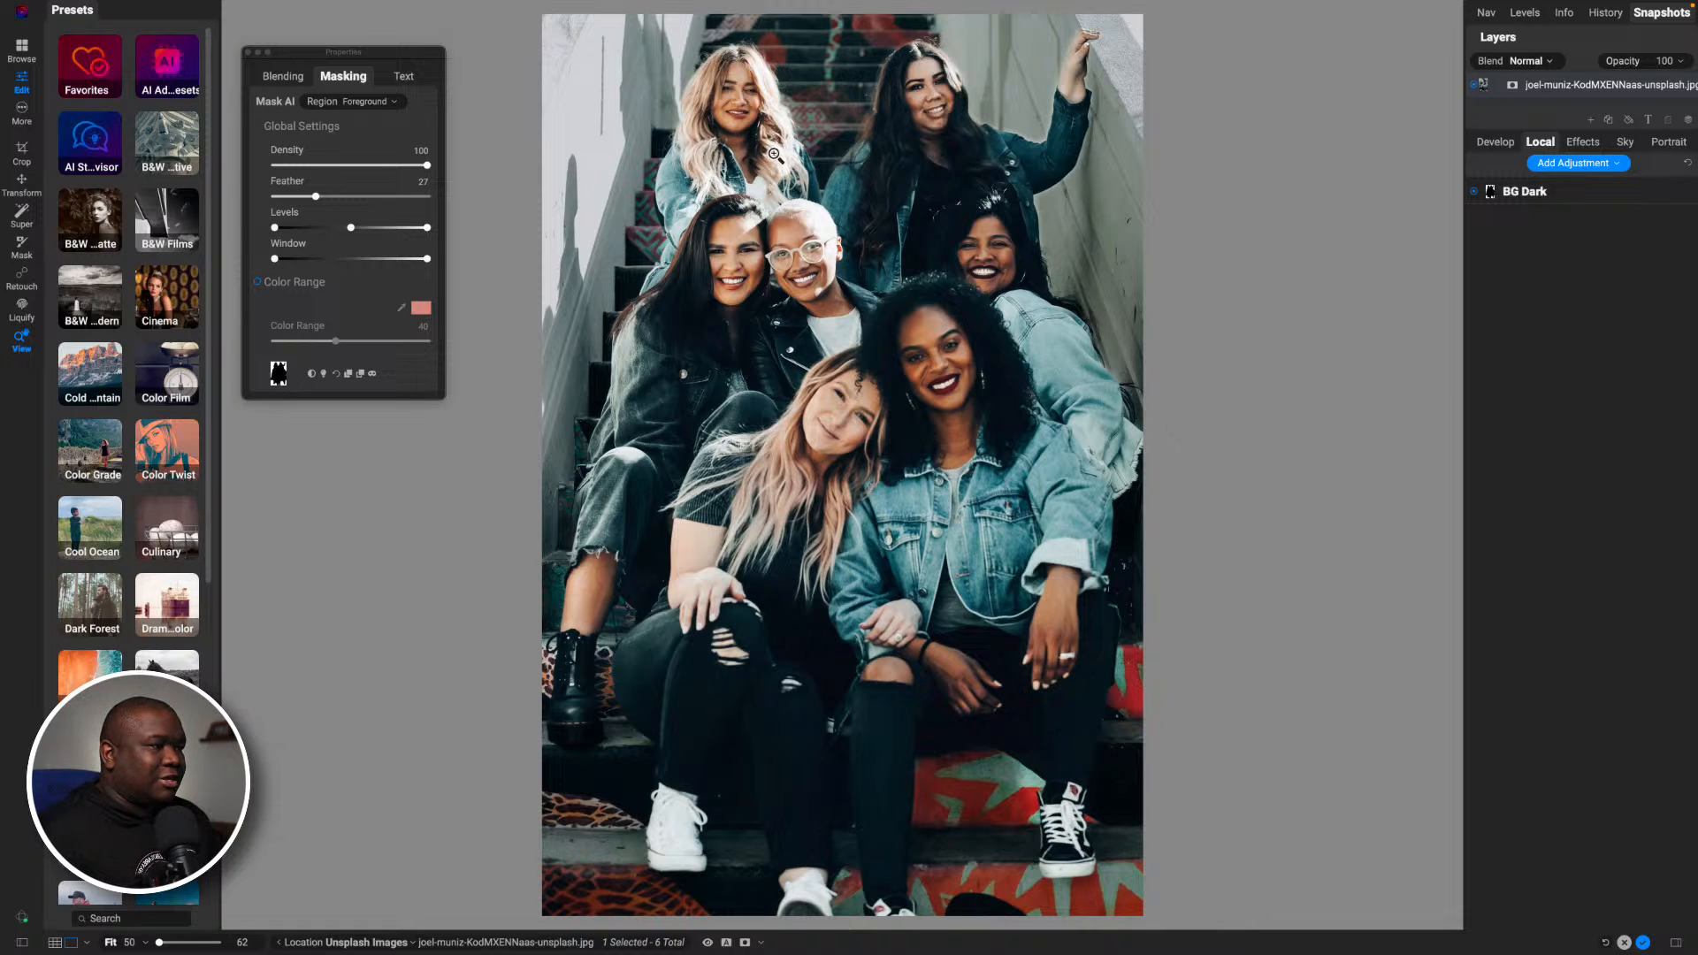
{"action": "left_click", "coordinate": [1574, 168]}
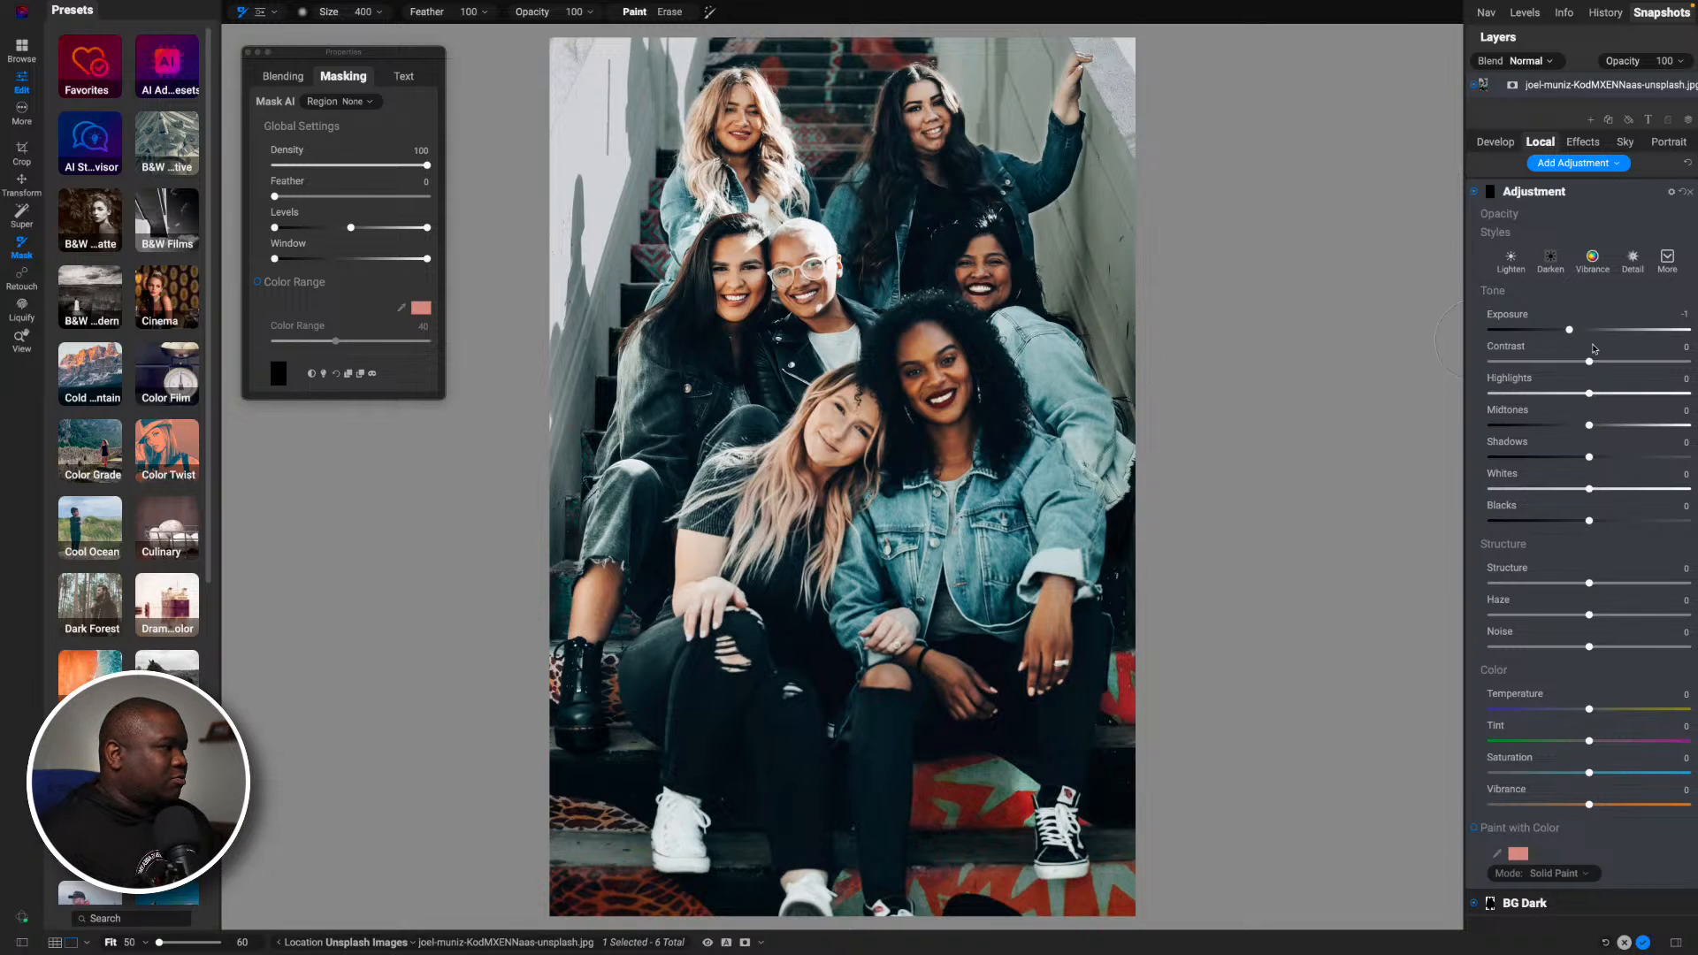
{"action": "left_click_drag", "start_coordinate": [1576, 332], "coordinate": [1599, 333]}
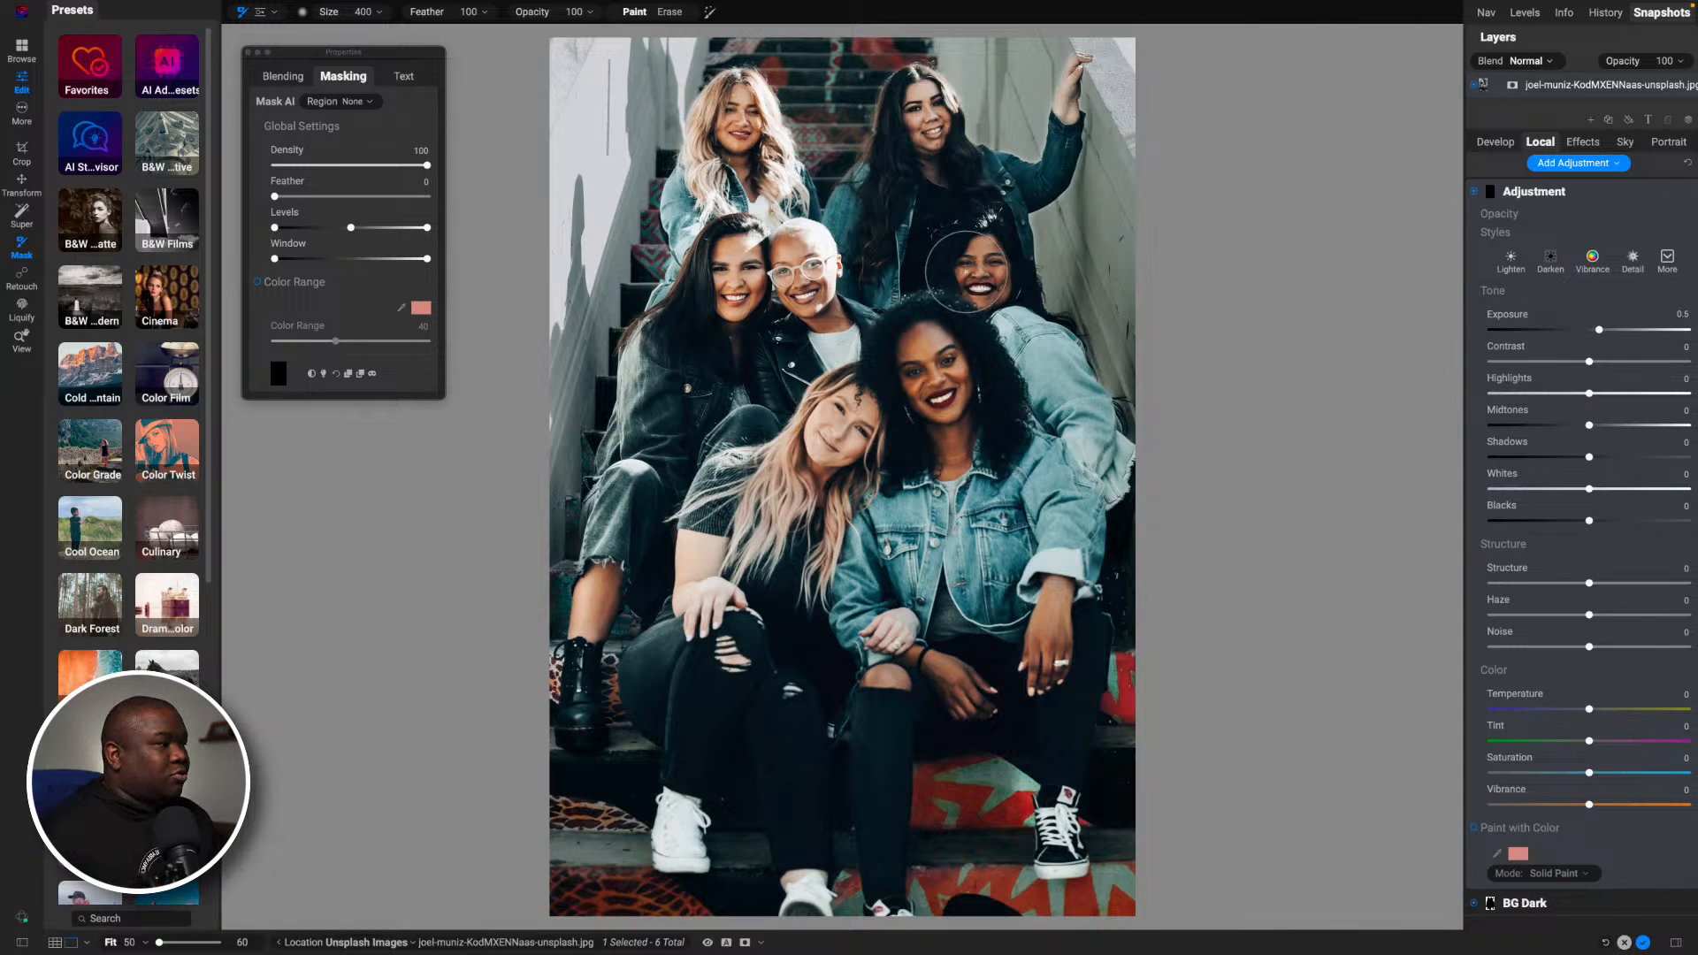
{"action": "key", "text": "["}
{"action": "key", "text": "["}
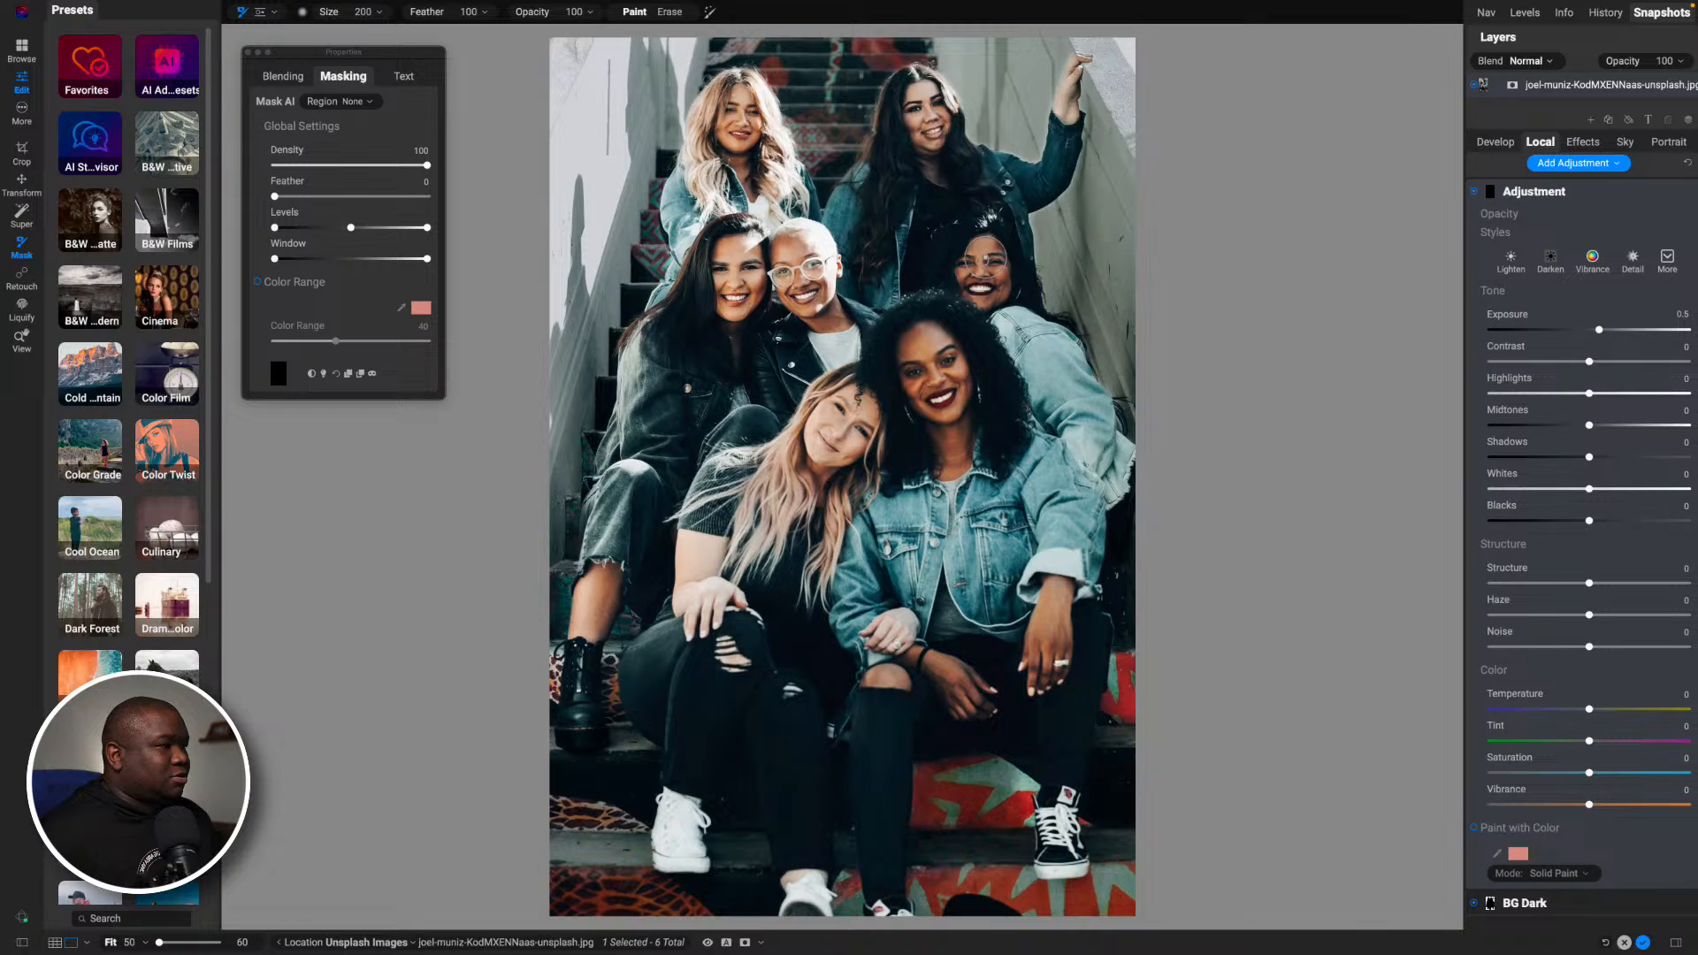
{"action": "mouse_move", "coordinate": [984, 260]}
{"action": "left_mouse_down"}
{"action": "mouse_move", "coordinate": [973, 285]}
{"action": "mouse_move", "coordinate": [989, 297]}
{"action": "mouse_move", "coordinate": [982, 256]}
{"action": "mouse_move", "coordinate": [962, 269]}
{"action": "mouse_move", "coordinate": [973, 301]}
{"action": "left_mouse_up"}
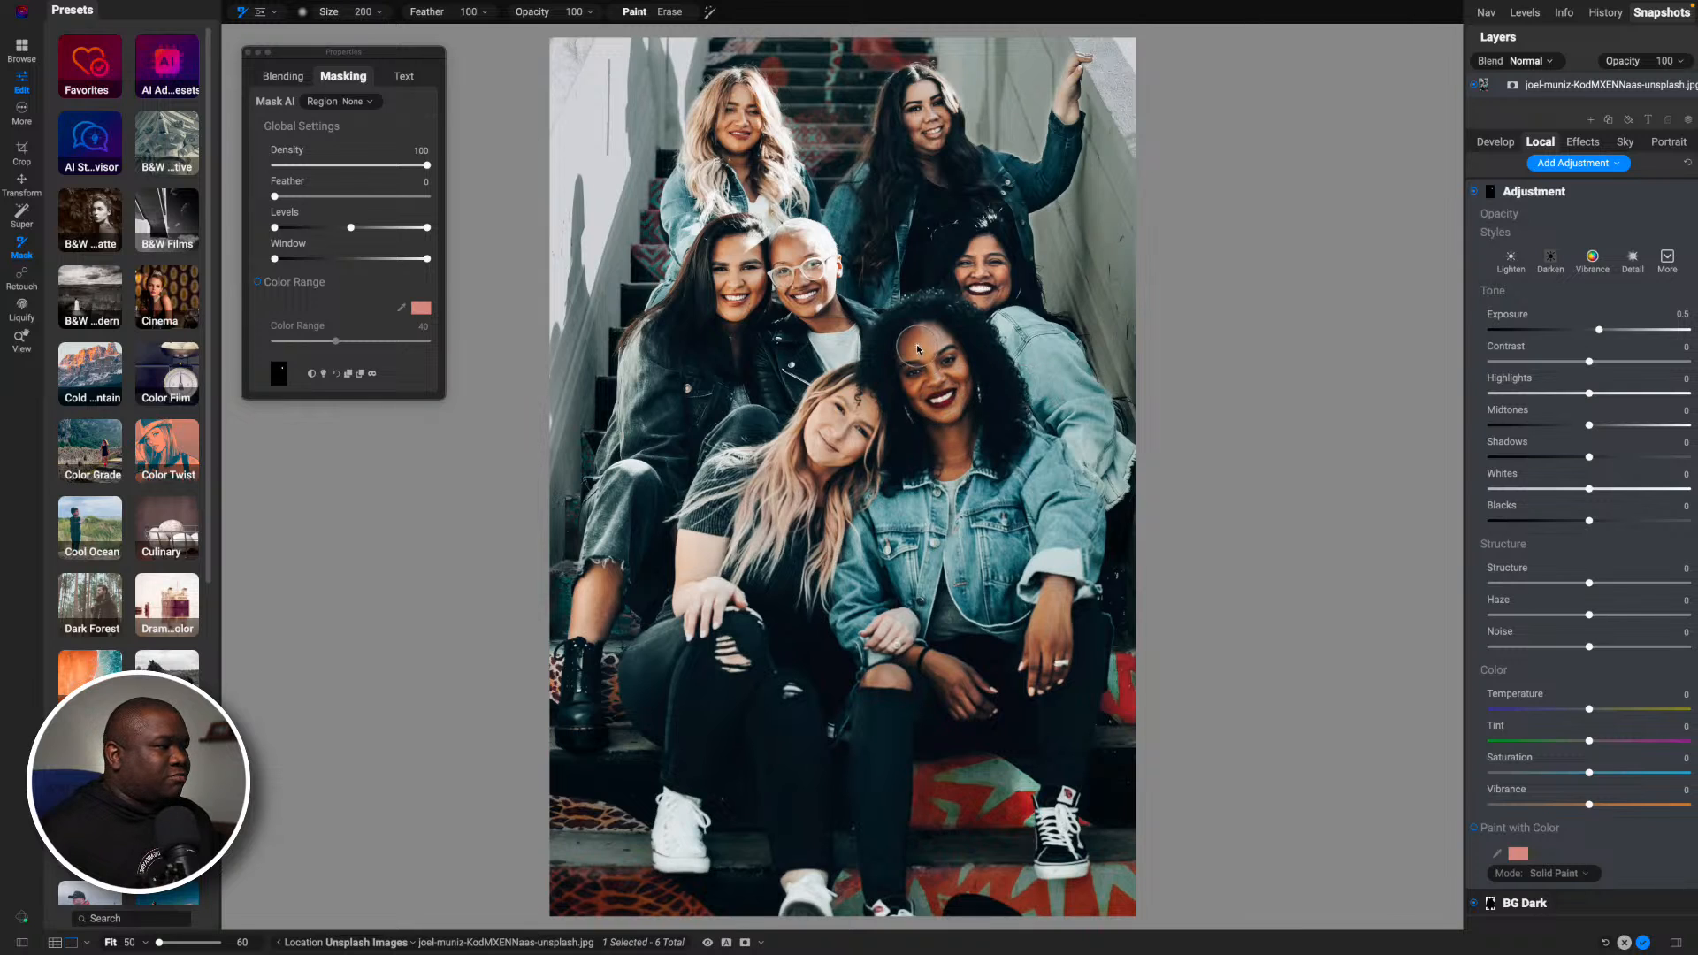
{"action": "key", "text": "bracketleft"}
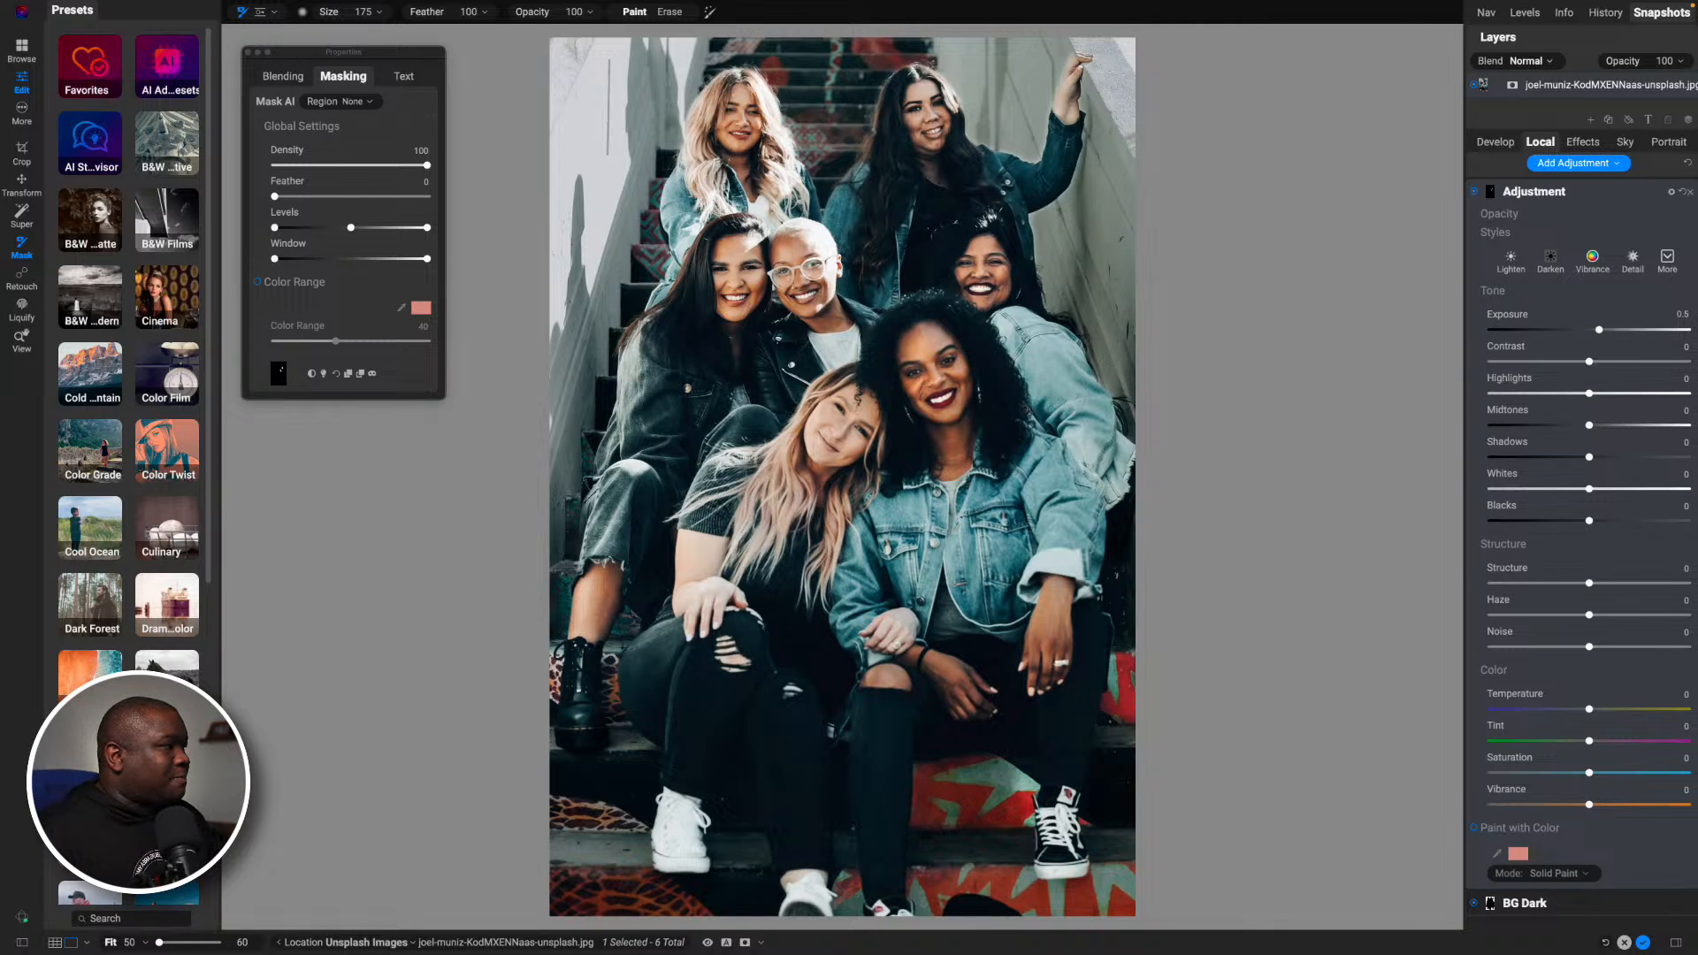
{"action": "left_click", "coordinate": [1575, 199]}
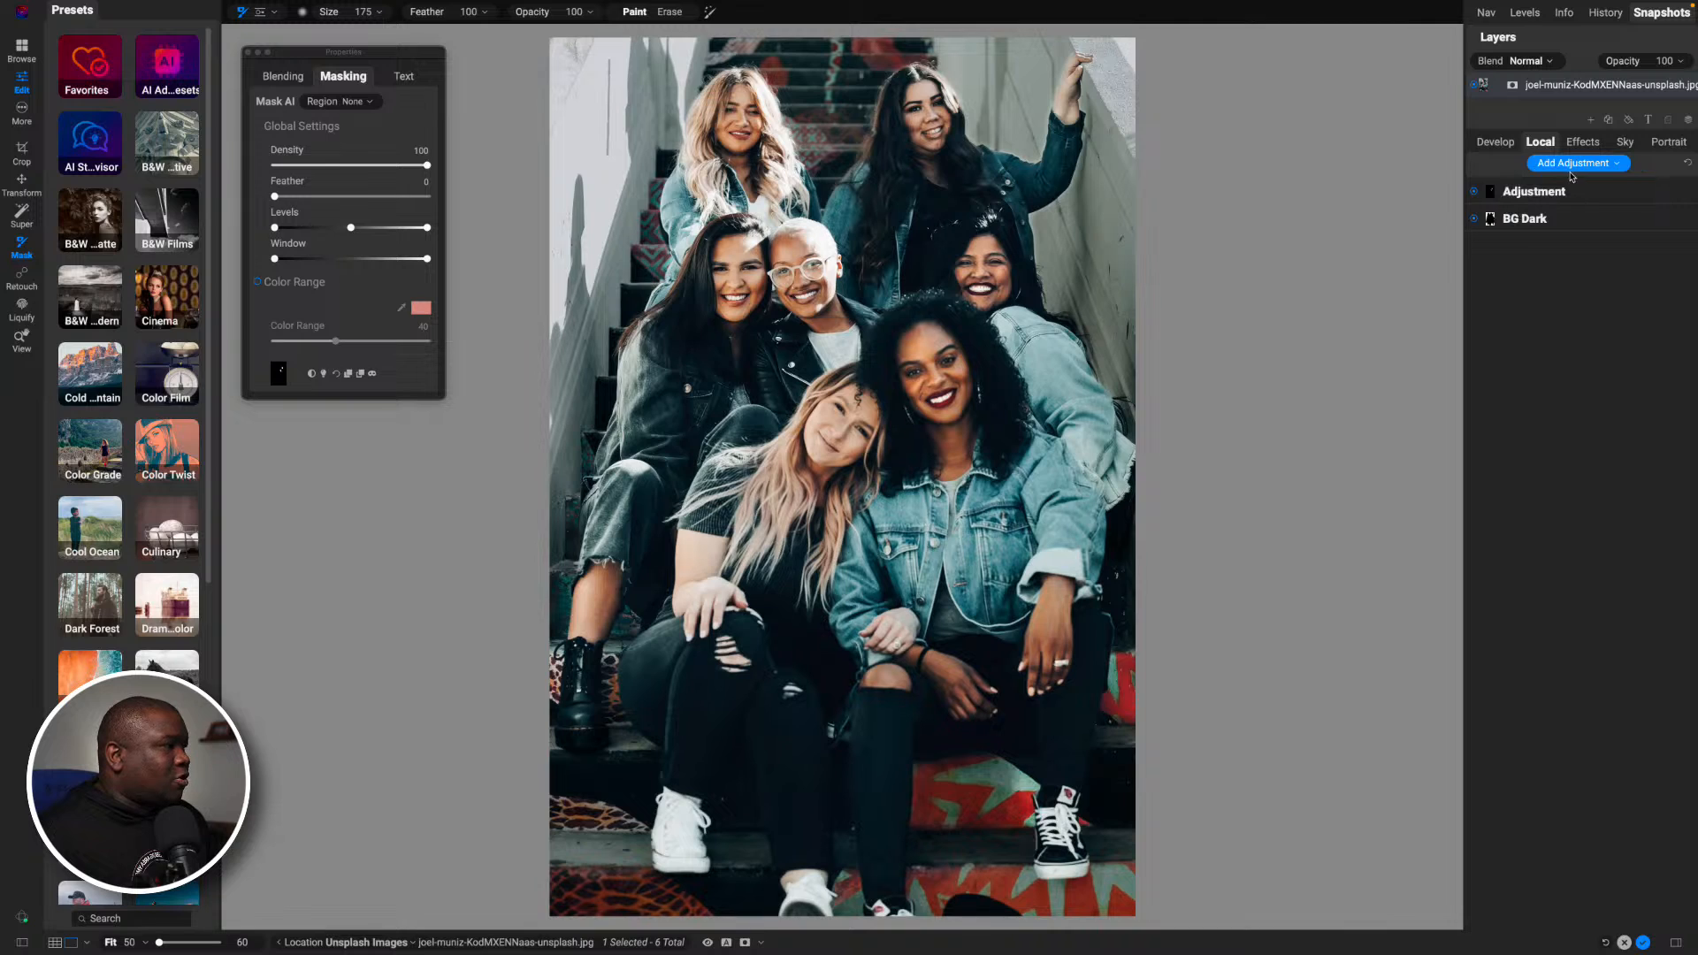
- Add another local adjustment with its Exposure reset to 0 and Shadows set to 13
{"action": "left_click", "coordinate": [1565, 165]}
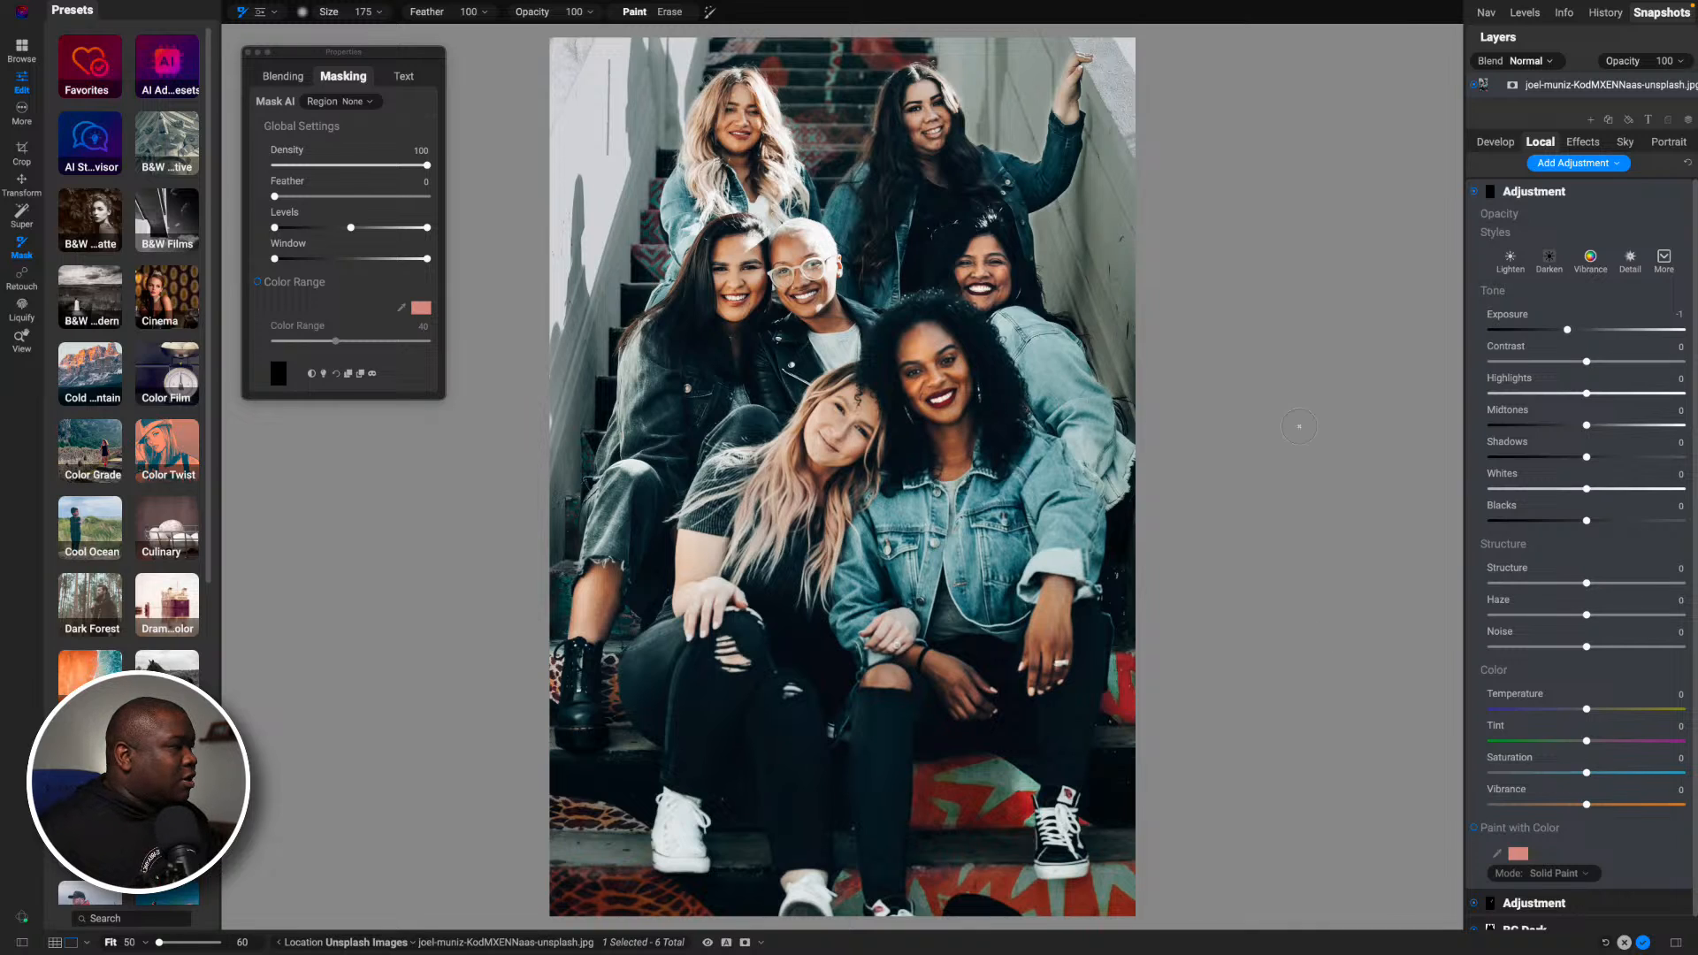
{"action": "left_click_drag", "start_coordinate": [1570, 331], "coordinate": [1595, 332]}
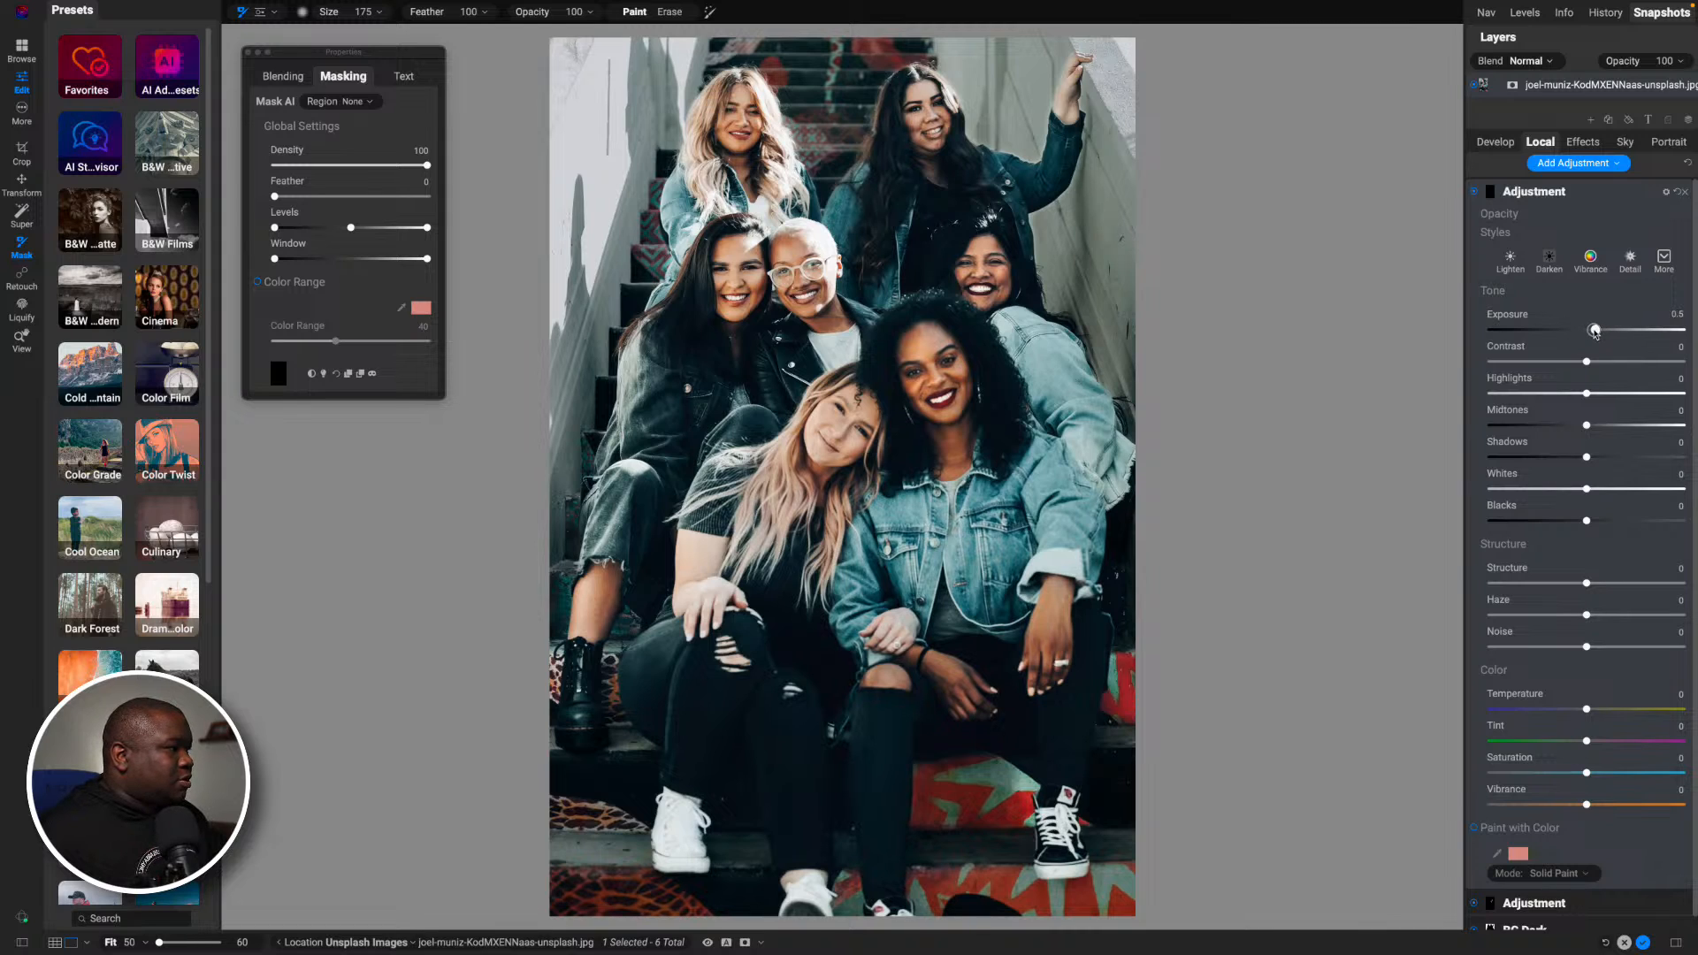
{"action": "double_click", "coordinate": [1501, 317]}
{"action": "left_click_drag", "start_coordinate": [1588, 459], "coordinate": [1600, 461]}
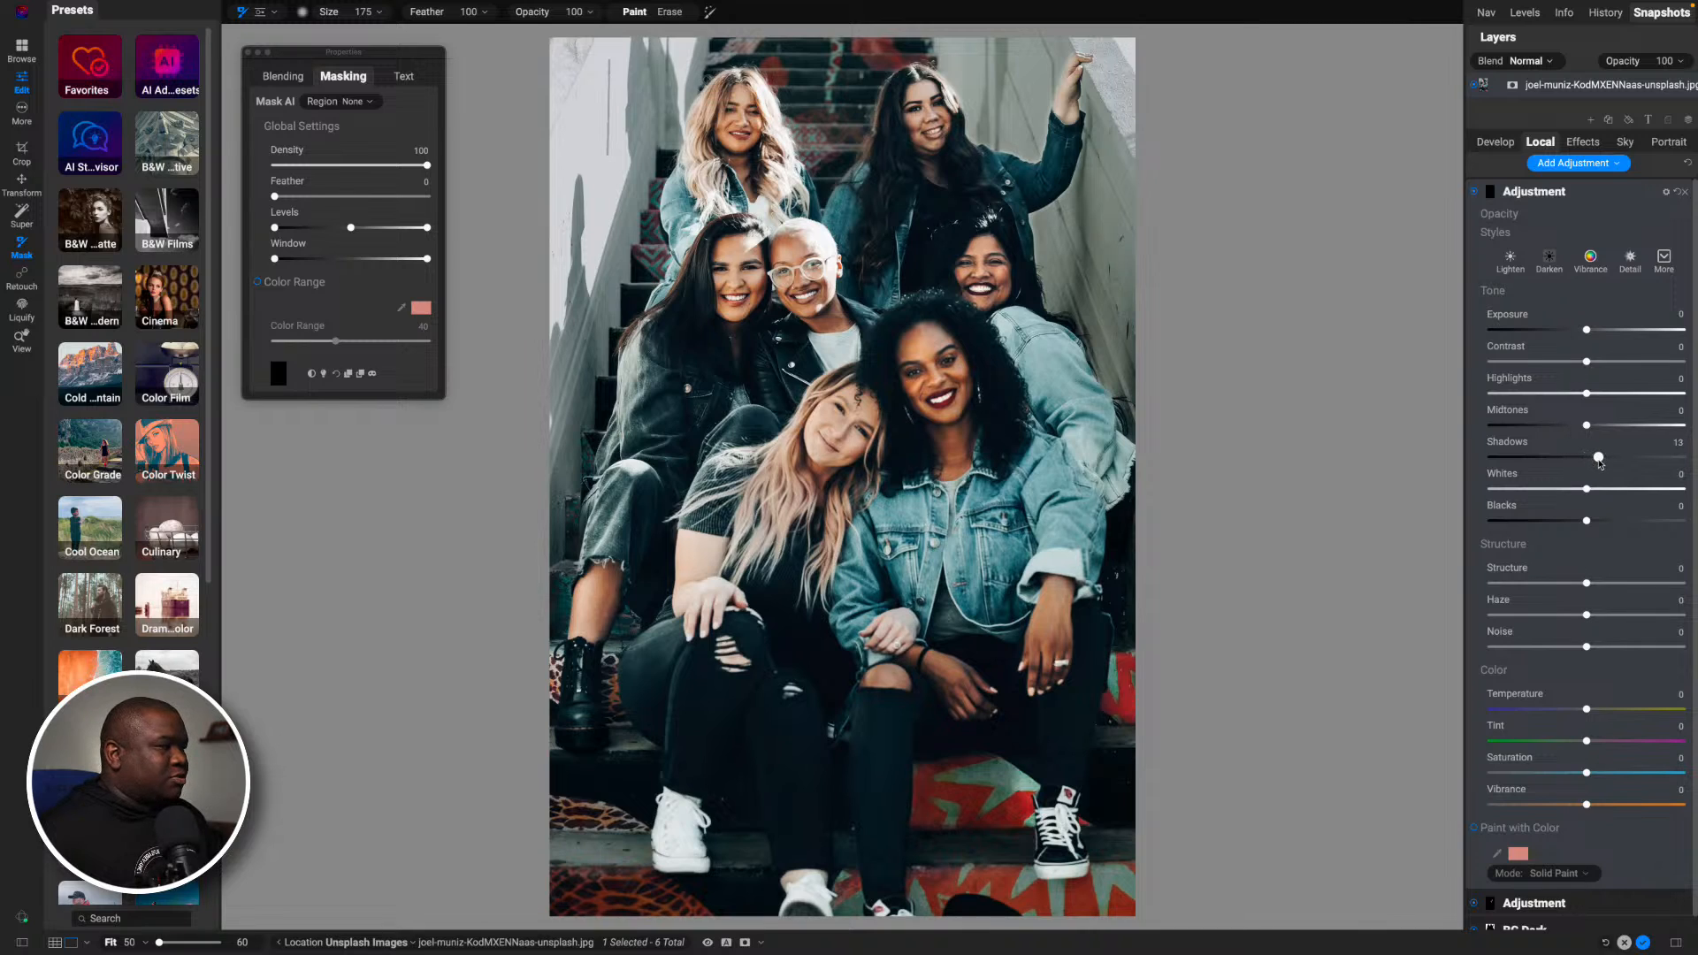
- Paint the shadow-lifting adjustment over the other women's faces, varying the brush size between 100 and 175 to fit each face
{"action": "key", "text": "["}
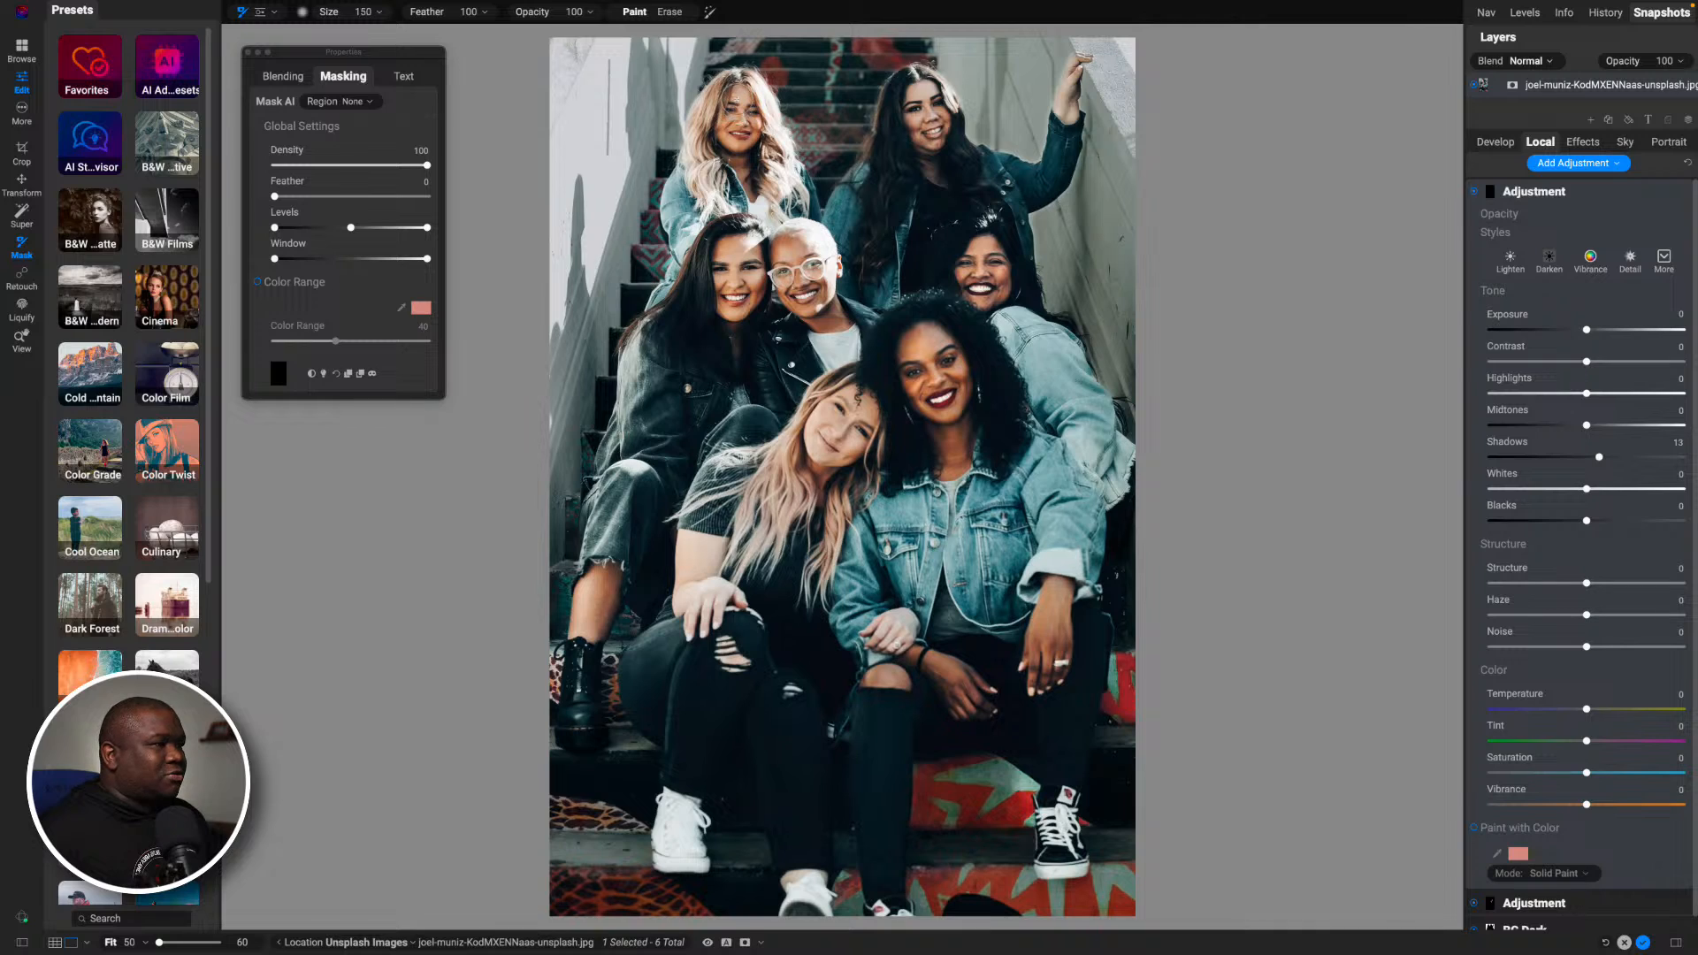
{"action": "key", "text": "["}
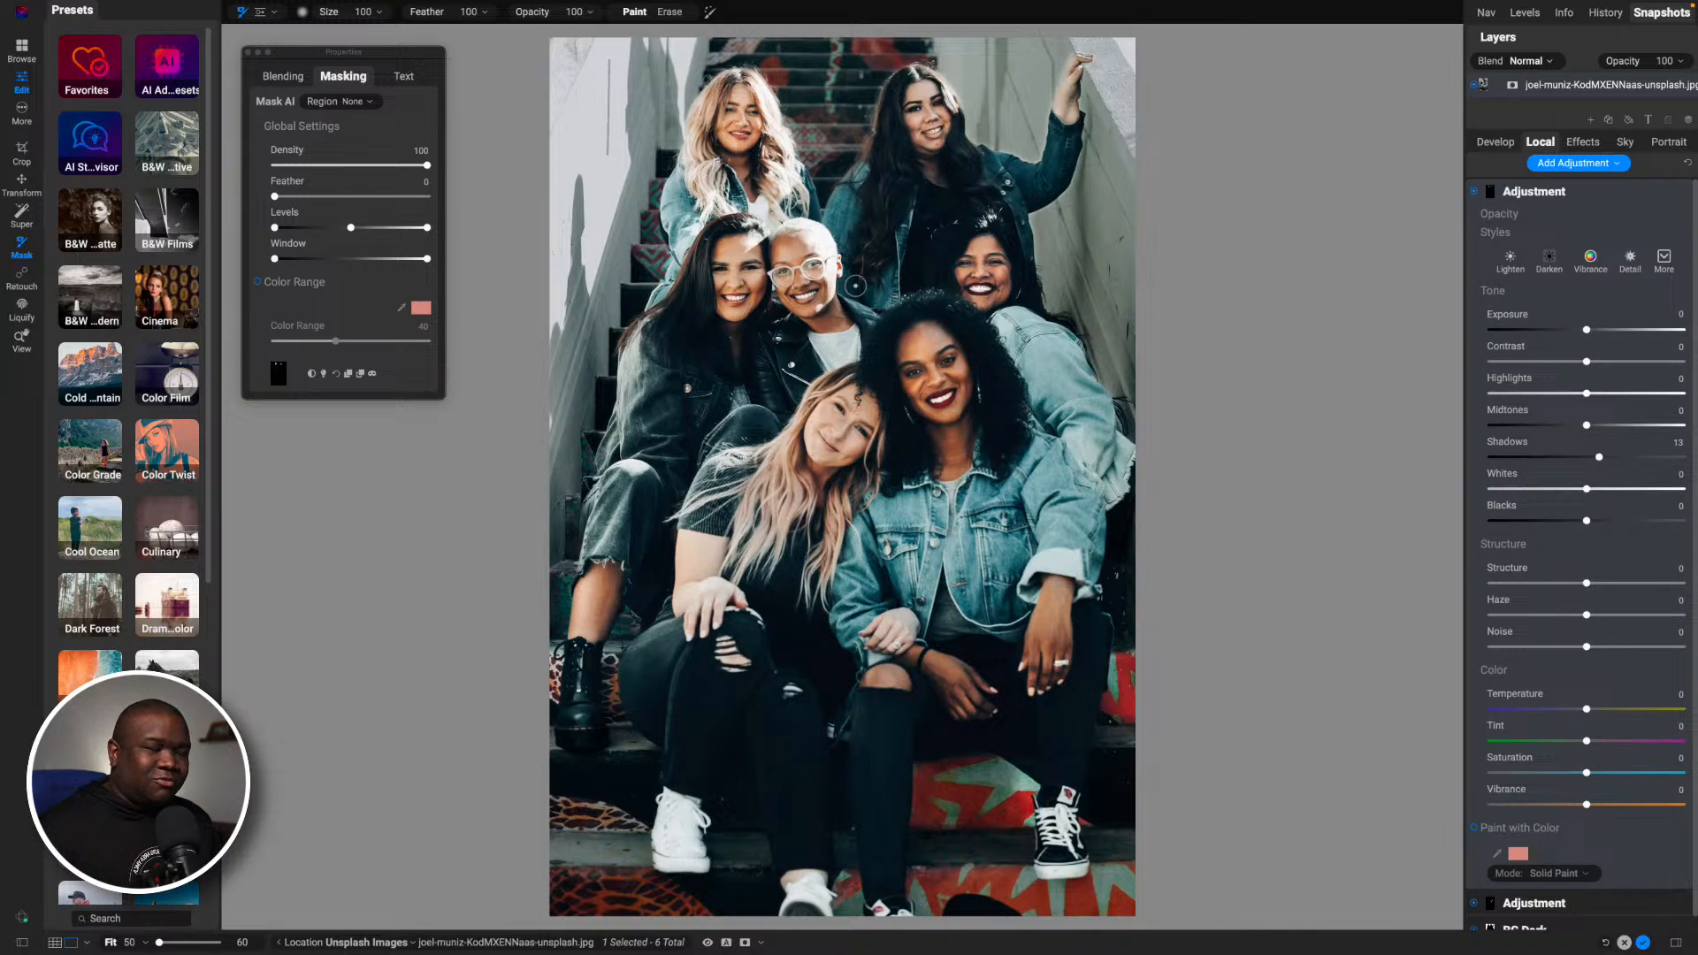
{"action": "key", "text": "bracketright"}
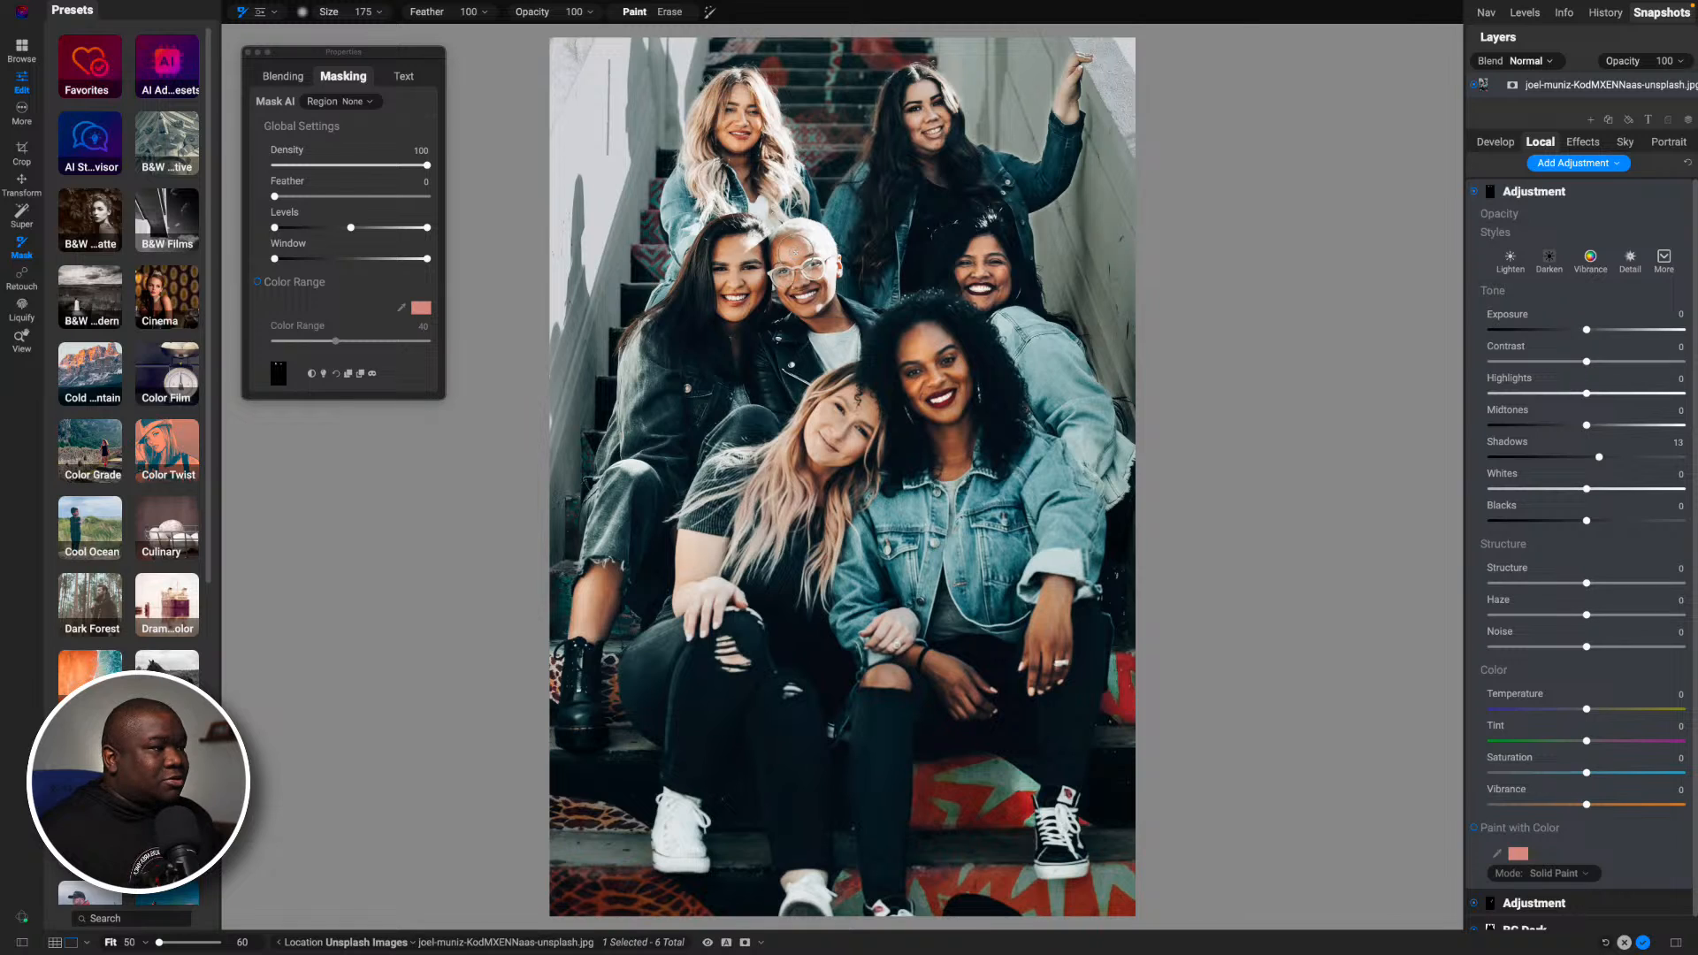
{"action": "key", "text": "bracketleft"}
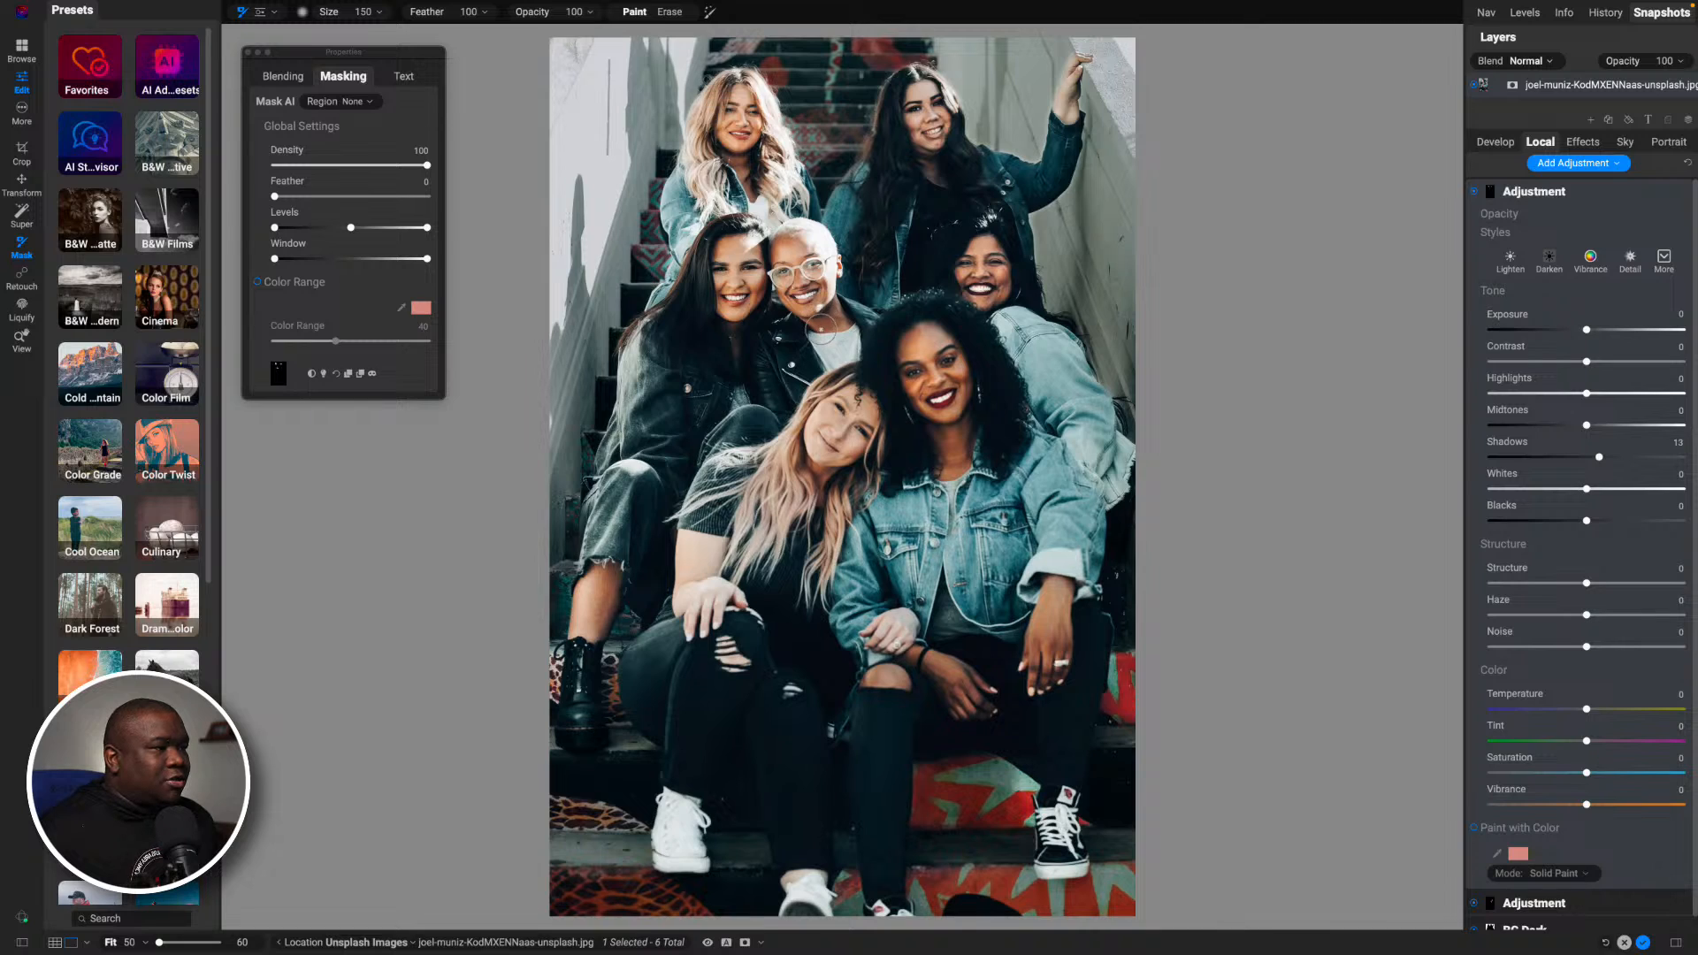
{"action": "key", "text": "bracketleft"}
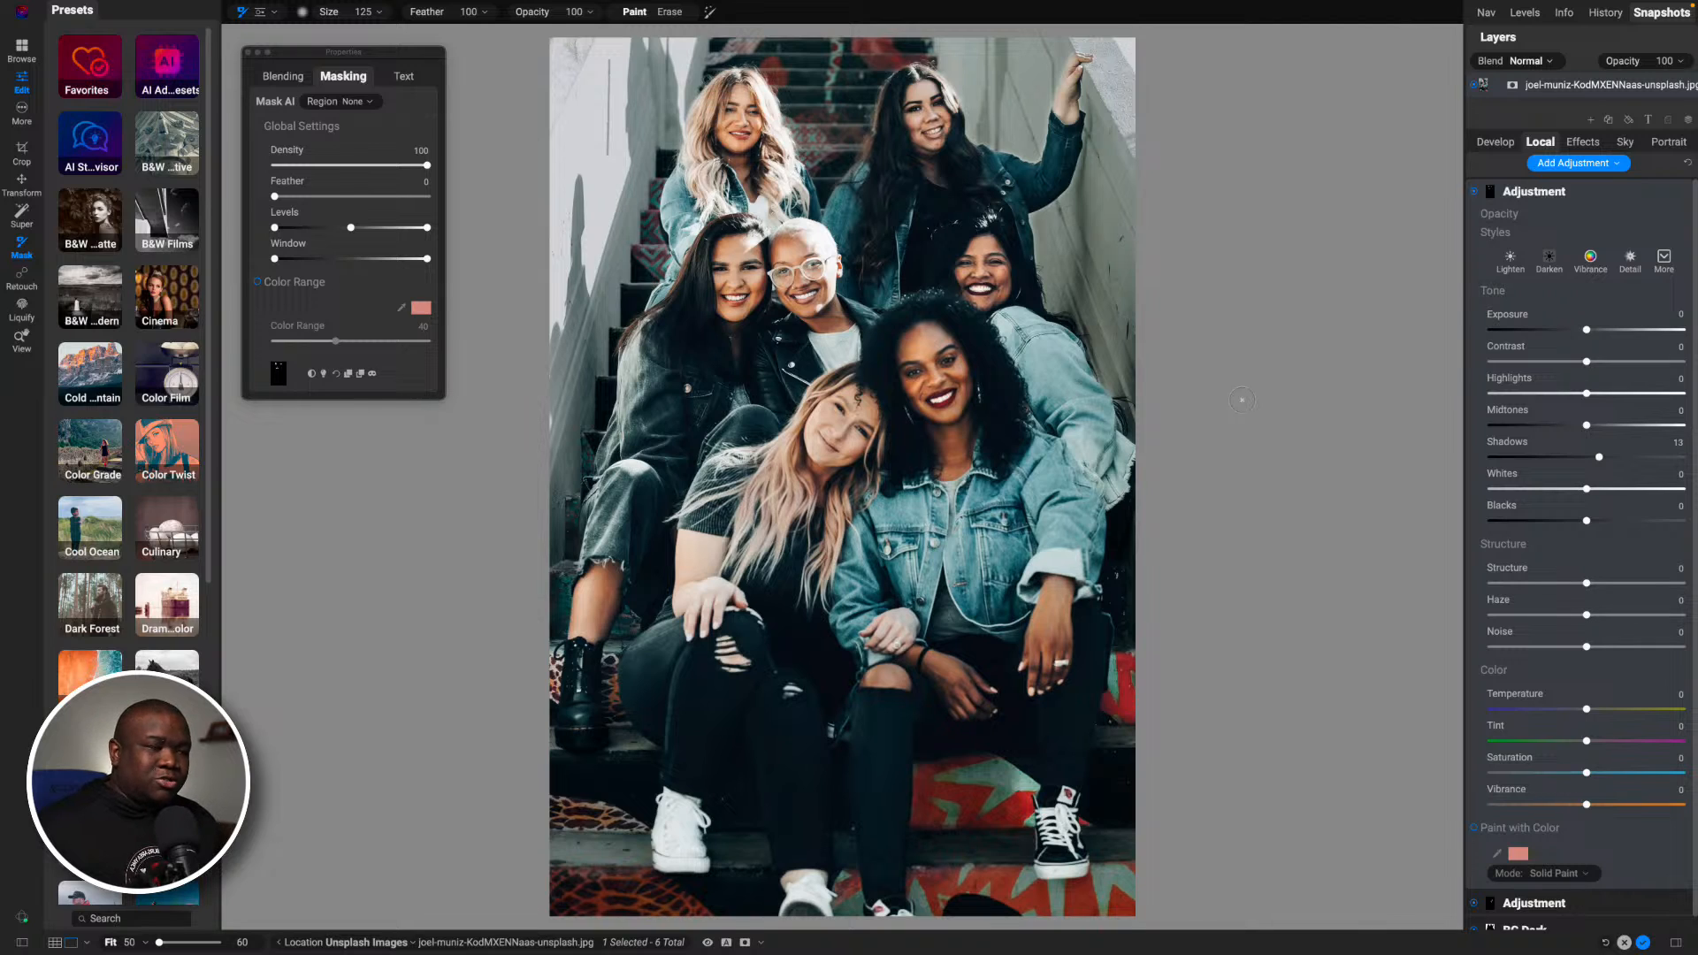
- Compare the photo with the shadow-lifting adjustment switched off and on
{"action": "left_click", "coordinate": [1474, 194]}
{"action": "left_click", "coordinate": [1474, 194]}
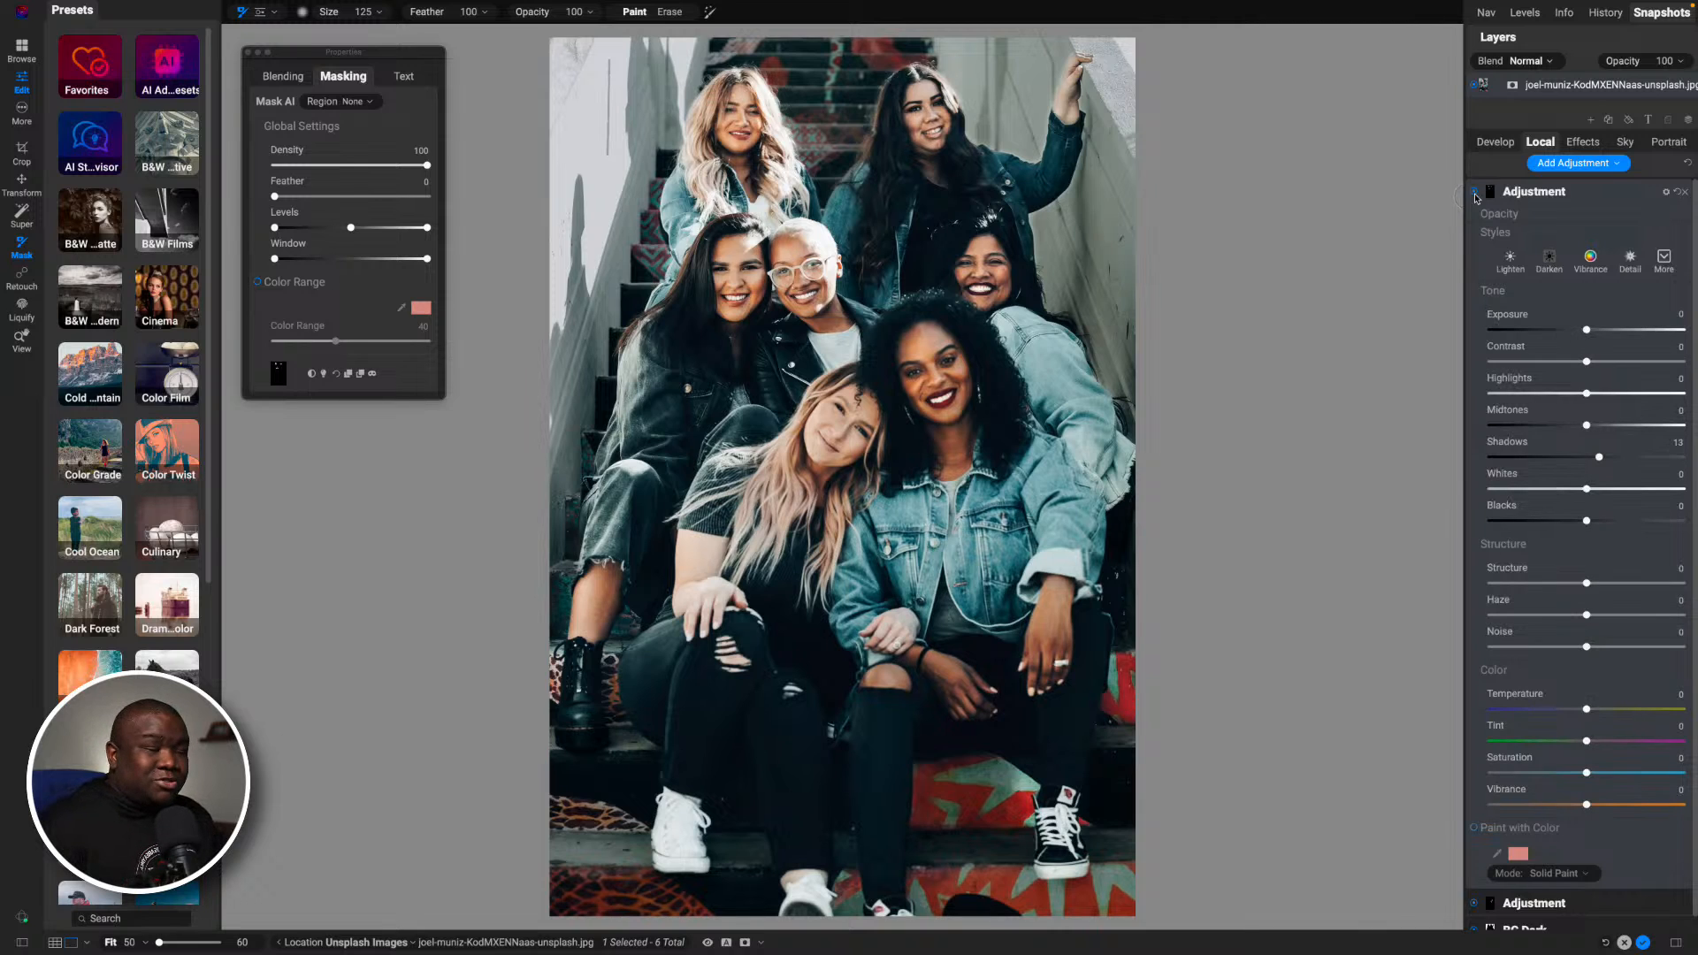
{"action": "left_click", "coordinate": [1474, 194]}
{"action": "left_click", "coordinate": [1474, 194]}
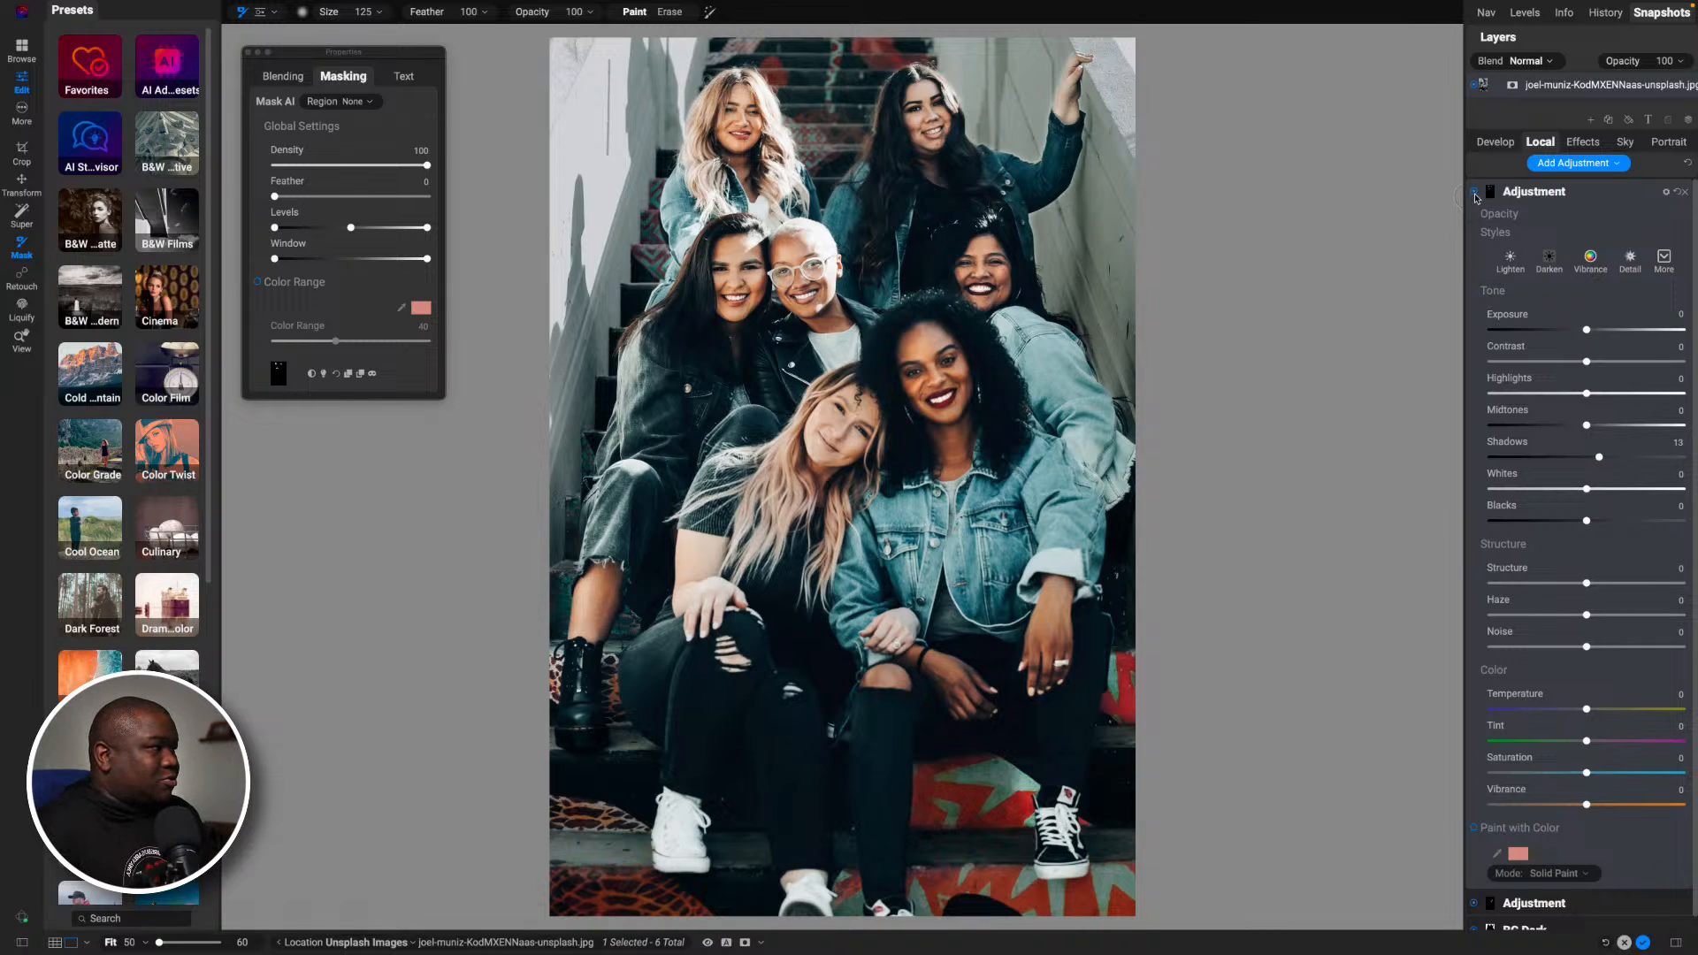
- Rename the shadow-lifting local adjustment "Open Face Shadow" and collapse its settings
{"action": "double_click", "coordinate": [1534, 188]}
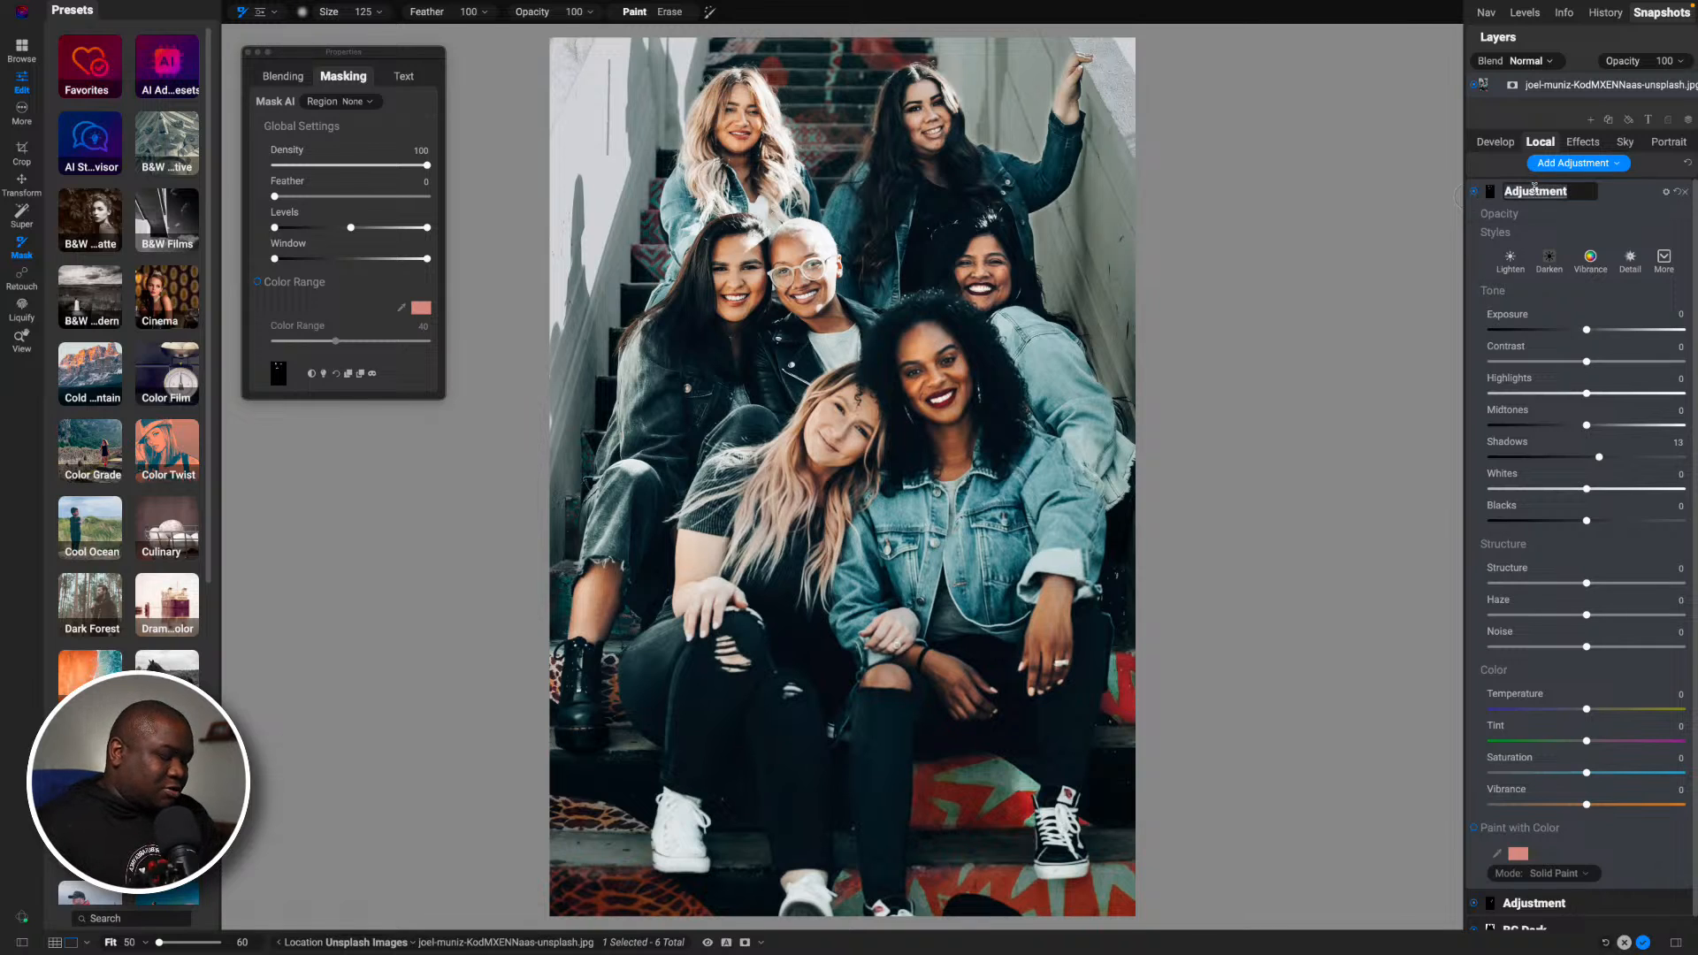
{"action": "type", "text": "Open Fac"}
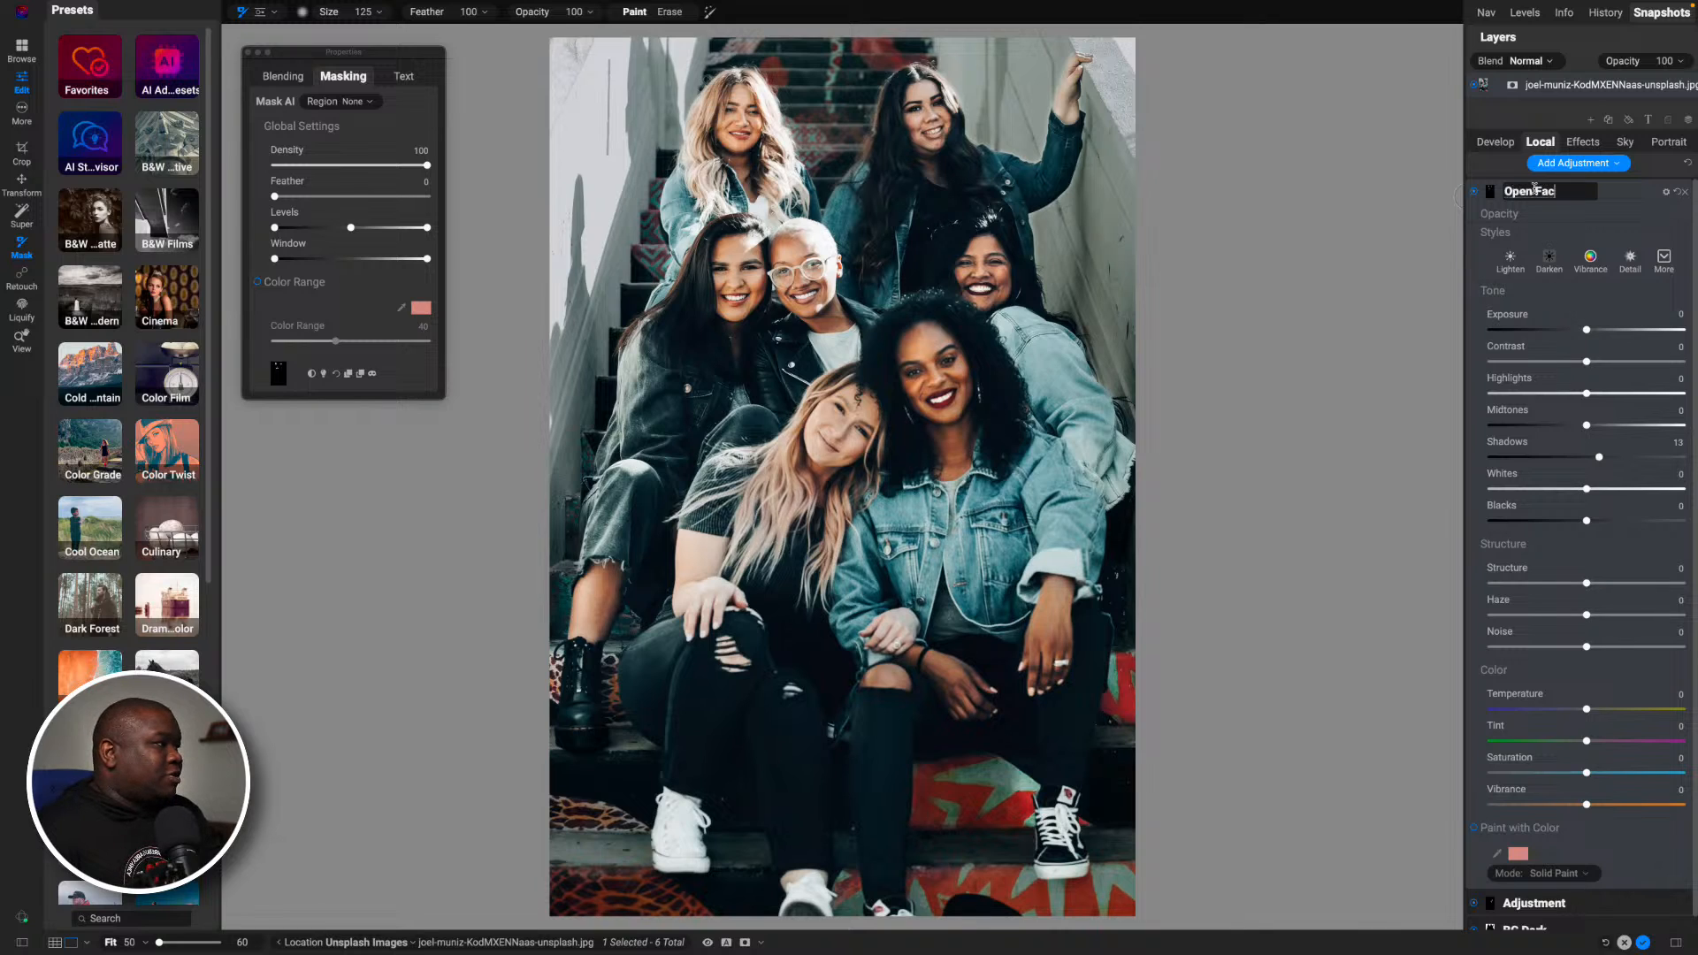
{"action": "type", "text": "e Shad"}
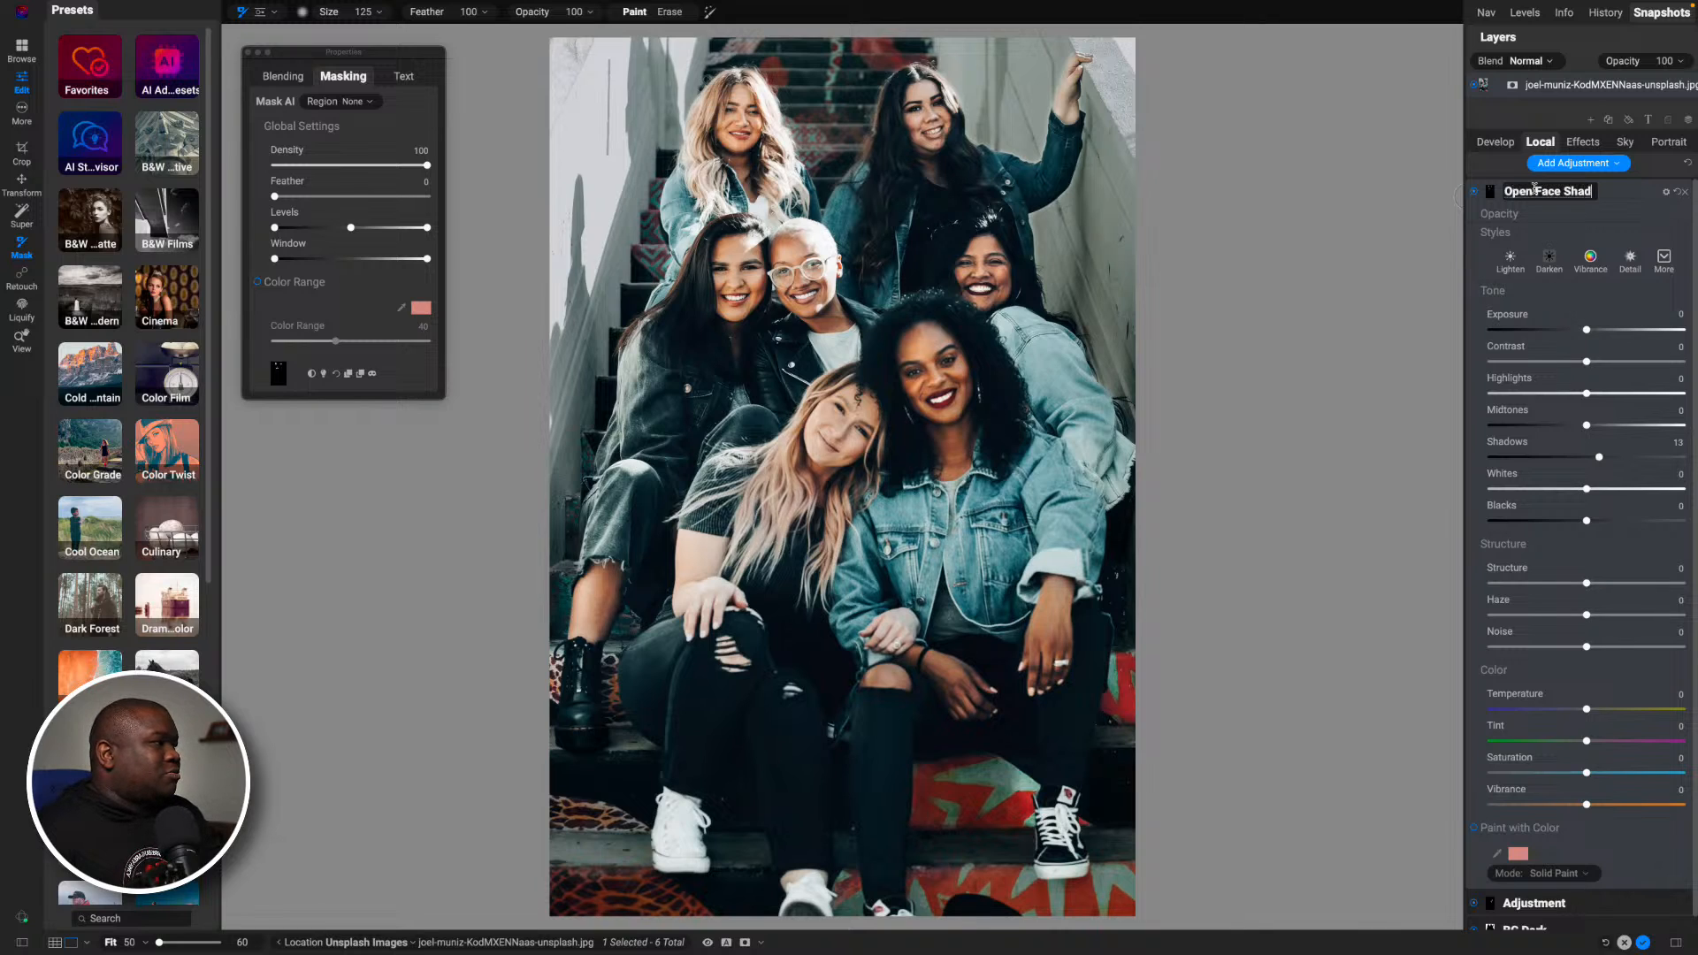
{"action": "type", "text": "ow"}
{"action": "key", "text": "Return"}
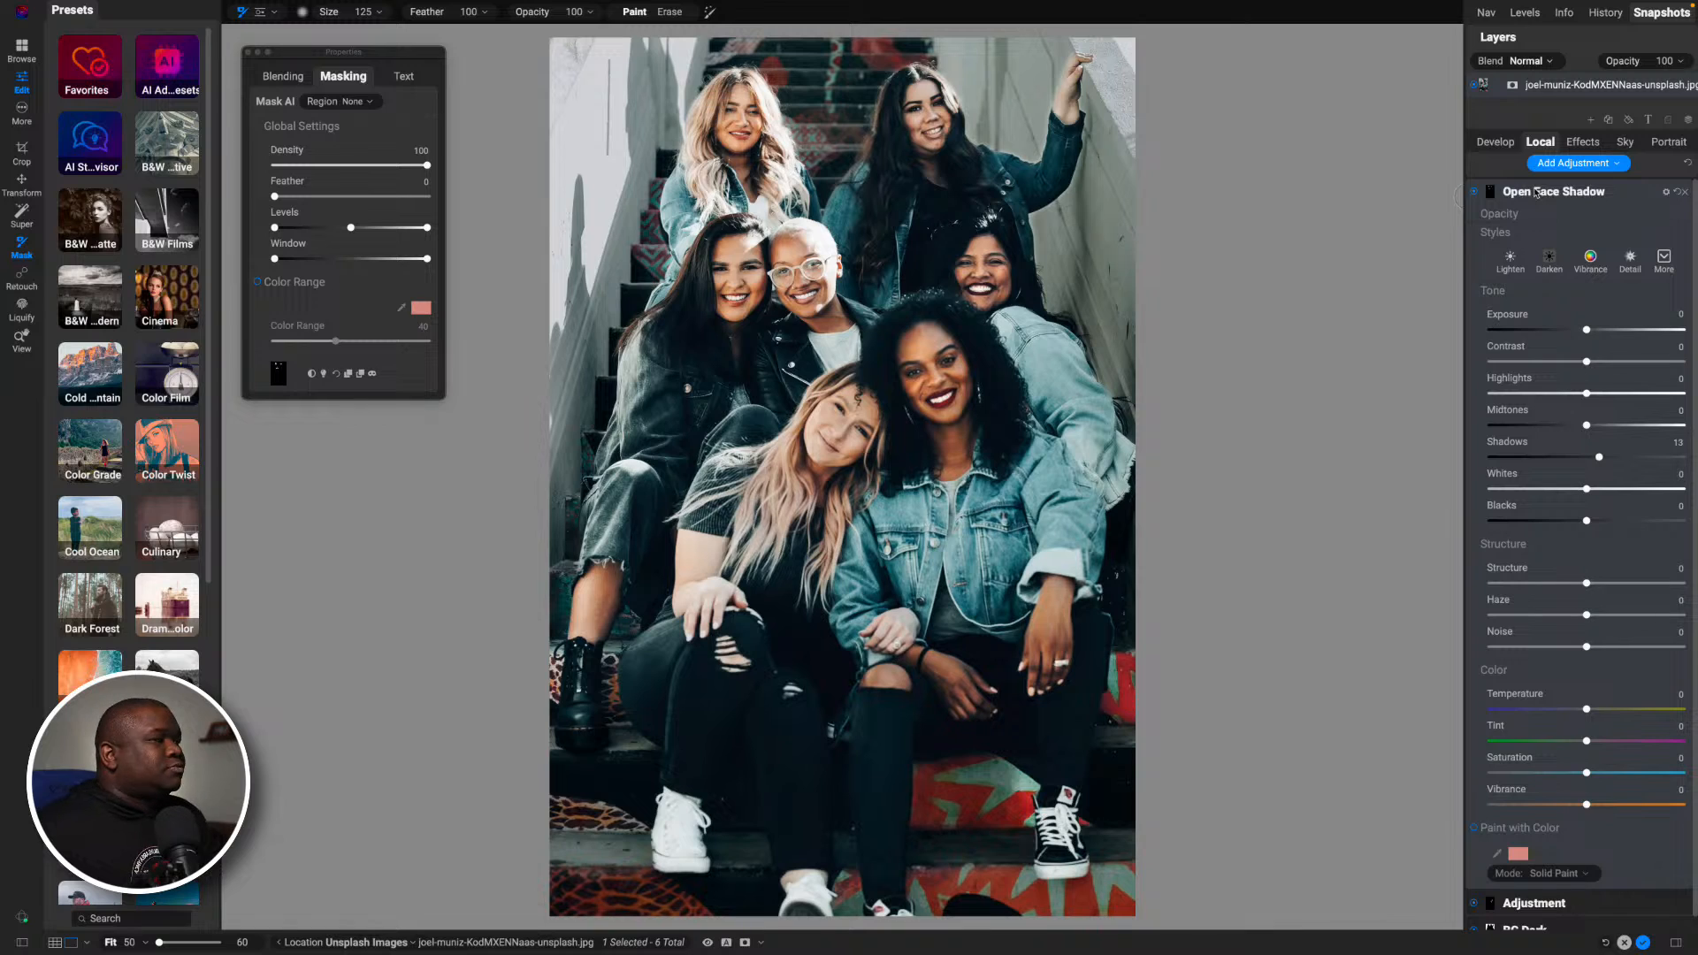
{"action": "left_click", "coordinate": [1538, 192]}
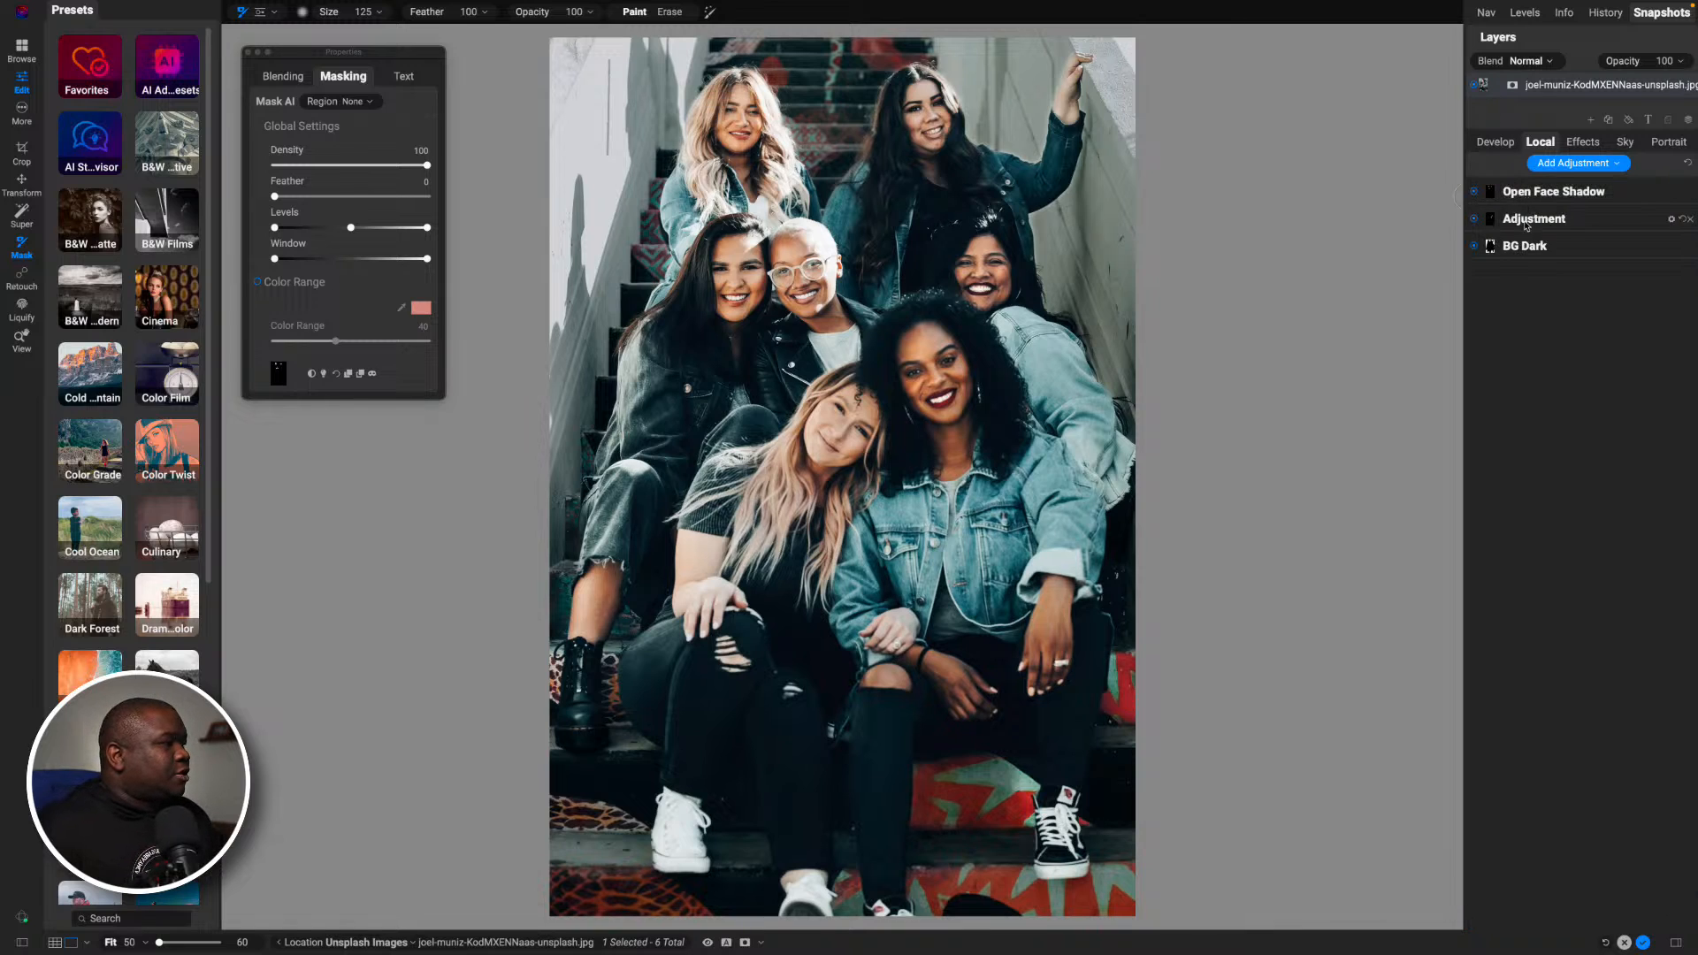
- Rename the remaining unnamed local adjustment, which brightens two of the faces, "2 Face Bright"
{"action": "left_click", "coordinate": [1474, 220]}
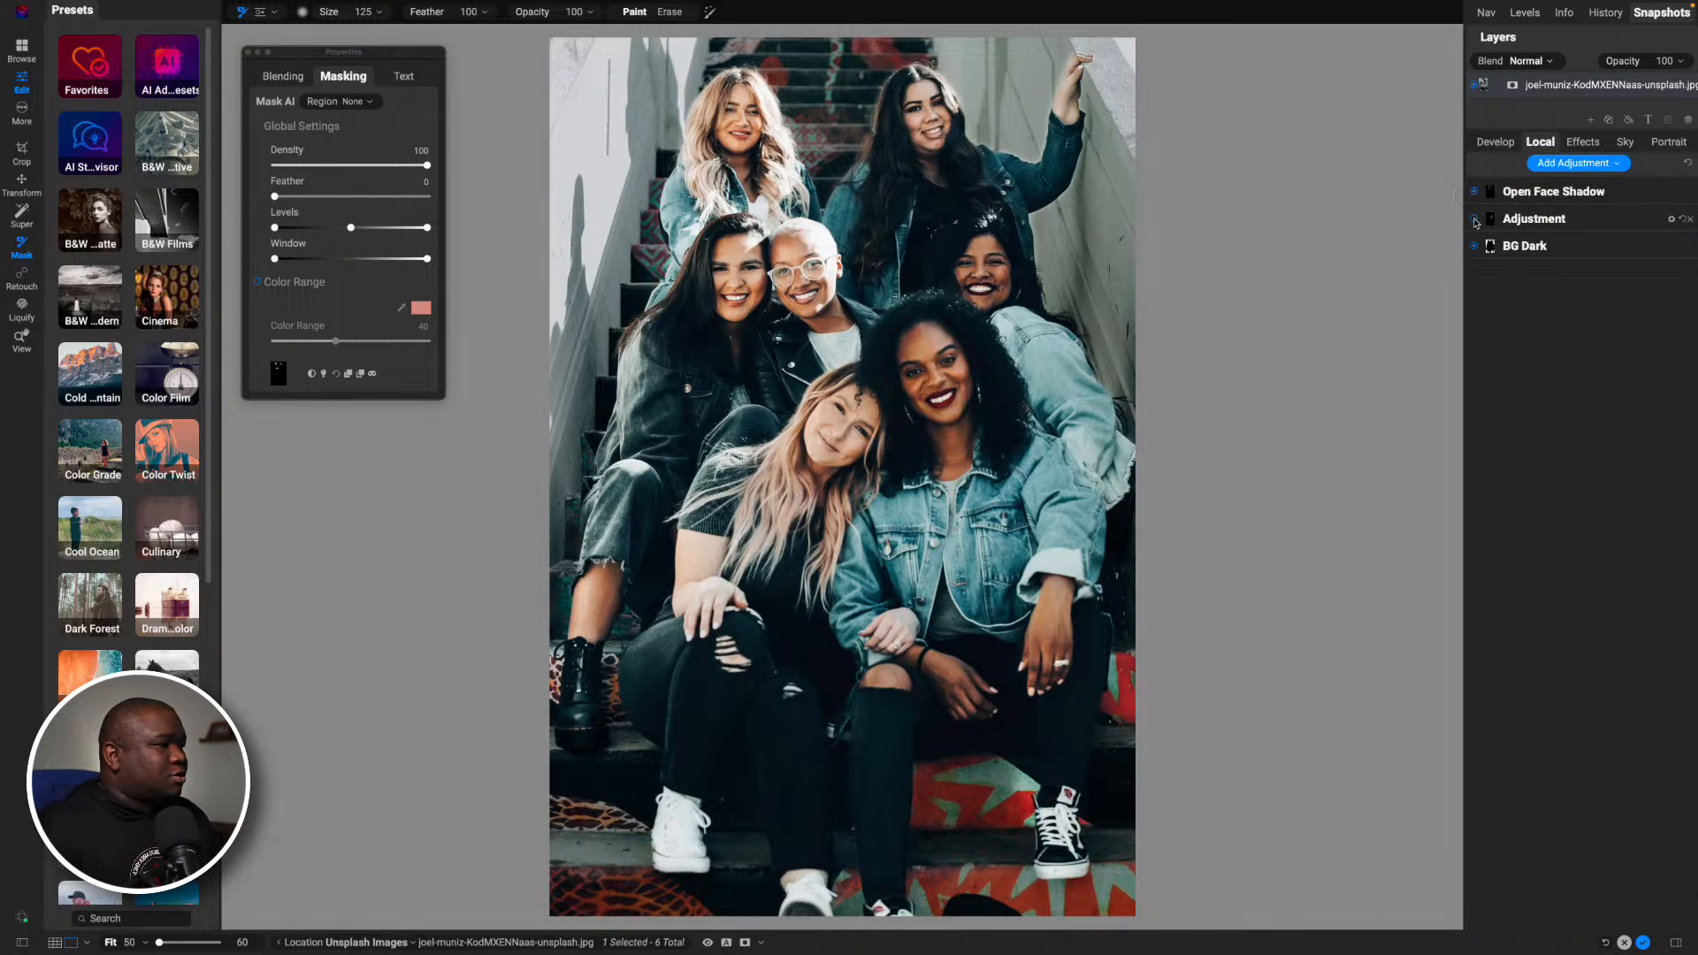
{"action": "double_click", "coordinate": [1536, 218]}
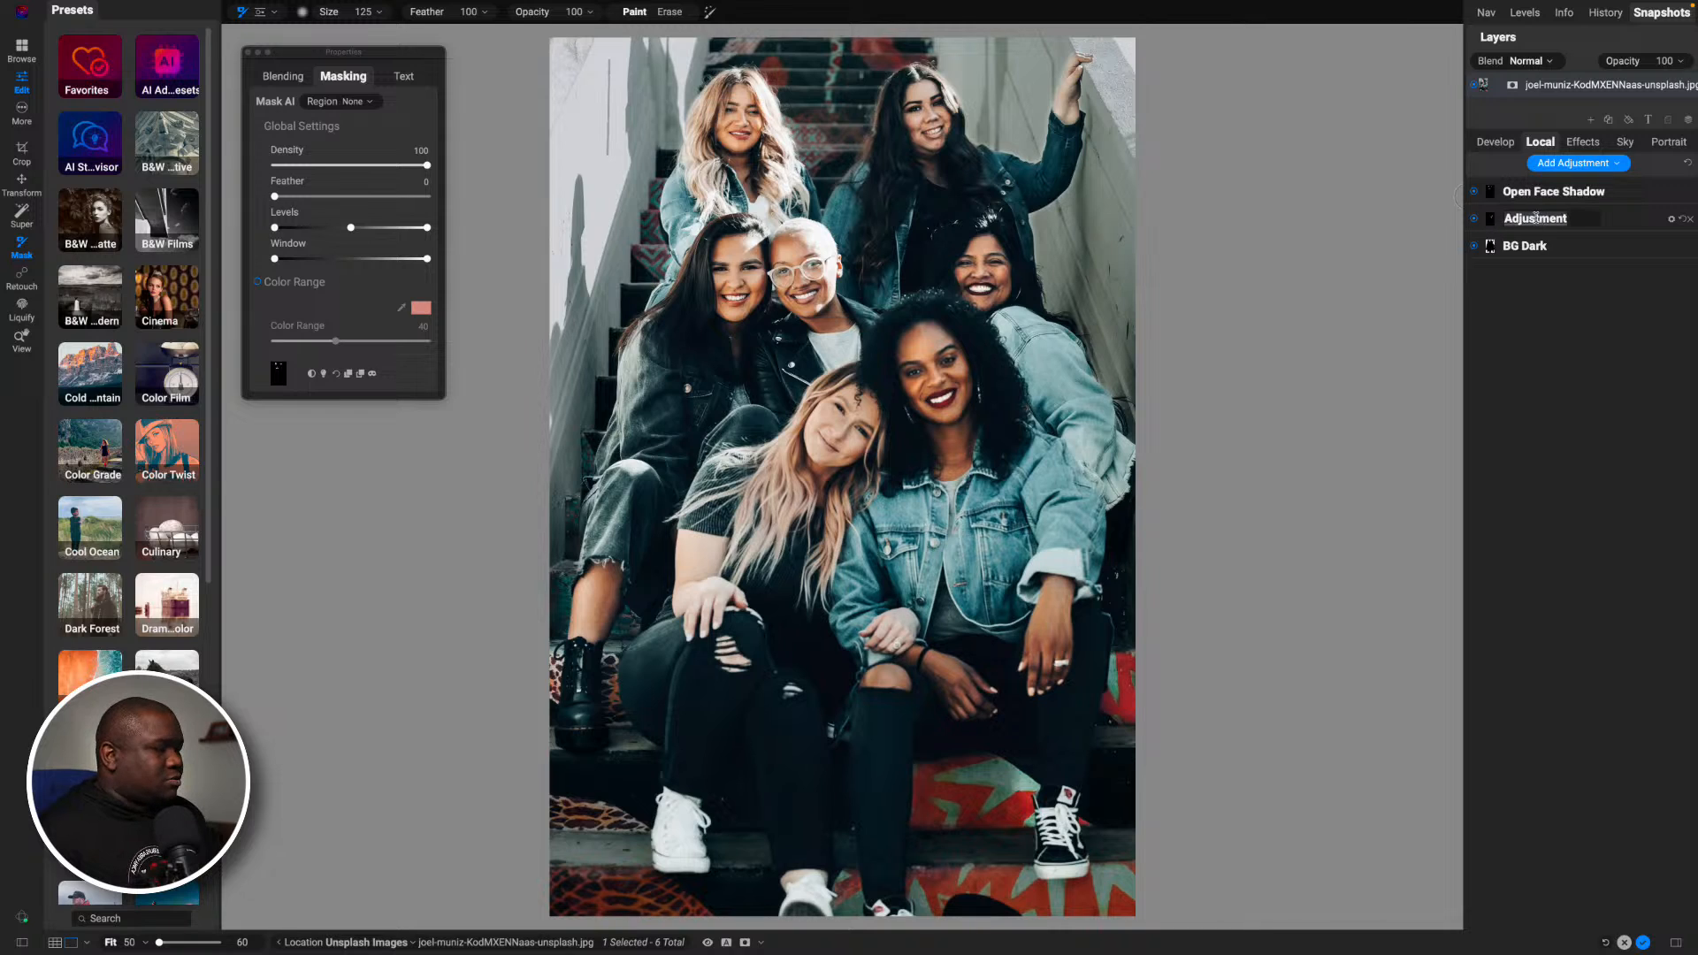
{"action": "type", "text": "2"}
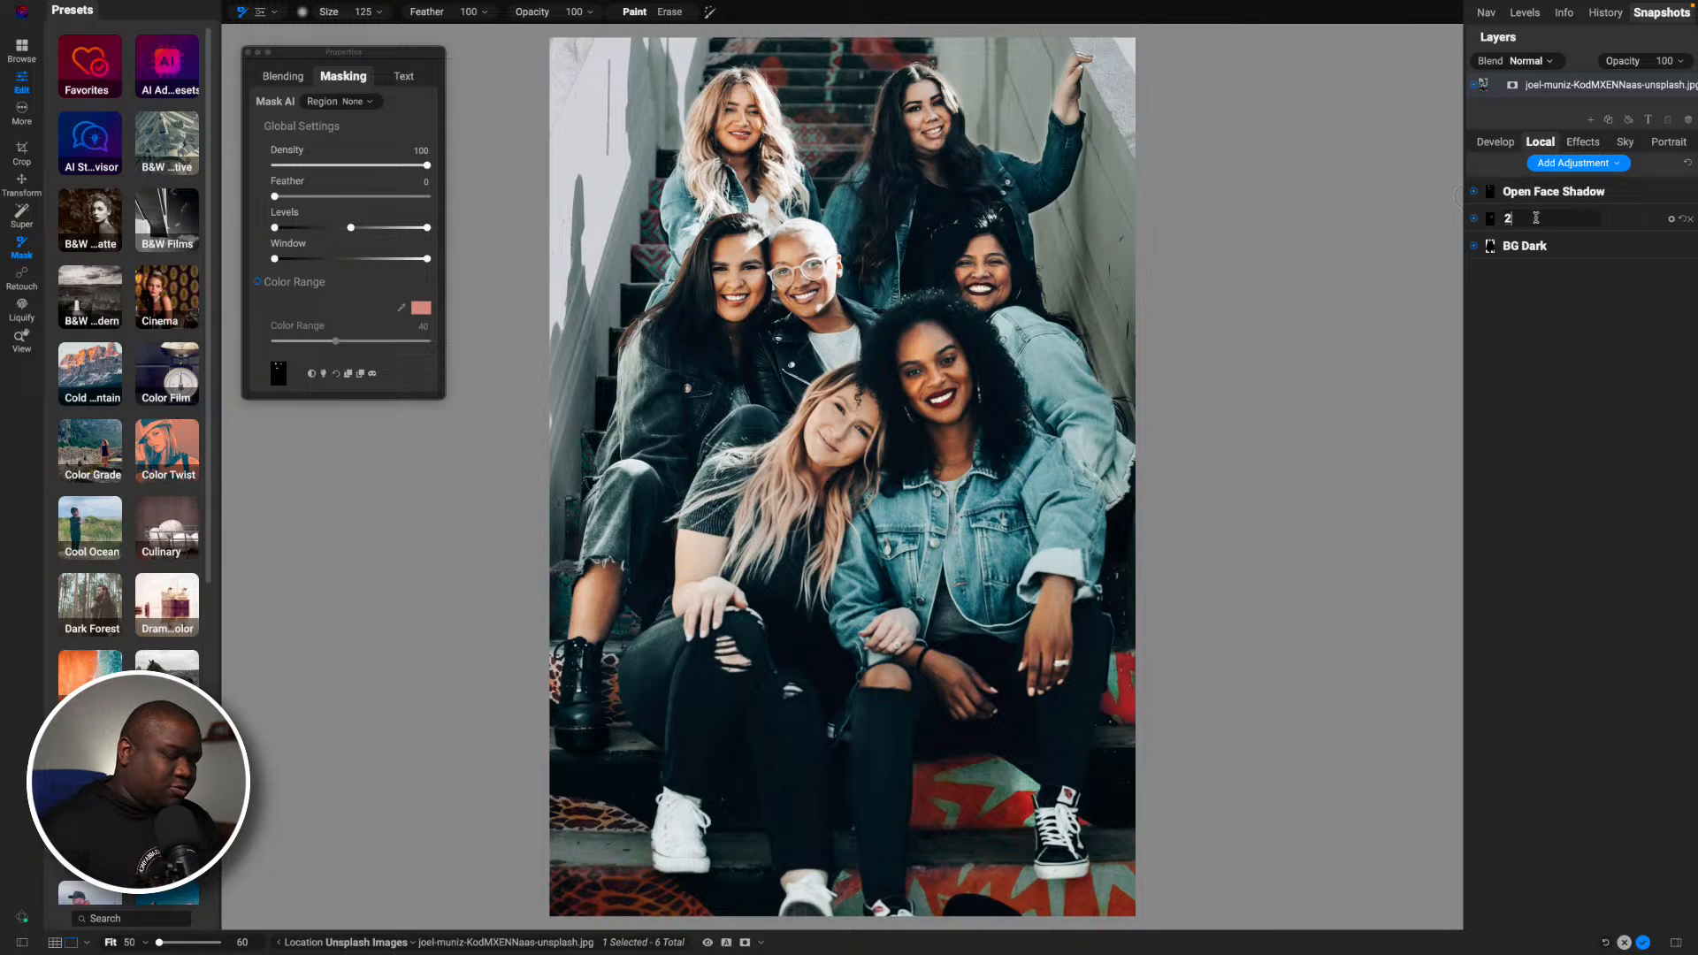
{"action": "type", "text": " Face"}
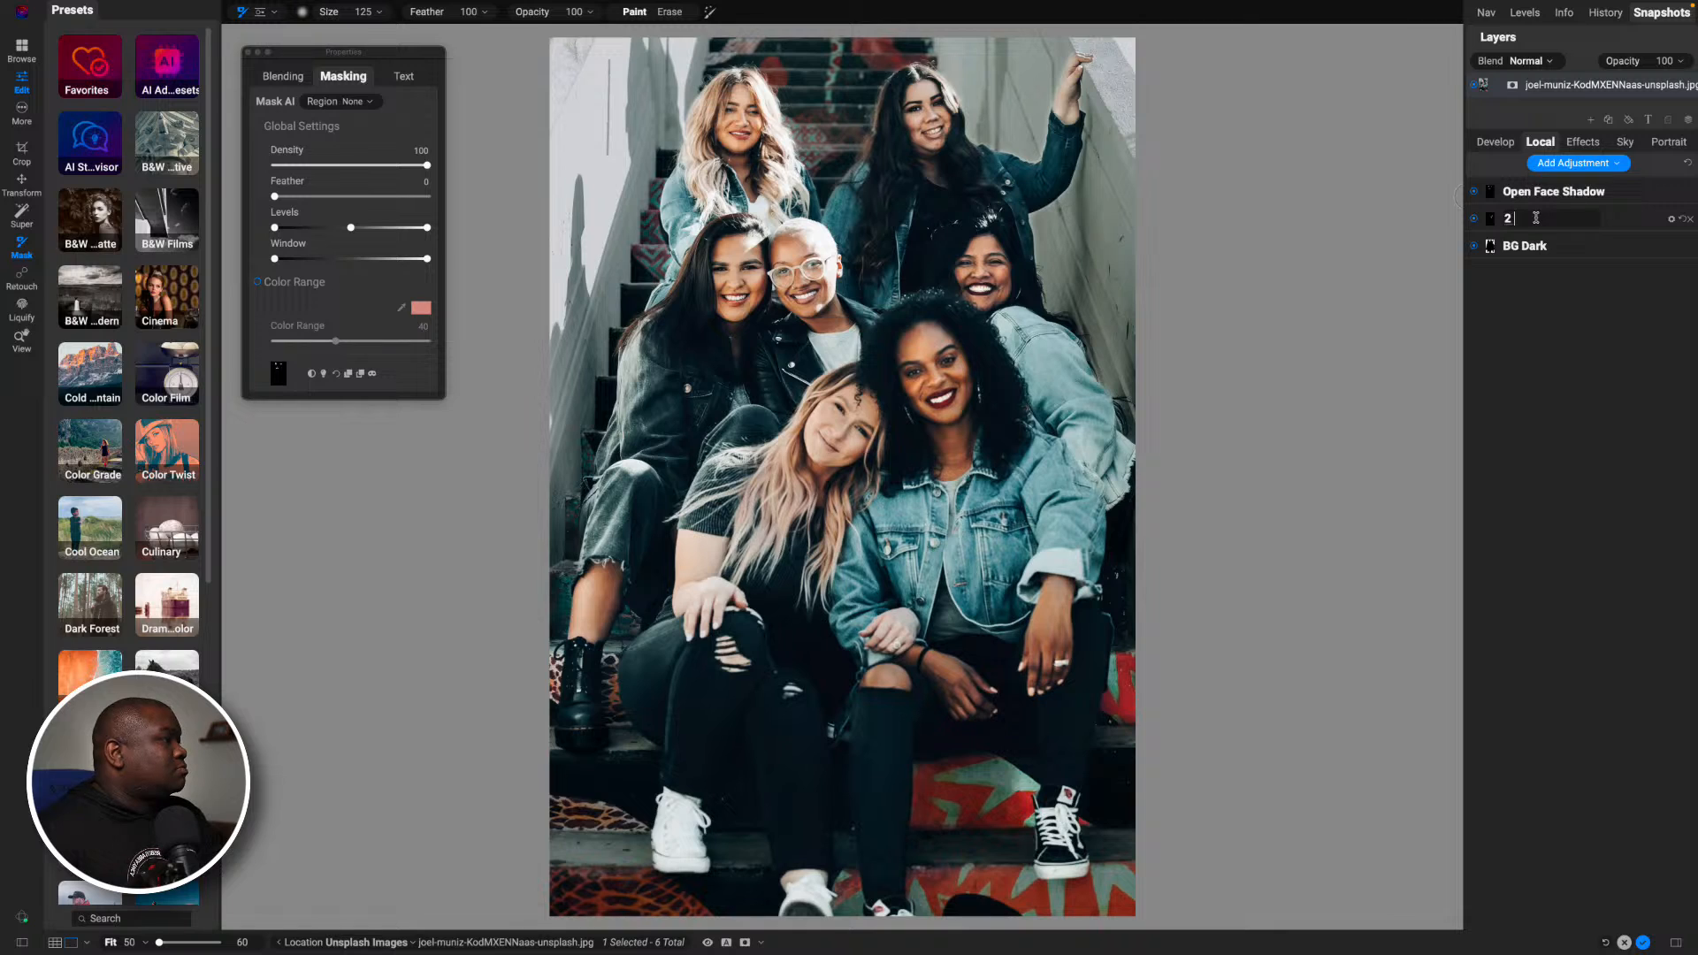
{"action": "type", "text": " Bright"}
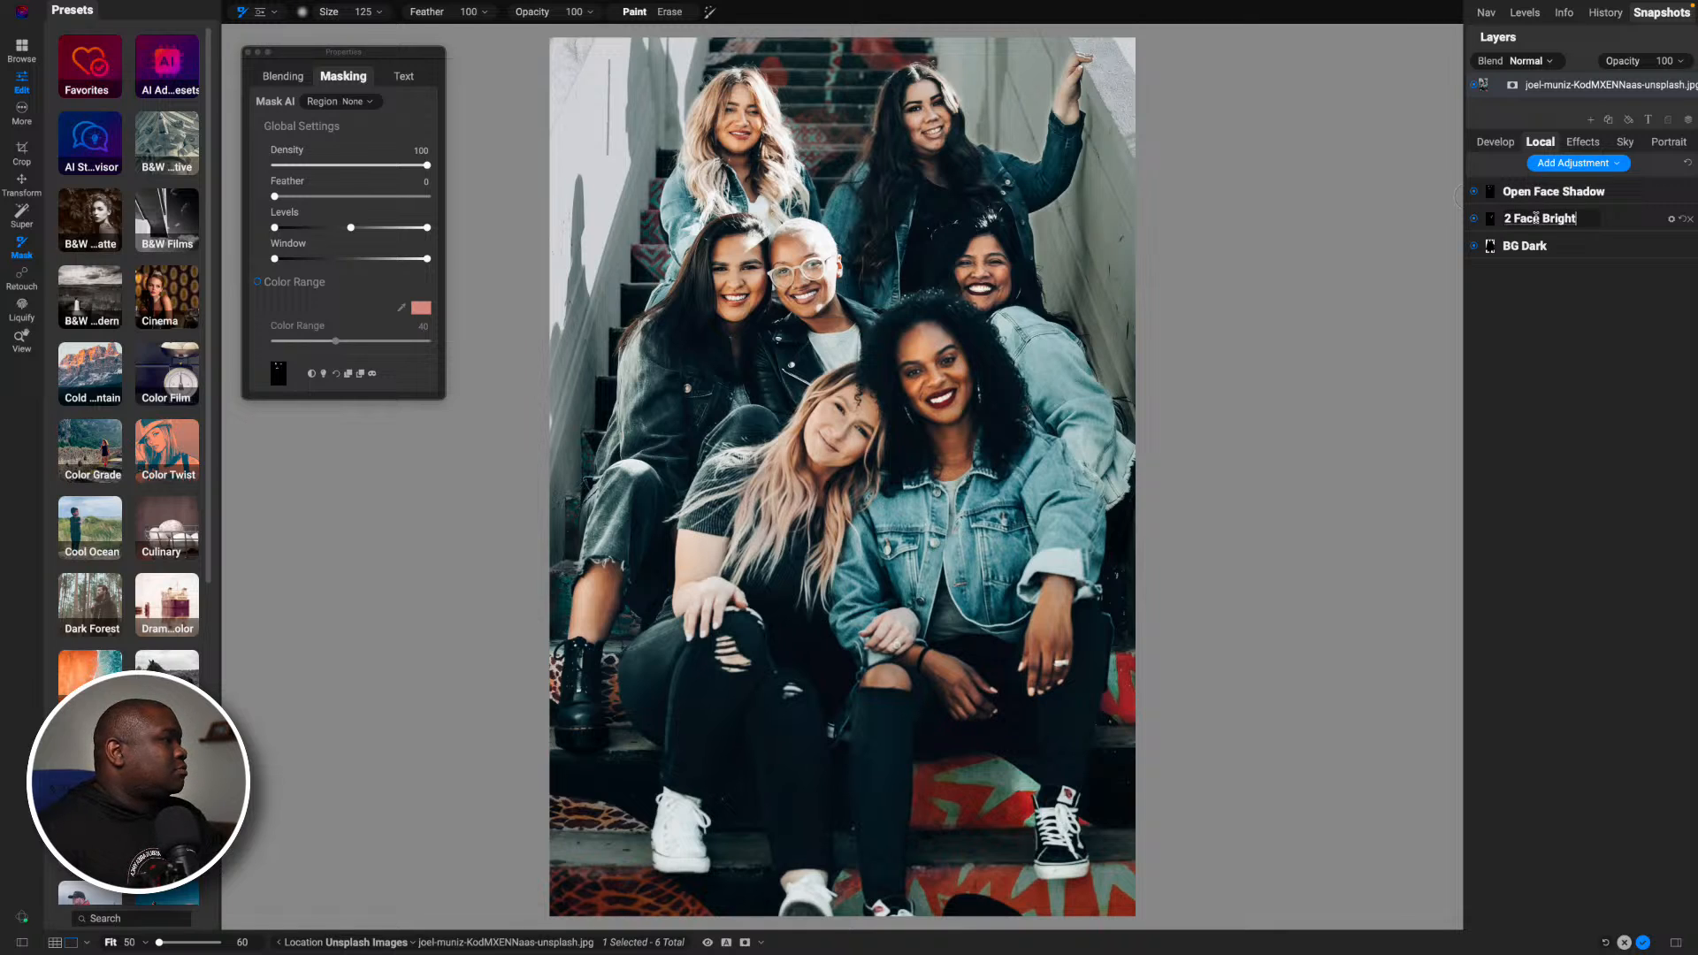
{"action": "key", "text": "Return"}
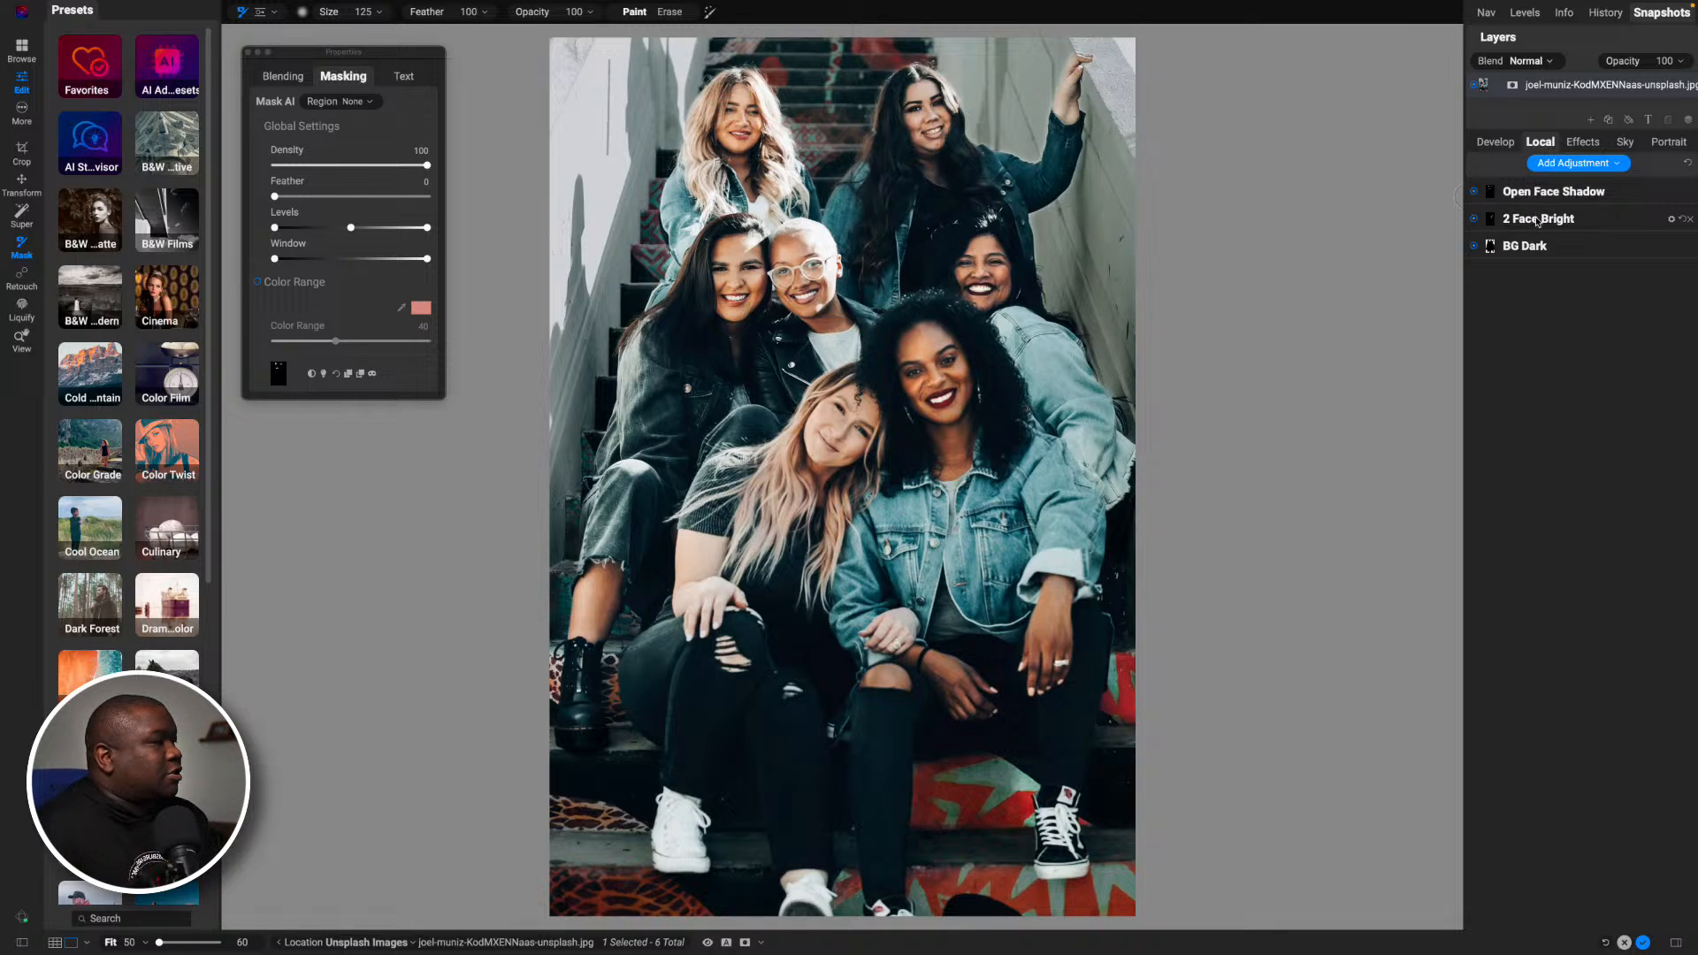
- Compare the photo with the edit preview off and on, and review the effects filters and local adjustments
{"action": "key", "text": "p"}
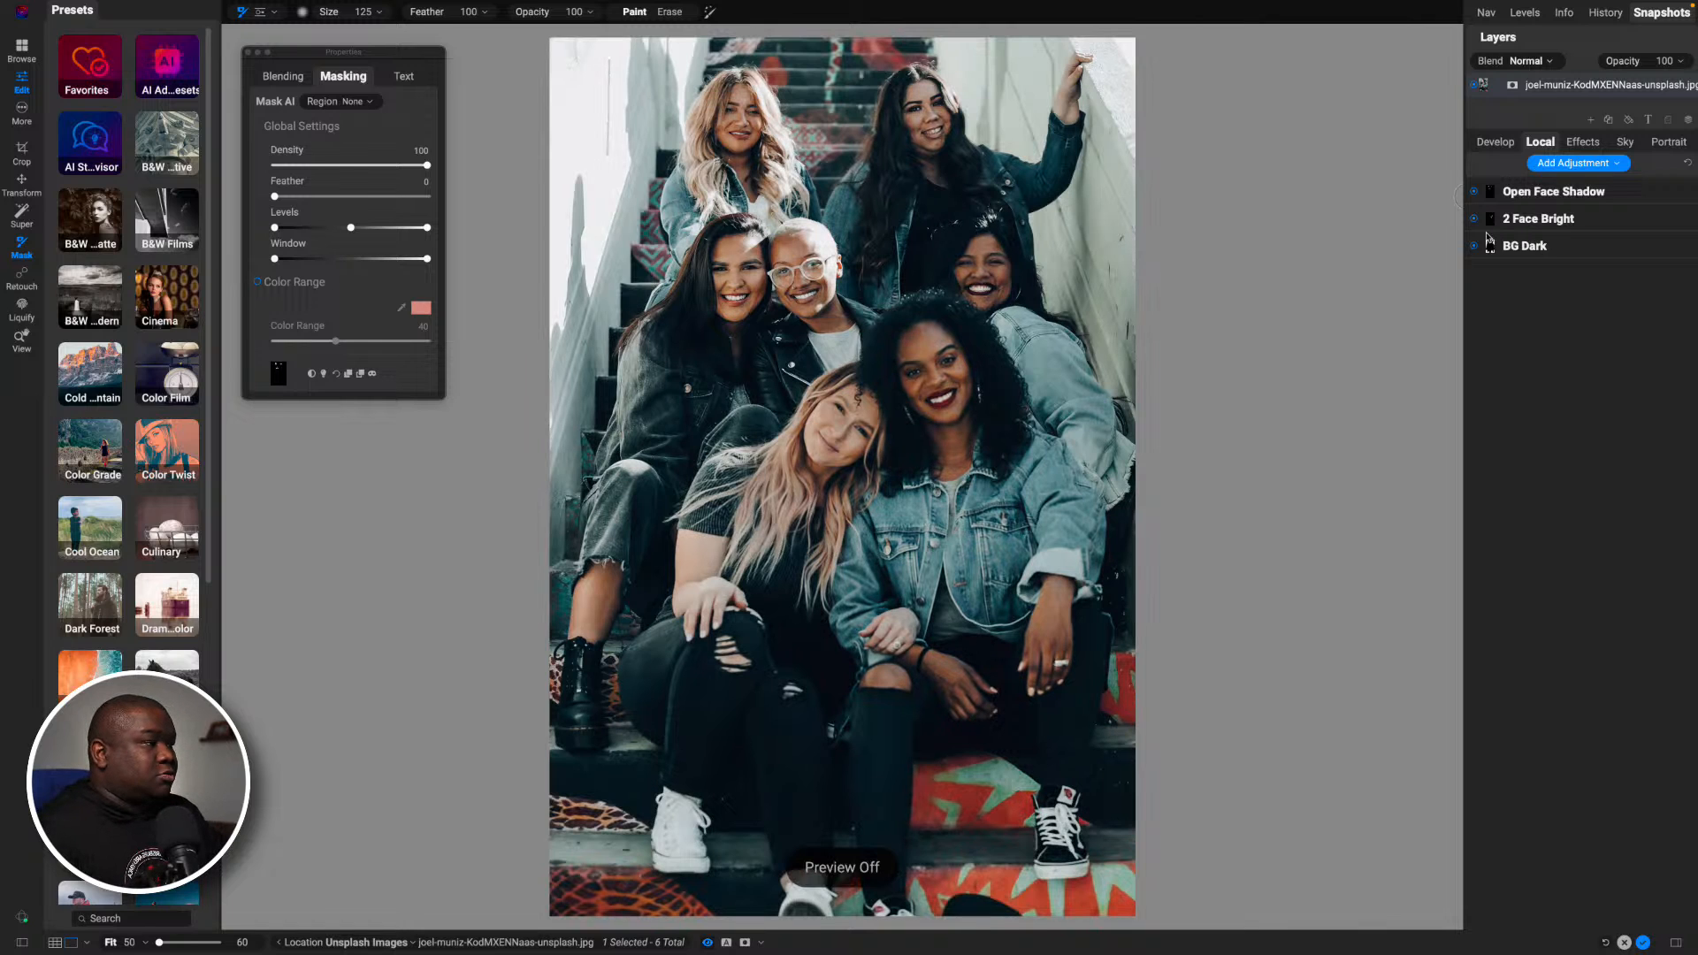
{"action": "key", "text": "p"}
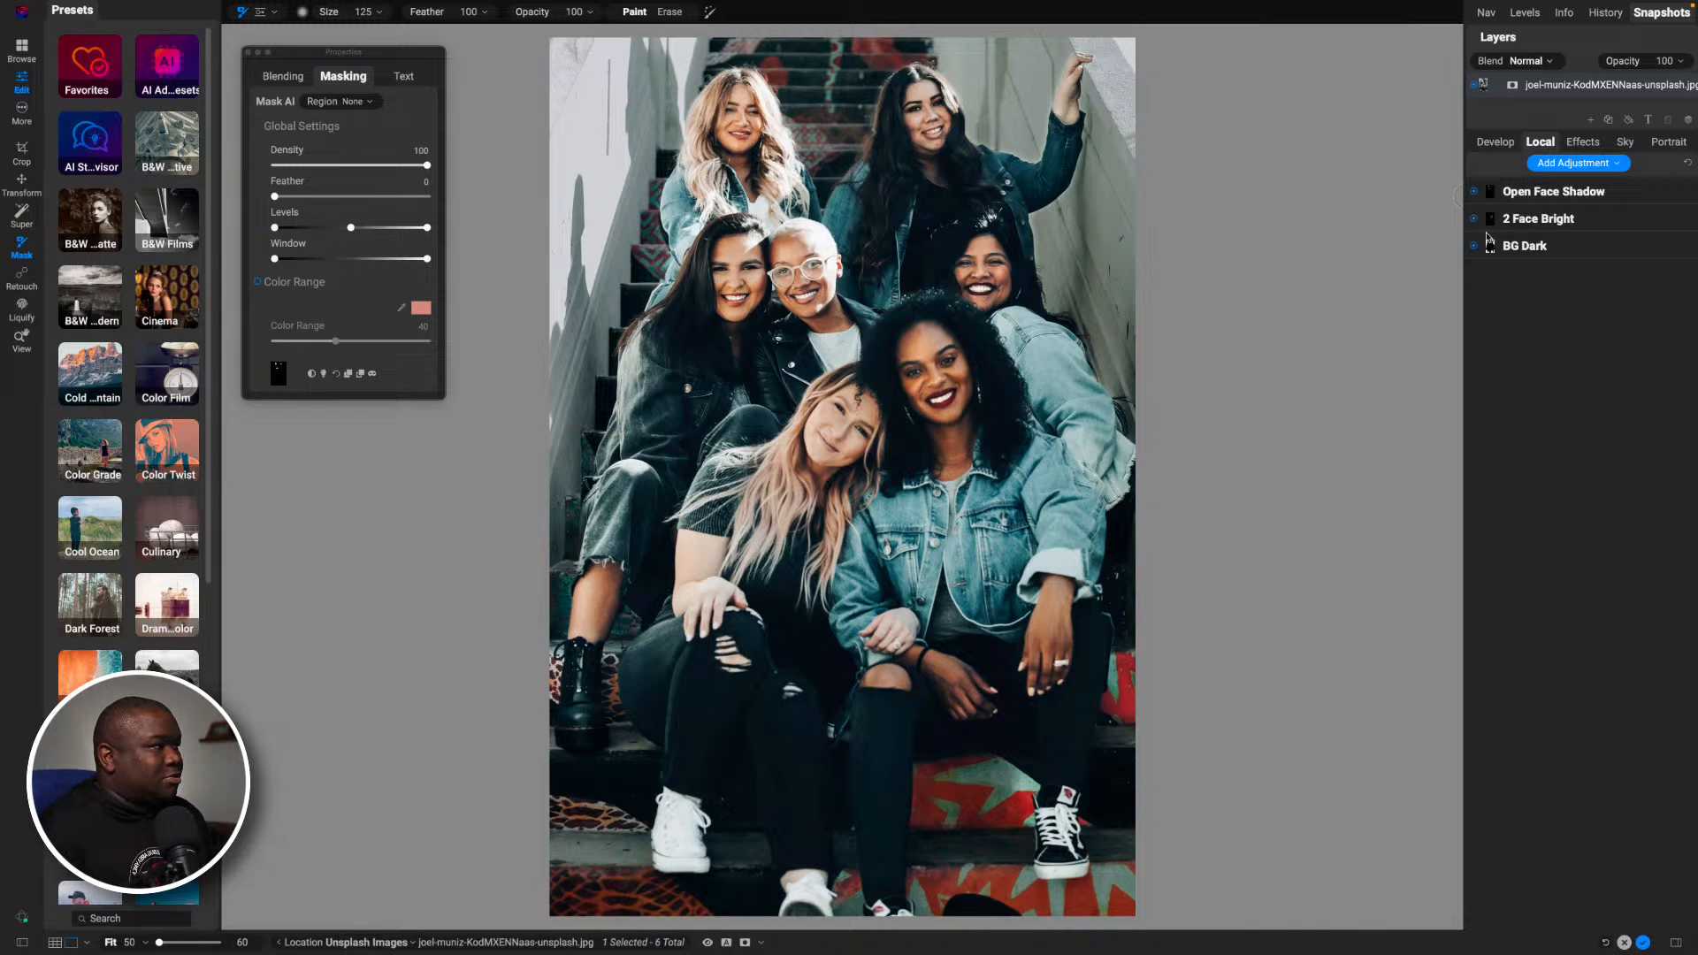
{"action": "left_click", "coordinate": [1582, 141]}
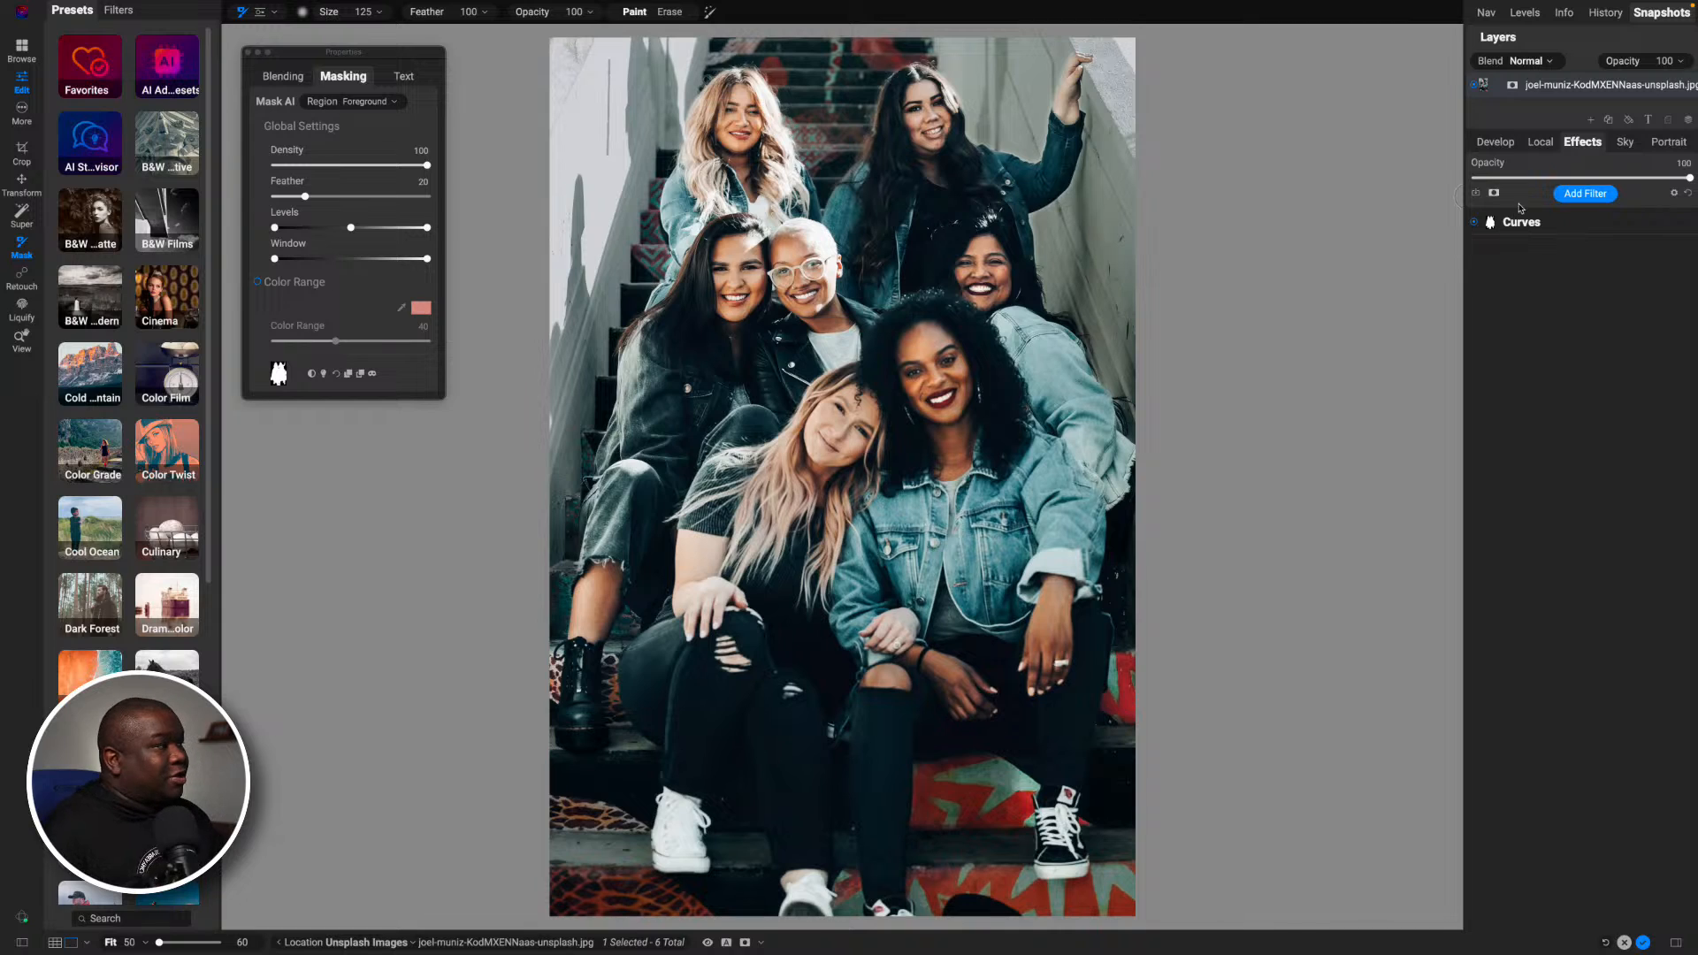
{"action": "left_click", "coordinate": [1539, 142]}
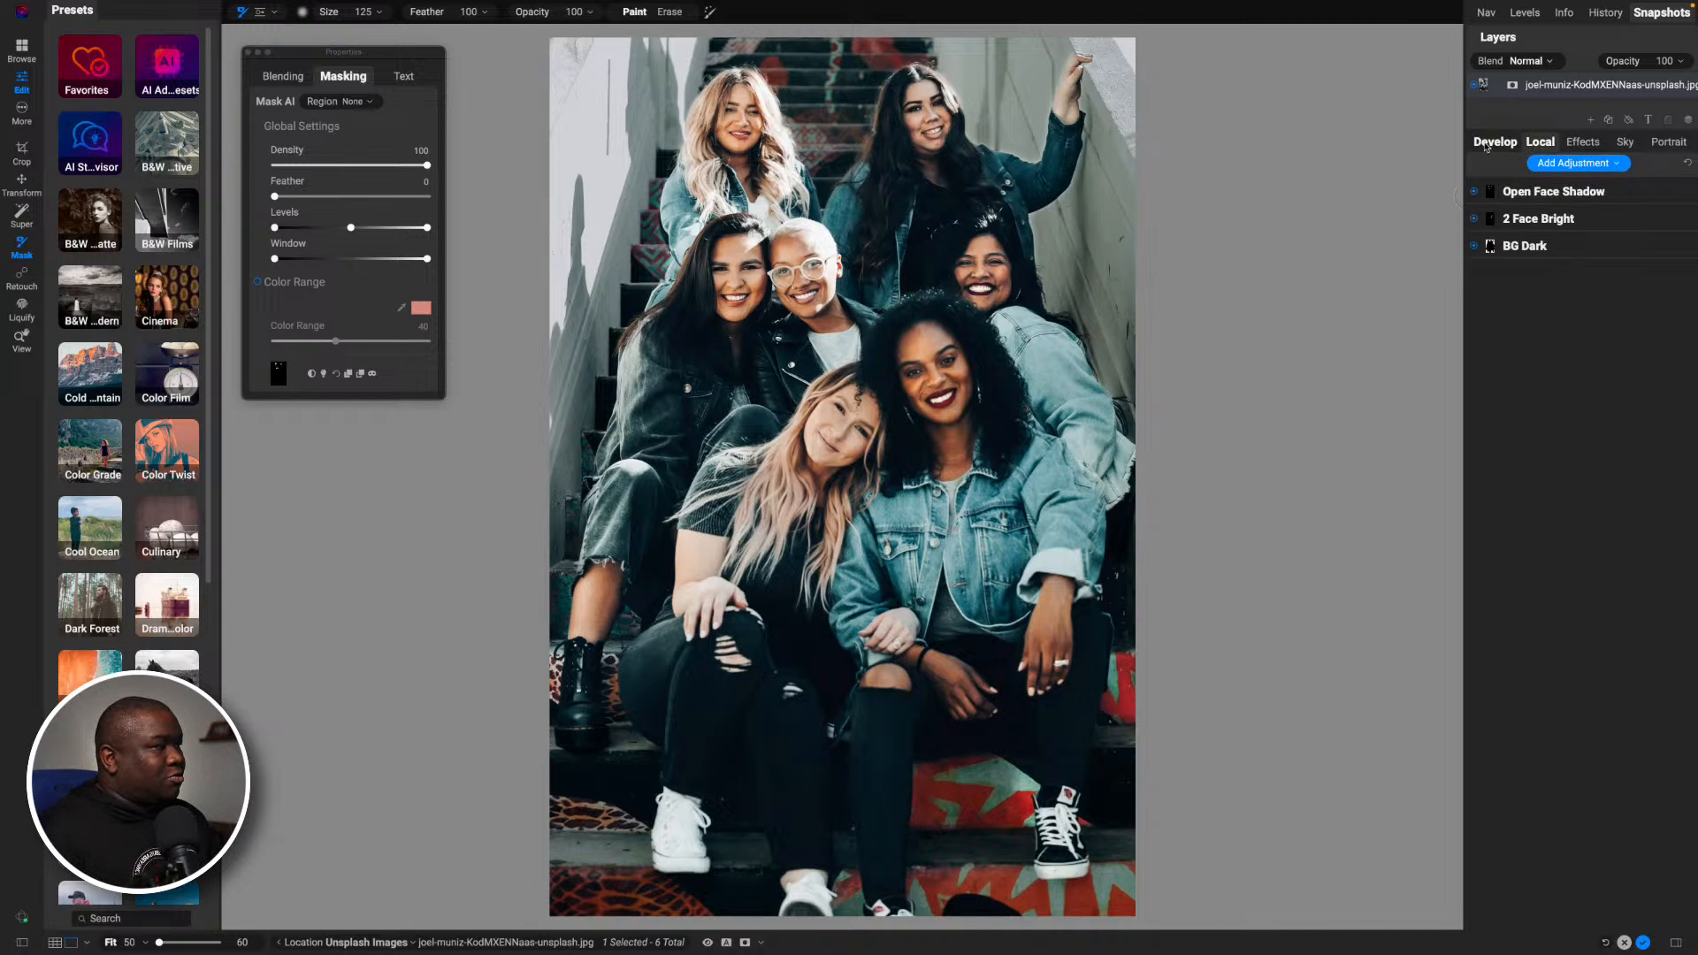
- Preview the ON1 Team looks of the AI Style Advisor presets one after another on the photo
{"action": "left_click", "coordinate": [1583, 142]}
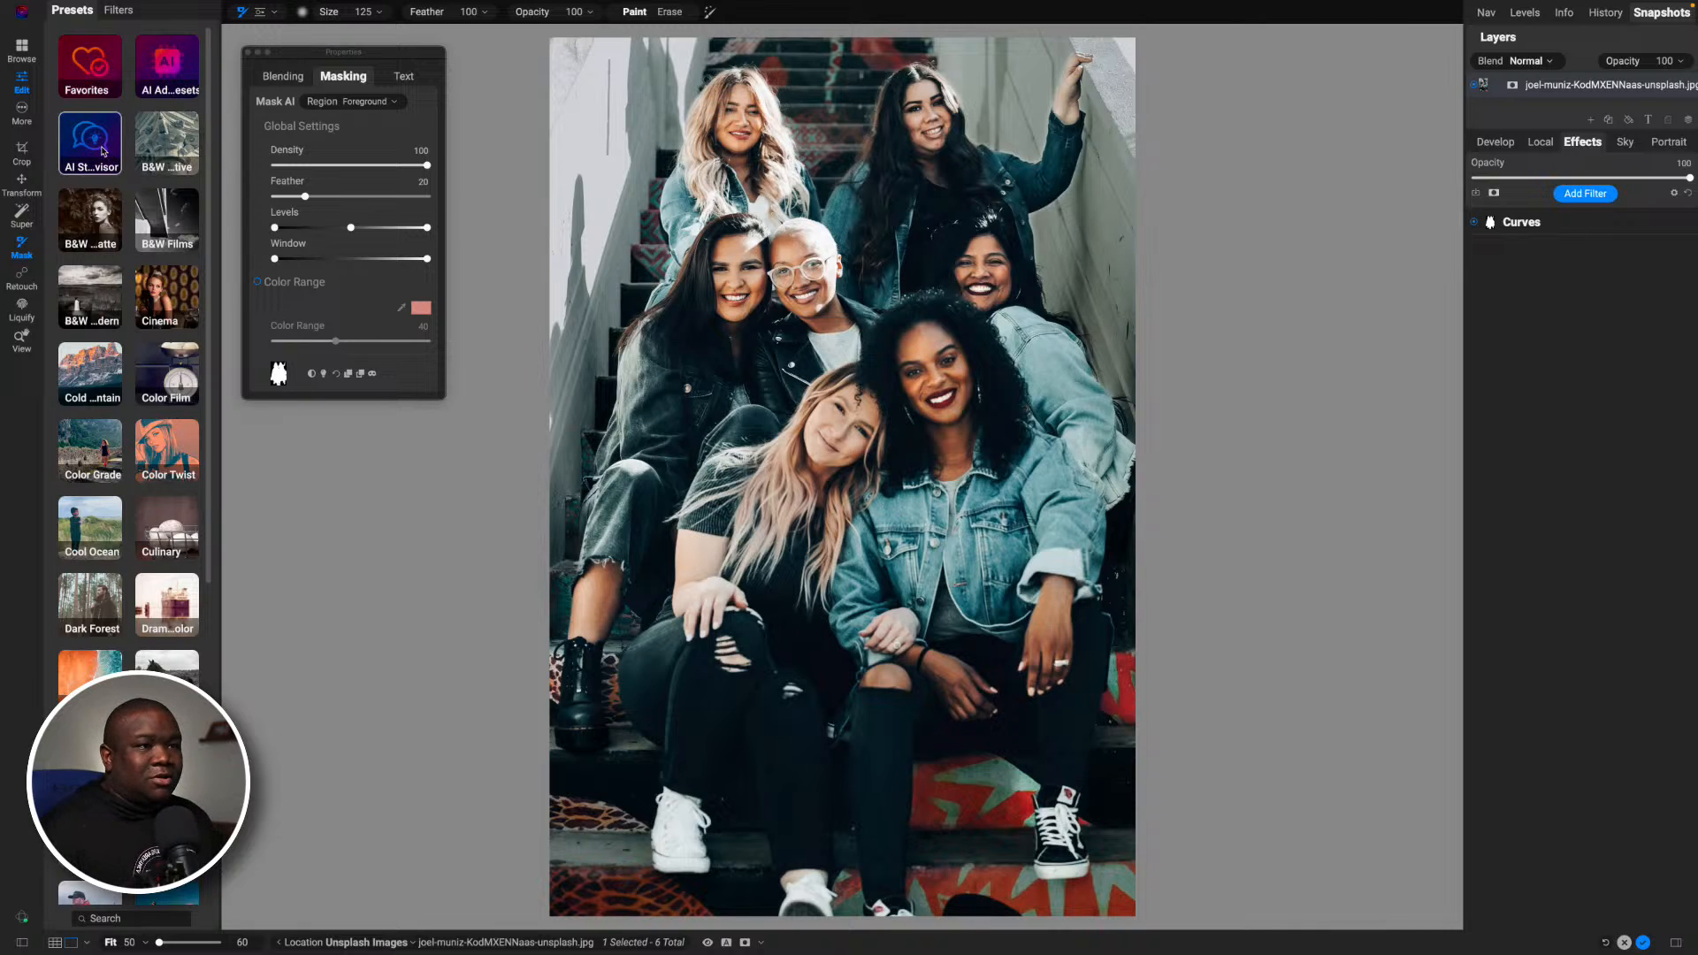
{"action": "left_click", "coordinate": [103, 151]}
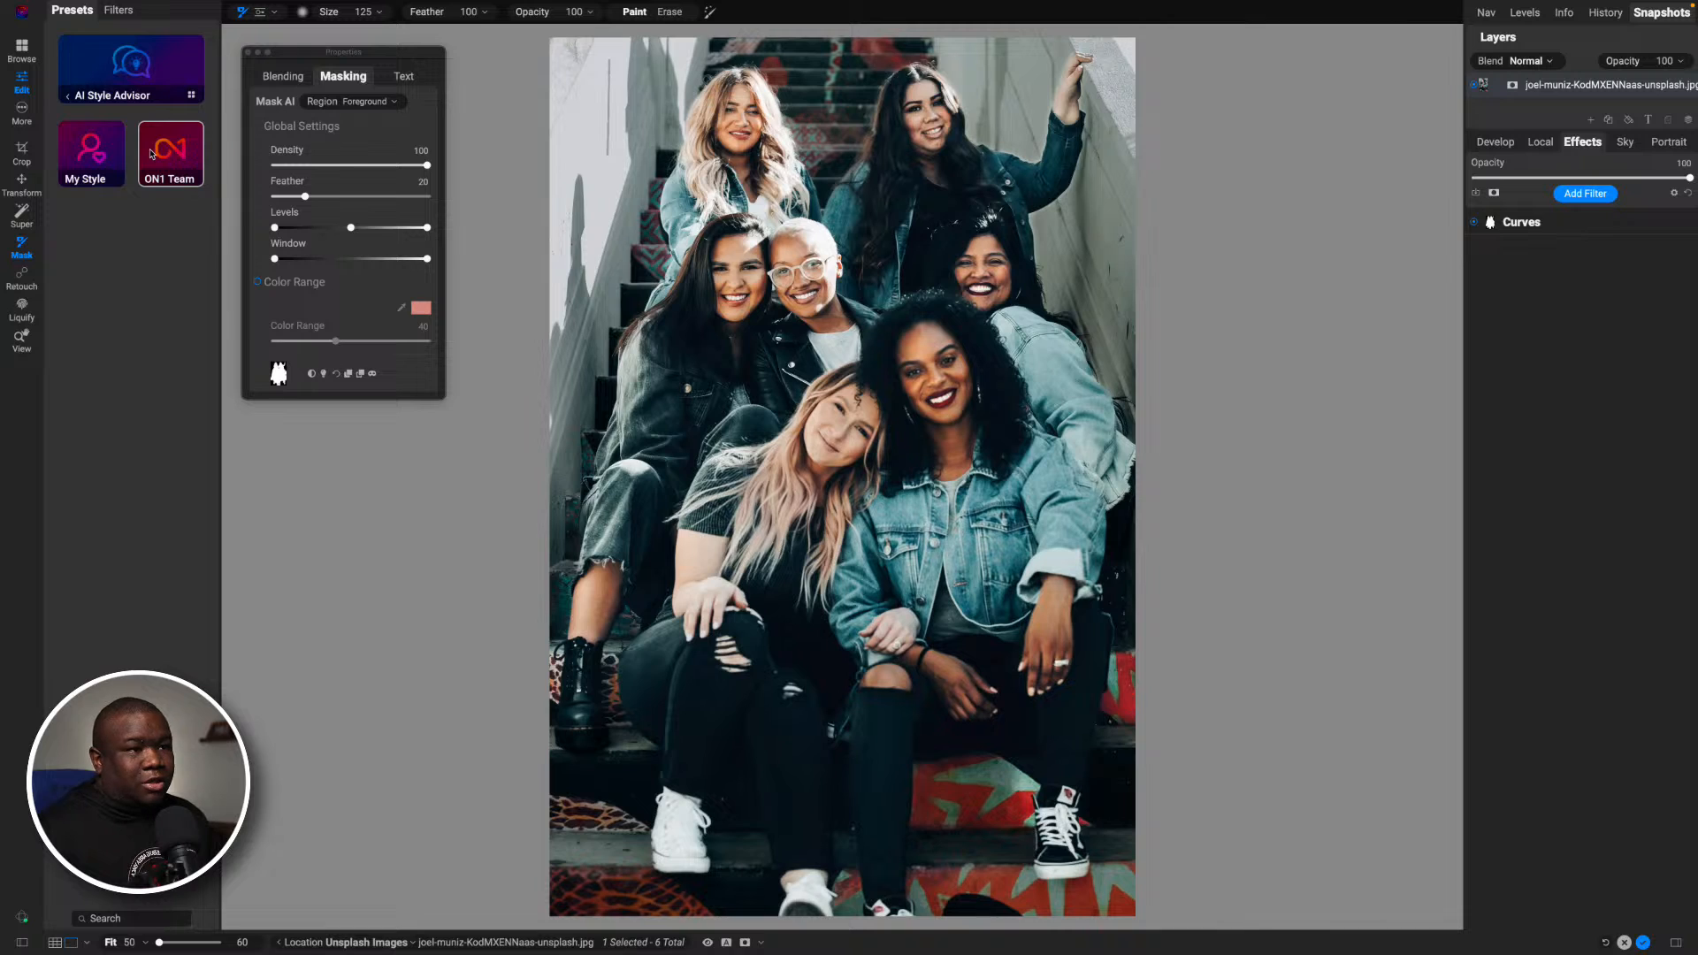
{"action": "left_click", "coordinate": [151, 154]}
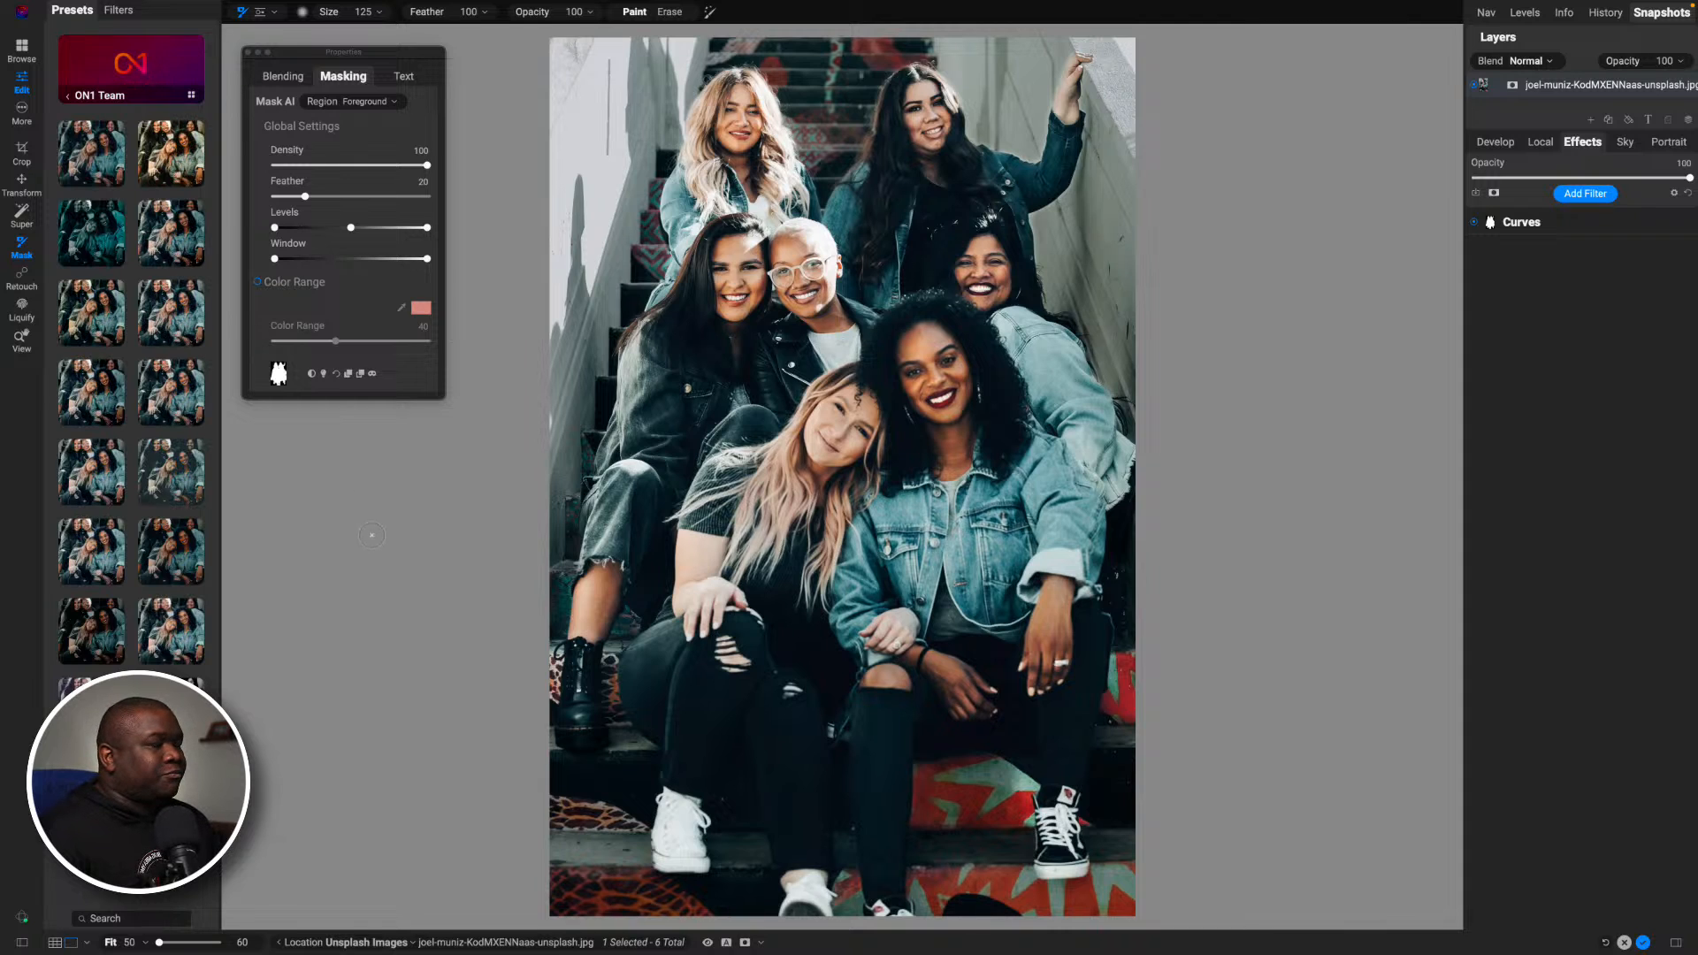
{"action": "left_click", "coordinate": [170, 168]}
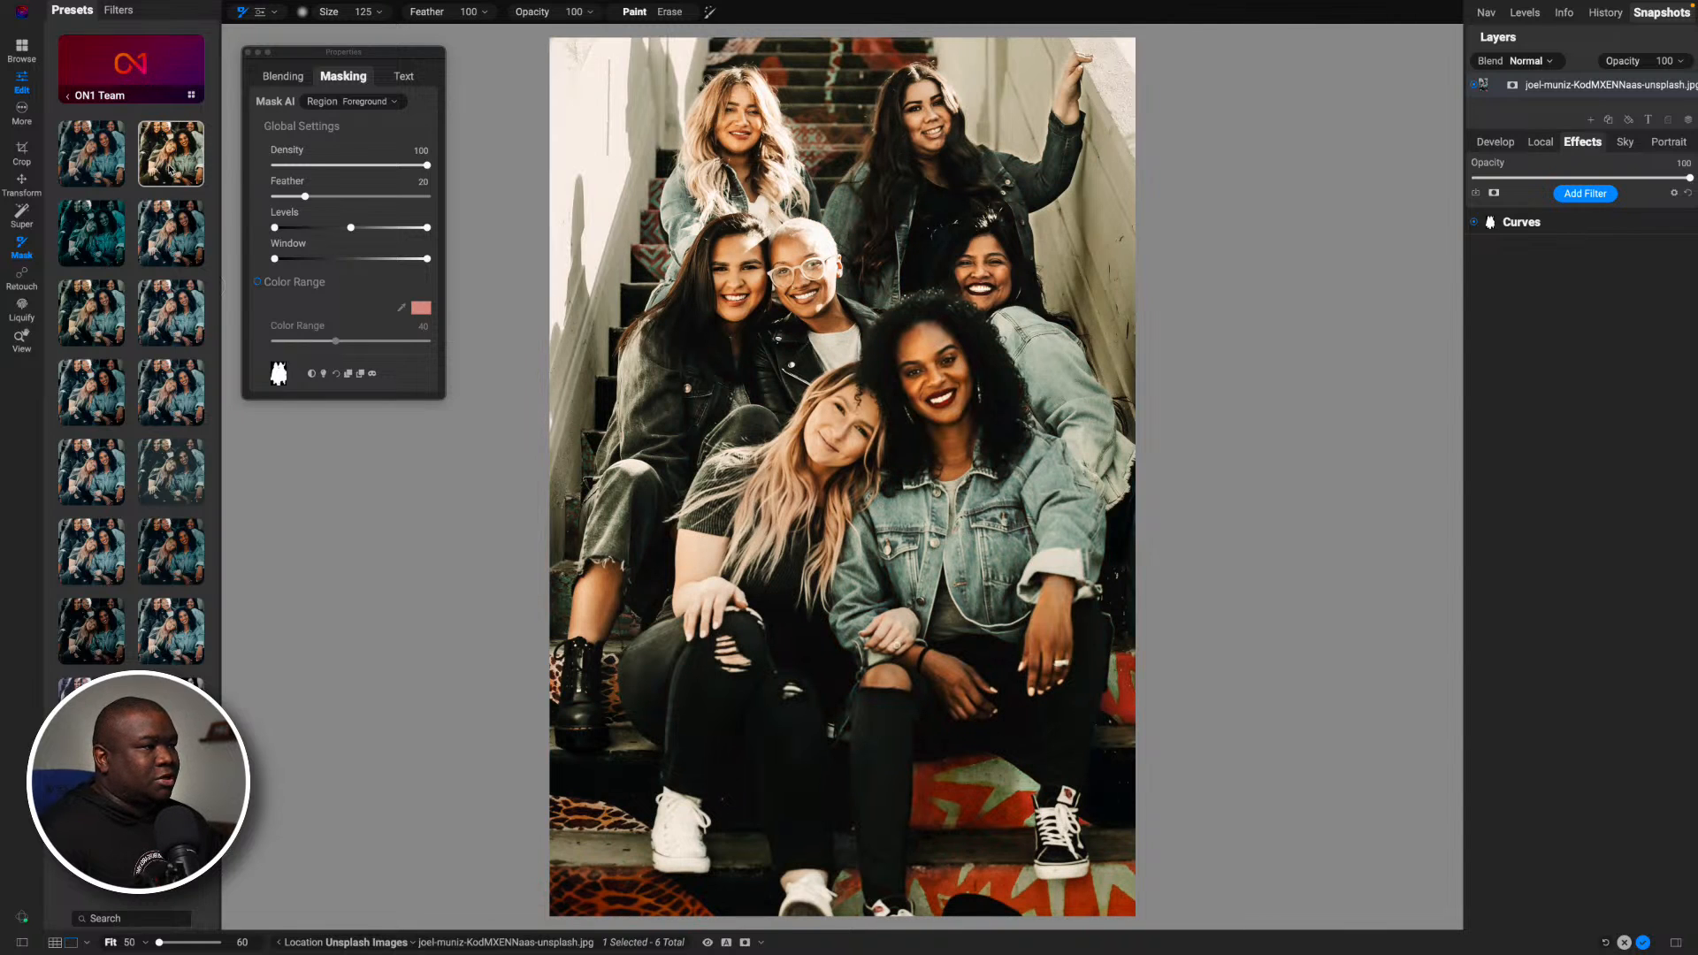
{"action": "left_click", "coordinate": [112, 160]}
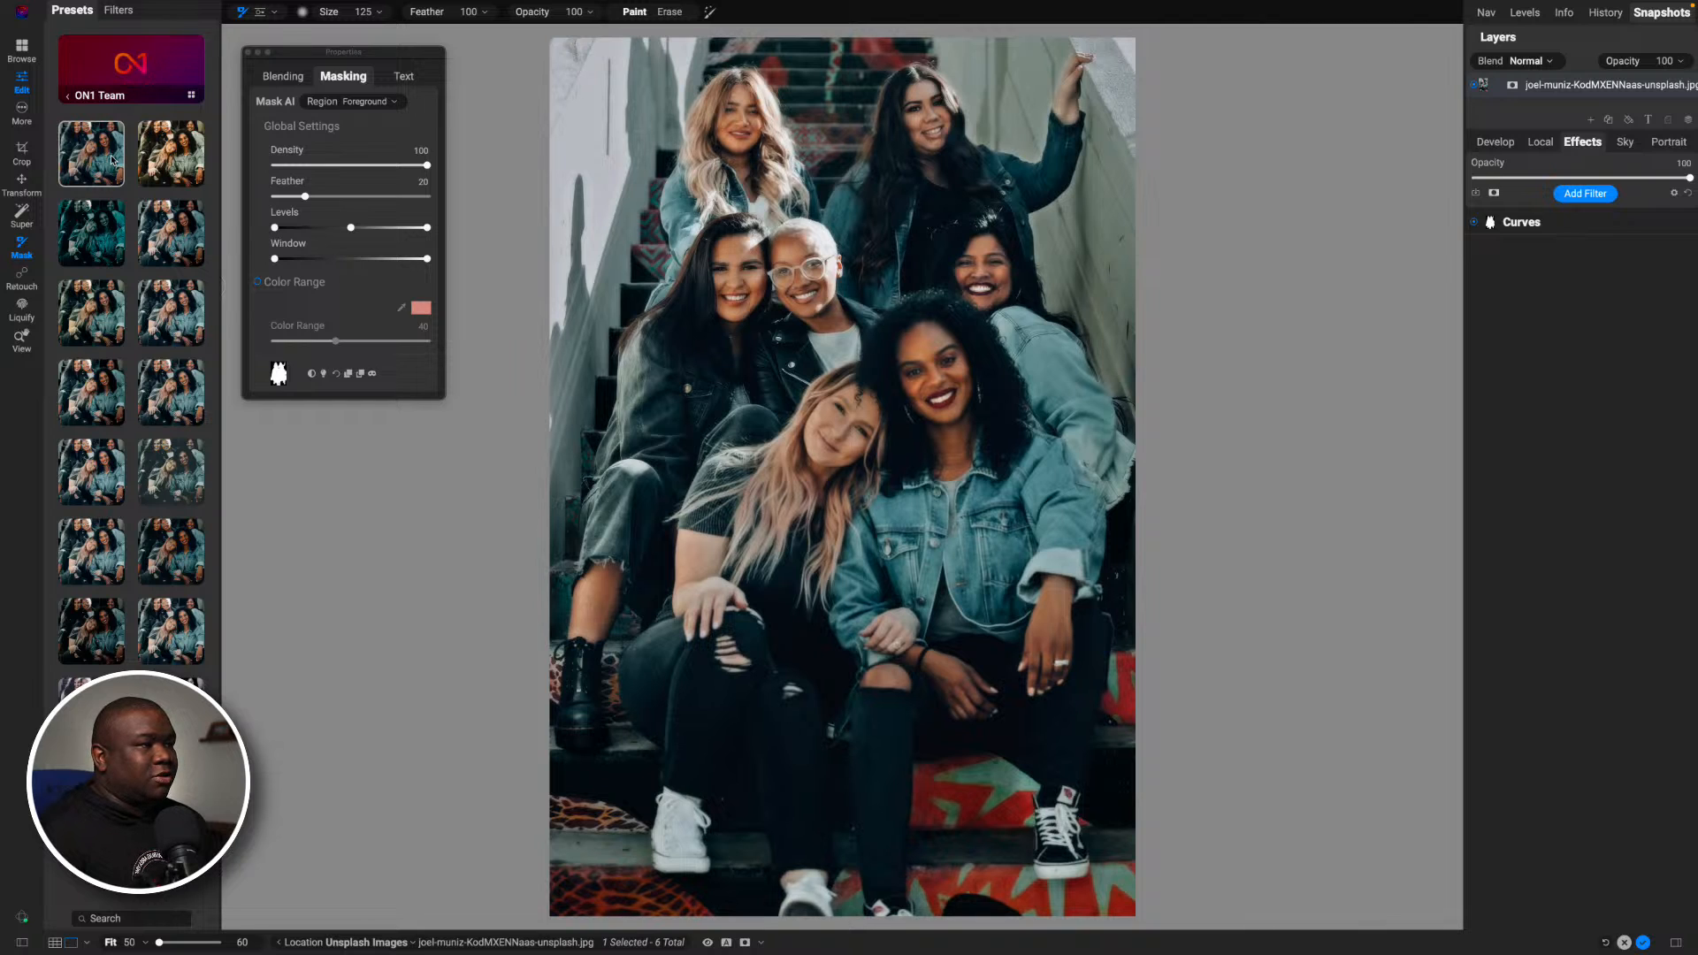
{"action": "left_click", "coordinate": [114, 219]}
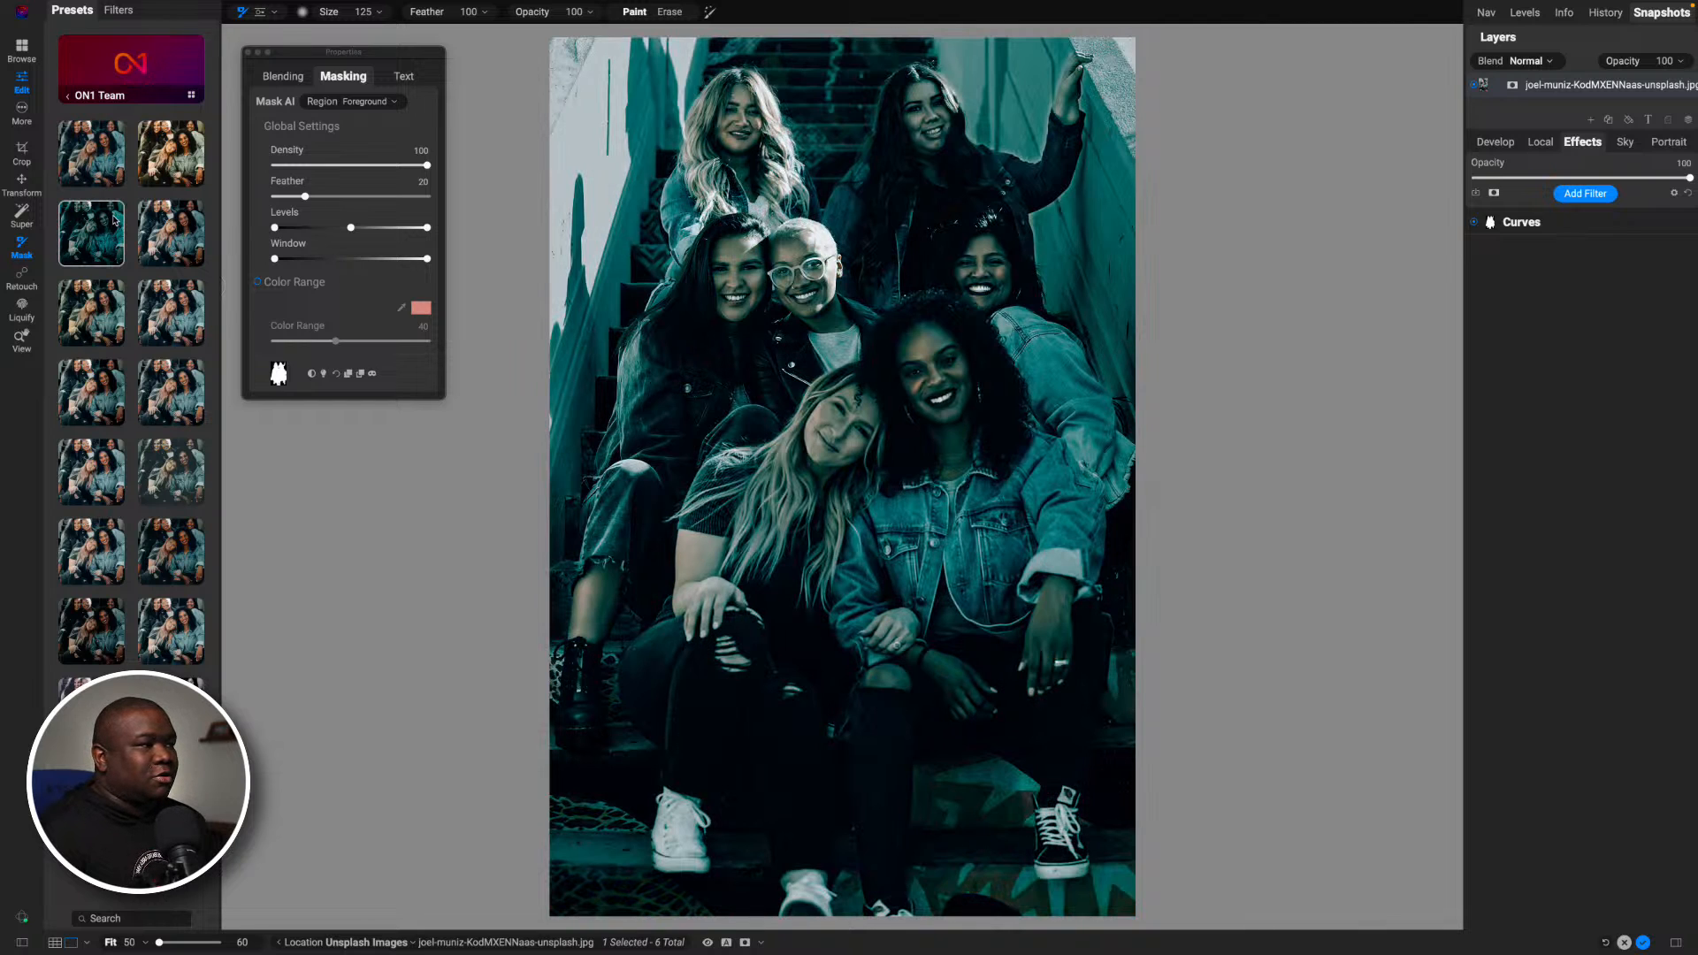
{"action": "left_click", "coordinate": [171, 228]}
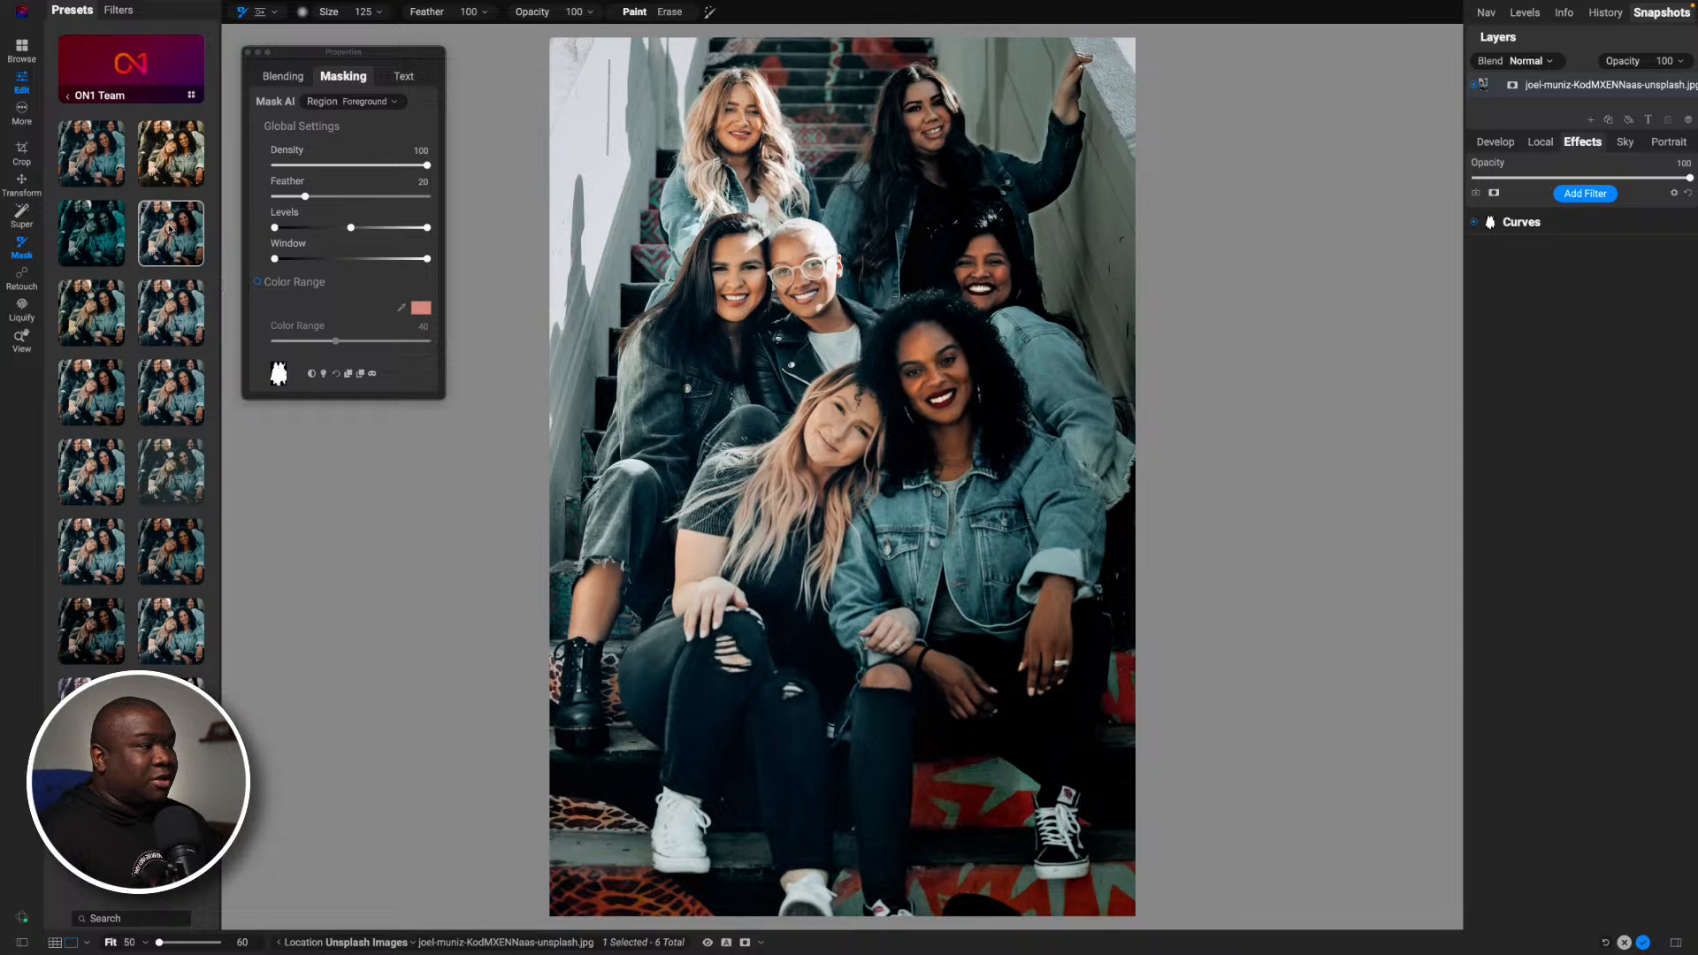
{"action": "left_click", "coordinate": [173, 302]}
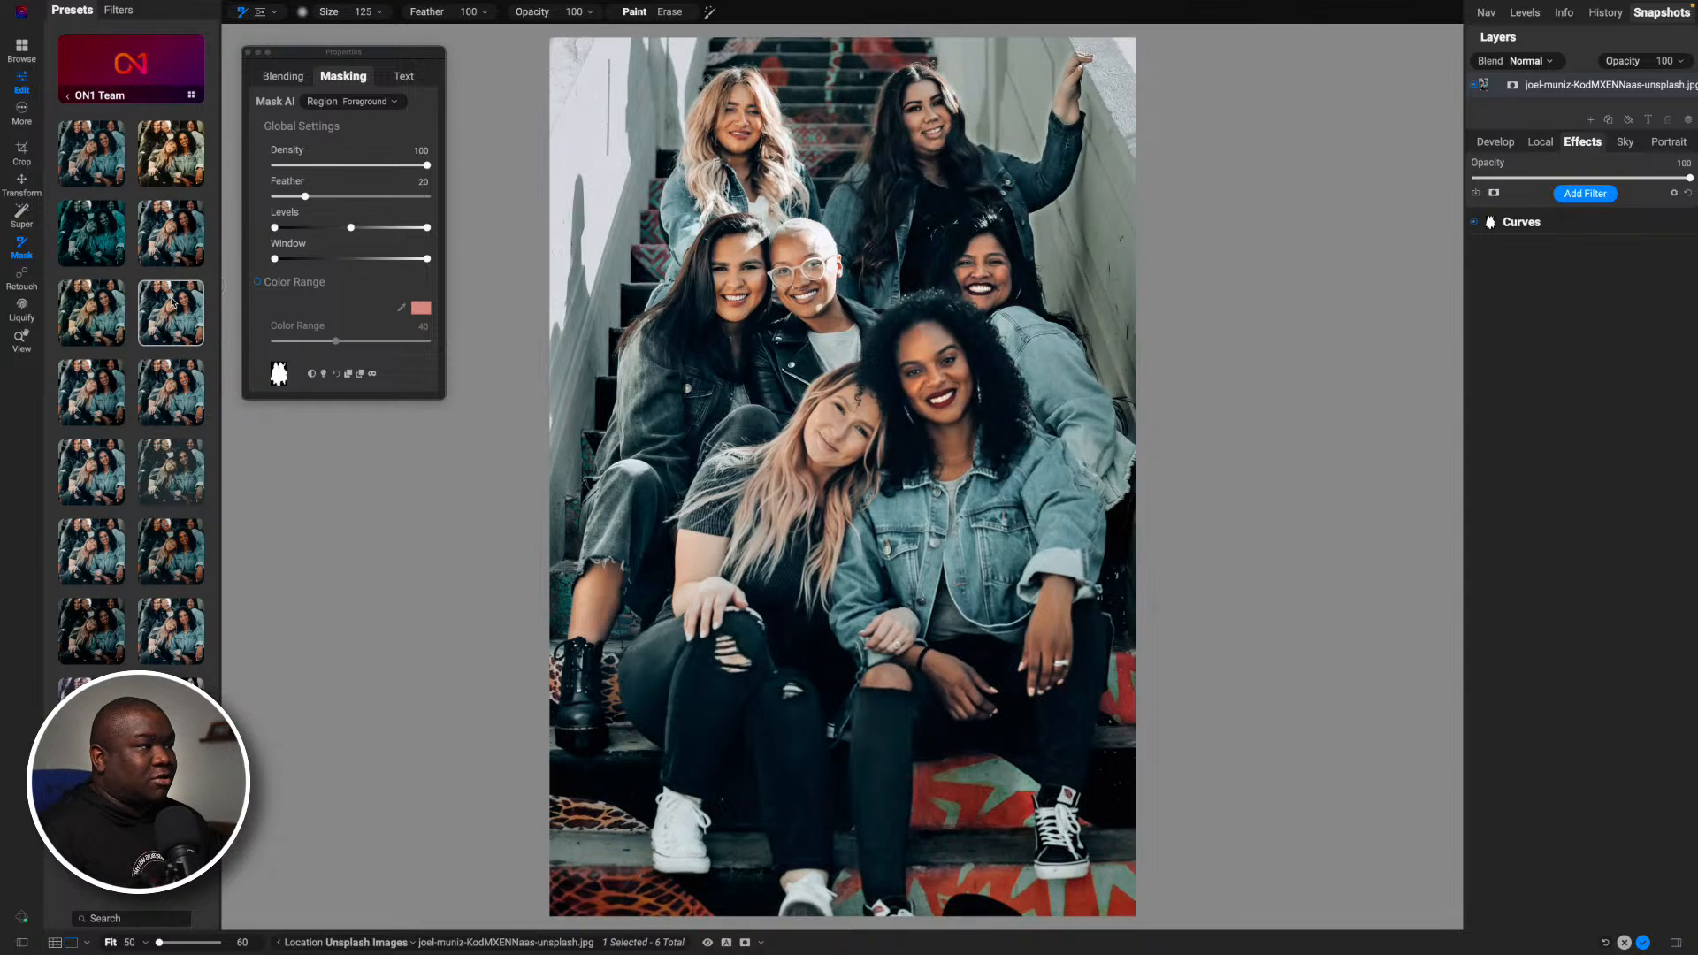
{"action": "left_click", "coordinate": [114, 311]}
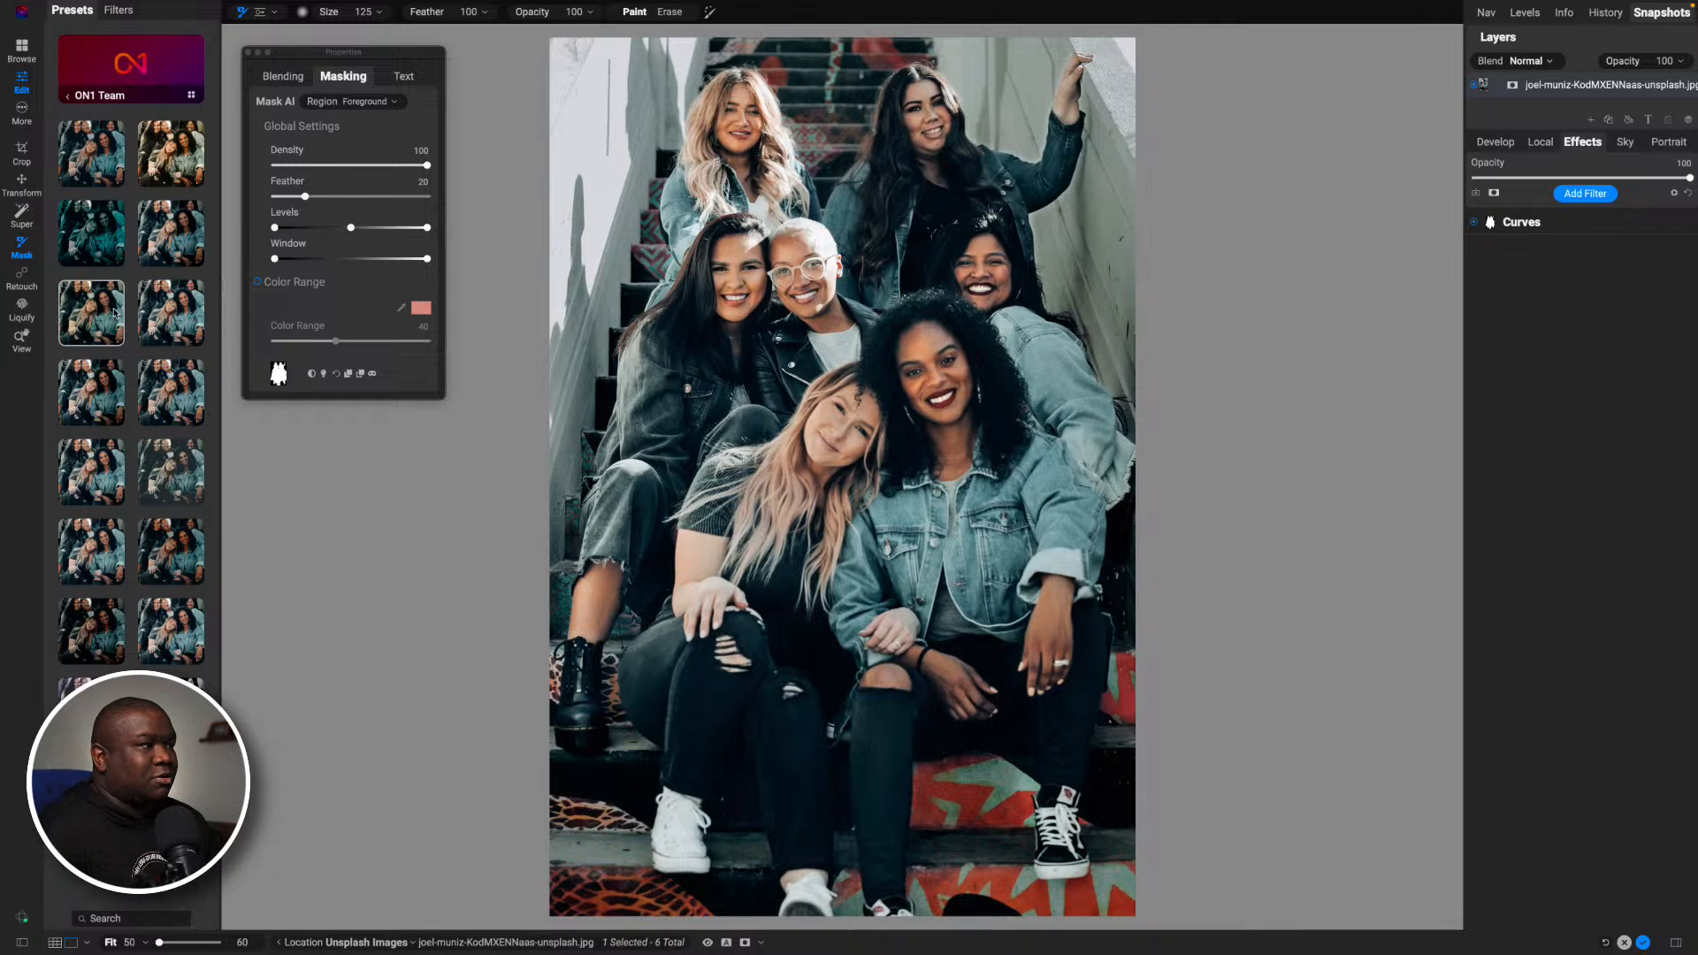
{"action": "left_click", "coordinate": [104, 386]}
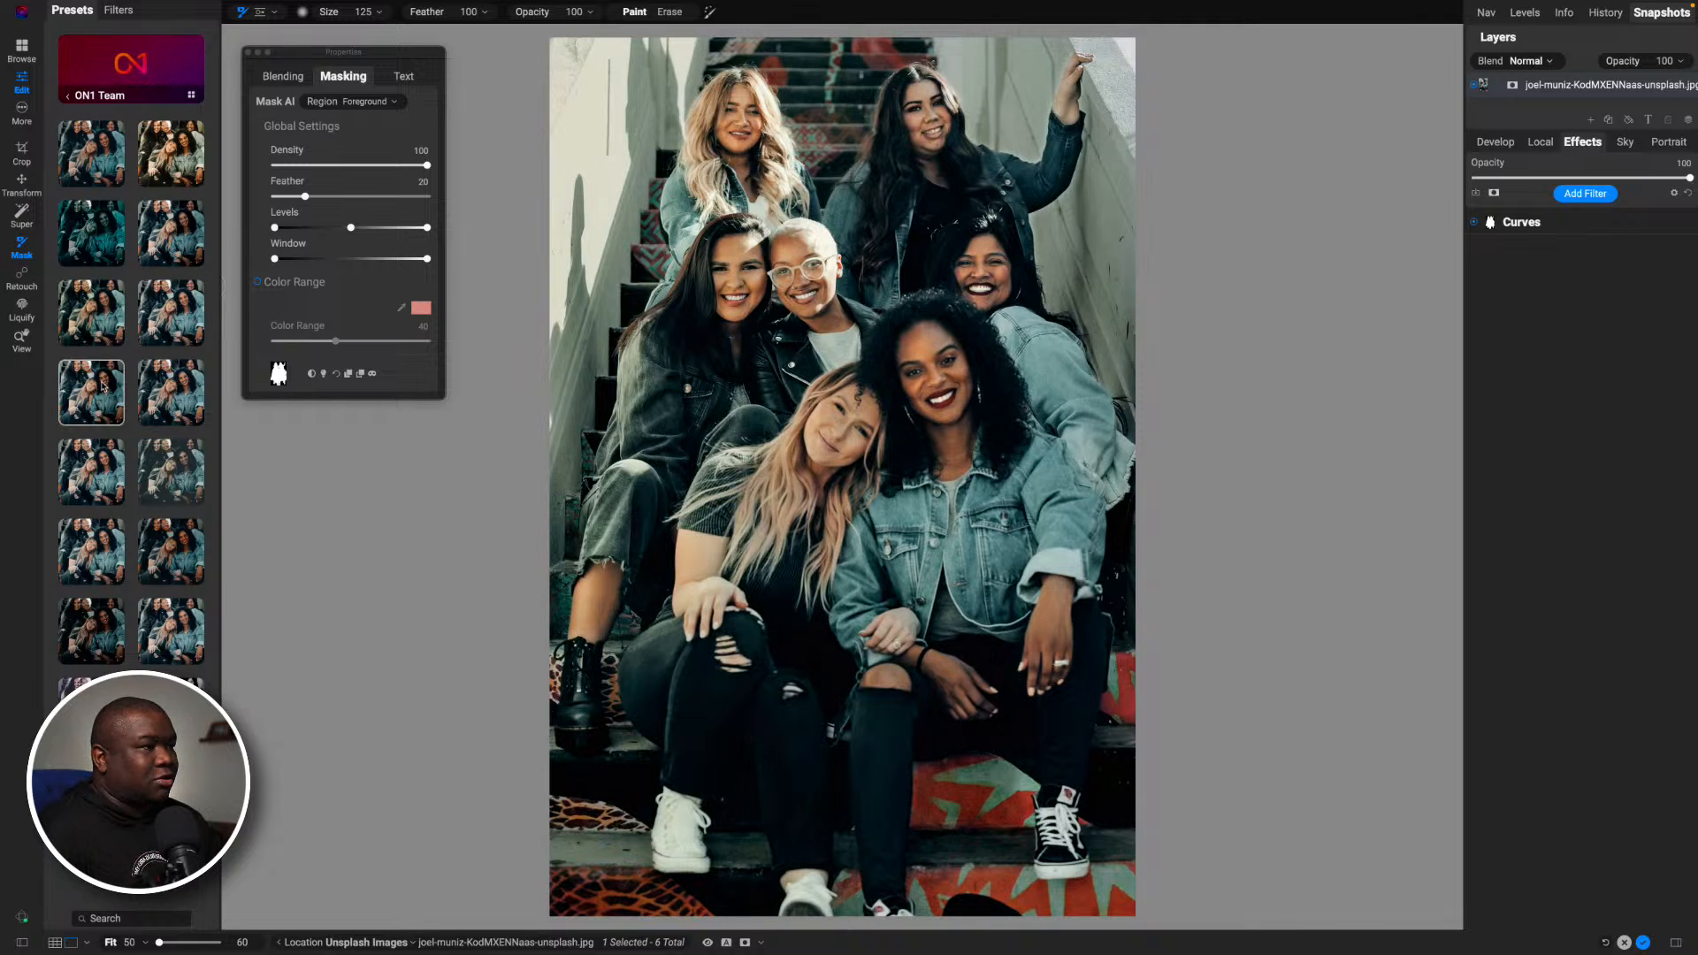
{"action": "left_click", "coordinate": [161, 387]}
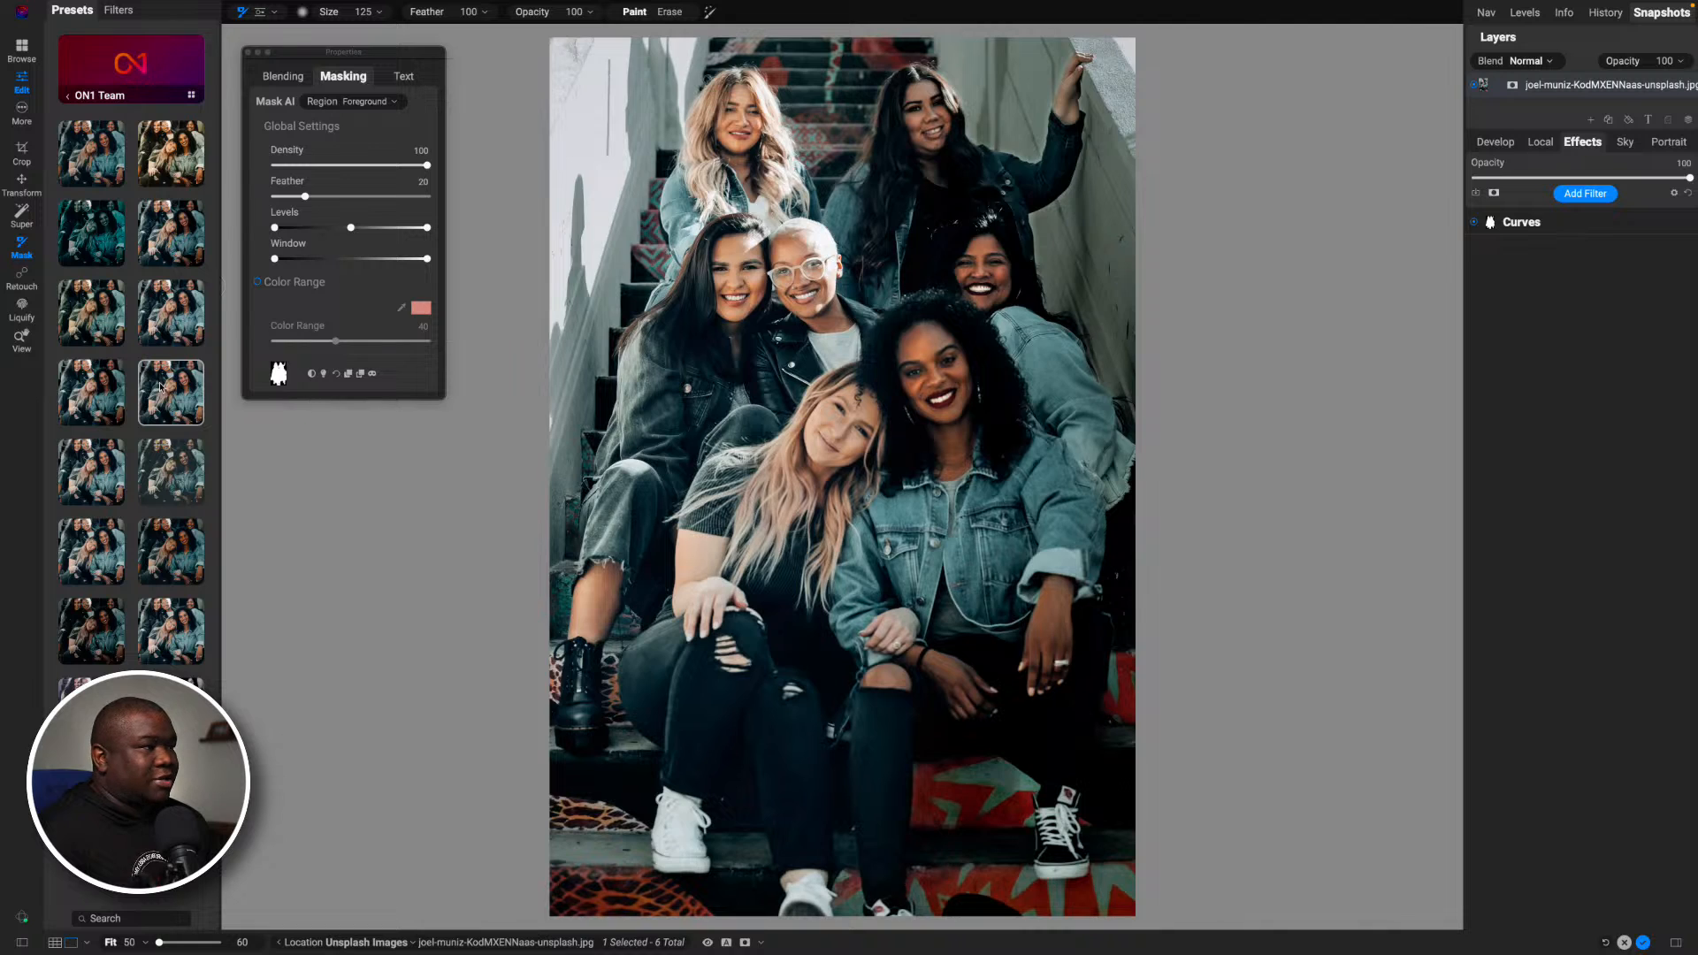
{"action": "left_click", "coordinate": [155, 463]}
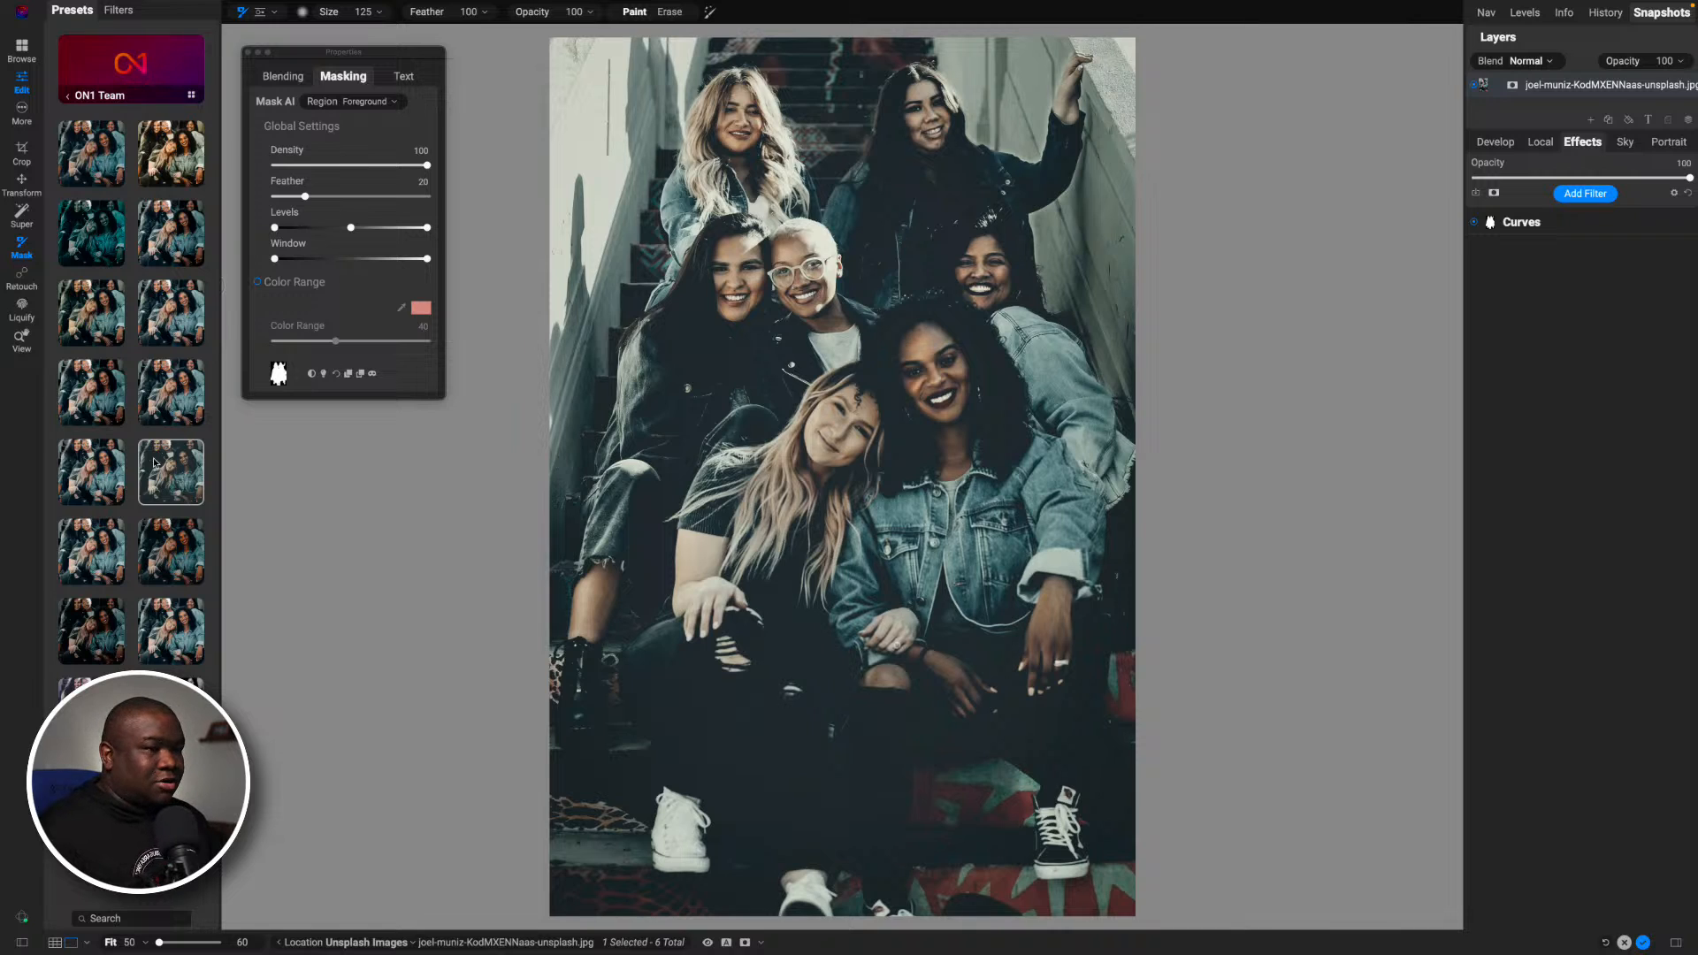
- Try the dark, muted ON1 Team preset in place of the Curves filter, and undo it
{"action": "left_click", "coordinate": [154, 462]}
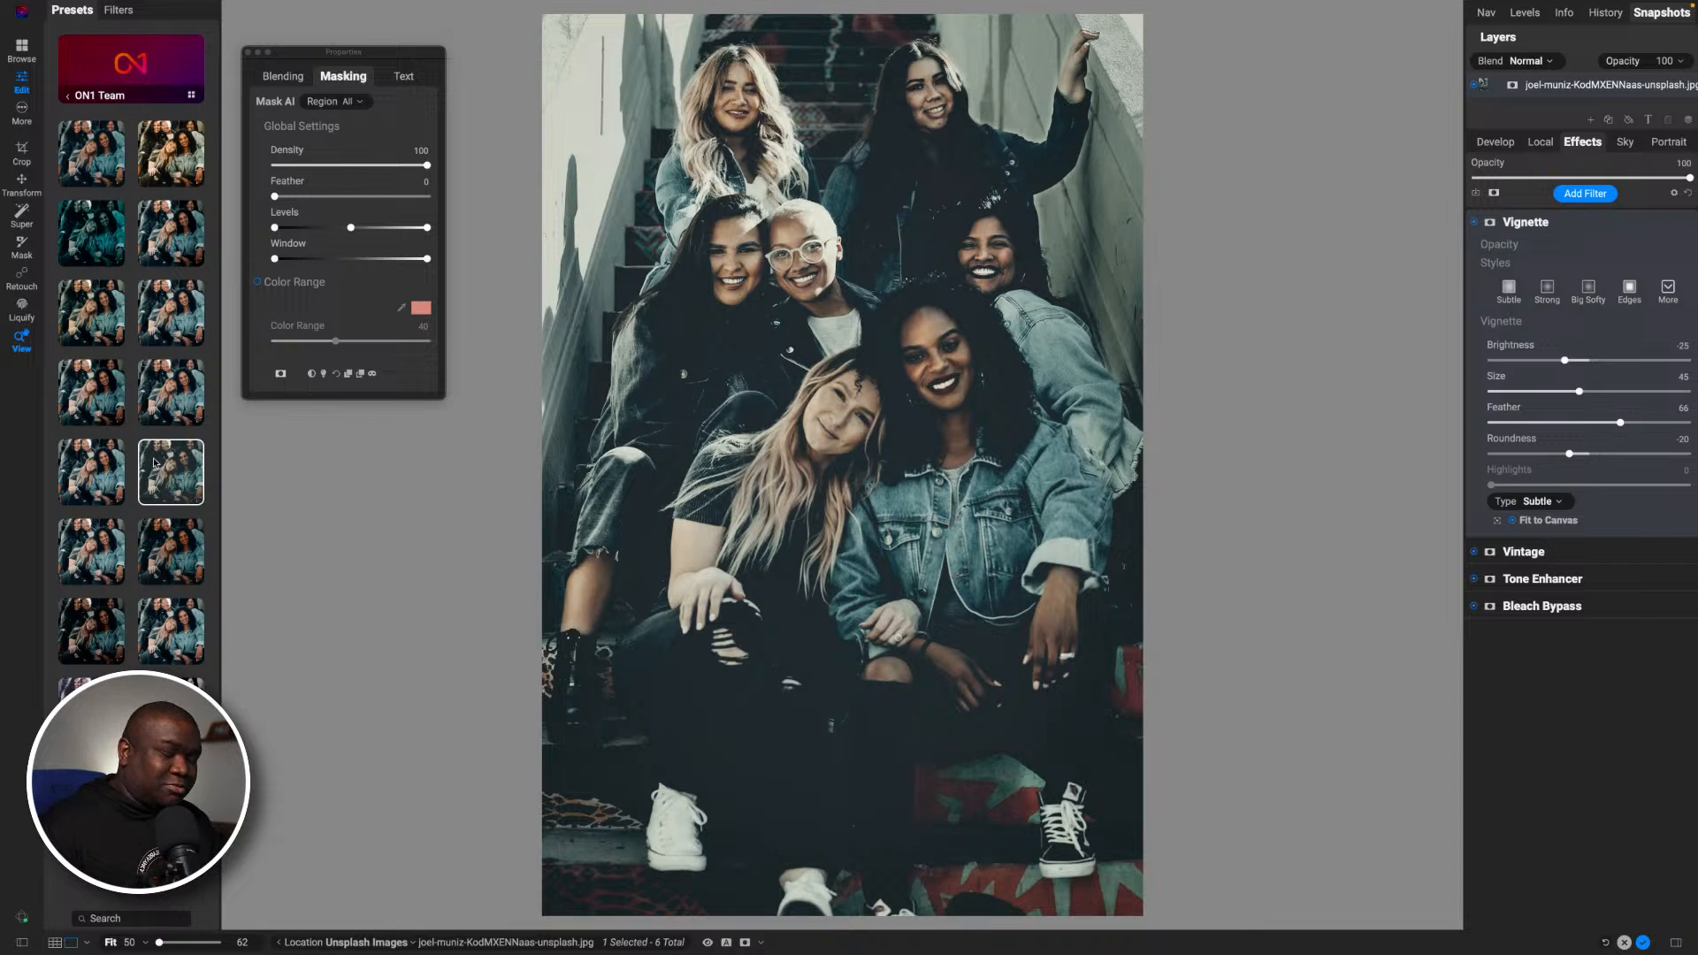
{"action": "left_click", "coordinate": [155, 461]}
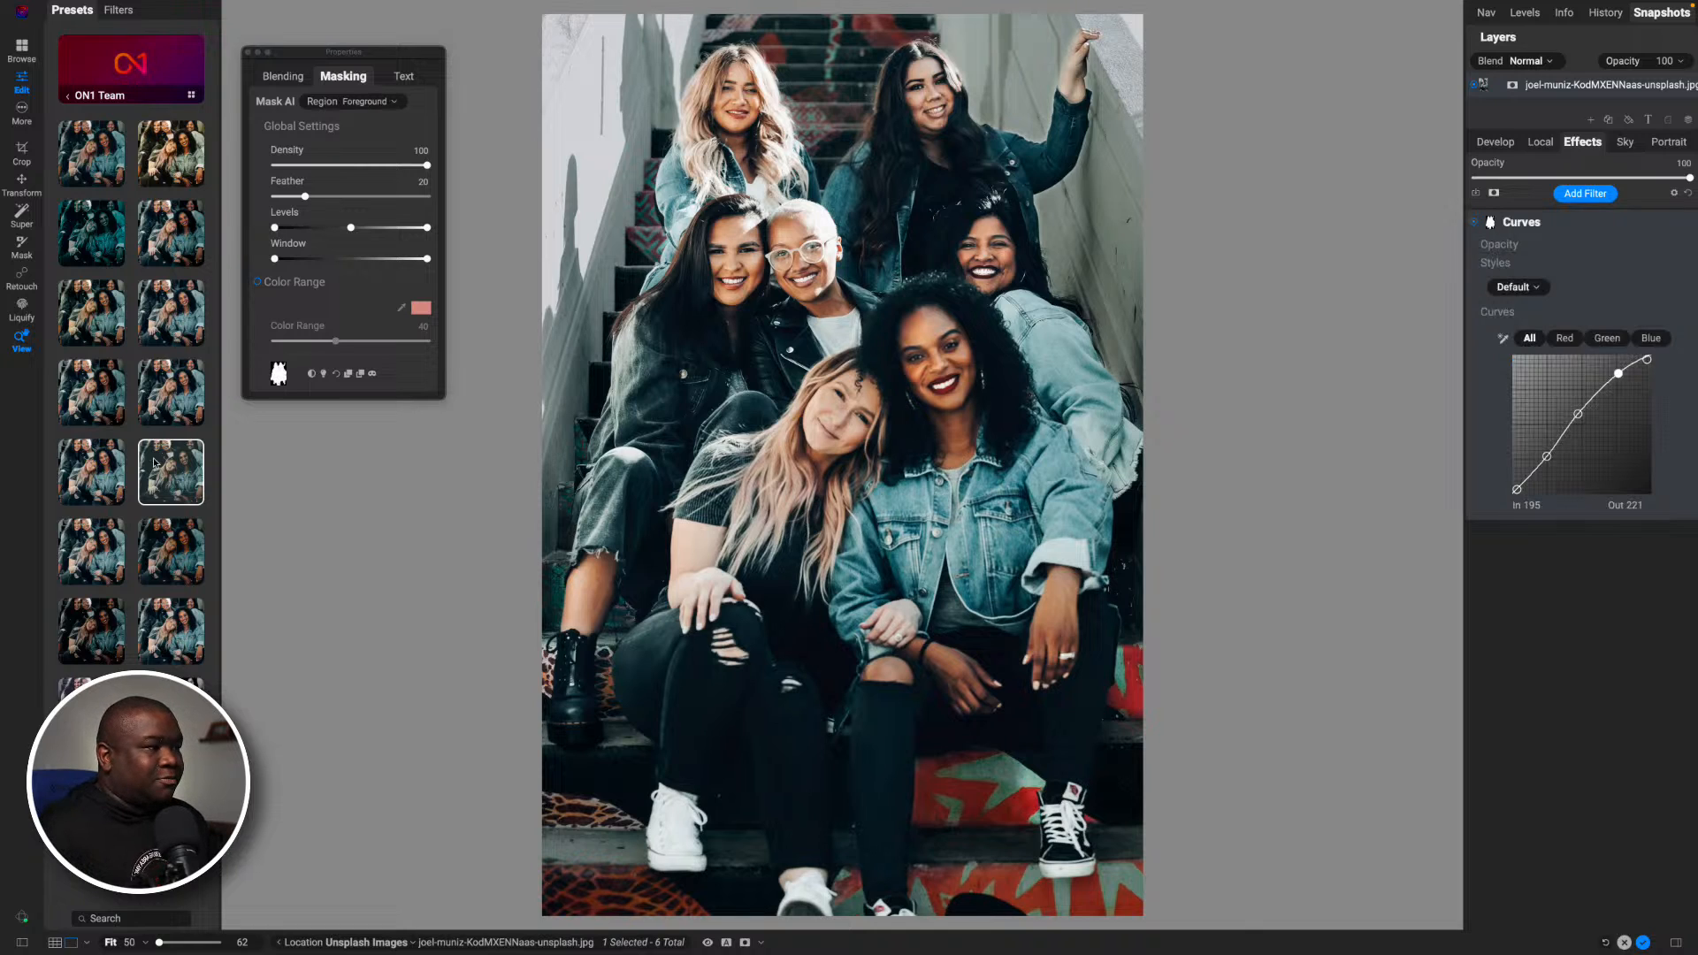
{"action": "mouse_move", "coordinate": [179, 467]}
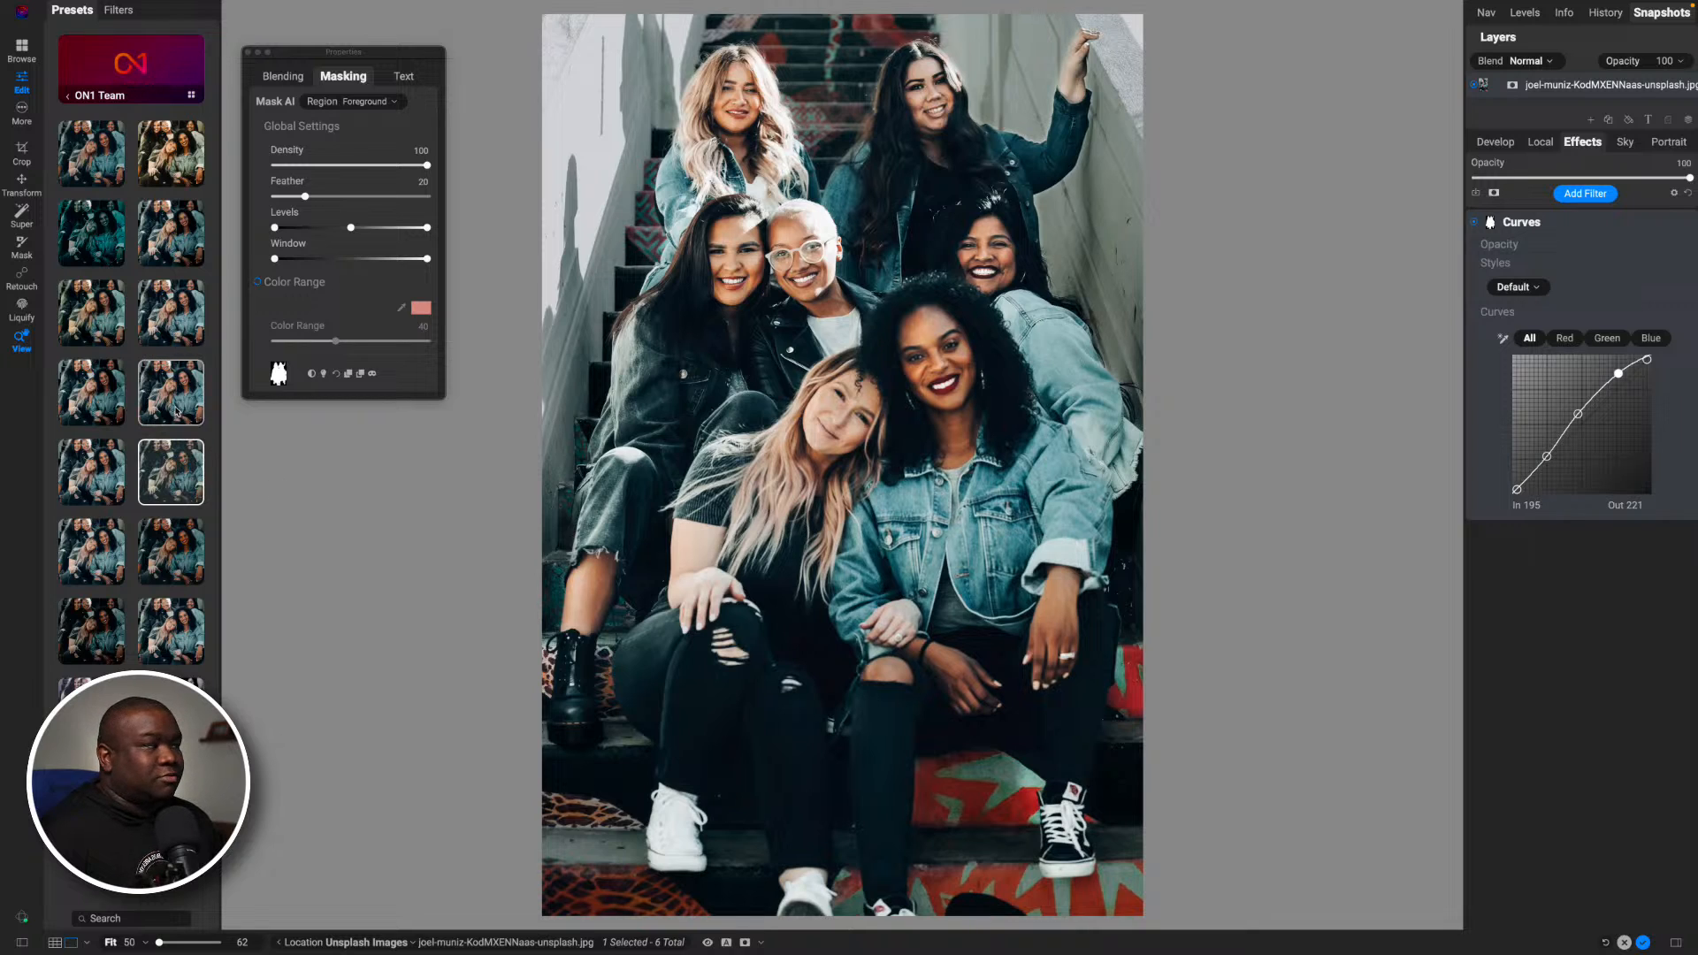
- Collapse the Curves filter settings and compare the dark, muted ON1 Team preset's preview with the current edit
{"action": "left_click", "coordinate": [1551, 222]}
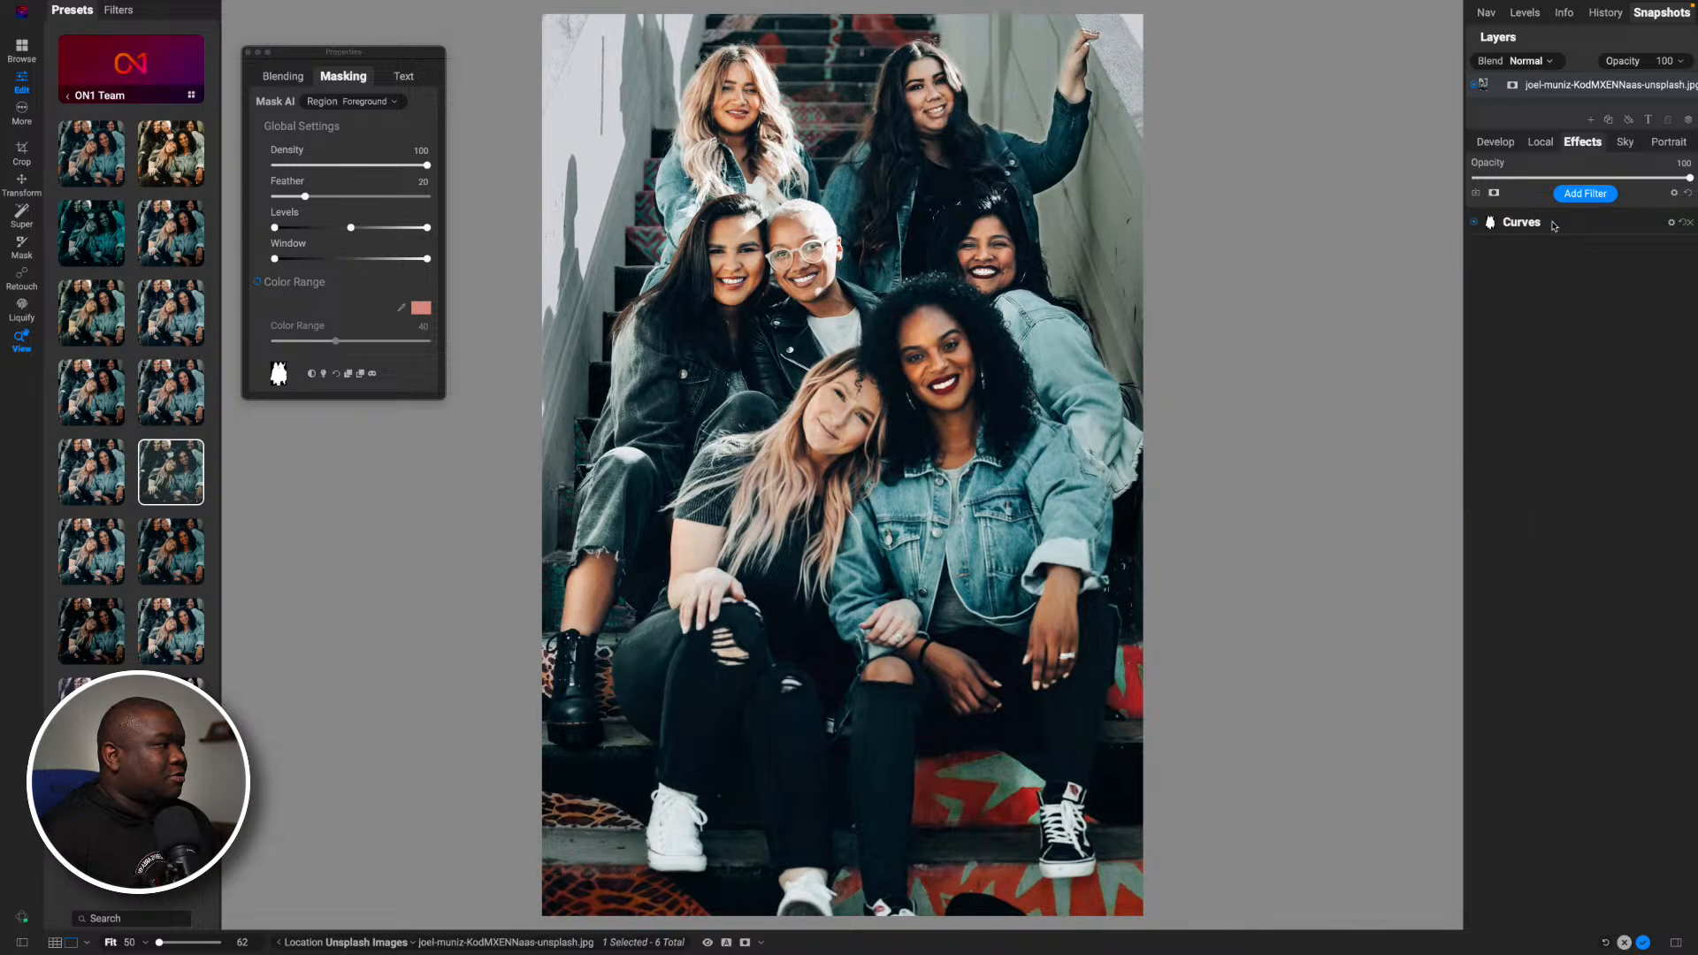
{"action": "left_click", "coordinate": [1534, 227]}
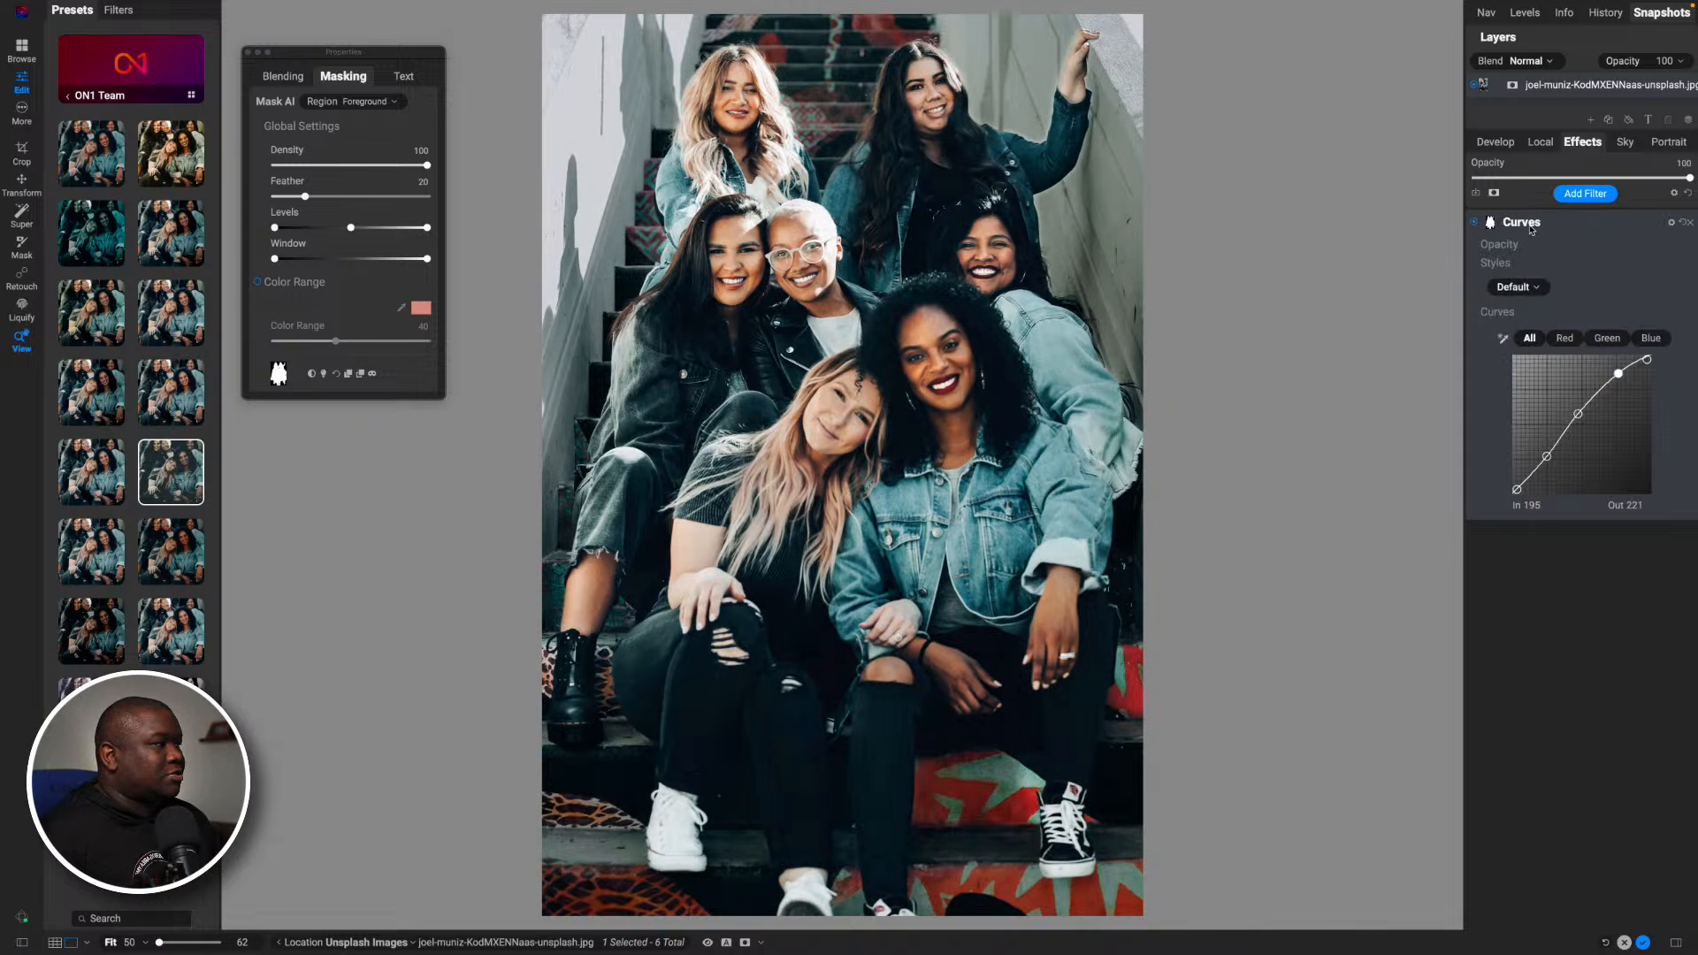
{"action": "left_click", "coordinate": [1532, 229]}
{"action": "mouse_move", "coordinate": [172, 459]}
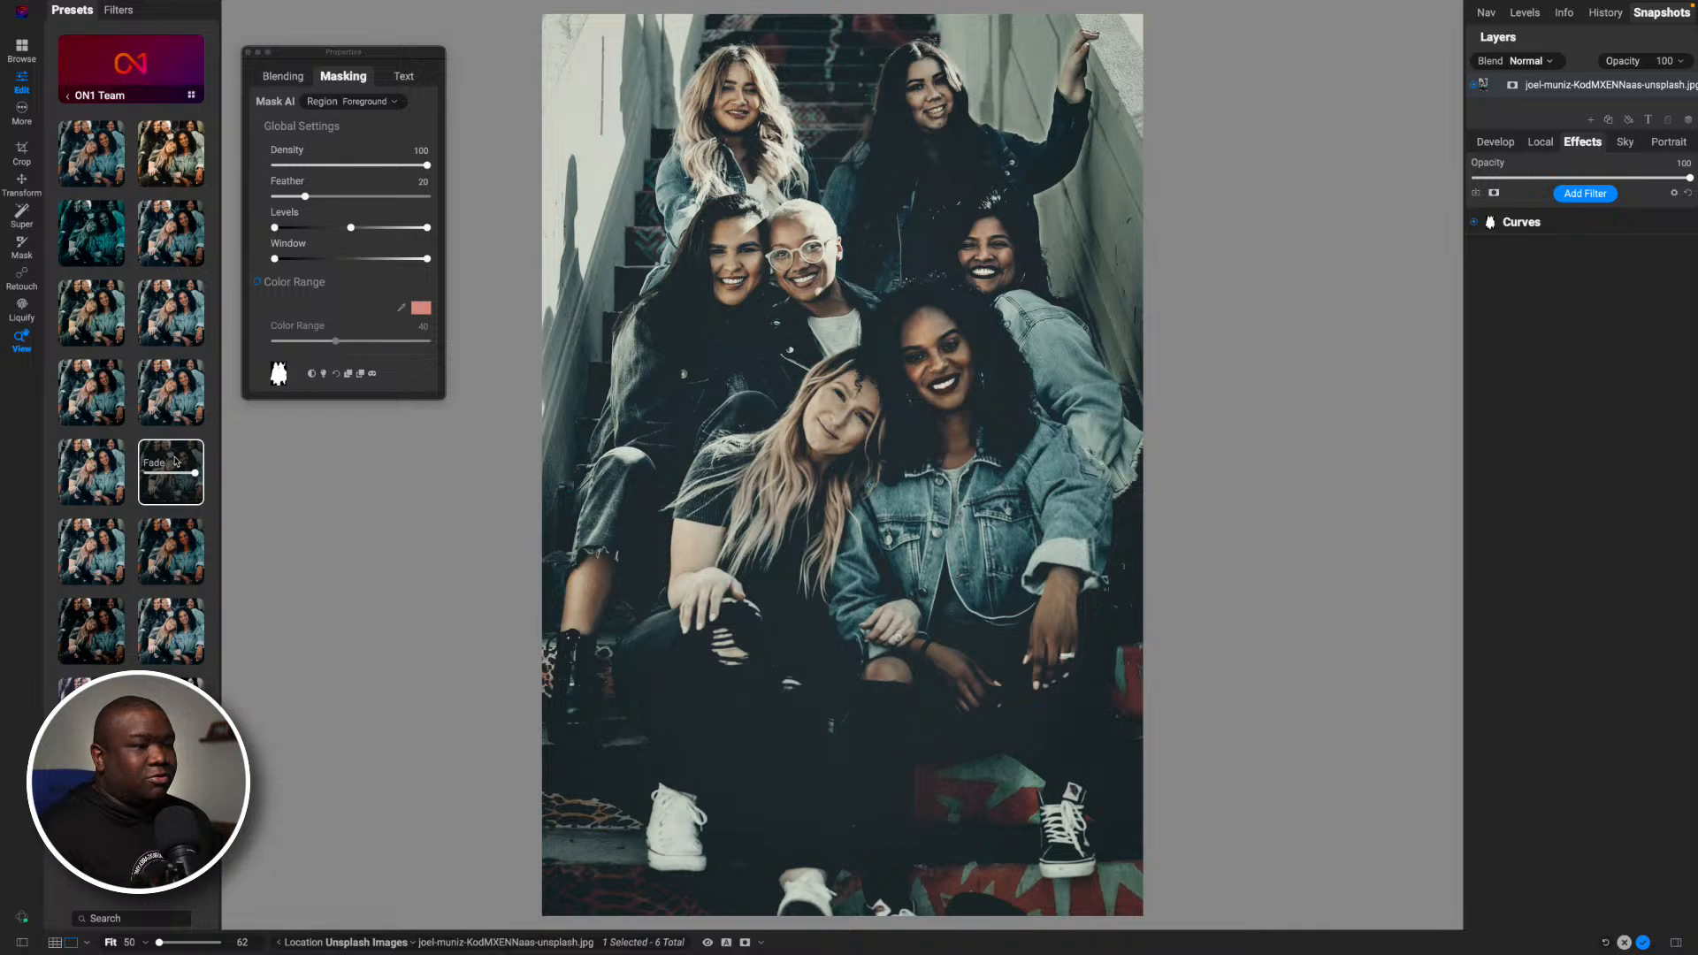
{"action": "key", "text": "backslash"}
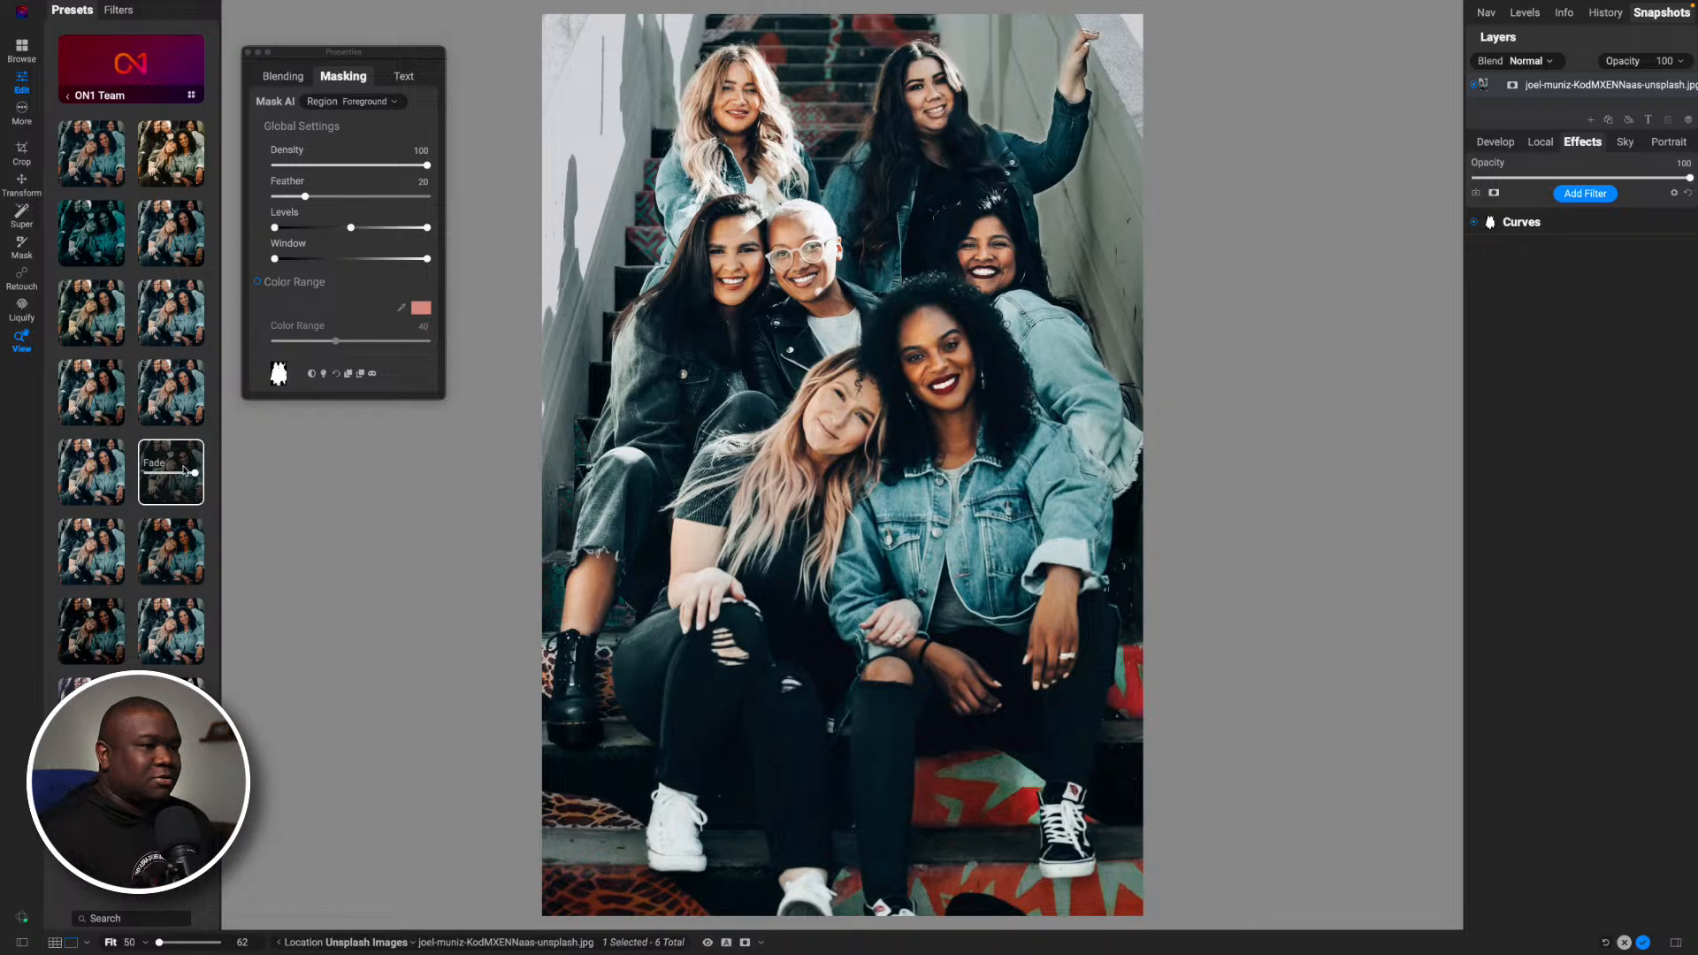
{"action": "left_click", "coordinate": [184, 460]}
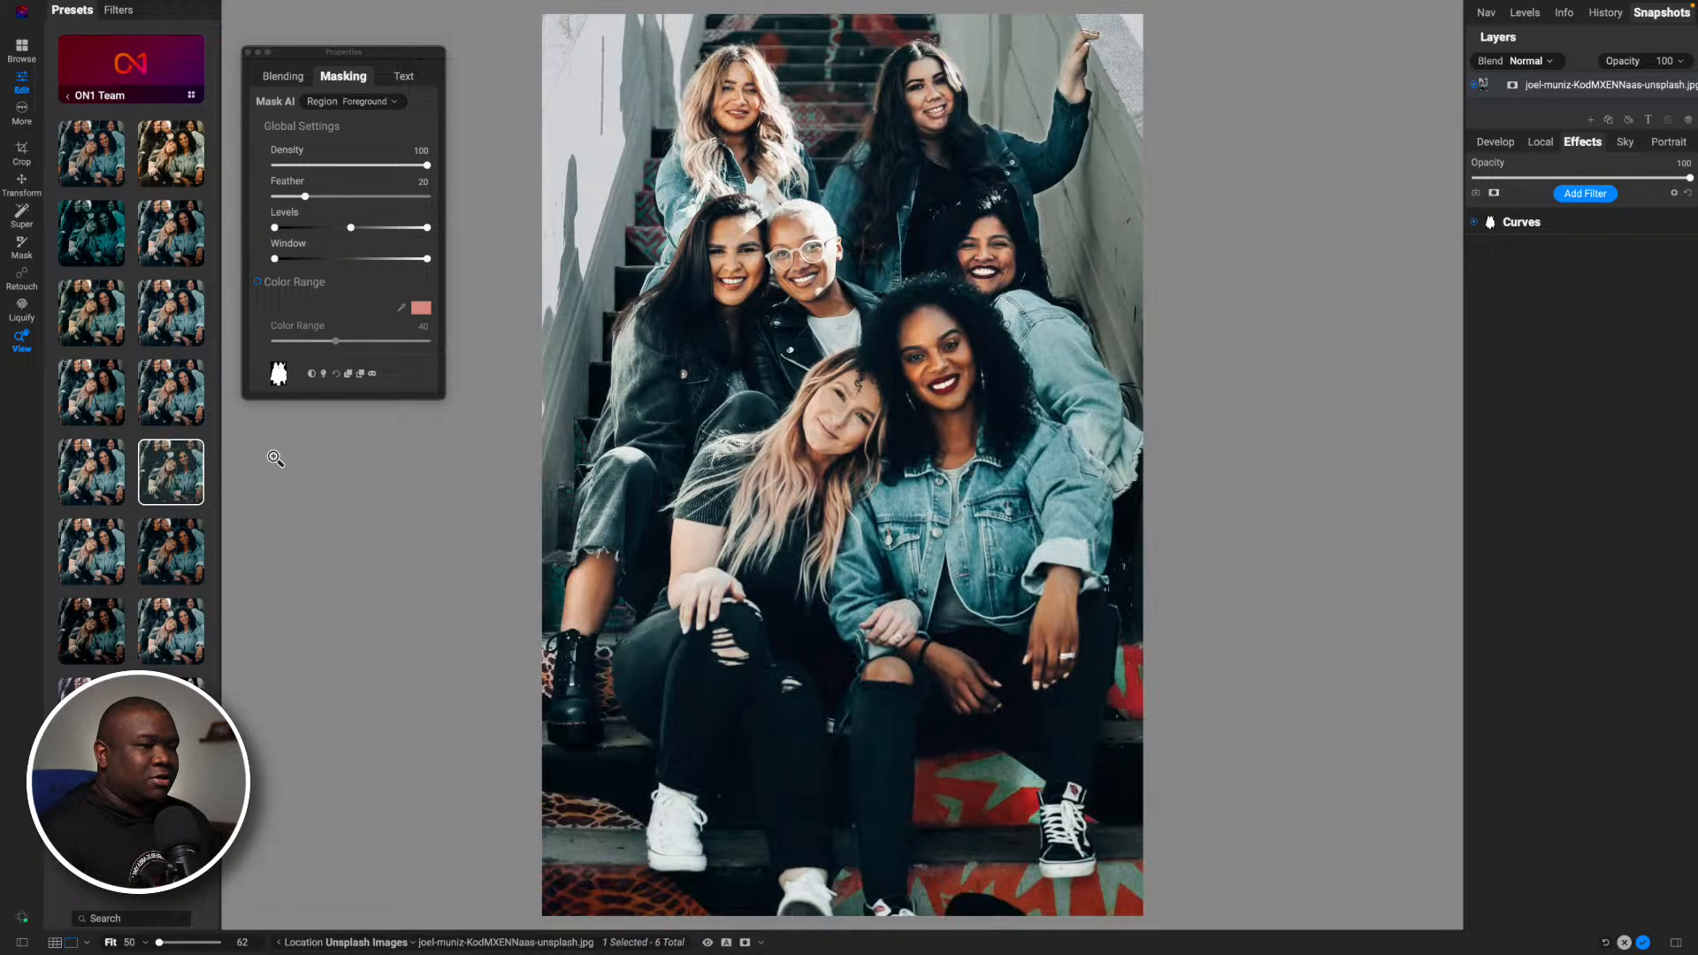
- Try the dark, muted ON1 Team preset on the photo again and collapse its Vignette filter settings
{"action": "mouse_move", "coordinate": [178, 467]}
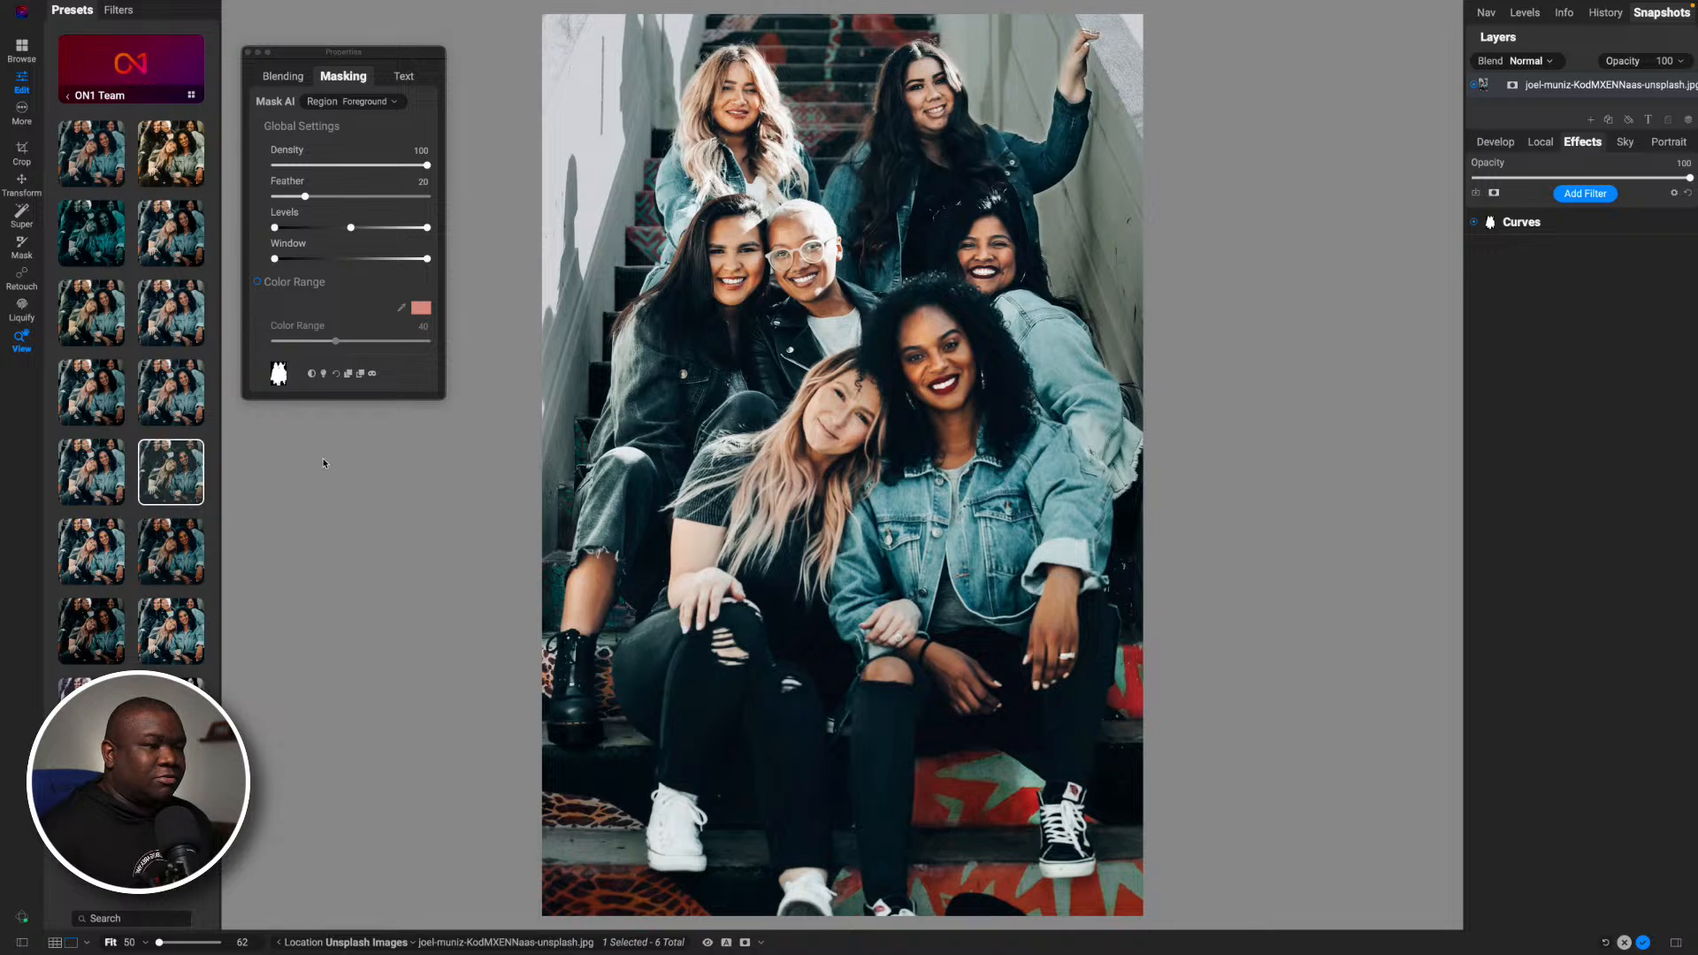
{"action": "left_click", "coordinate": [190, 461]}
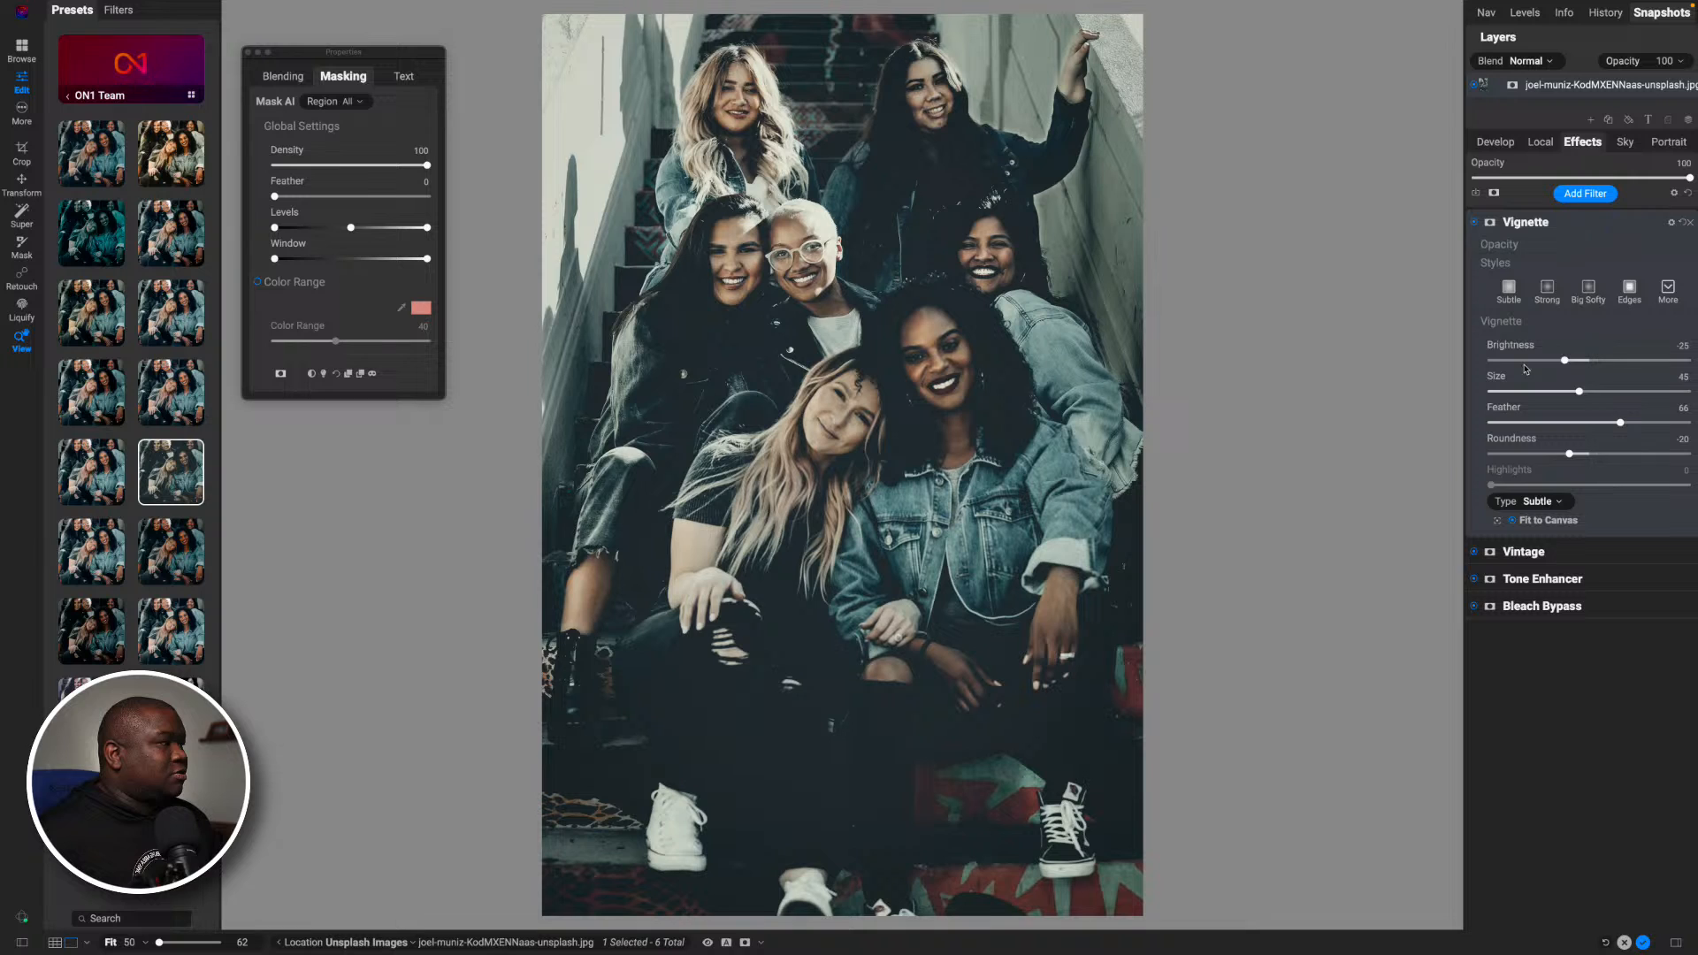
{"action": "left_click", "coordinate": [1578, 223]}
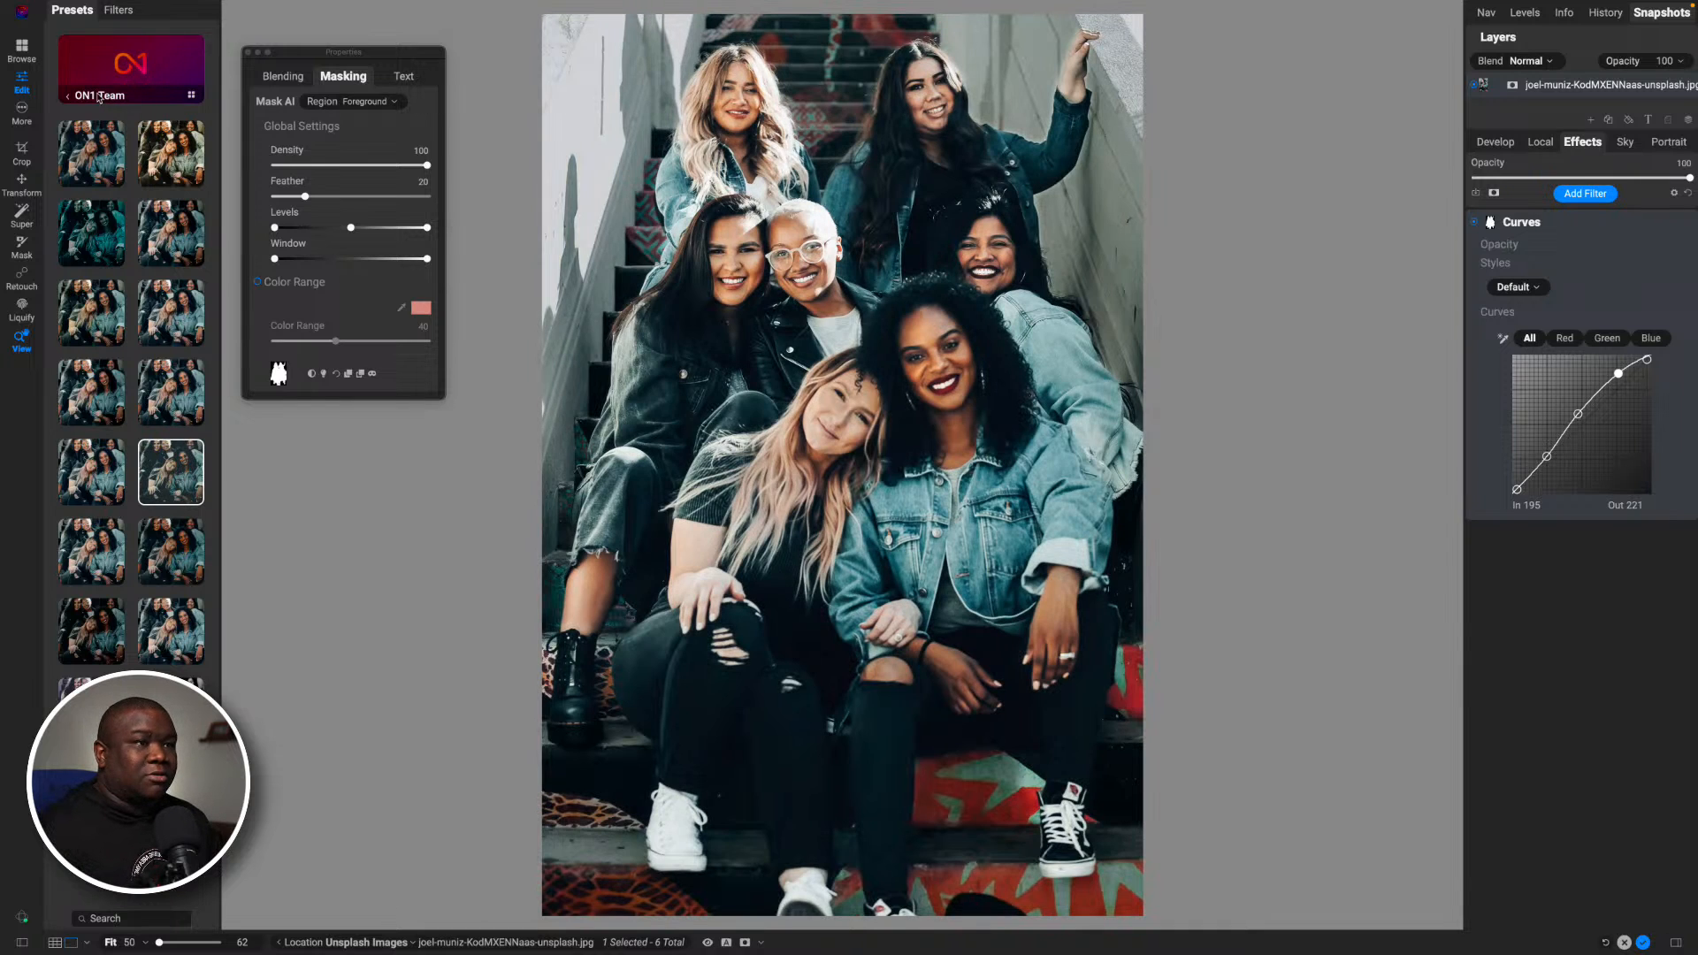
- Preview the Color Film preset CF6 on the photo and review the options for using or inserting it
{"action": "left_click", "coordinate": [70, 96]}
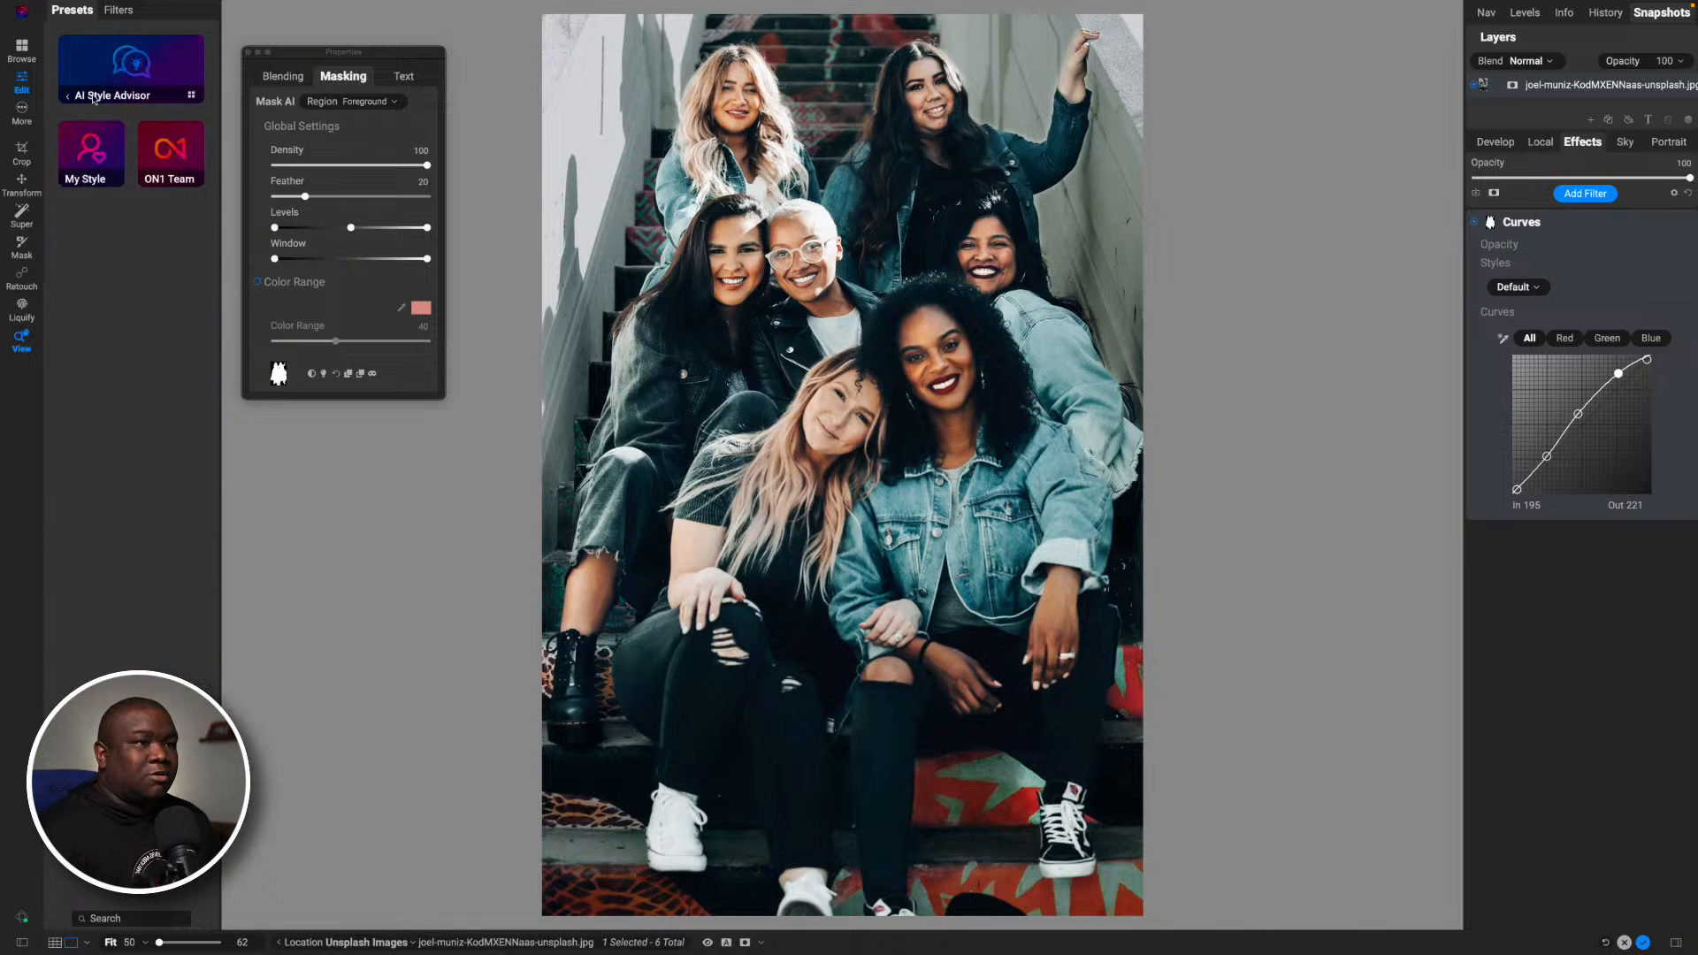
{"action": "left_click", "coordinate": [91, 96]}
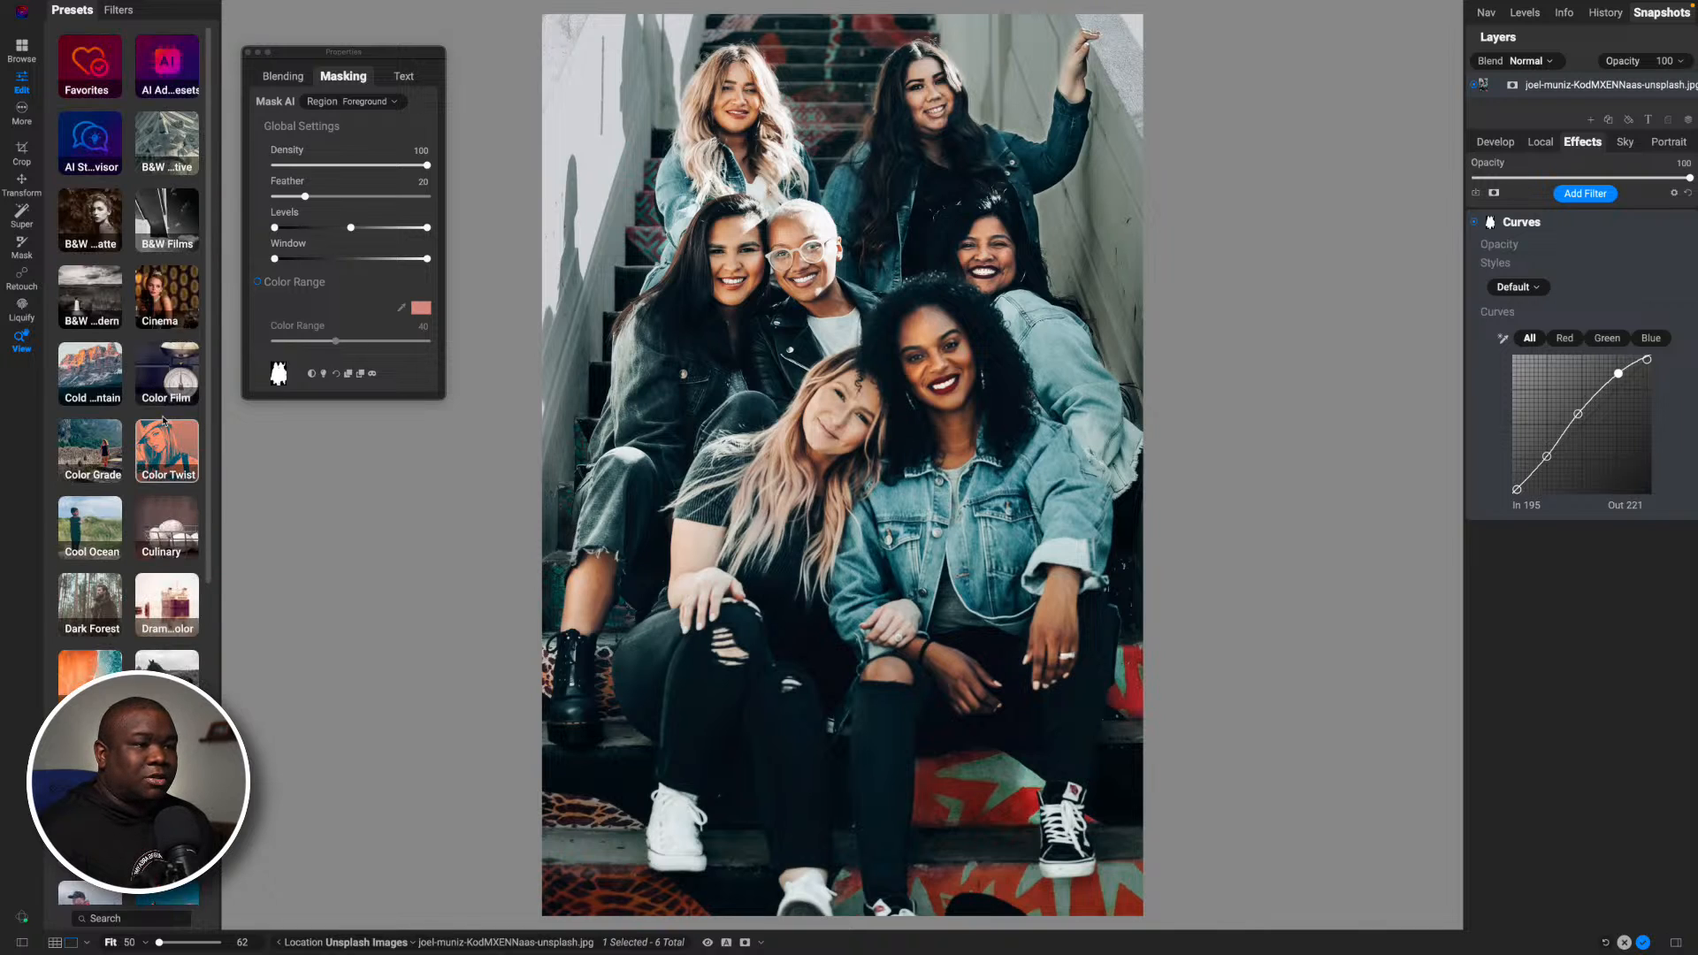
{"action": "left_click", "coordinate": [165, 376]}
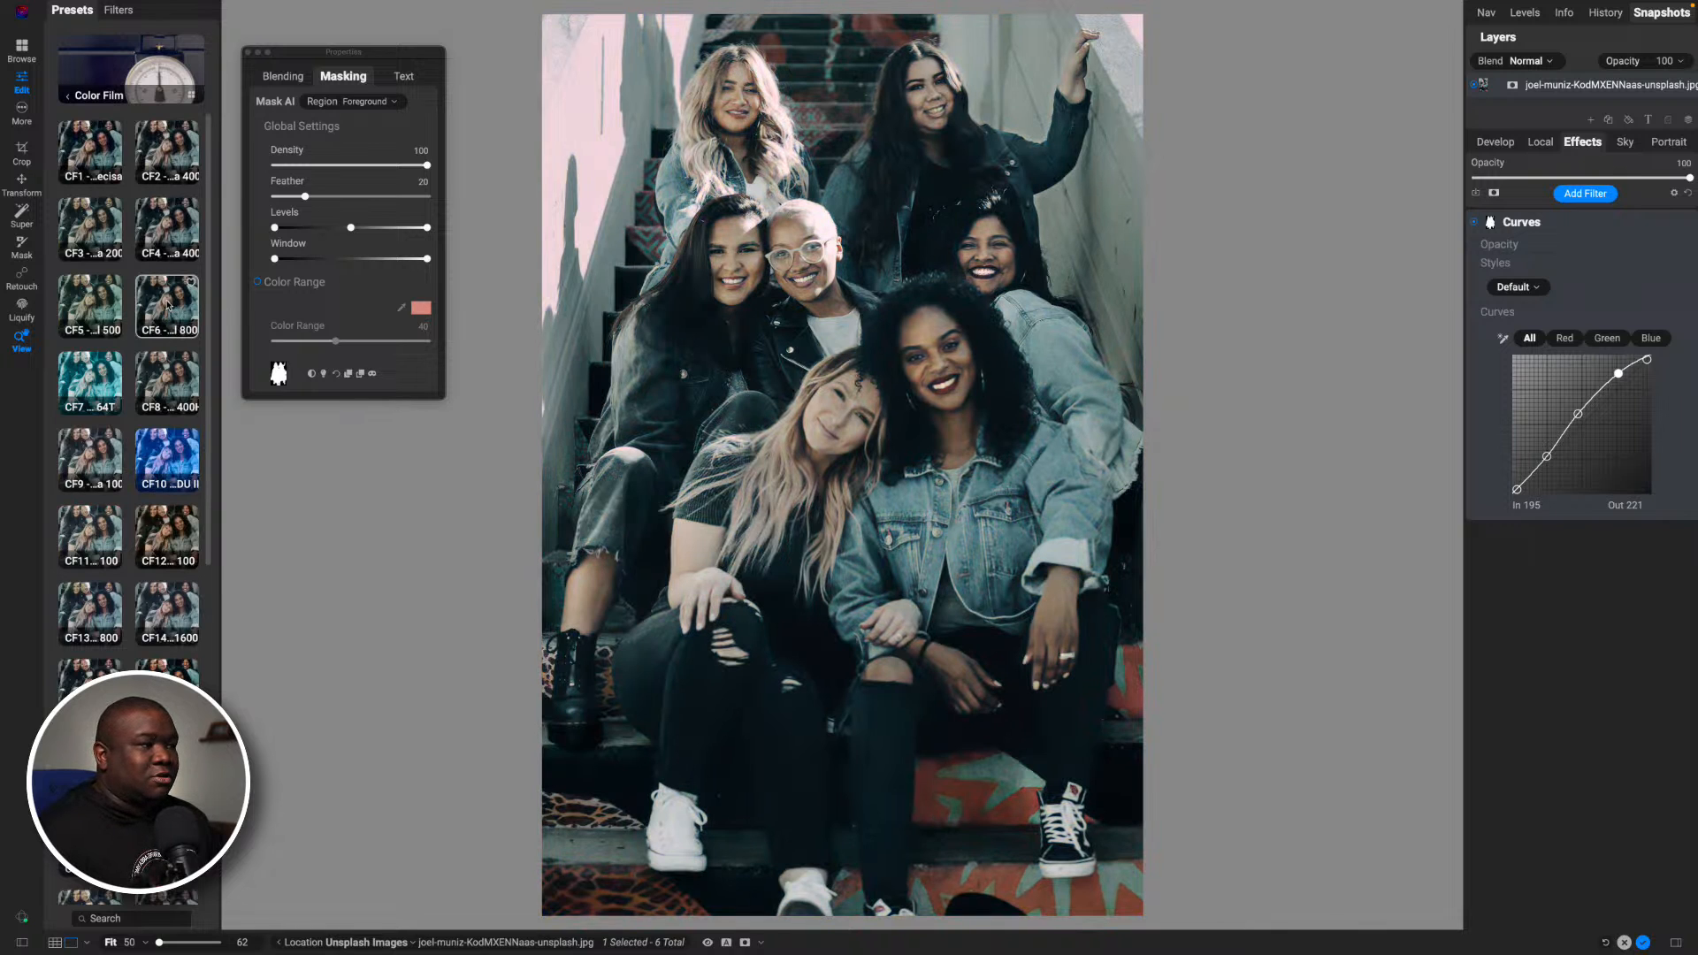
{"action": "right_click", "coordinate": [168, 305]}
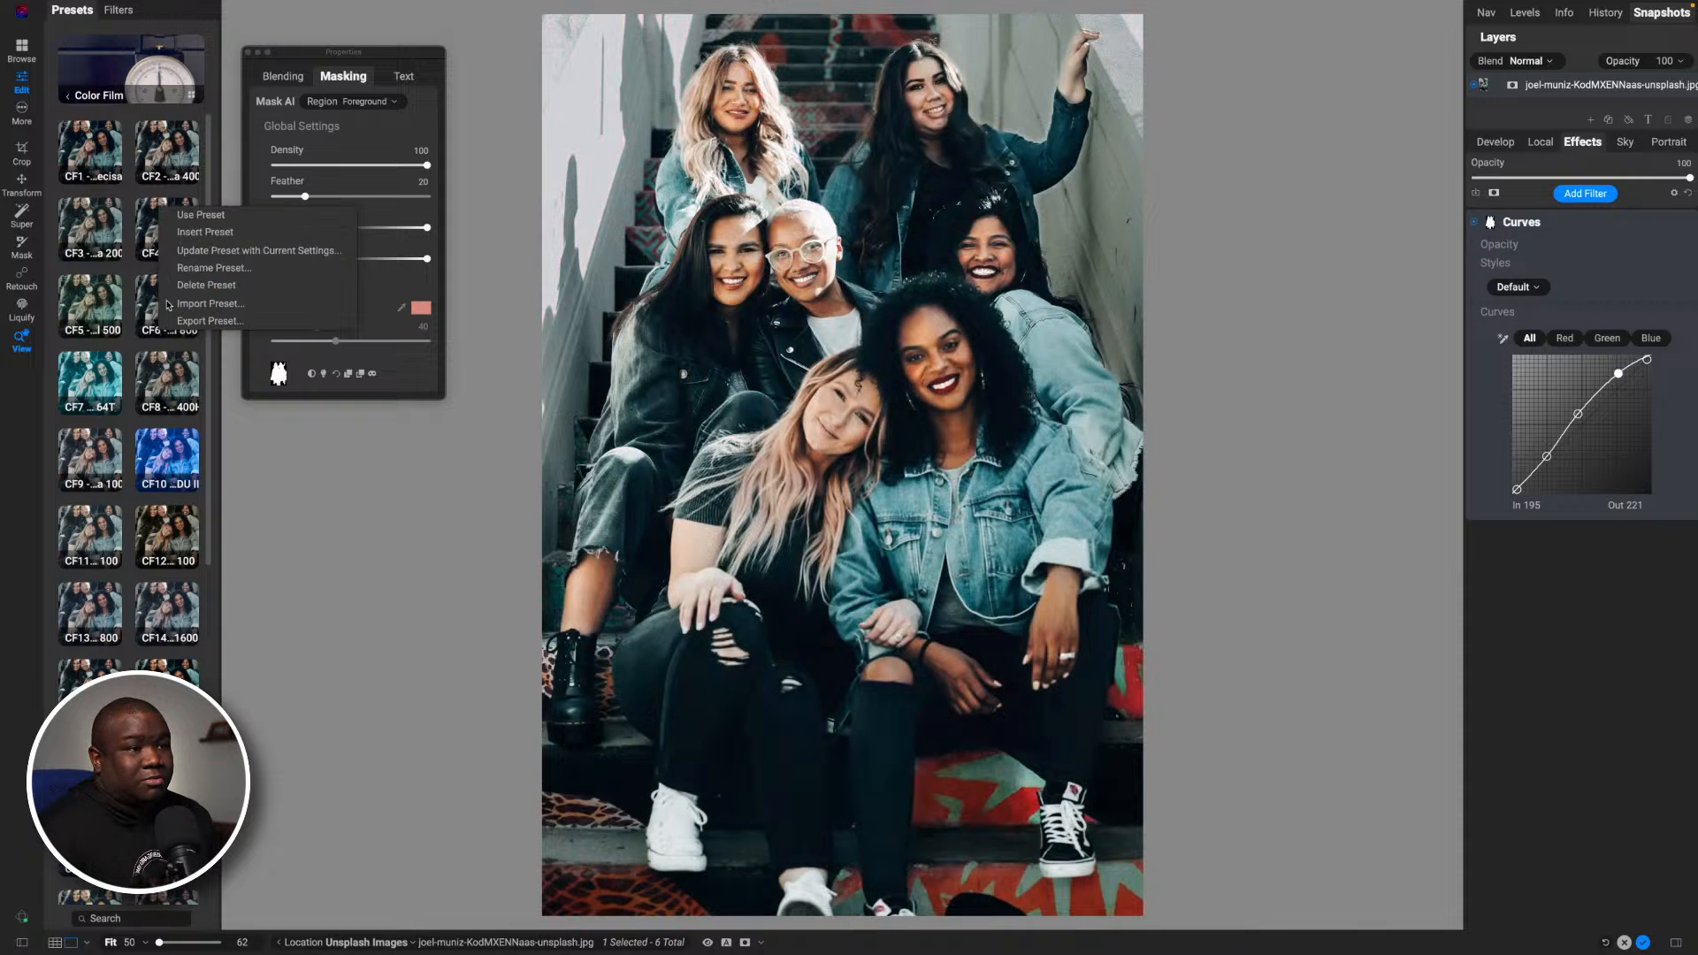
{"action": "left_click", "coordinate": [356, 509]}
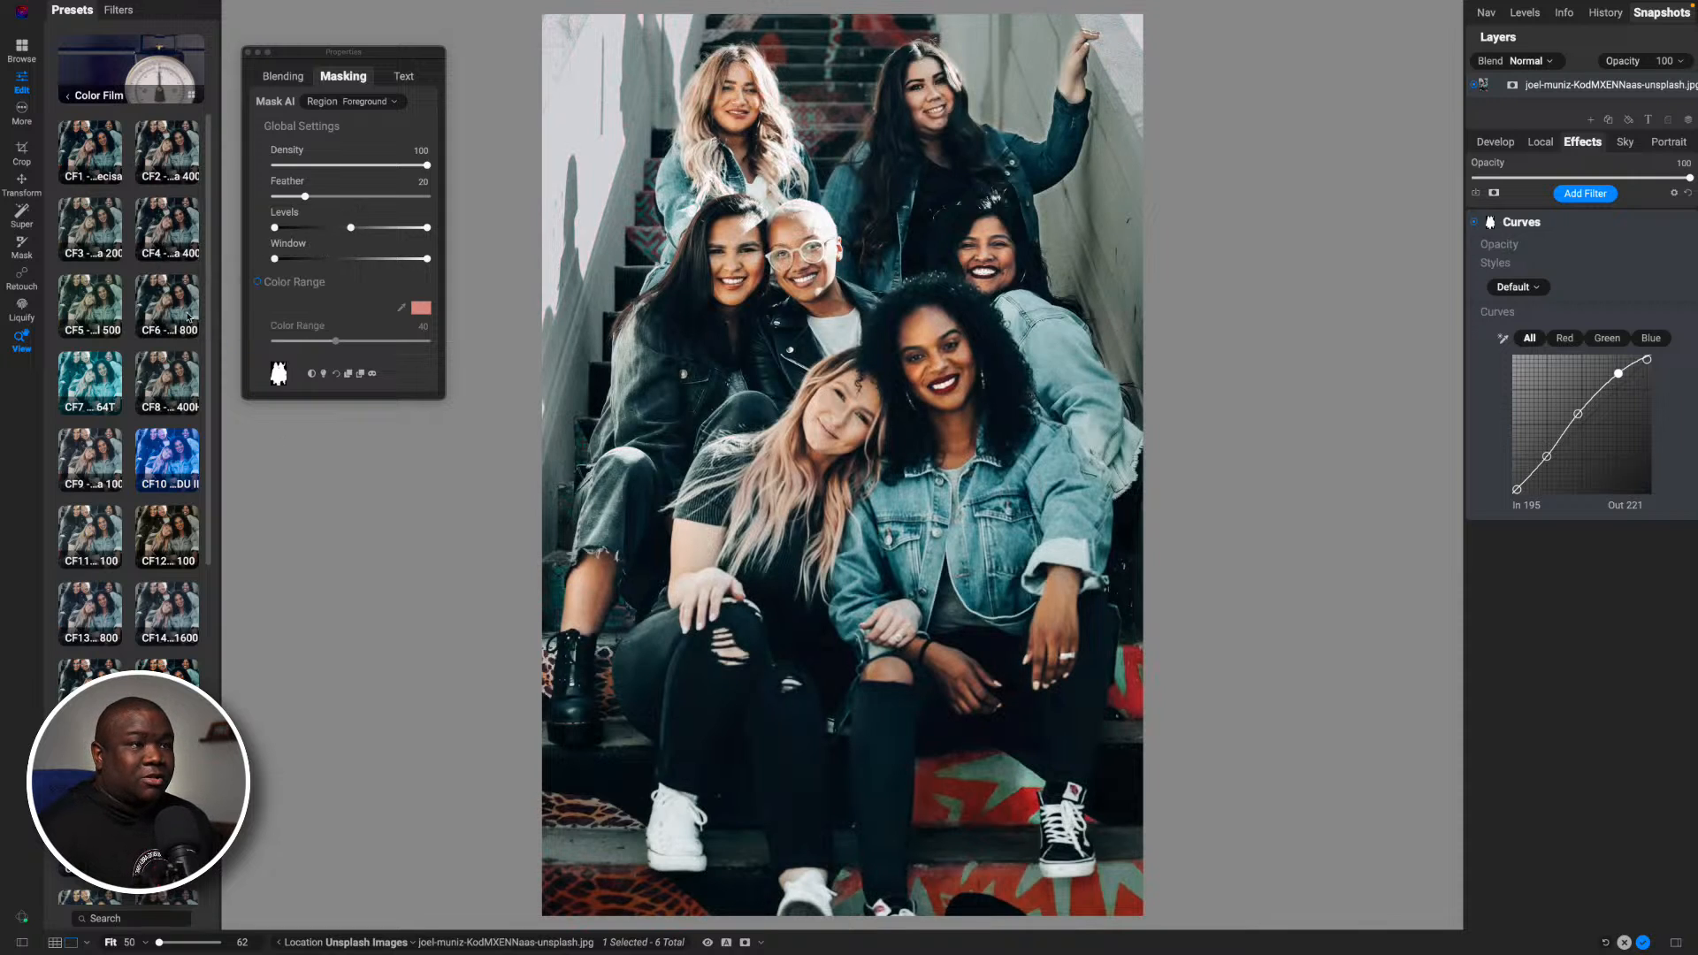
- Return to the ON1 Team looks of the AI Style Advisor presets
{"action": "left_click", "coordinate": [89, 96]}
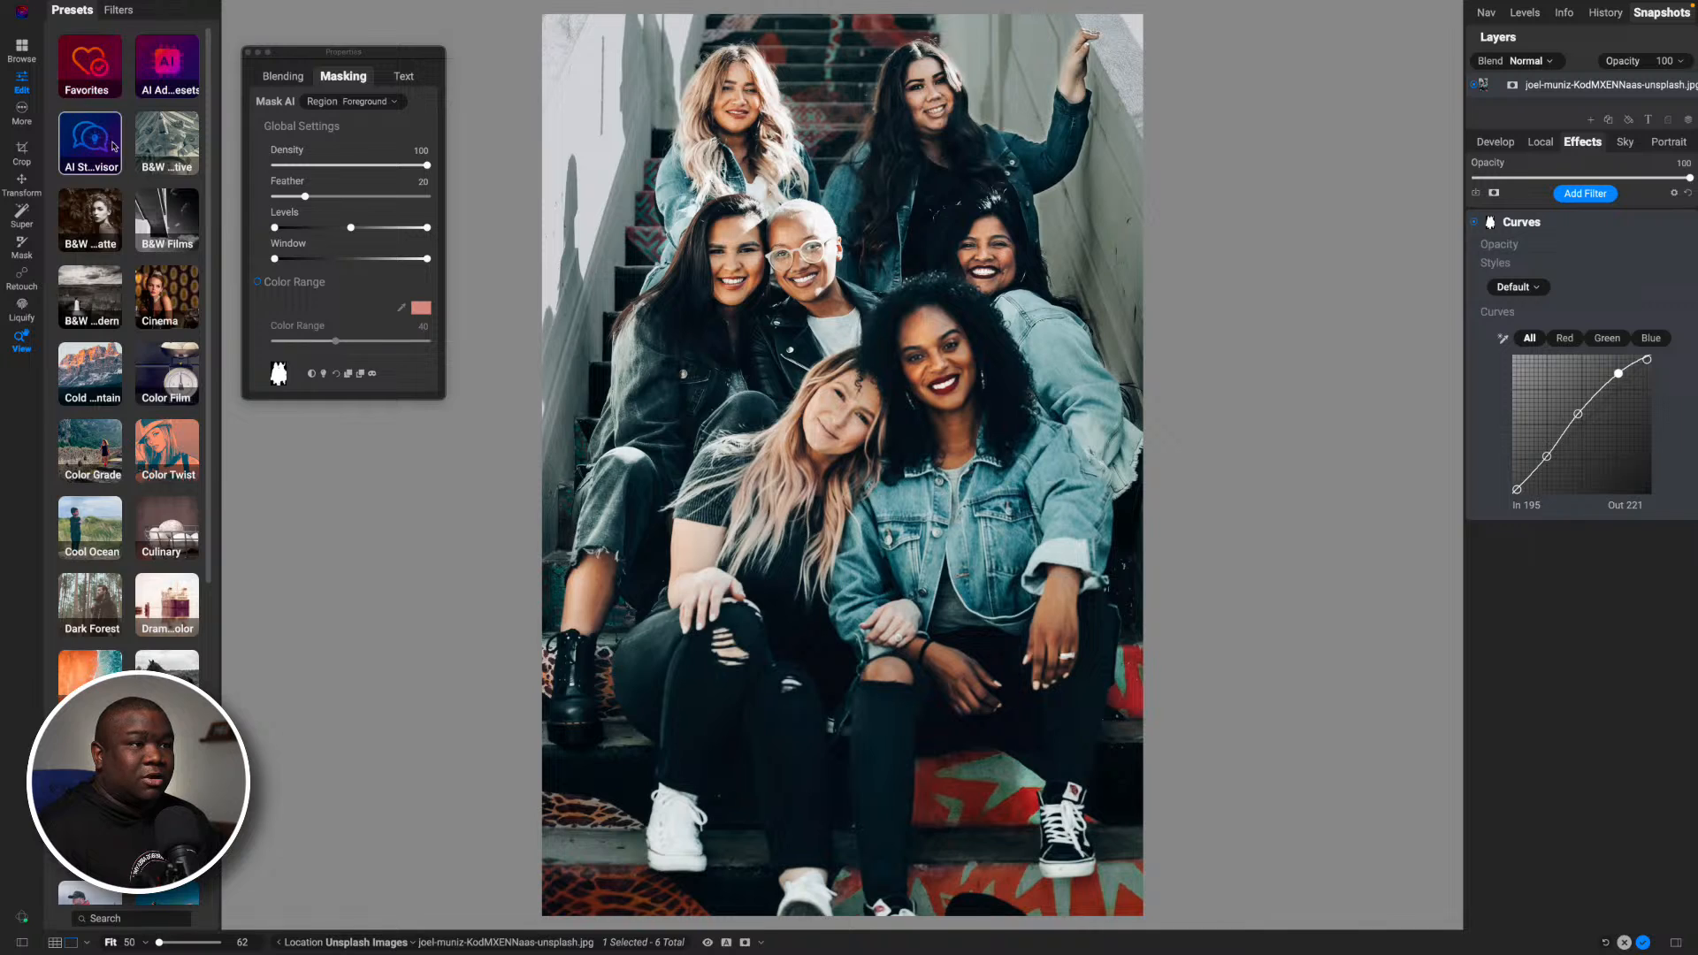
{"action": "left_click", "coordinate": [113, 147]}
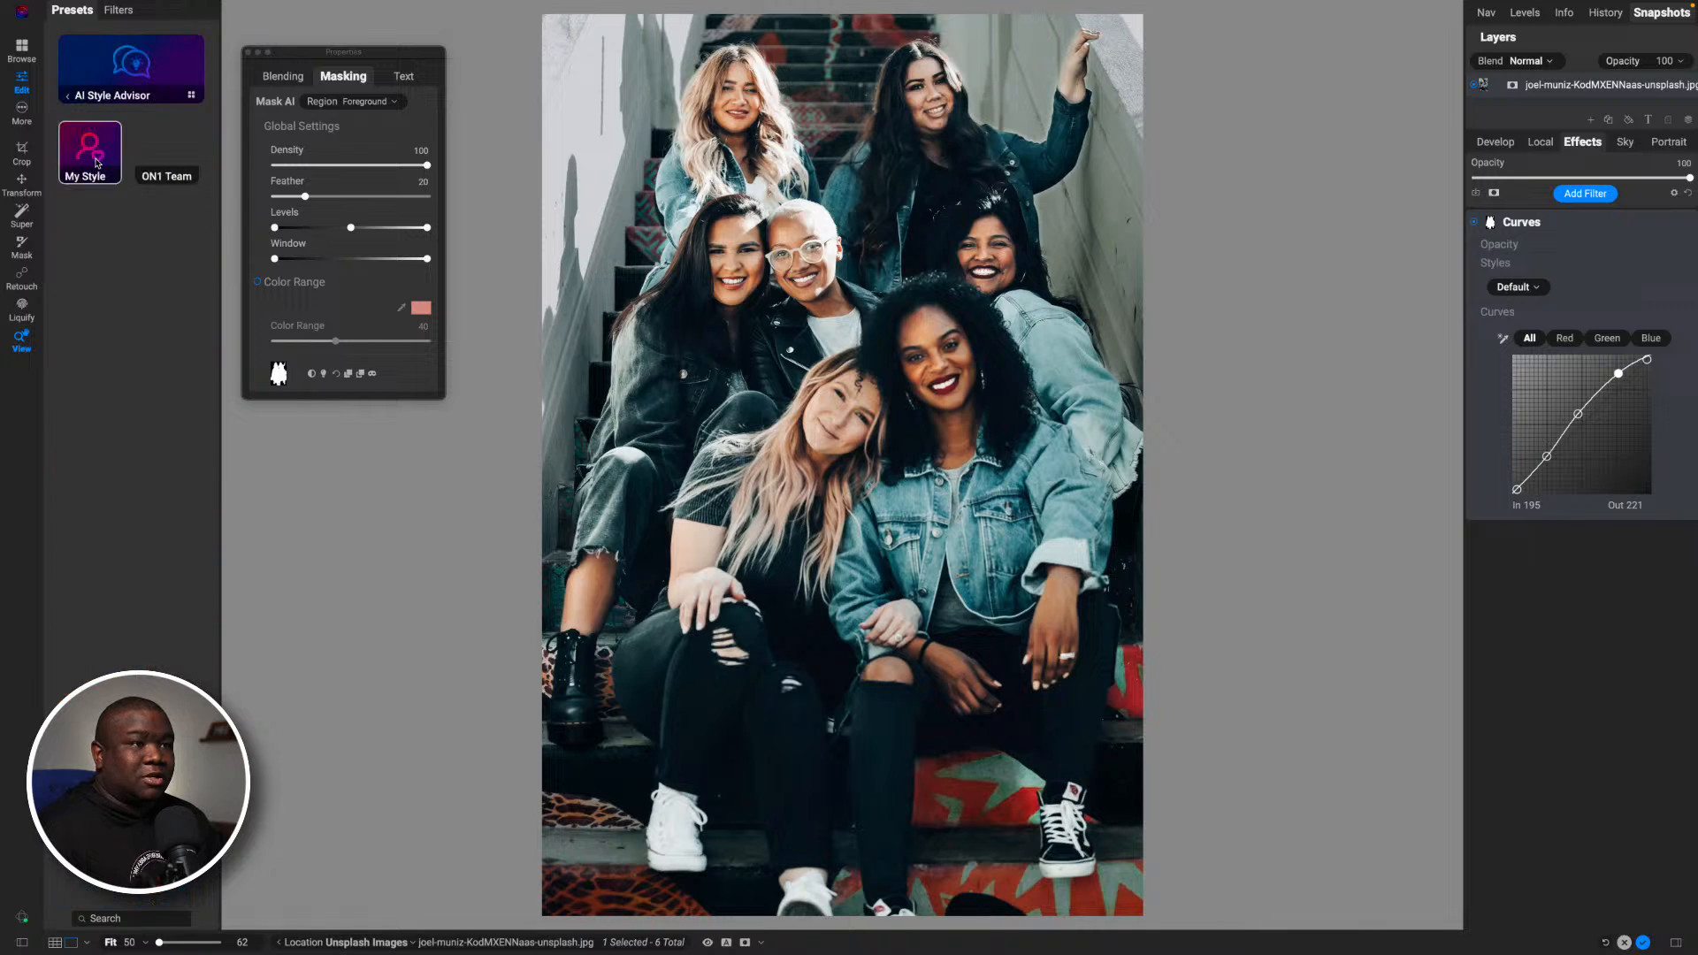
{"action": "left_click", "coordinate": [193, 178]}
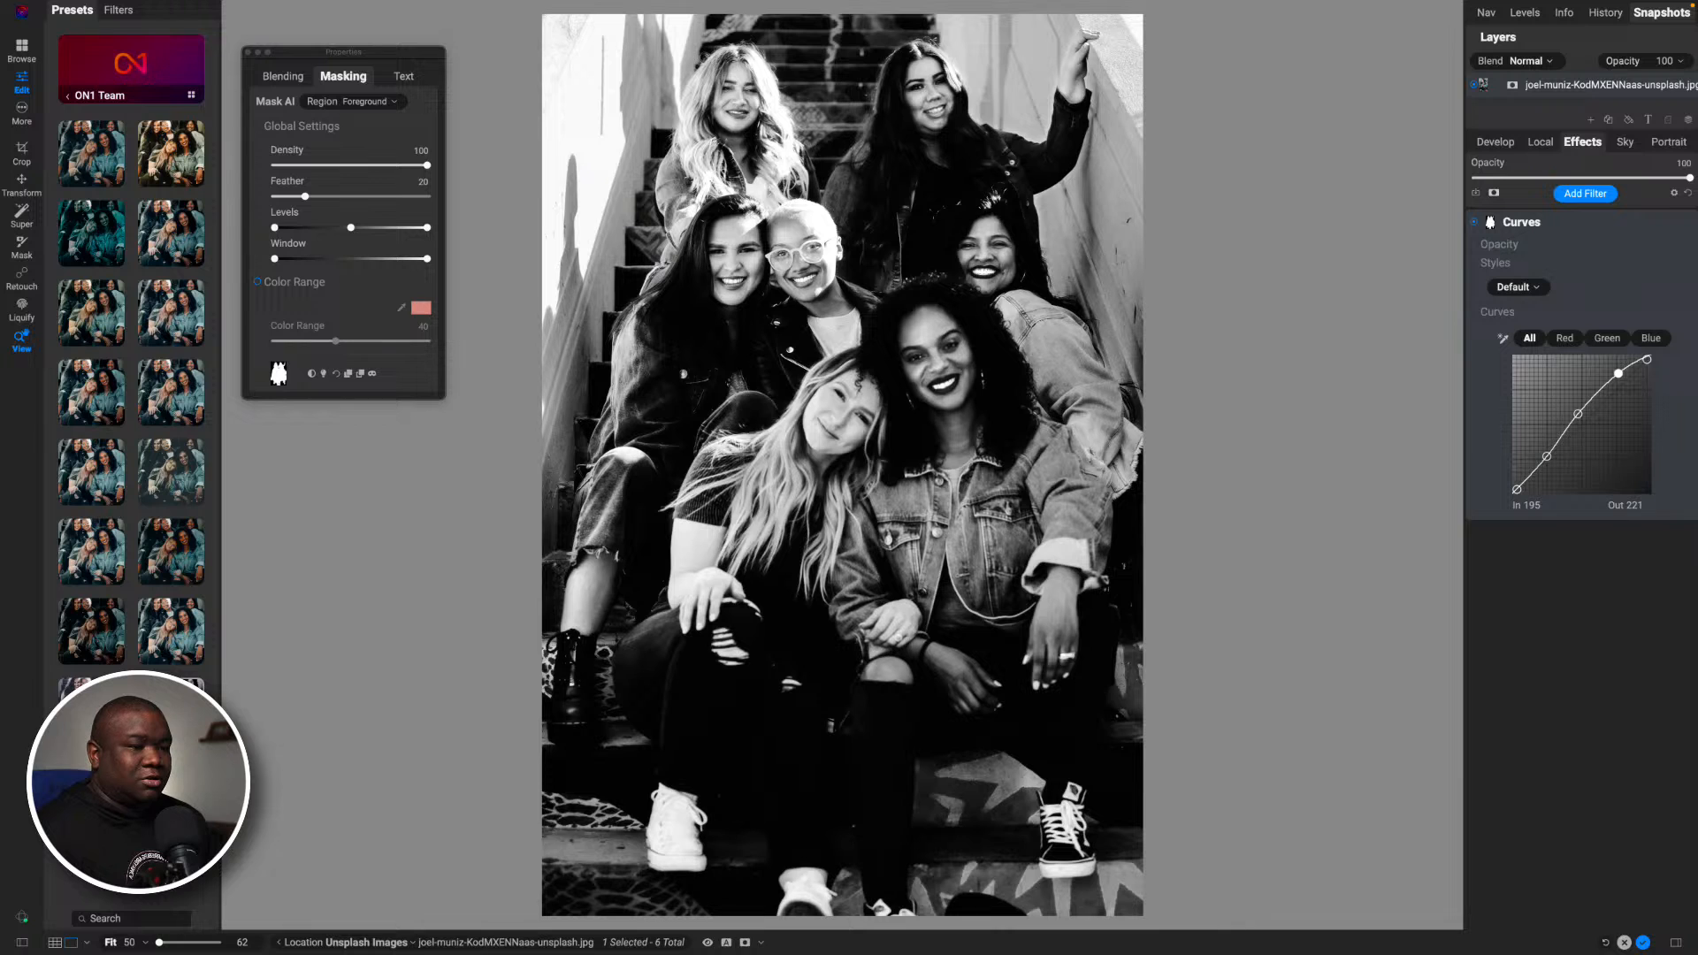
- Insert the Minimalist preset M8 into the effects stack, keeping the masked Curves filter
{"action": "left_click", "coordinate": [68, 96]}
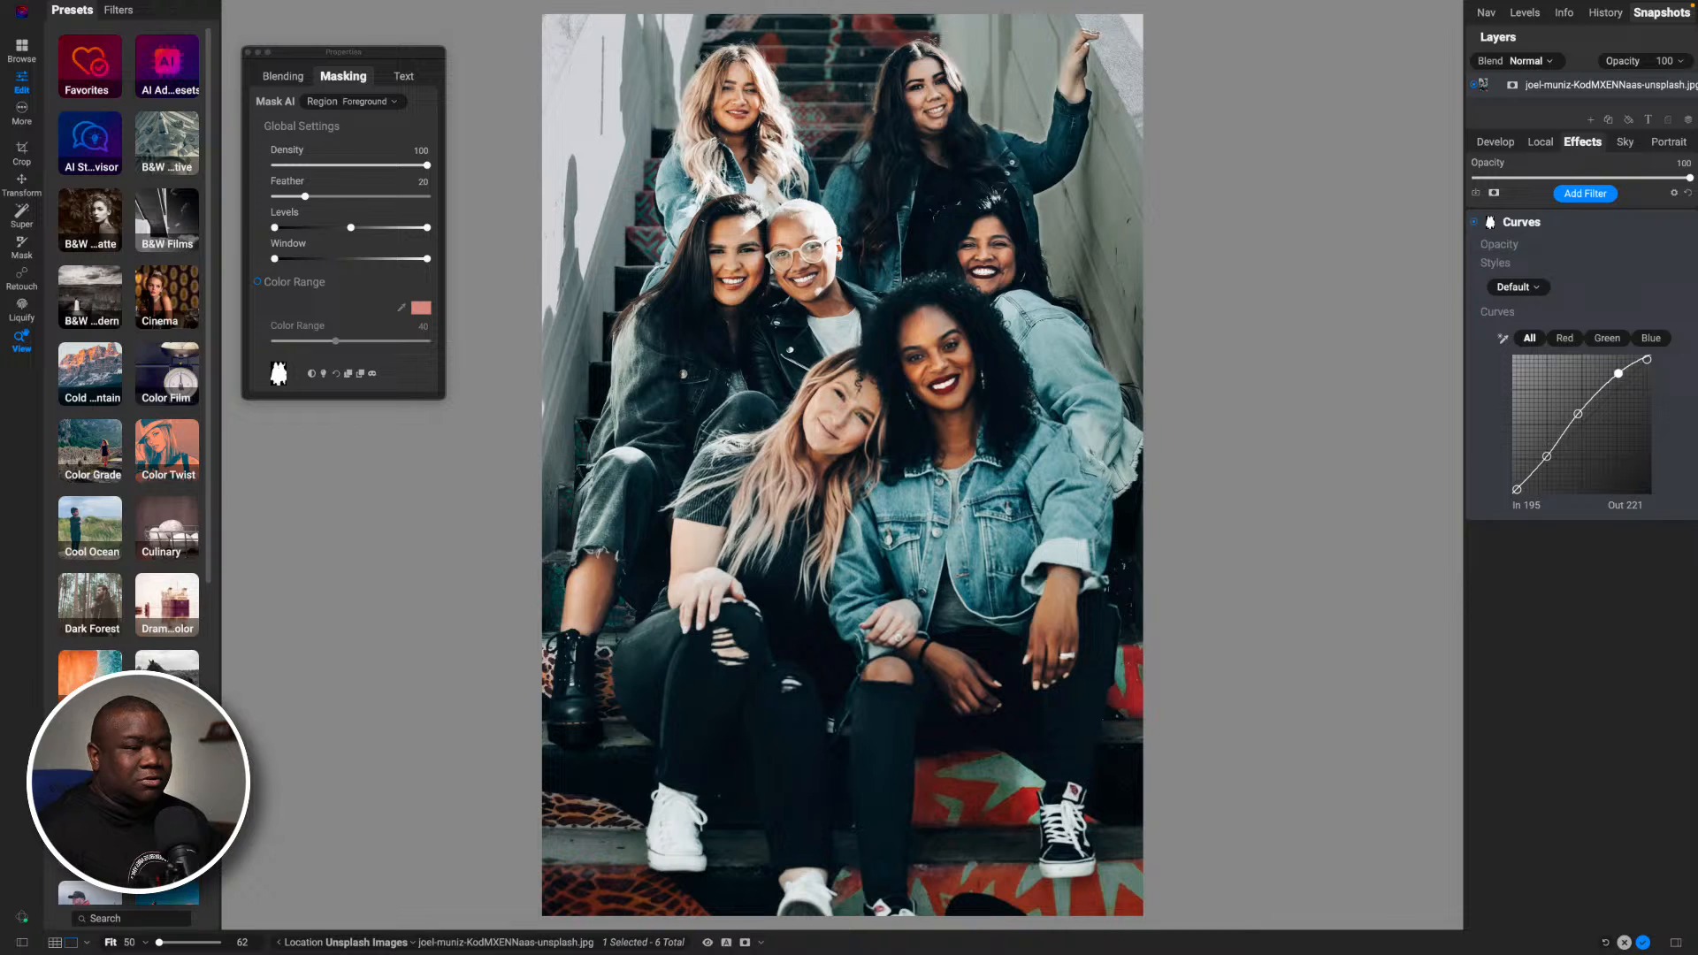
{"action": "scroll", "coordinate": [129, 354], "scroll_direction": "down", "scroll_amount": 3}
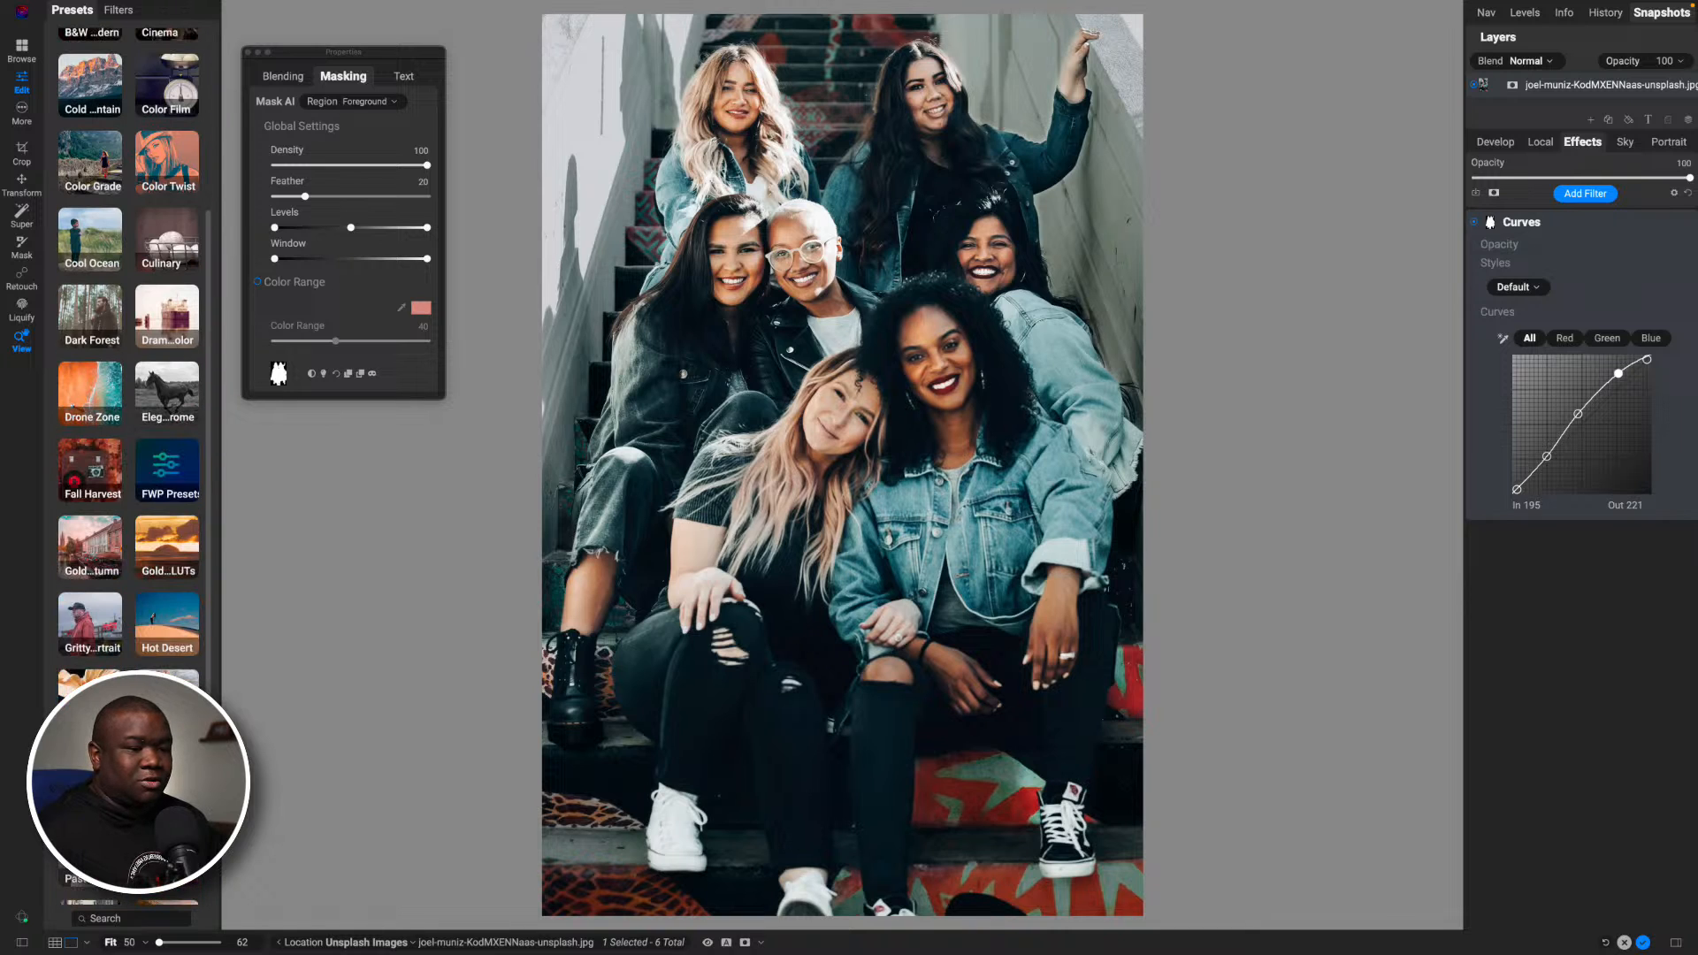
{"action": "left_click", "coordinate": [166, 778]}
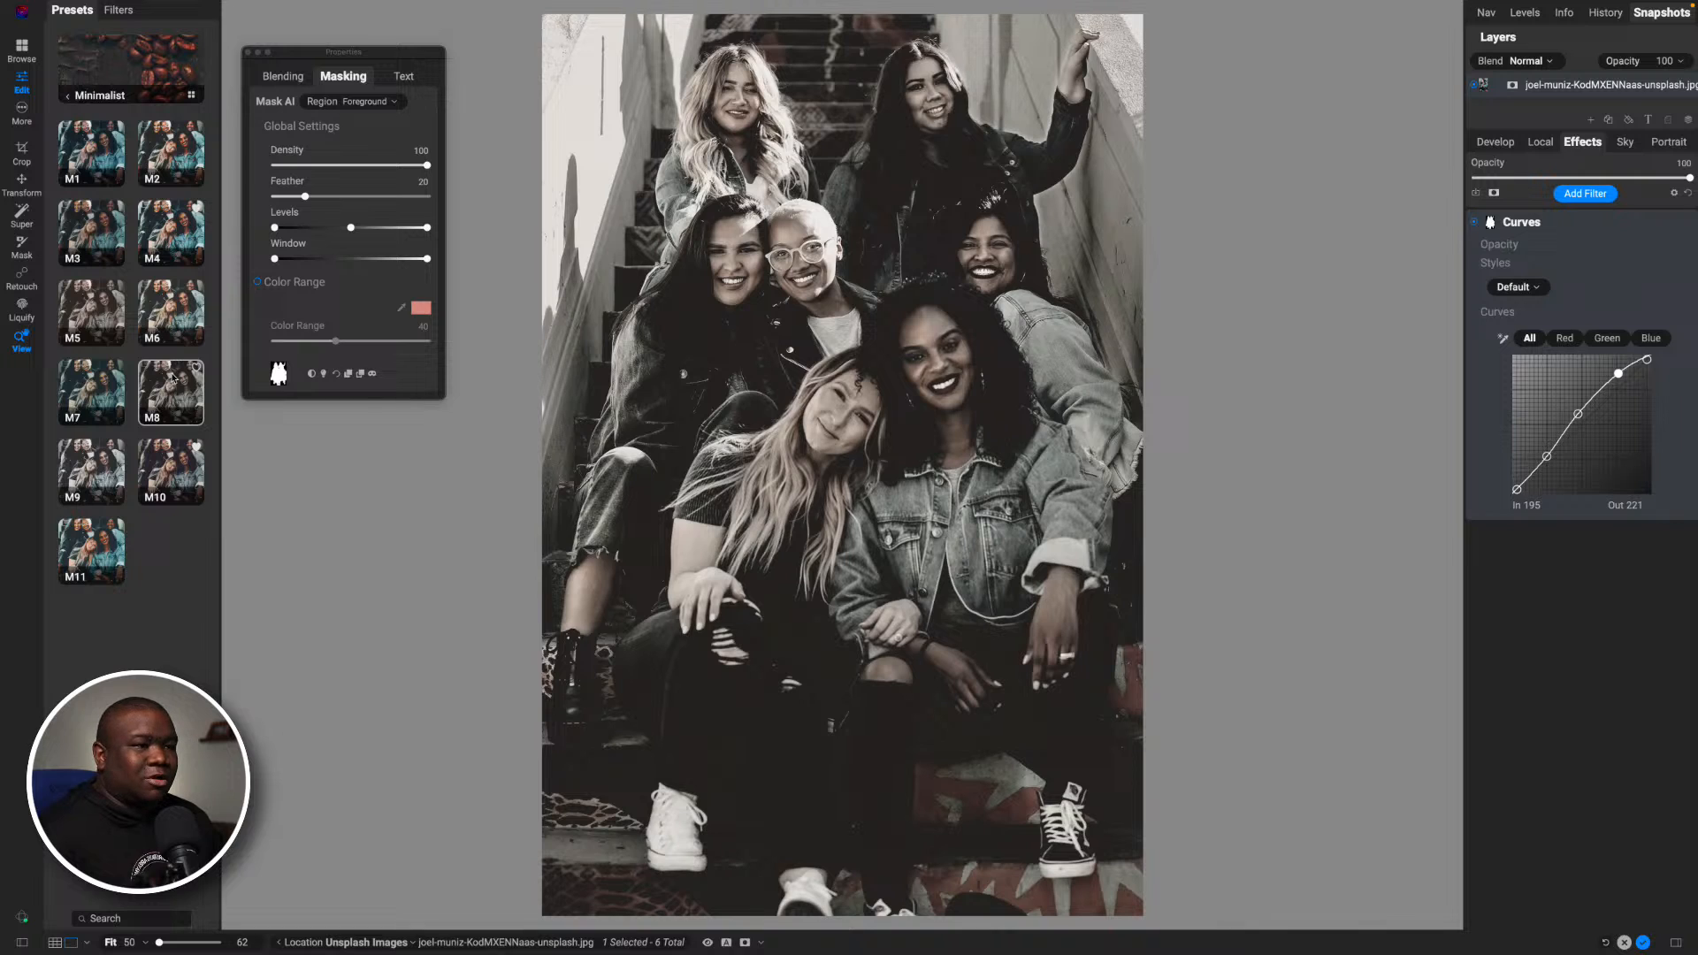
{"action": "right_click", "coordinate": [175, 379]}
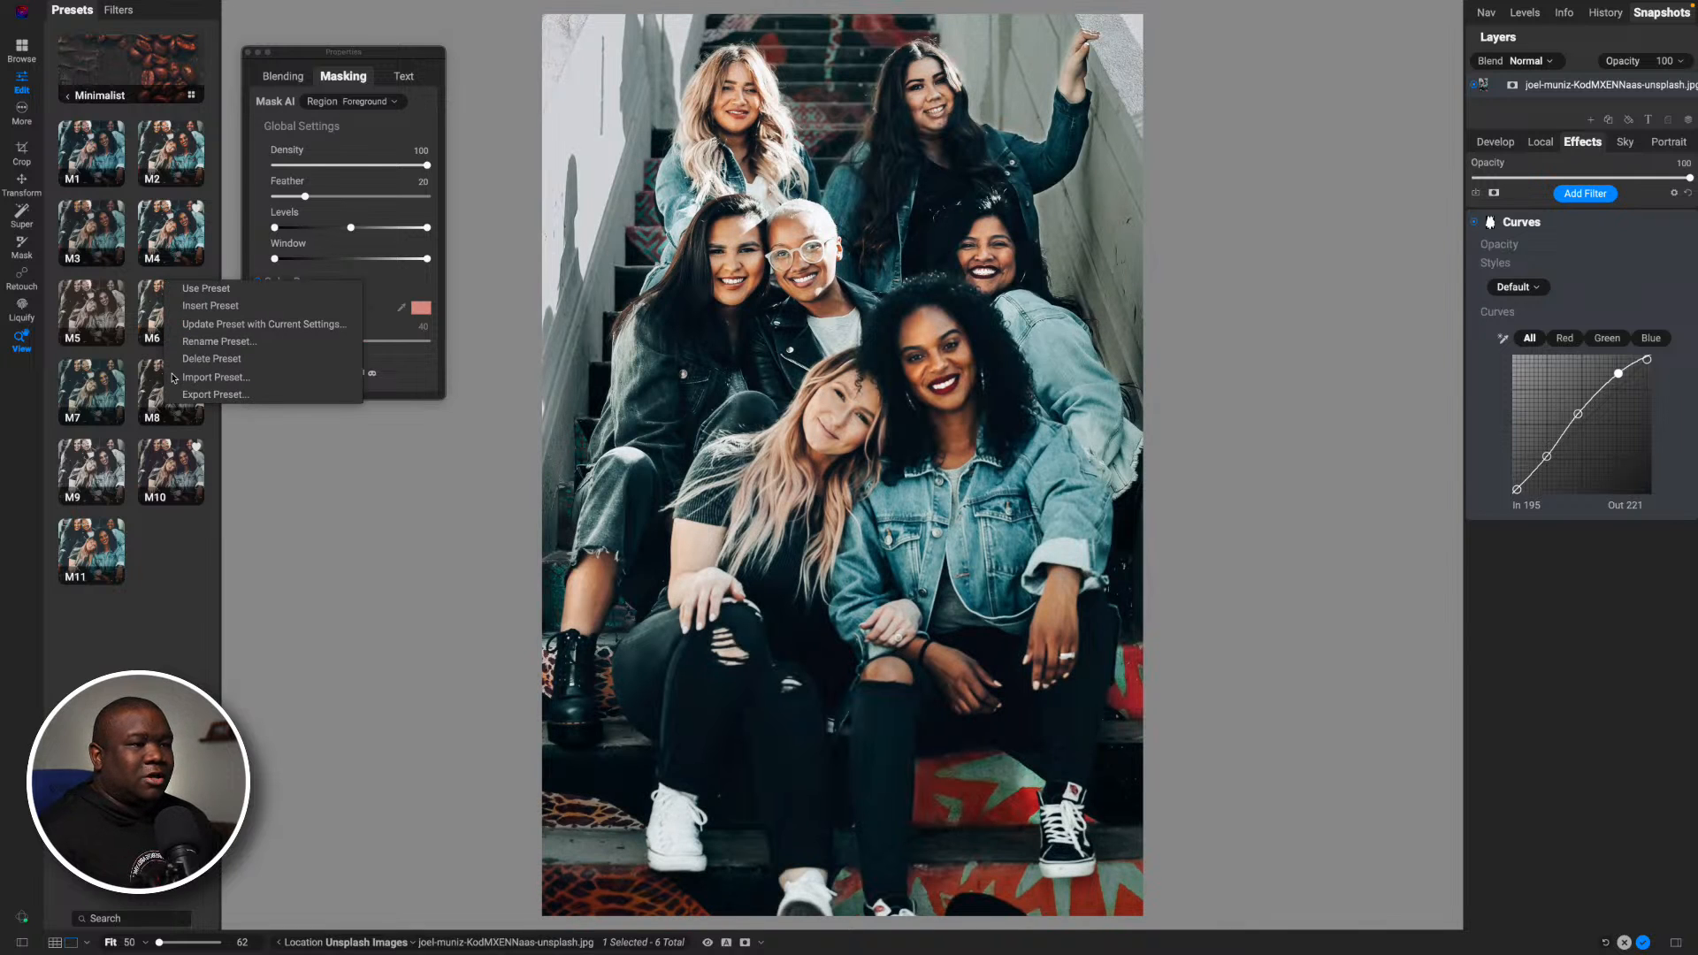
{"action": "left_click", "coordinate": [237, 306]}
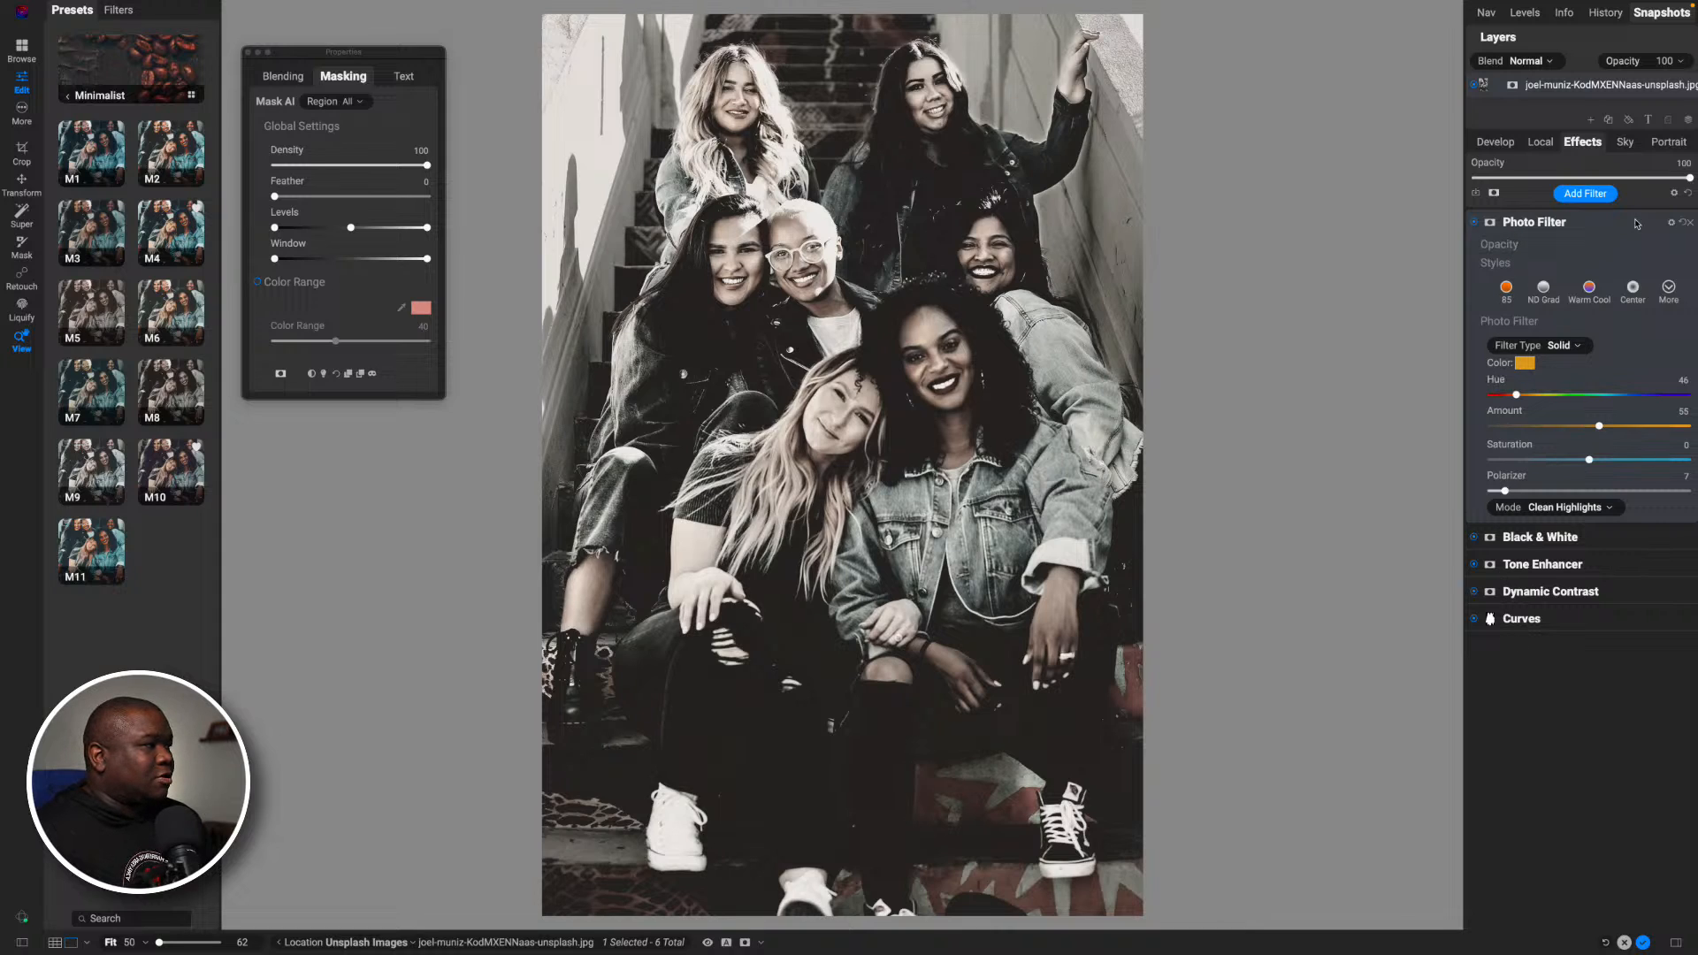
- Set the overall effects opacity to 48, collapse the Photo Filter settings, and compare the photo with the preview off and on
{"action": "left_click_drag", "start_coordinate": [1688, 178], "coordinate": [1579, 183]}
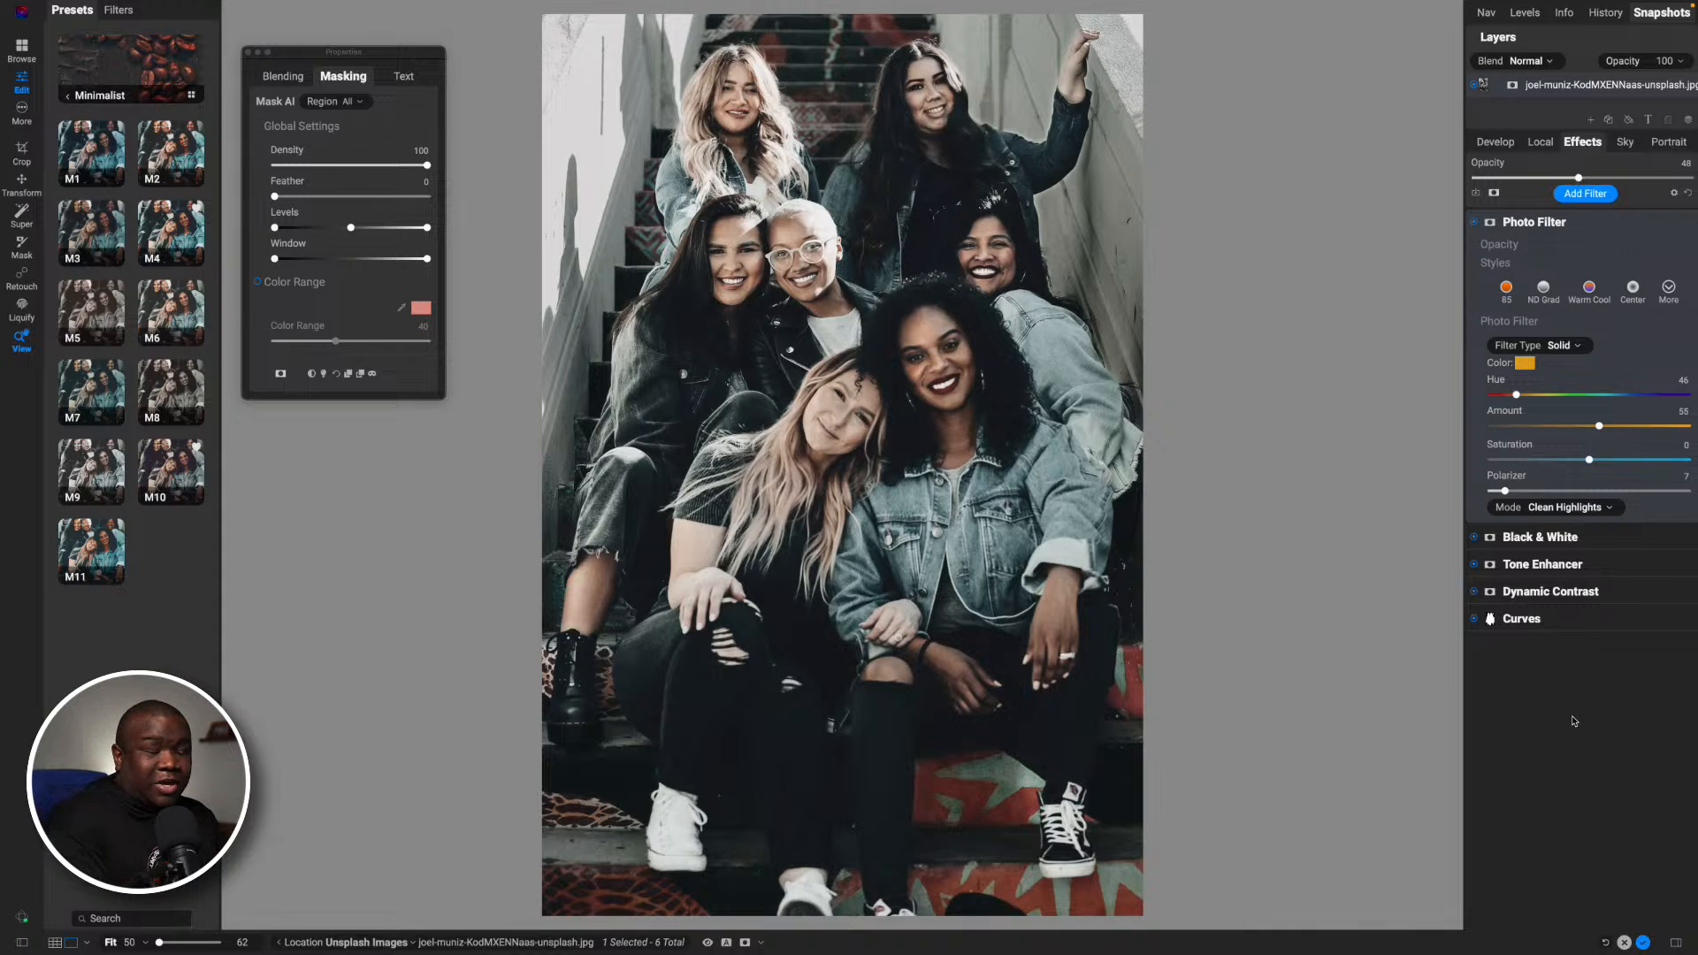
{"action": "left_click", "coordinate": [1550, 225]}
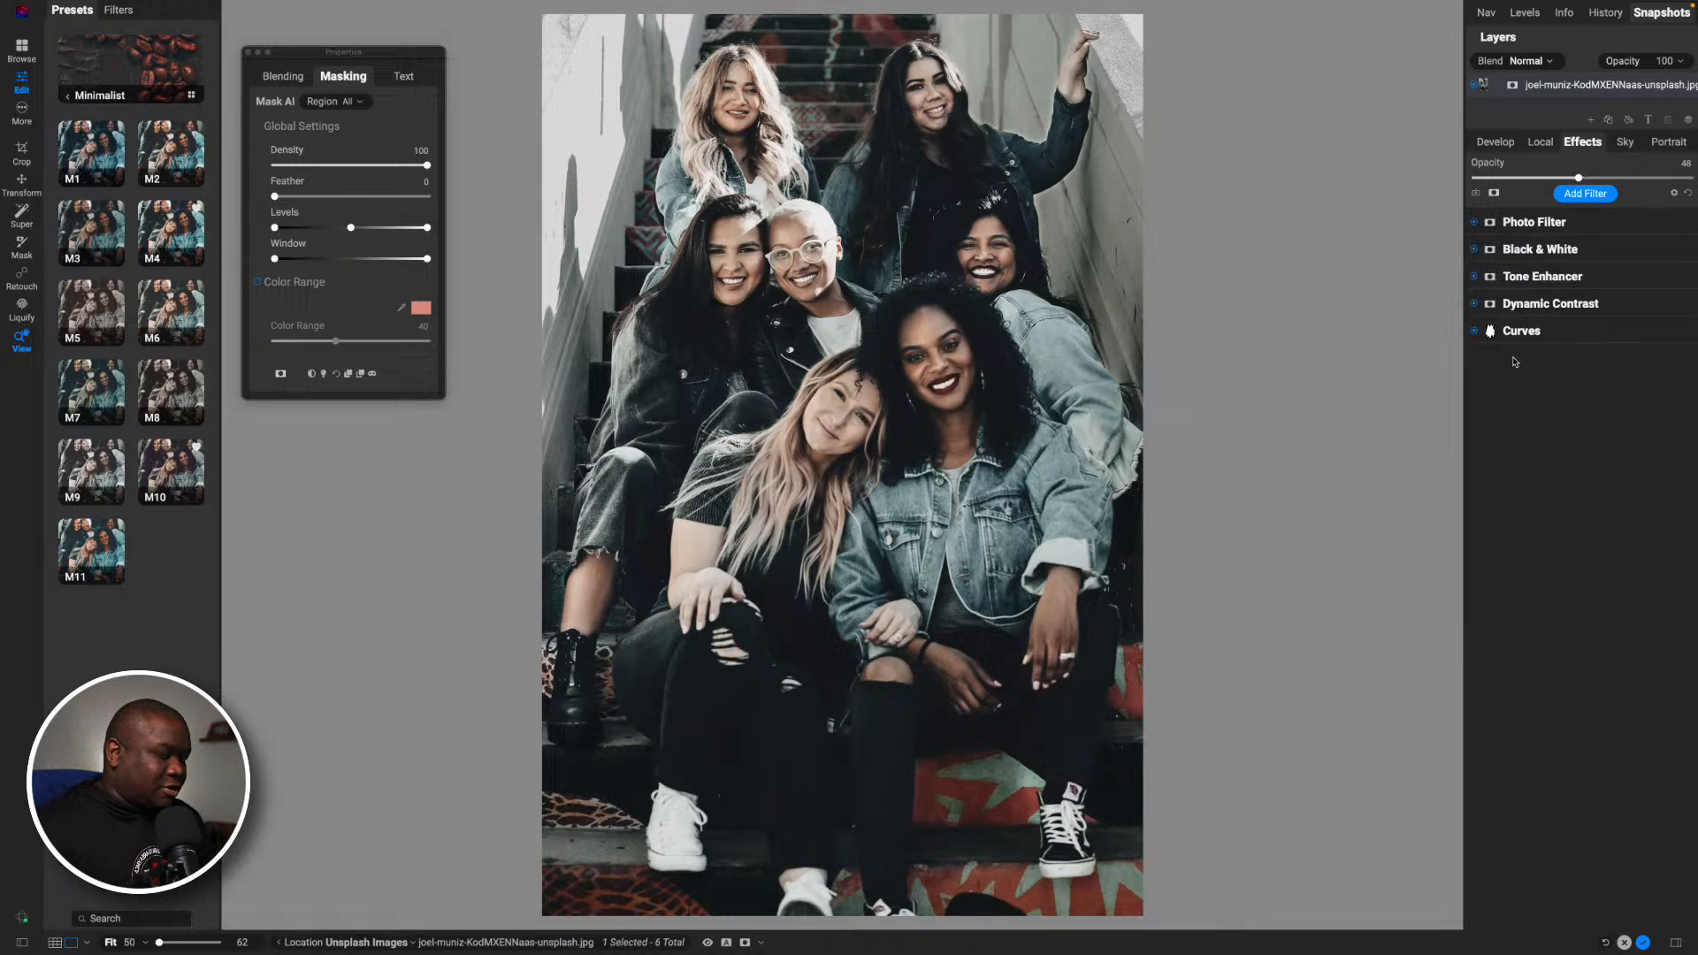
{"action": "key", "text": "super+p"}
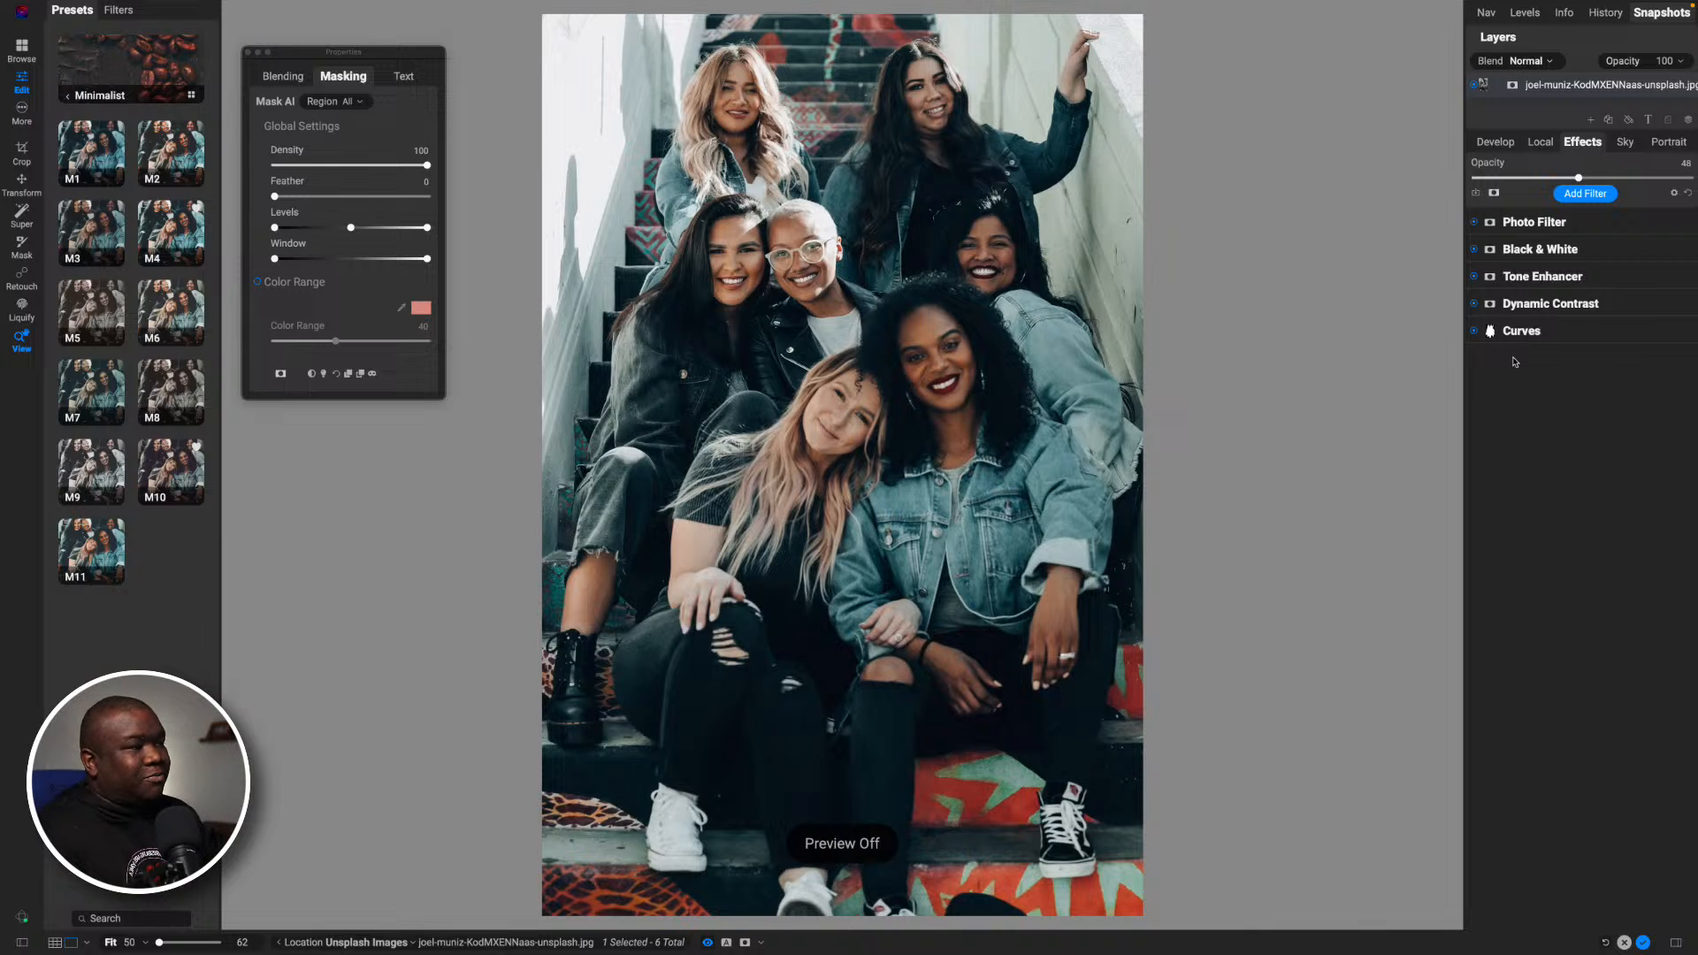
{"action": "key", "text": "super+p"}
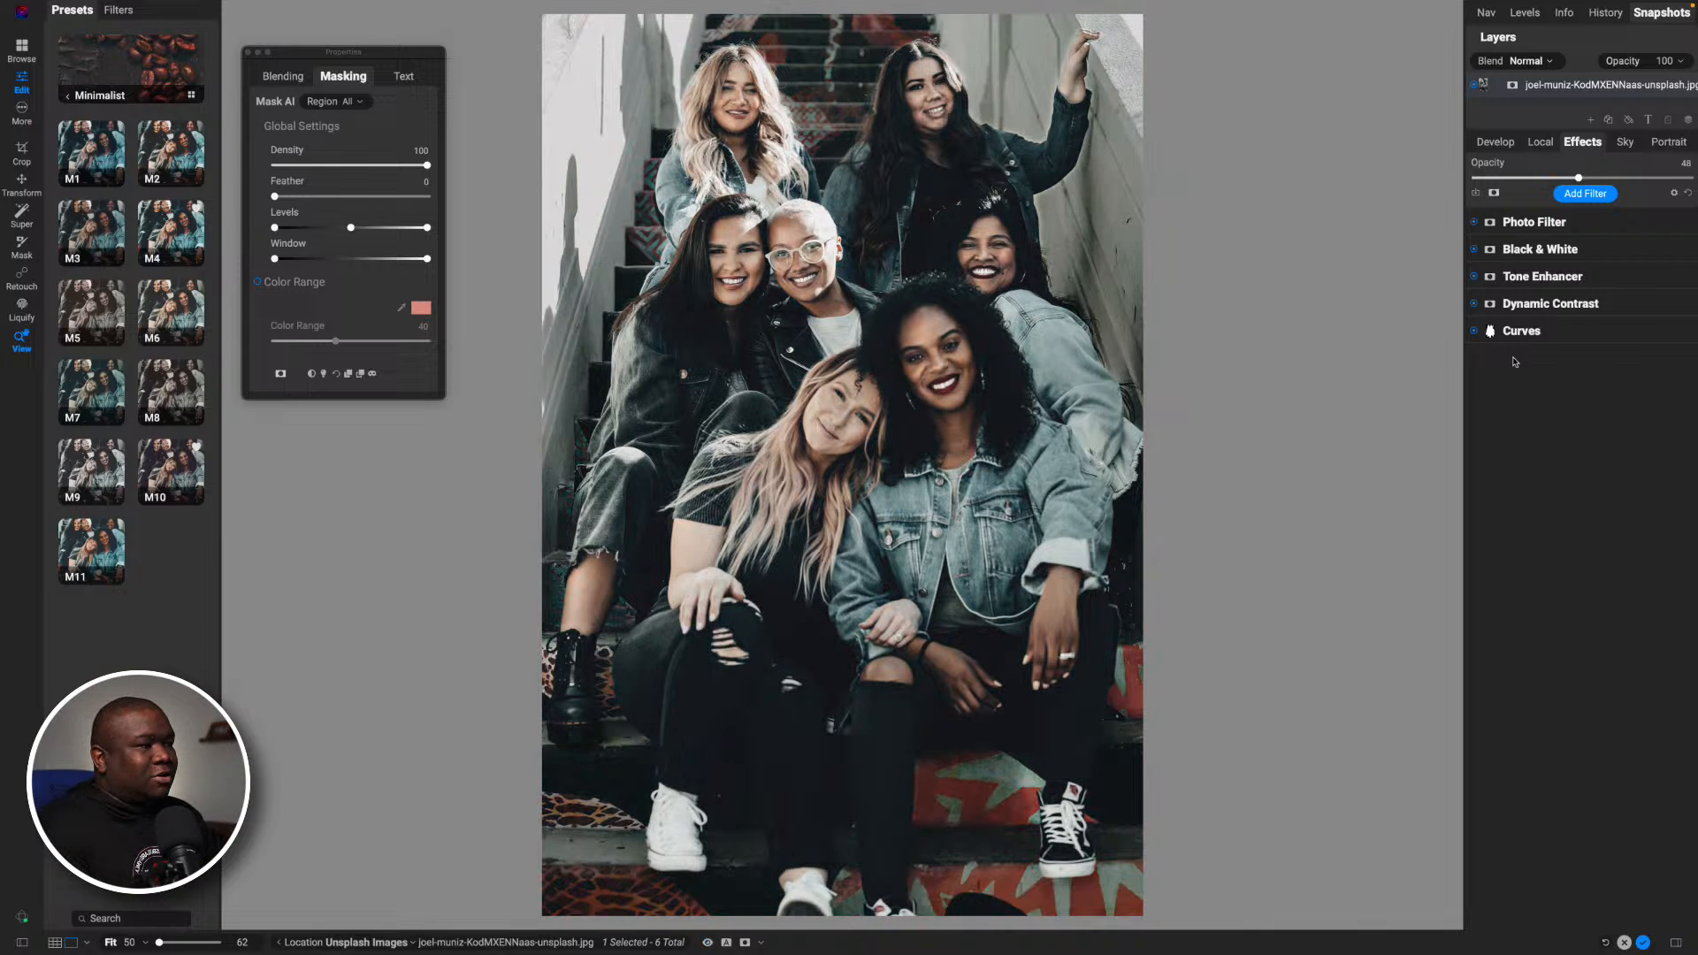
{"action": "key", "text": "super+p"}
{"action": "key", "text": "super+p"}
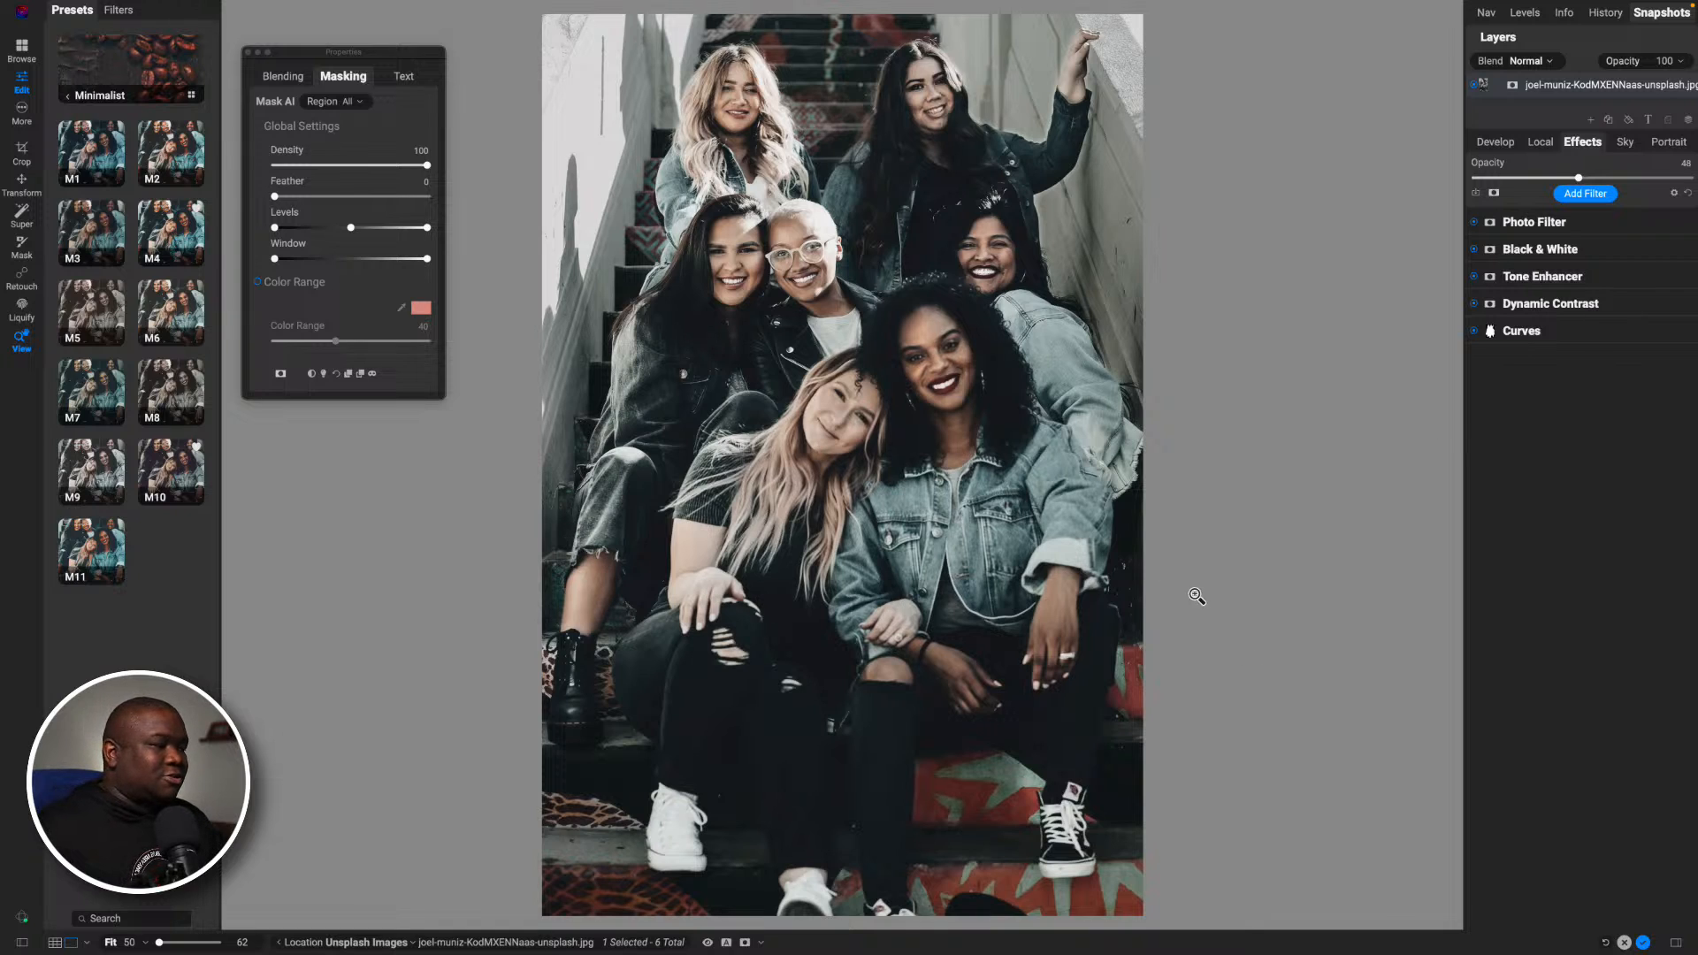
- Finish editing the stairs group photo and open the dark studio portrait of three women for developing
{"action": "left_click", "coordinate": [1642, 941]}
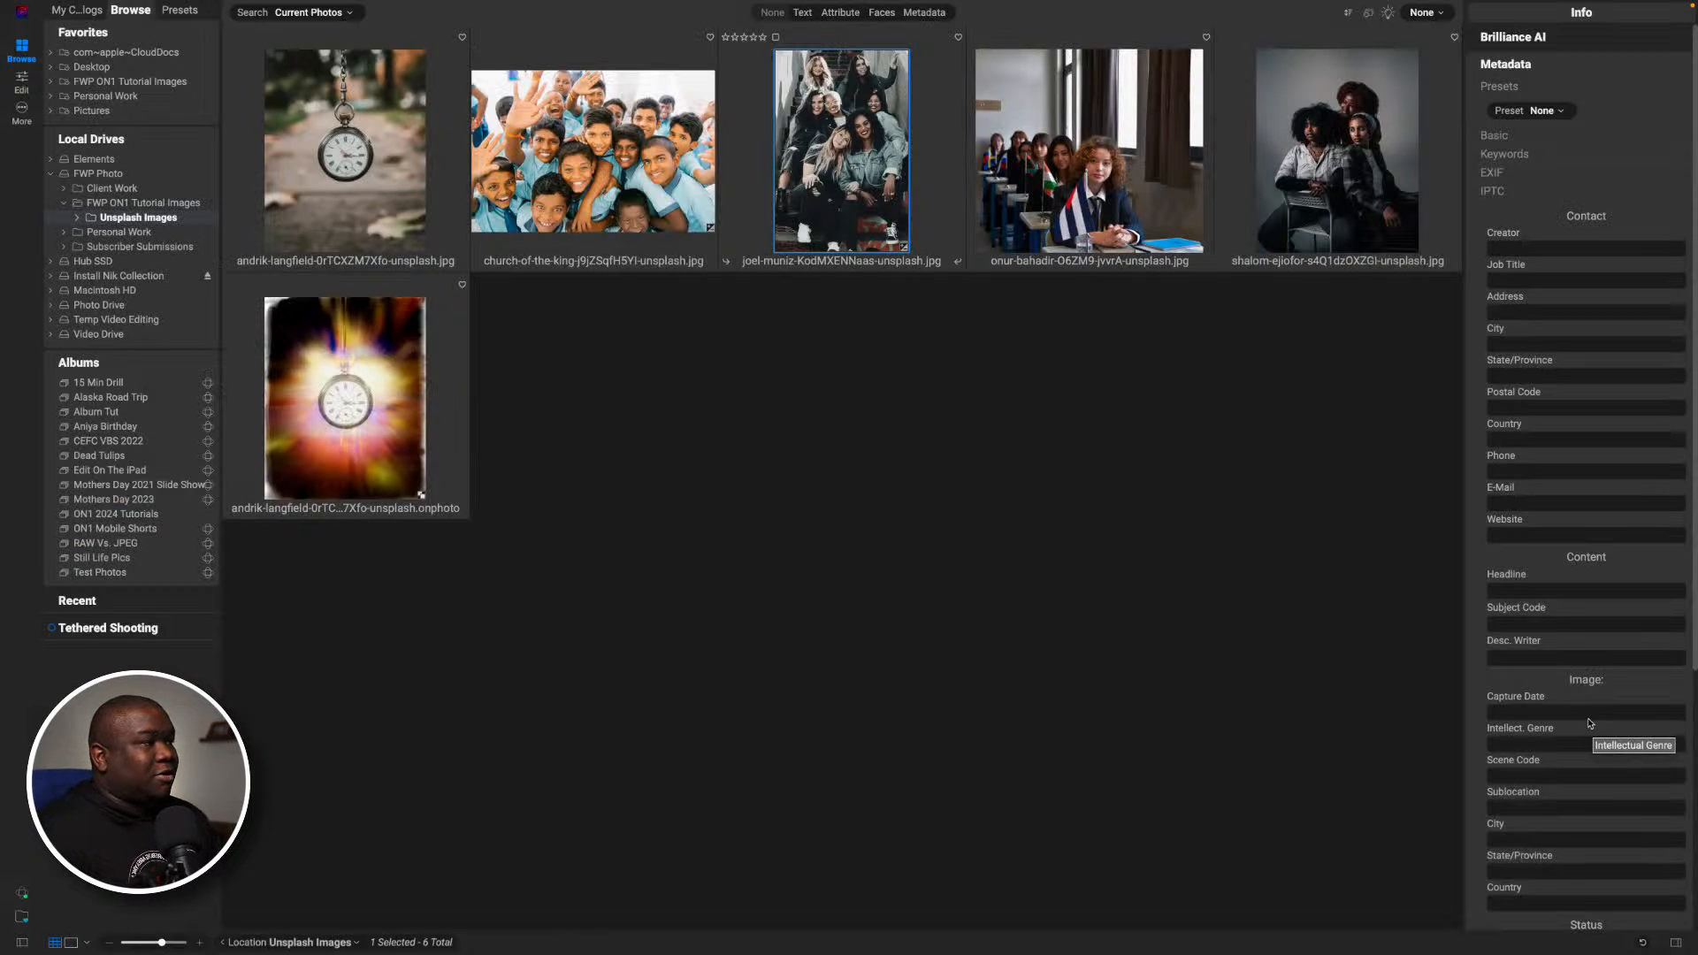
{"action": "left_click", "coordinate": [1046, 163]}
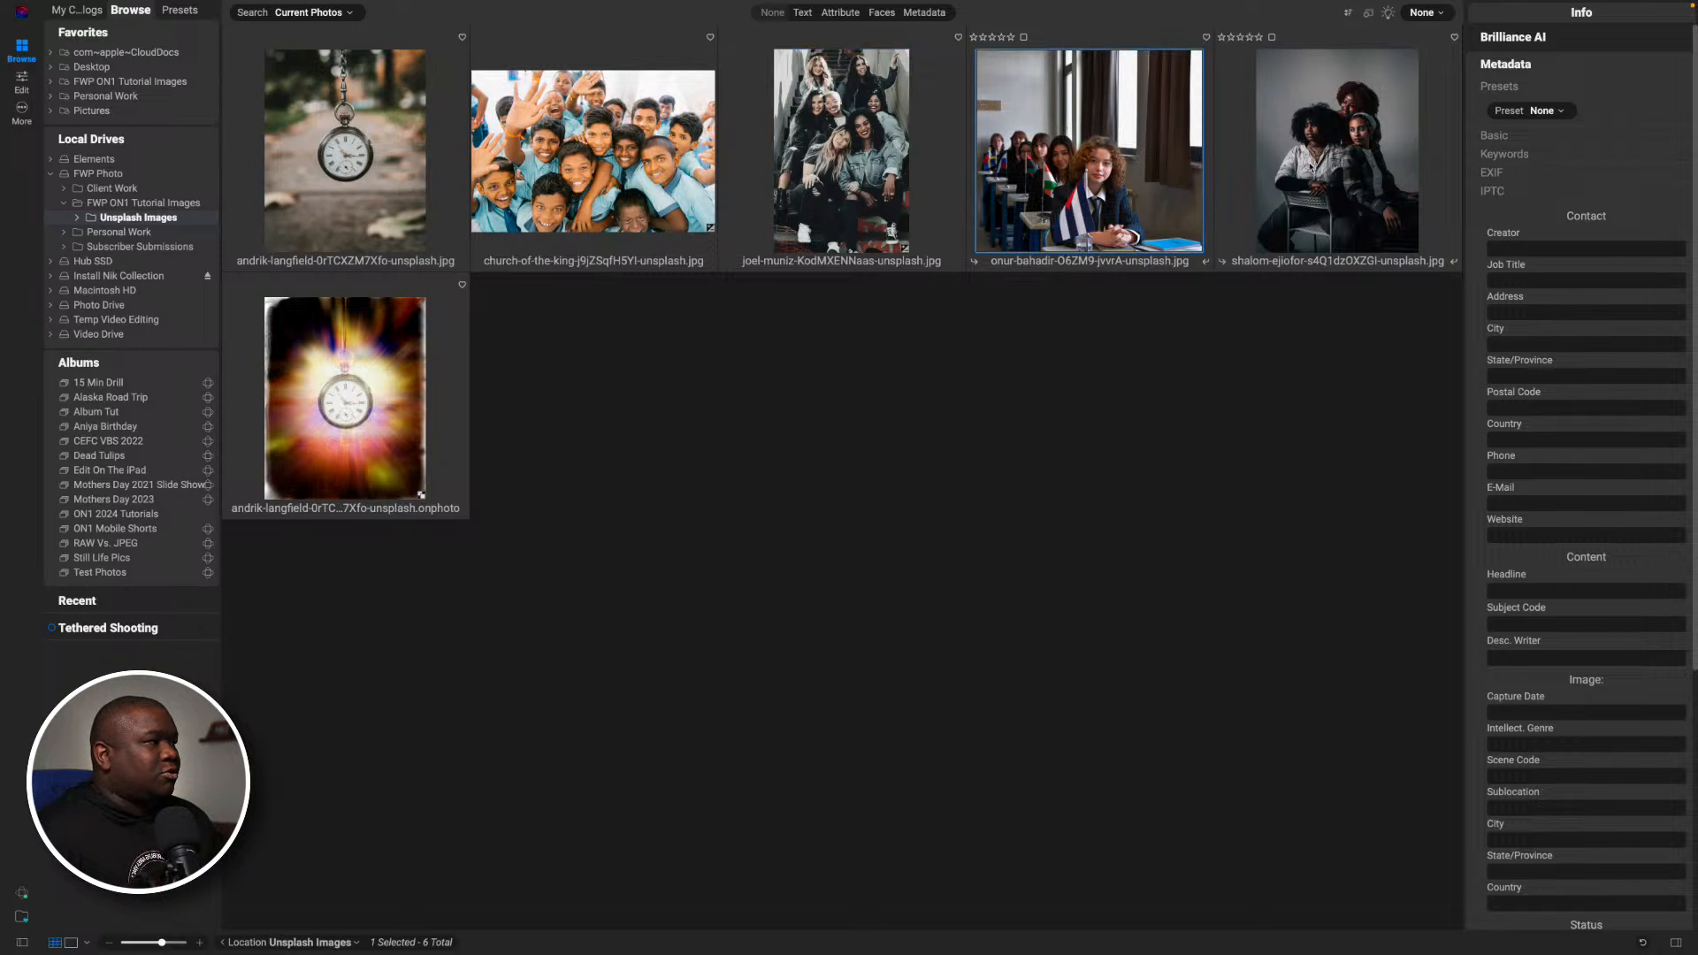
{"action": "left_click", "coordinate": [1312, 168]}
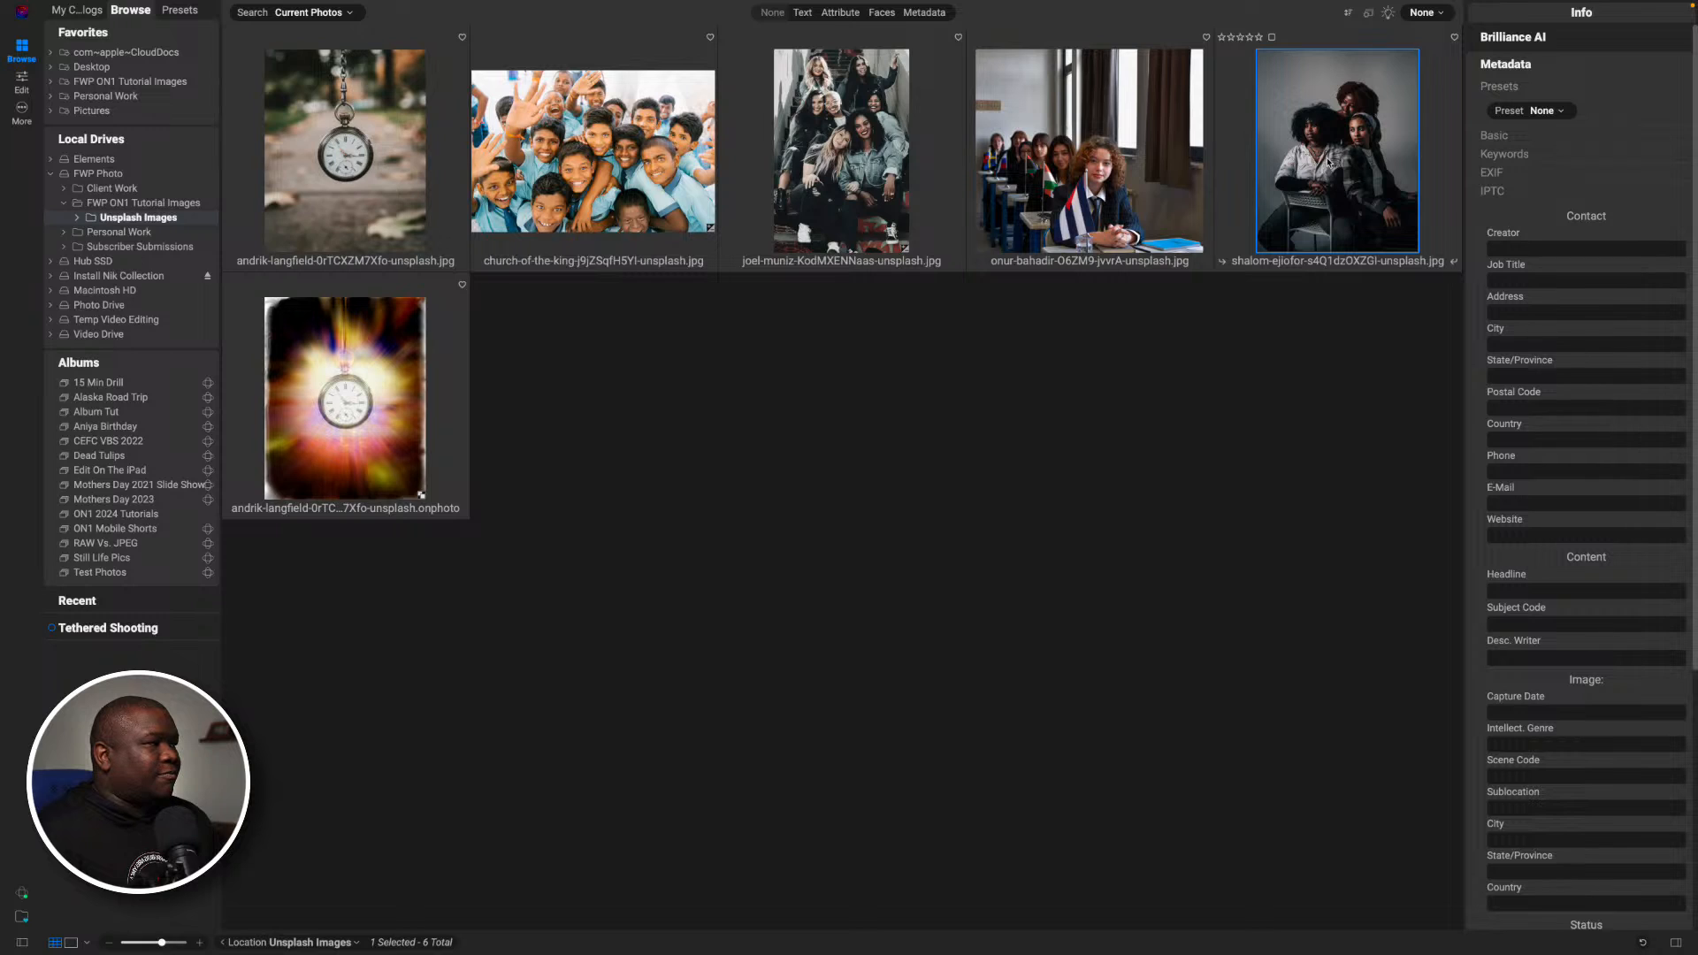
{"action": "key", "text": "d"}
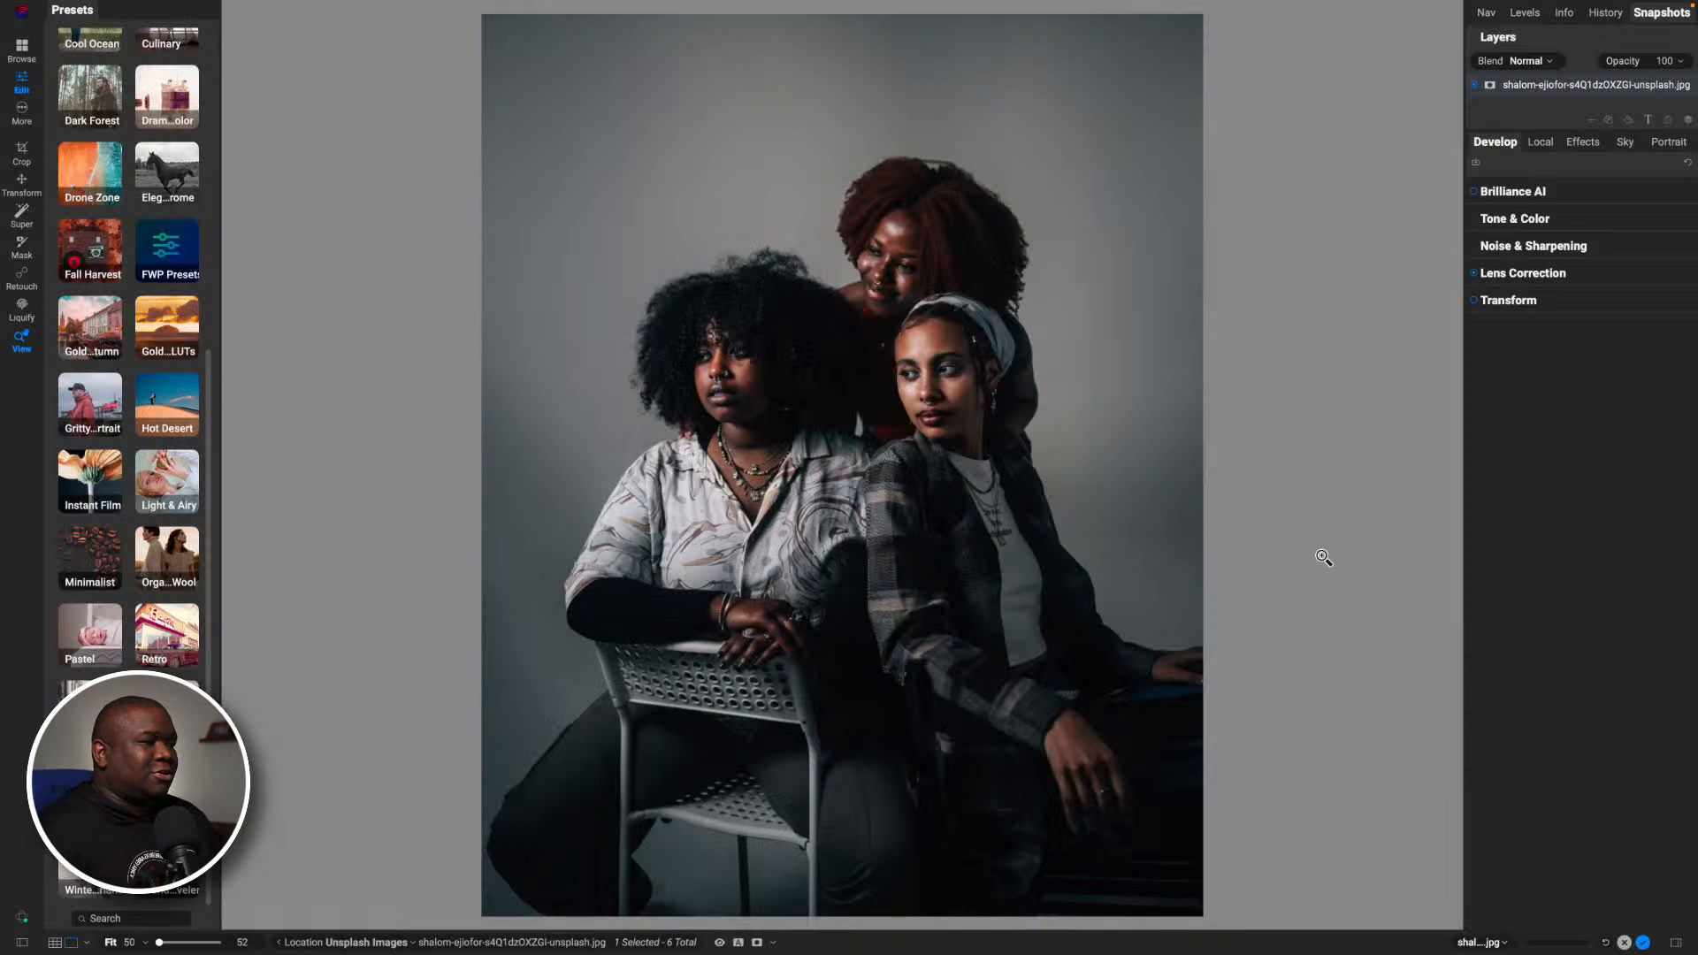
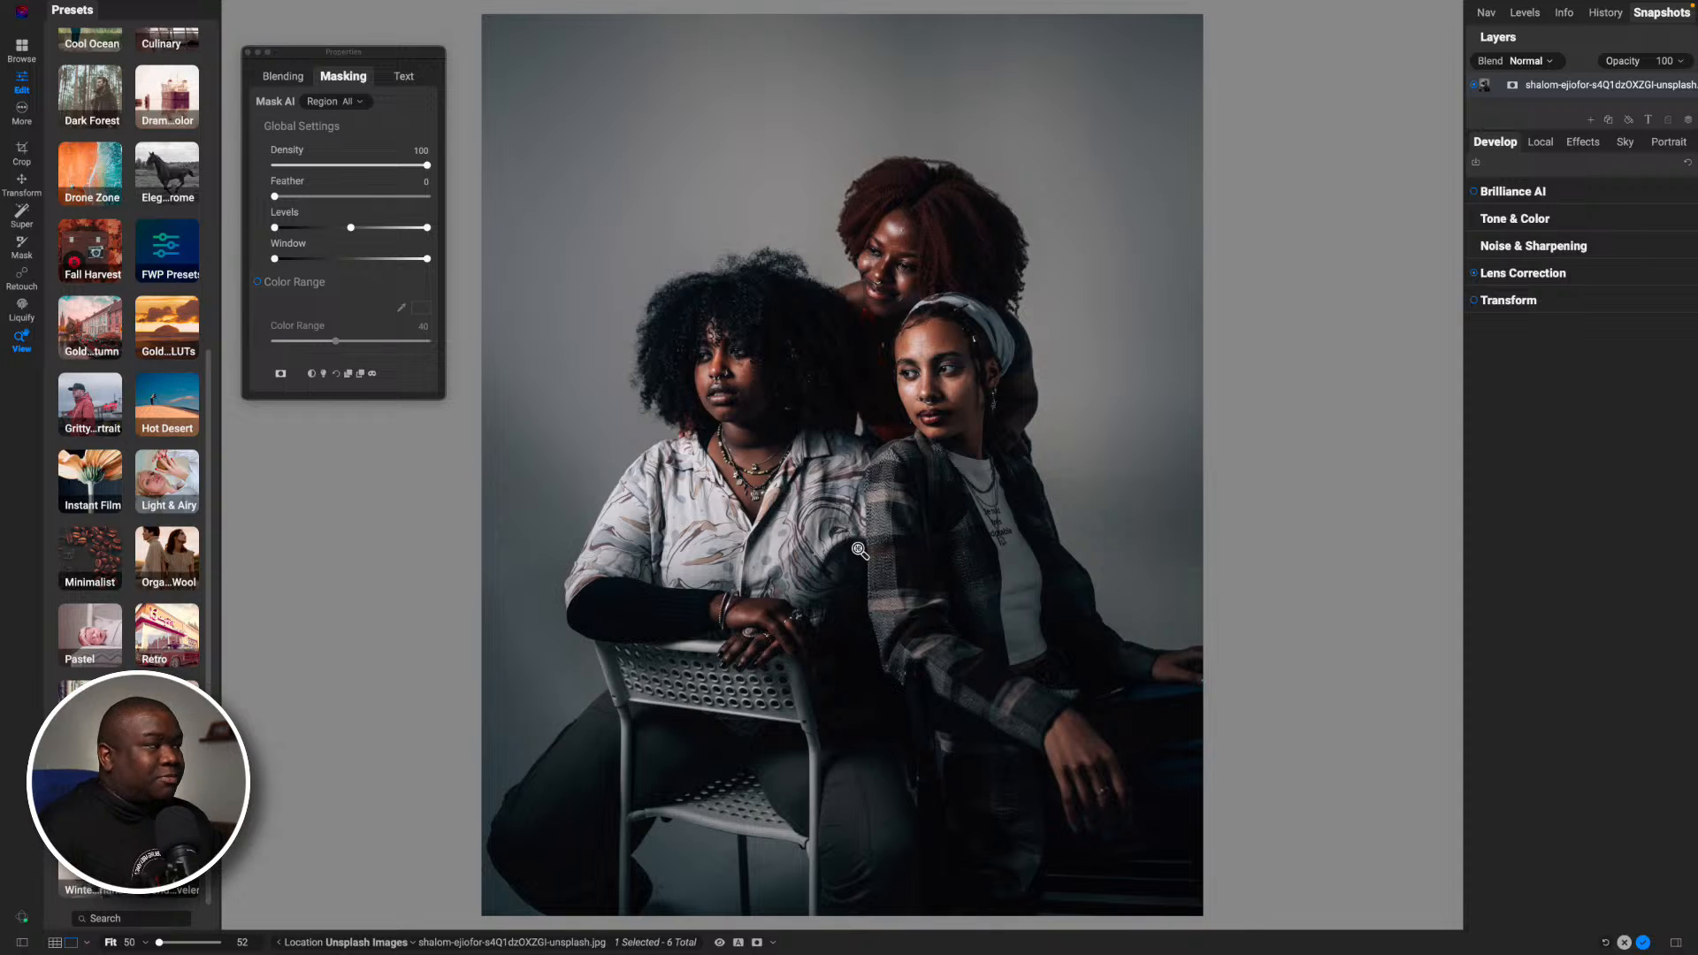
- Add a local adjustment, invert its mask to white to cover the whole photo, and set its Exposure to 0
{"action": "left_click", "coordinate": [1583, 146]}
{"action": "left_click", "coordinate": [1543, 144]}
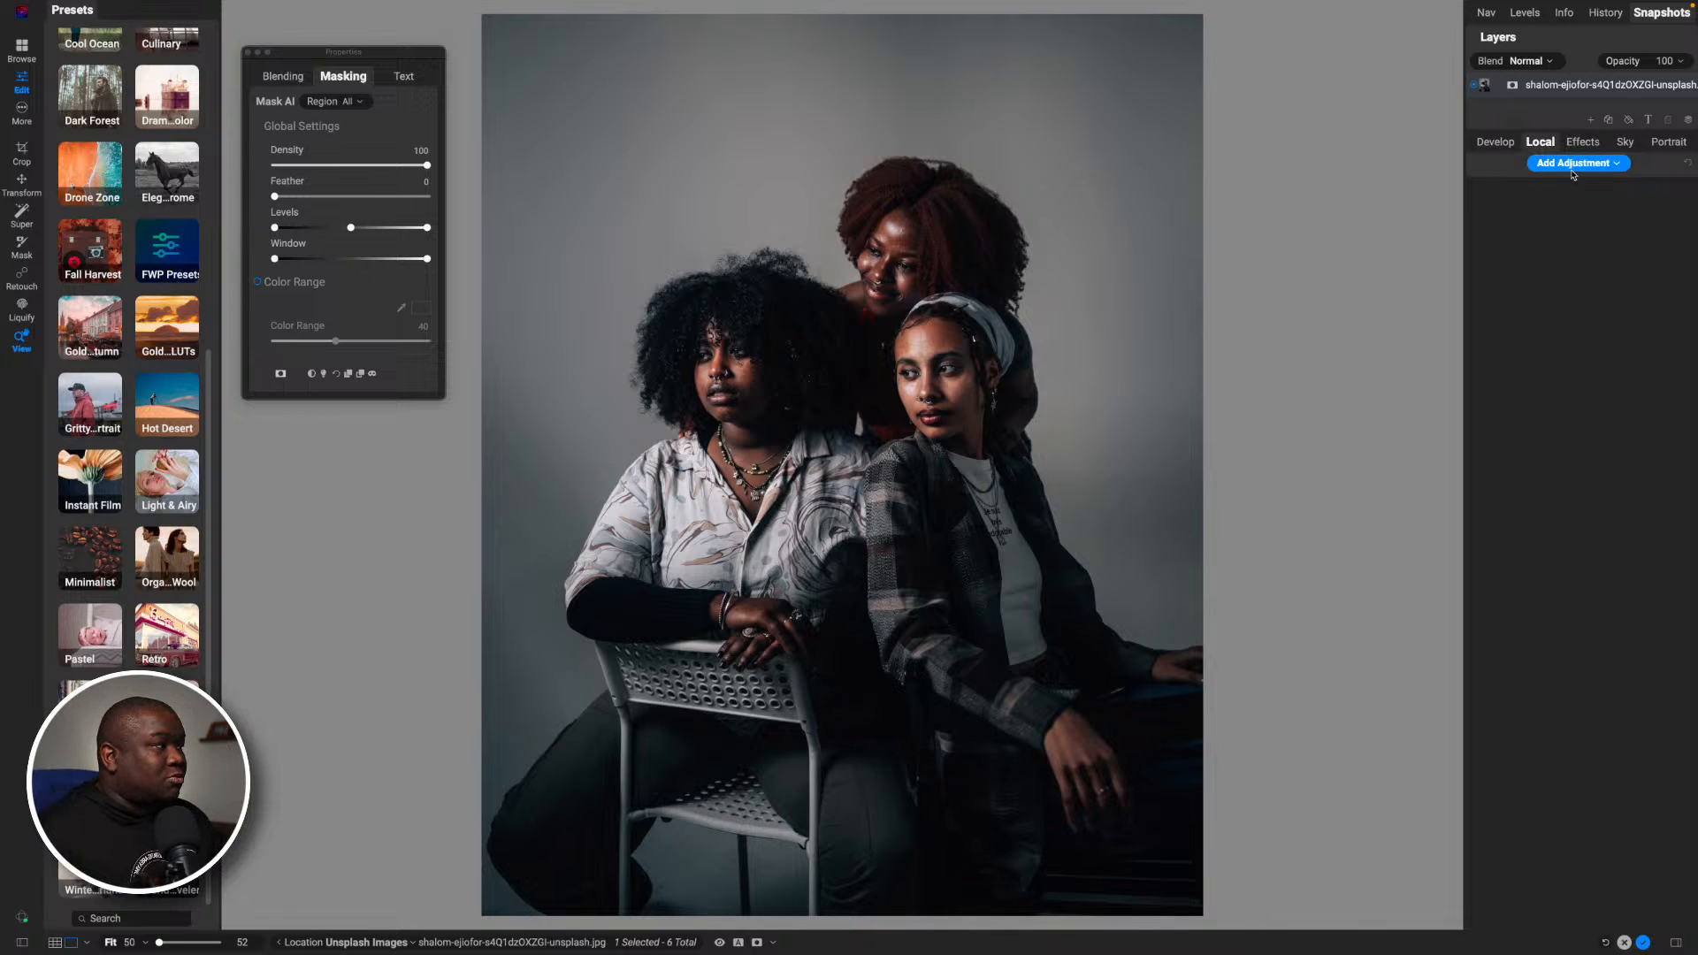
{"action": "left_click", "coordinate": [1572, 168]}
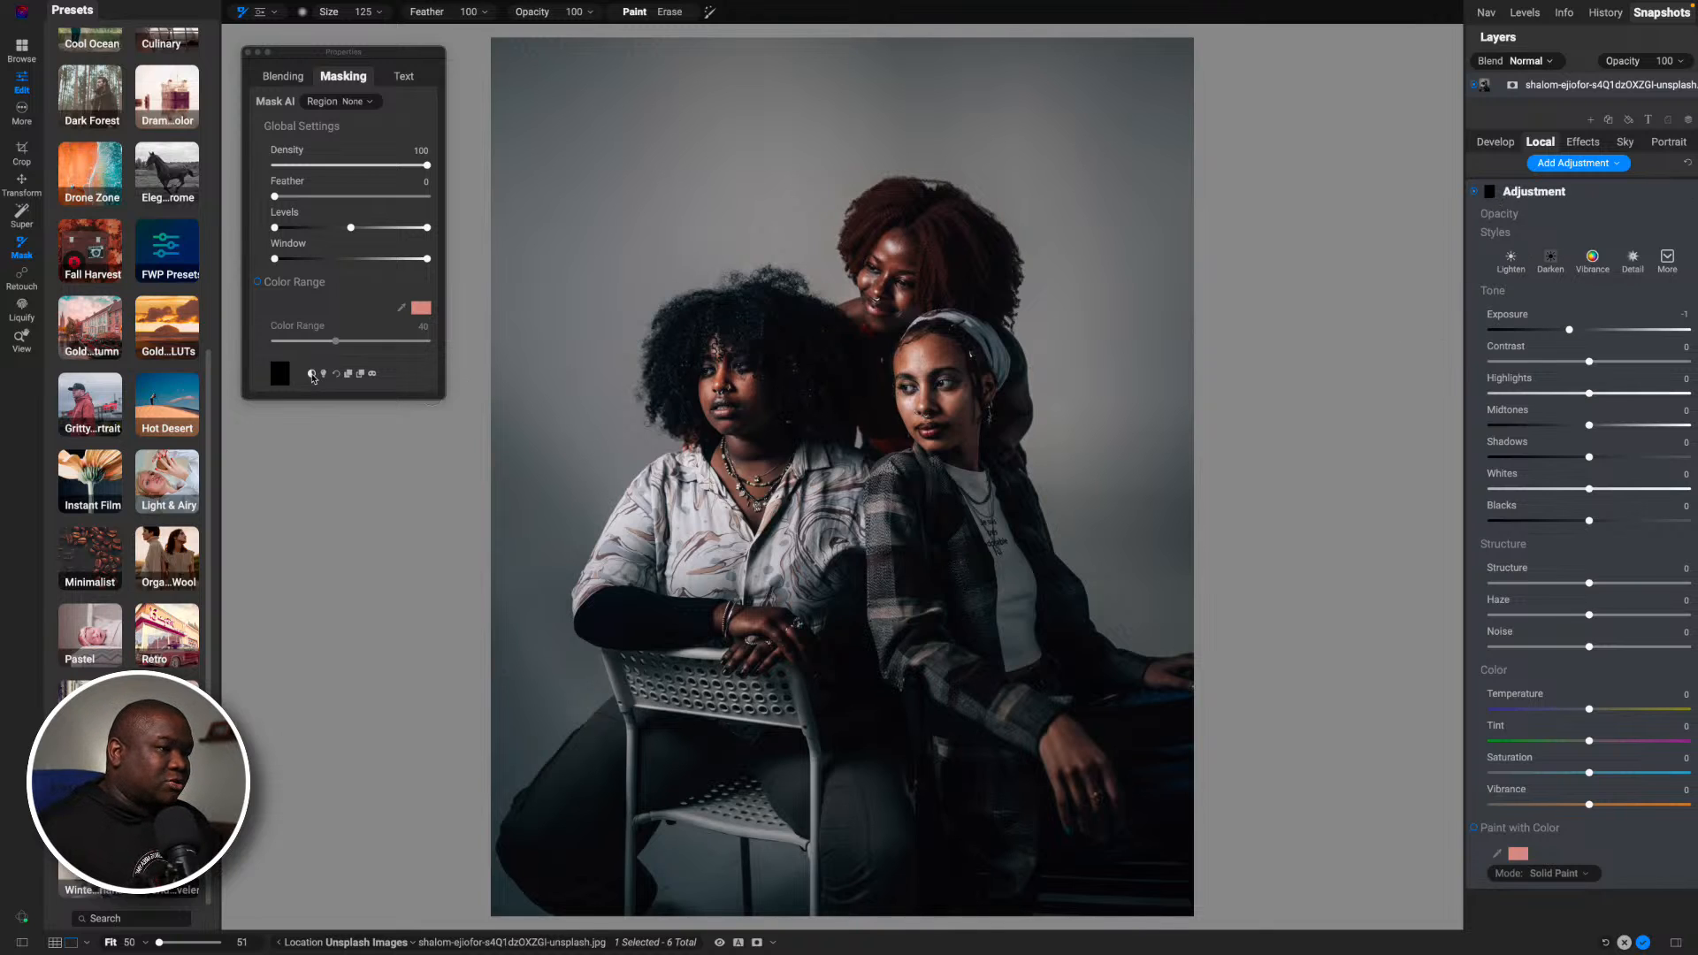
{"action": "left_click", "coordinate": [311, 373]}
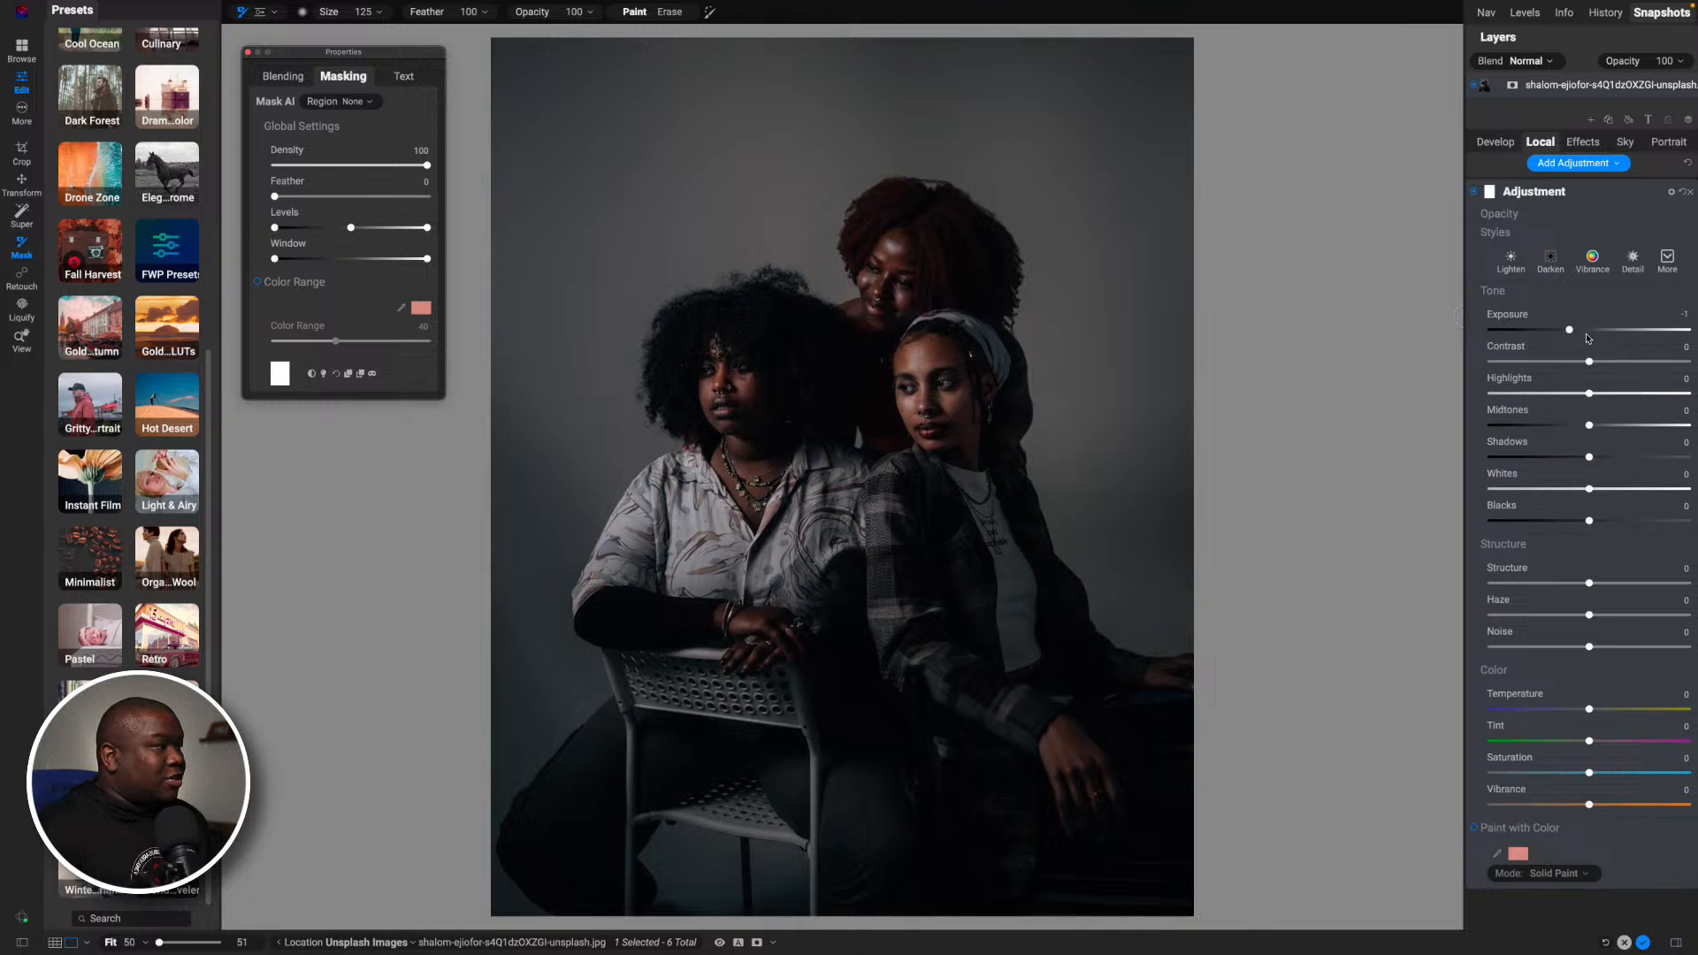
{"action": "left_click_drag", "start_coordinate": [1570, 330], "coordinate": [1589, 332]}
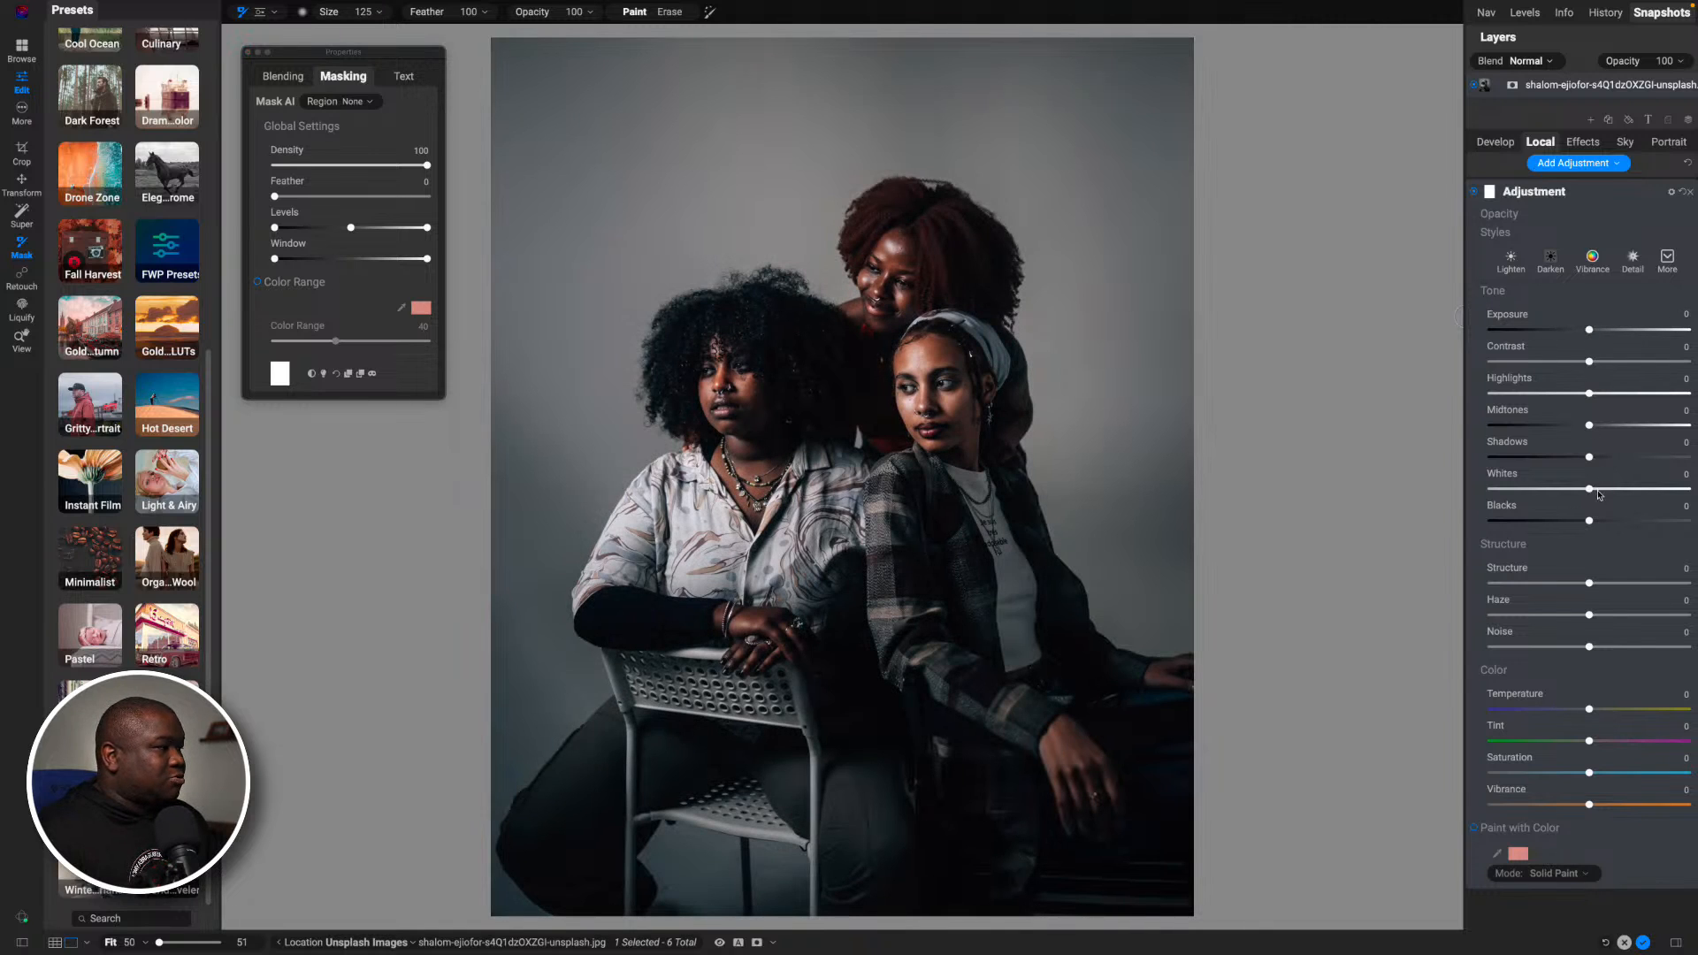
- Try lower and higher Blacks while viewing the faces up close, and set the local adjustment's Blacks to -32
{"action": "left_click_drag", "start_coordinate": [1589, 521], "coordinate": [1544, 523]}
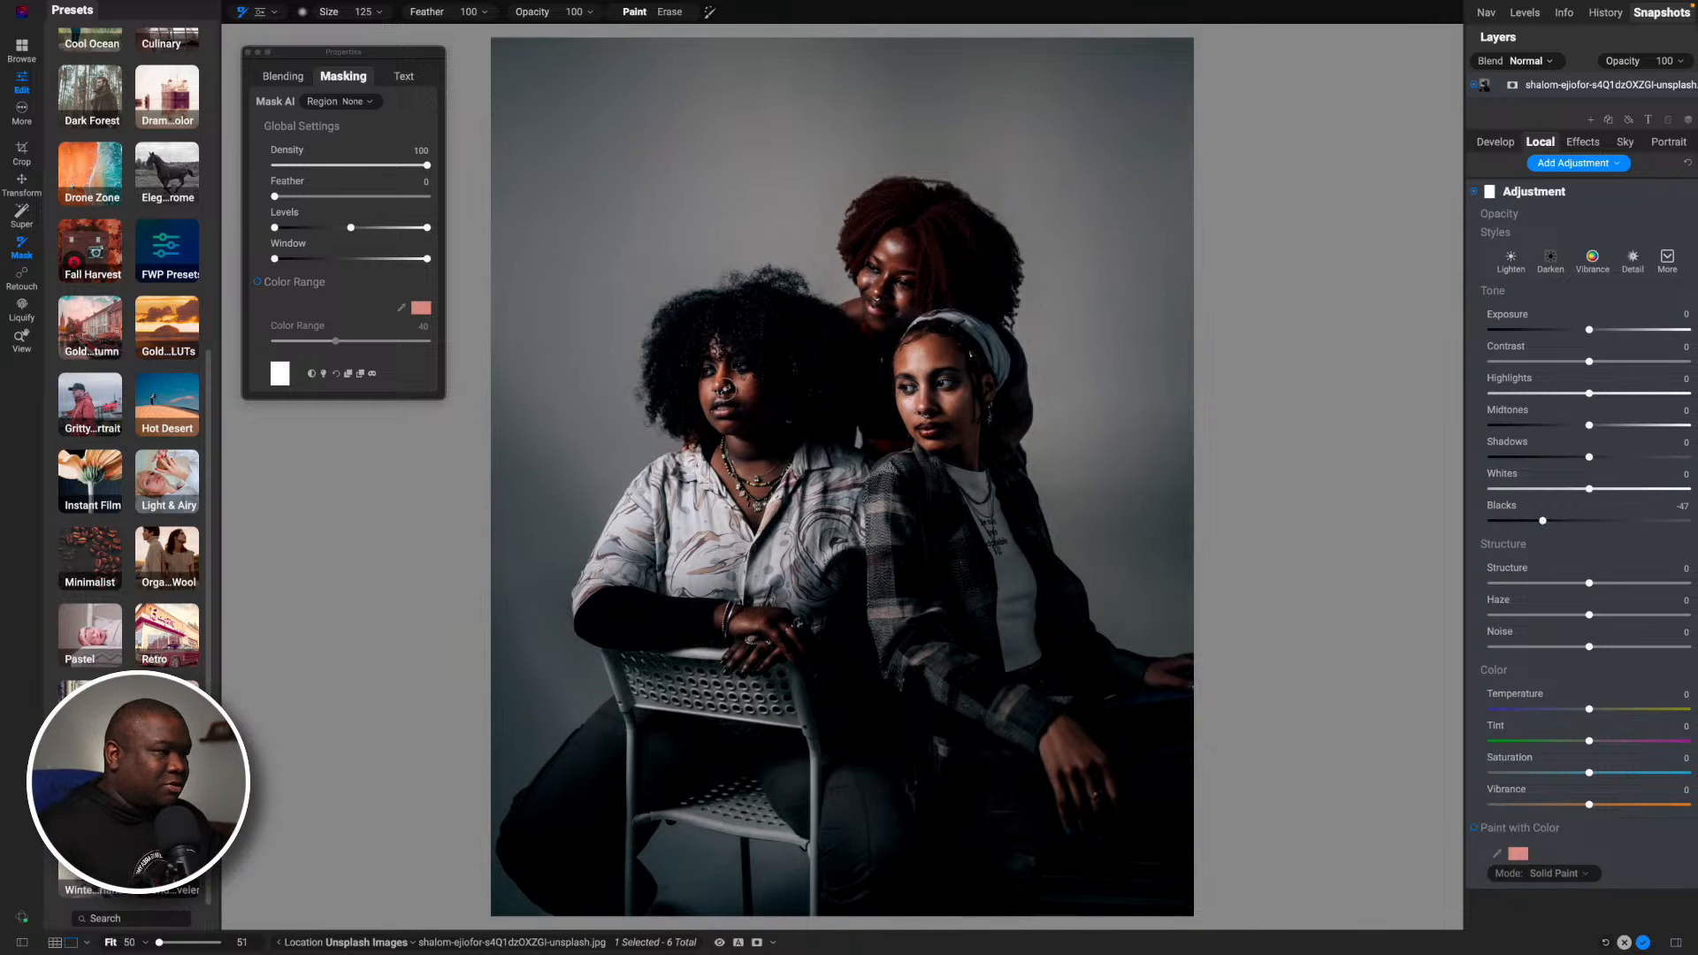
{"action": "key", "text": "z"}
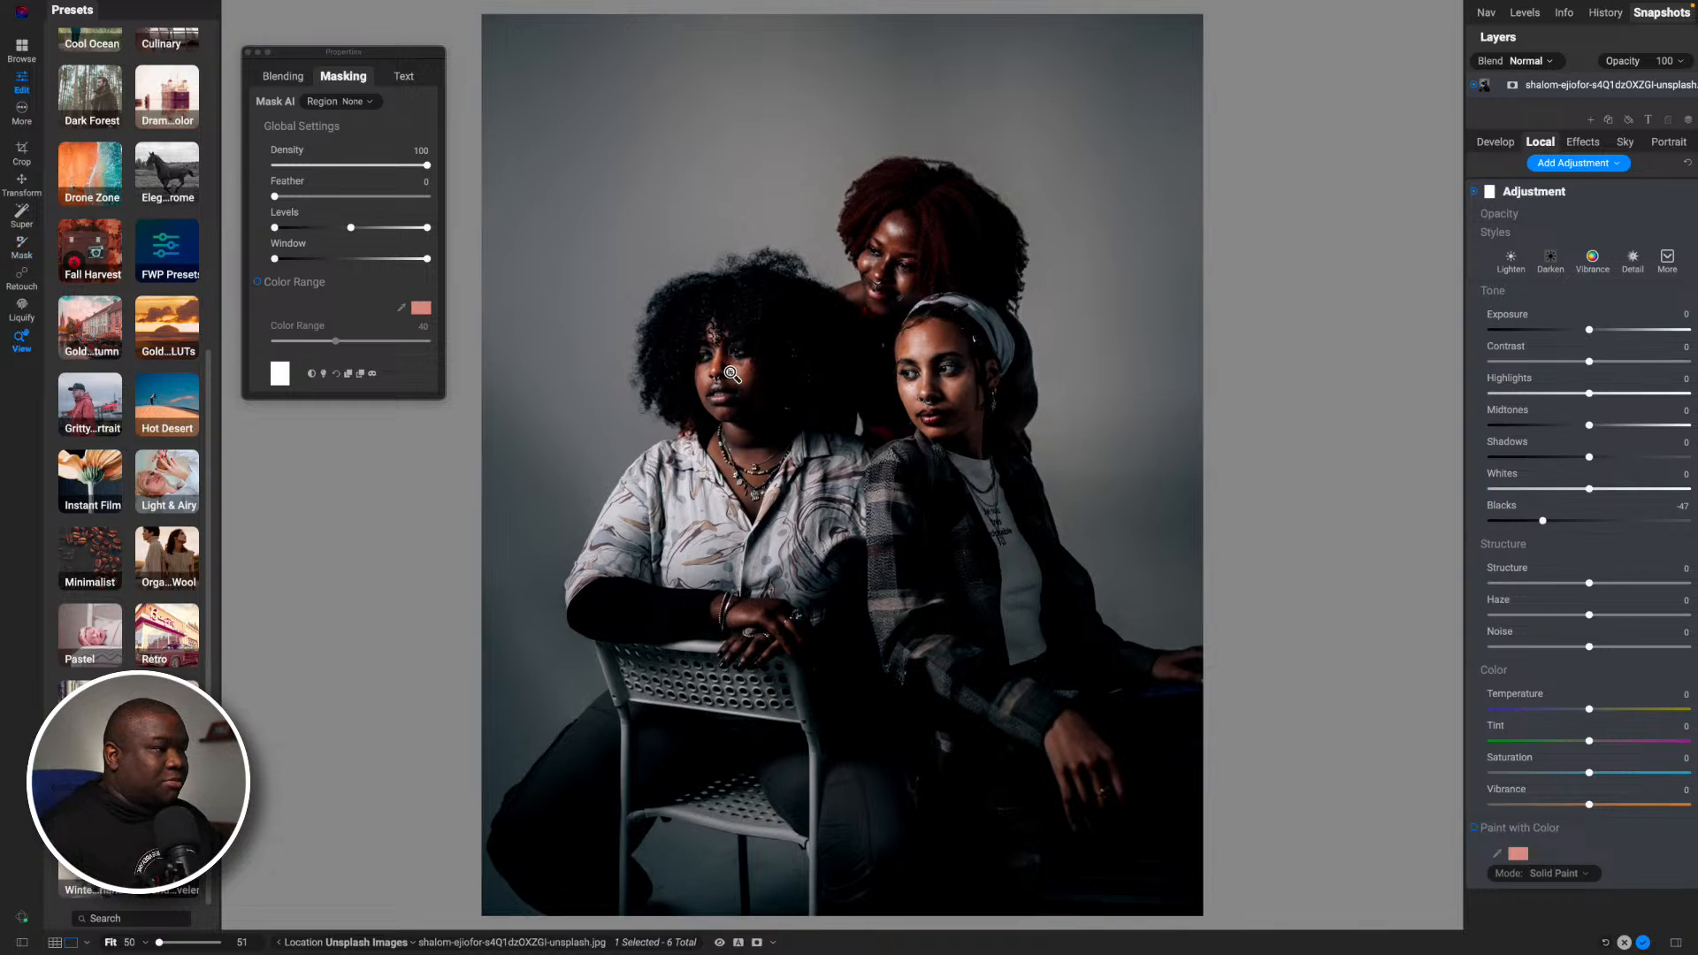
{"action": "left_click", "coordinate": [727, 354]}
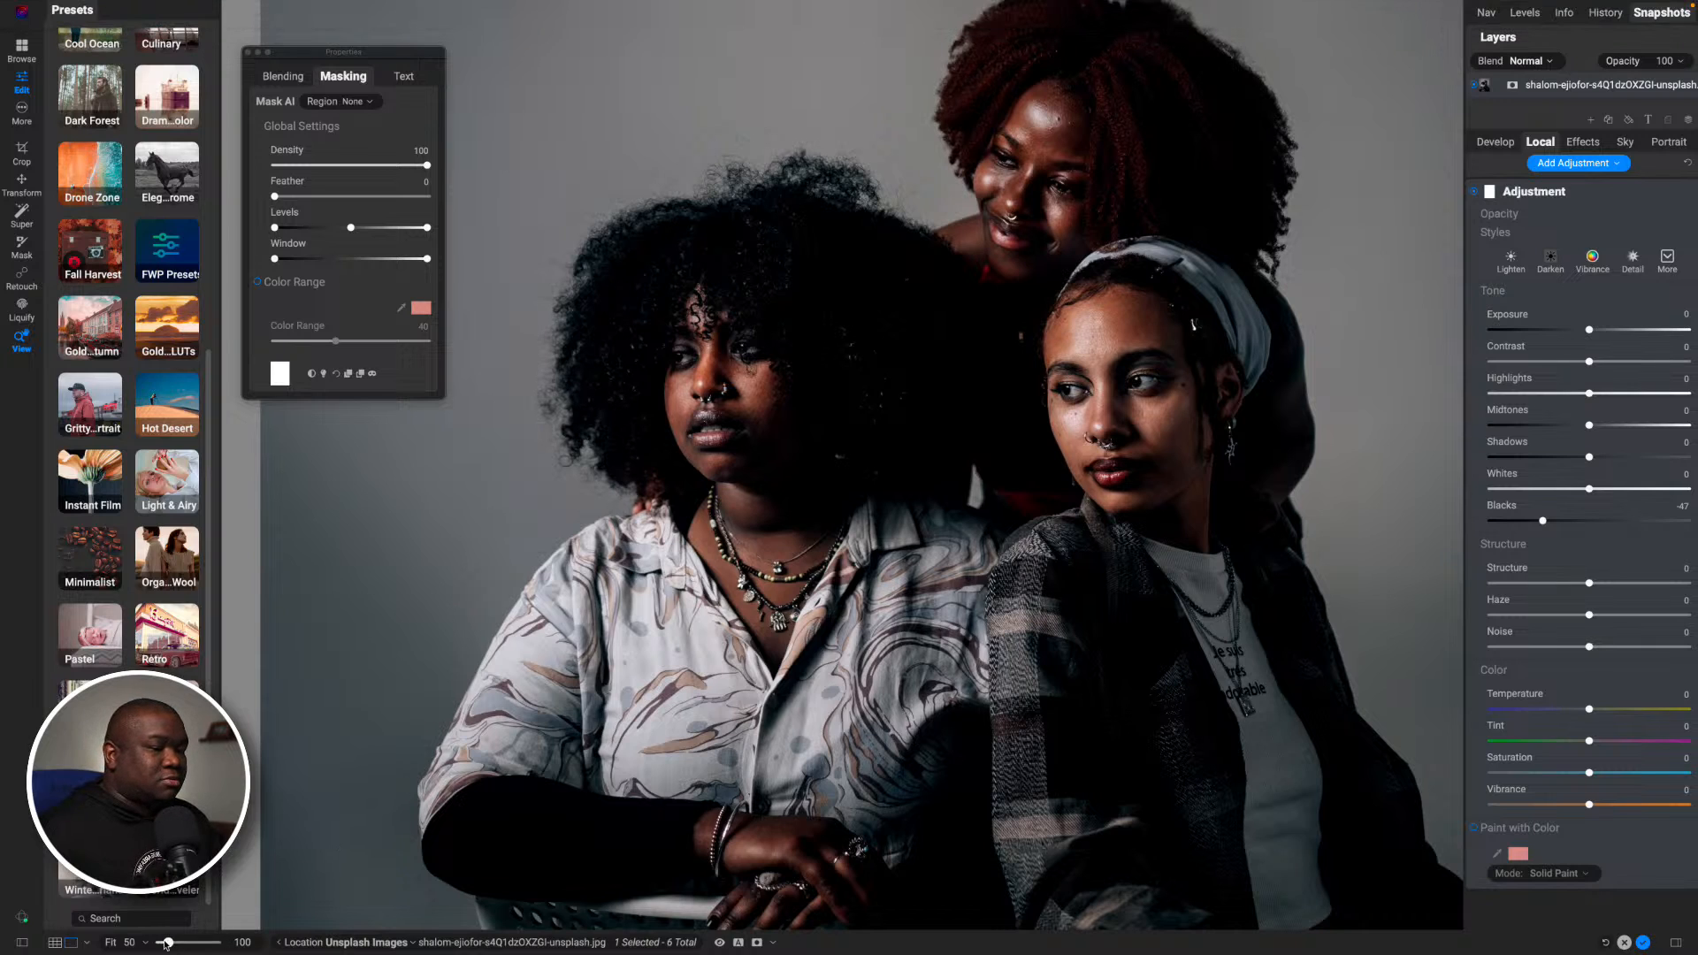
{"action": "left_click_drag", "start_coordinate": [166, 944], "coordinate": [174, 944]}
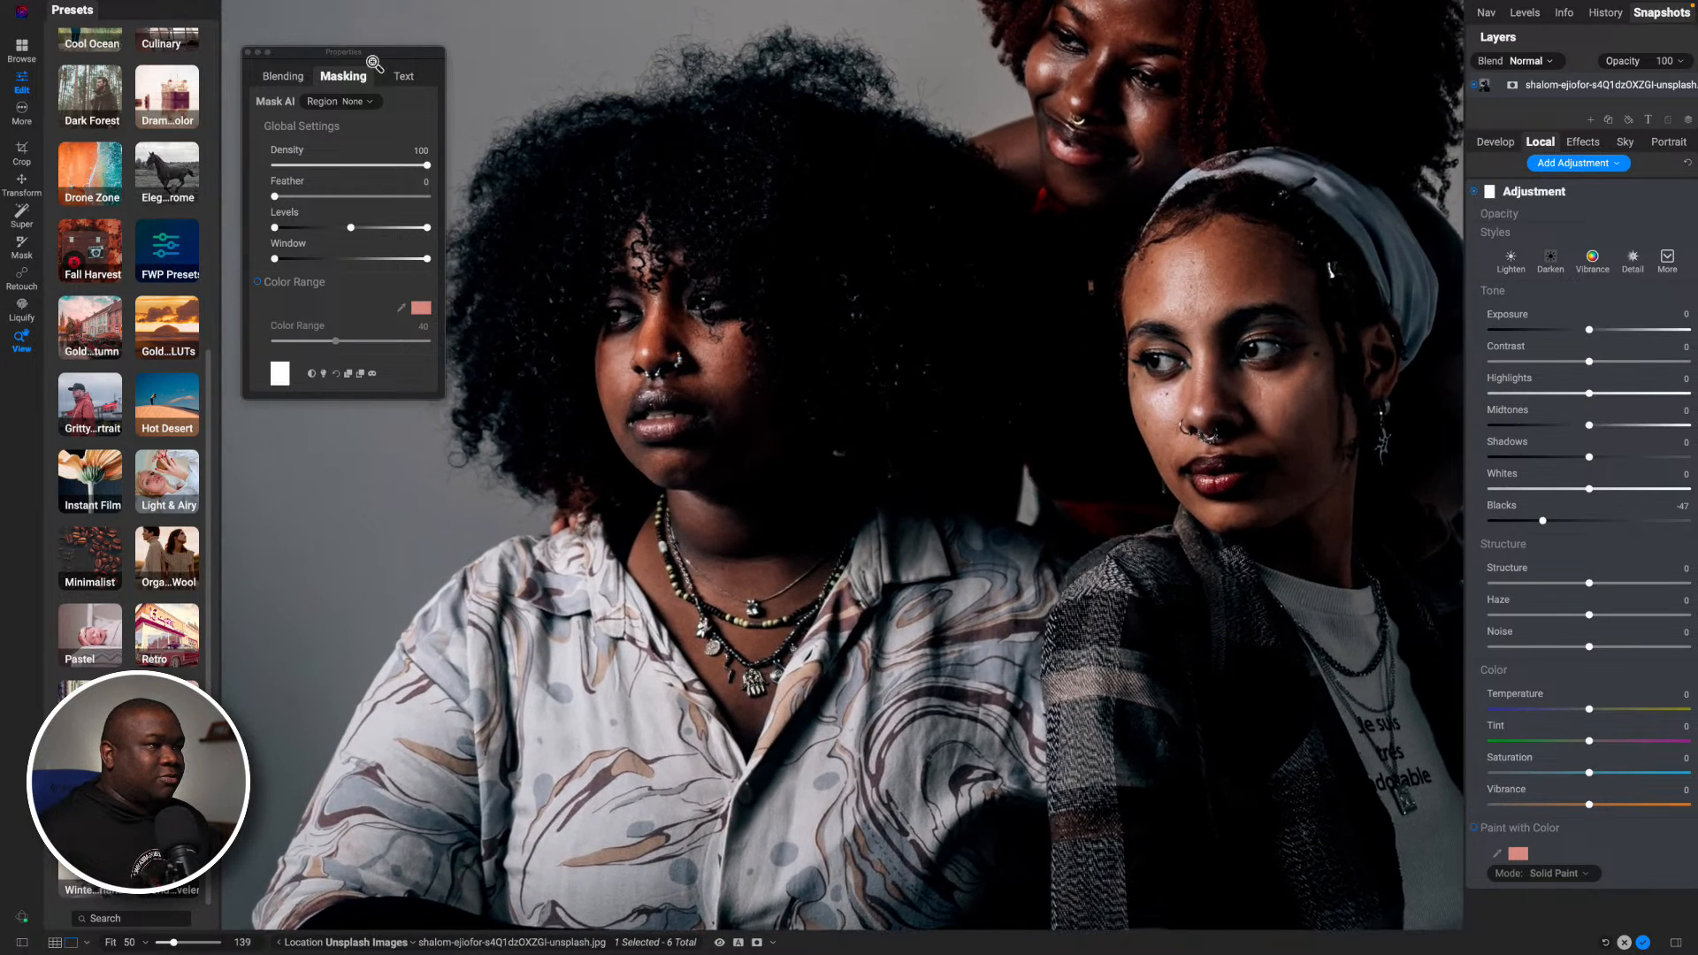
{"action": "left_click_drag", "start_coordinate": [375, 55], "coordinate": [214, 22]}
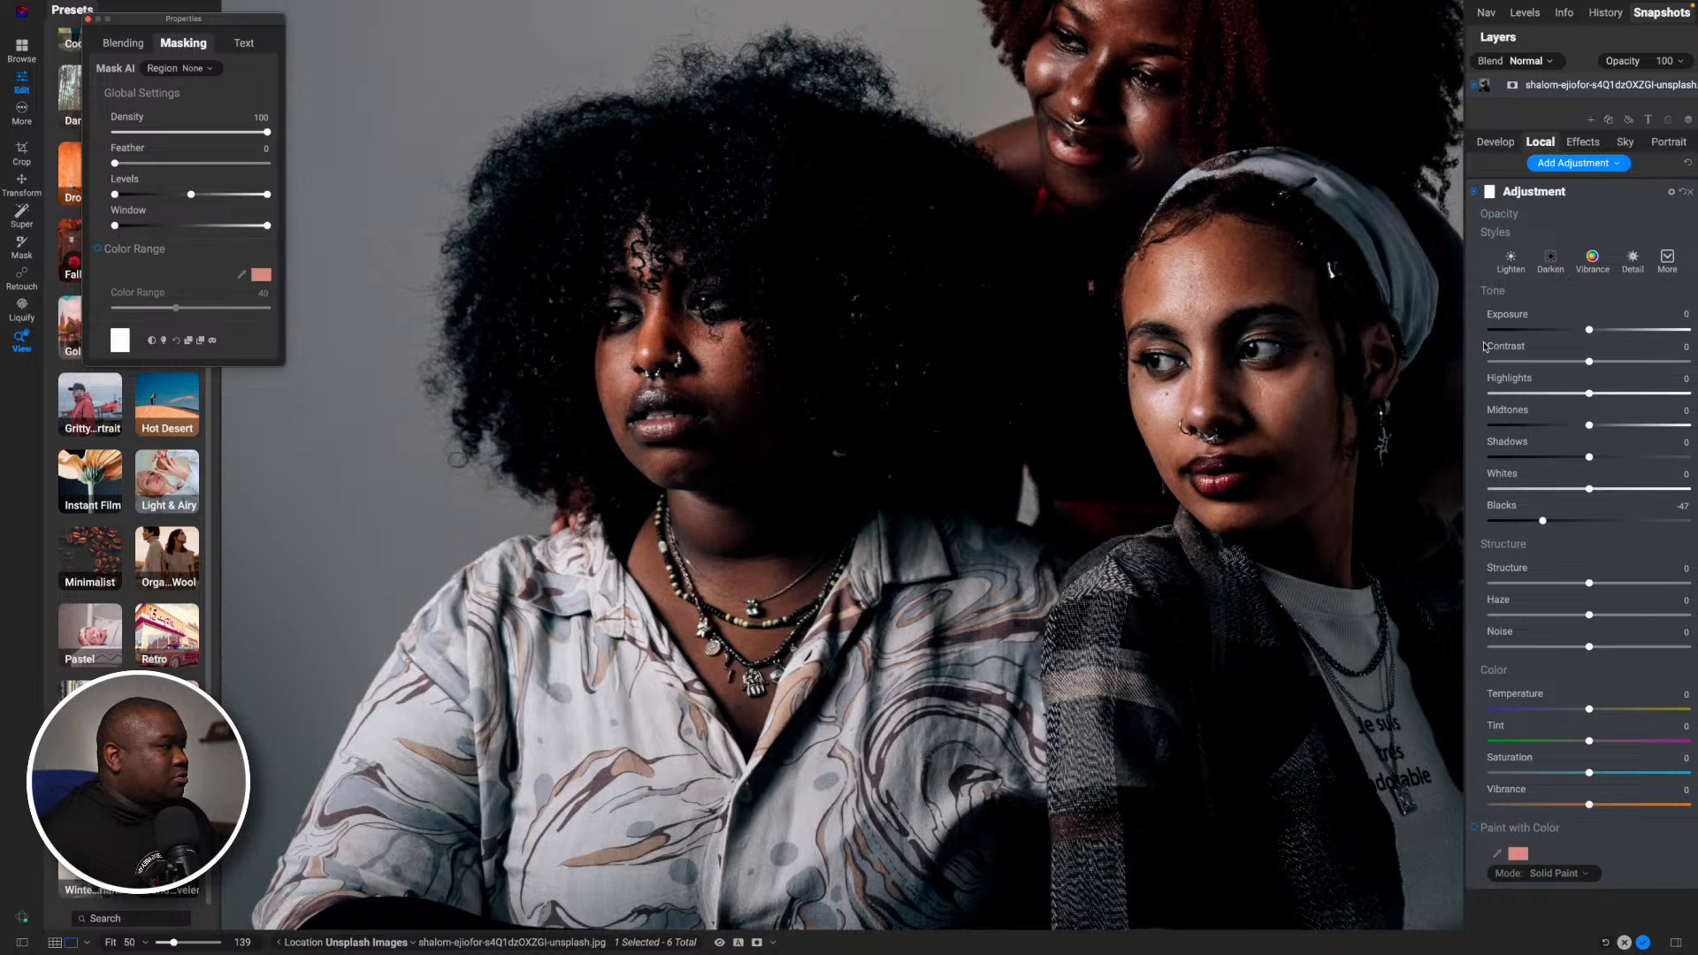
{"action": "left_click_drag", "start_coordinate": [1543, 519], "coordinate": [1597, 522]}
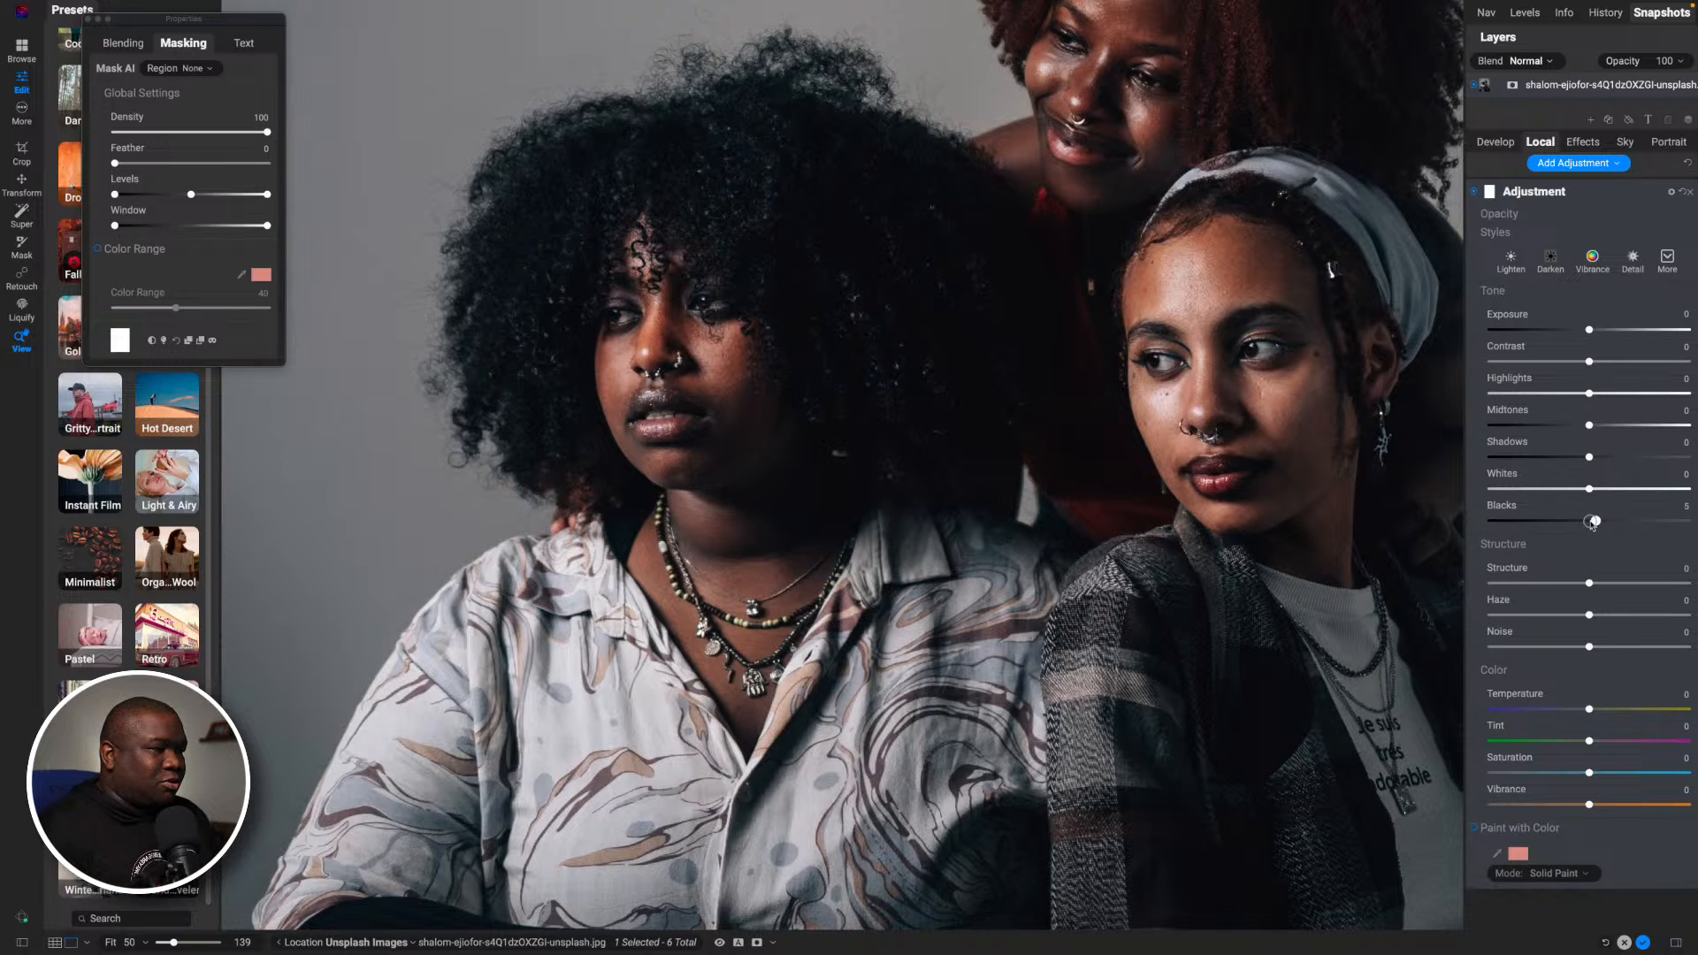
{"action": "left_click_drag", "start_coordinate": [1595, 521], "coordinate": [1545, 537]}
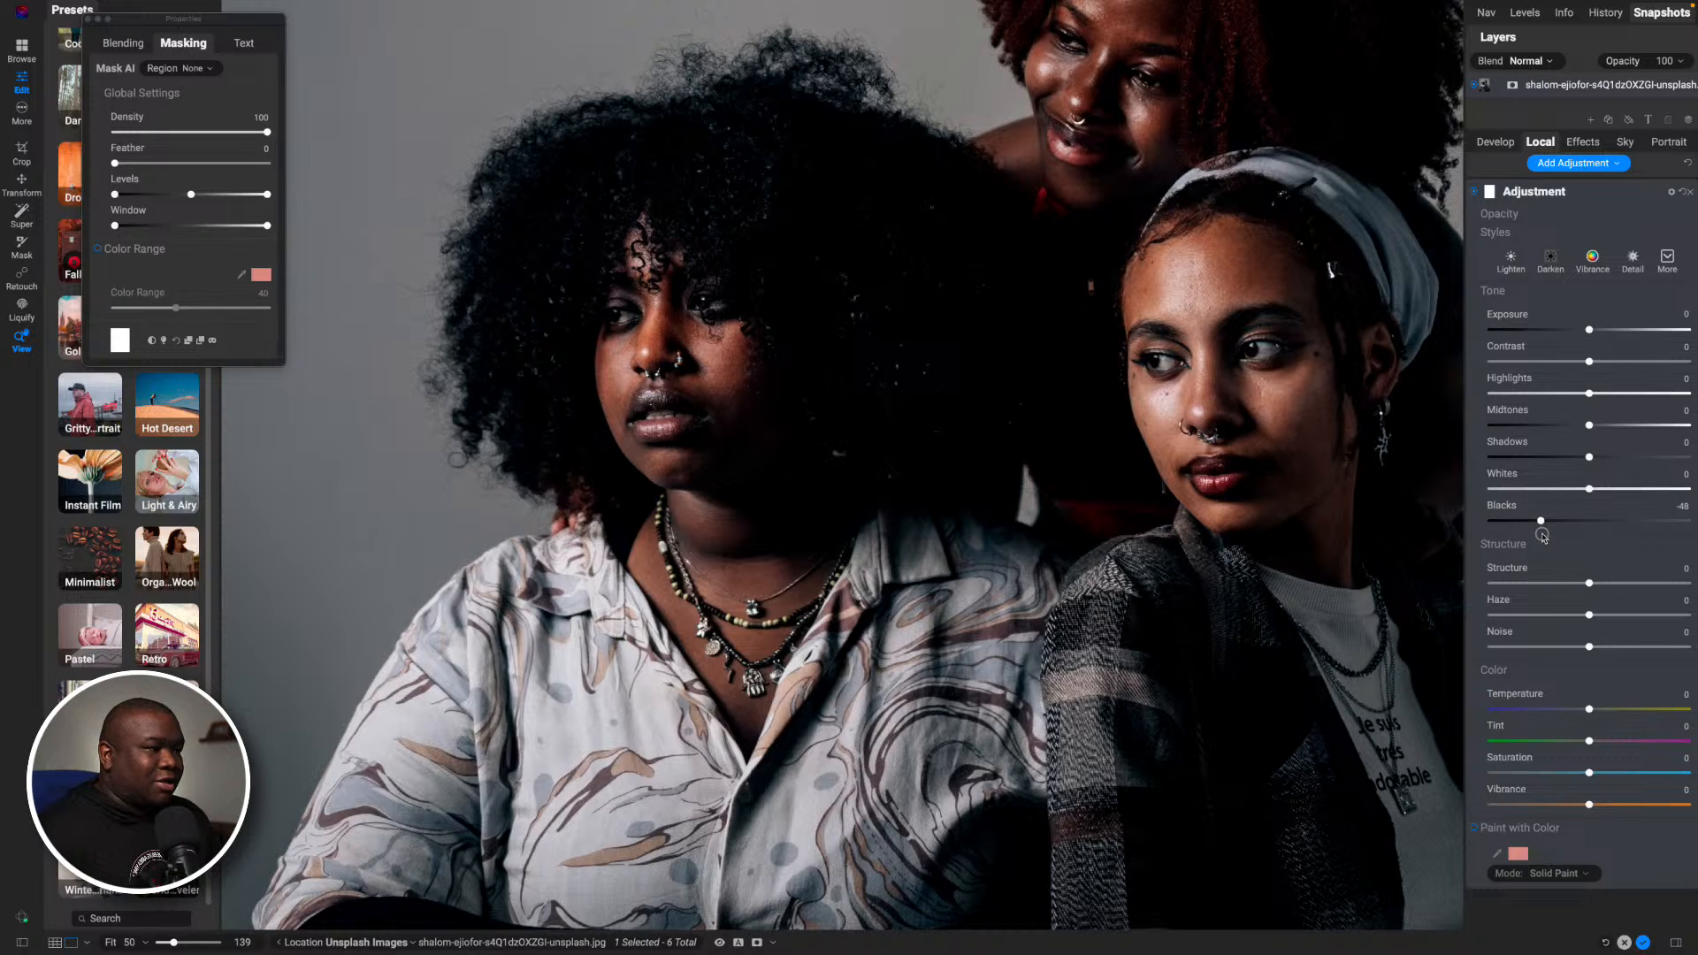
{"action": "left_click_drag", "start_coordinate": [1543, 536], "coordinate": [1559, 536]}
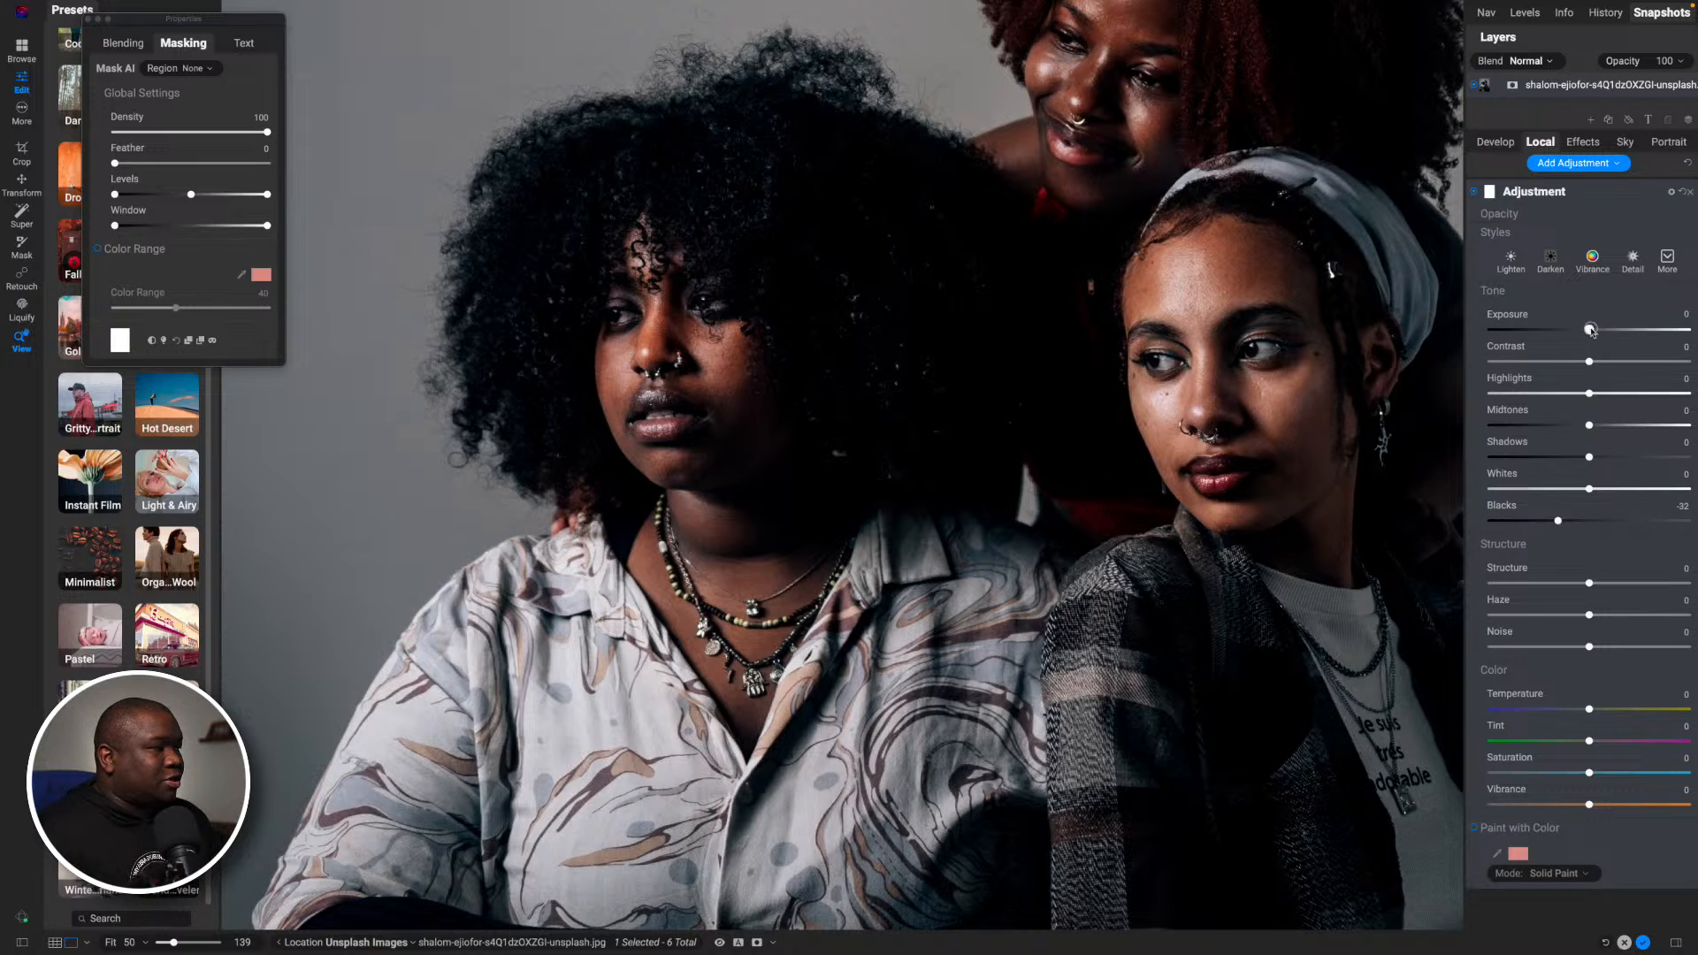
- Set the local adjustment's Exposure to 0.5, Midtones to 13 and Shadows to -5
{"action": "left_click_drag", "start_coordinate": [1592, 331], "coordinate": [1596, 331]}
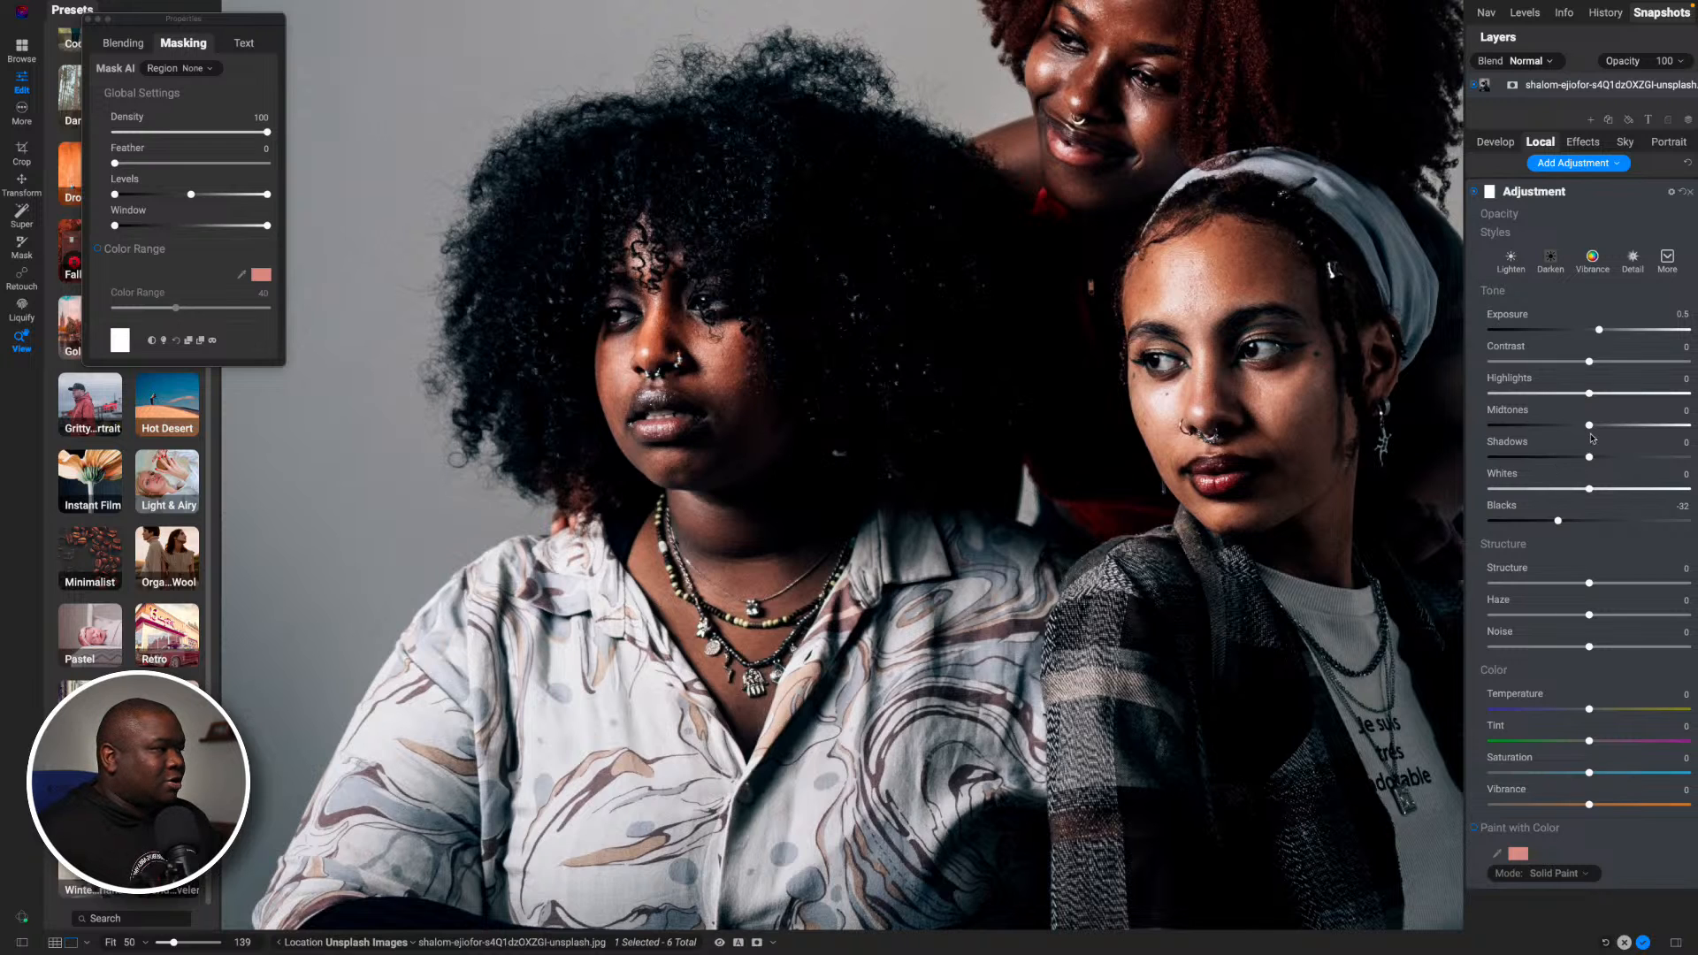
{"action": "left_click_drag", "start_coordinate": [1591, 427], "coordinate": [1602, 428]}
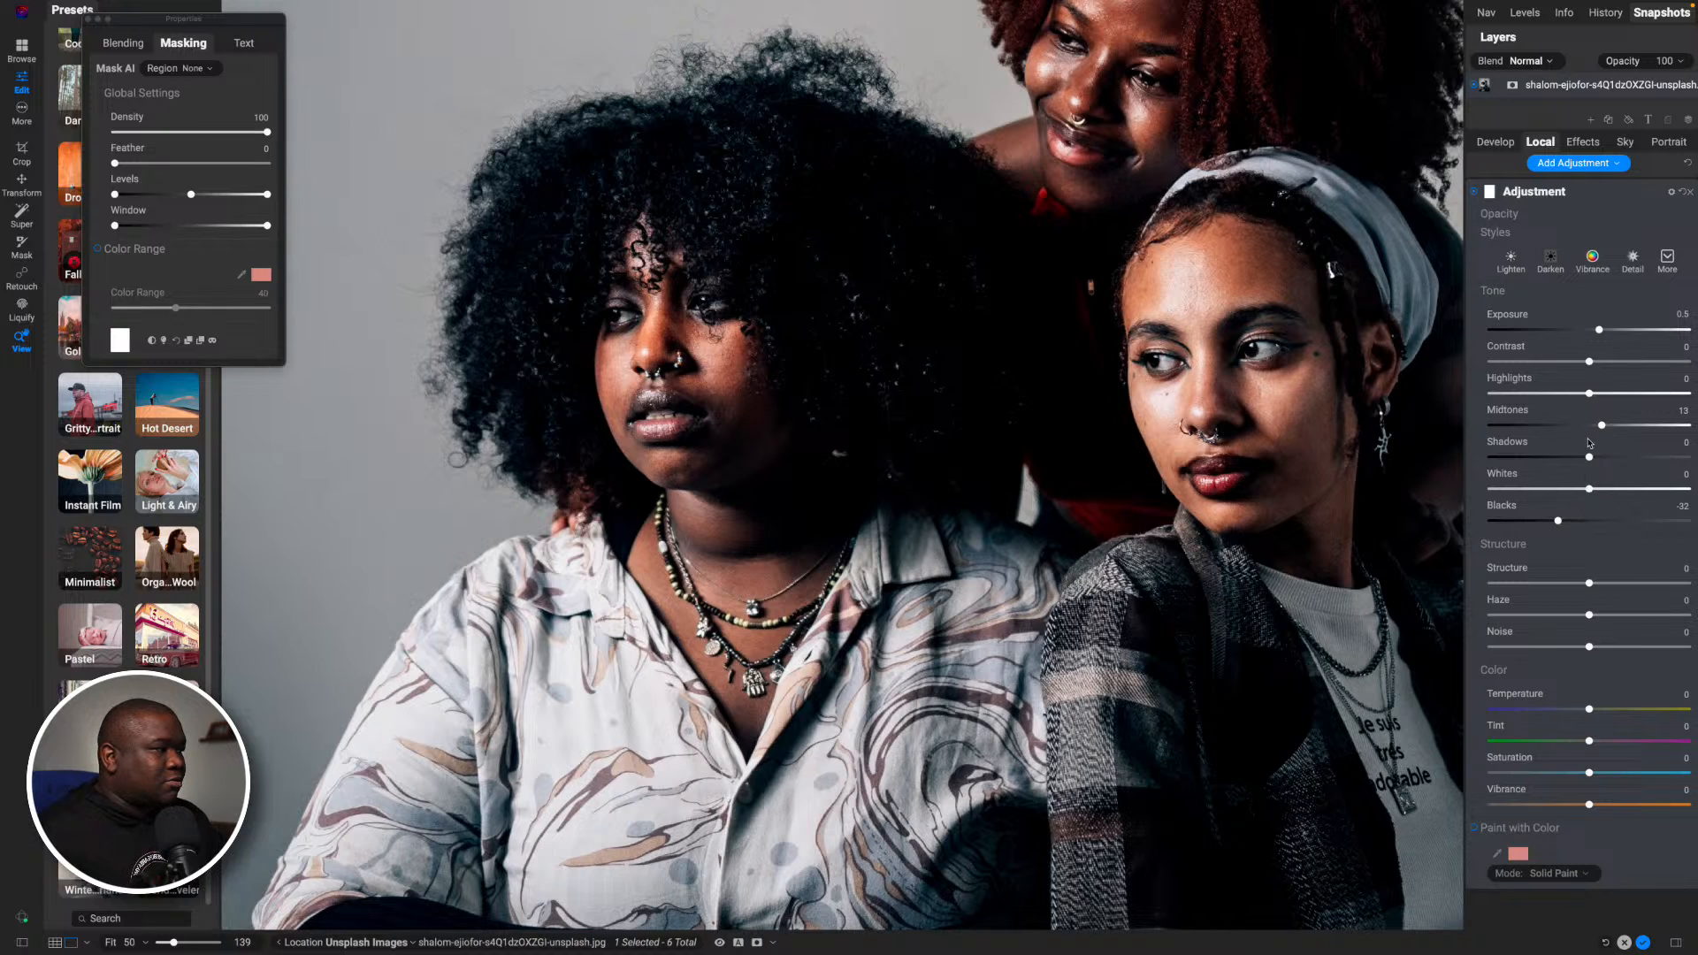
{"action": "left_click_drag", "start_coordinate": [1589, 458], "coordinate": [1582, 460]}
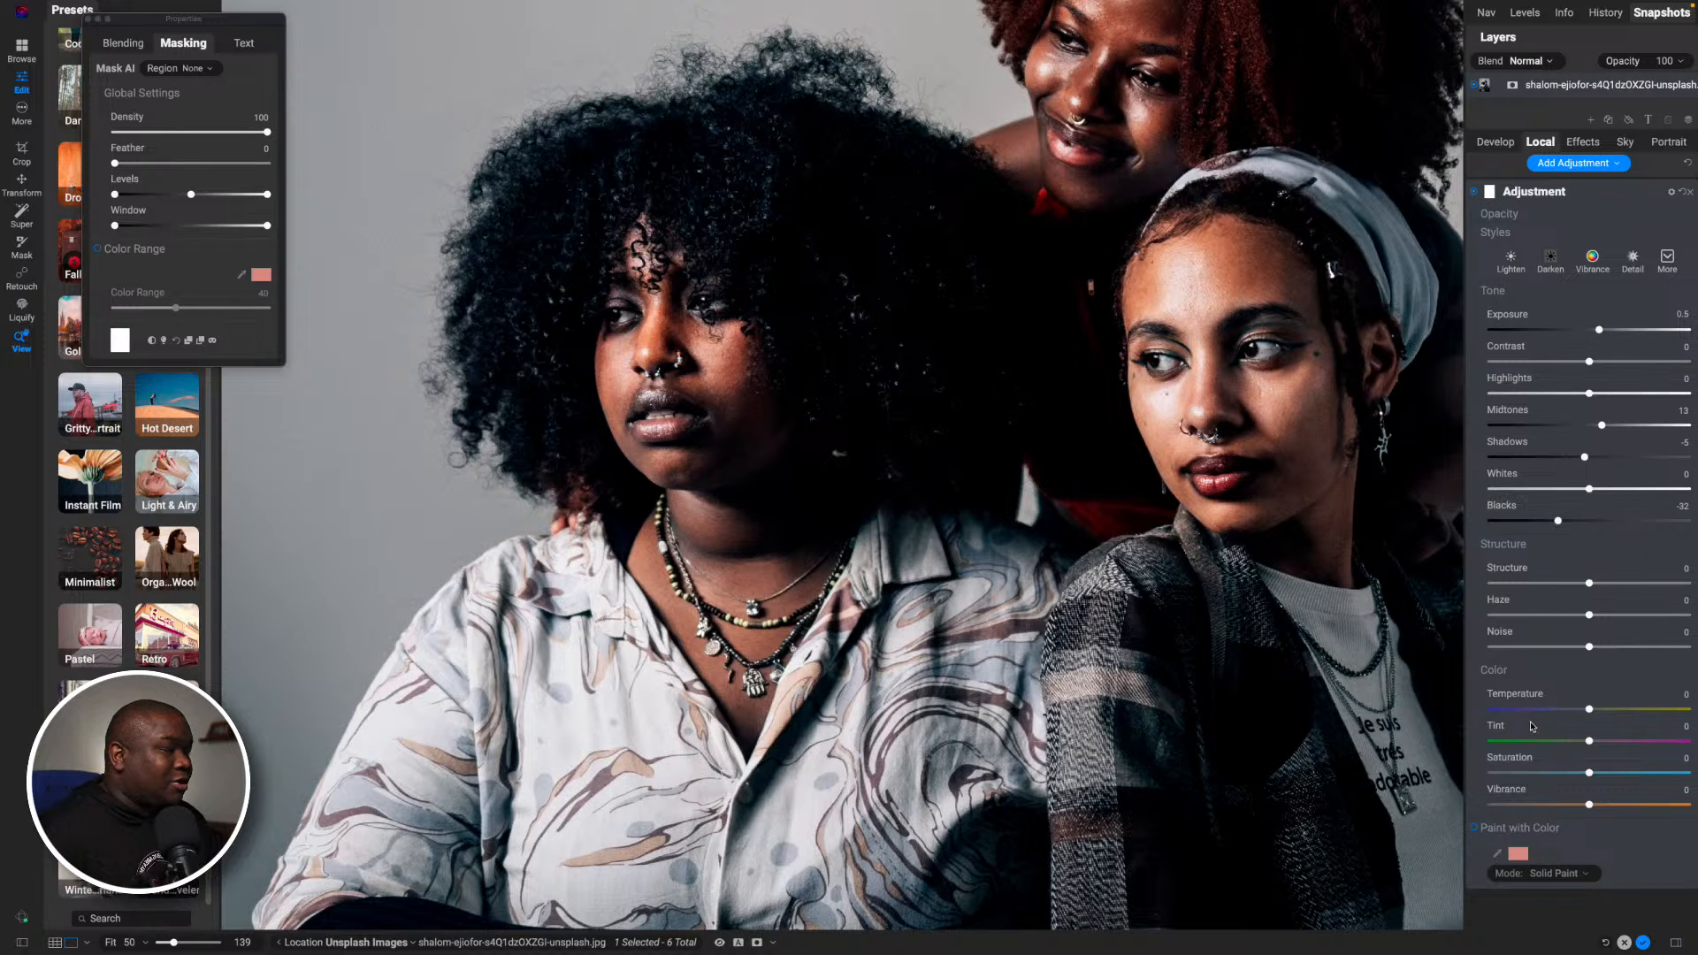
- Compare the whole photo with the adjustment off and on, and invert the adjustment's mask to black
{"action": "left_click", "coordinate": [753, 407]}
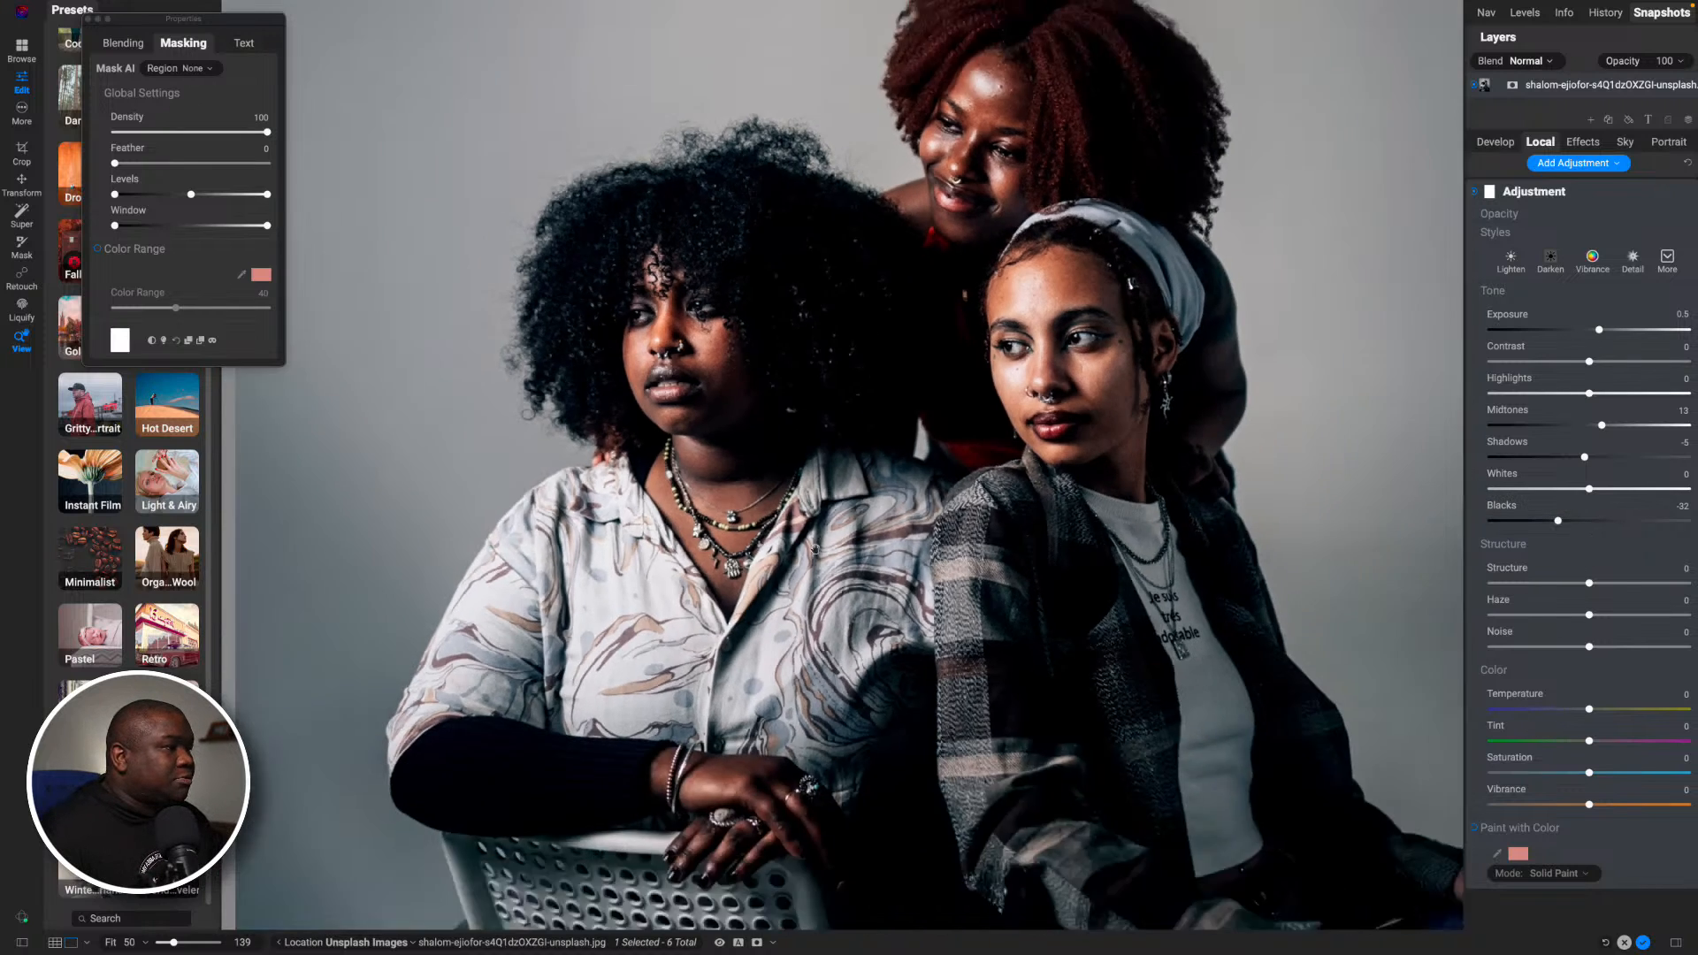
{"action": "left_click", "coordinate": [1476, 192]}
{"action": "left_click", "coordinate": [1476, 193]}
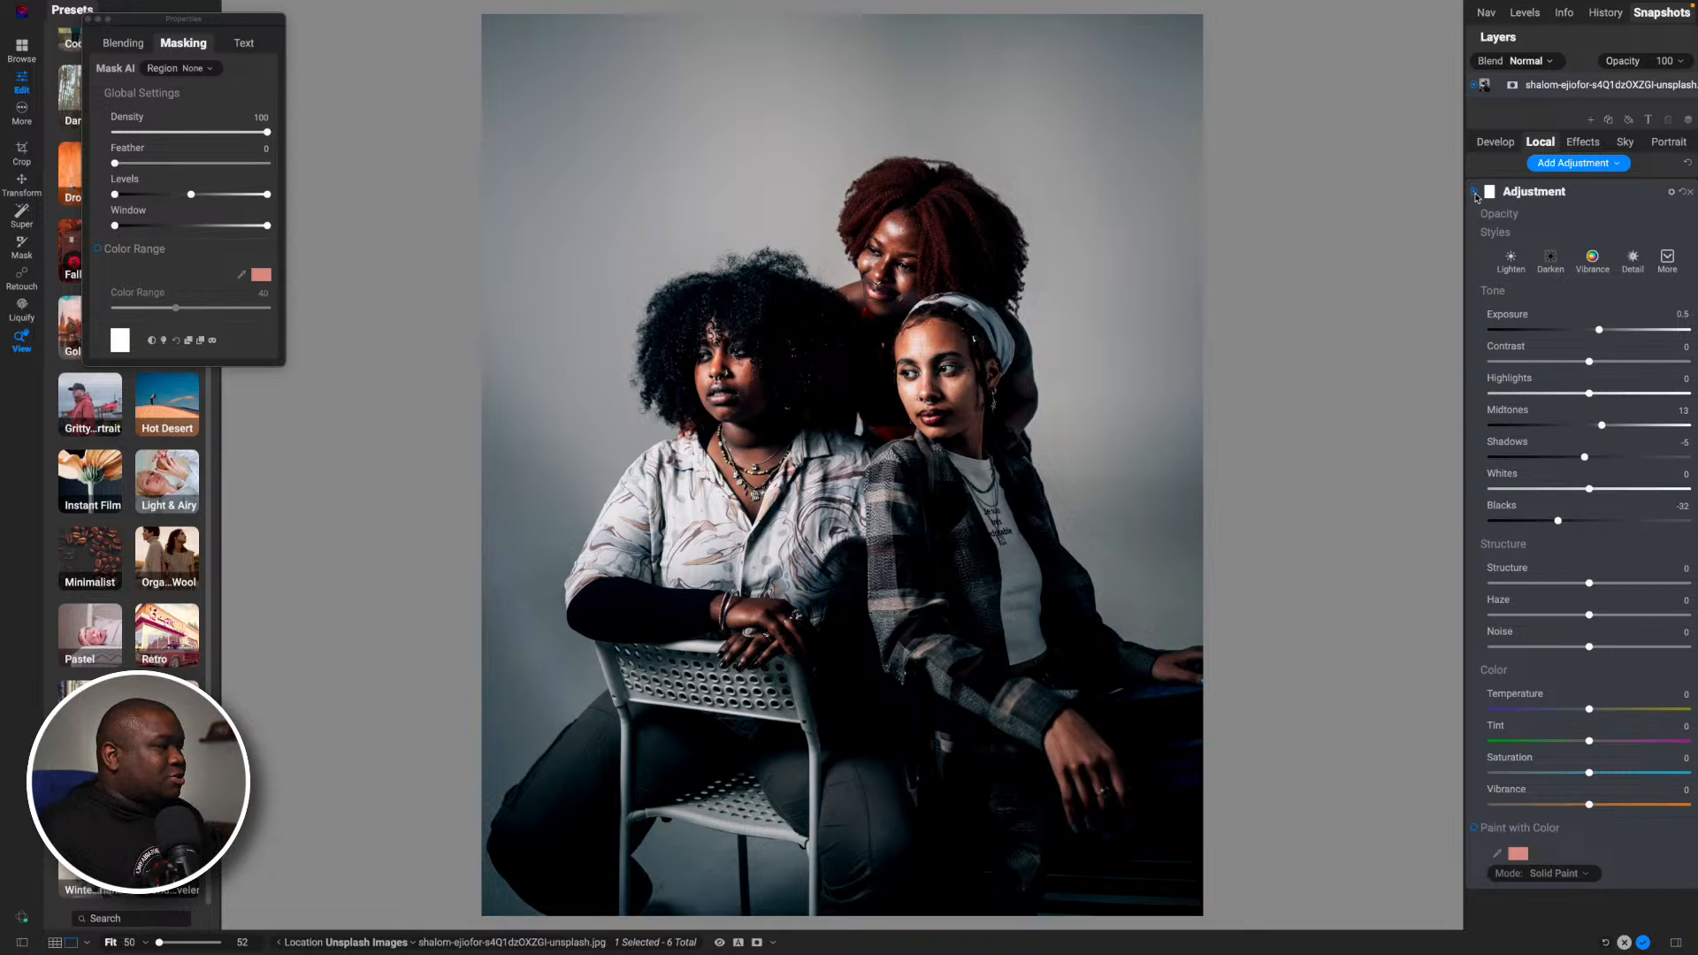
{"action": "left_click", "coordinate": [151, 341]}
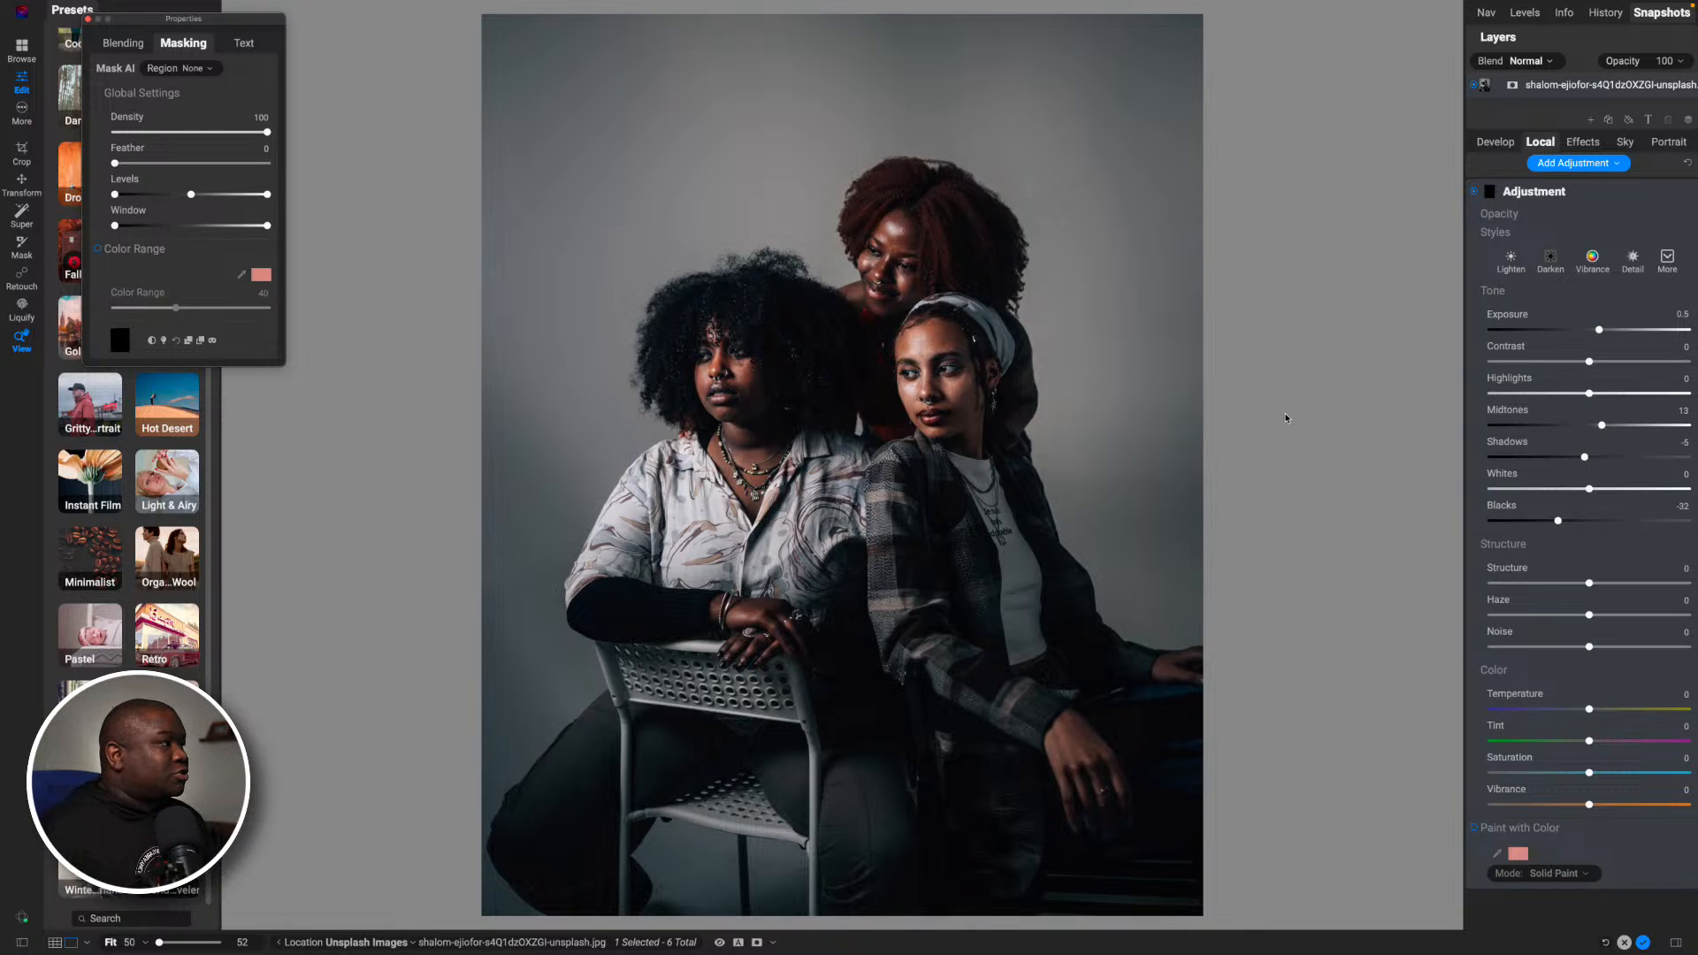
- Paint the adjustment onto the face of the woman seated on the chair using a size 250 brush at 20 opacity, and check the mask
{"action": "key", "text": "b"}
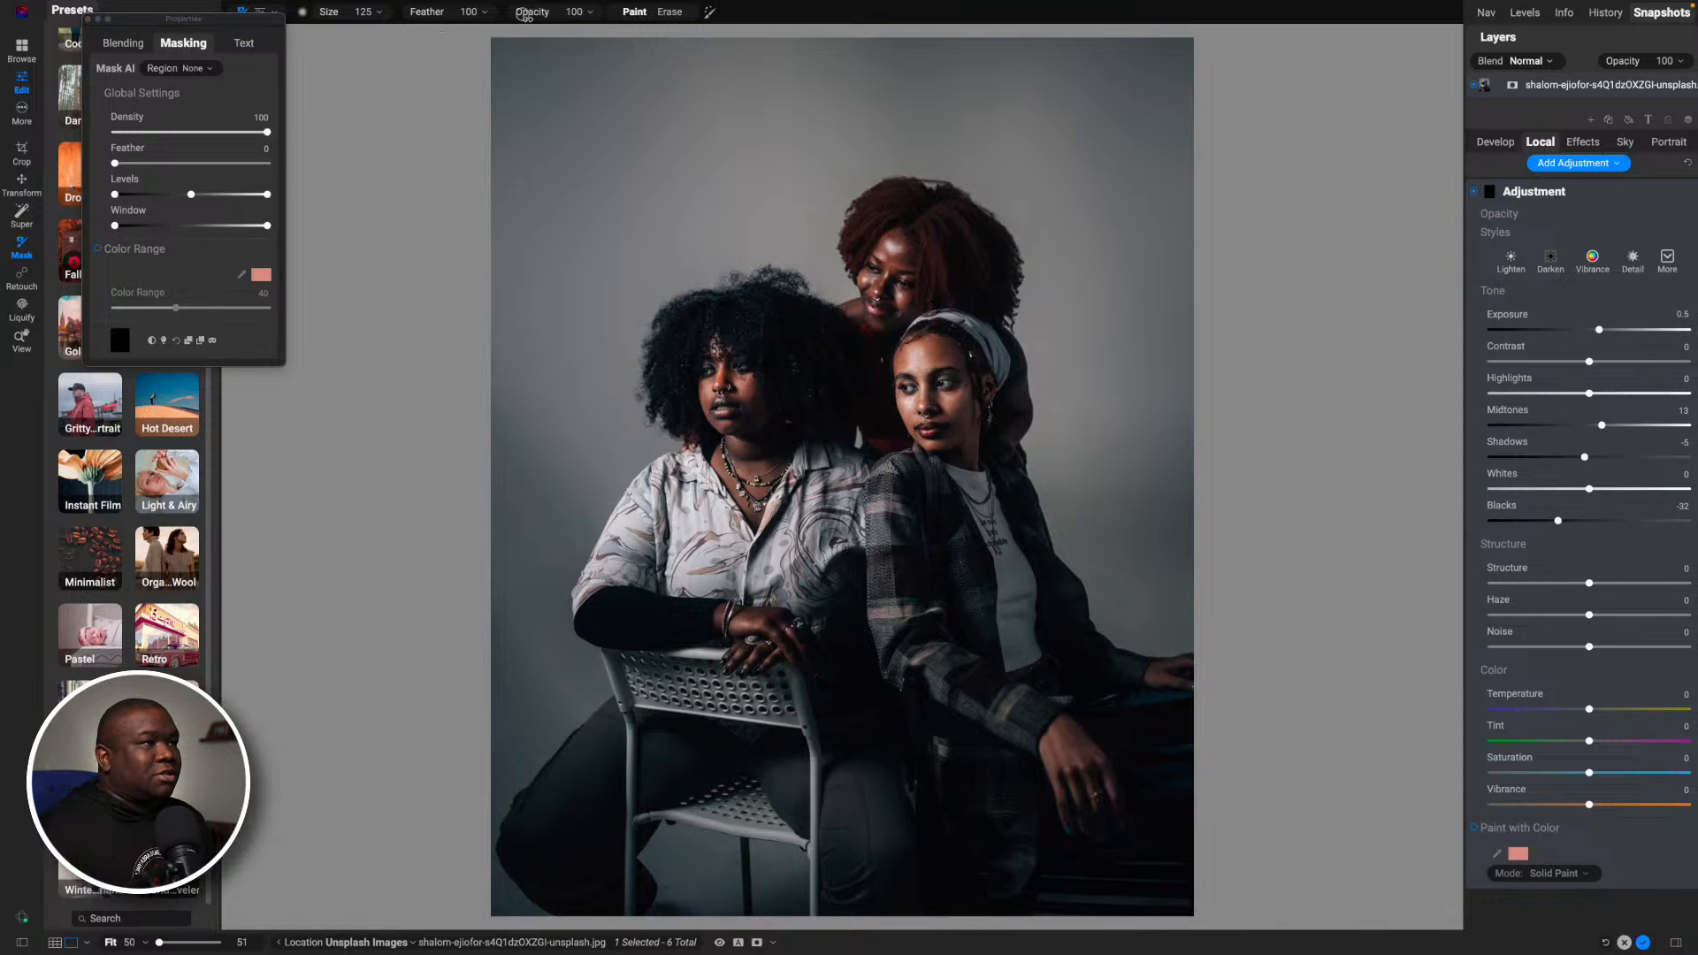
{"action": "left_click_drag", "start_coordinate": [533, 15], "coordinate": [448, 15]}
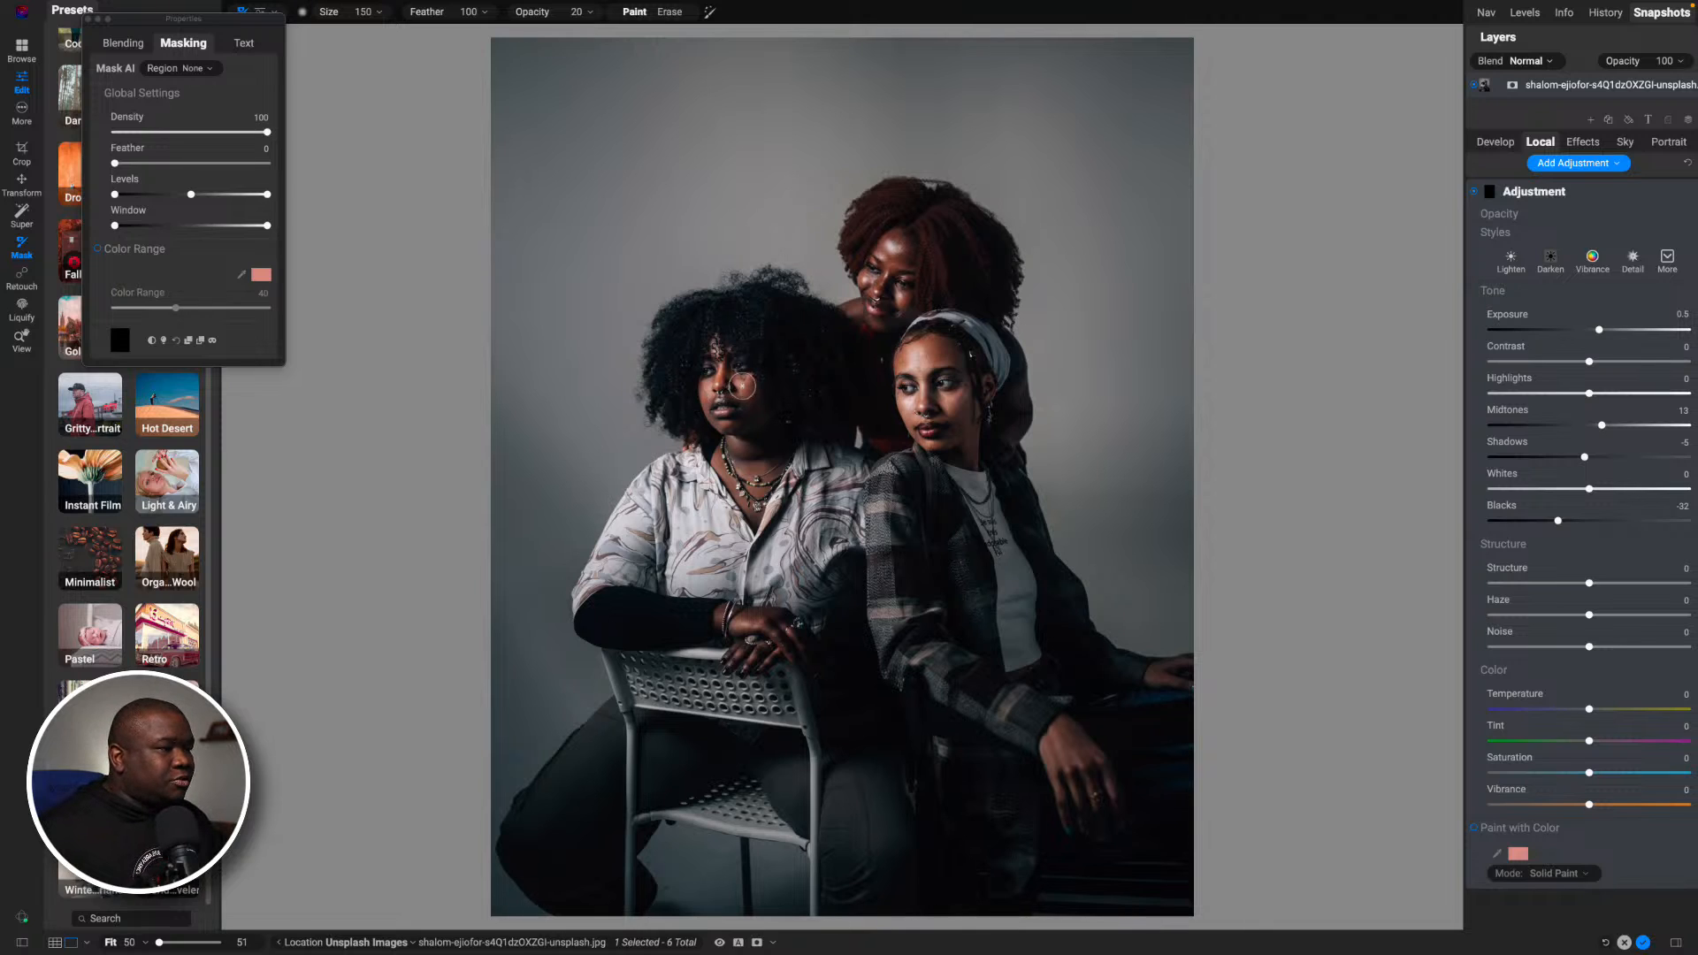
{"action": "key", "text": "bracketright"}
{"action": "key", "text": "bracketright"}
{"action": "key", "text": "bracketright"}
{"action": "key", "text": "bracketright"}
{"action": "key", "text": "bracketright"}
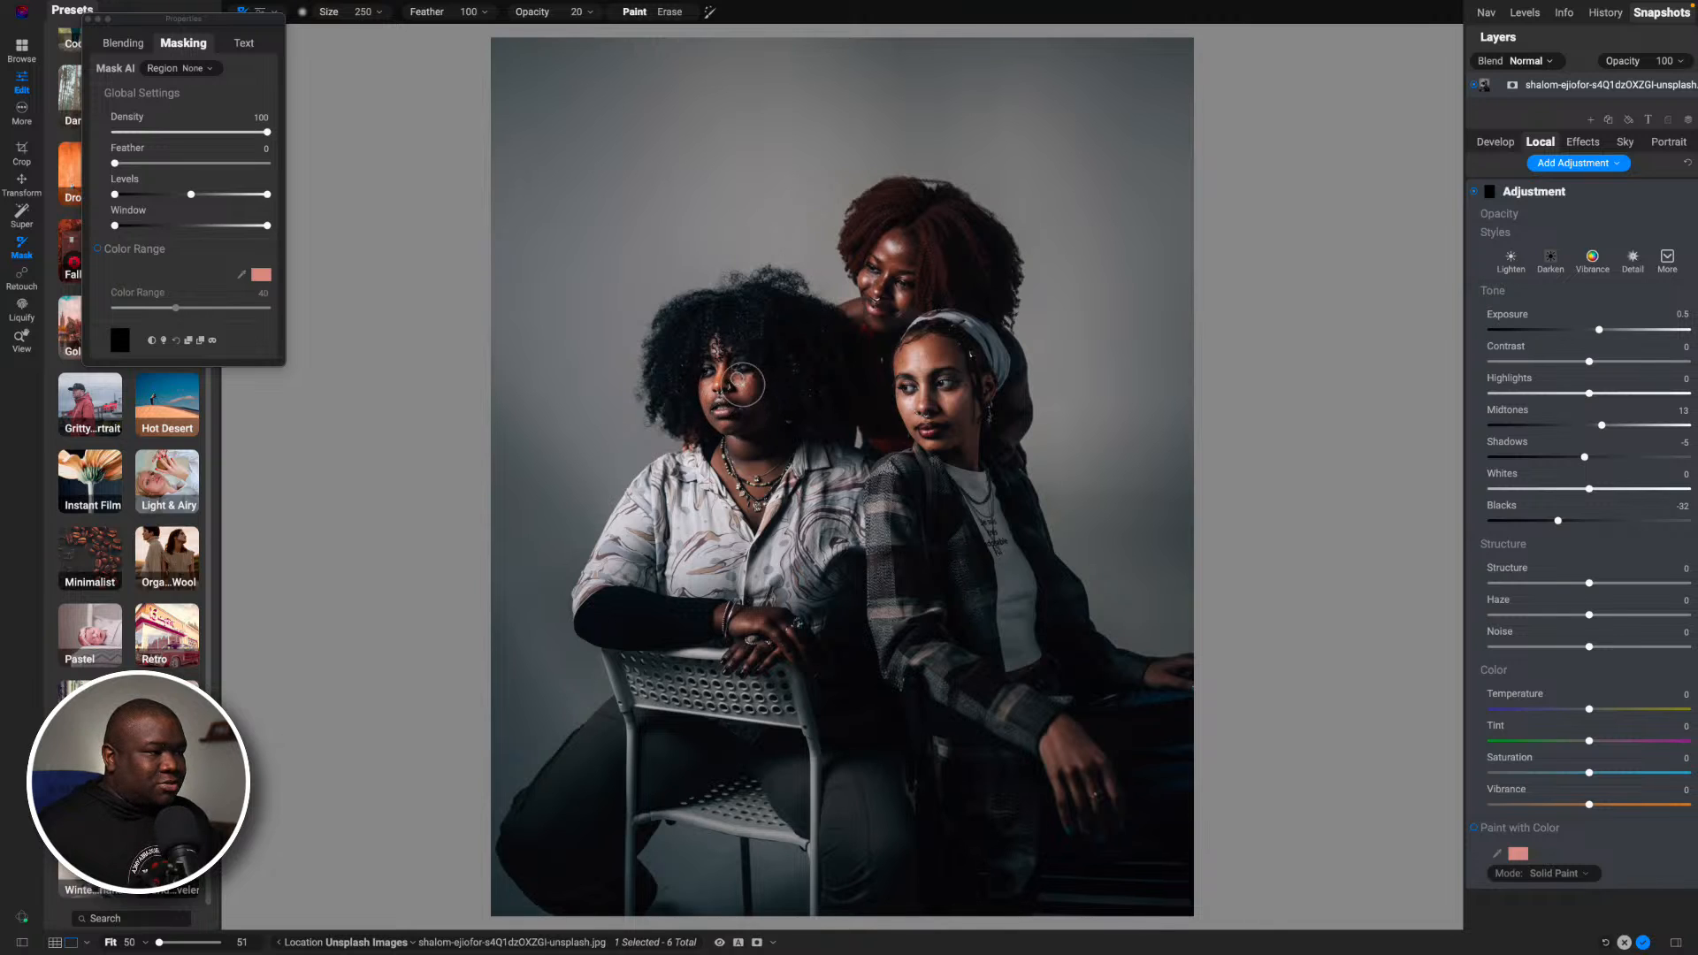
{"action": "left_click_drag", "start_coordinate": [718, 357], "coordinate": [731, 382]}
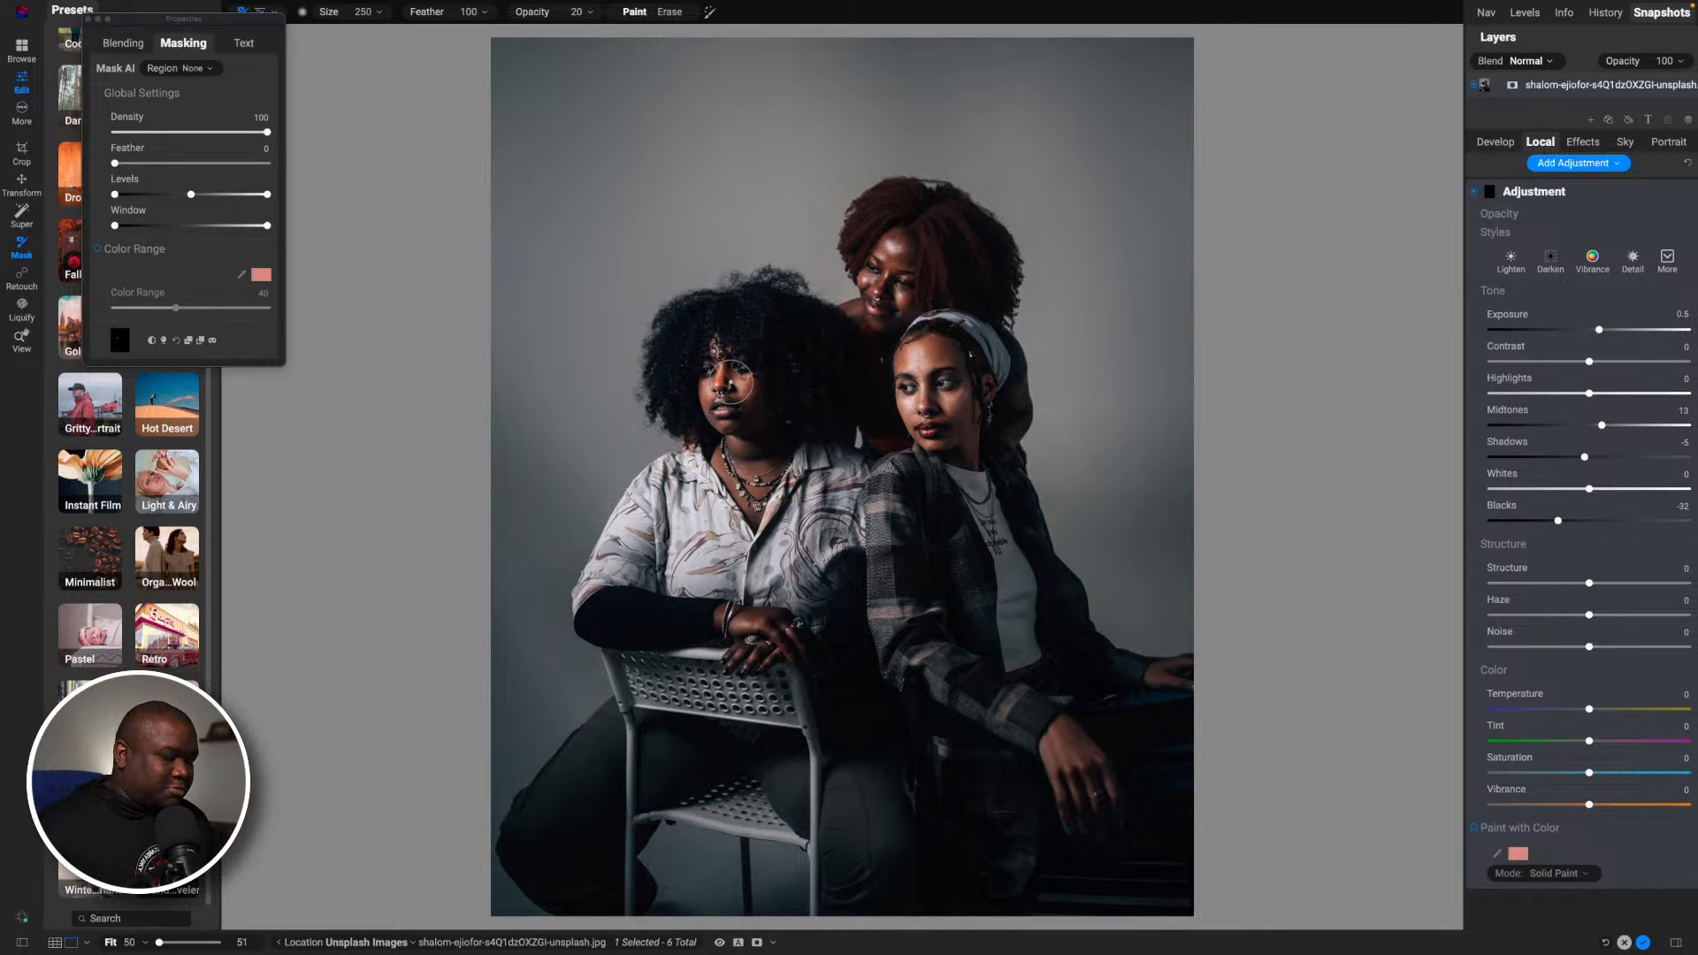
{"action": "key", "text": "o"}
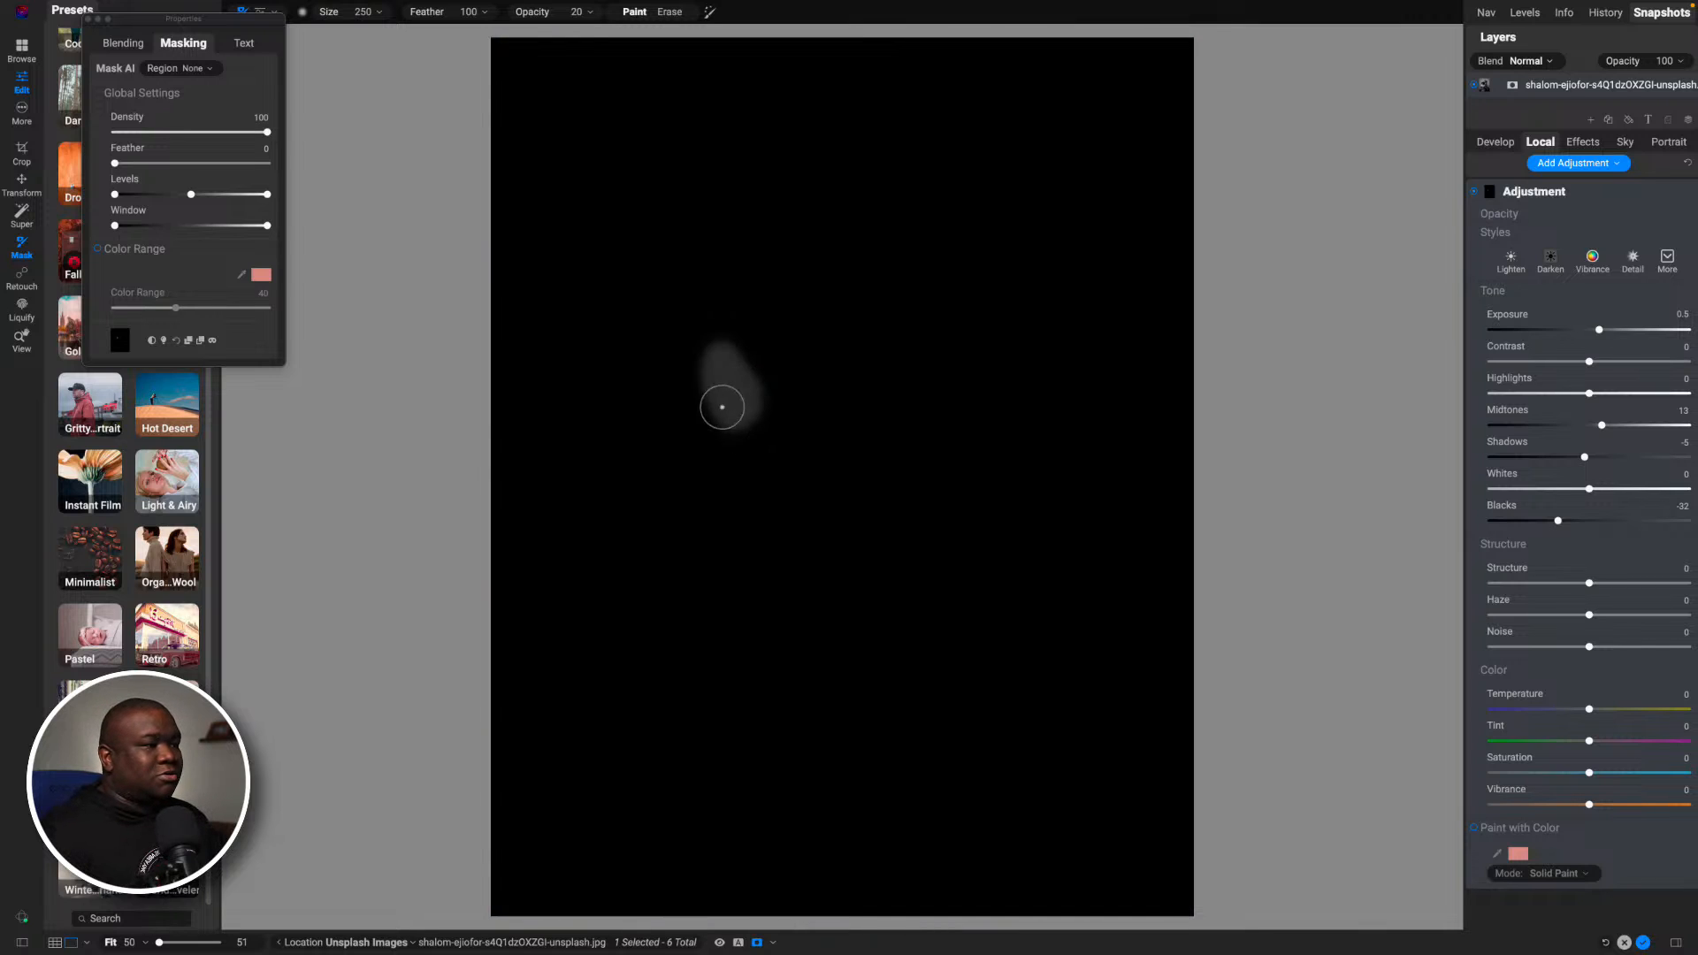
{"action": "key", "text": "o"}
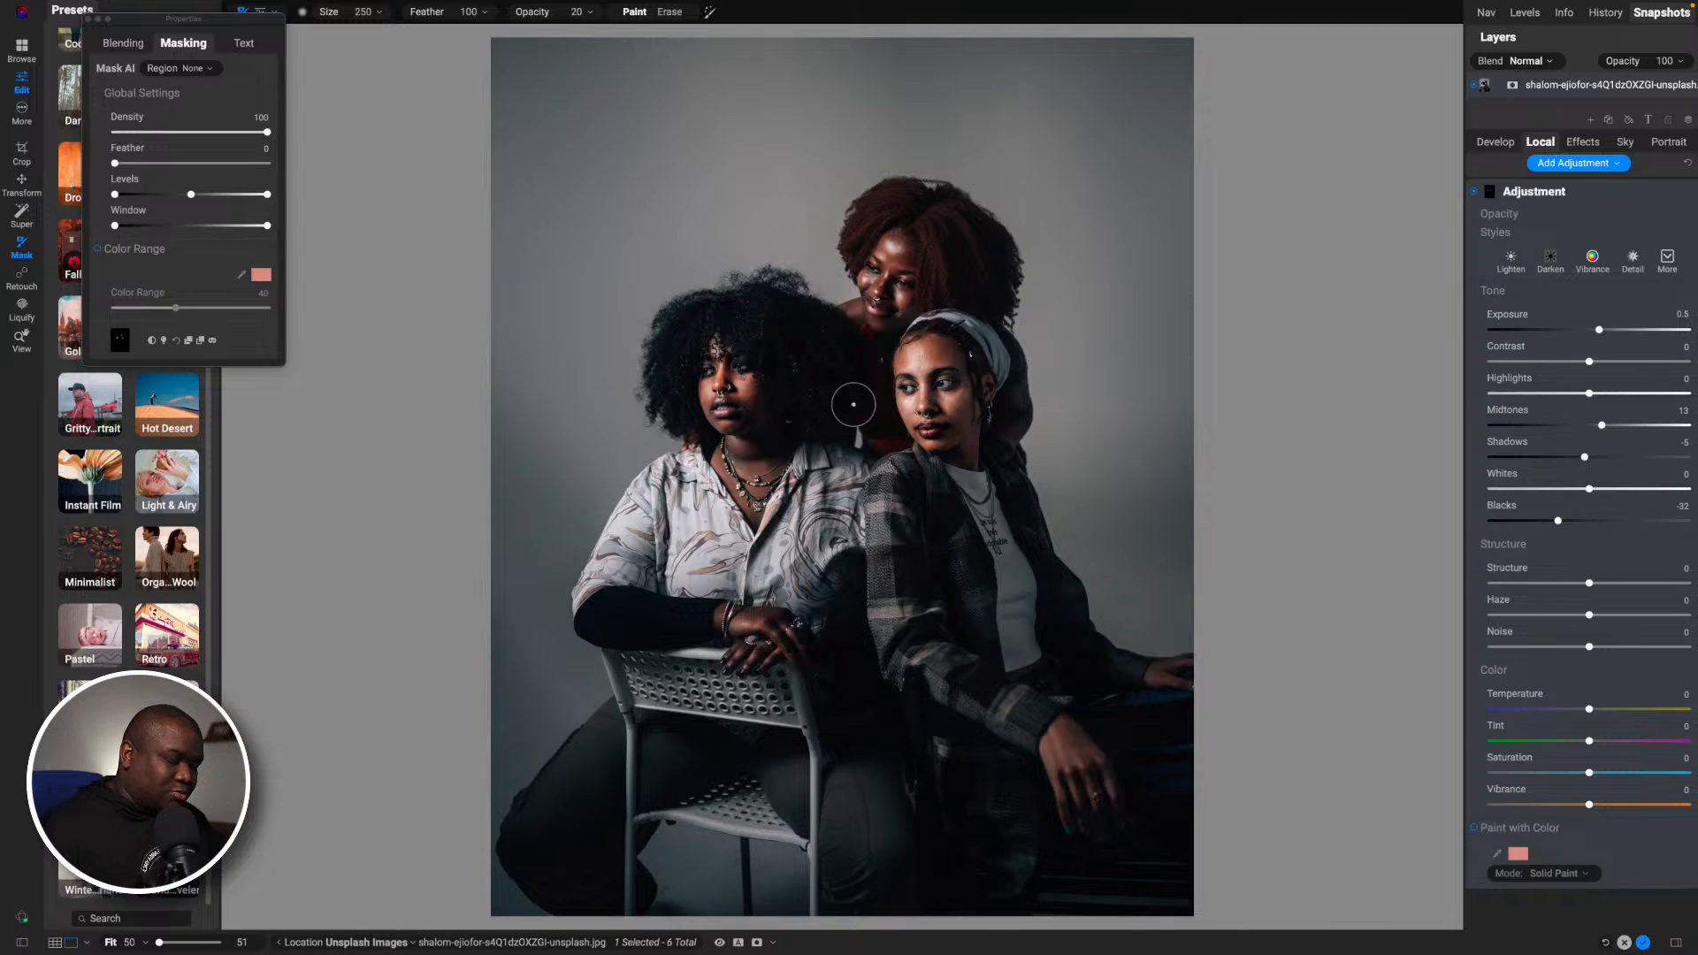
- Build up the painted adjustment on the chair-seated woman's face at close range and inspect the resulting mask
{"action": "key", "text": "super+equal"}
{"action": "key", "text": "super+equal"}
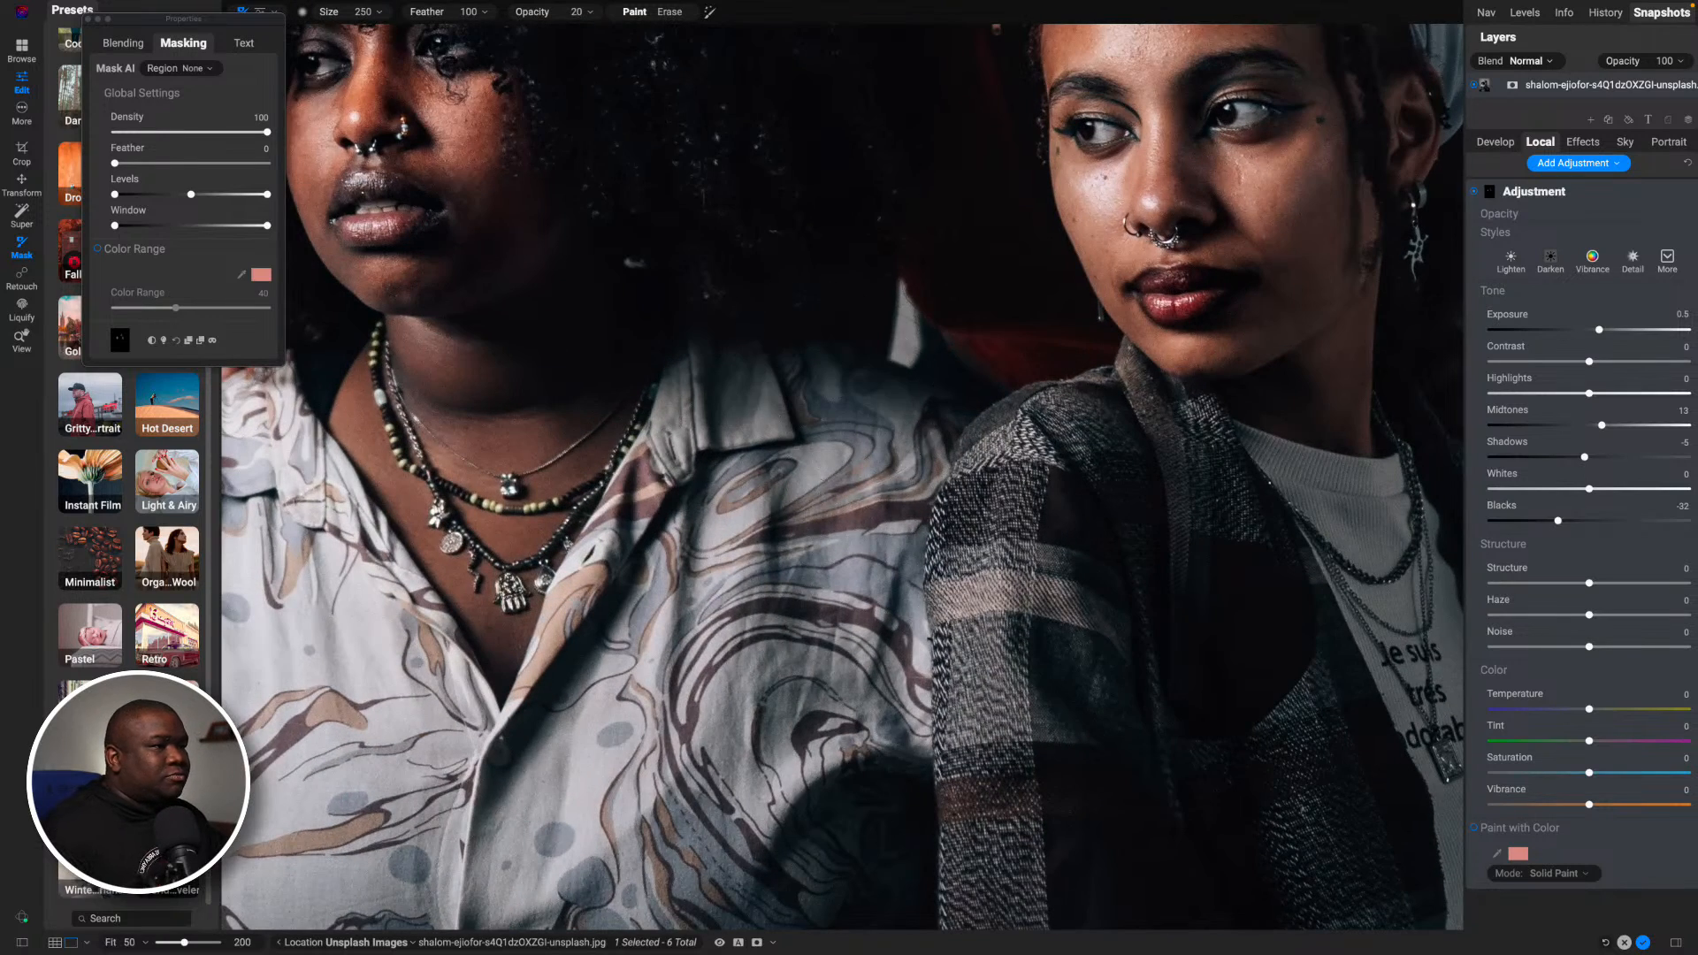
{"action": "mouse_move", "coordinate": [760, 291]}
{"action": "left_mouse_down"}
{"action": "mouse_move", "coordinate": [780, 352]}
{"action": "mouse_move", "coordinate": [940, 553]}
{"action": "mouse_move", "coordinate": [961, 627]}
{"action": "left_mouse_up"}
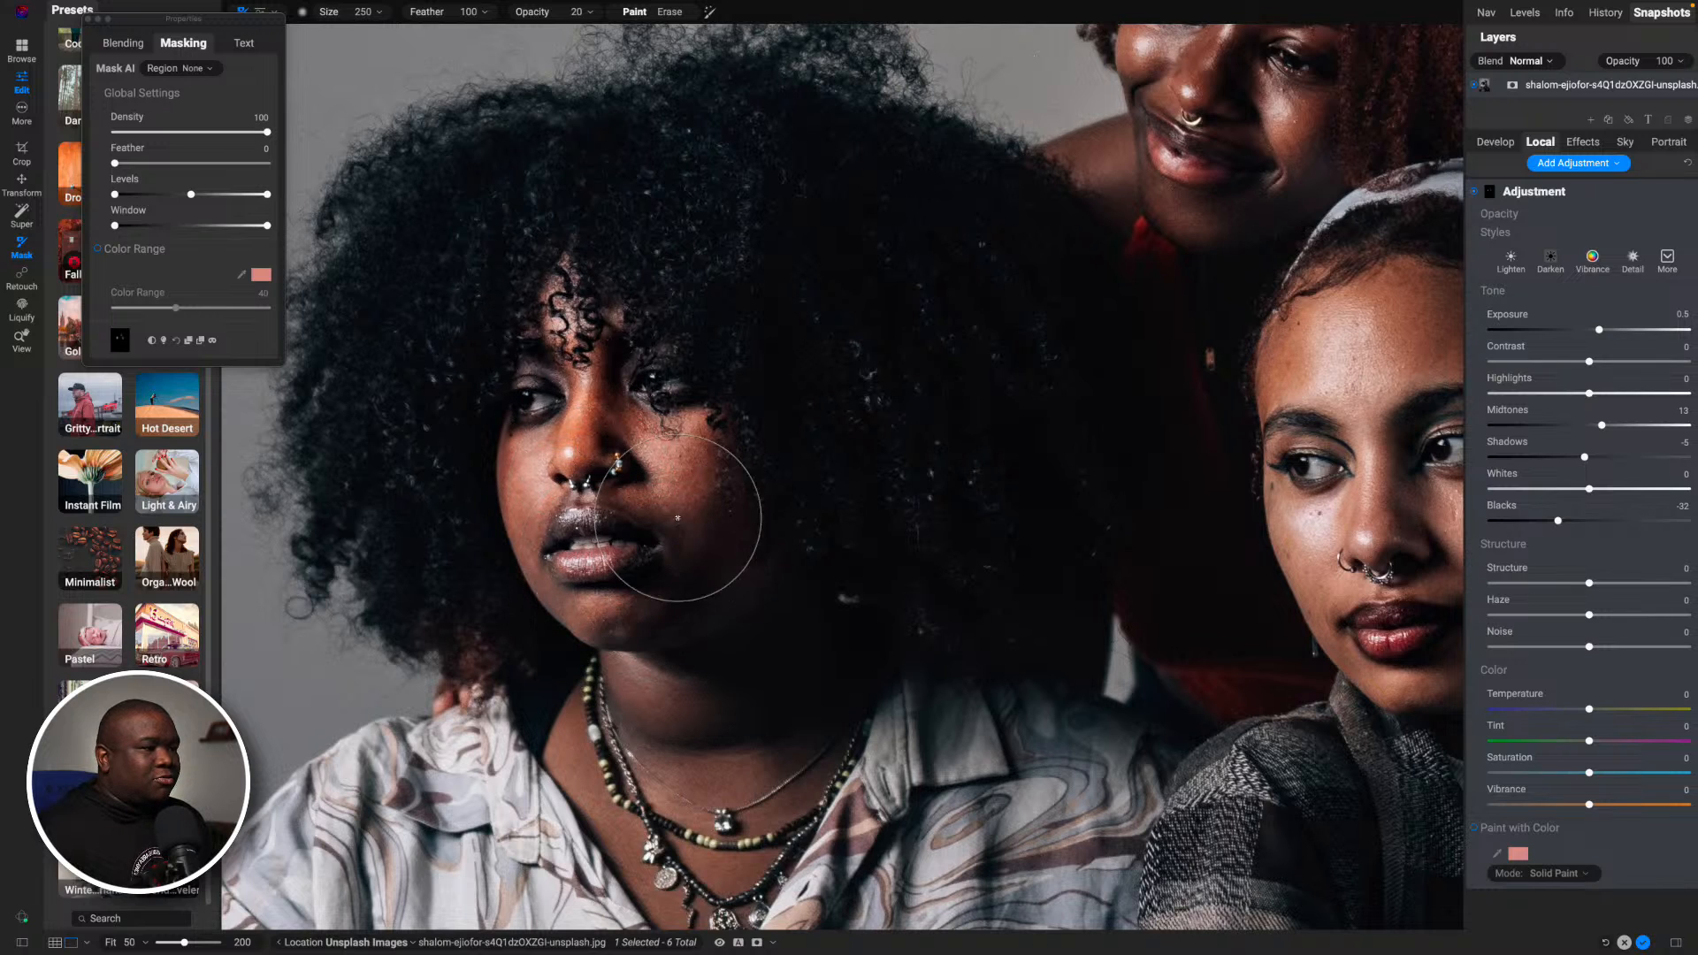
{"action": "key", "text": "o"}
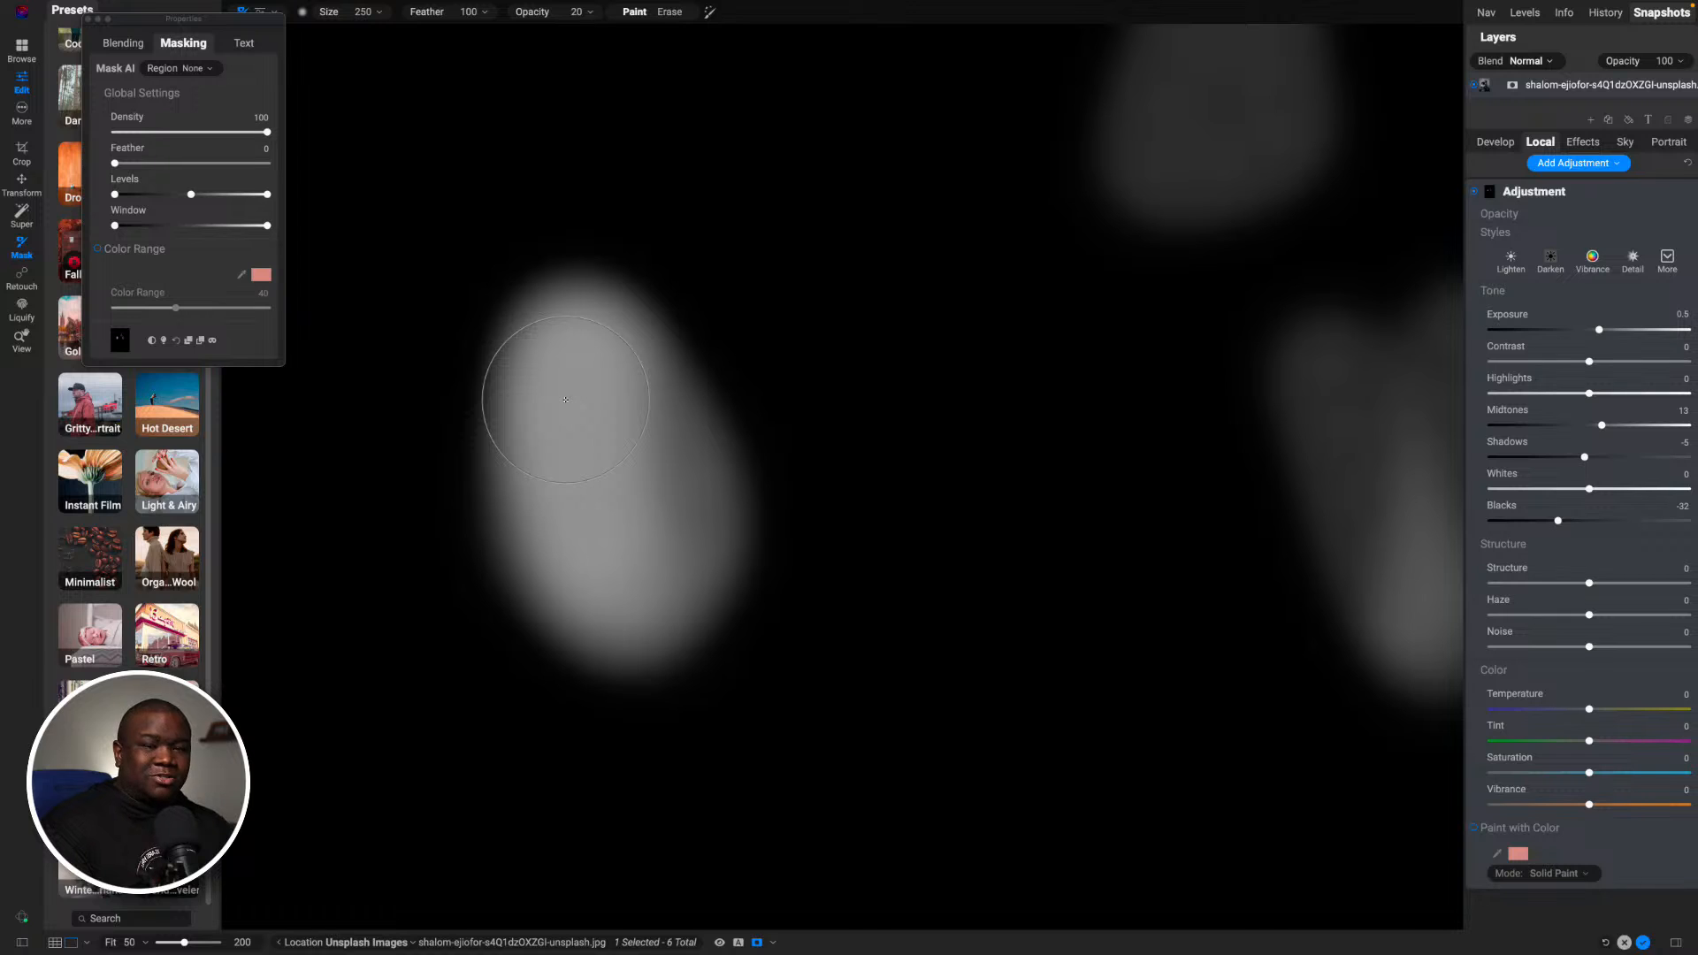
{"action": "key", "text": "o"}
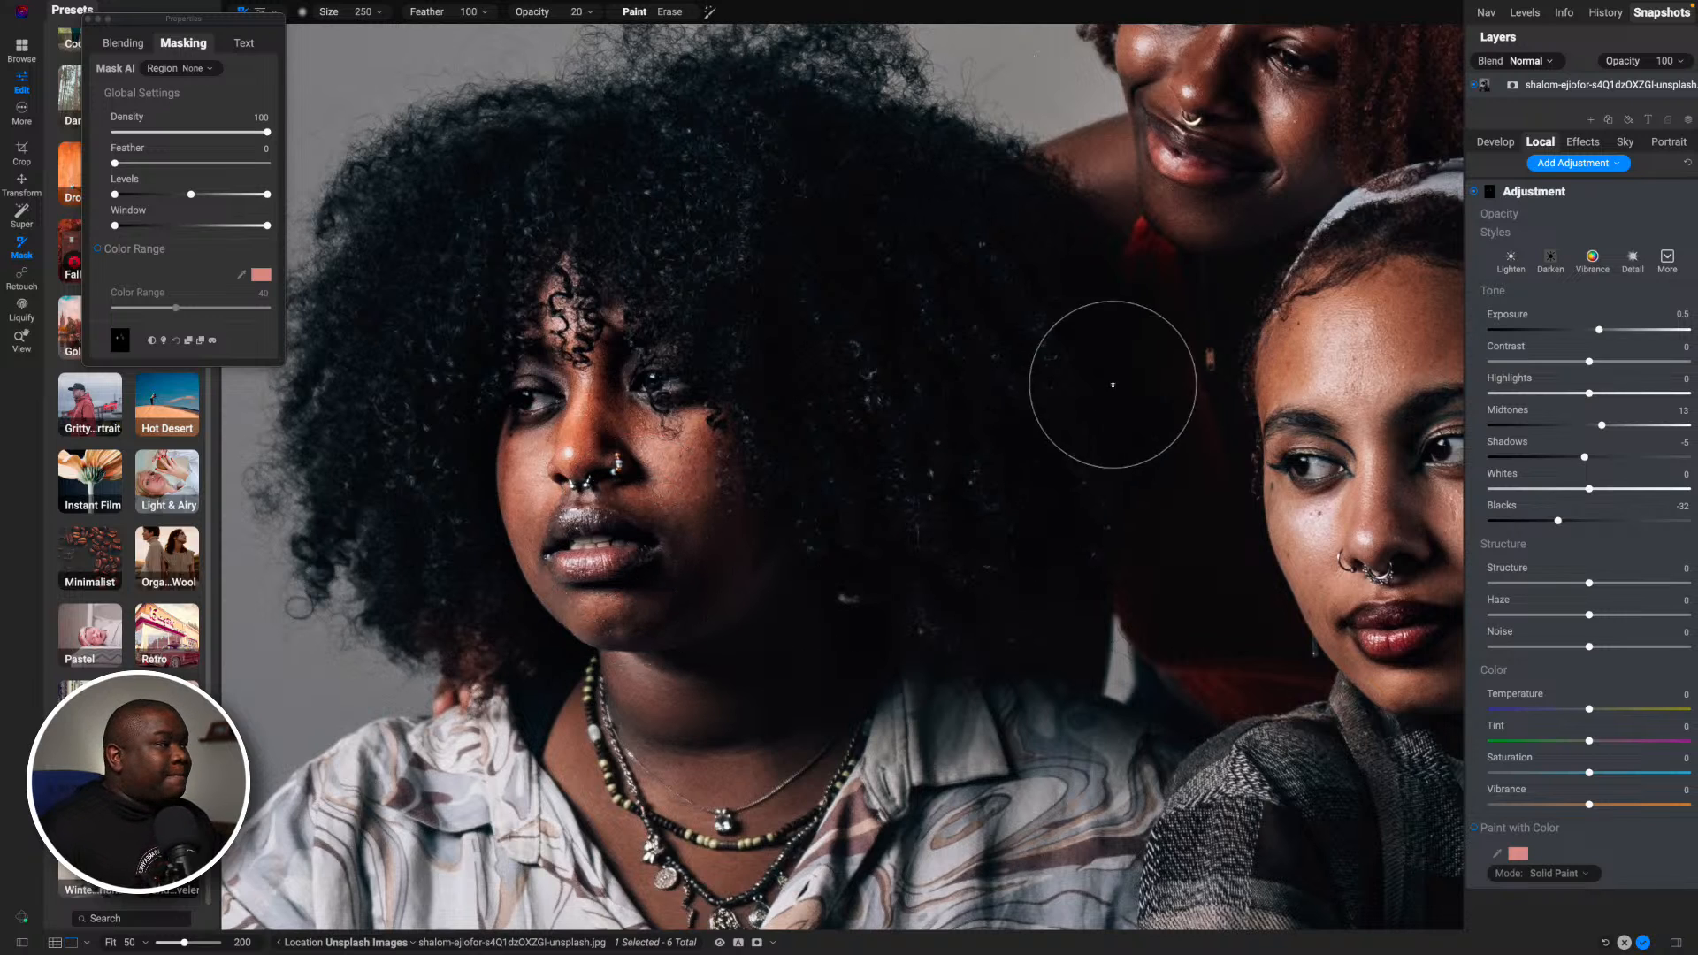
- Paint the adjustment onto the highlights of the rear woman's face with smaller brushes, finishing at size 80
{"action": "left_click_drag", "start_coordinate": [1079, 374], "coordinate": [1012, 502]}
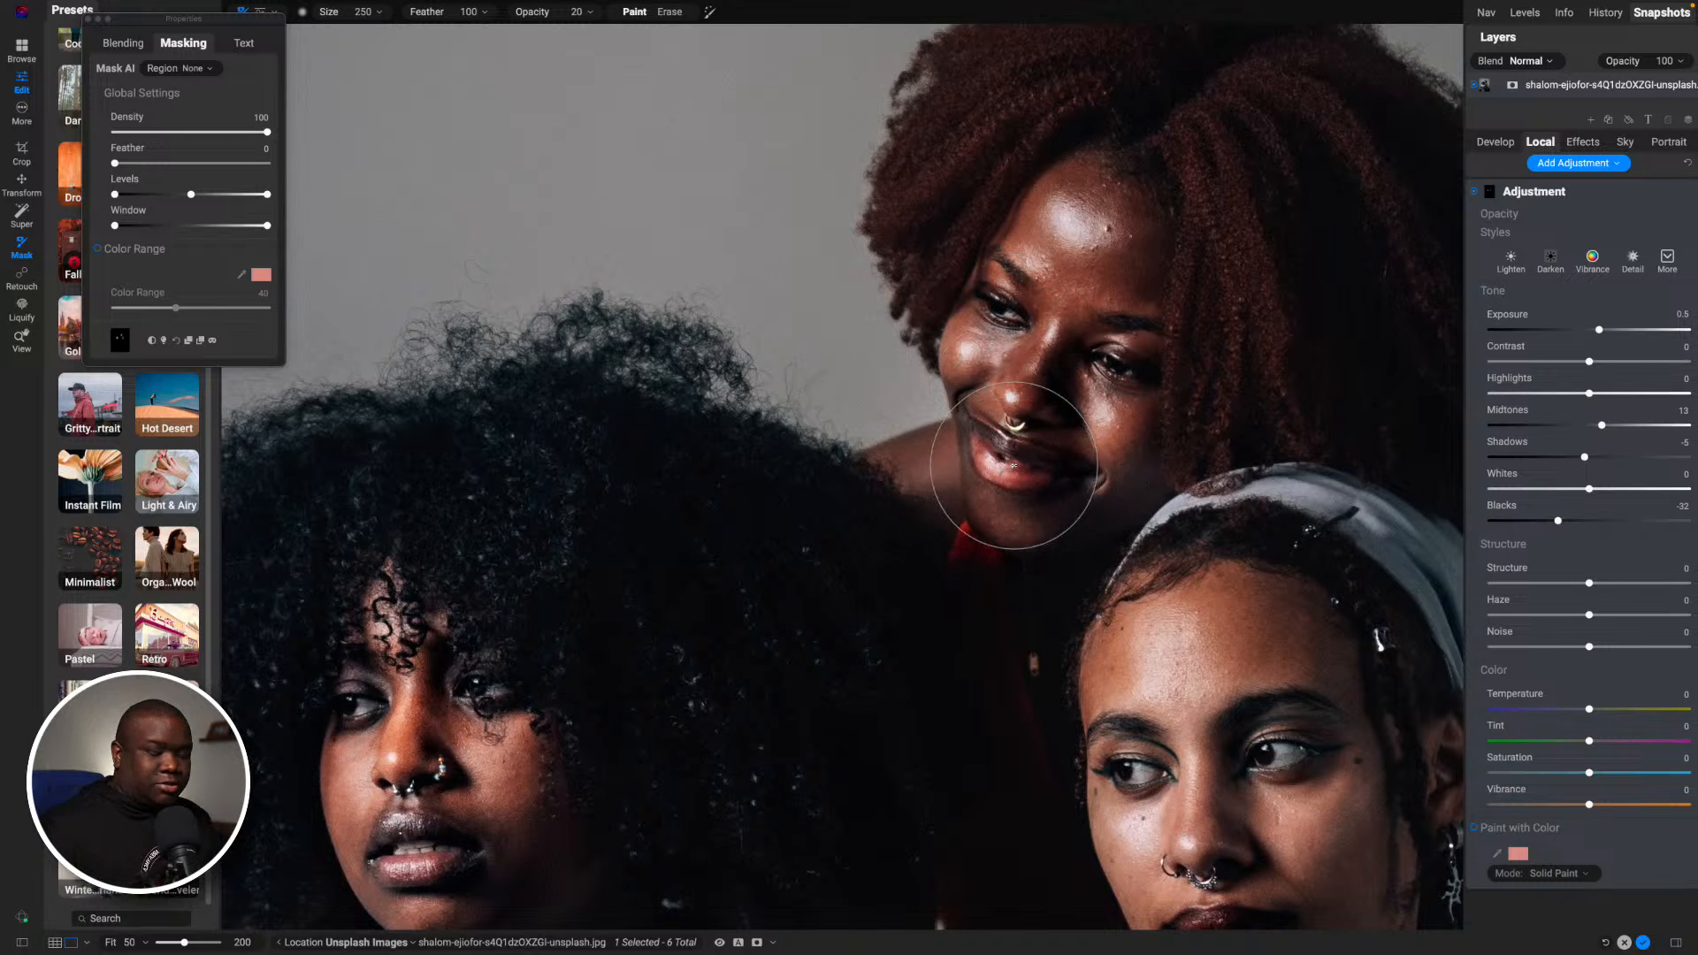
{"action": "key", "text": "bracketleft"}
{"action": "key", "text": "bracketleft"}
{"action": "key", "text": "bracketleft"}
{"action": "key", "text": "bracketleft"}
{"action": "key", "text": "bracketleft"}
{"action": "key", "text": "bracketleft"}
{"action": "key", "text": "bracketleft"}
{"action": "key", "text": "bracketleft"}
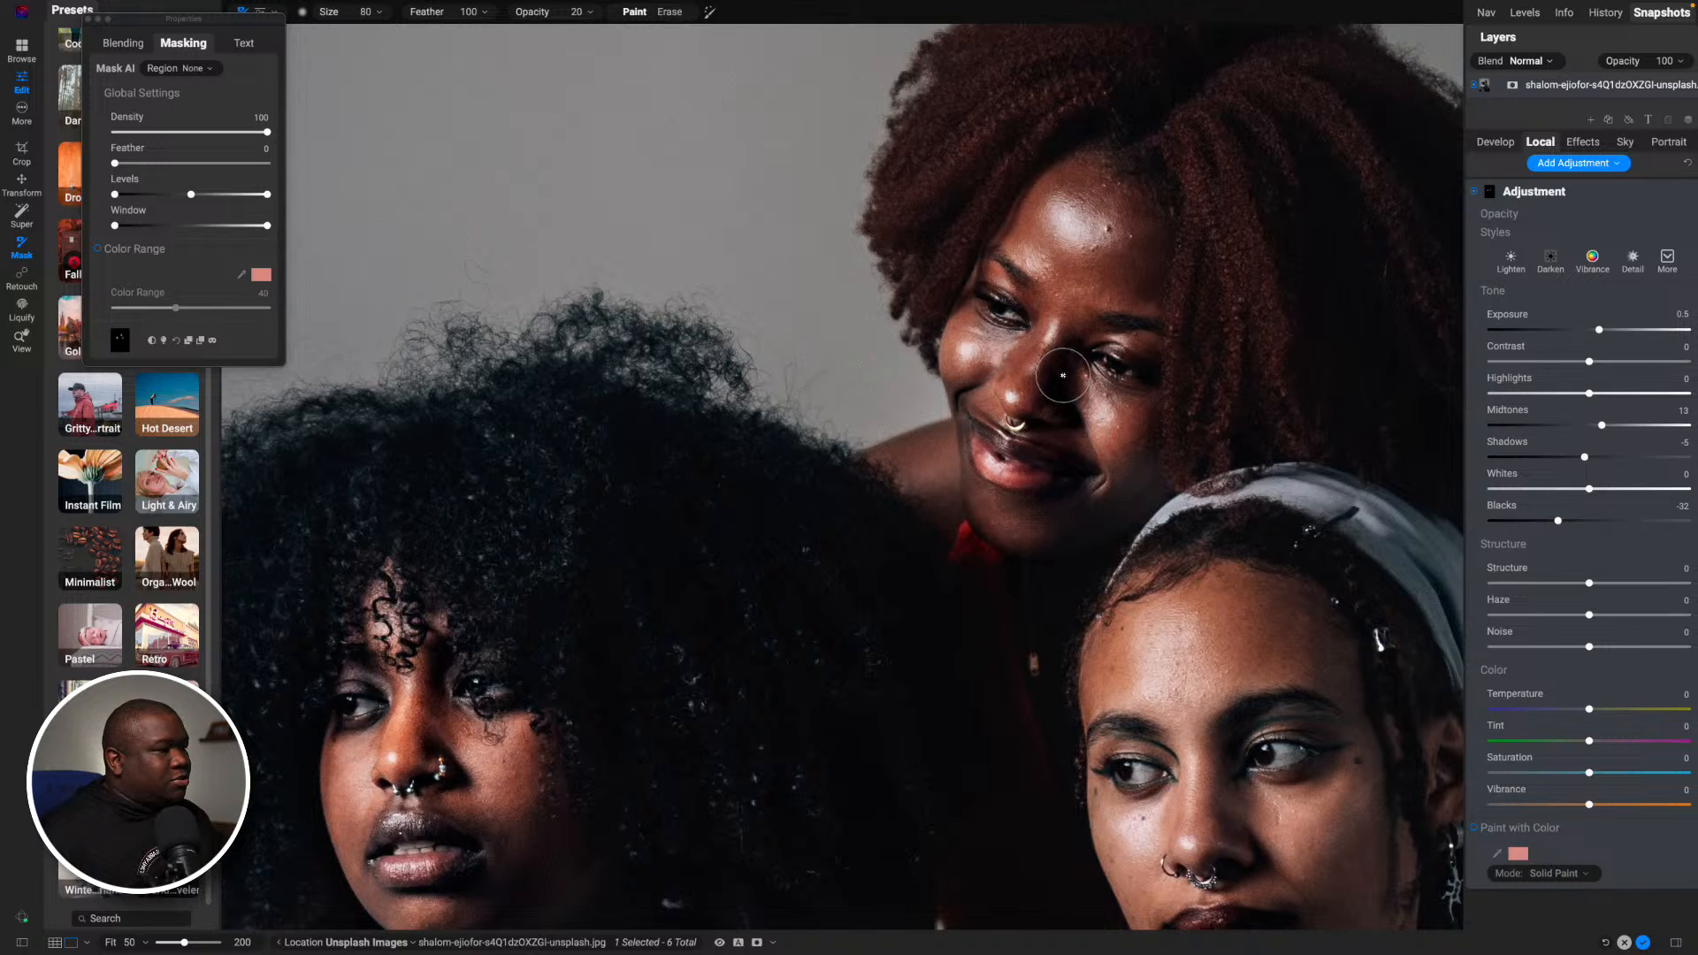
{"action": "key", "text": "bracketleft"}
{"action": "key", "text": "bracketleft"}
{"action": "key", "text": "bracketleft"}
{"action": "mouse_move", "coordinate": [1038, 317]}
{"action": "left_mouse_down"}
{"action": "mouse_move", "coordinate": [1016, 380]}
{"action": "mouse_move", "coordinate": [1044, 312]}
{"action": "left_mouse_up"}
{"action": "key", "text": "bracketright"}
{"action": "key", "text": "bracketright"}
{"action": "key", "text": "bracketright"}
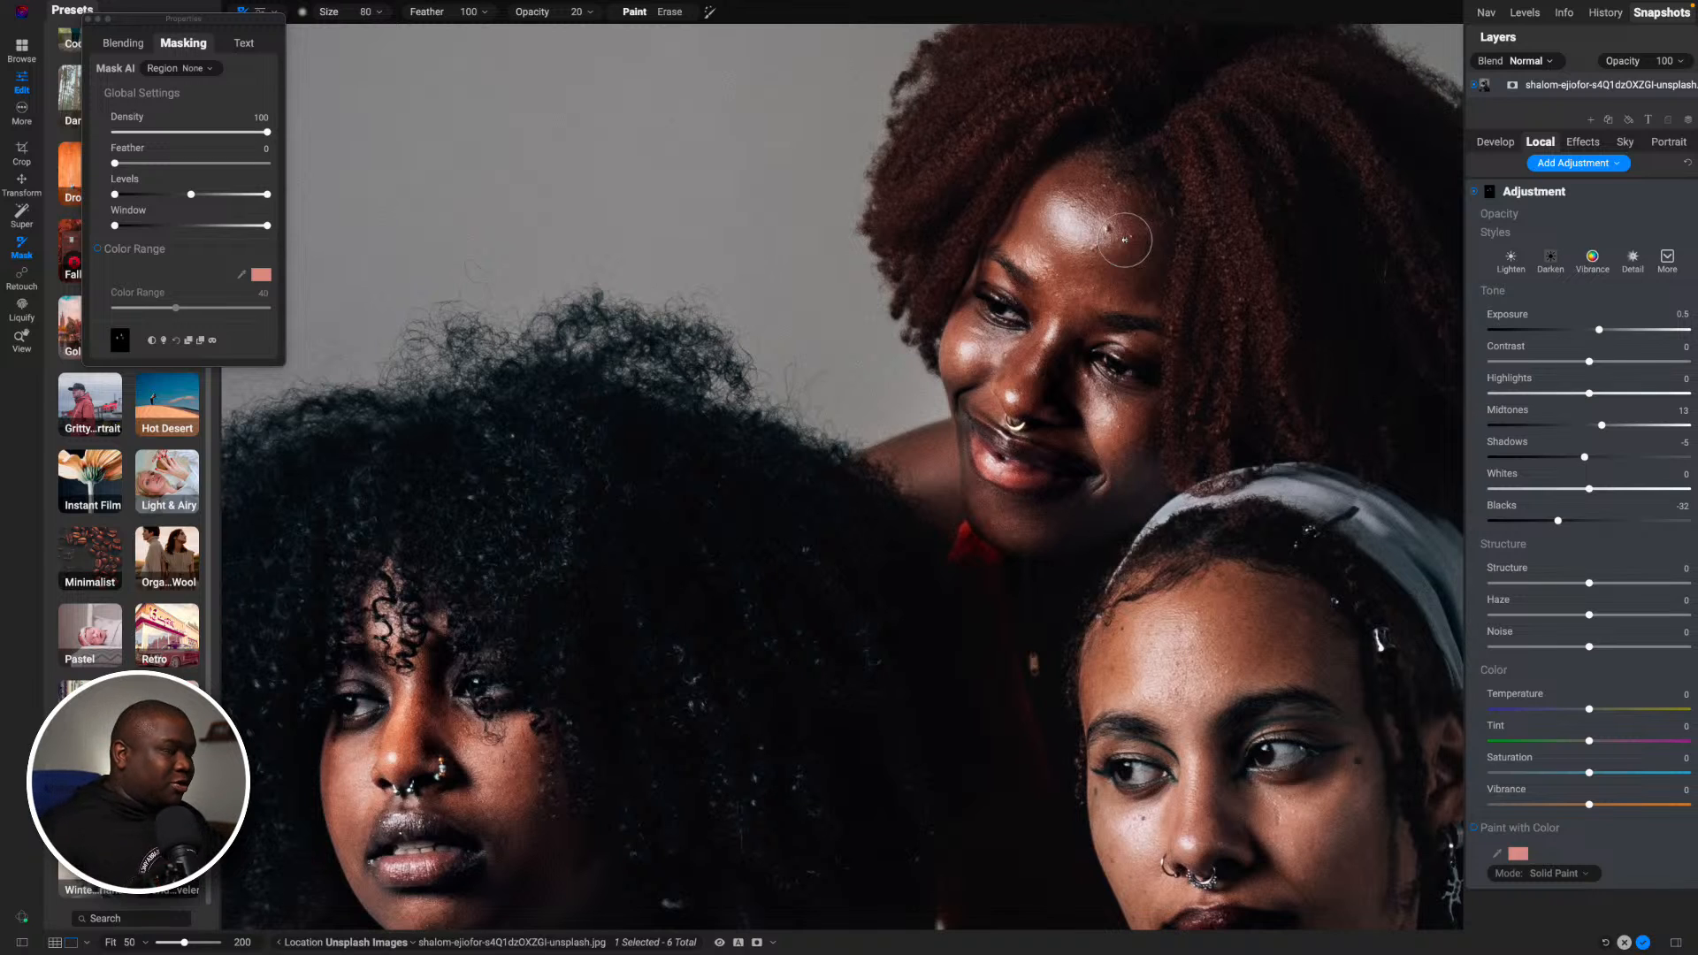
- Compare the faces with the painted local adjustment off and on, leaving it enabled
{"action": "left_click", "coordinate": [1474, 193]}
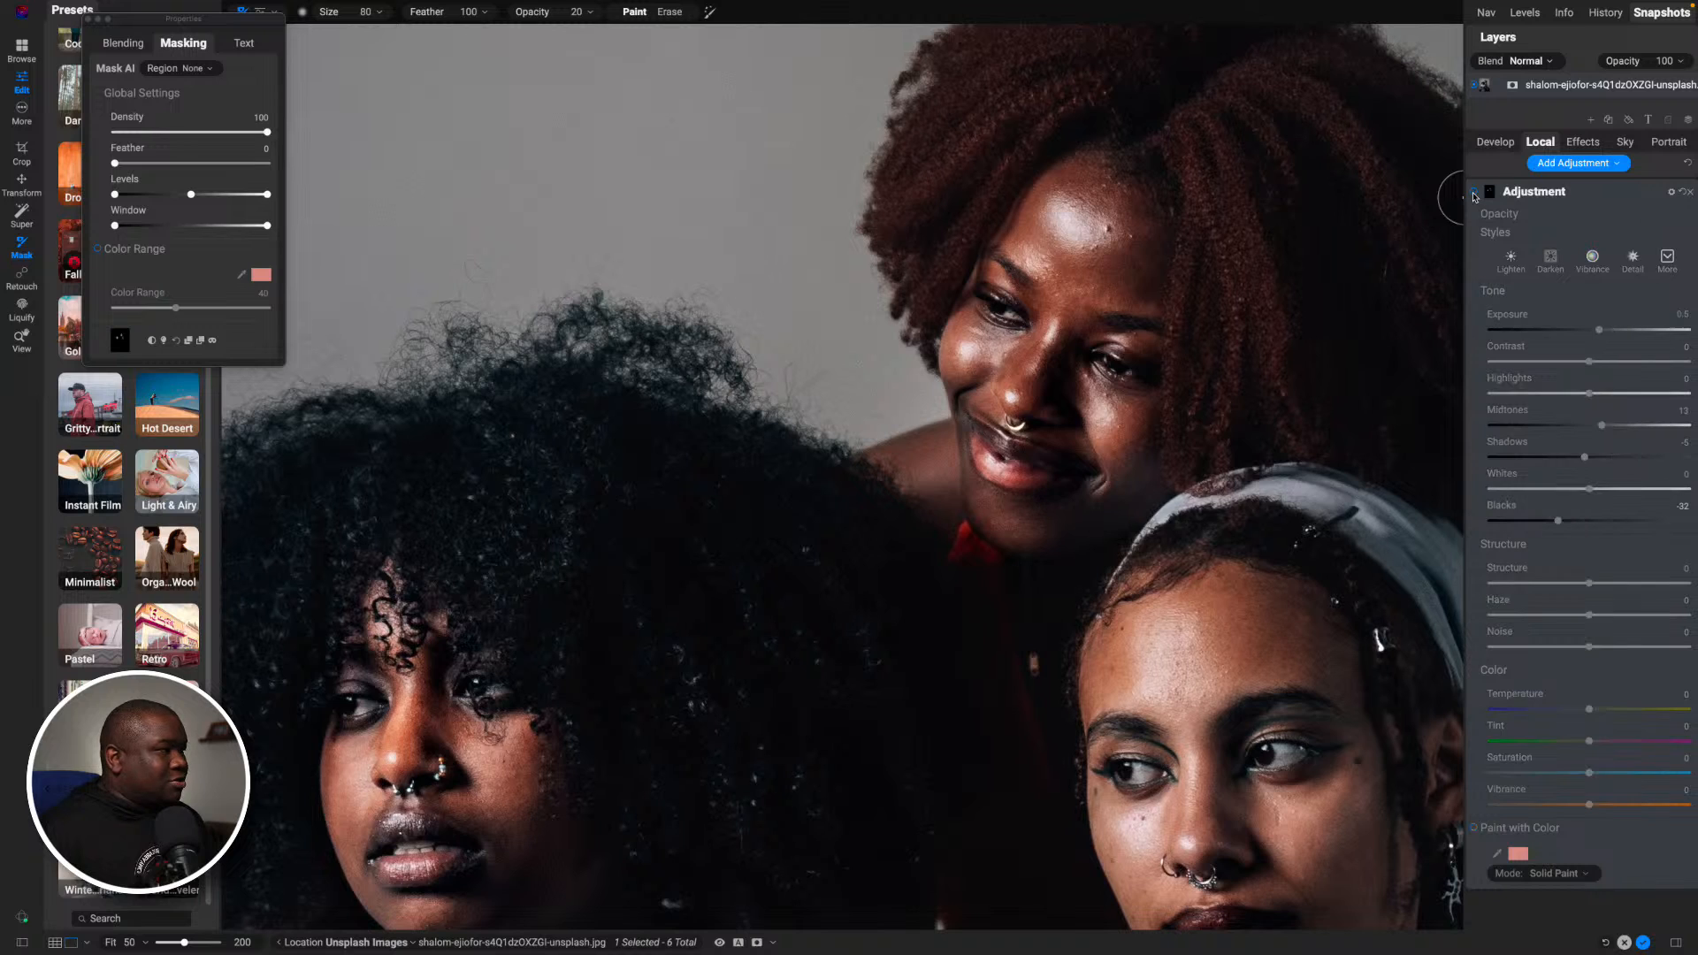
{"action": "left_click", "coordinate": [1474, 193]}
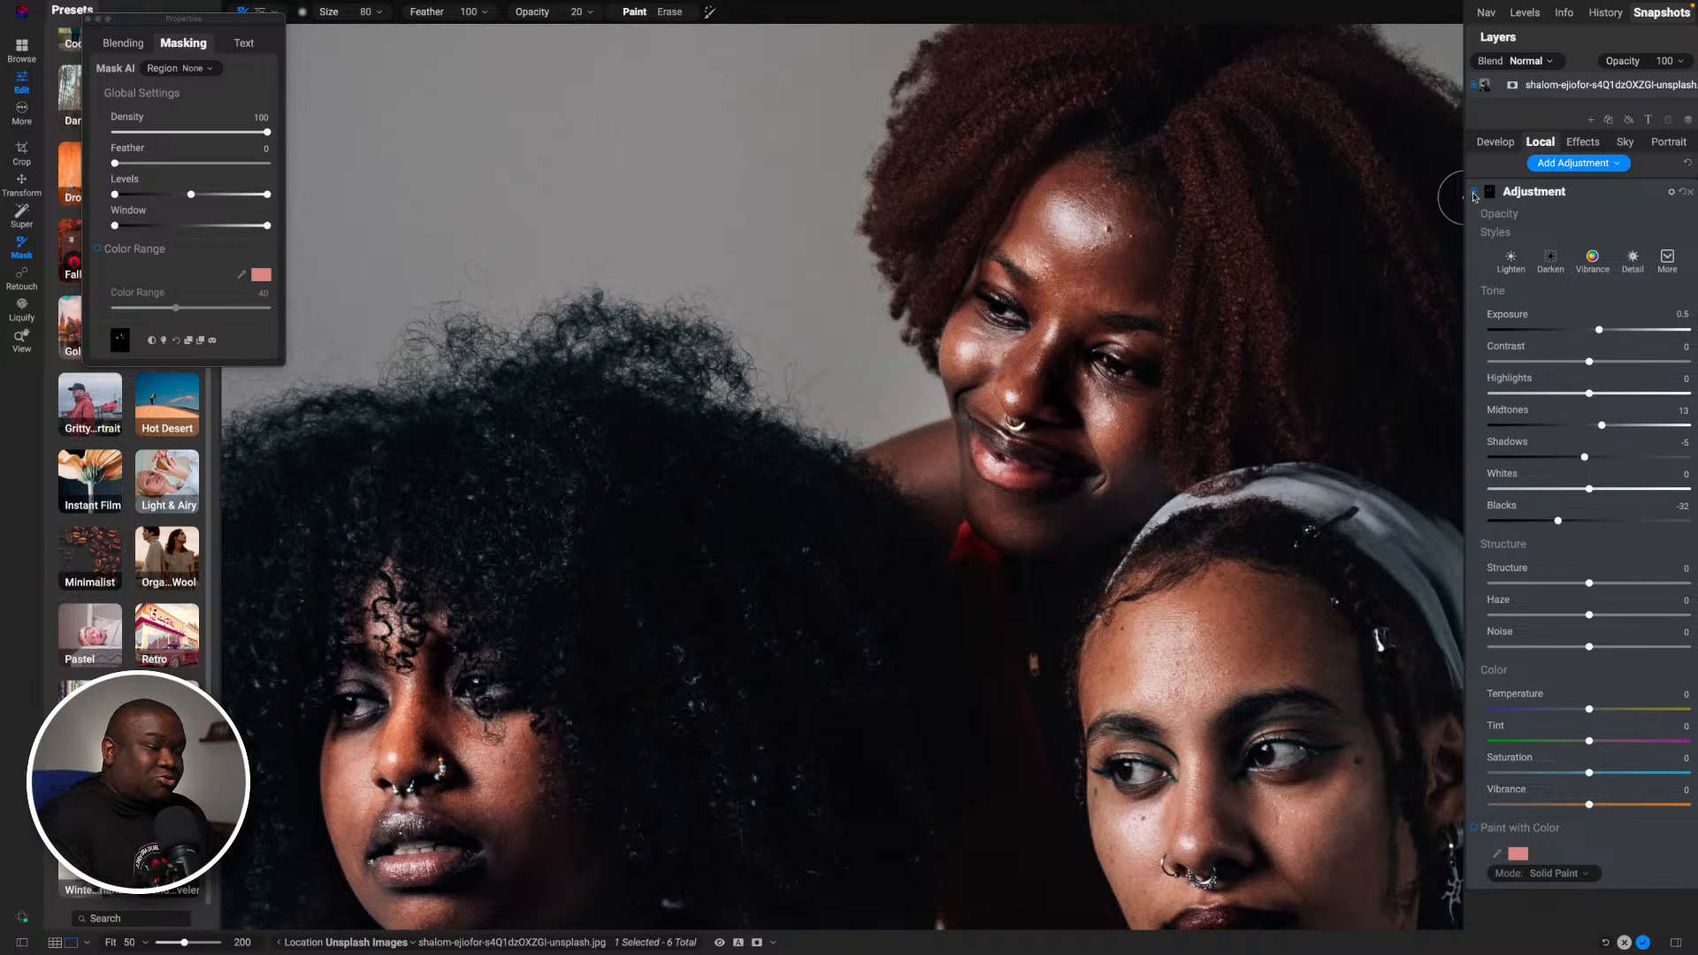
{"action": "left_click", "coordinate": [1474, 194]}
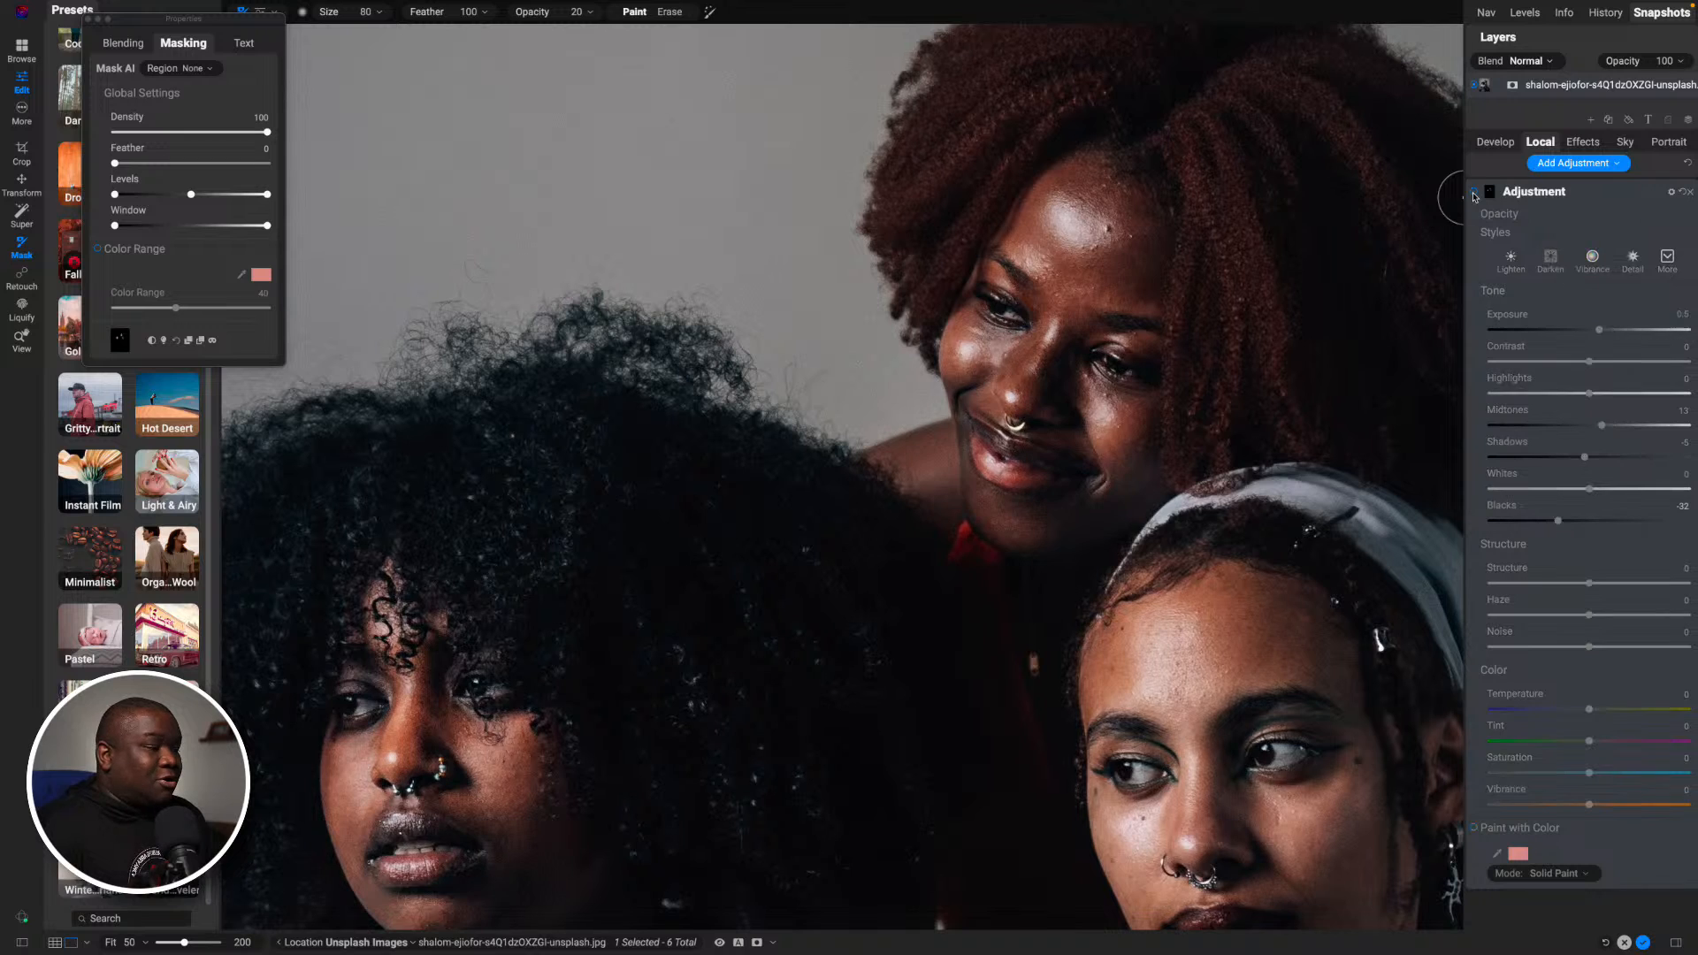
{"action": "left_click", "coordinate": [1474, 194]}
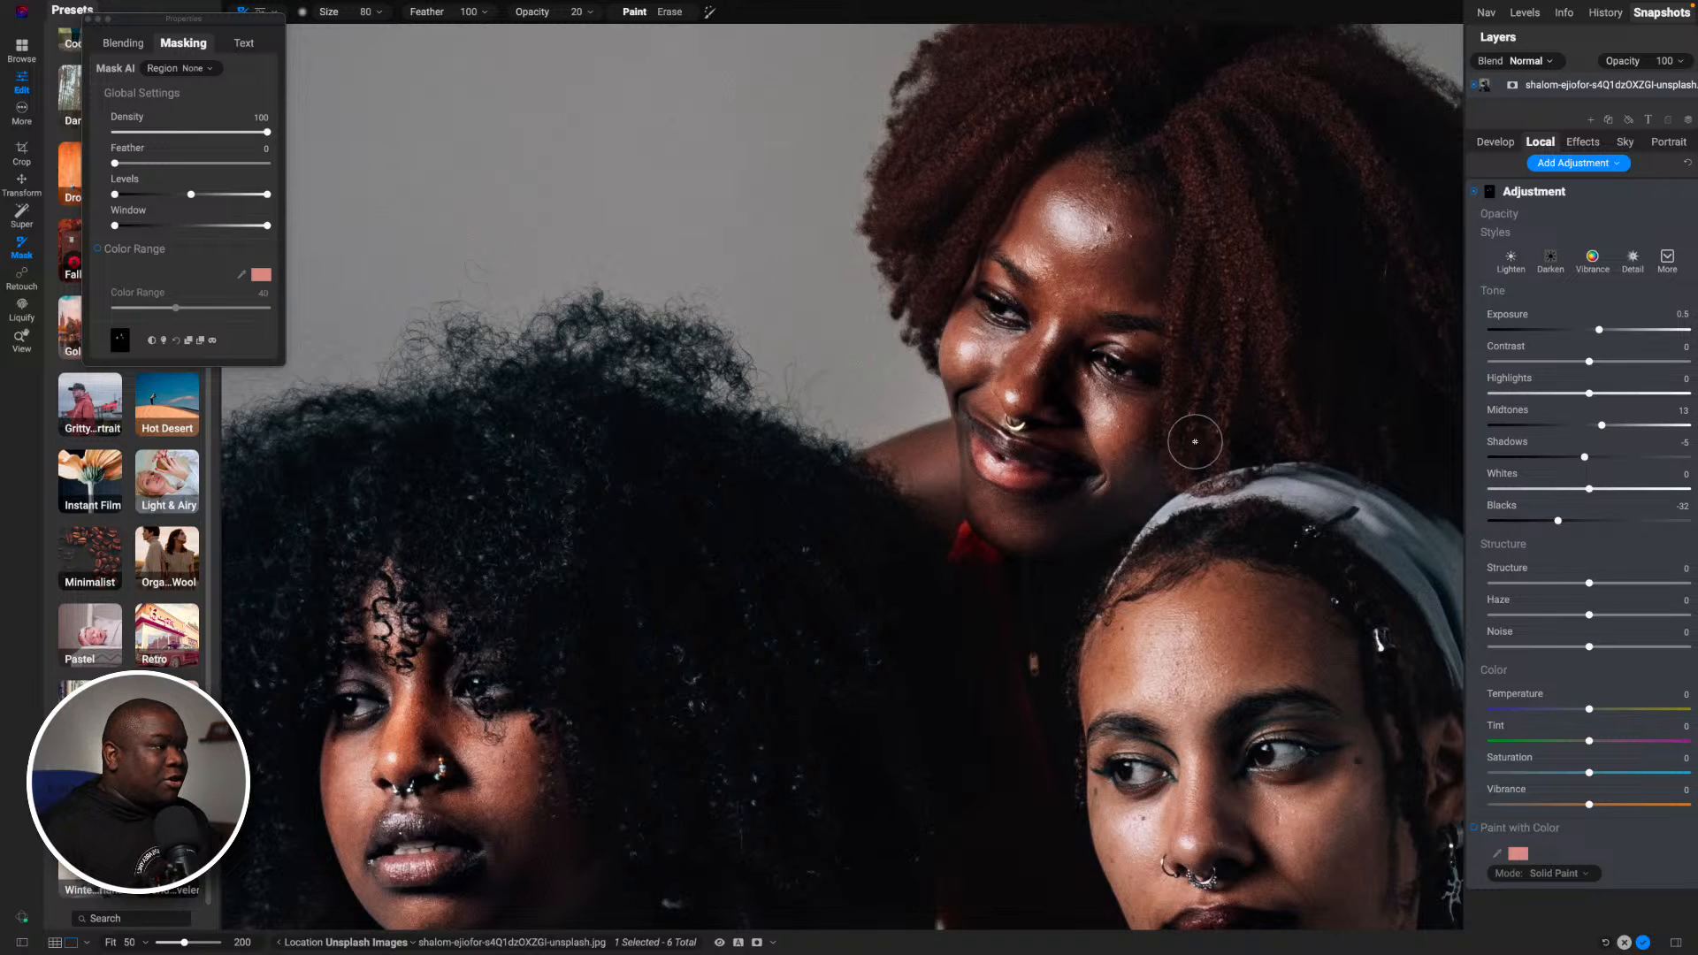
- Compare the two seated women's faces with the local adjustment off and on, and inspect its mask in grayscale
{"action": "scroll", "coordinate": [1090, 548], "scroll_direction": "down", "scroll_amount": 5}
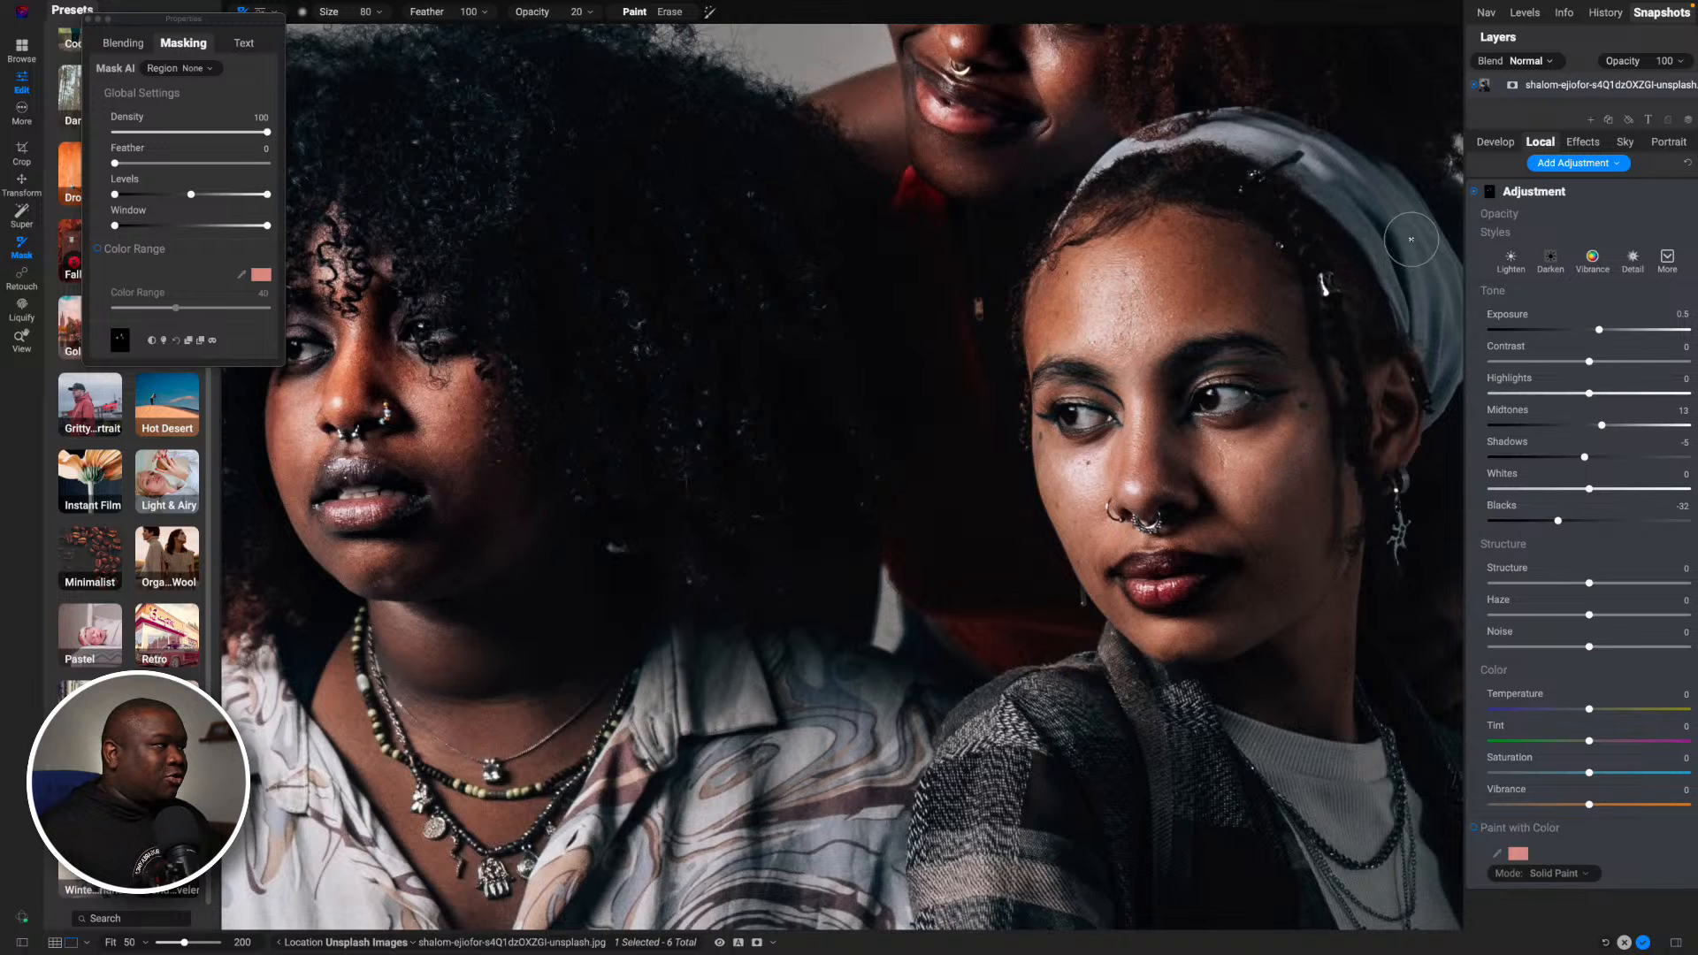
{"action": "left_click", "coordinate": [1472, 192]}
{"action": "left_click", "coordinate": [1472, 192]}
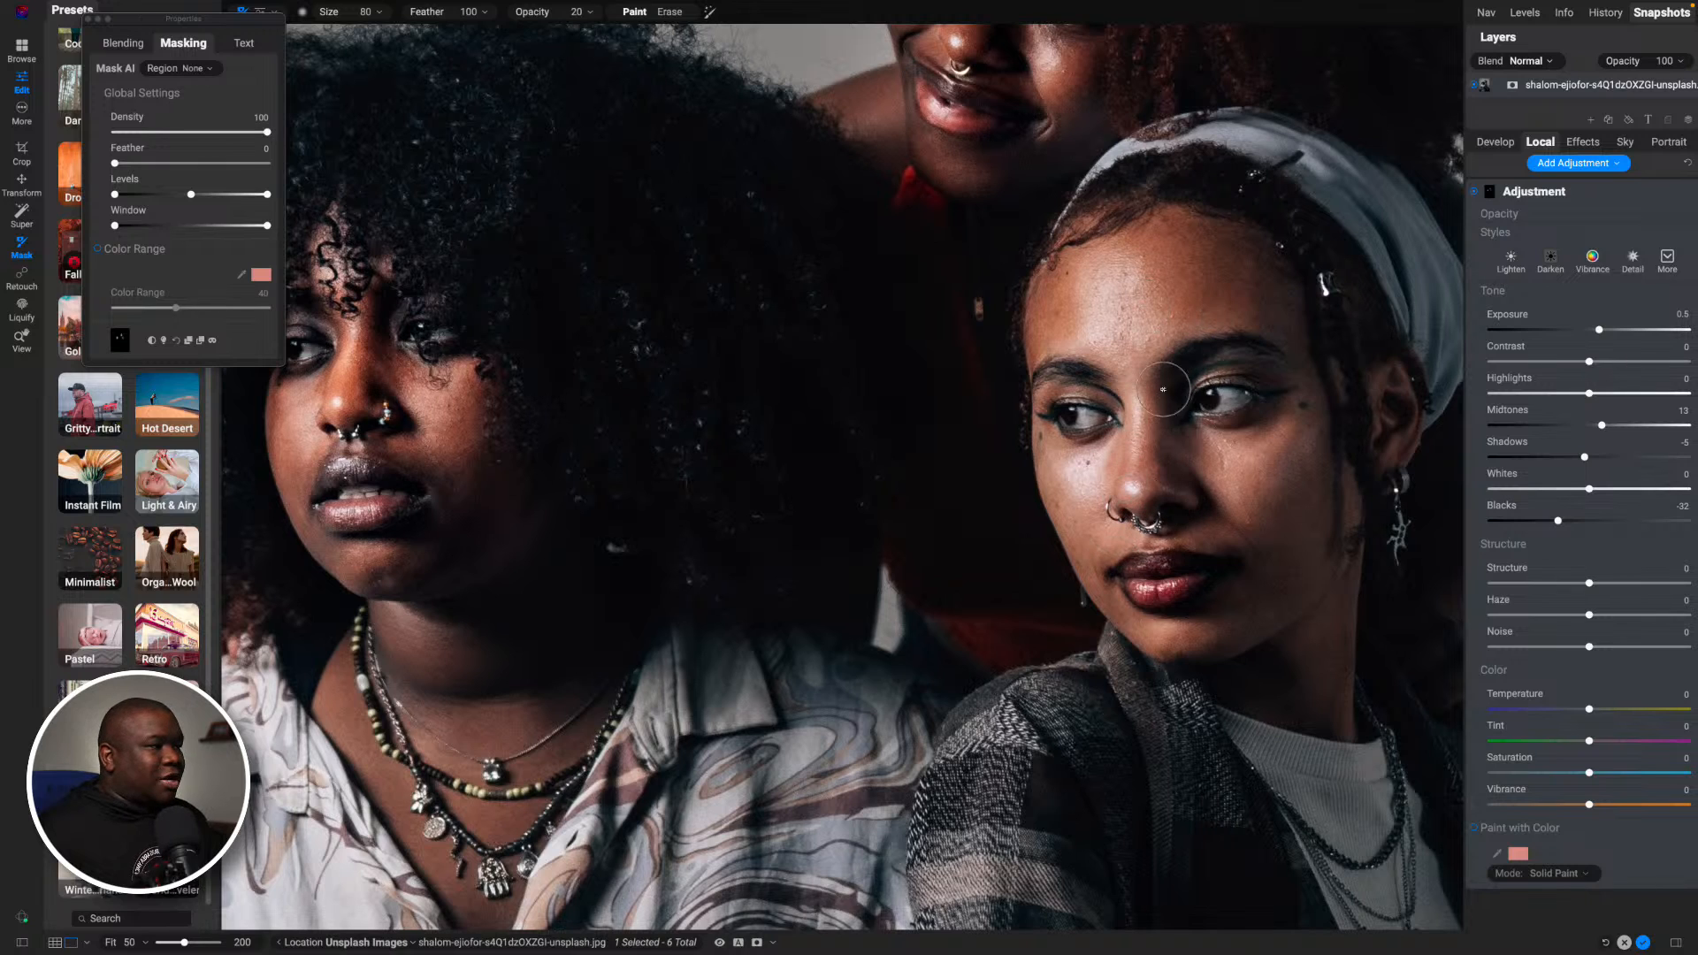
{"action": "key", "text": "o"}
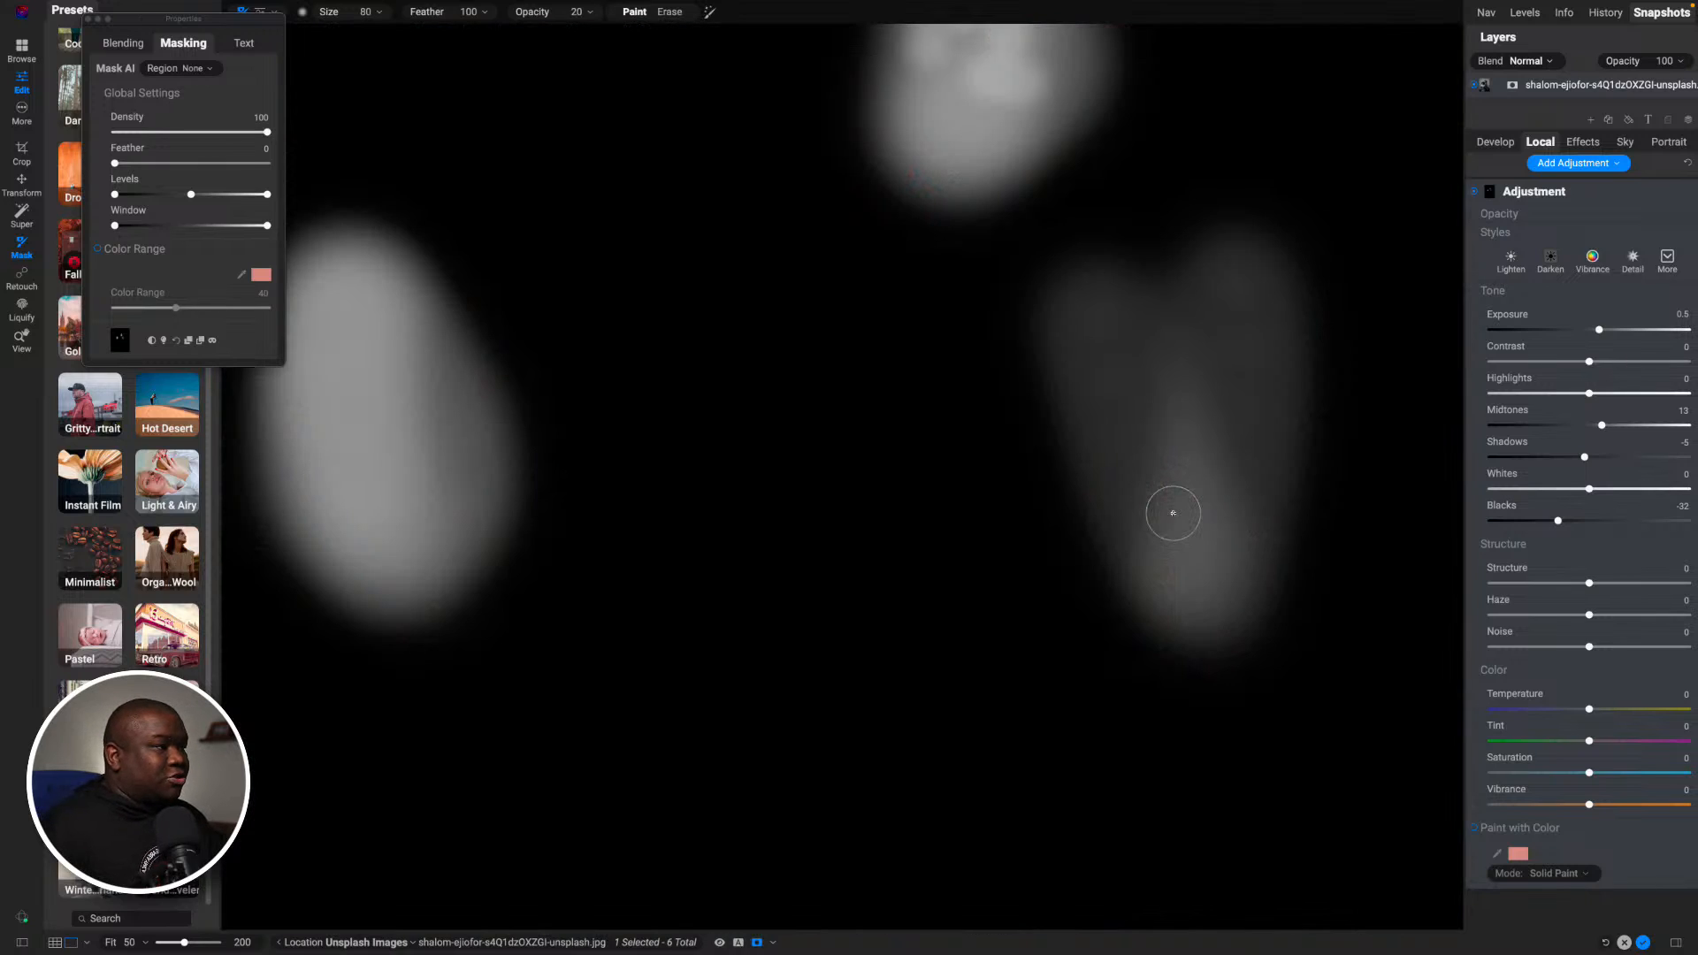
{"action": "mouse_move", "coordinate": [902, 470]}
{"action": "left_mouse_down"}
{"action": "mouse_move", "coordinate": [872, 637]}
{"action": "mouse_move", "coordinate": [913, 669]}
{"action": "left_mouse_up"}
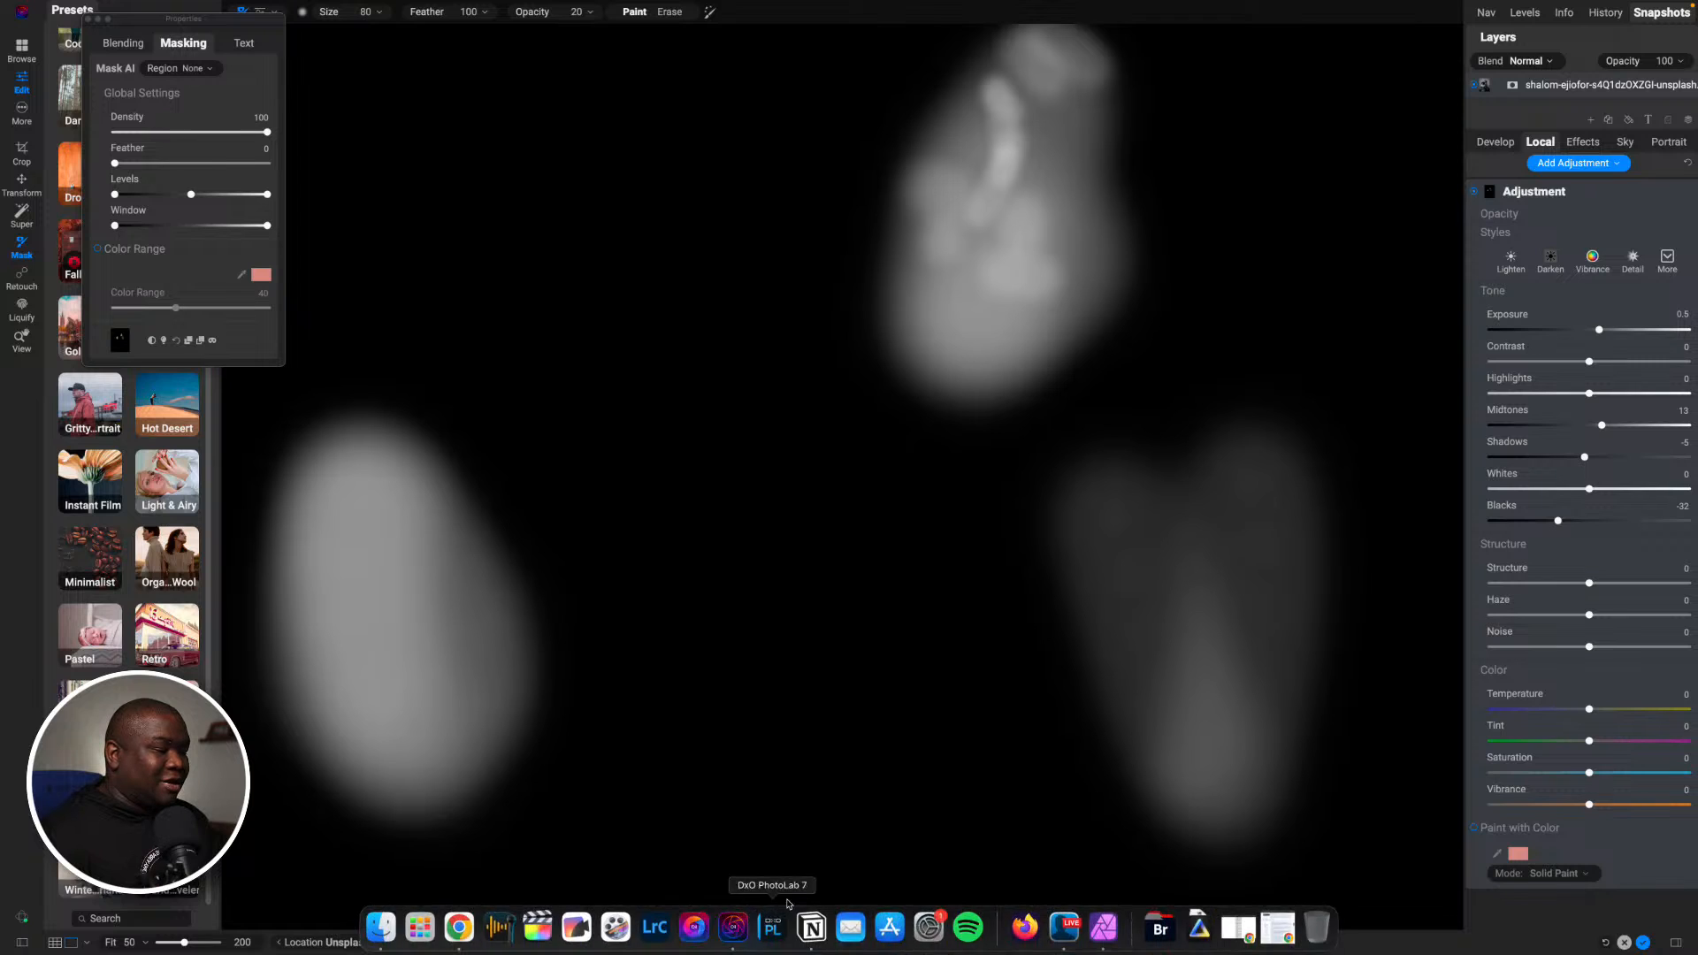
- View the adjustment mask as Red Overlay, return the view mode to Grayscale, and hide the mask
{"action": "left_click", "coordinate": [773, 941]}
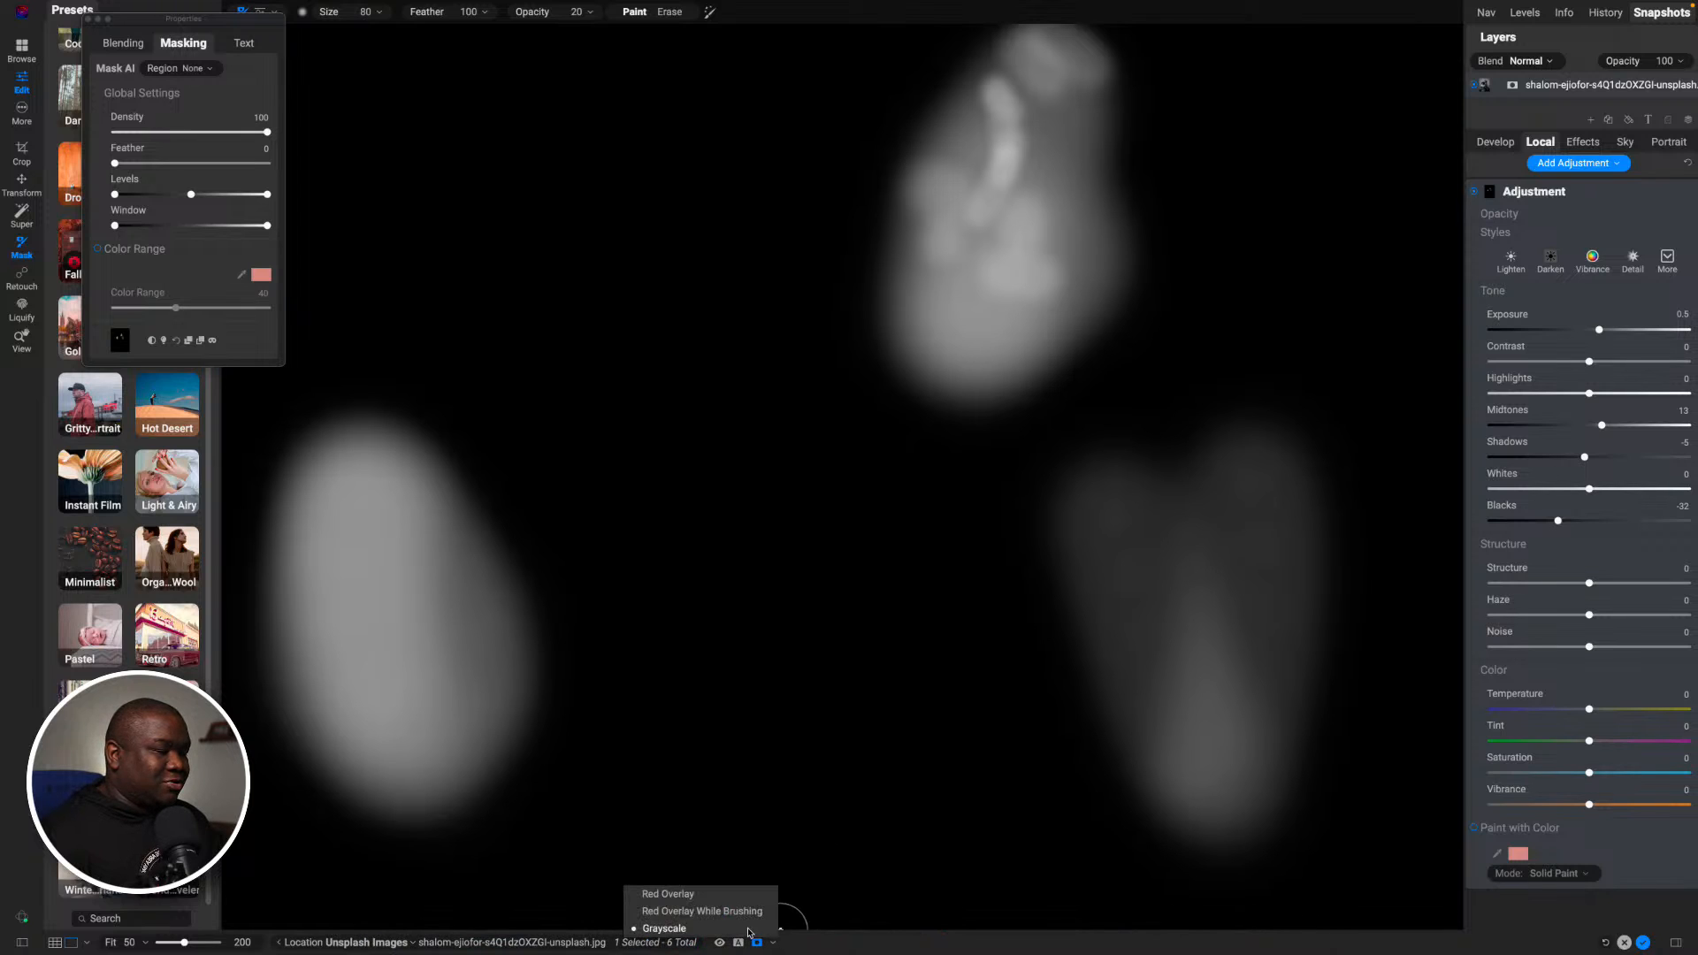
{"action": "left_click", "coordinate": [681, 895]}
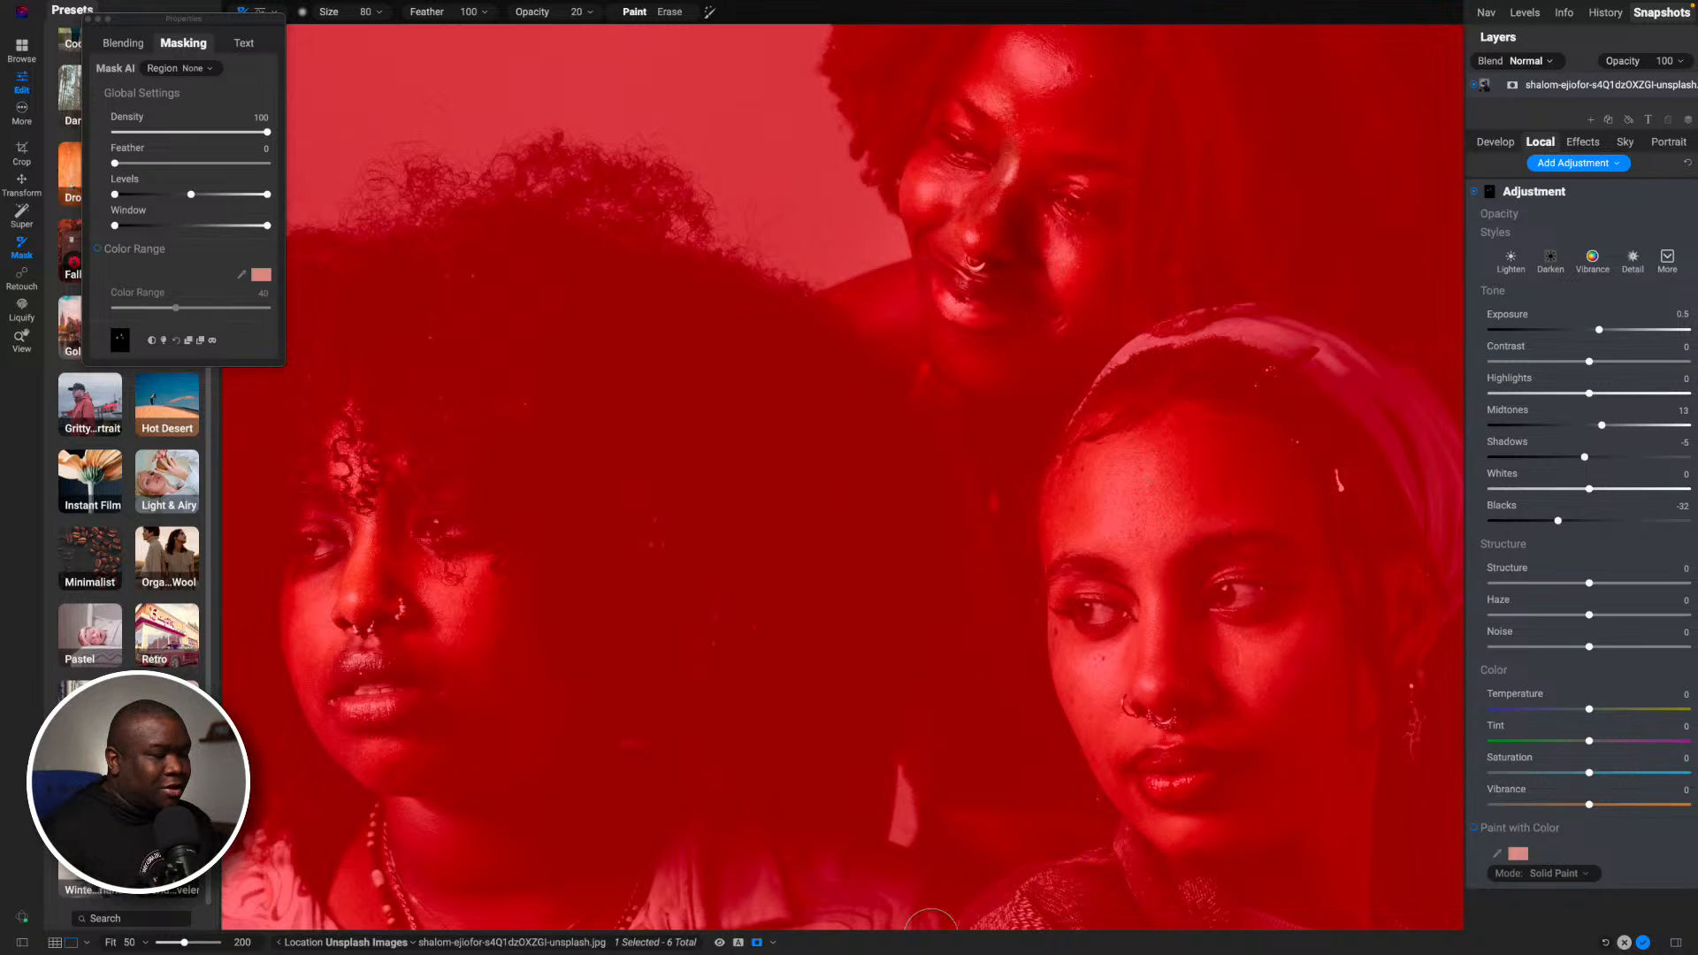
{"action": "left_click", "coordinate": [775, 943]}
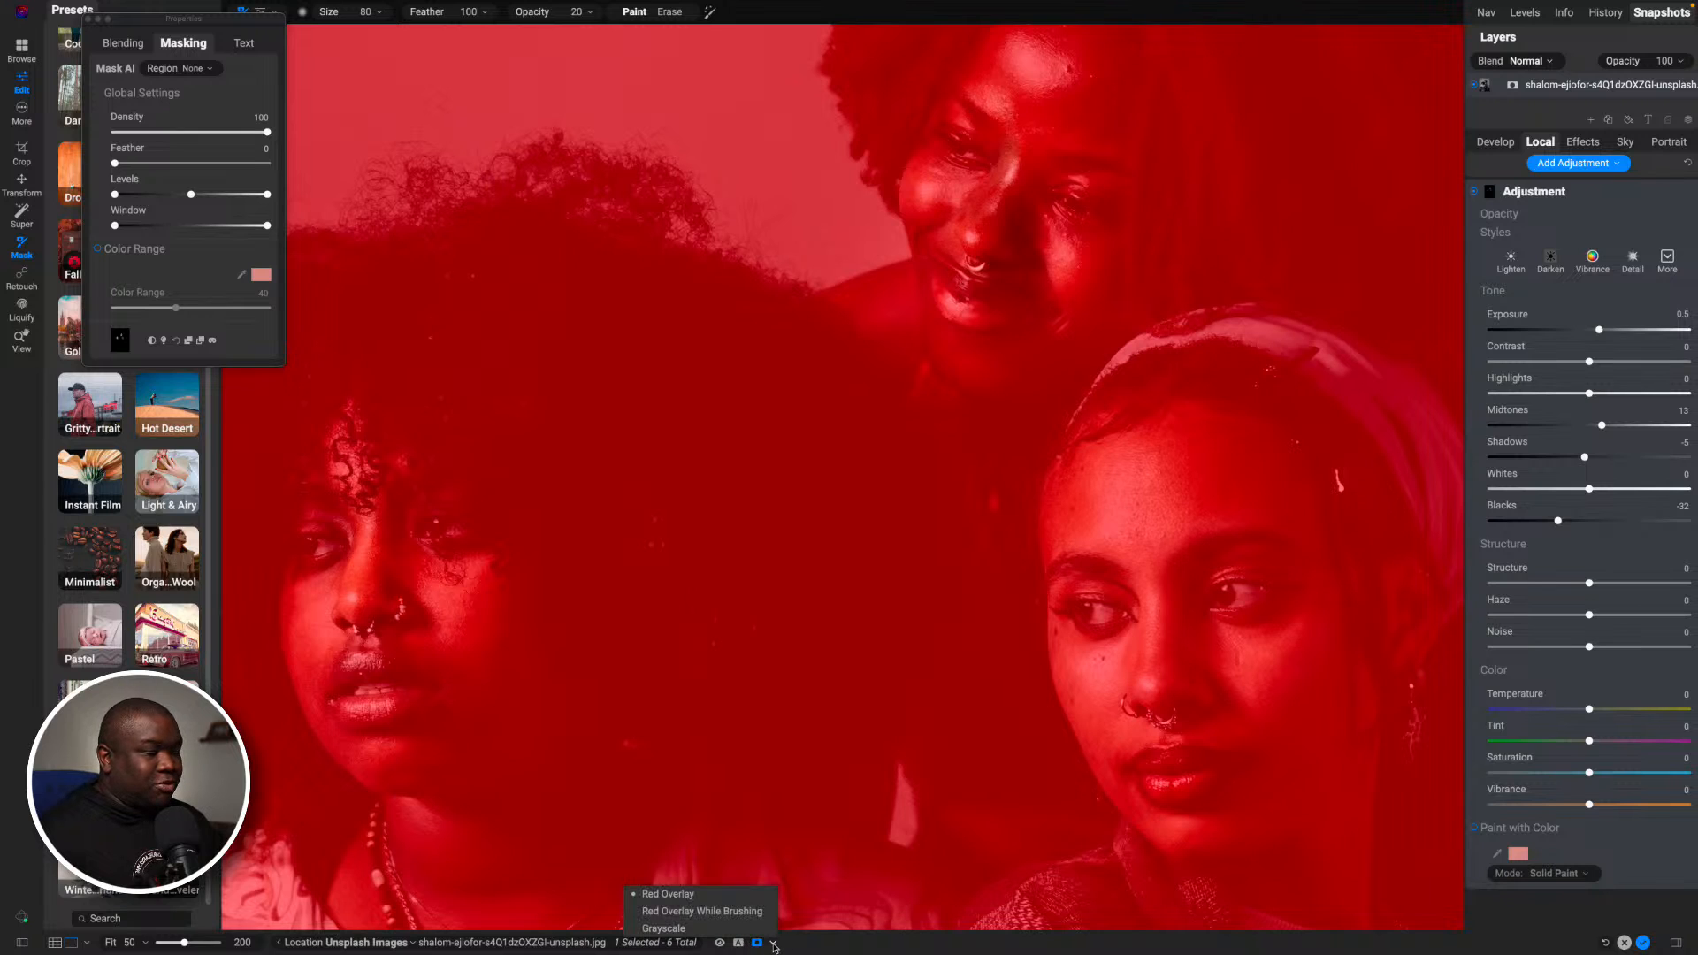
{"action": "left_click", "coordinate": [706, 930]}
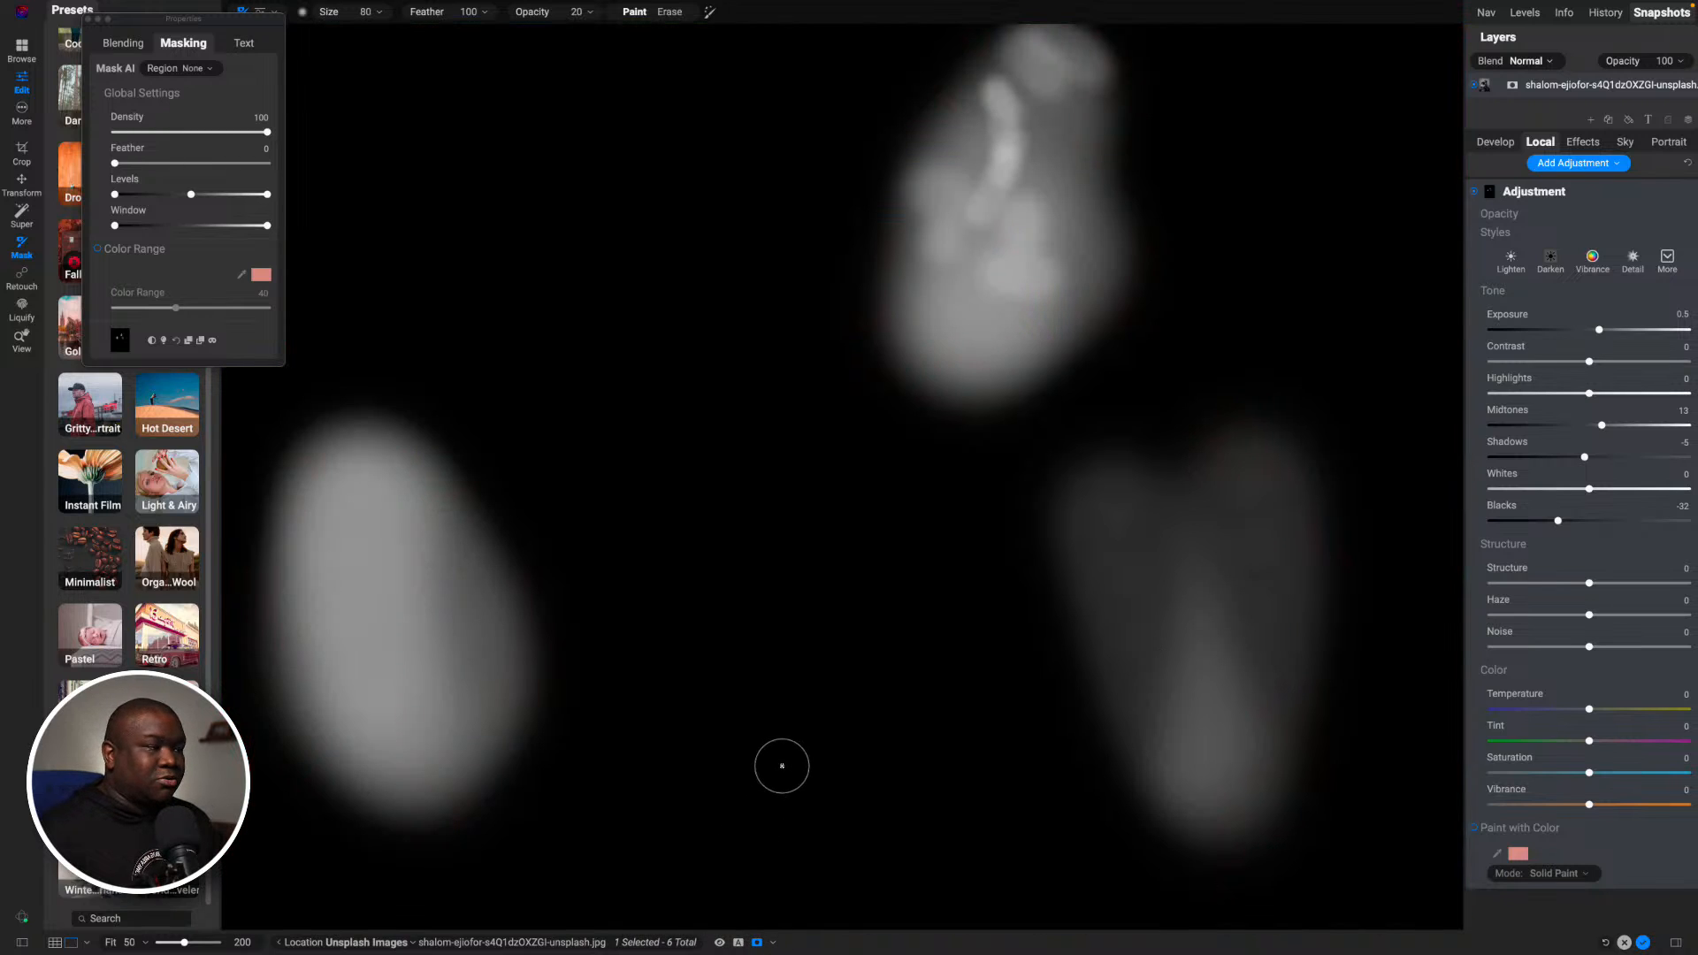
{"action": "key", "text": "o"}
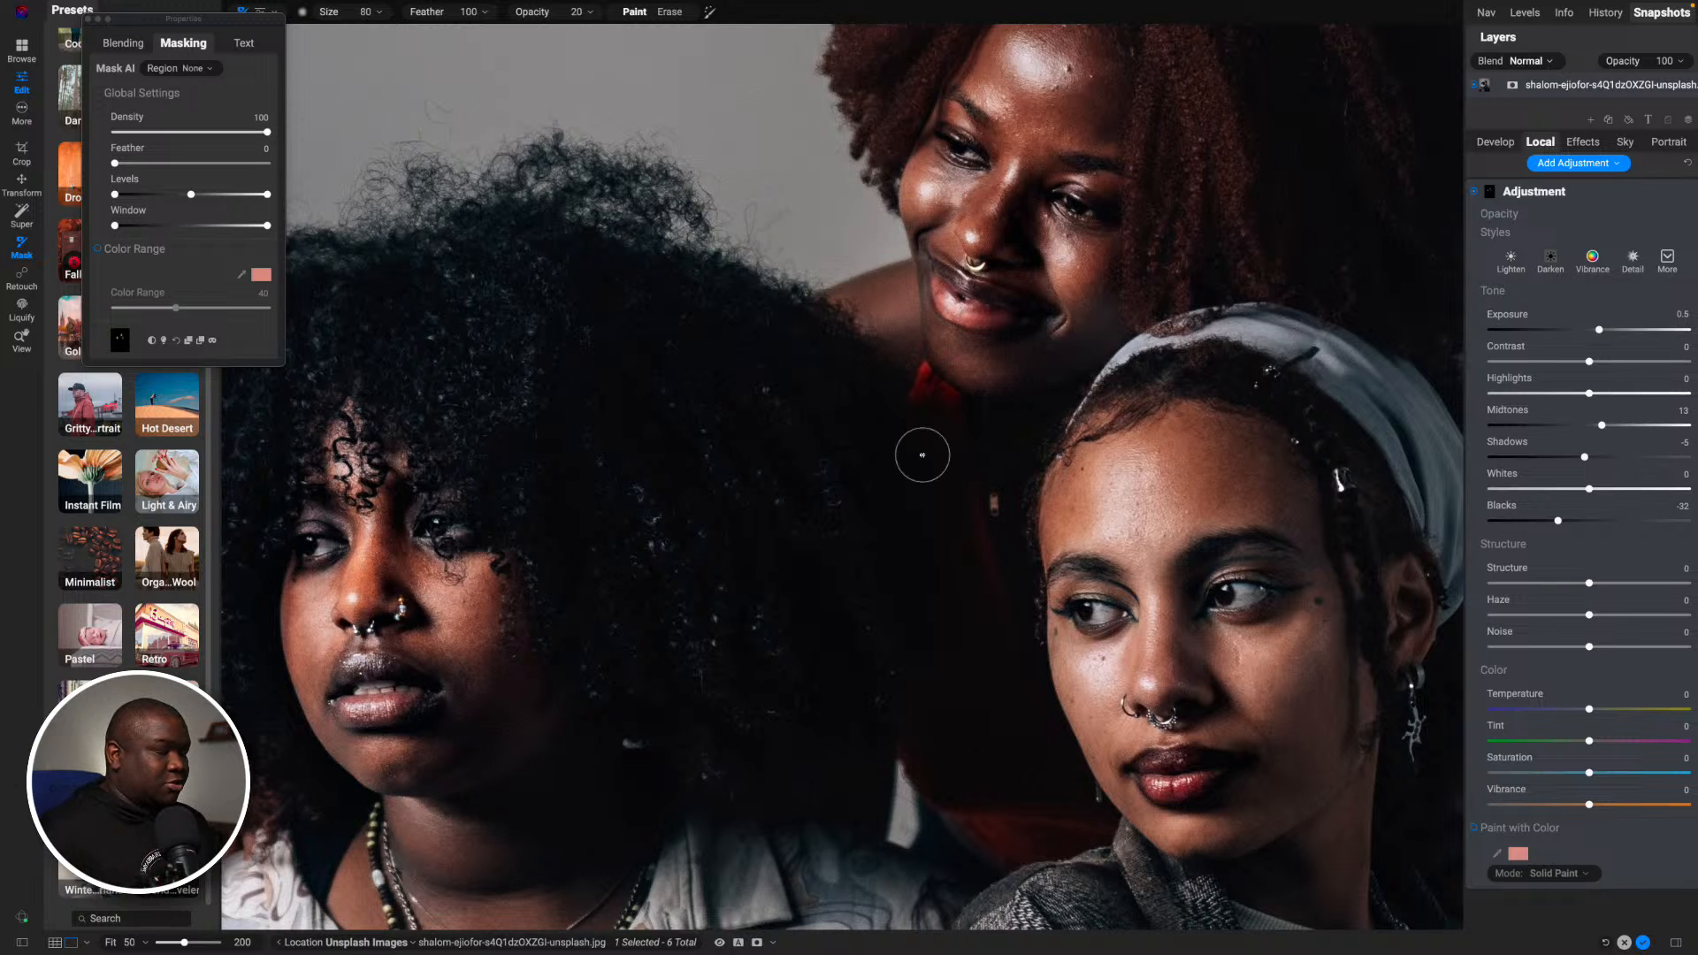
- Compare all three women together with the local adjustment off and on, leaving it enabled
{"action": "key", "text": "super+minus"}
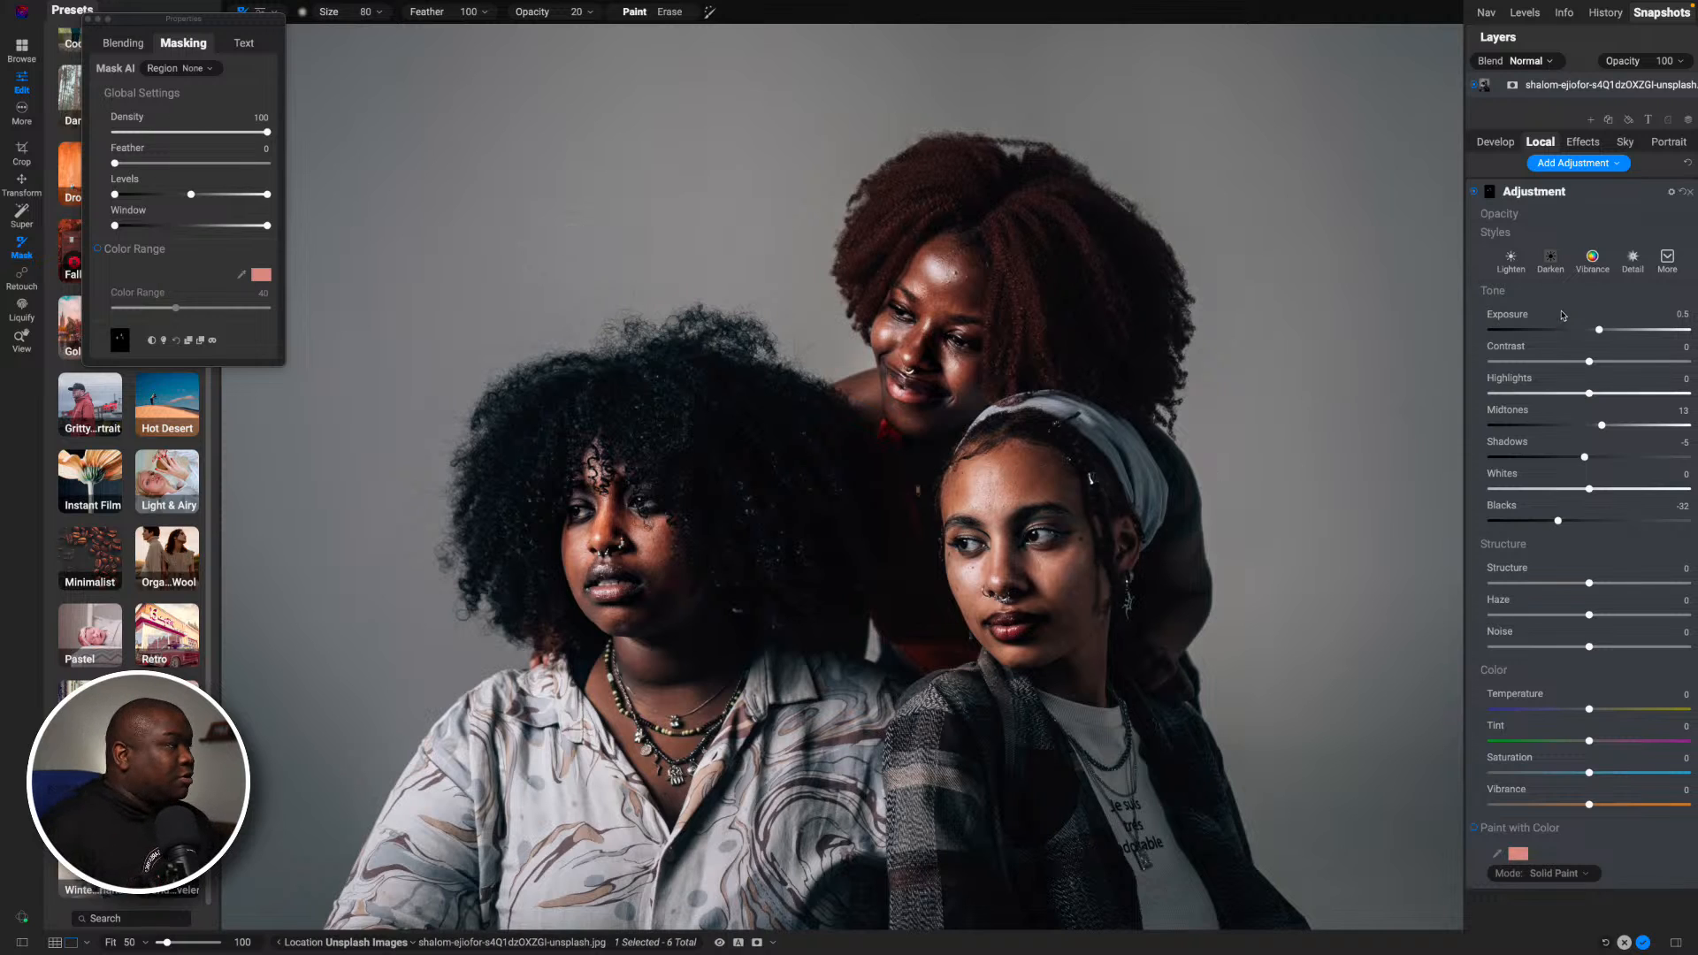
{"action": "left_click", "coordinate": [1474, 193]}
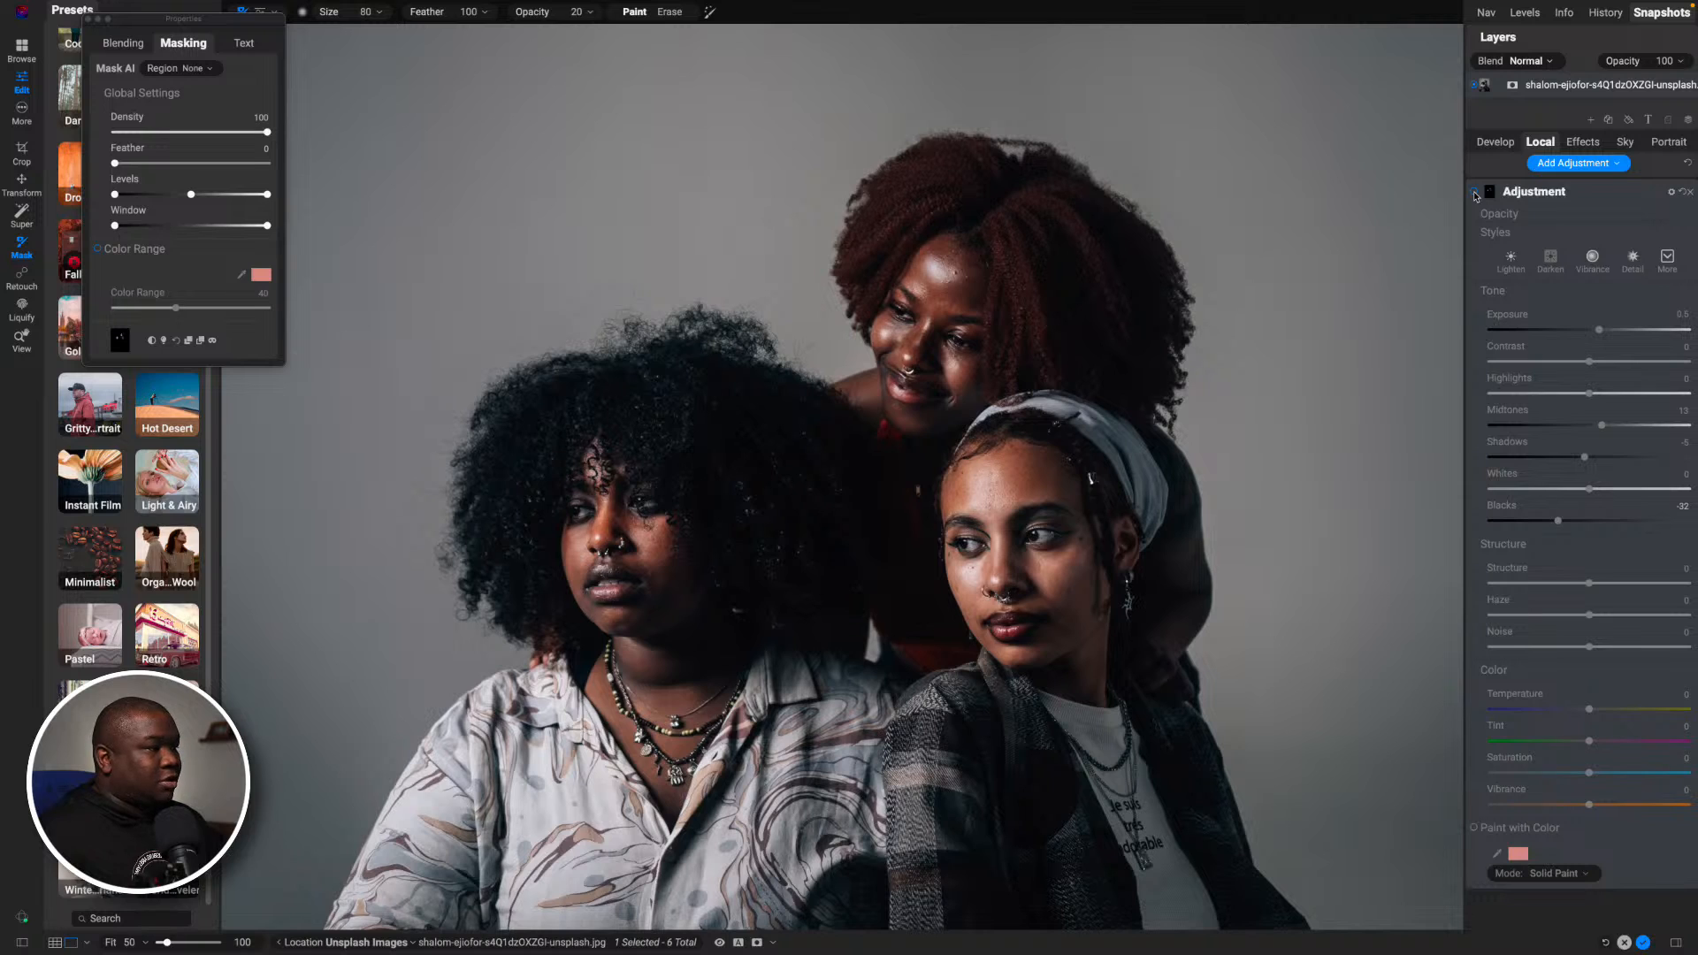
{"action": "left_click", "coordinate": [1474, 193]}
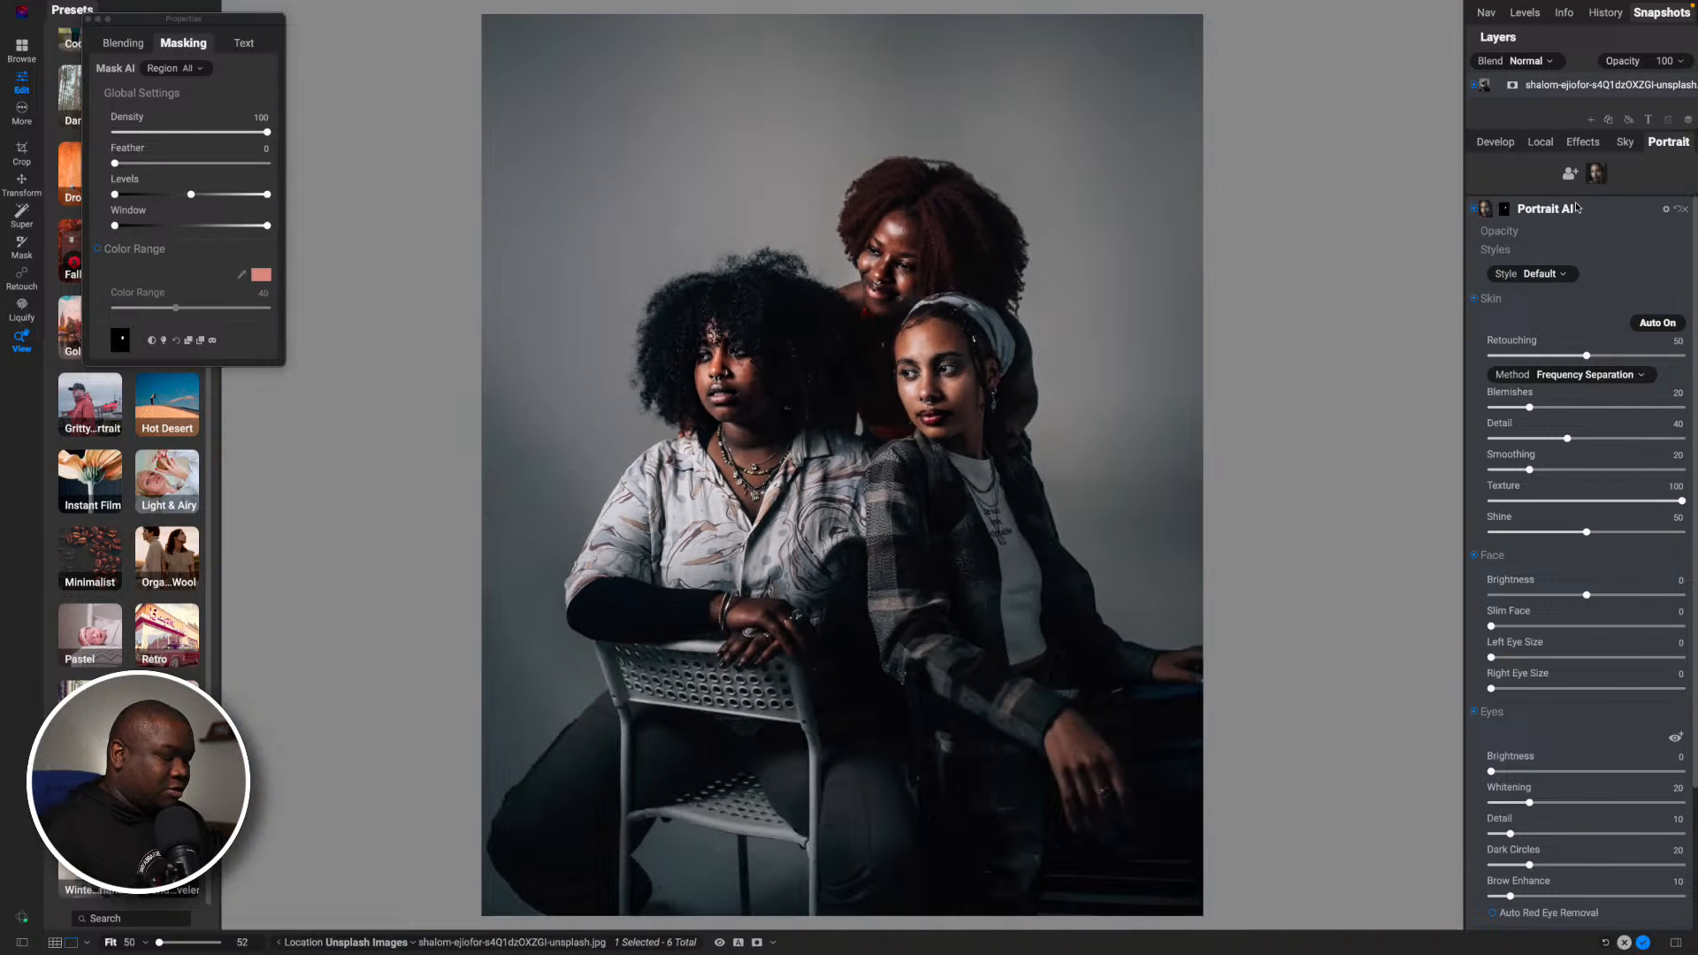
- Check the Portrait AI mask on the face of the woman with the headscarf and remove that Portrait AI filter
{"action": "key", "text": "o"}
{"action": "key", "text": "o"}
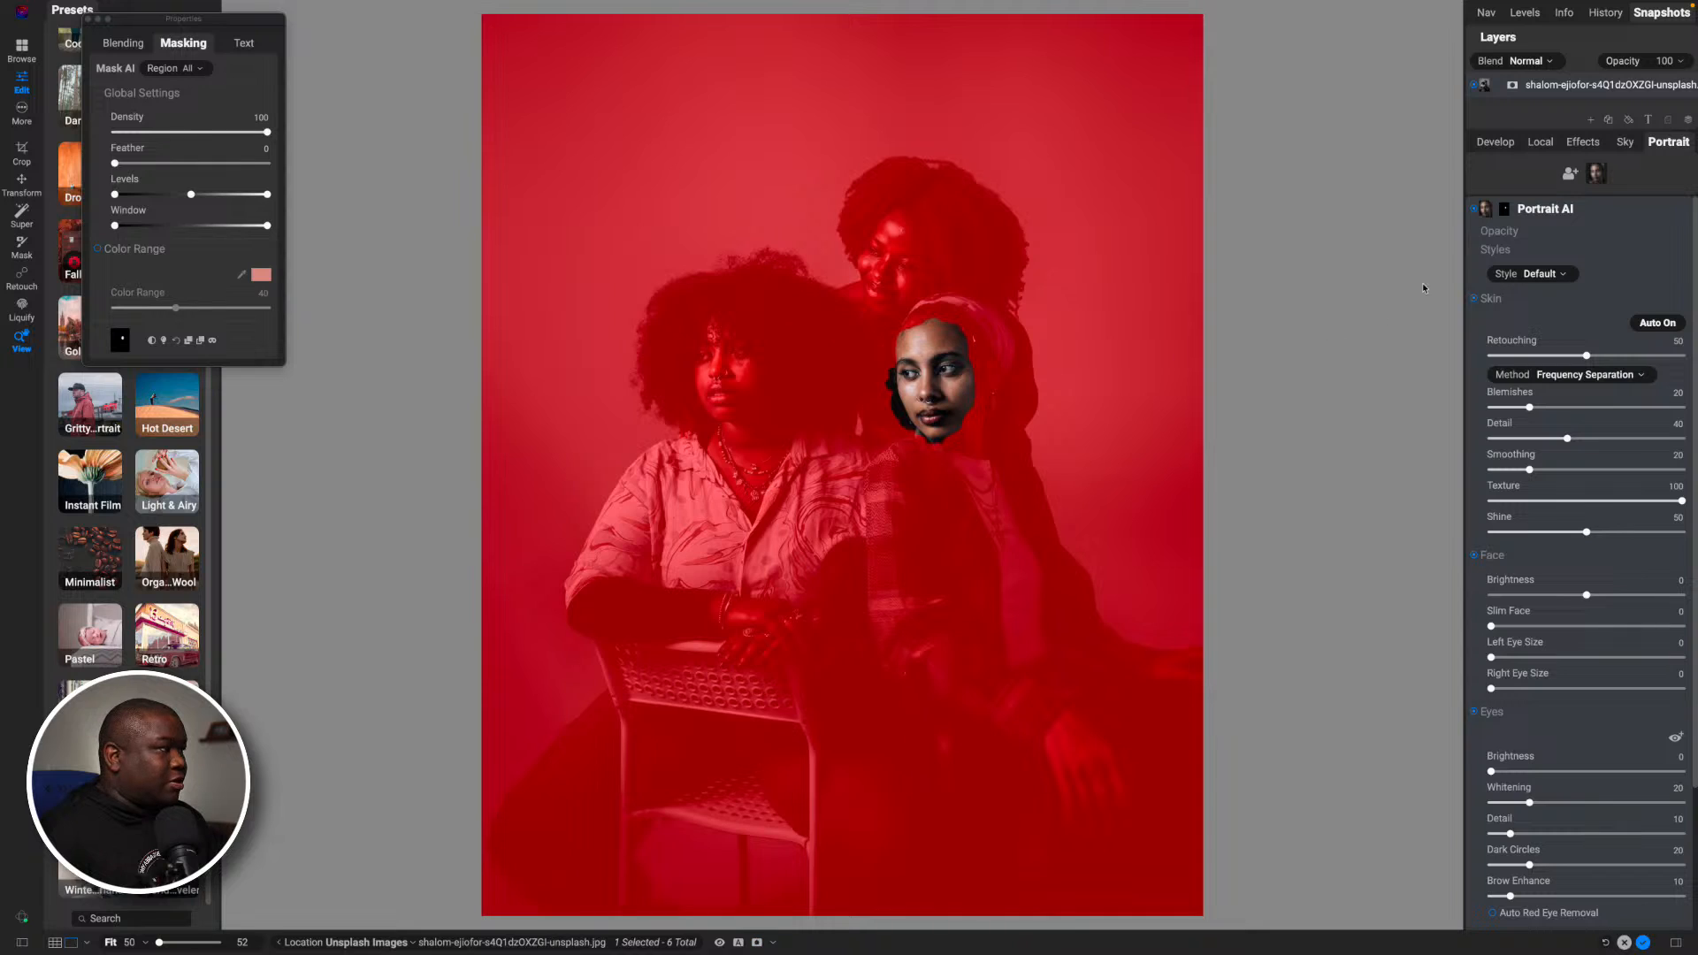
{"action": "left_click", "coordinate": [1556, 212]}
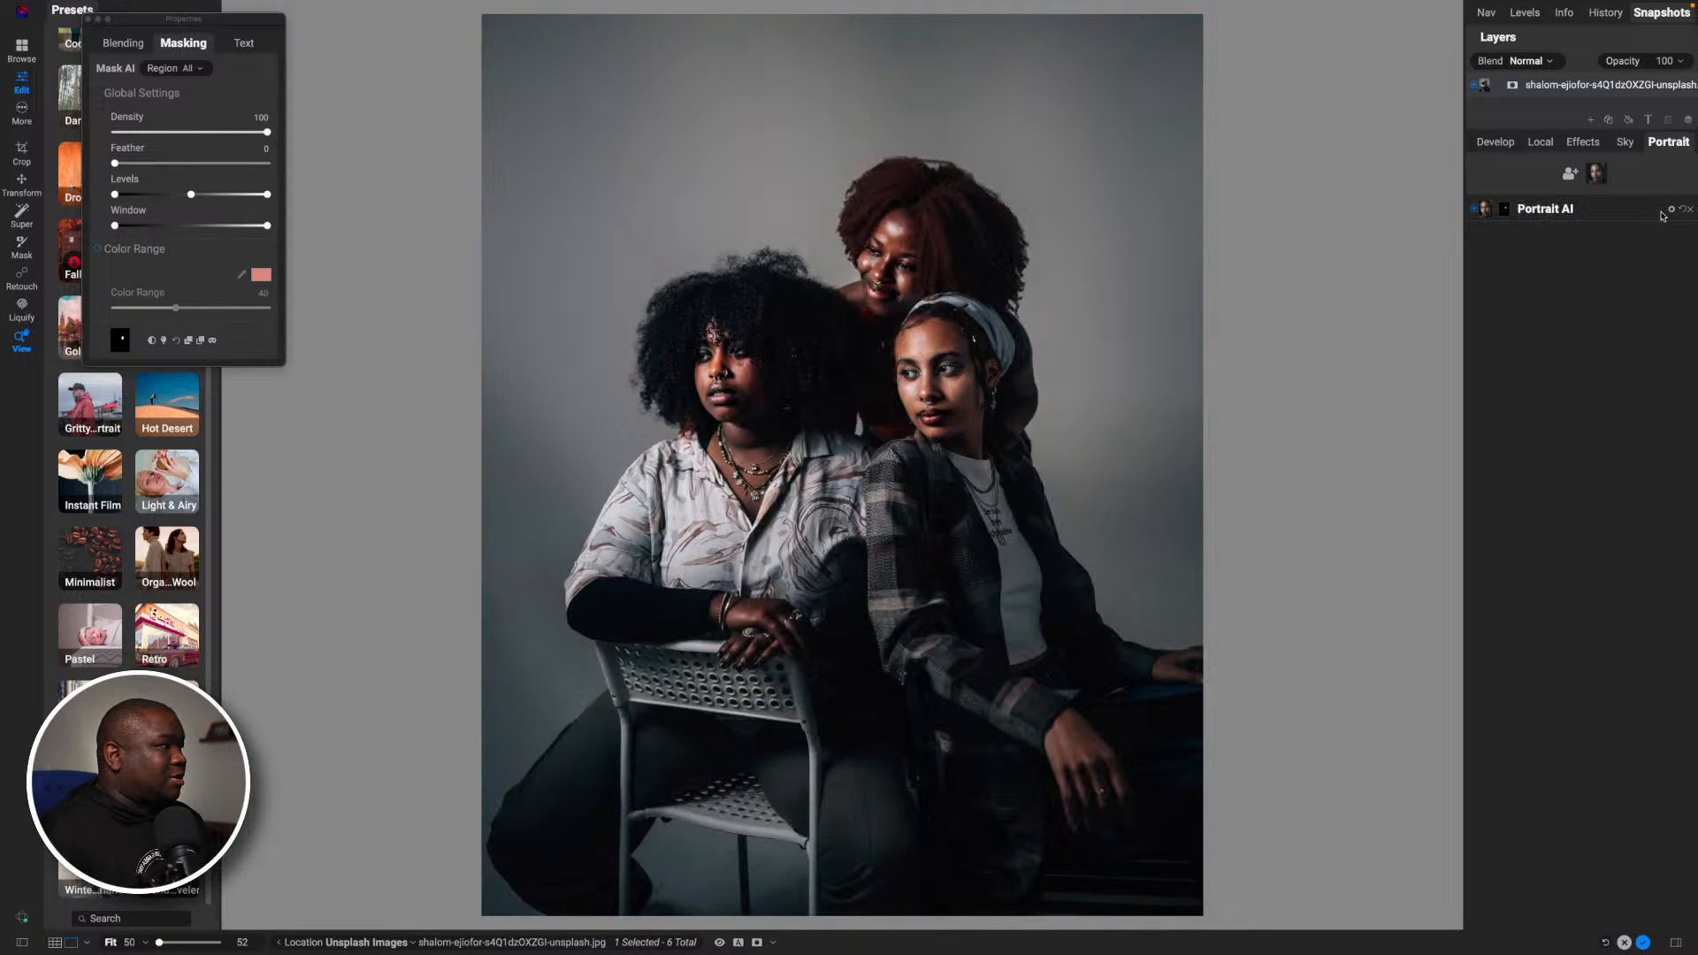
{"action": "left_click", "coordinate": [1690, 211]}
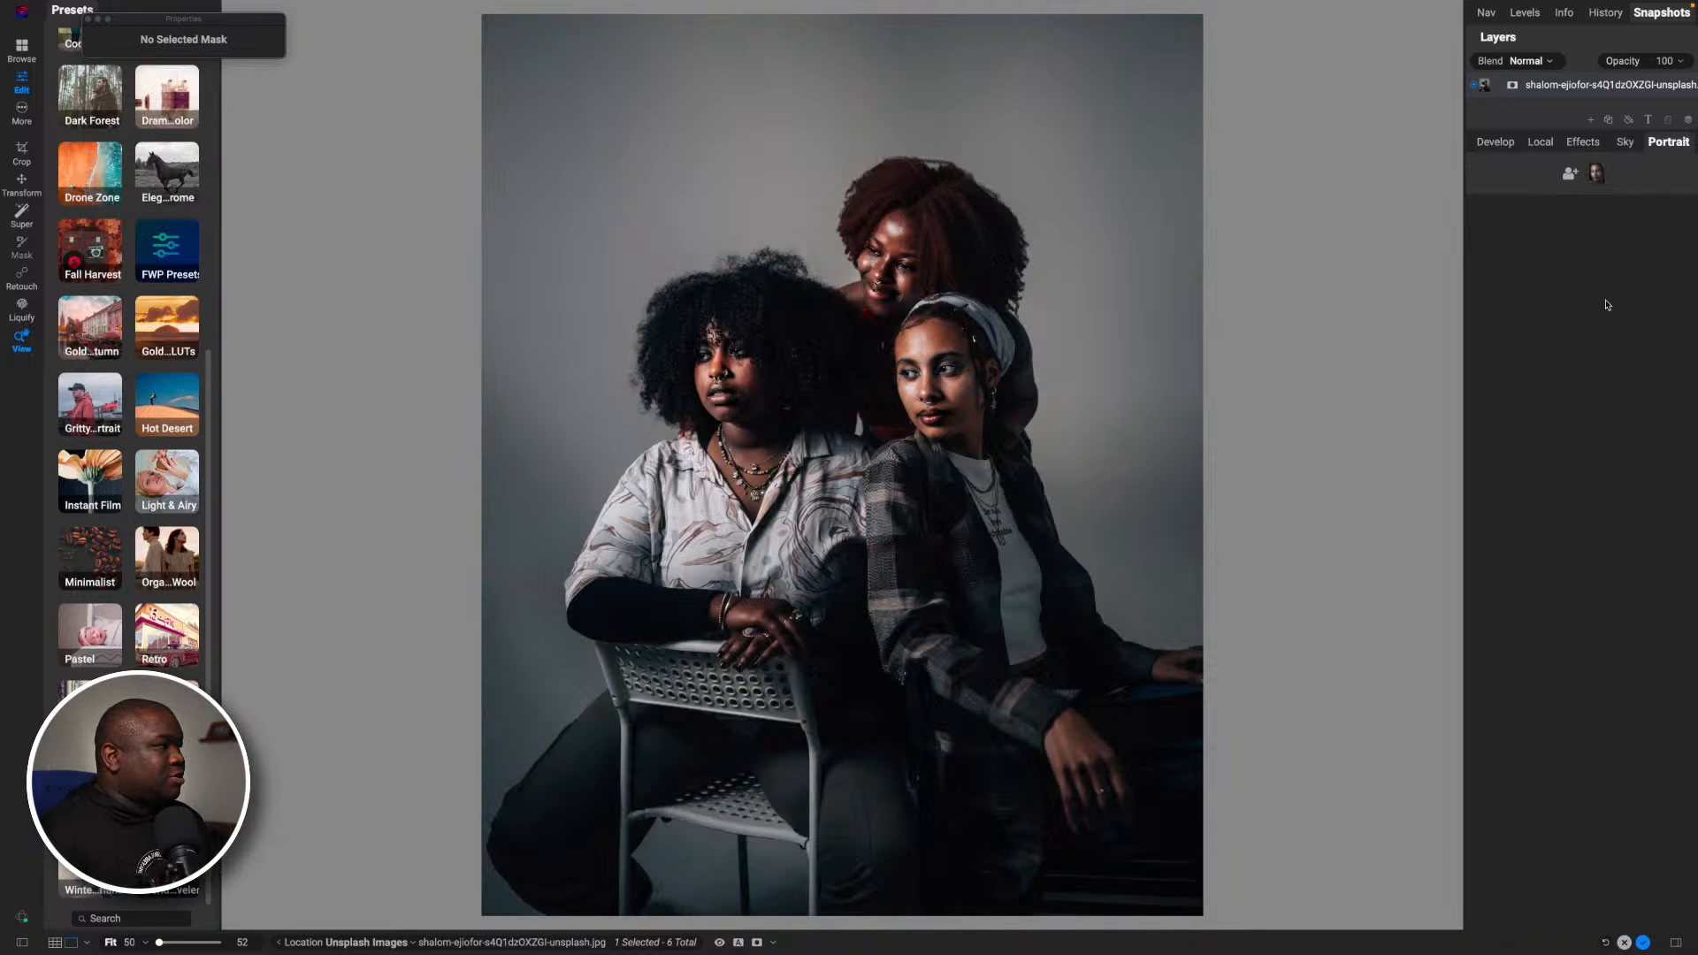
- Add a face manually in Portrait AI, fitting the face box tightly around the rear woman's face
{"action": "left_click", "coordinate": [1571, 174]}
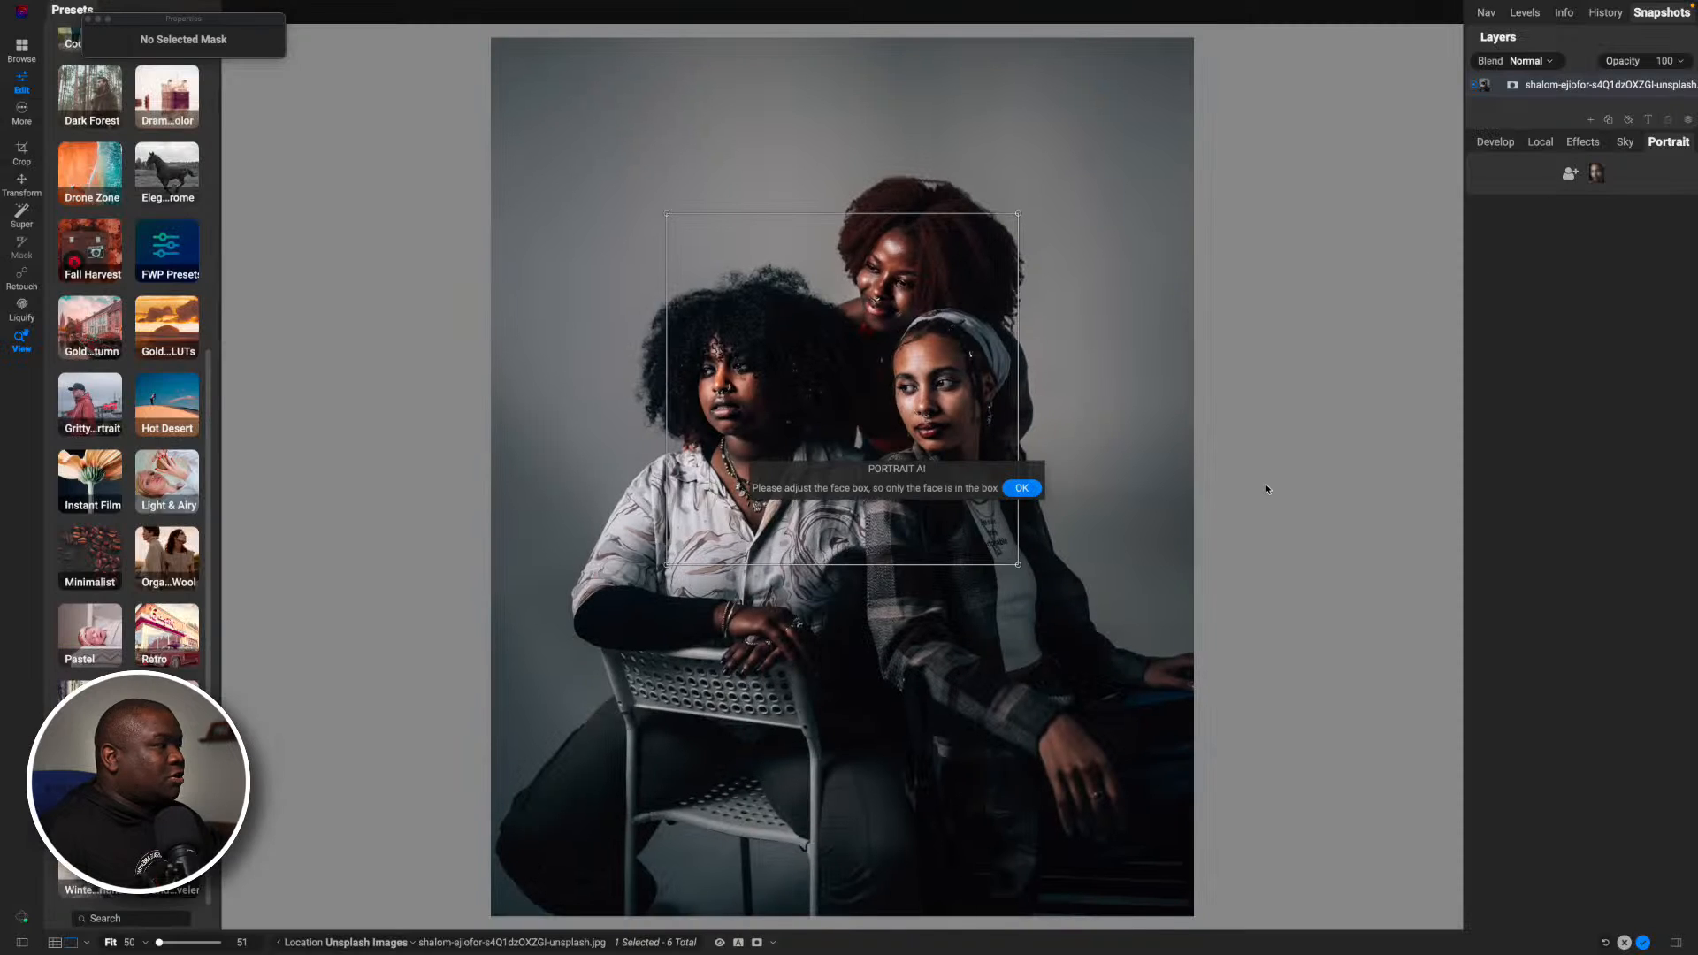
{"action": "left_click_drag", "start_coordinate": [873, 388], "coordinate": [935, 264]}
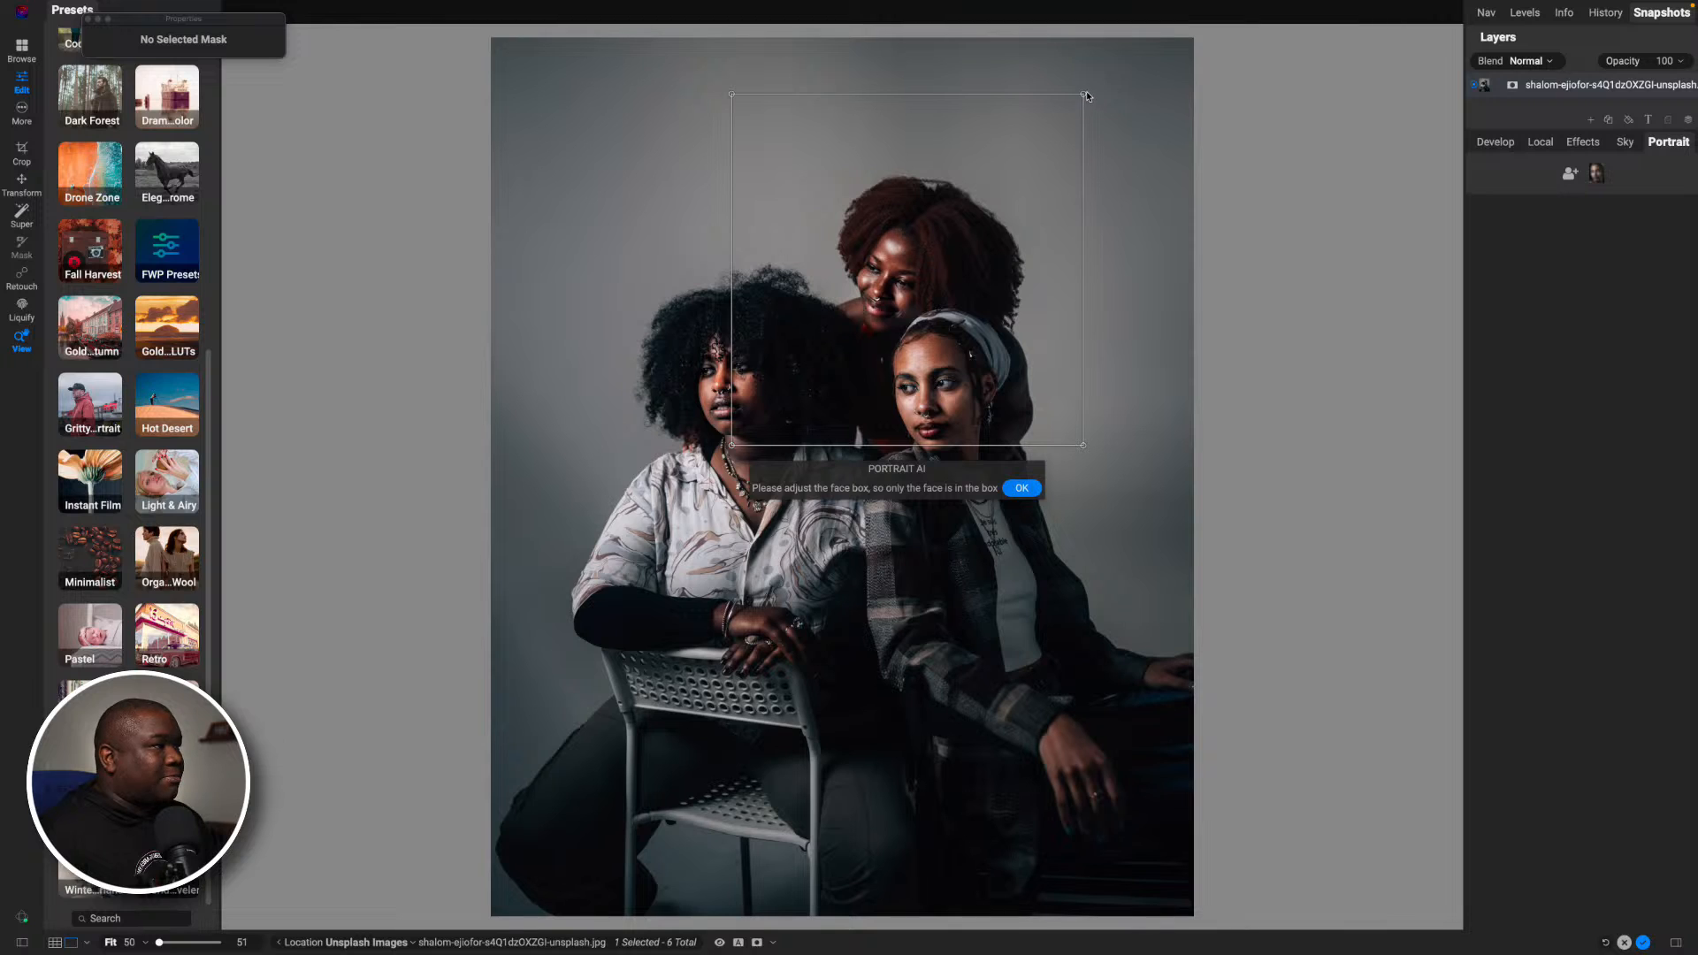
{"action": "left_click_drag", "start_coordinate": [1082, 95], "coordinate": [838, 318]}
{"action": "left_click_drag", "start_coordinate": [779, 413], "coordinate": [900, 309]}
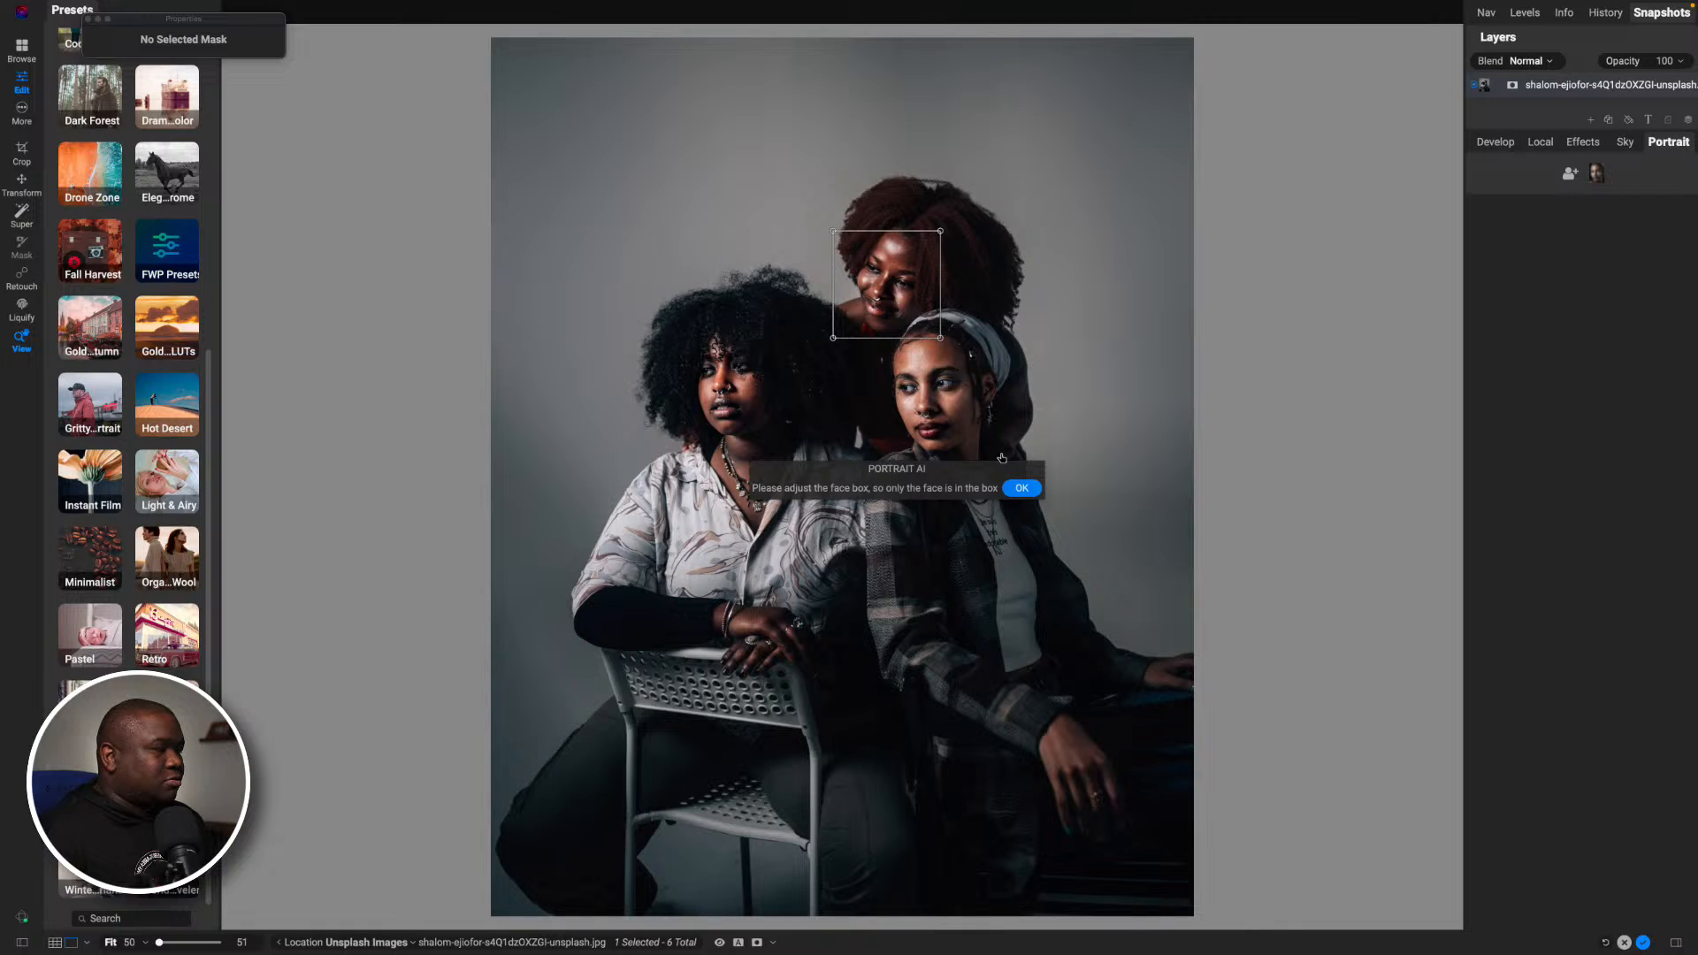
{"action": "left_click", "coordinate": [1021, 489]}
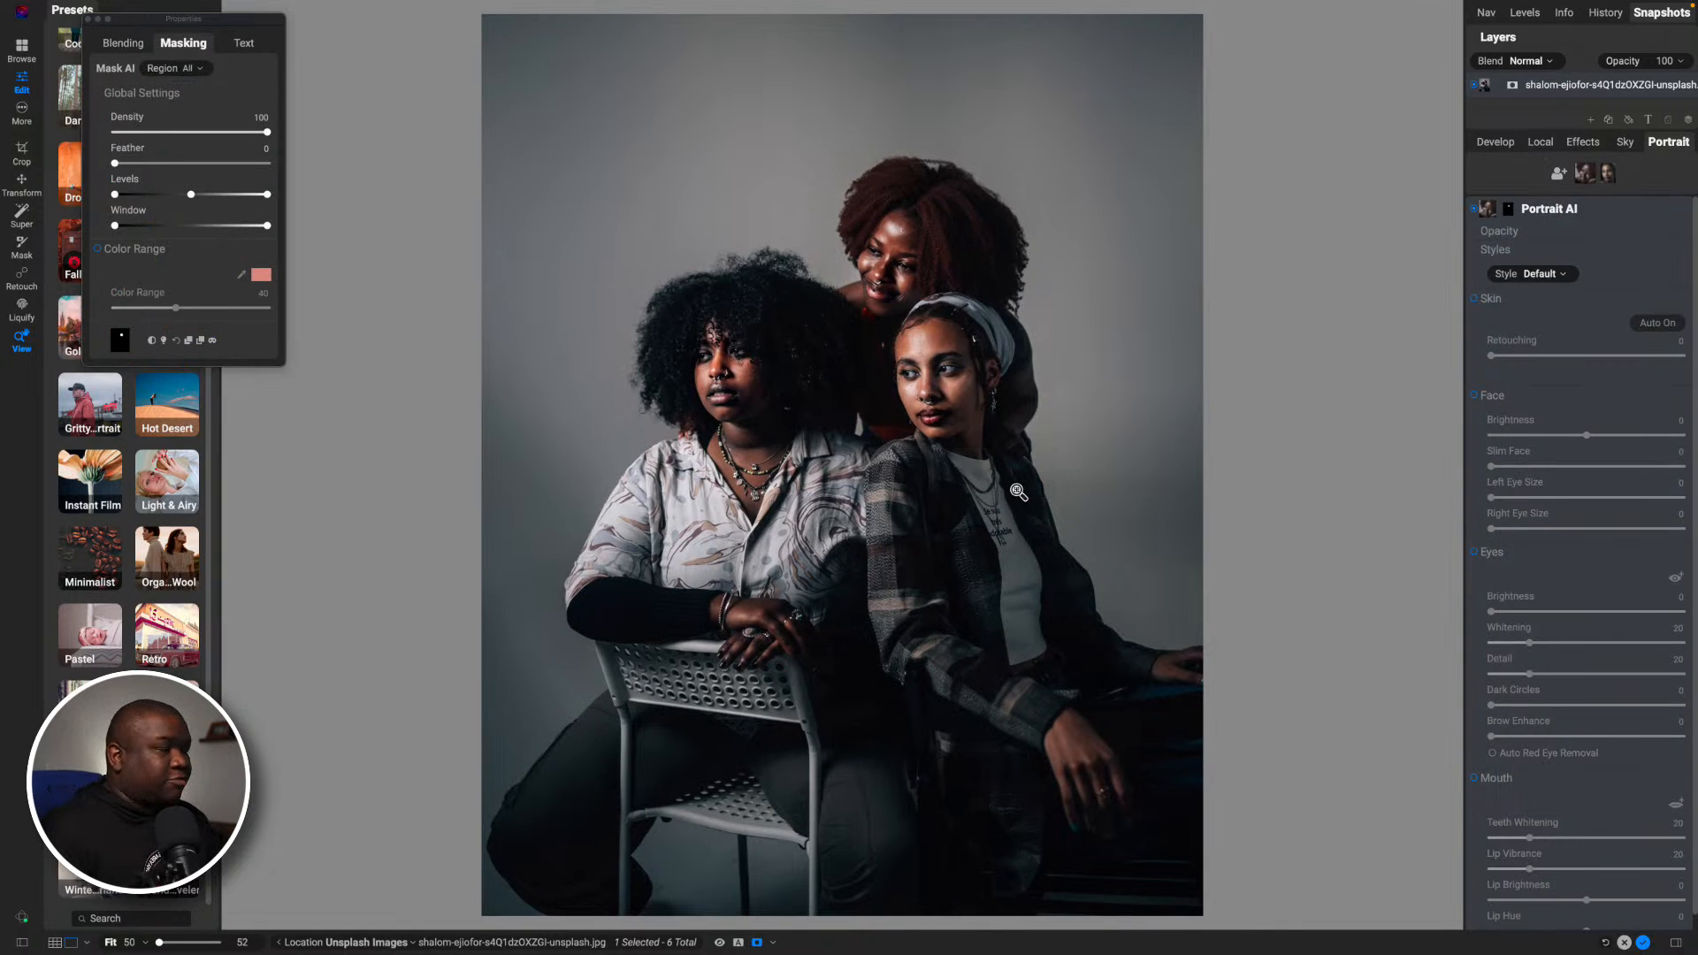
- Display the rear woman's face mask and erase the background beside her cheek with a size 150 brush at 100 opacity
{"action": "key", "text": "o"}
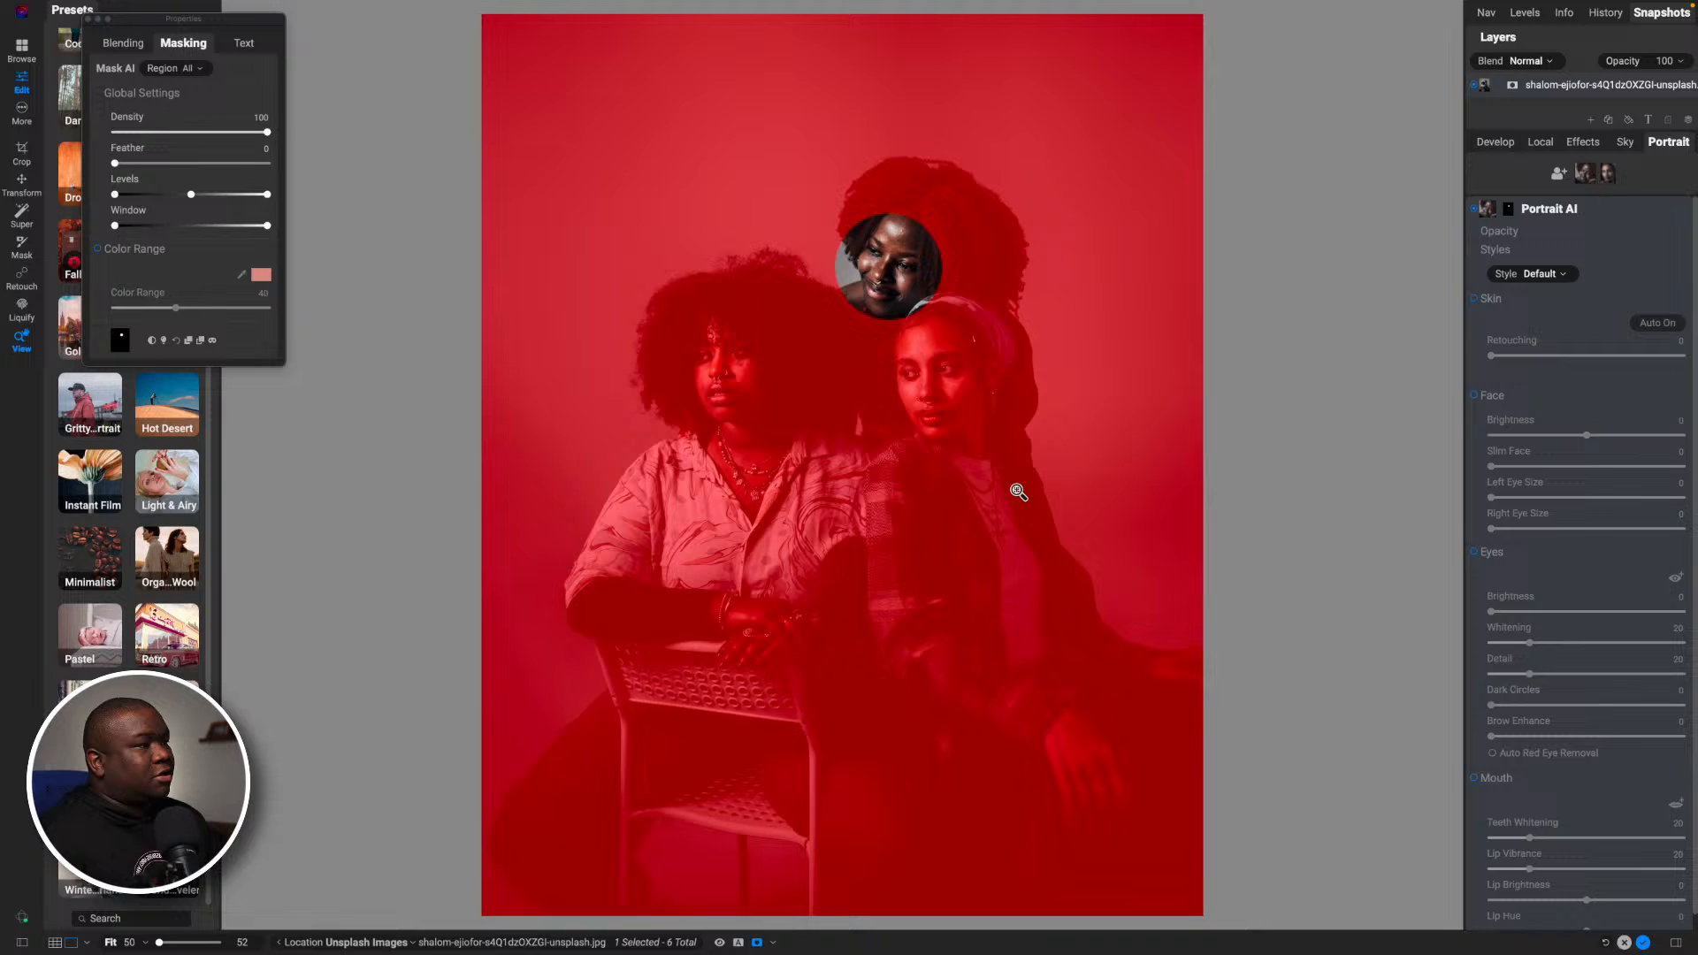
{"action": "left_click", "coordinate": [899, 256]}
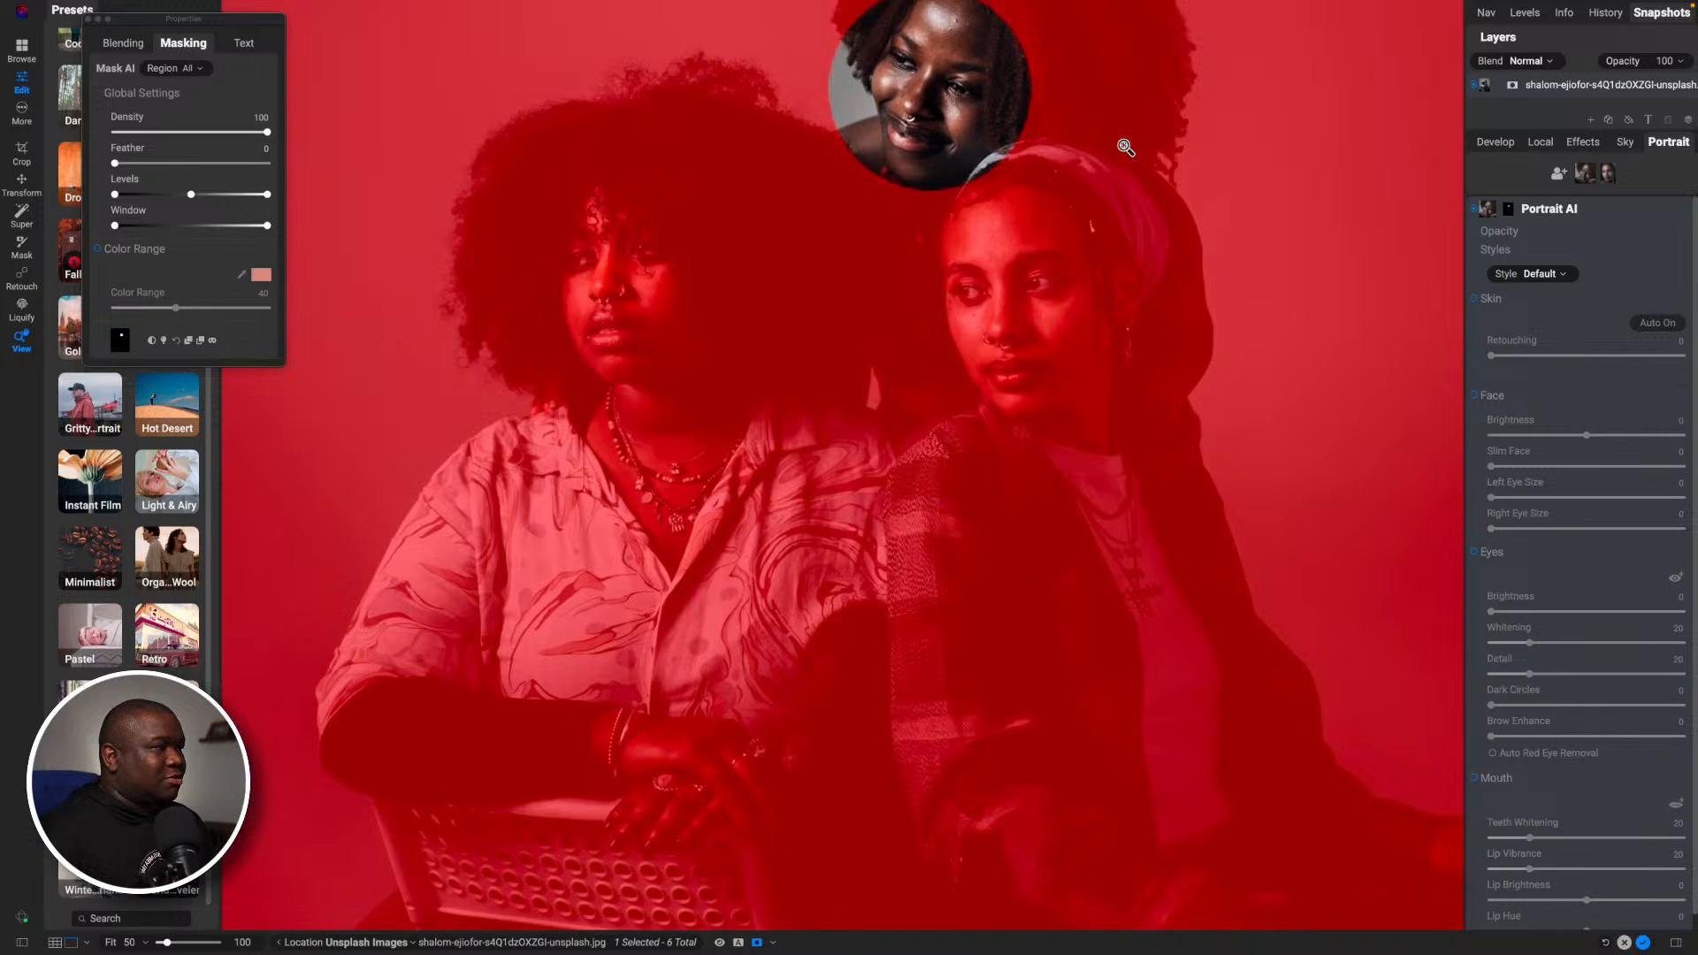
{"action": "left_click_drag", "start_coordinate": [1107, 111], "coordinate": [1055, 391]}
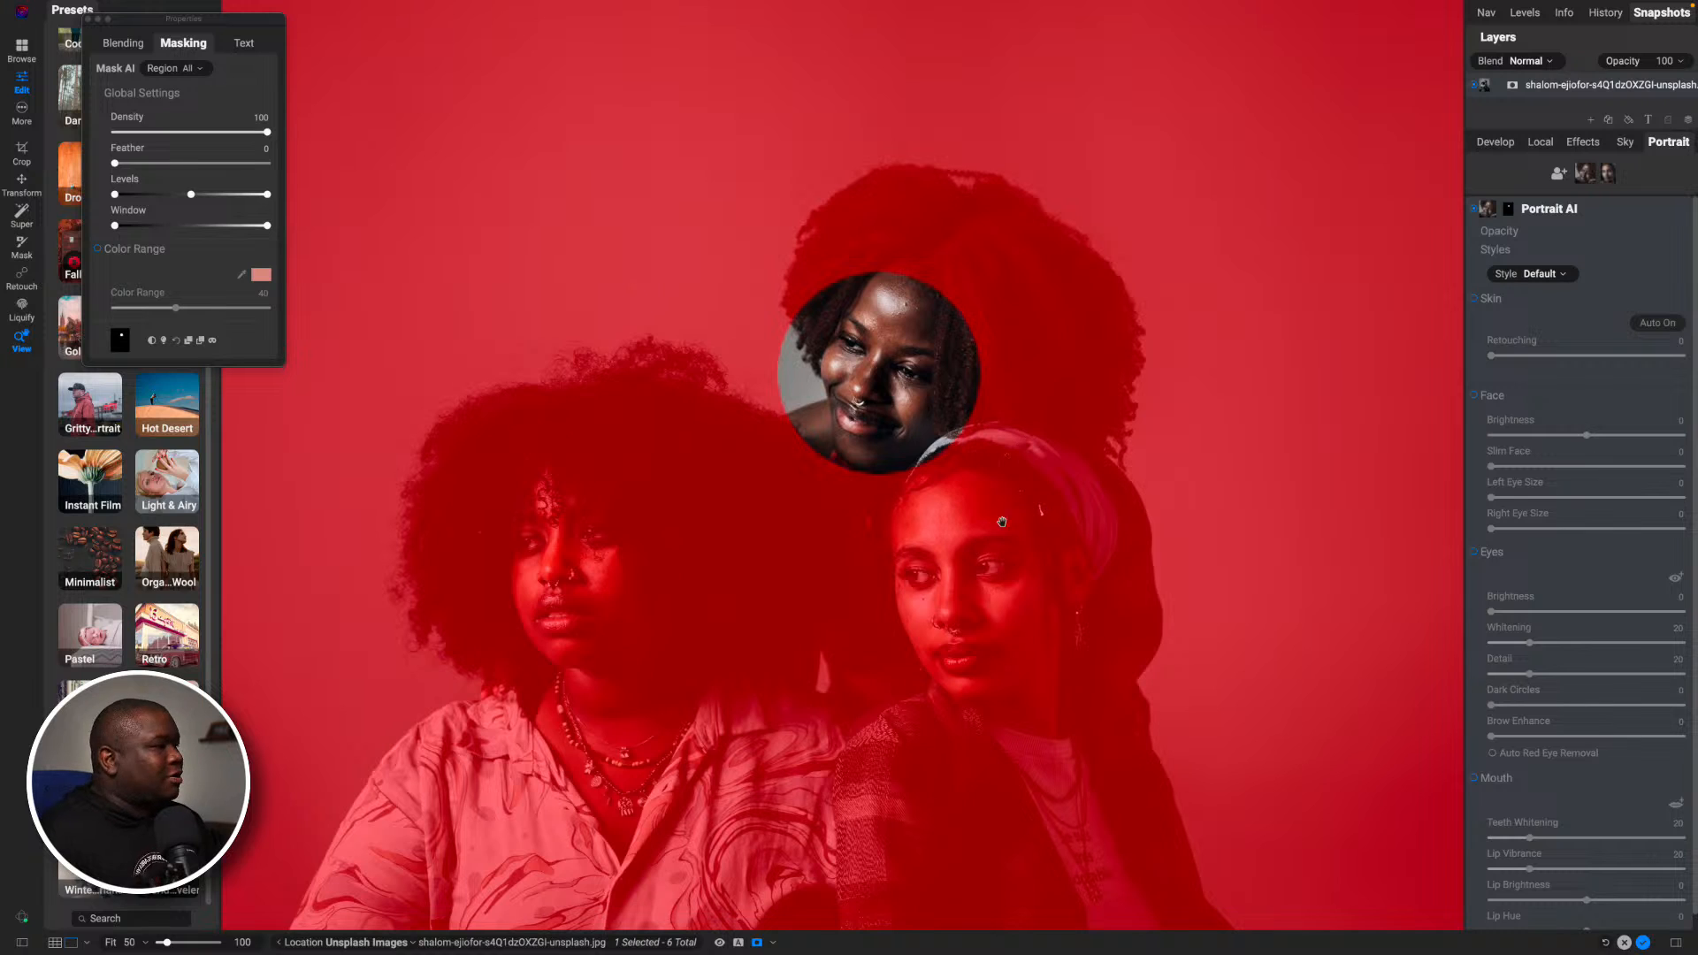
{"action": "key", "text": "b"}
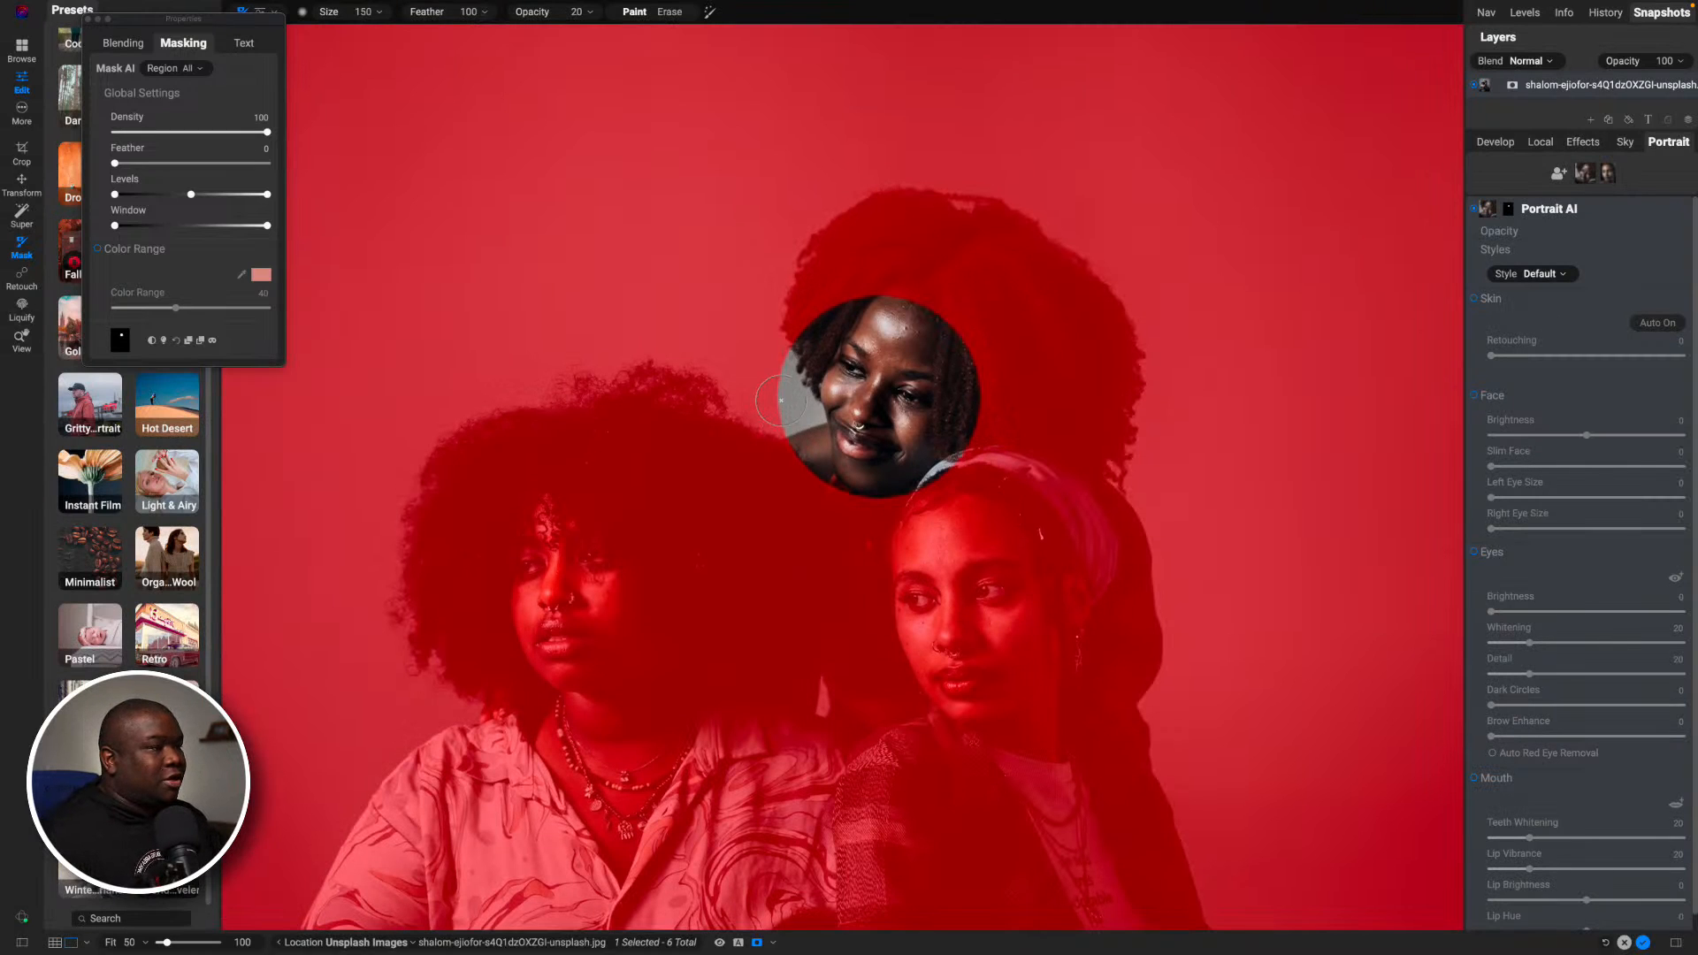
{"action": "key", "text": "x"}
{"action": "left_click_drag", "start_coordinate": [791, 338], "coordinate": [781, 443]}
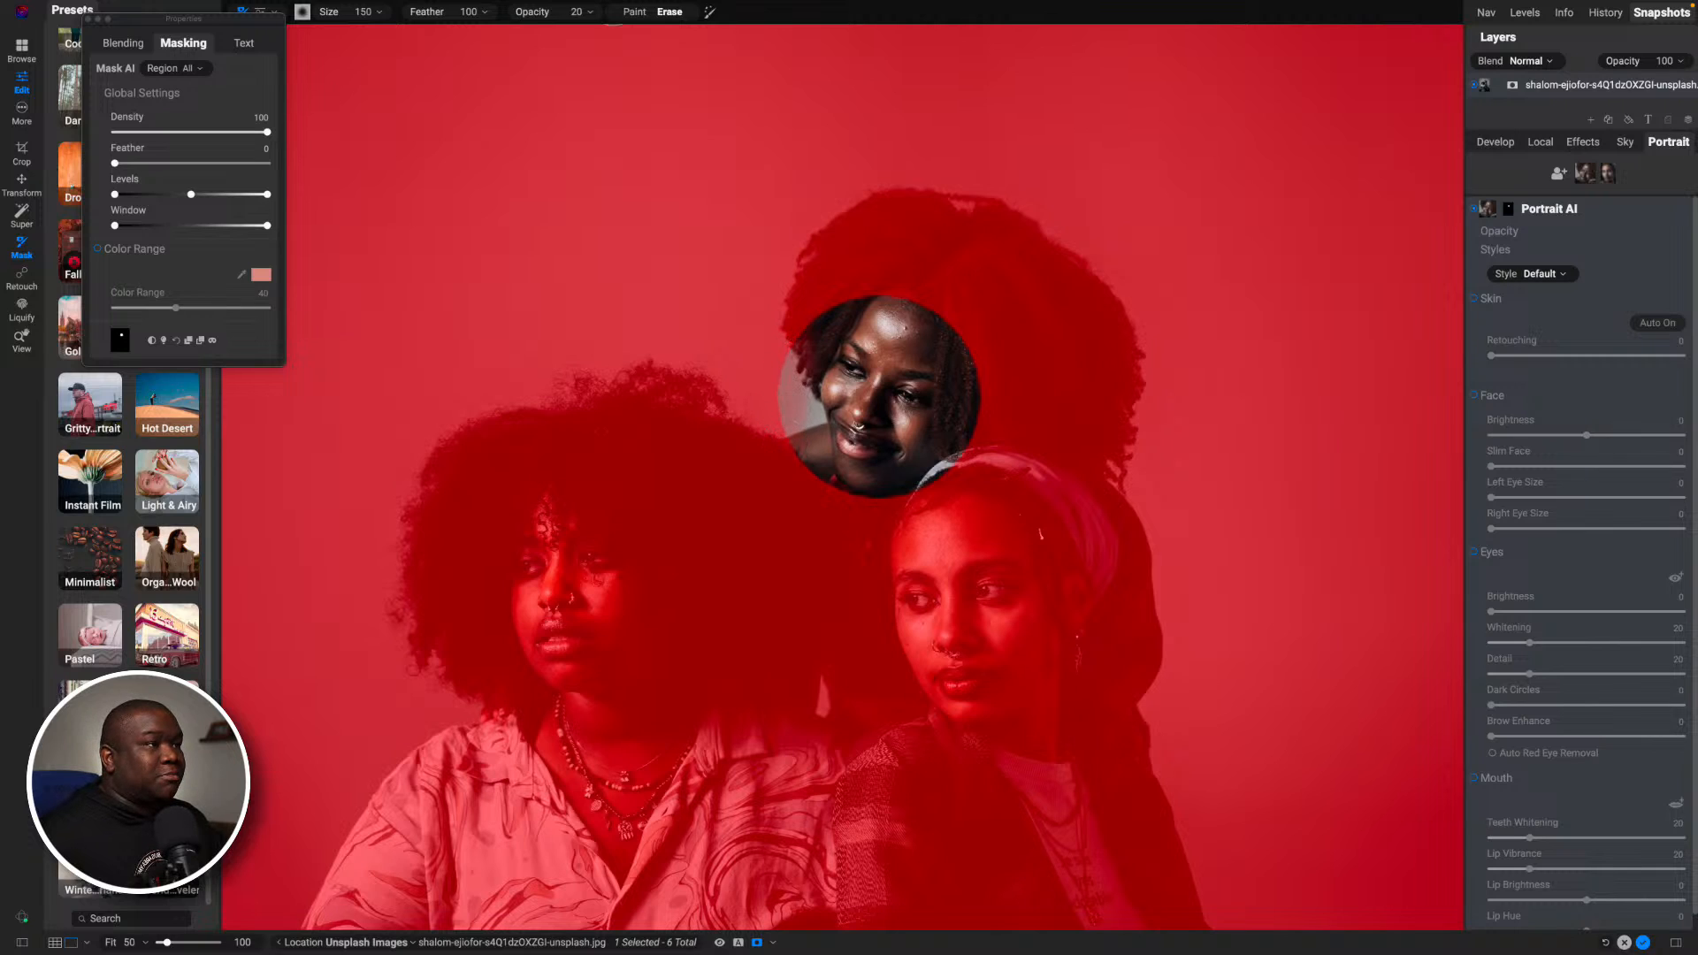
{"action": "double_click", "coordinate": [533, 14]}
{"action": "mouse_move", "coordinate": [785, 341]}
{"action": "left_mouse_down"}
{"action": "mouse_move", "coordinate": [784, 426]}
{"action": "mouse_move", "coordinate": [797, 403]}
{"action": "mouse_move", "coordinate": [812, 504]}
{"action": "left_mouse_up"}
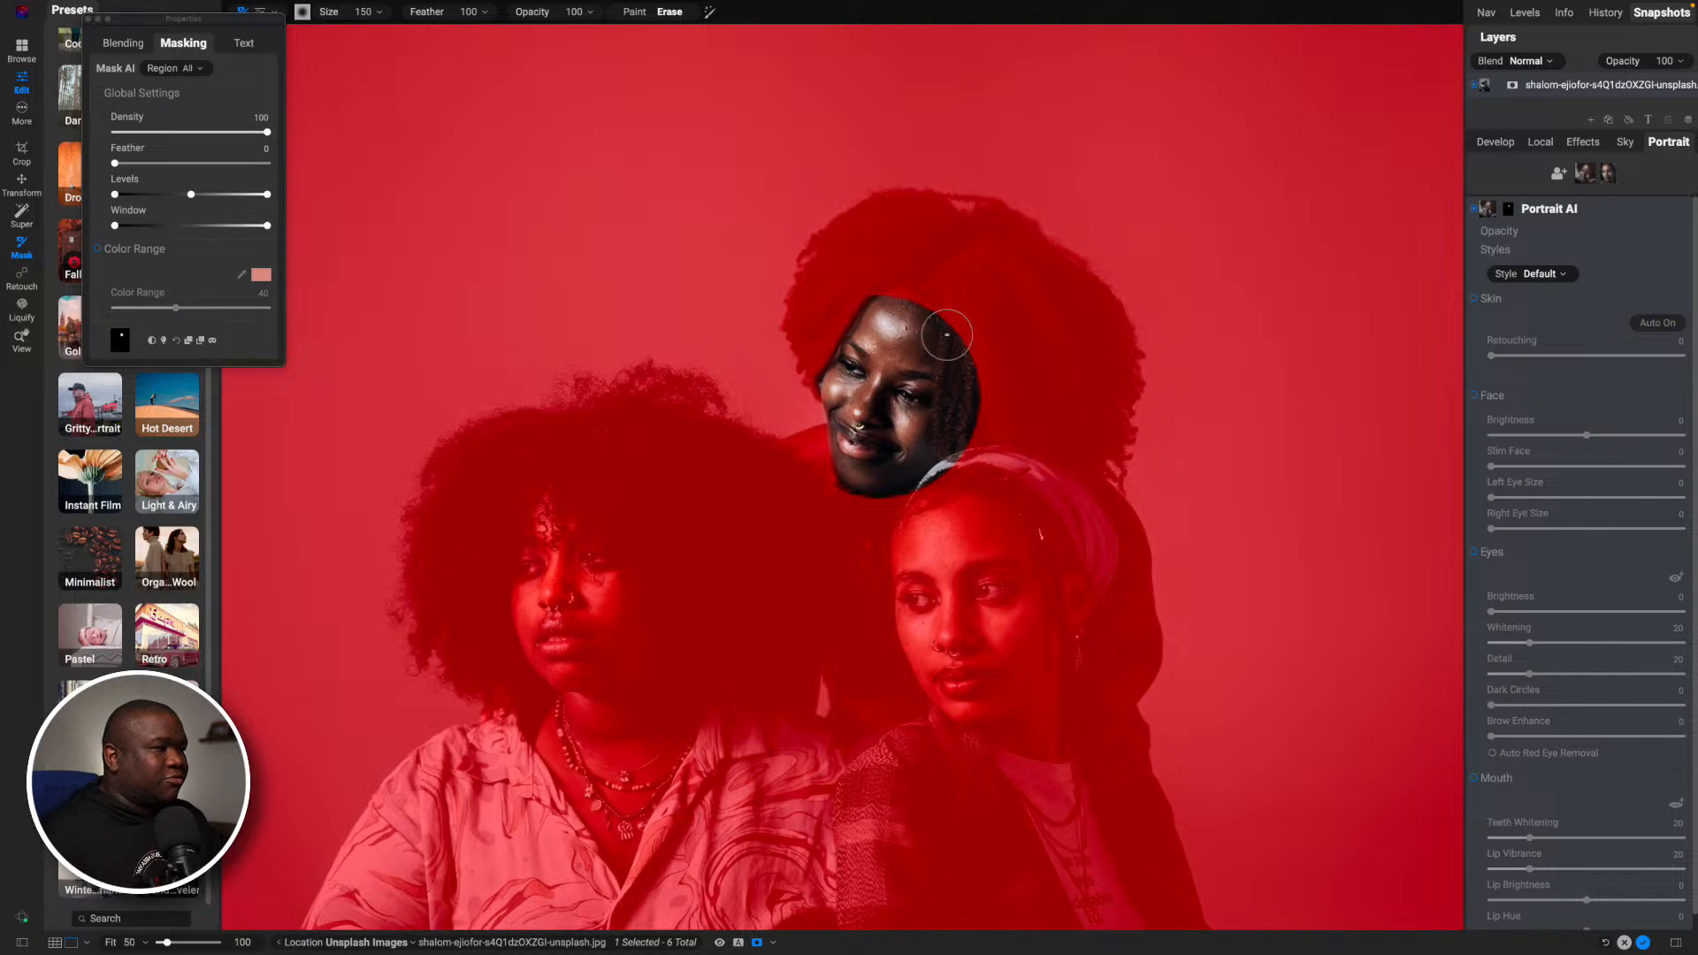
- Erase the hair and headscarf areas from the rear woman's face mask, reducing the brush to size 90, and hide the mask
{"action": "mouse_move", "coordinate": [971, 372]}
{"action": "left_mouse_down"}
{"action": "mouse_move", "coordinate": [960, 340]}
{"action": "mouse_move", "coordinate": [954, 460]}
{"action": "left_mouse_up"}
{"action": "key", "text": "bracketleft"}
{"action": "key", "text": "bracketleft"}
{"action": "key", "text": "bracketleft"}
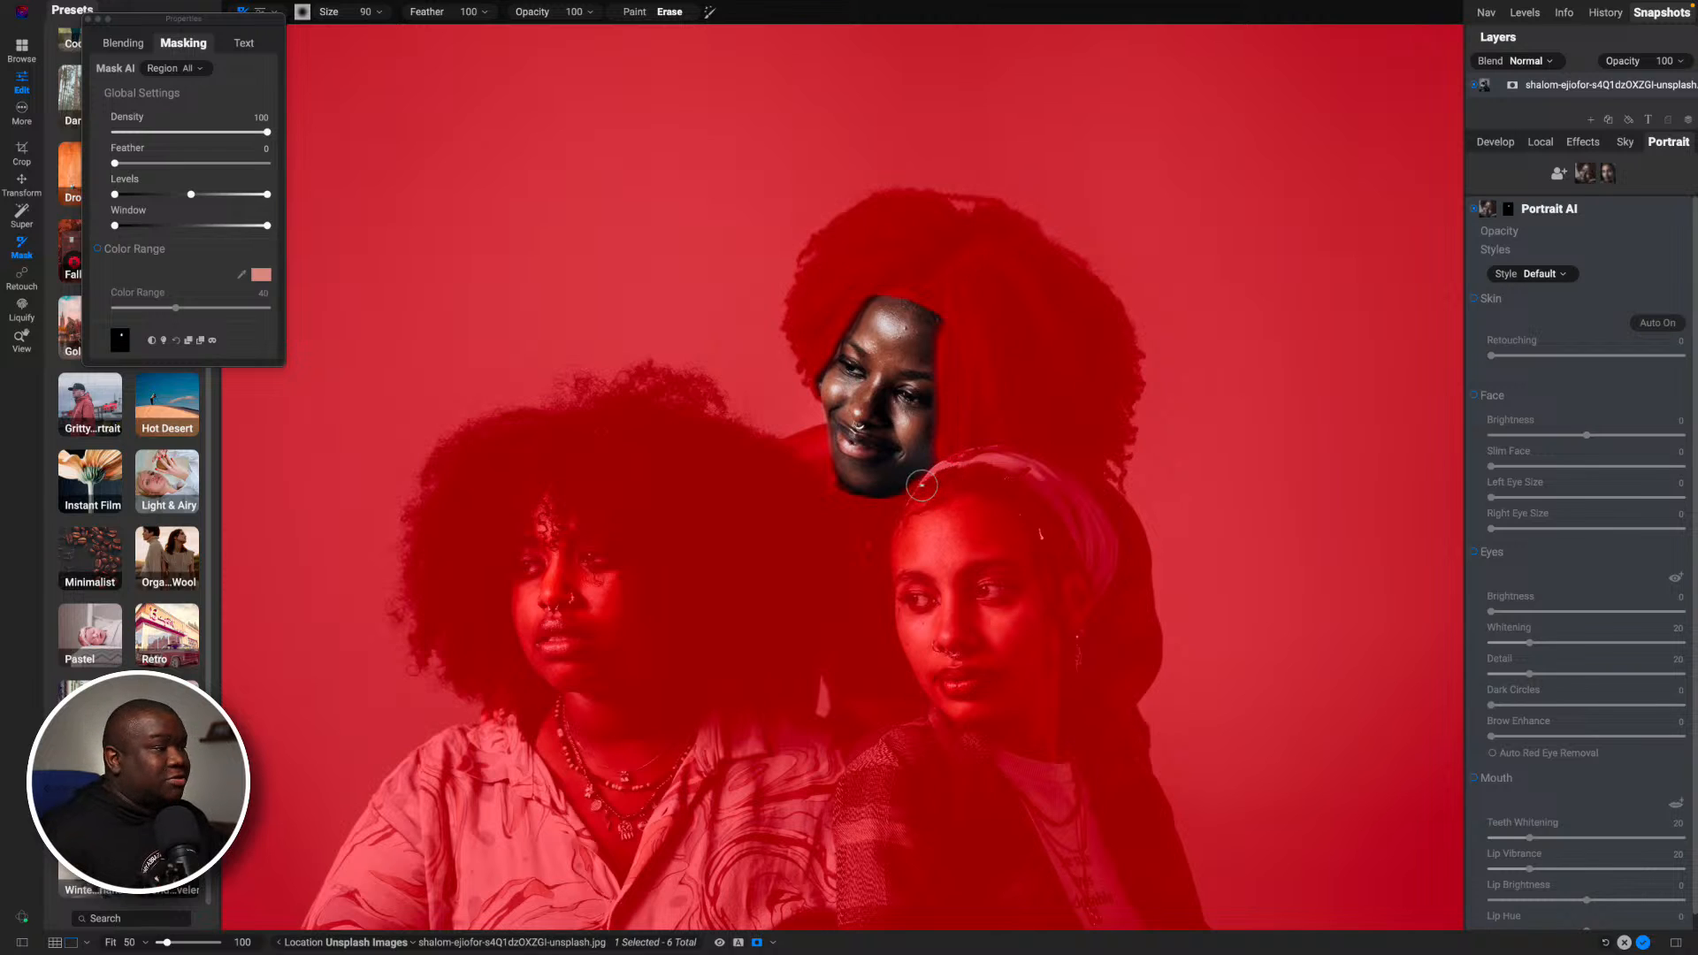
{"action": "key", "text": "o"}
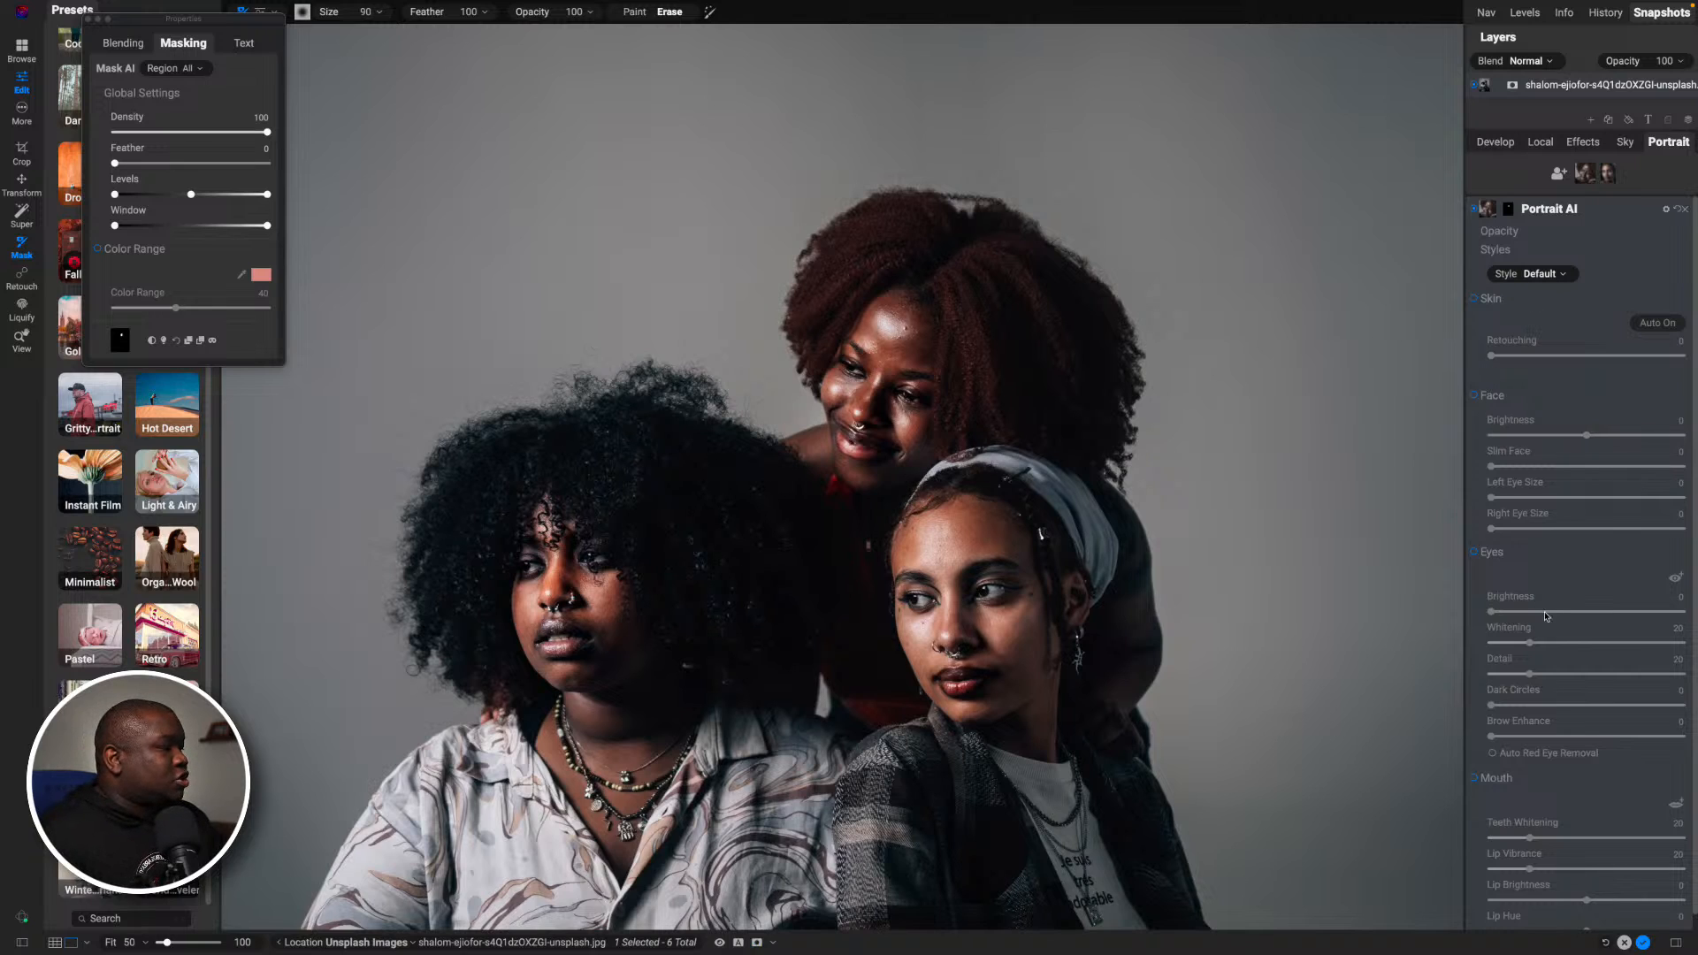
- Enable Skin retouching for the rear woman's face with Retouching at 100 and Smoothing at 6
{"action": "left_click", "coordinate": [1474, 298]}
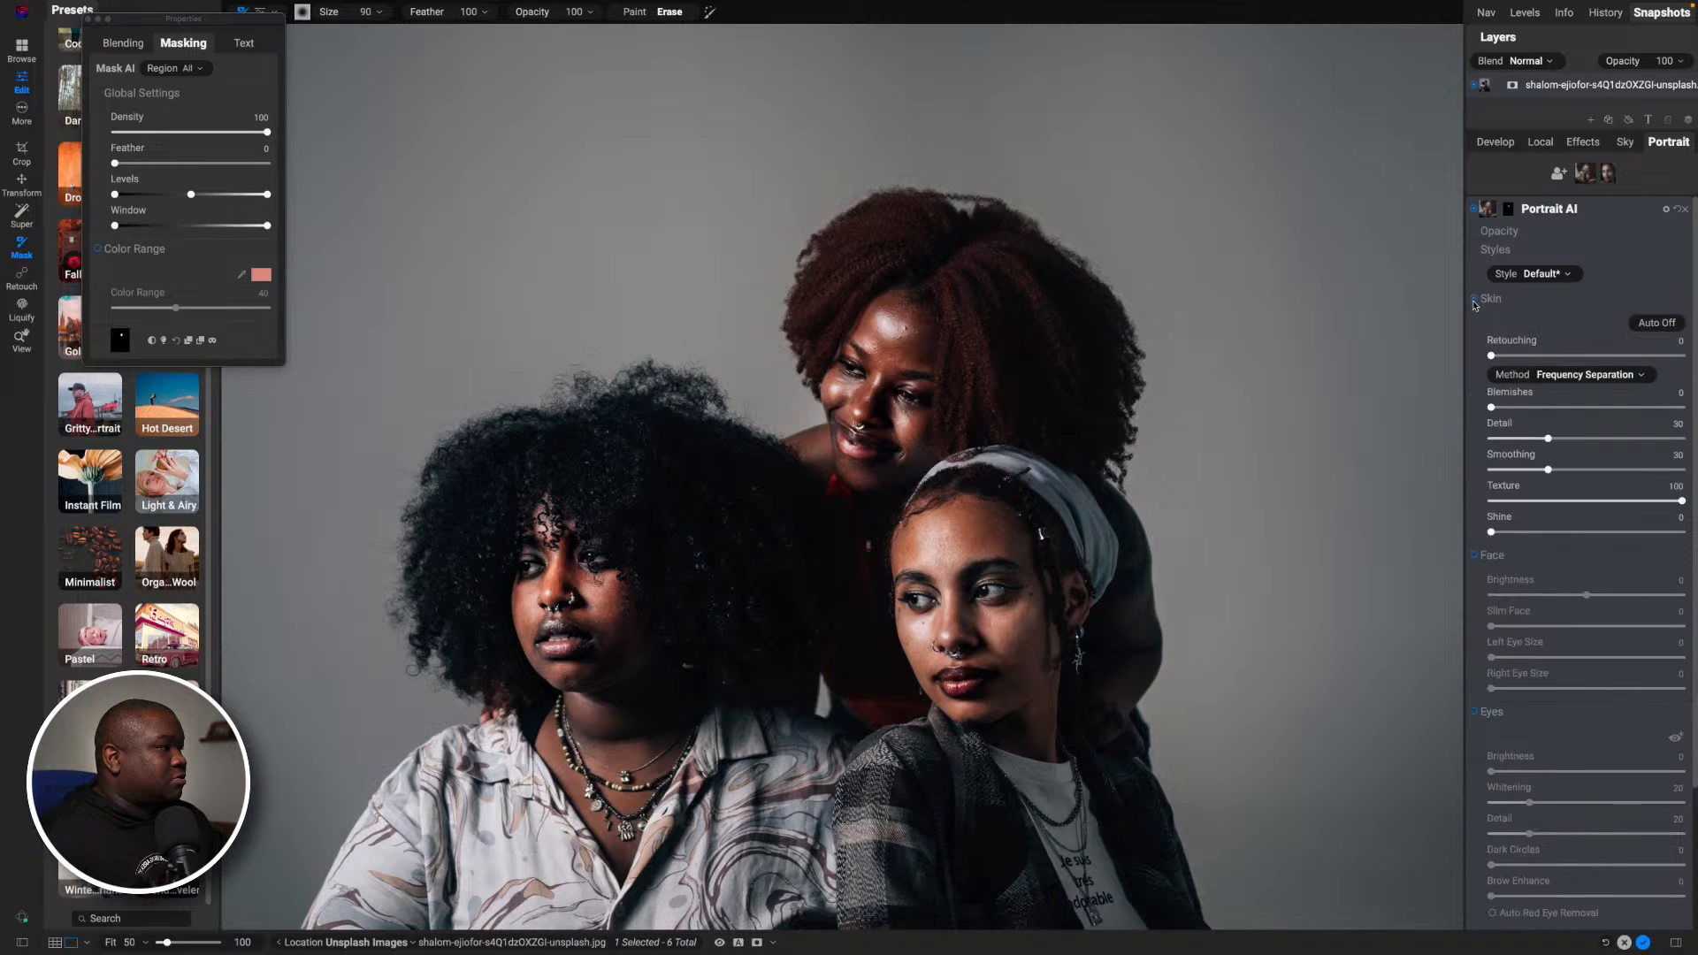
{"action": "left_click_drag", "start_coordinate": [1493, 356], "coordinate": [1682, 355]}
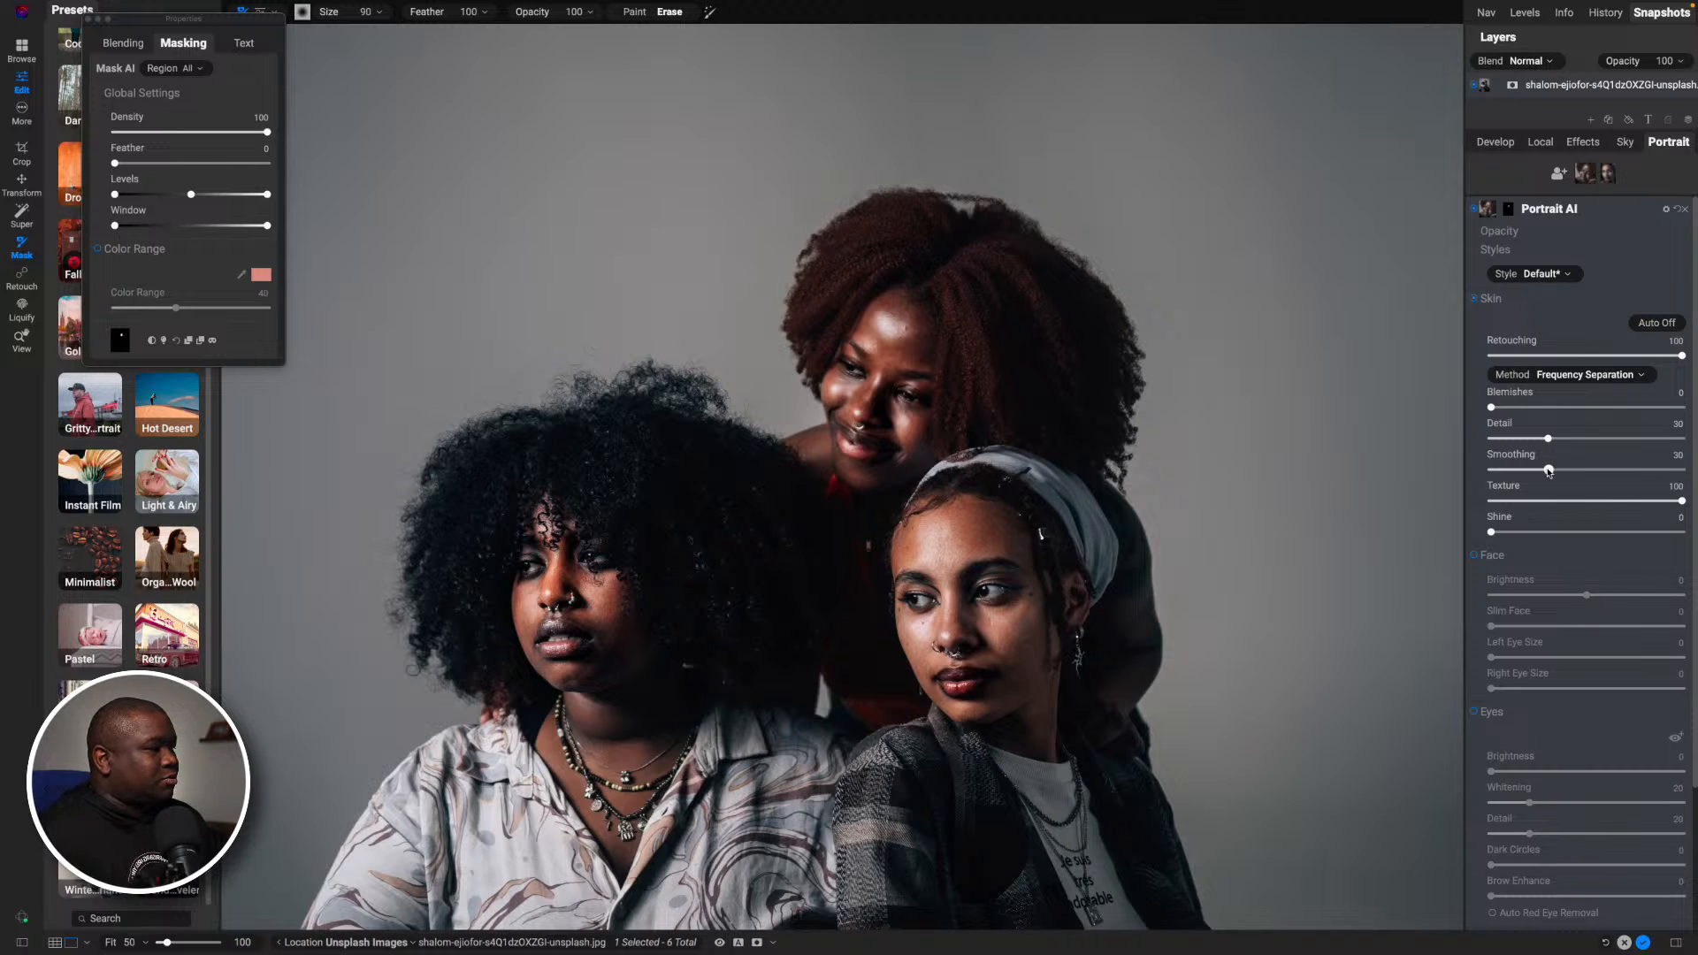
{"action": "left_click_drag", "start_coordinate": [1548, 469], "coordinate": [1504, 475]}
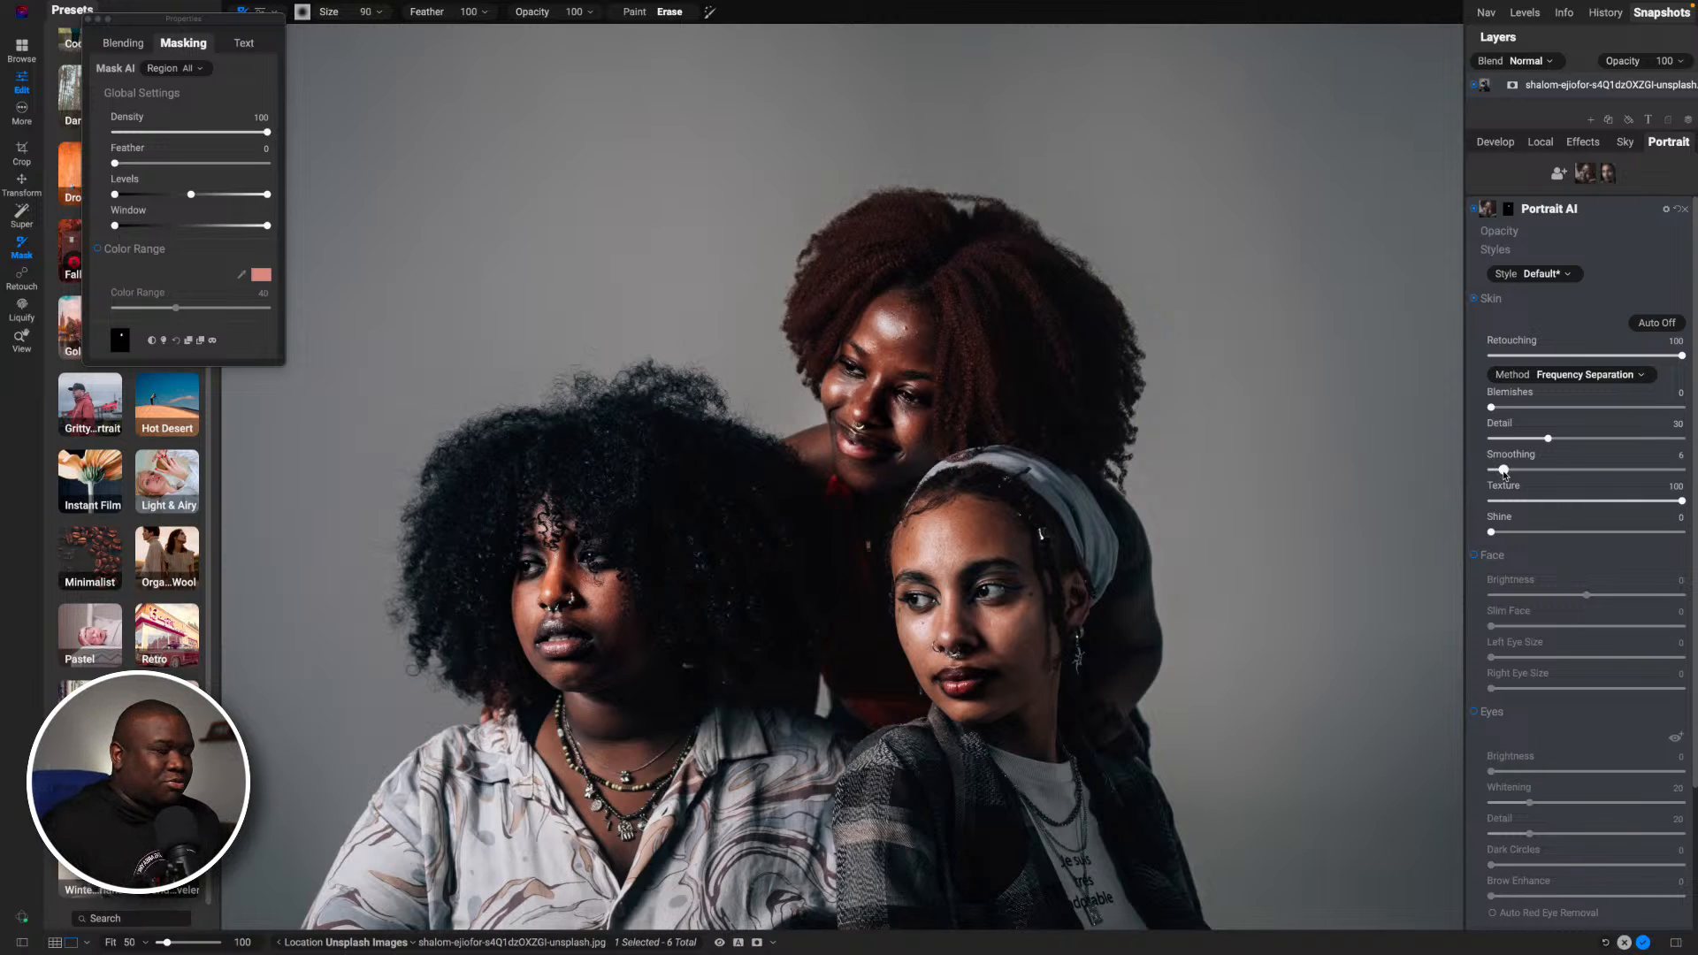
- Set Shine to 69 in the Skin retouching for the rear woman's face
{"action": "key", "text": "h"}
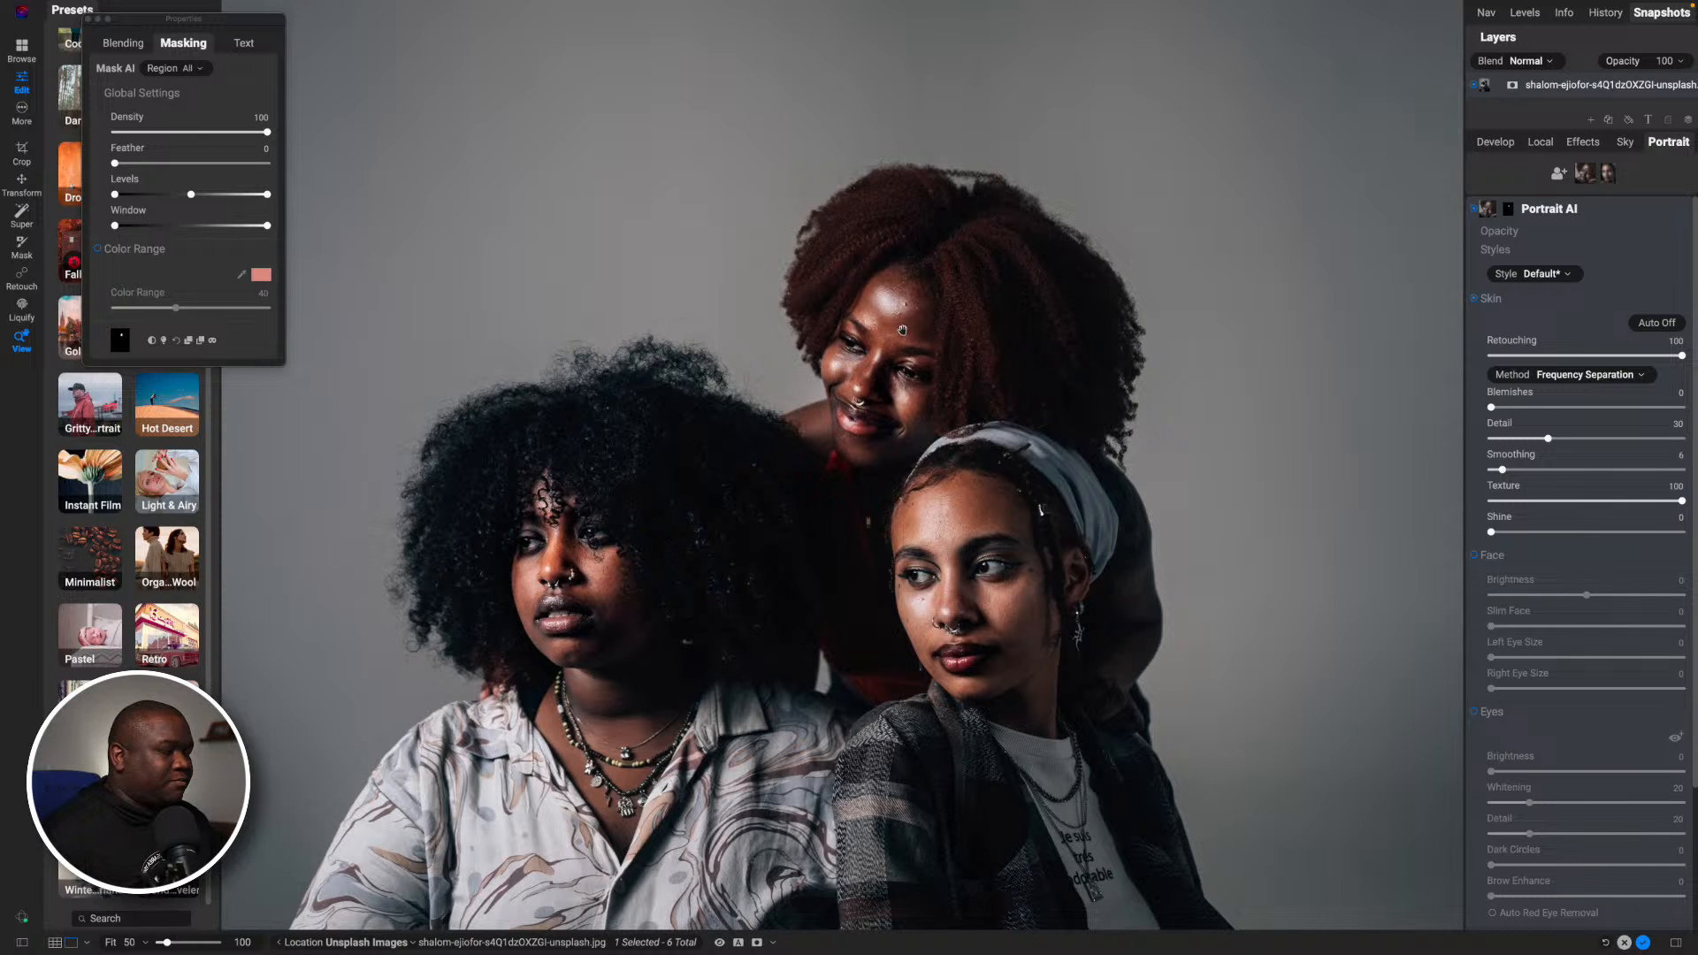
{"action": "scroll", "coordinate": [901, 329], "scroll_direction": "down", "scroll_amount": 5}
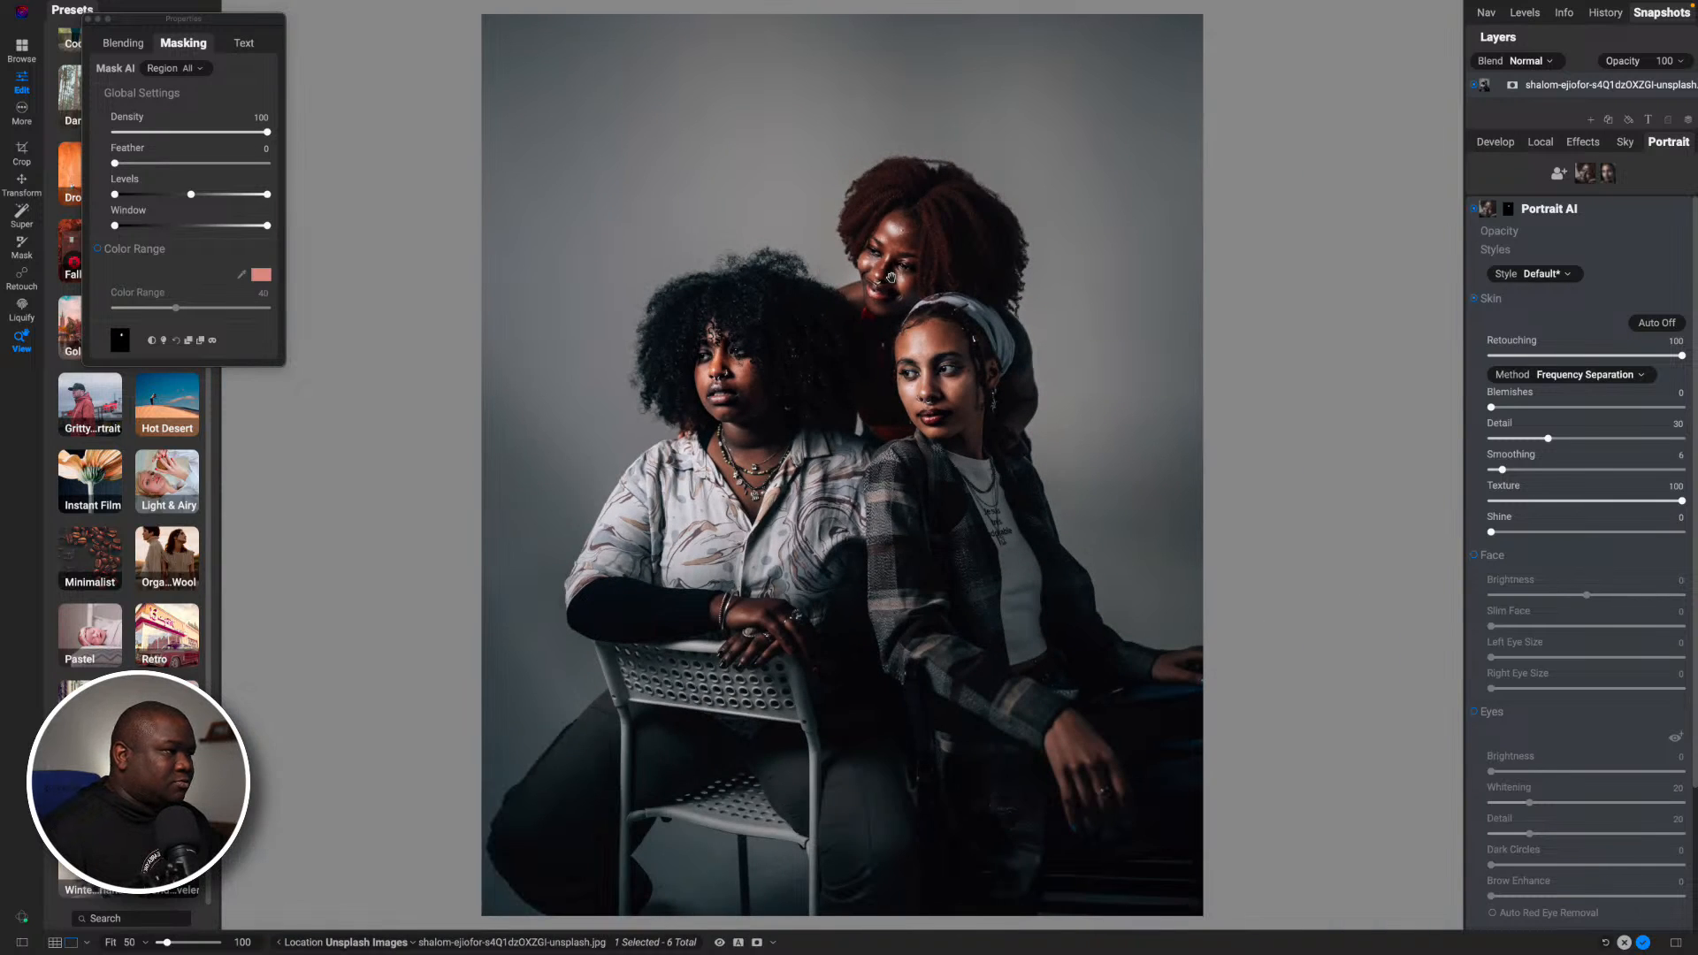
{"action": "left_click", "coordinate": [890, 277]}
{"action": "key", "text": "super+equal"}
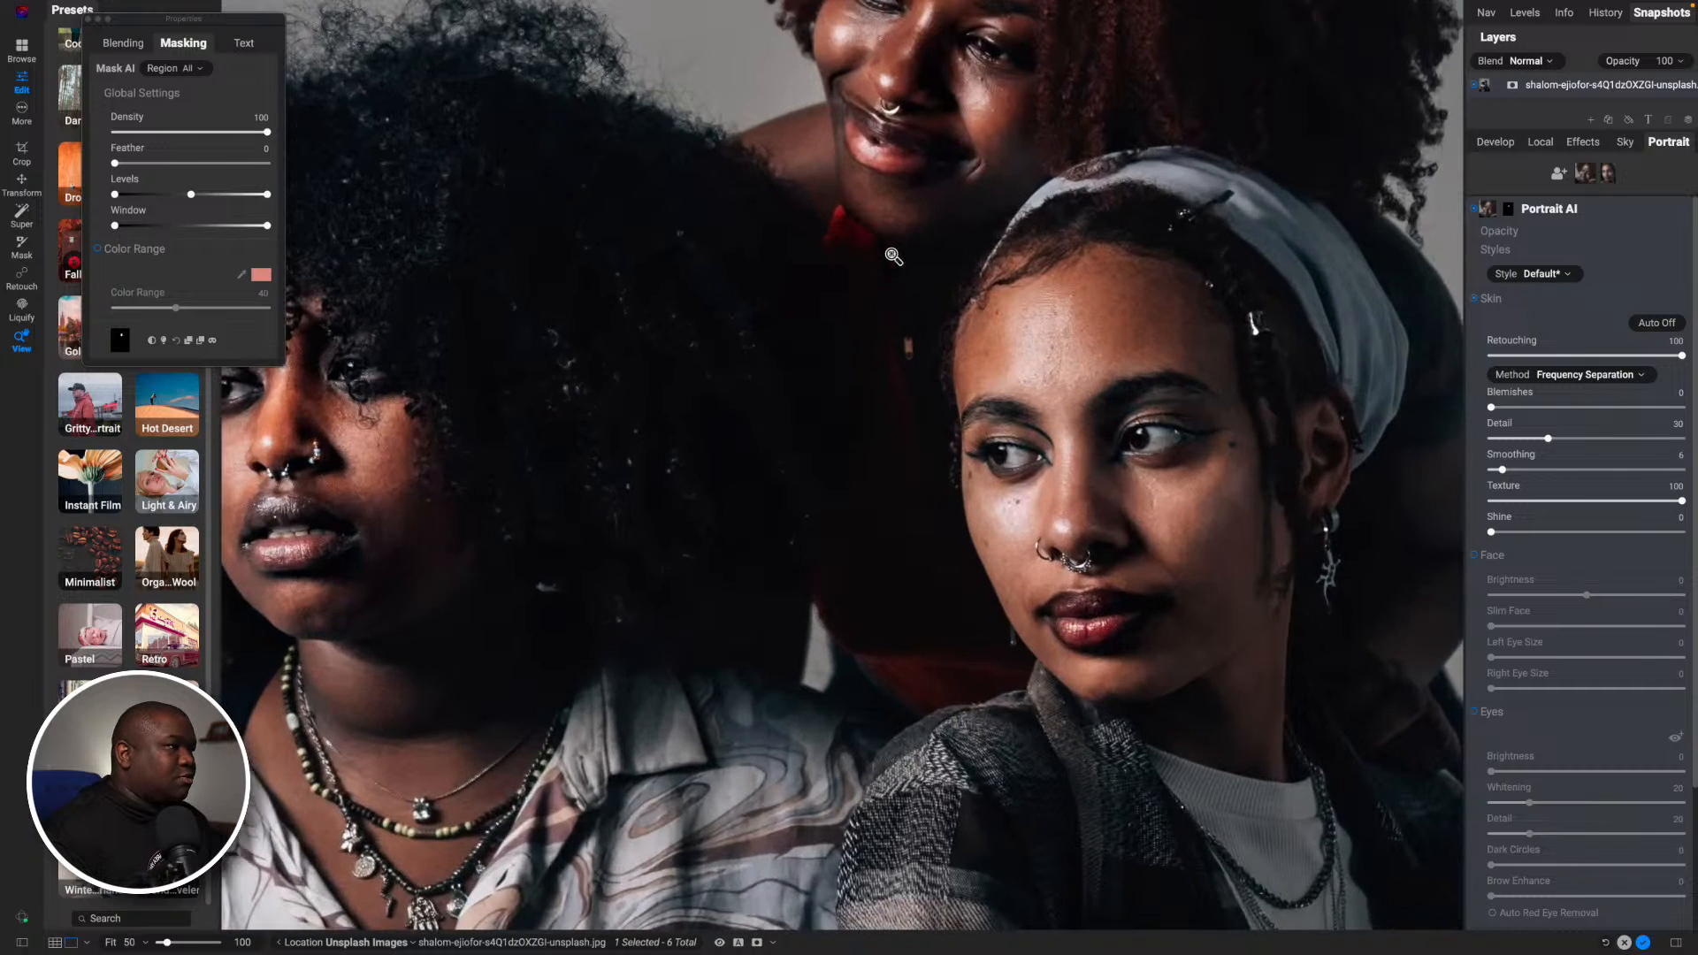
{"action": "key", "text": "super+0"}
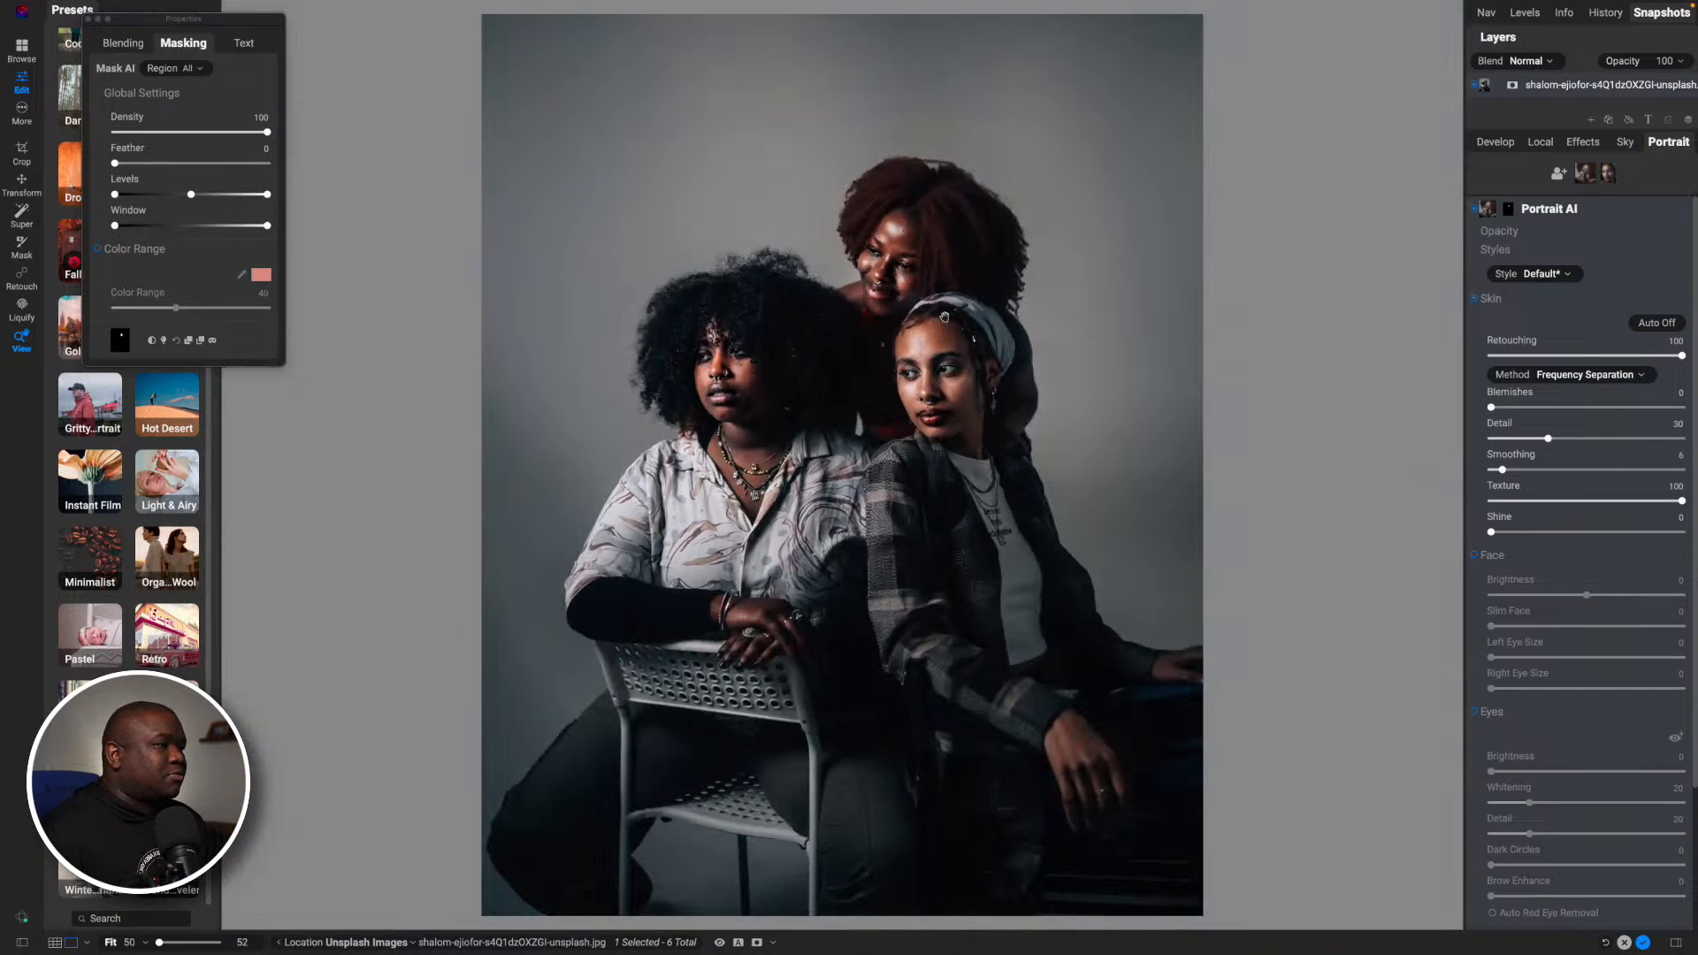
{"action": "left_click", "coordinate": [926, 255]}
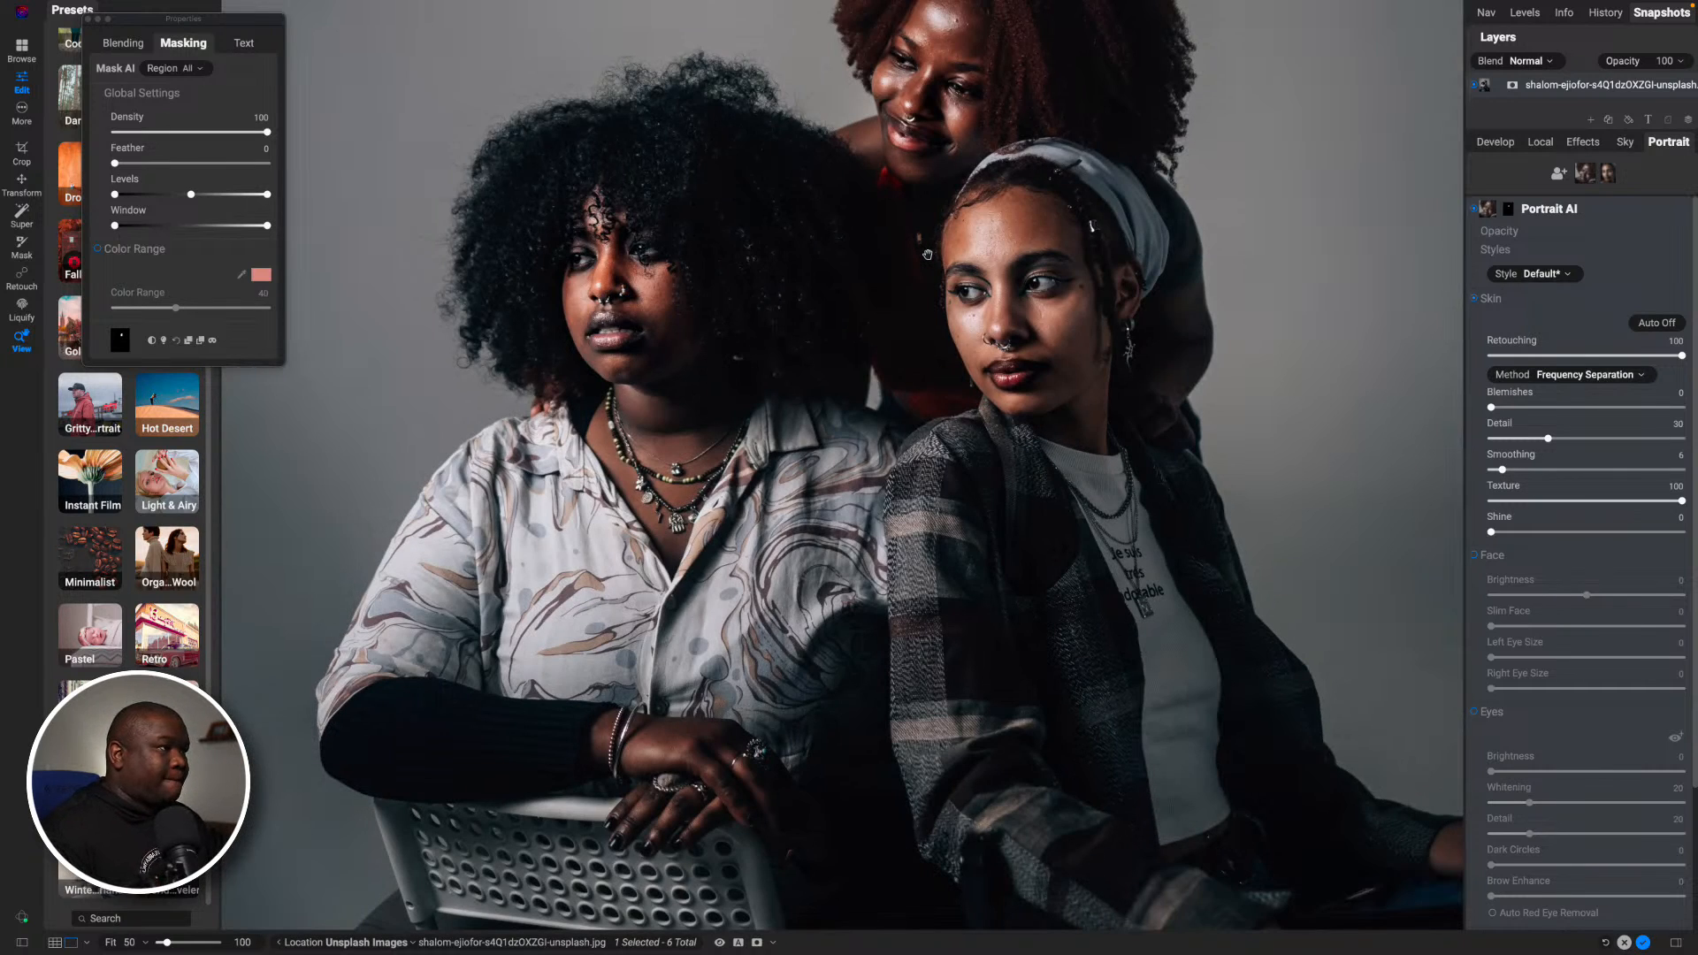
{"action": "left_click_drag", "start_coordinate": [926, 255], "coordinate": [903, 581]}
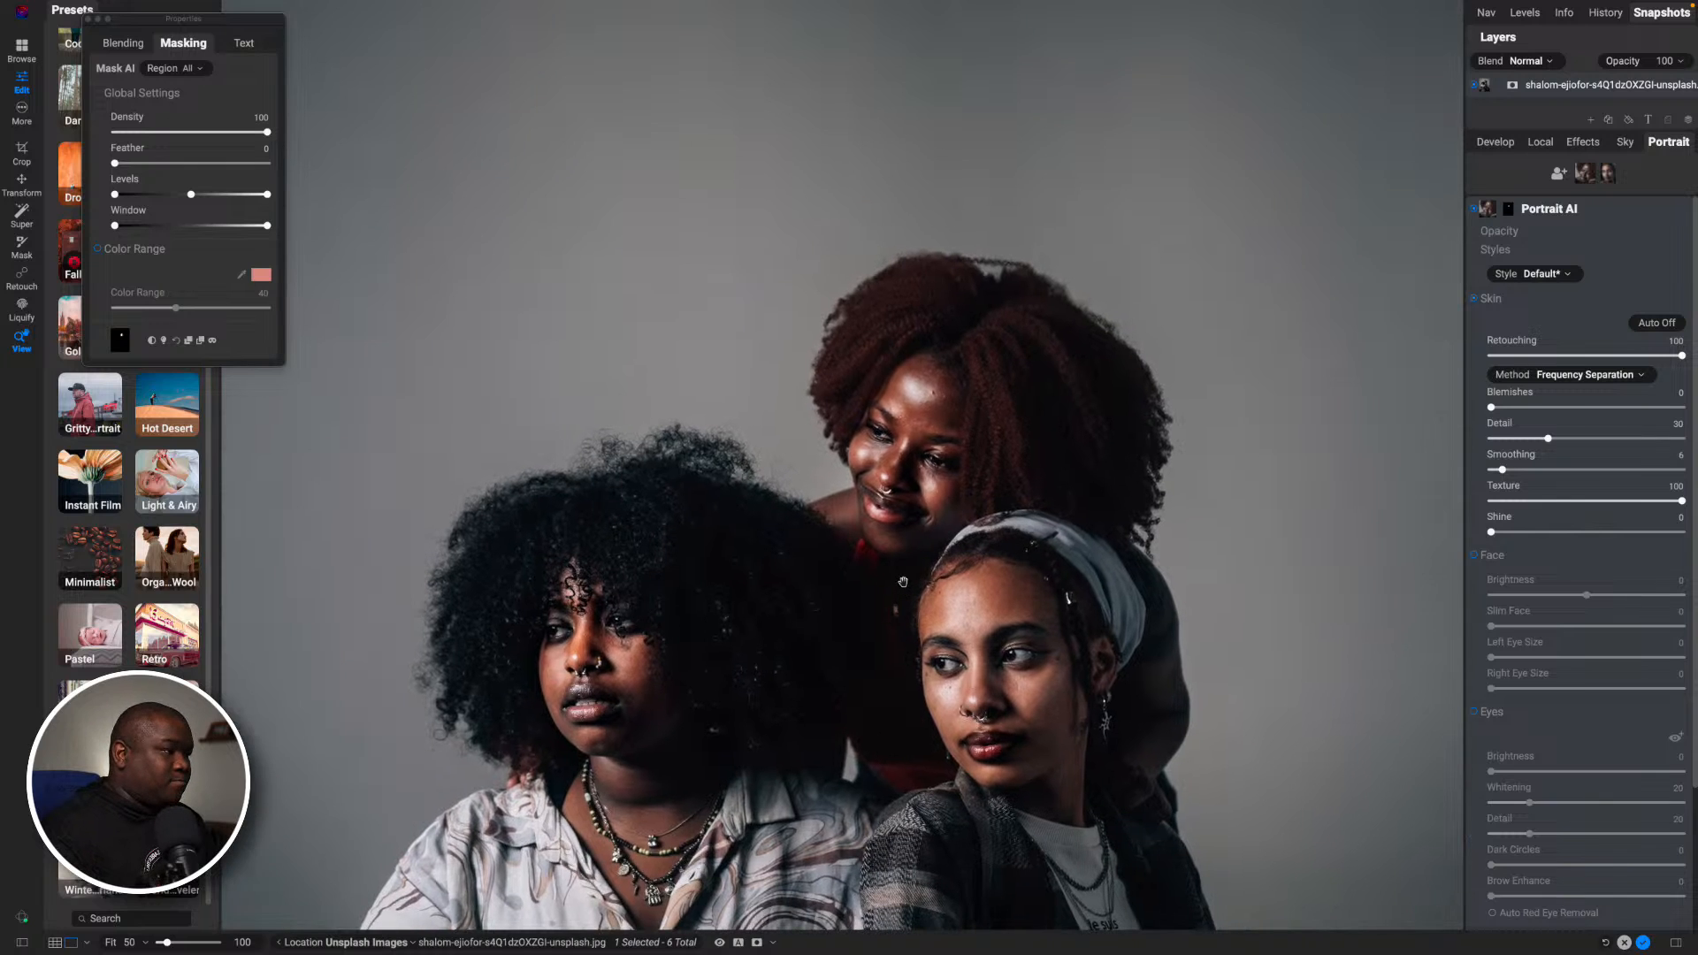
{"action": "key", "text": "super+equal"}
{"action": "left_click_drag", "start_coordinate": [1090, 446], "coordinate": [941, 424]}
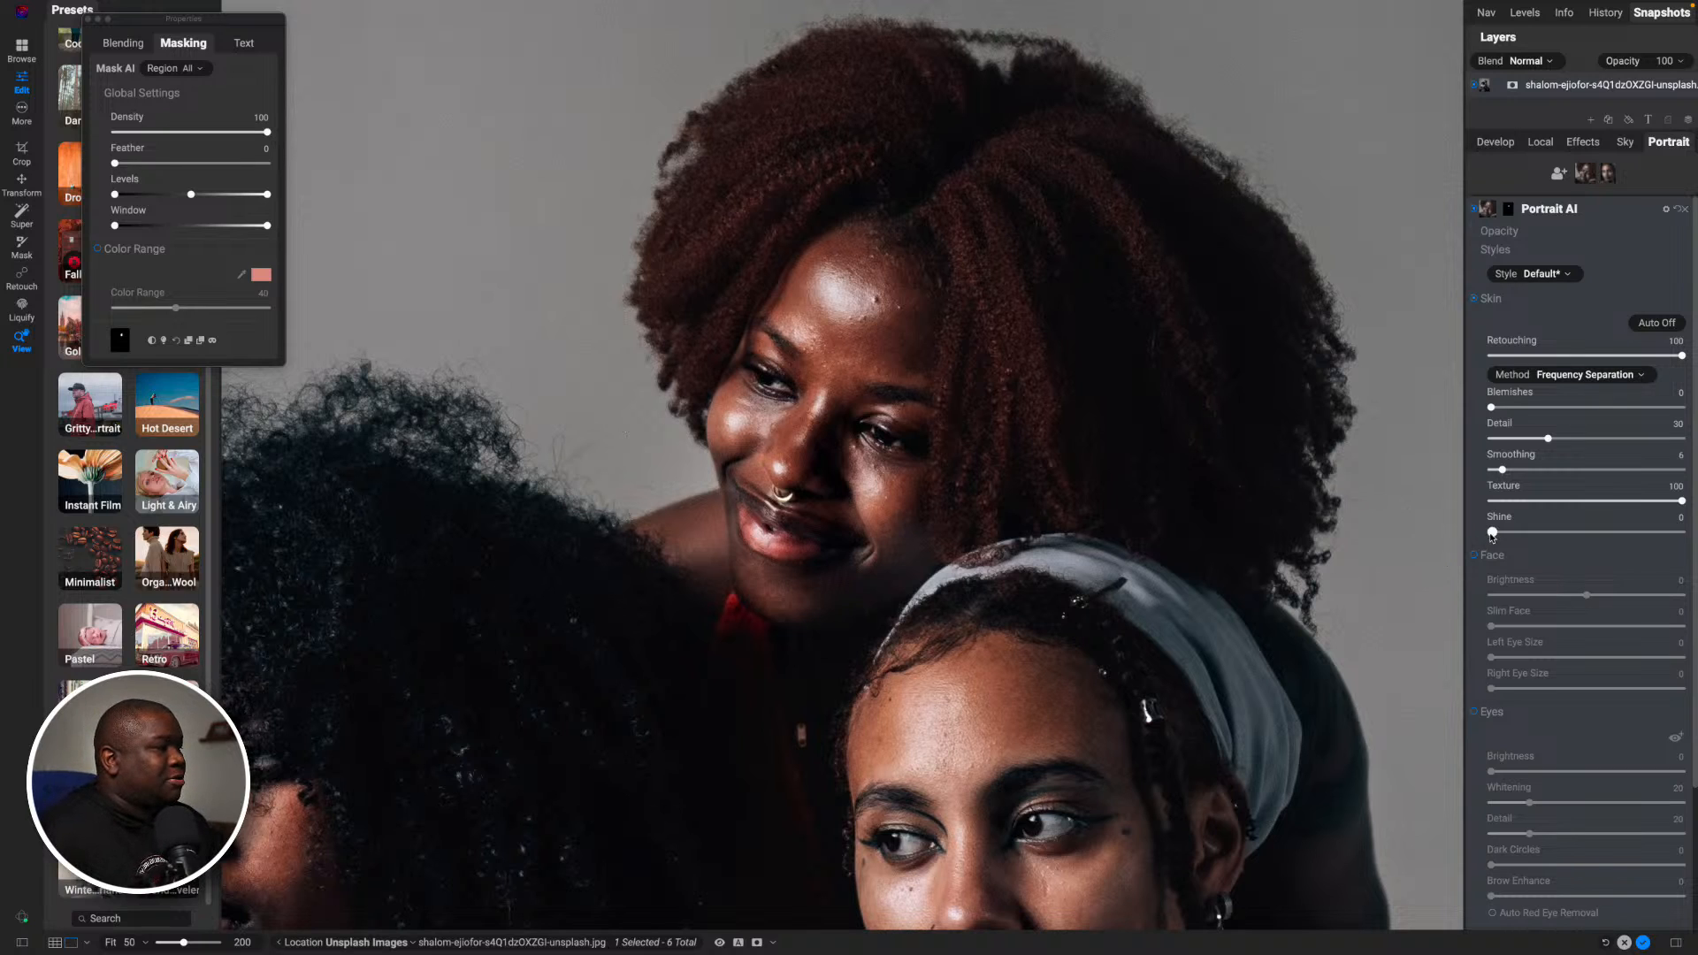
{"action": "left_click_drag", "start_coordinate": [1493, 533], "coordinate": [1636, 534]}
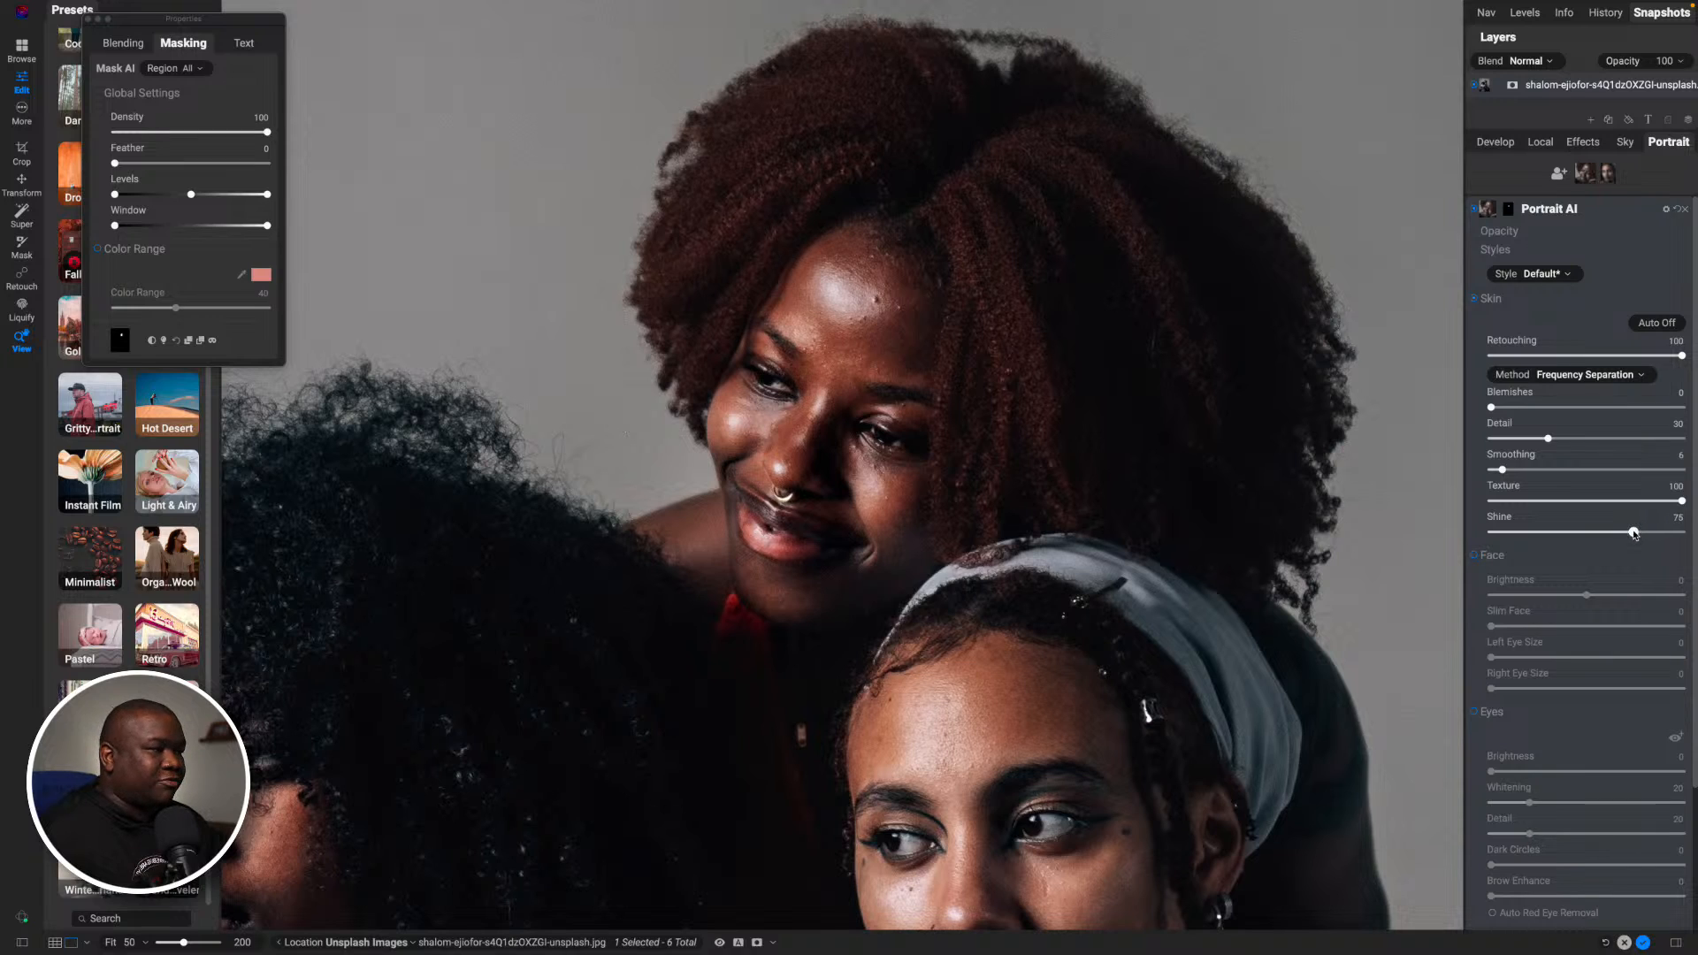
{"action": "left_click_drag", "start_coordinate": [1634, 533], "coordinate": [1622, 534]}
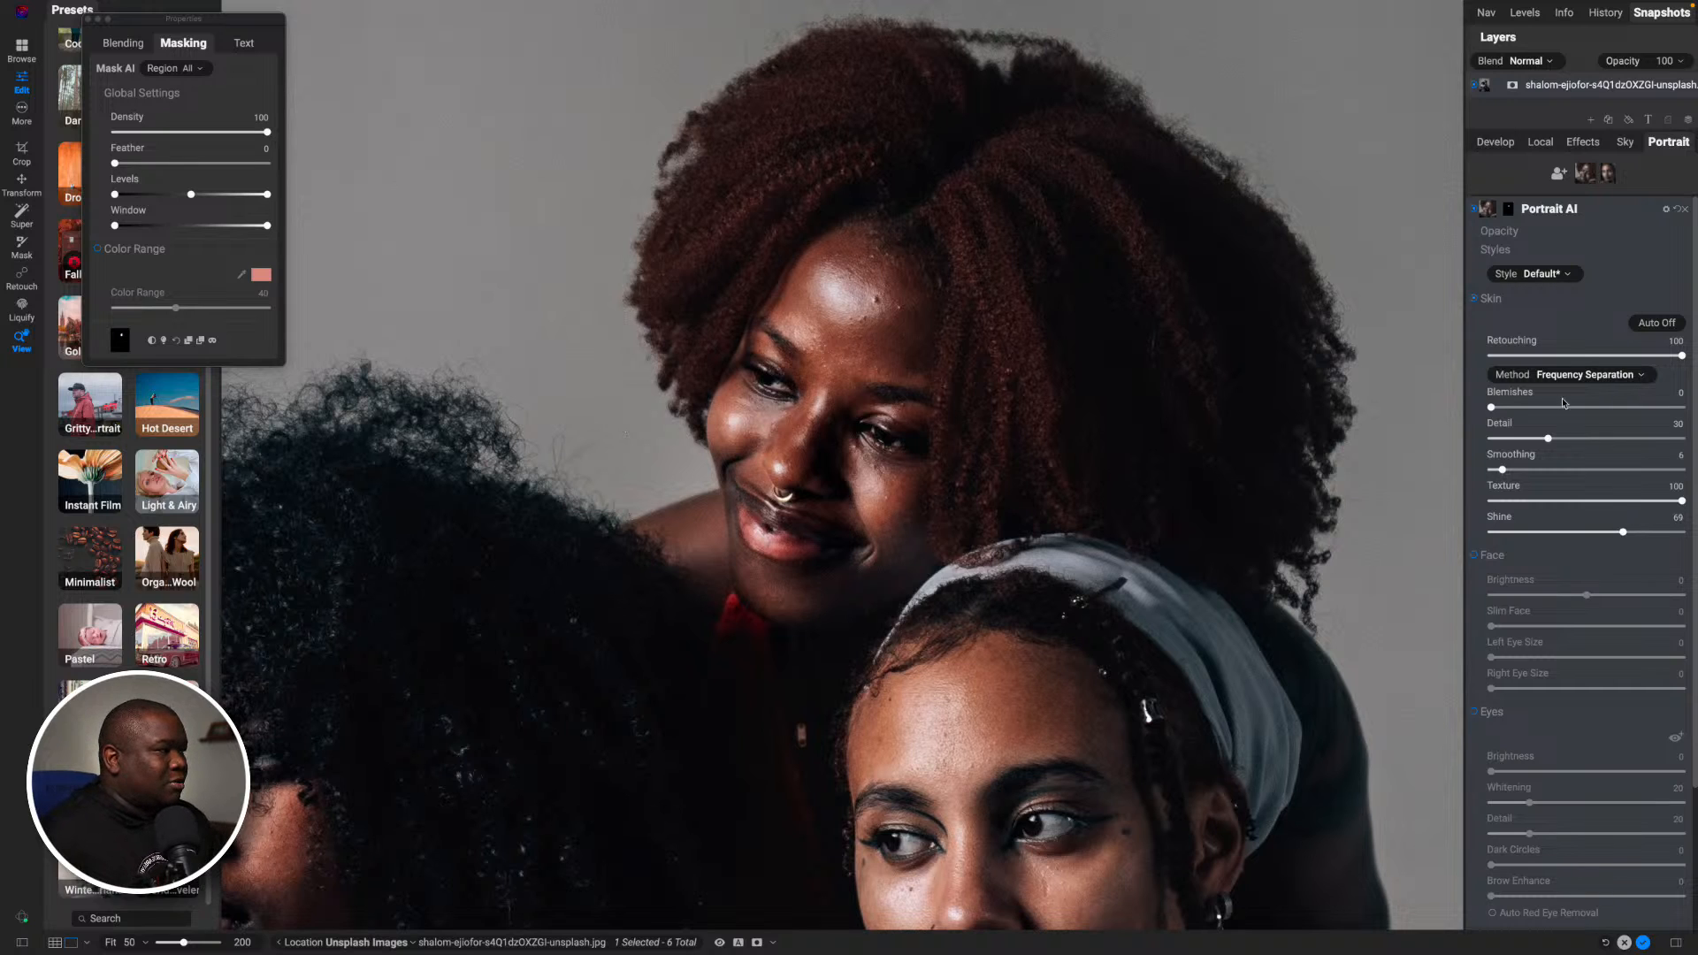
- Compare the rear woman's face with the Skin retouching turned off and on
{"action": "left_click", "coordinate": [1474, 301]}
{"action": "left_click", "coordinate": [1474, 301]}
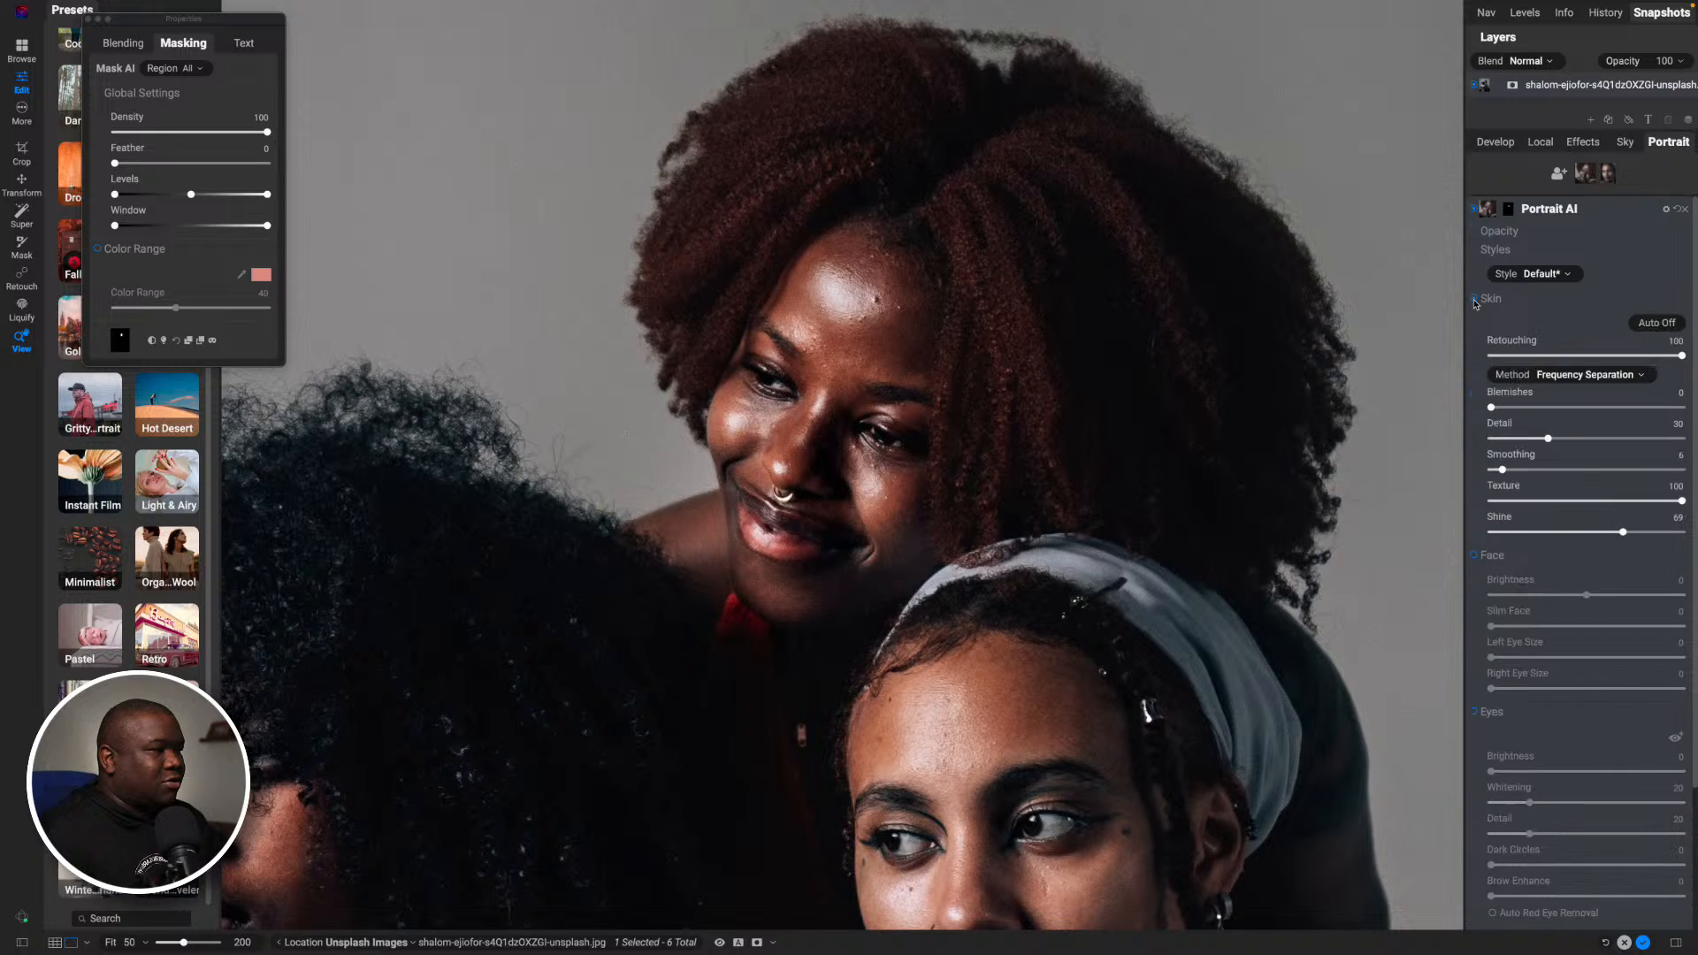
{"action": "left_click", "coordinate": [1474, 301]}
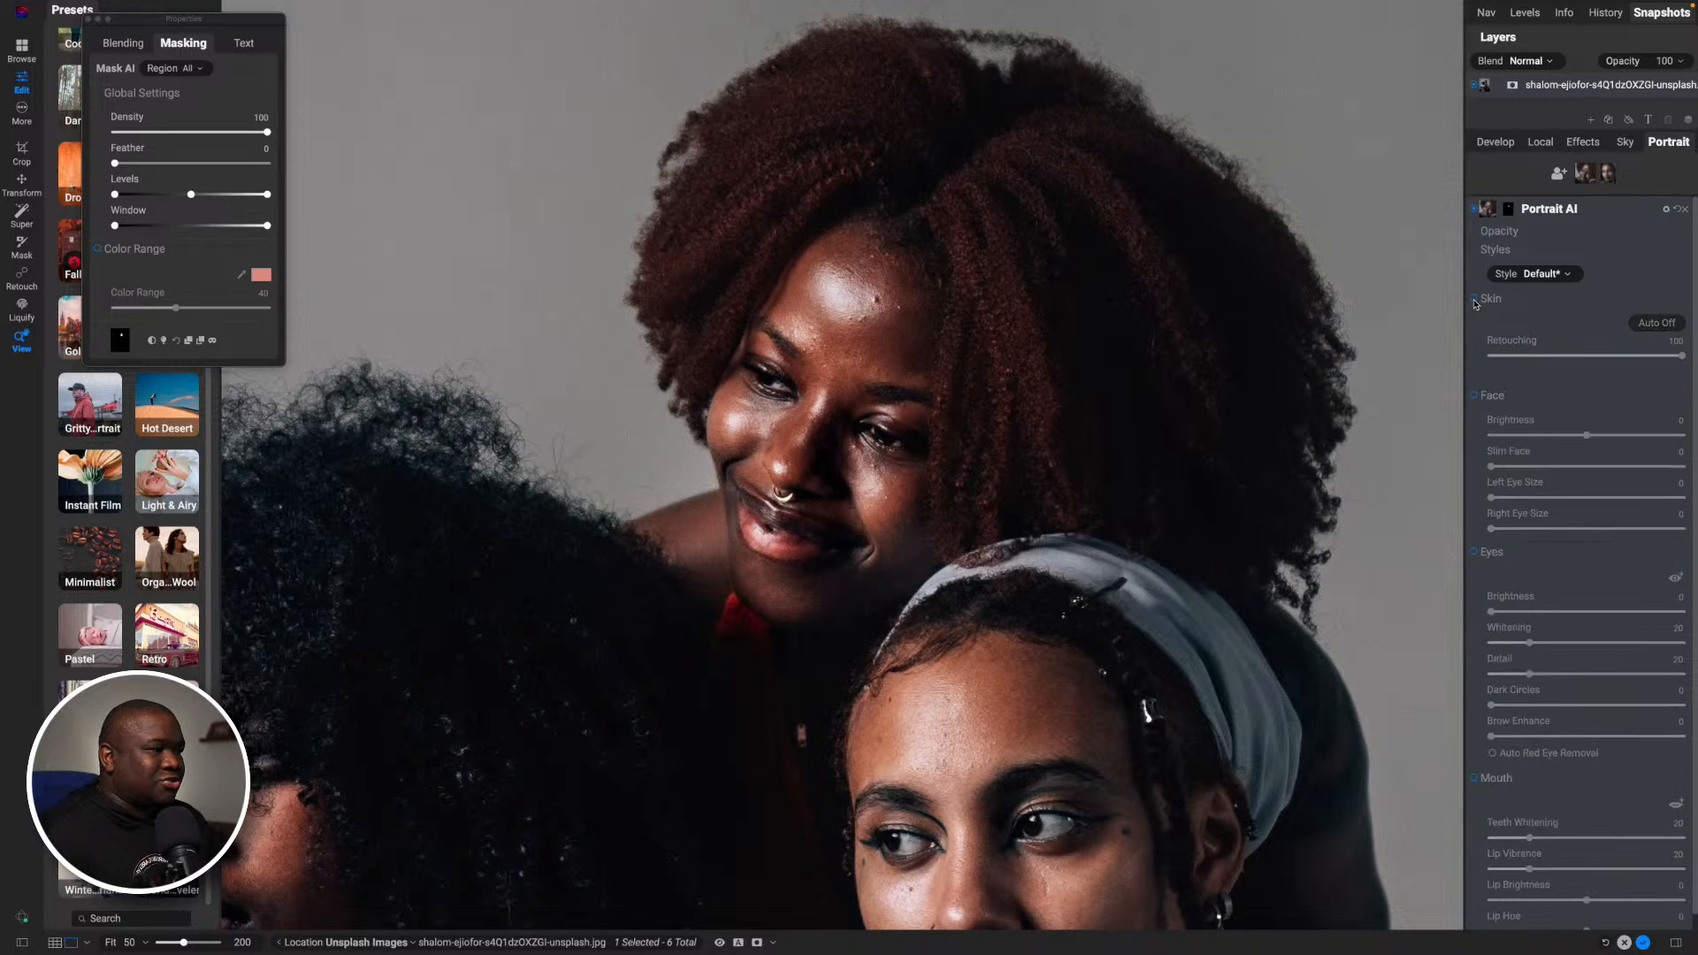
{"action": "left_click", "coordinate": [1474, 301]}
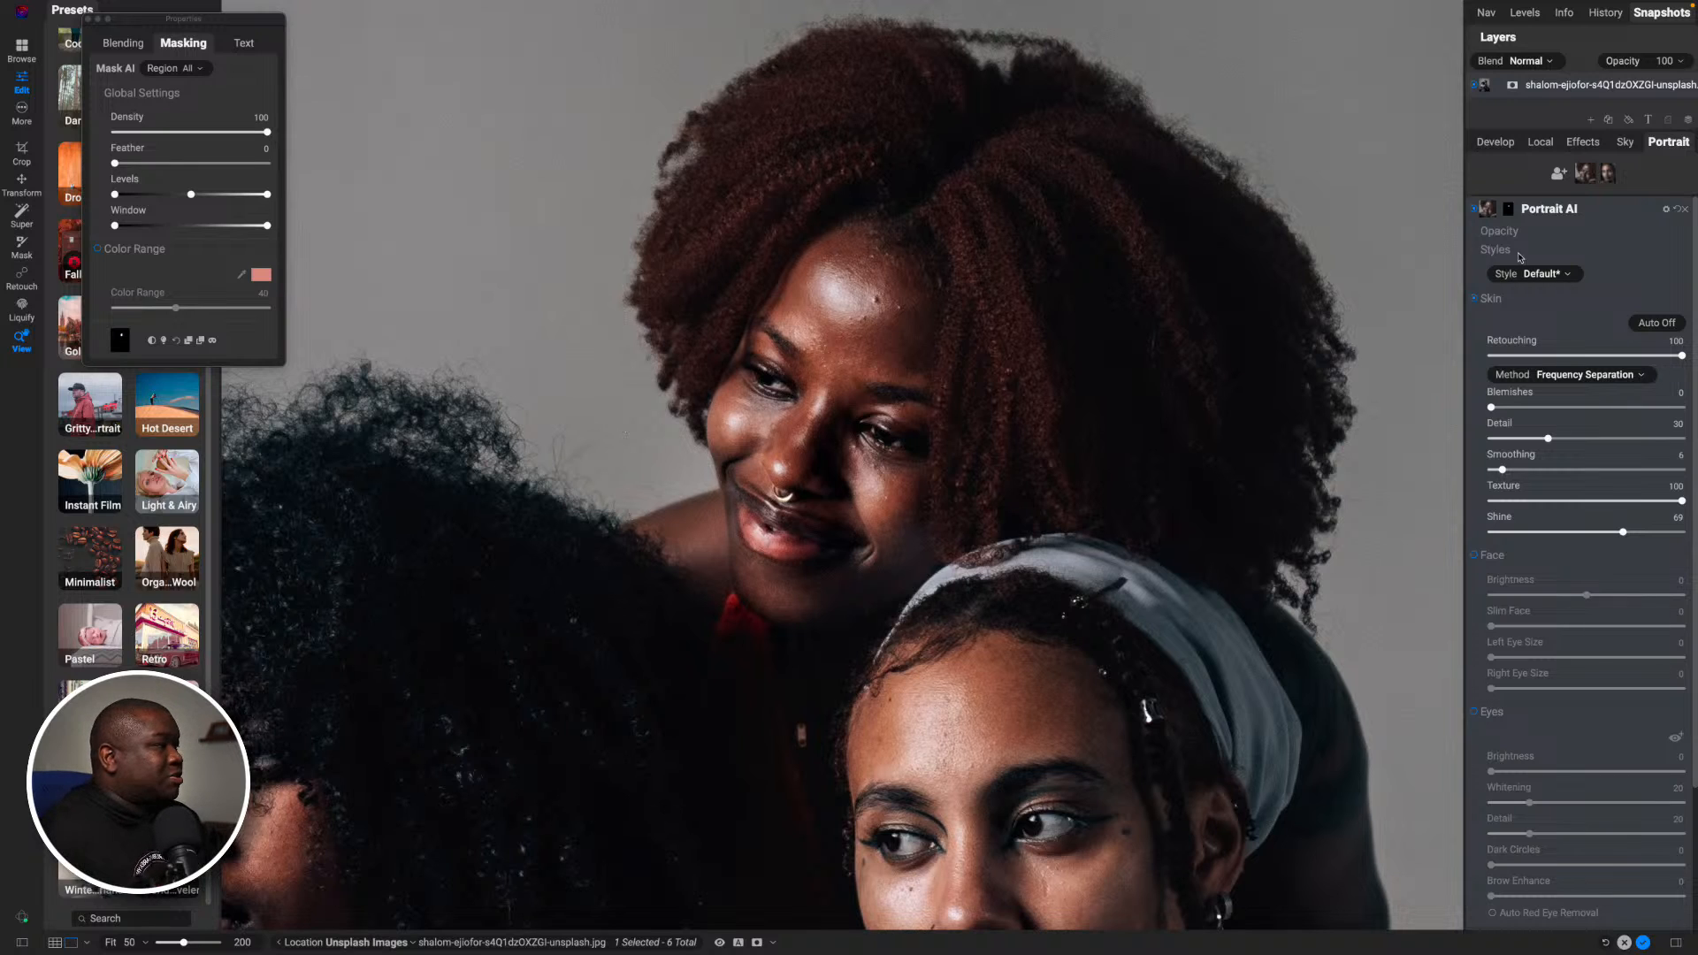
- Add a new local adjustment and paint it over the bright area of the rear woman's forehead with a size 150 brush
{"action": "left_click", "coordinate": [1584, 210]}
{"action": "left_click", "coordinate": [1551, 143]}
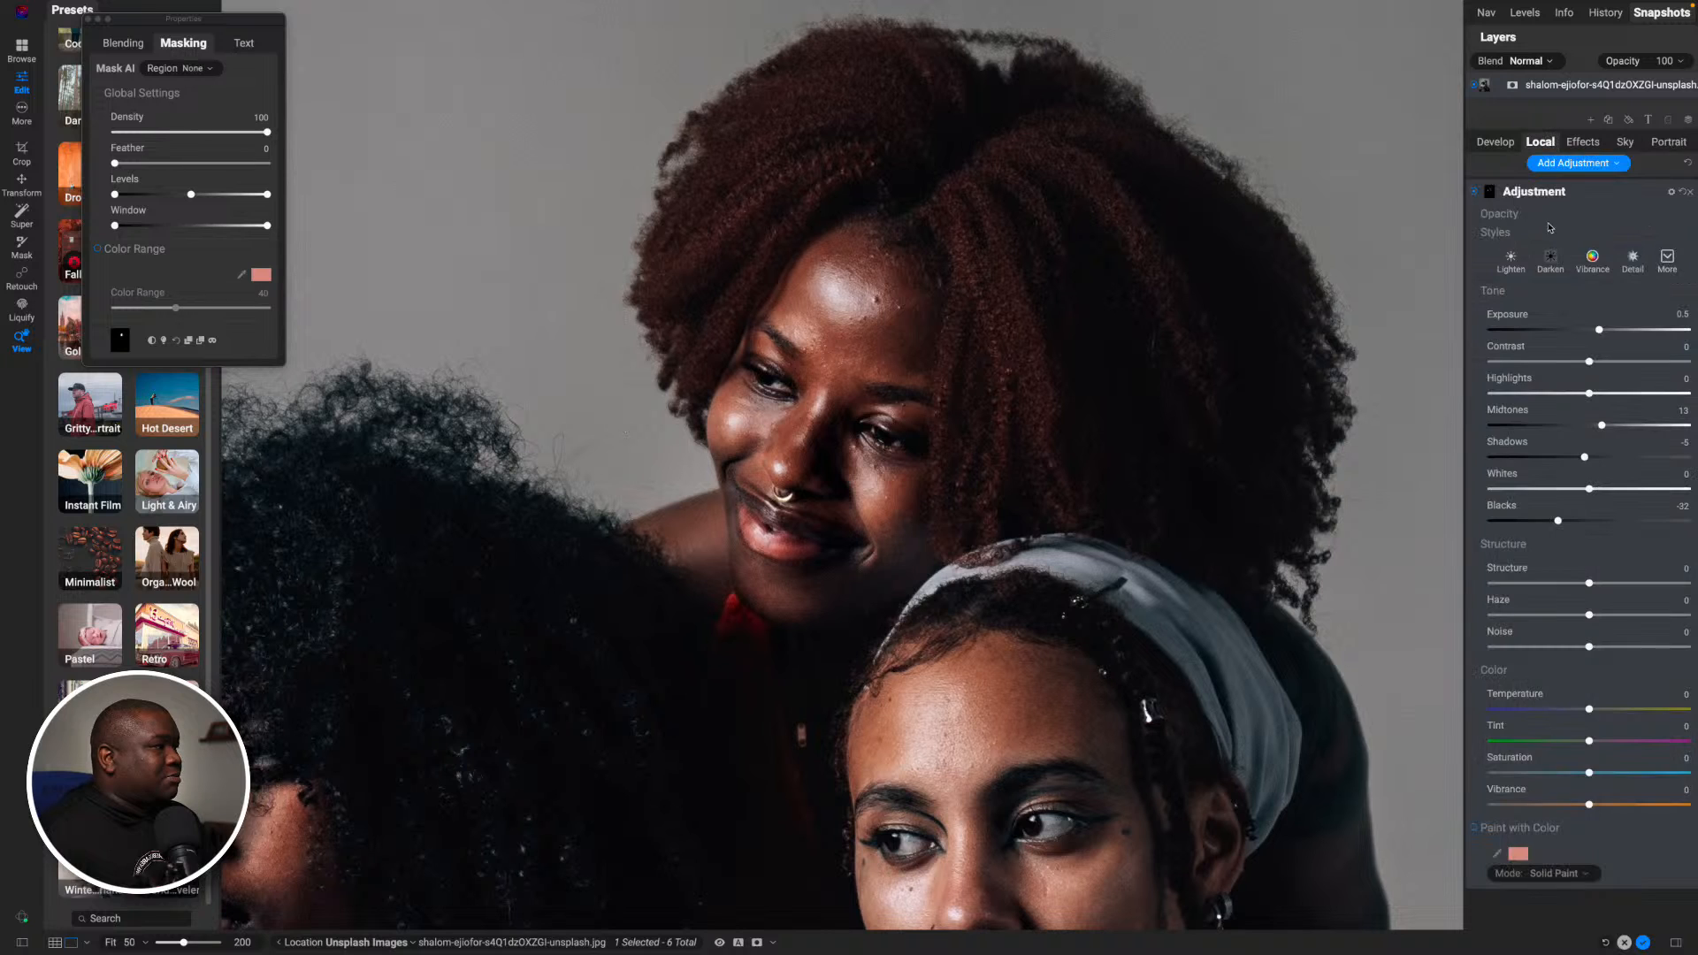
{"action": "left_click", "coordinate": [1574, 193]}
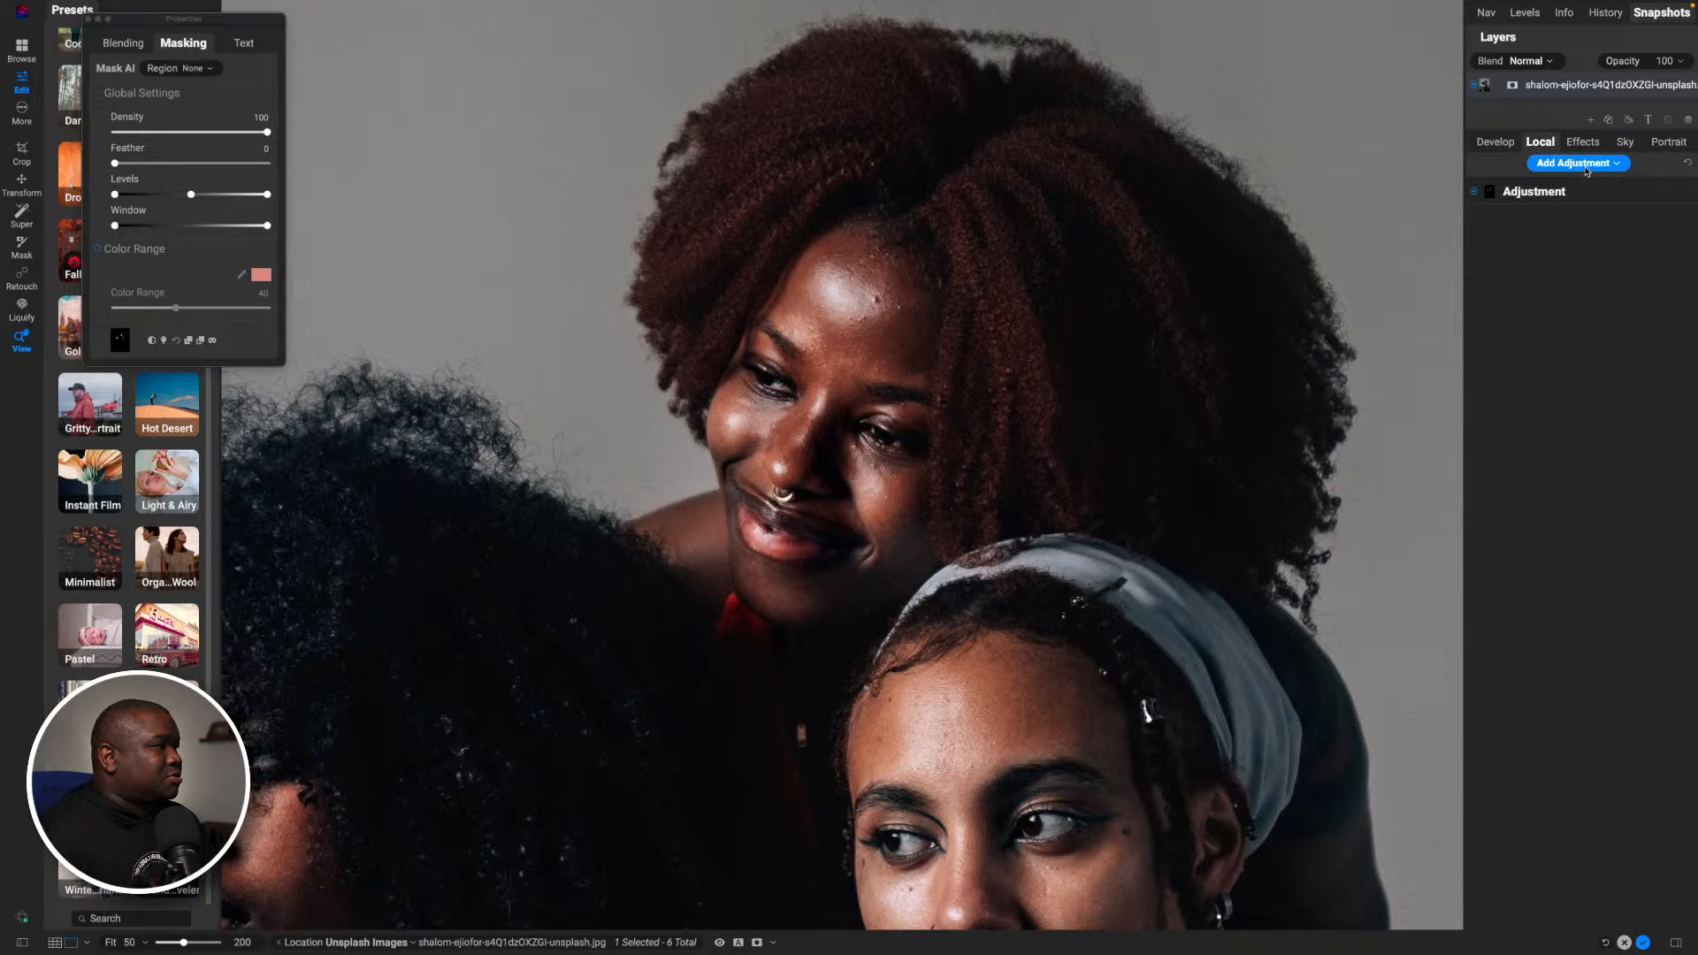
{"action": "left_click", "coordinate": [1574, 193]}
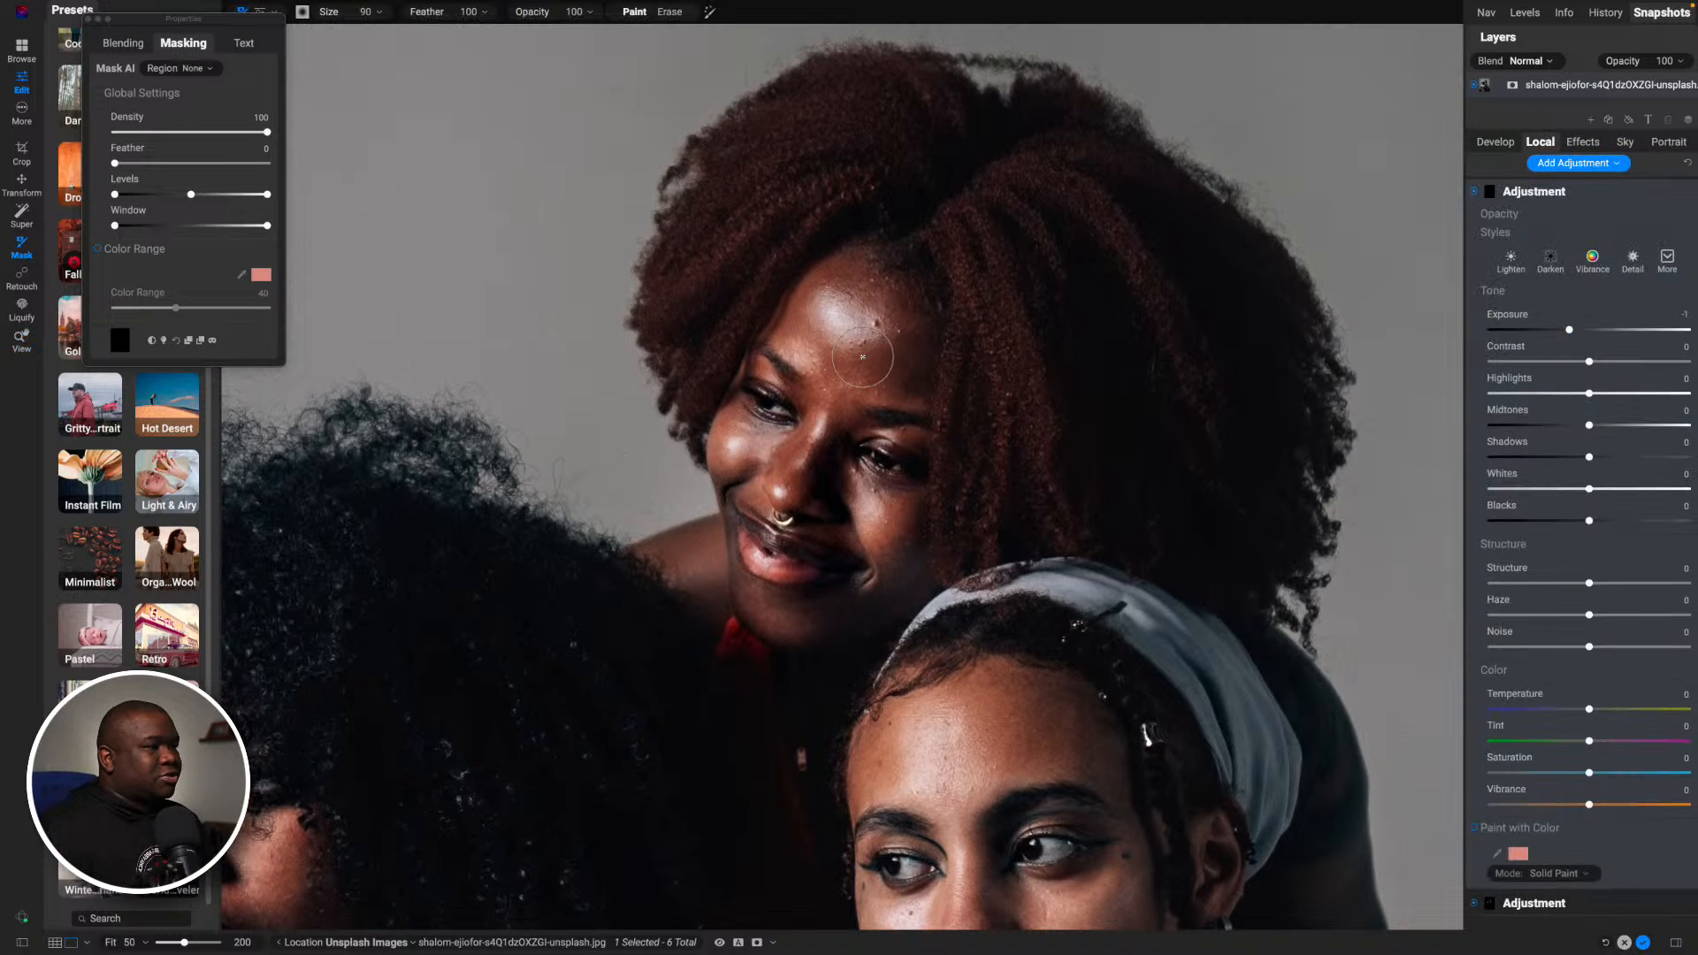
{"action": "key", "text": "bracketright"}
{"action": "key", "text": "bracketright"}
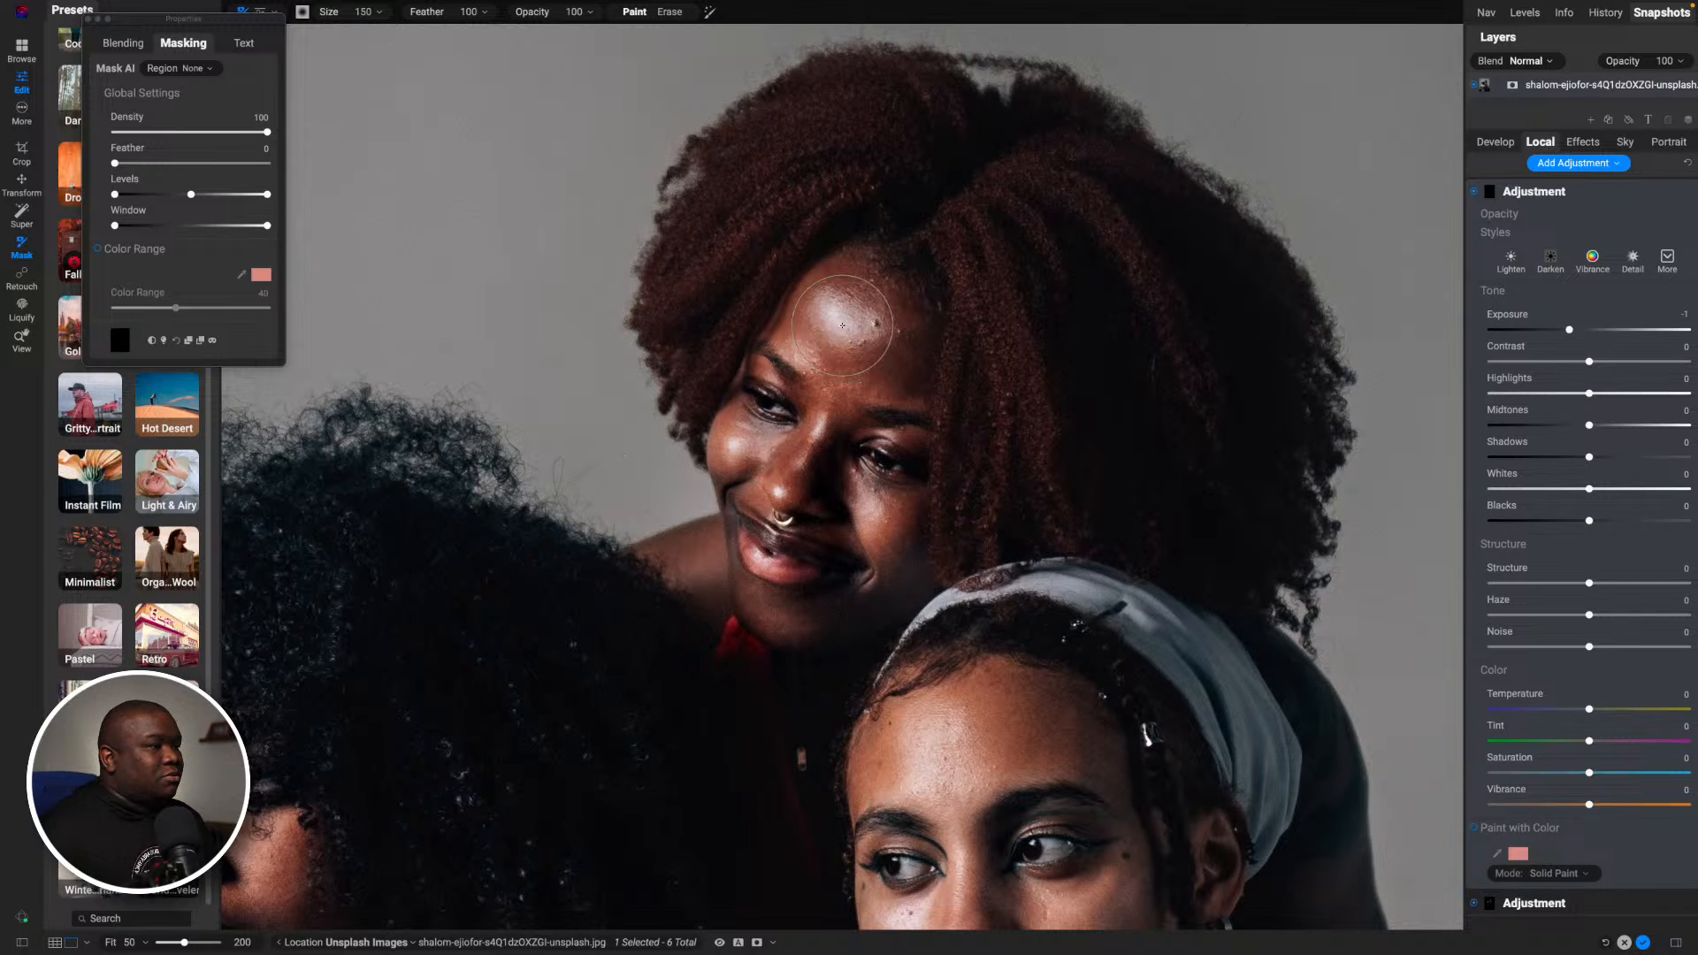
{"action": "left_click_drag", "start_coordinate": [834, 319], "coordinate": [867, 353]}
- Paint the adjustment over the rear woman's cheek with a size 100 brush and around her mouth and brow at size 80
{"action": "key", "text": "bracketleft"}
{"action": "key", "text": "bracketleft"}
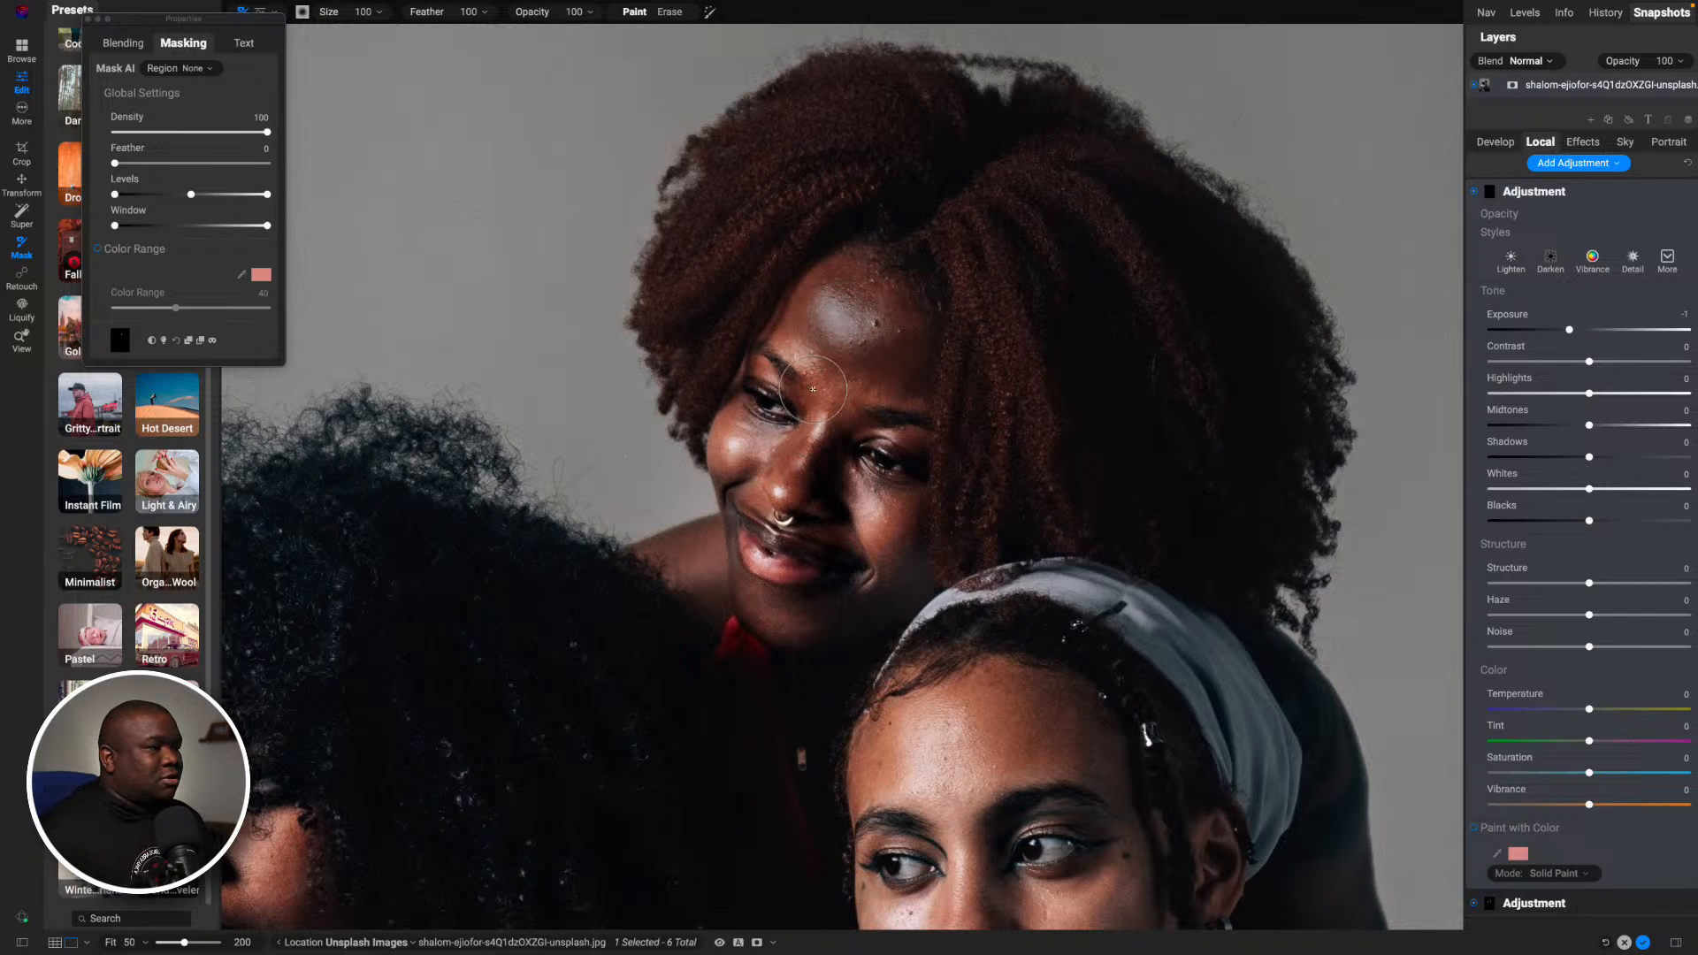
{"action": "mouse_move", "coordinate": [729, 445]}
{"action": "left_mouse_down"}
{"action": "mouse_move", "coordinate": [733, 465]}
{"action": "mouse_move", "coordinate": [874, 527]}
{"action": "mouse_move", "coordinate": [773, 491]}
{"action": "left_mouse_up"}
{"action": "key", "text": "bracketleft"}
{"action": "key", "text": "bracketleft"}
{"action": "left_click_drag", "start_coordinate": [754, 559], "coordinate": [780, 576]}
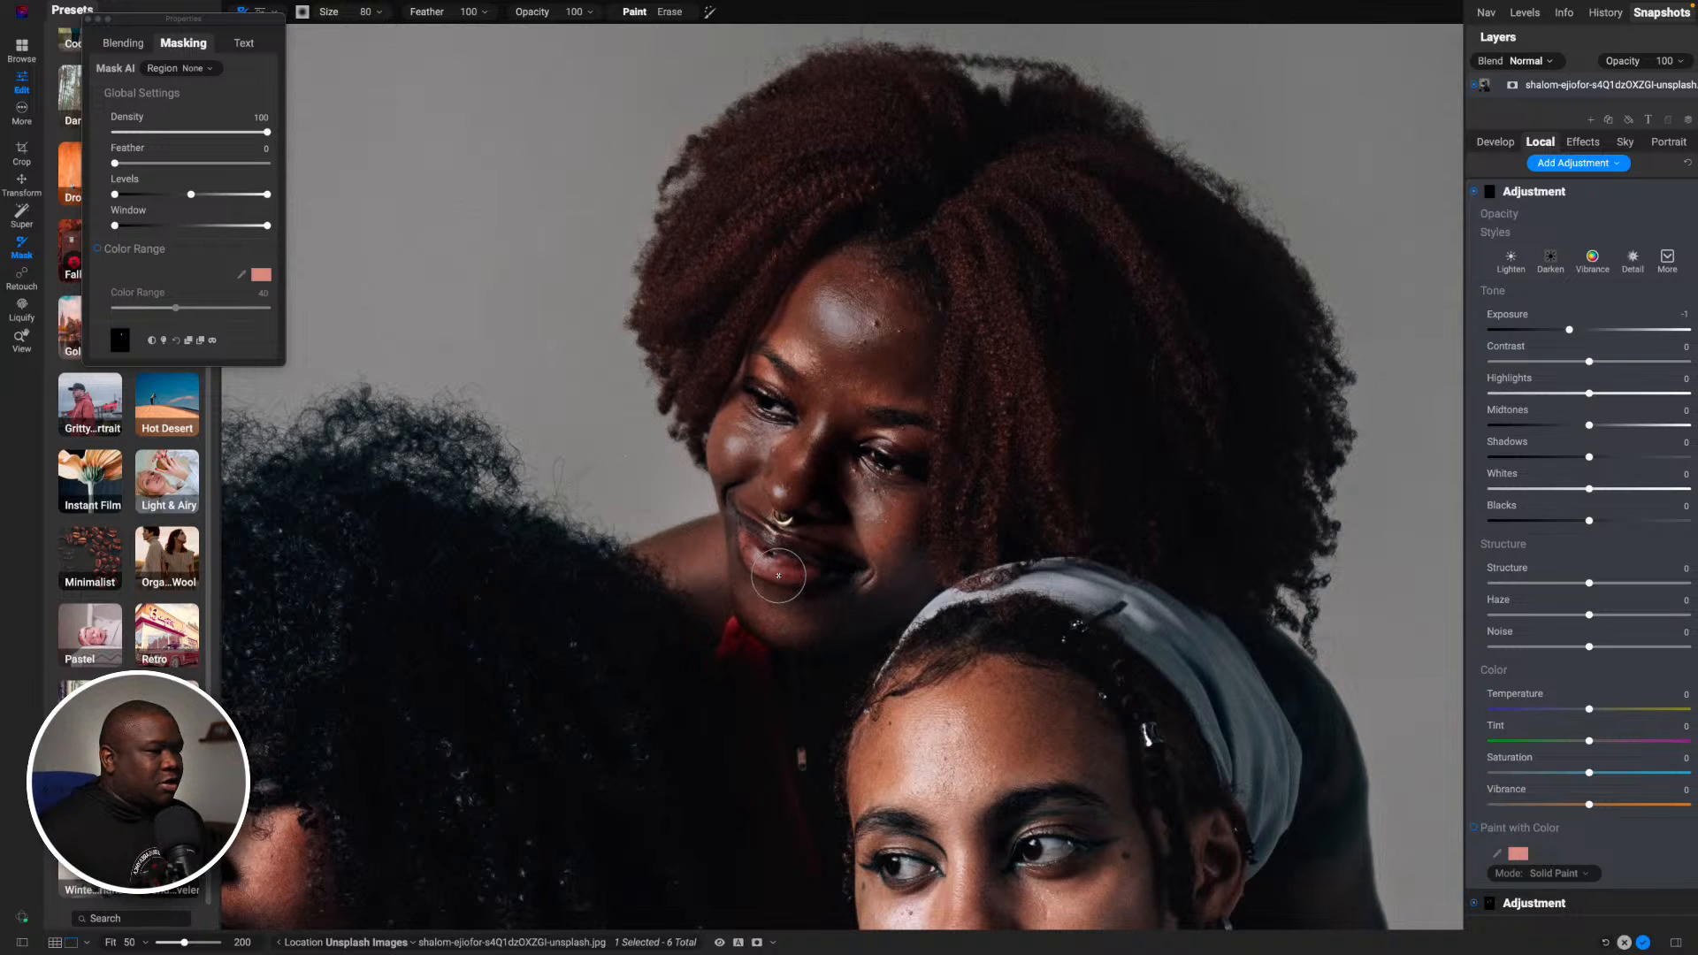
{"action": "left_click_drag", "start_coordinate": [801, 355], "coordinate": [772, 376]}
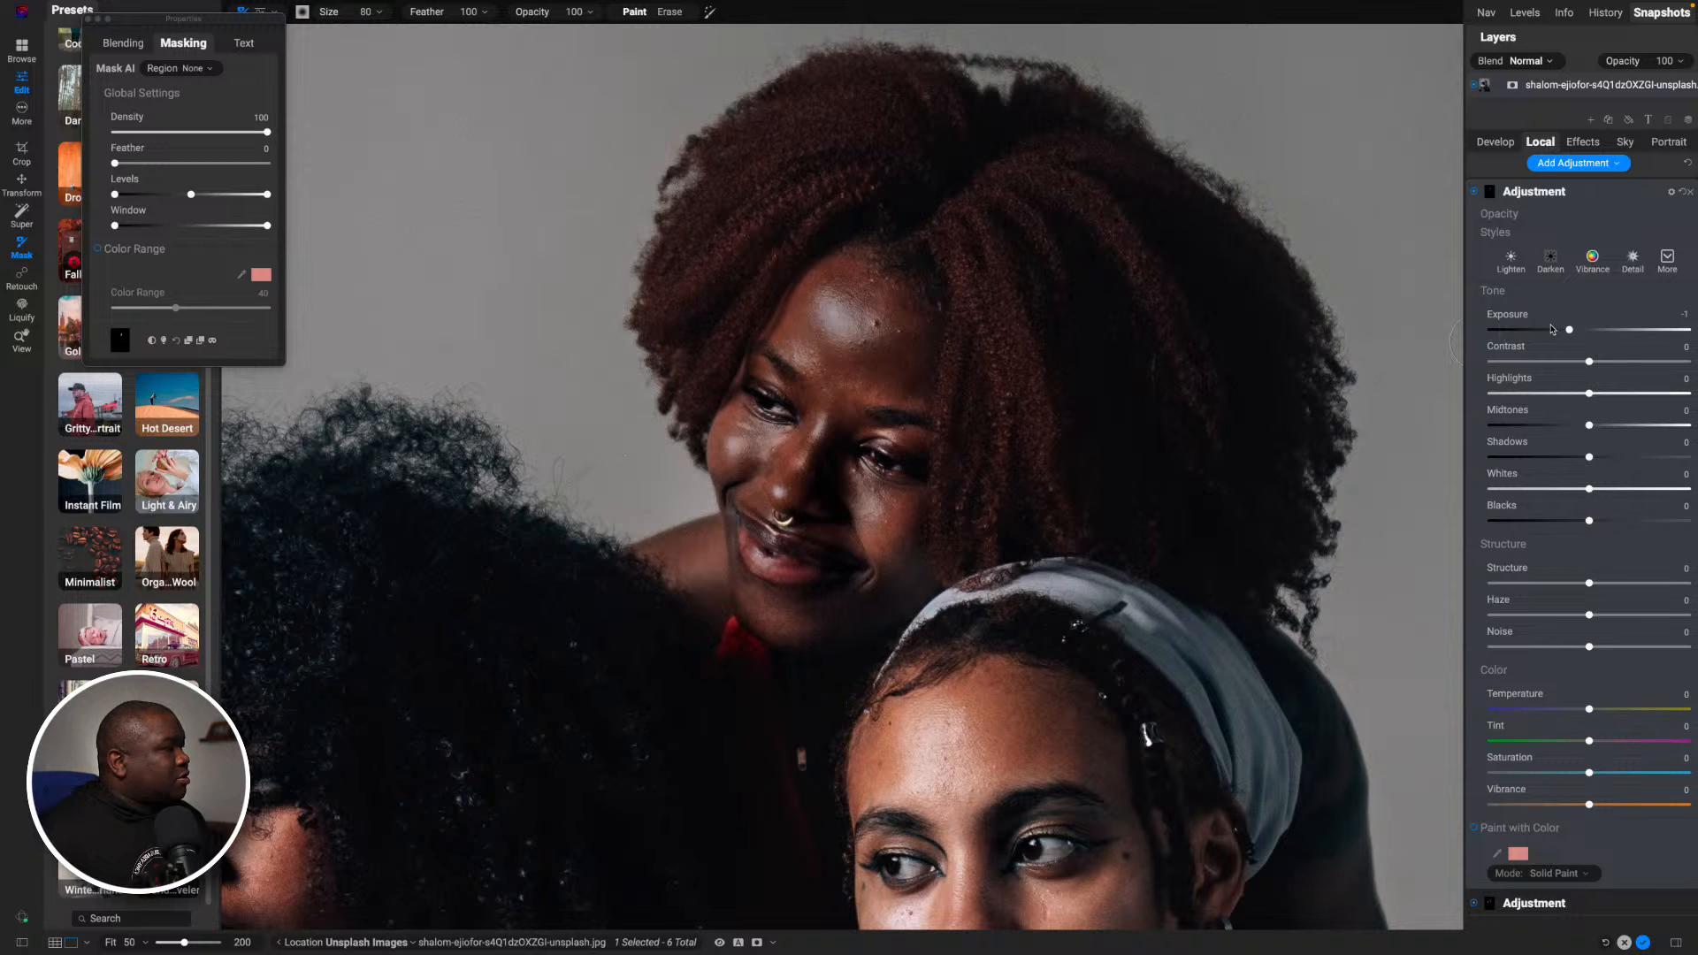
- Reset the new adjustment's Exposure to 0, set Highlights to -23 and Midtones to -5
{"action": "double_click", "coordinate": [1503, 315]}
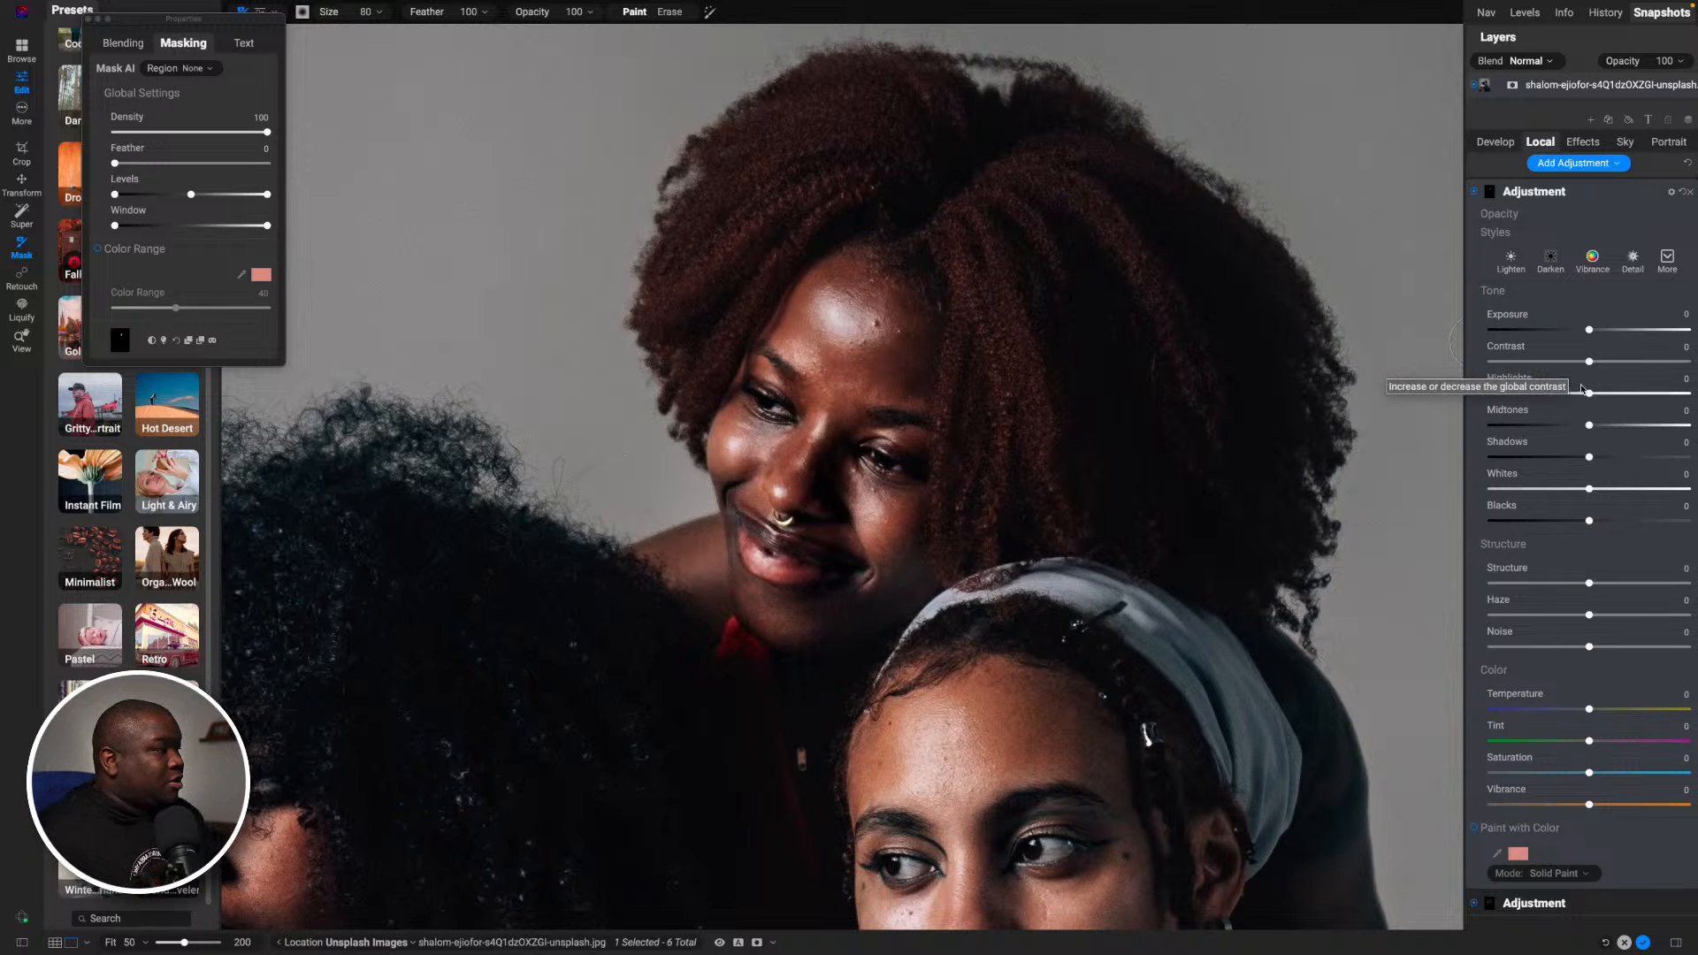
{"action": "left_click_drag", "start_coordinate": [1585, 391], "coordinate": [1583, 427]}
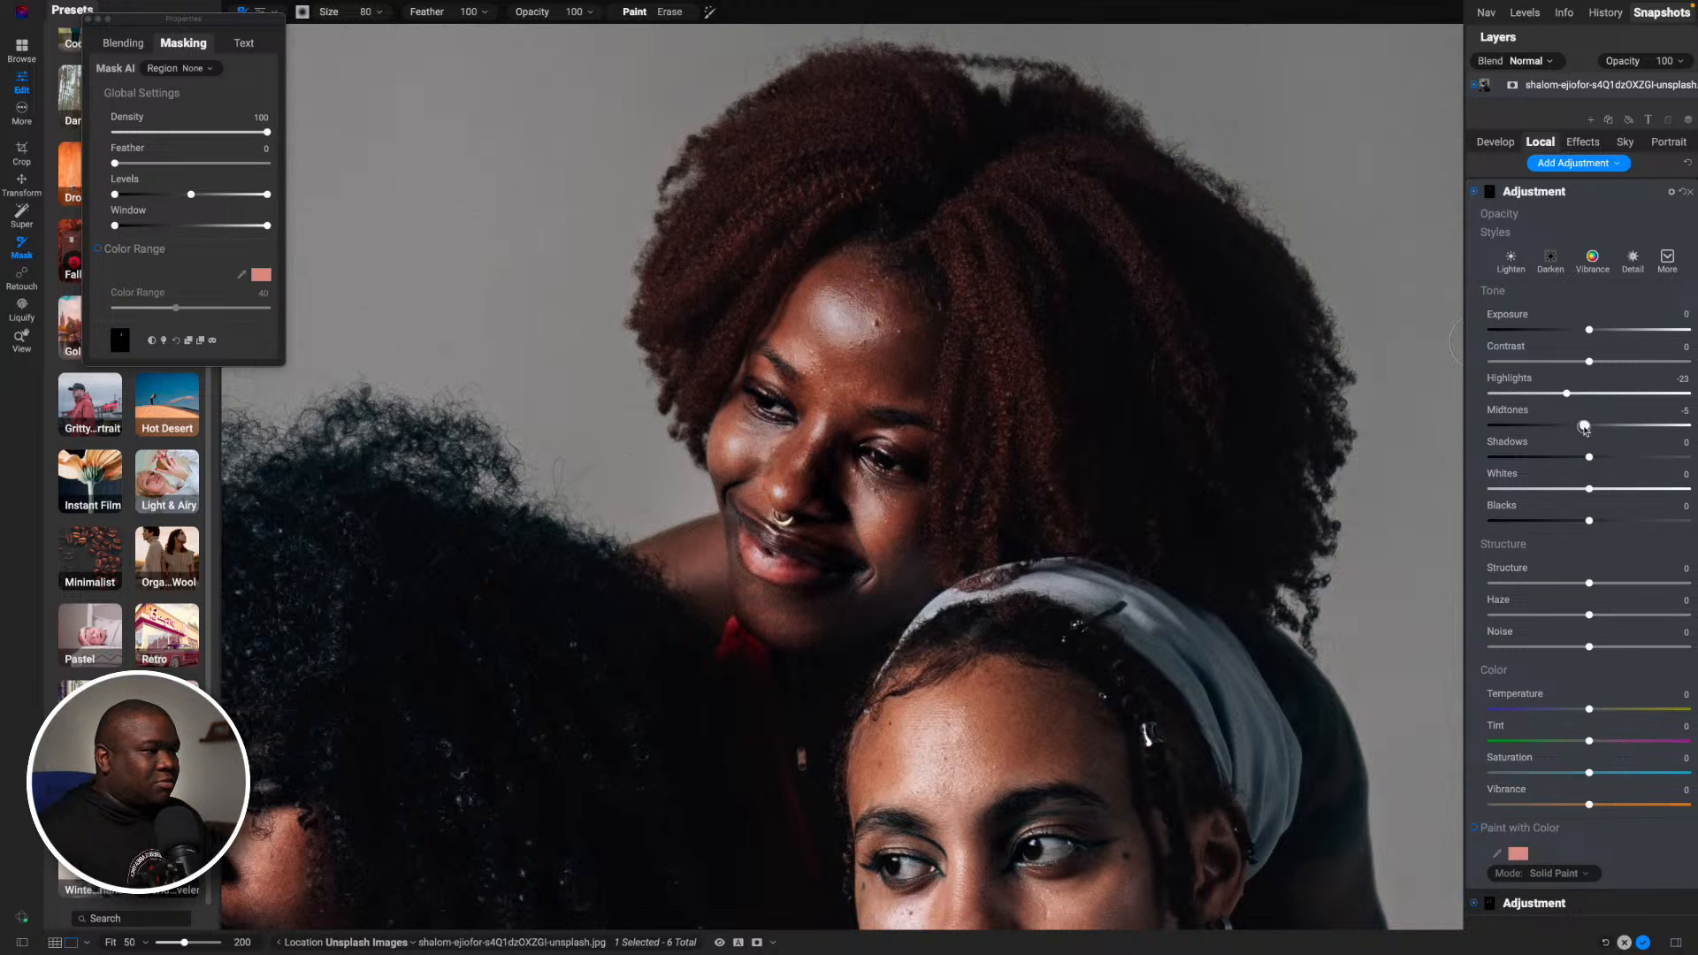
- Compare the rear woman's face with the new local adjustment turned off and on
{"action": "left_click", "coordinate": [1474, 192]}
{"action": "left_click", "coordinate": [1474, 192]}
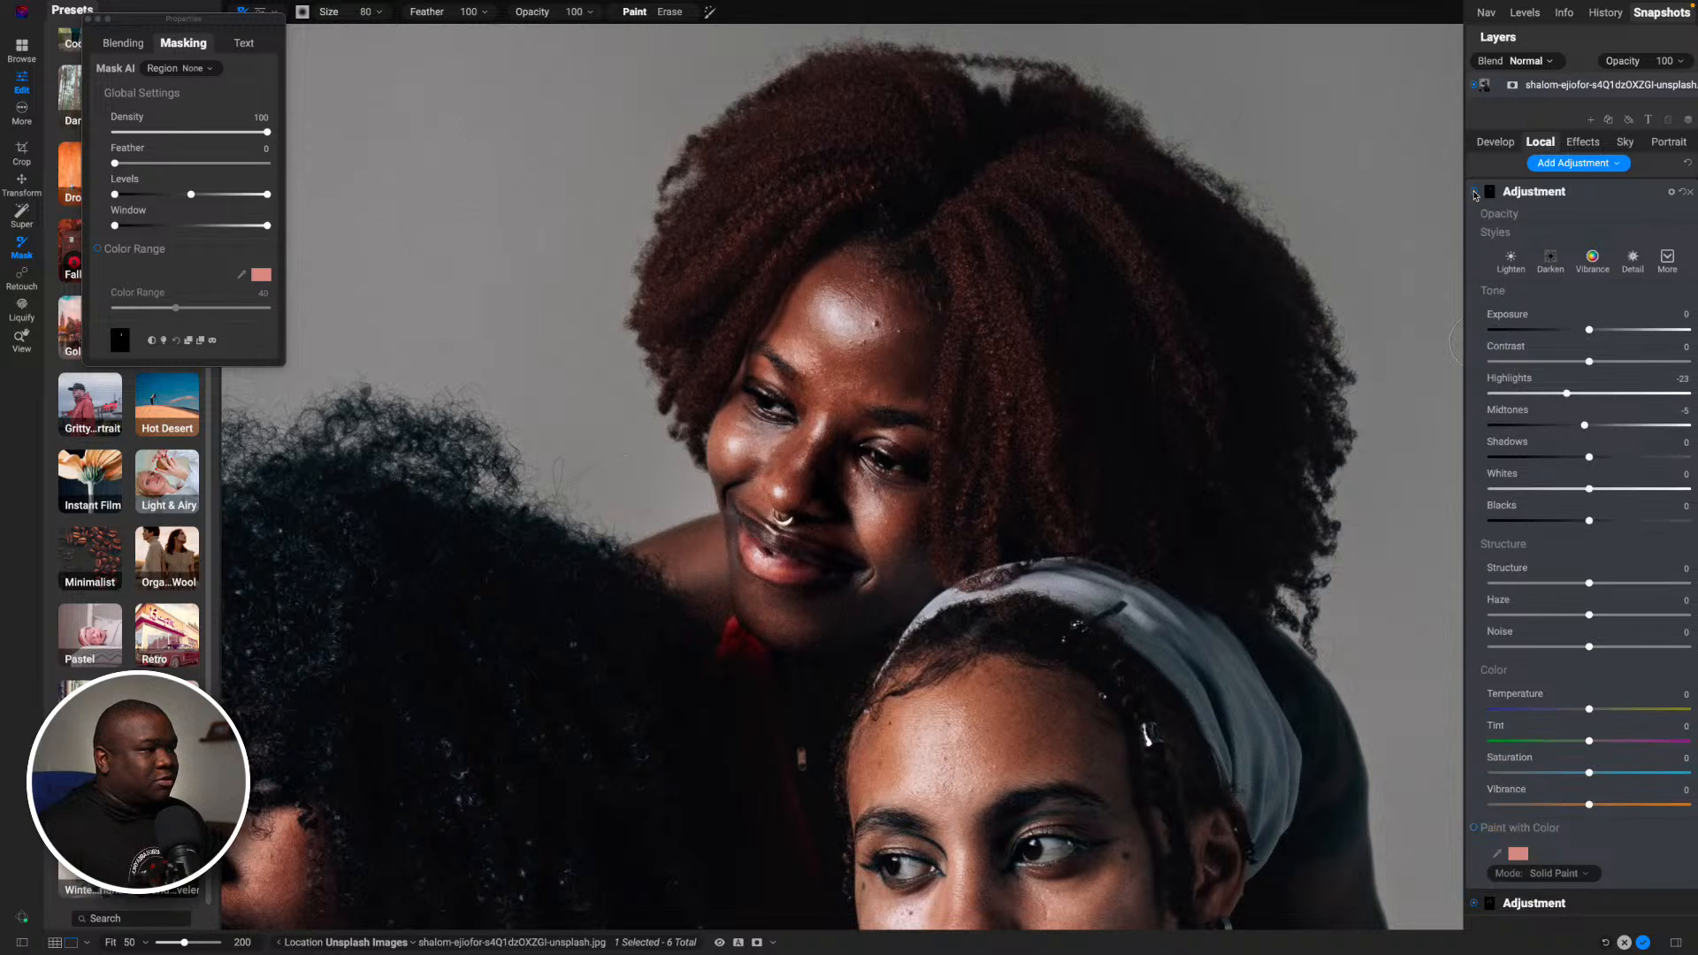
{"action": "left_click", "coordinate": [1474, 193]}
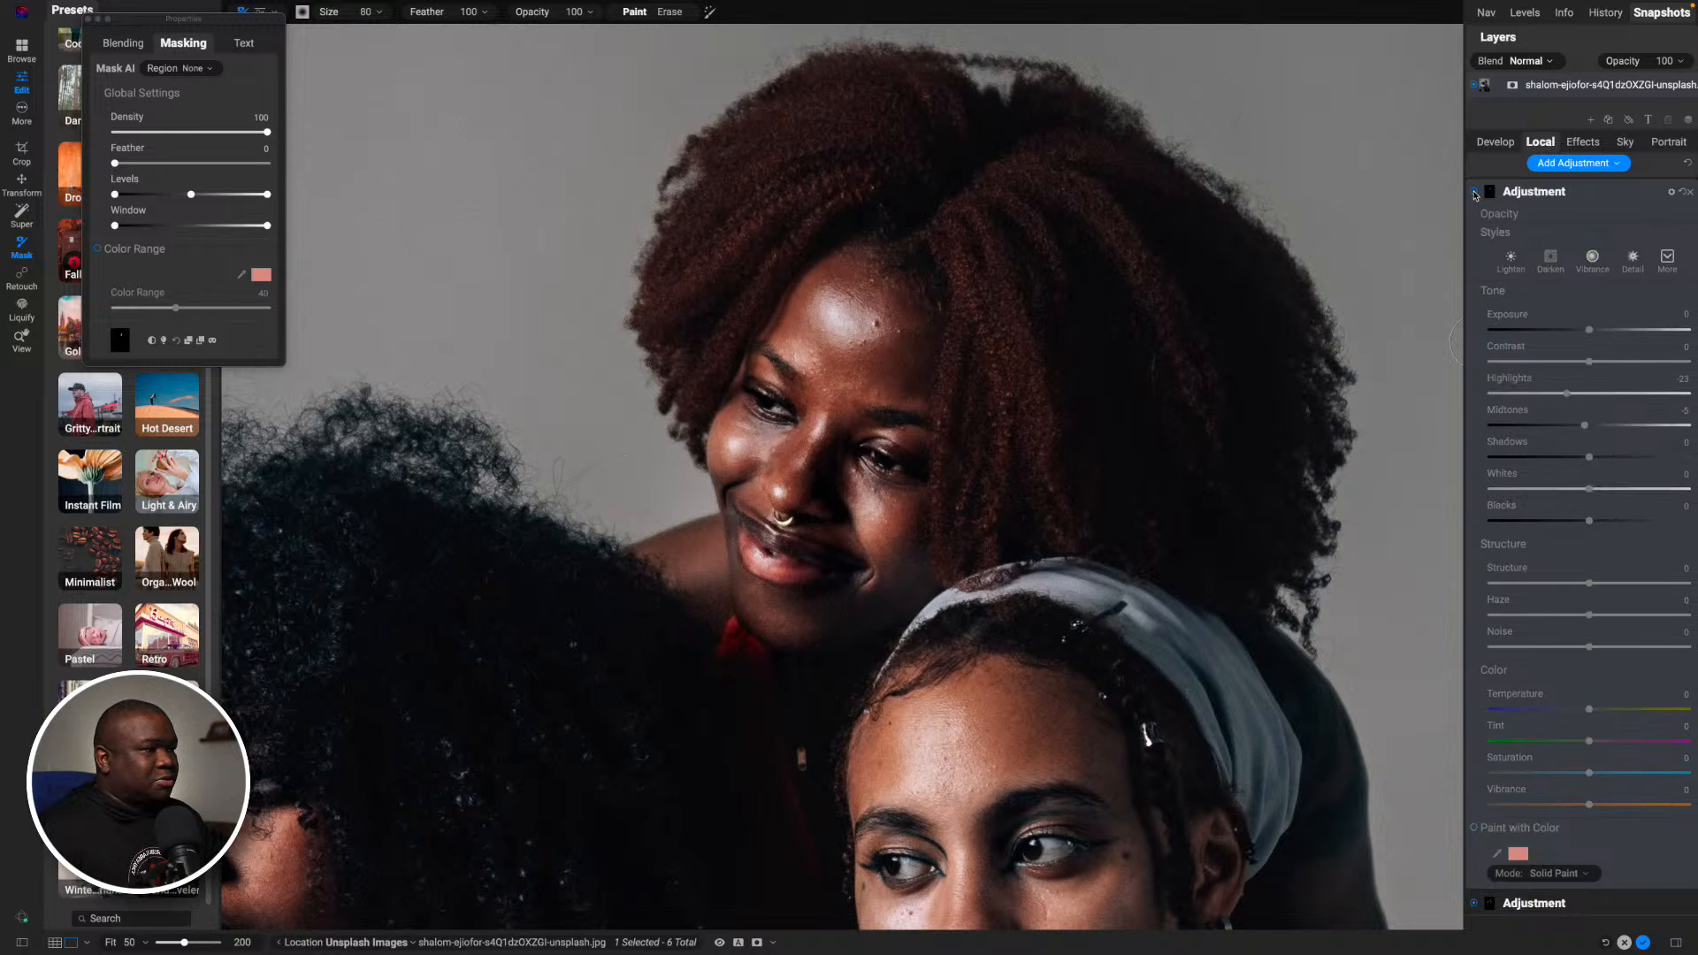
{"action": "left_click", "coordinate": [1474, 193]}
{"action": "left_click", "coordinate": [1474, 192]}
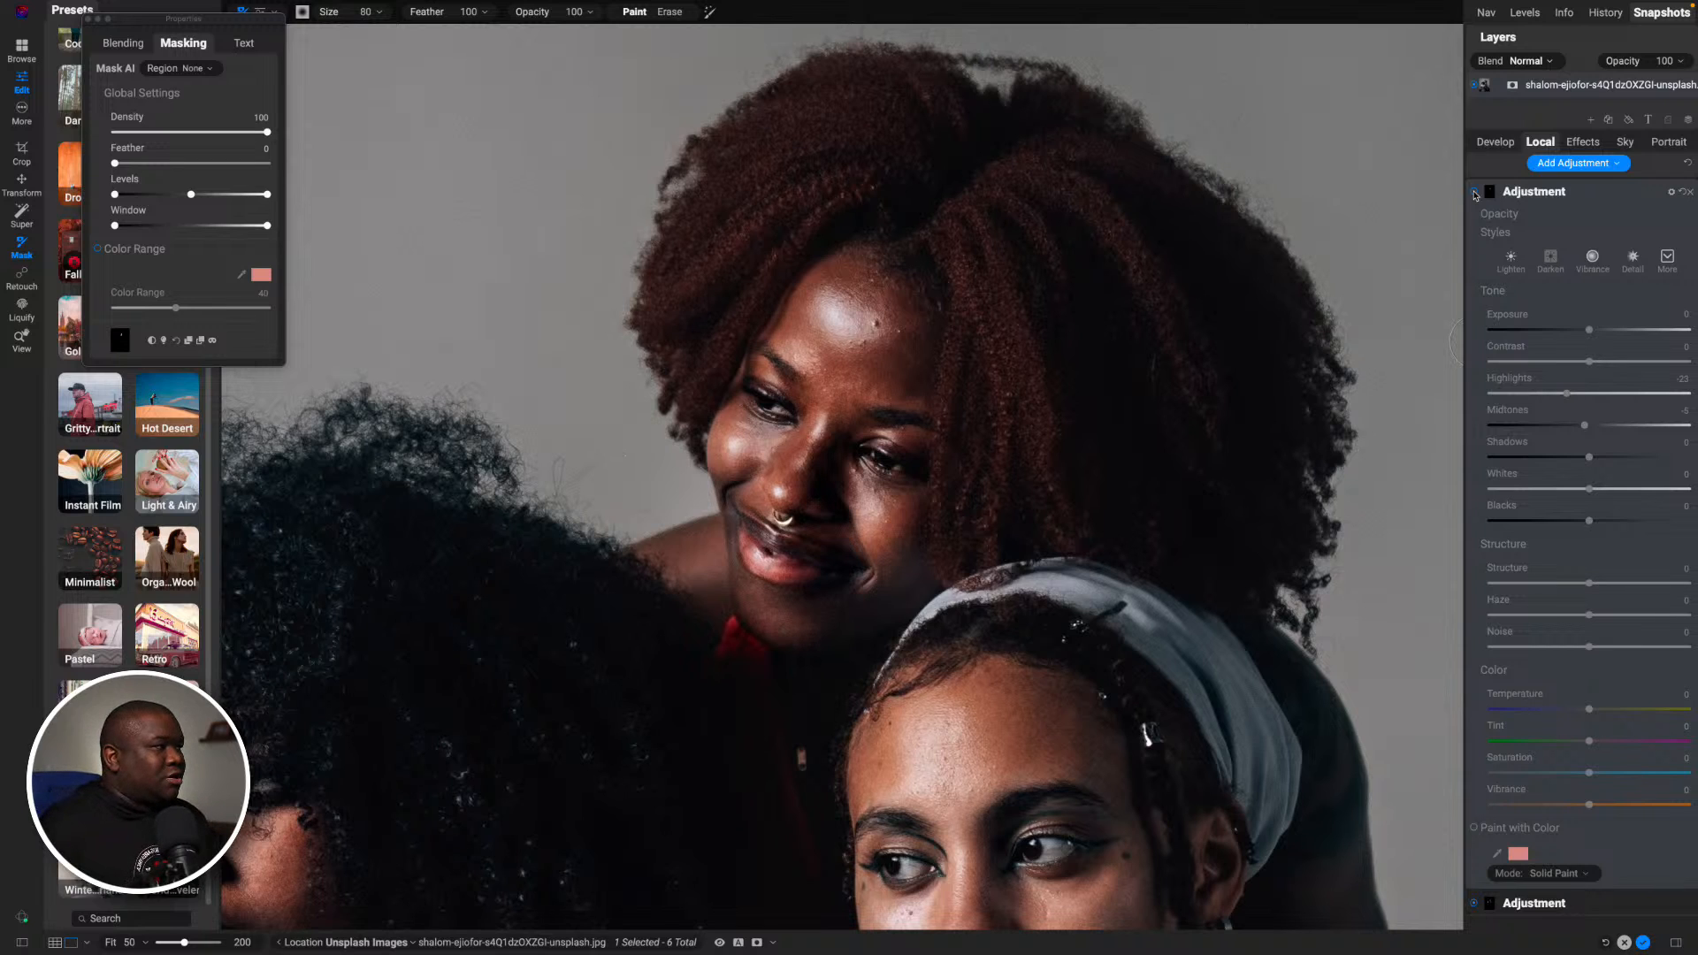
{"action": "left_click", "coordinate": [1474, 193]}
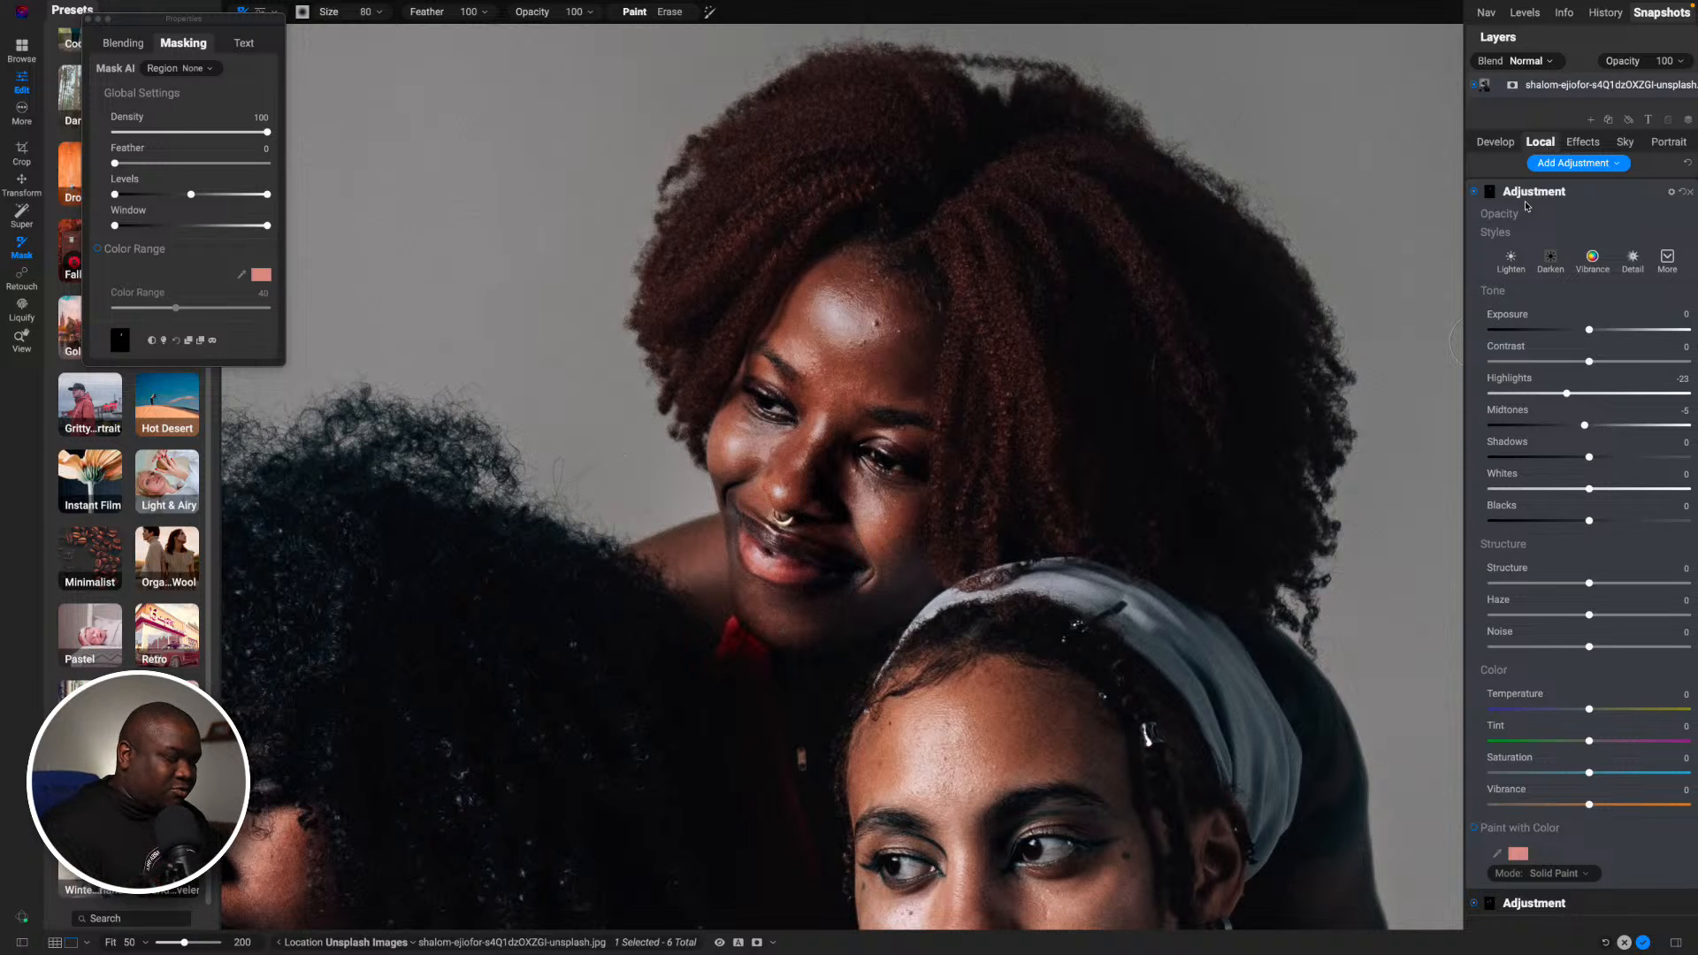
- View the whole portrait and compare it with the original photo
{"action": "key", "text": "ctrl+0"}
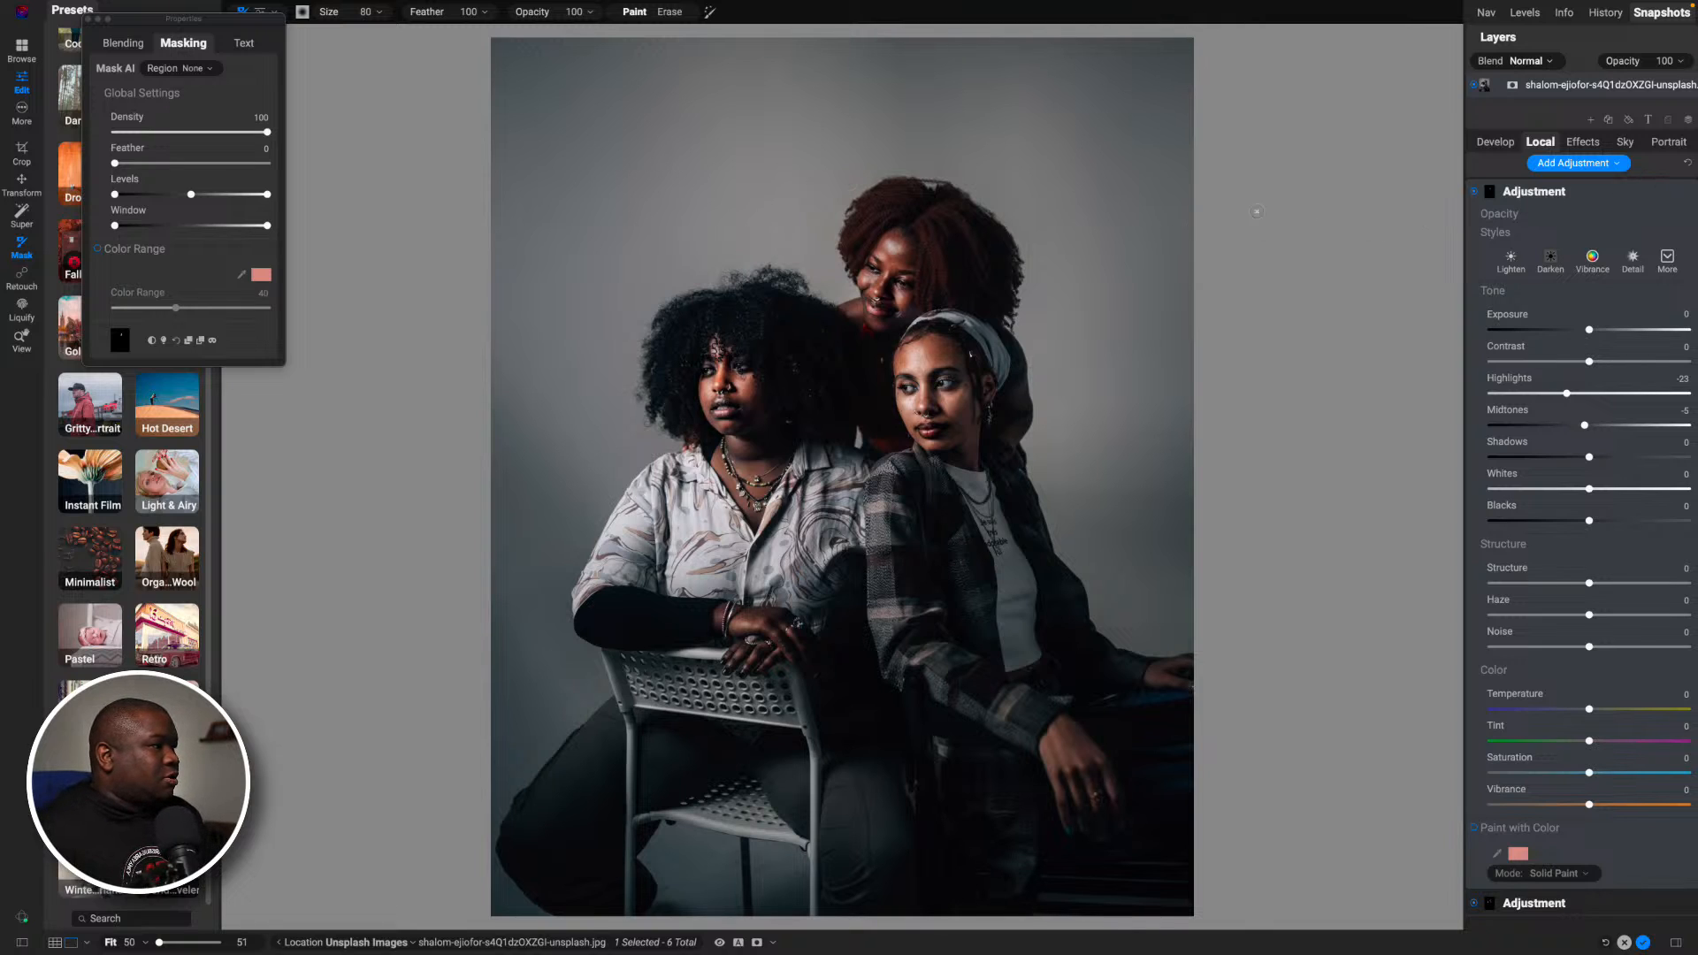
{"action": "key", "text": "backslash"}
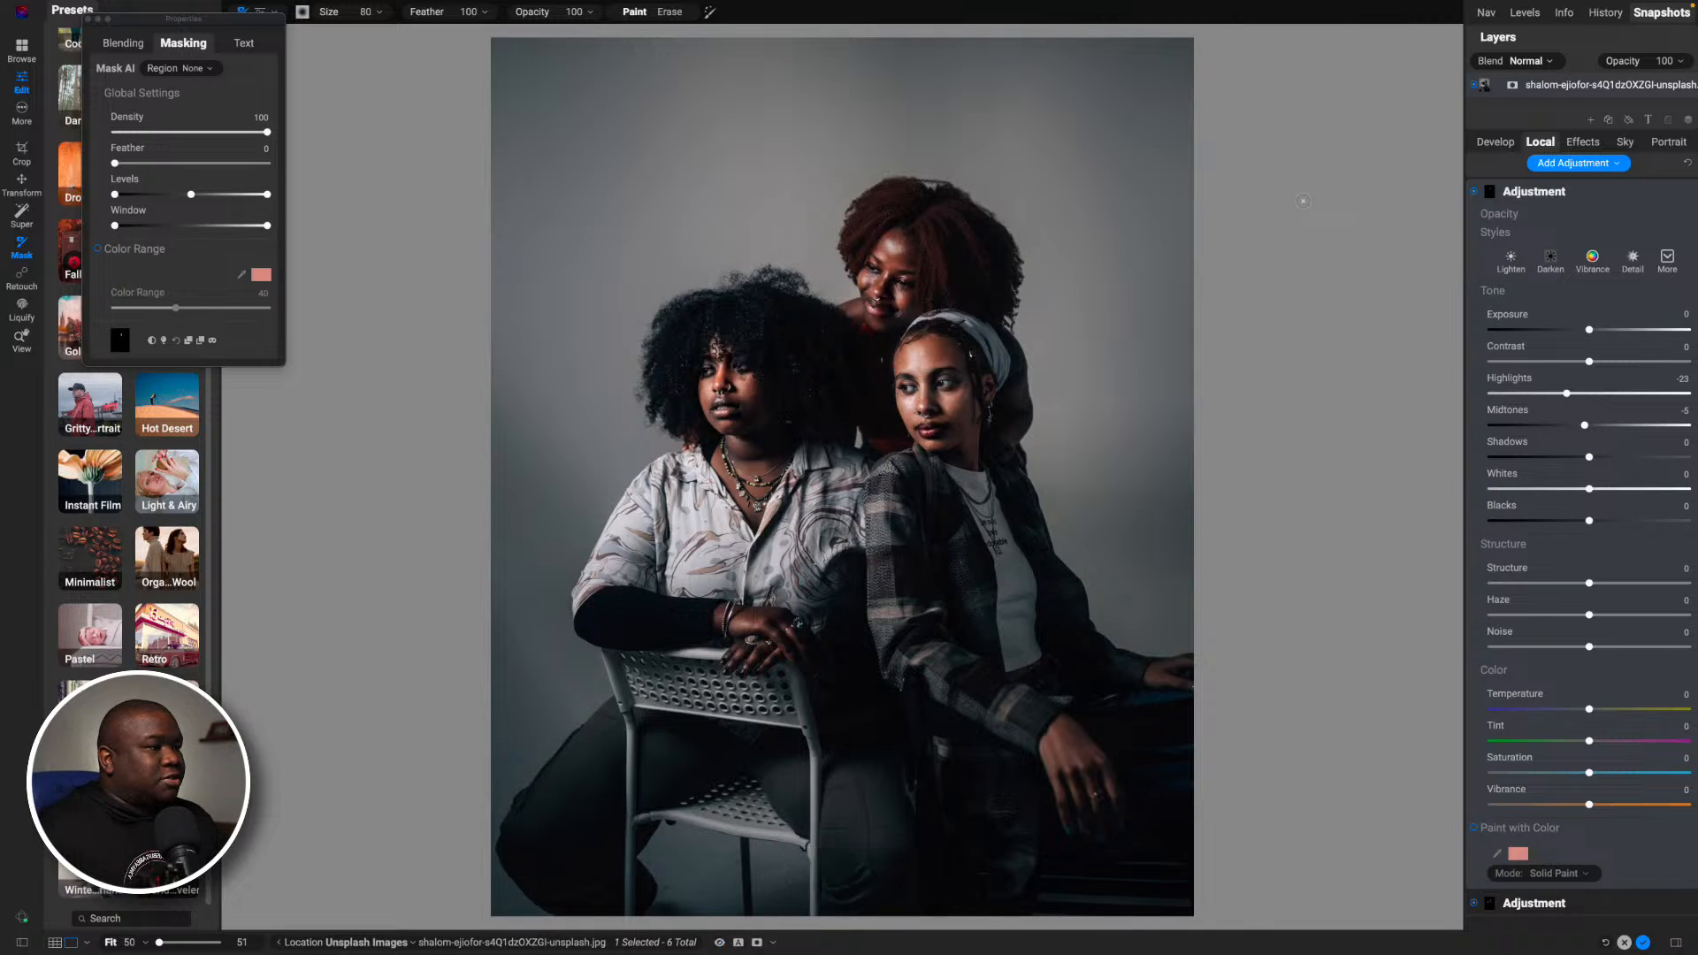
{"action": "key", "text": "backslash"}
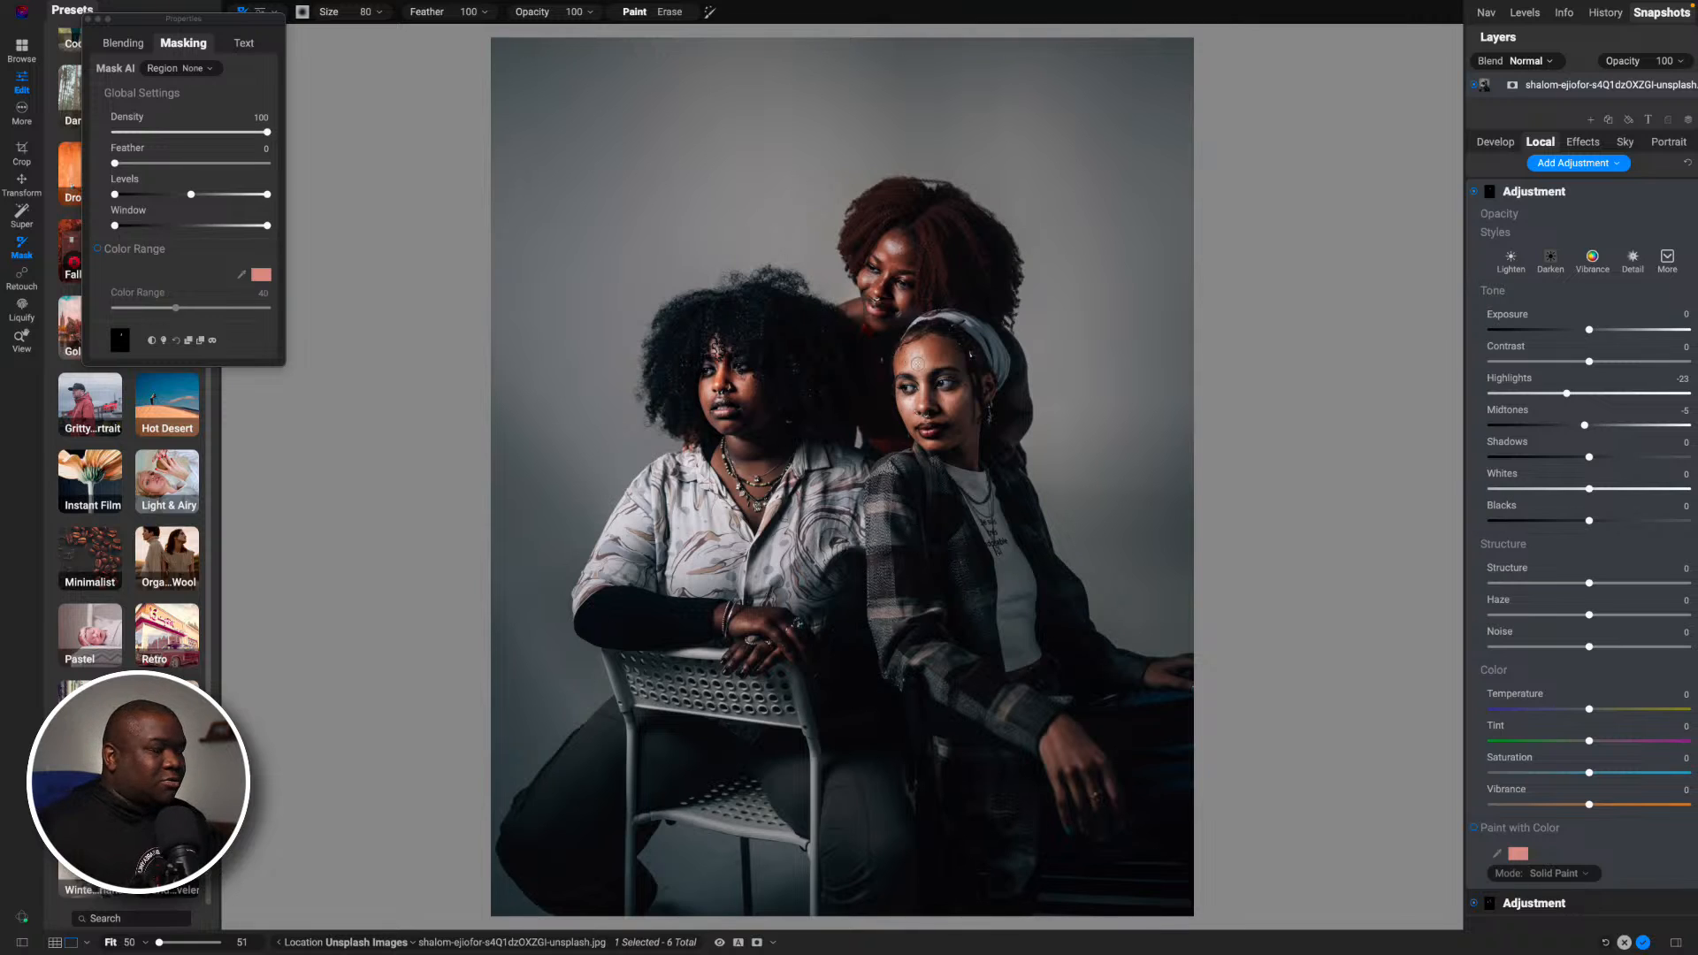
{"action": "key", "text": "]"}
{"action": "key", "text": "]"}
{"action": "key", "text": "]"}
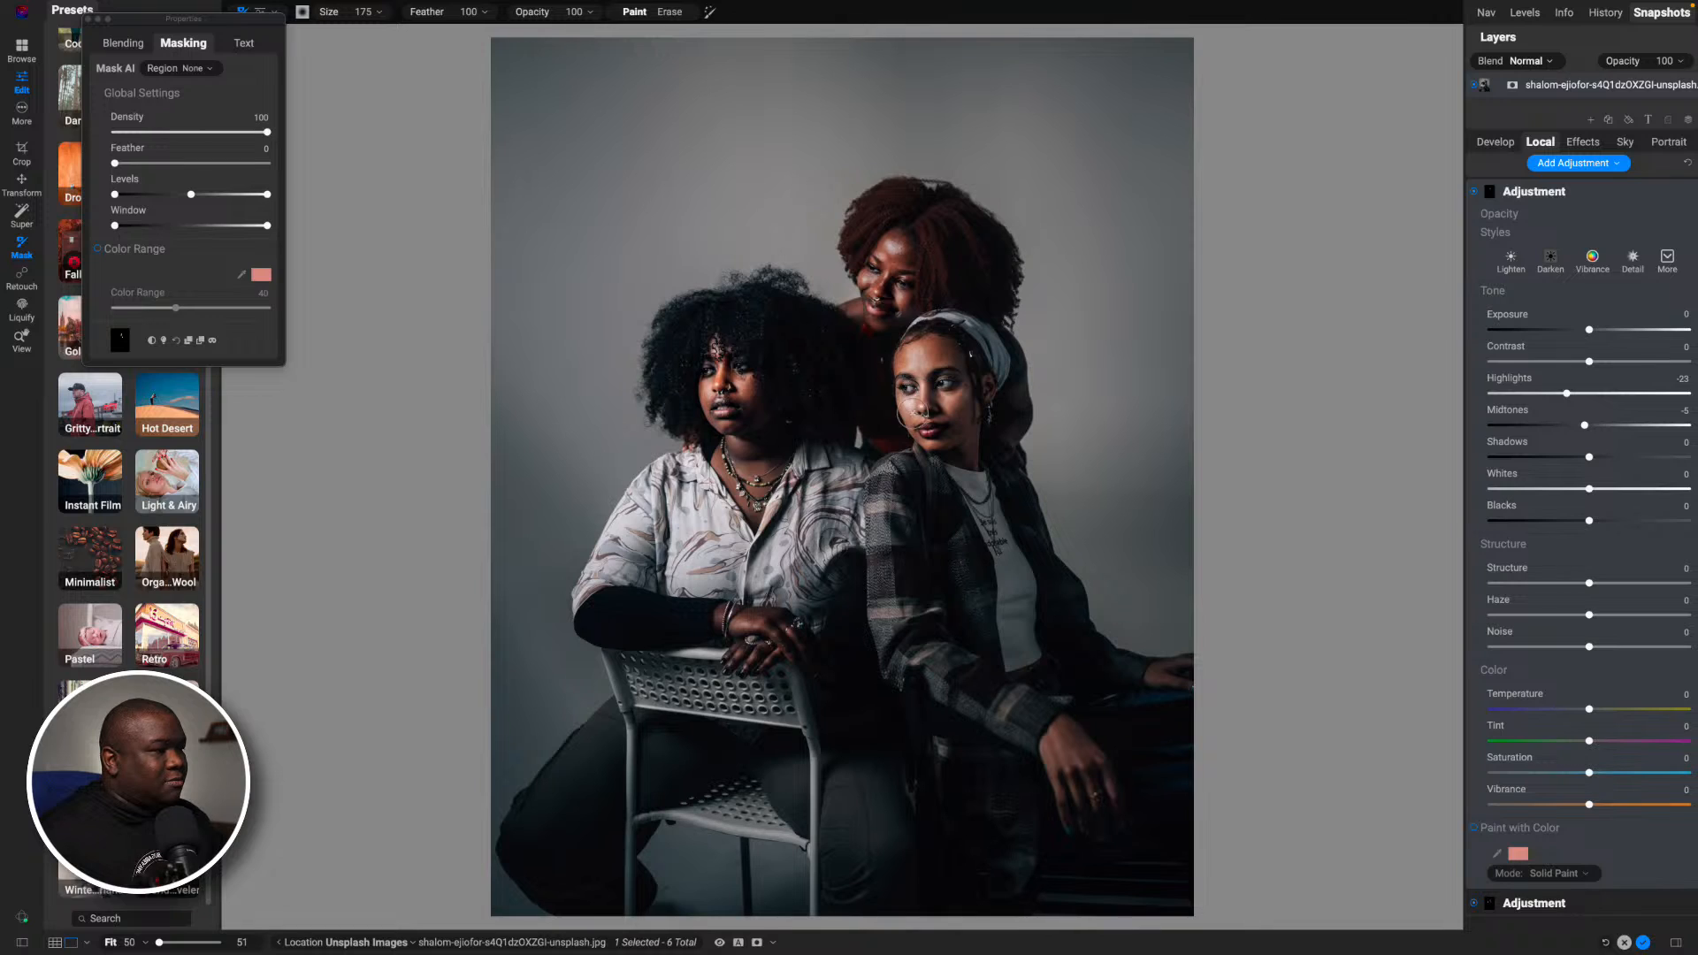
{"action": "key", "text": "bracketleft"}
{"action": "key", "text": "bracketleft"}
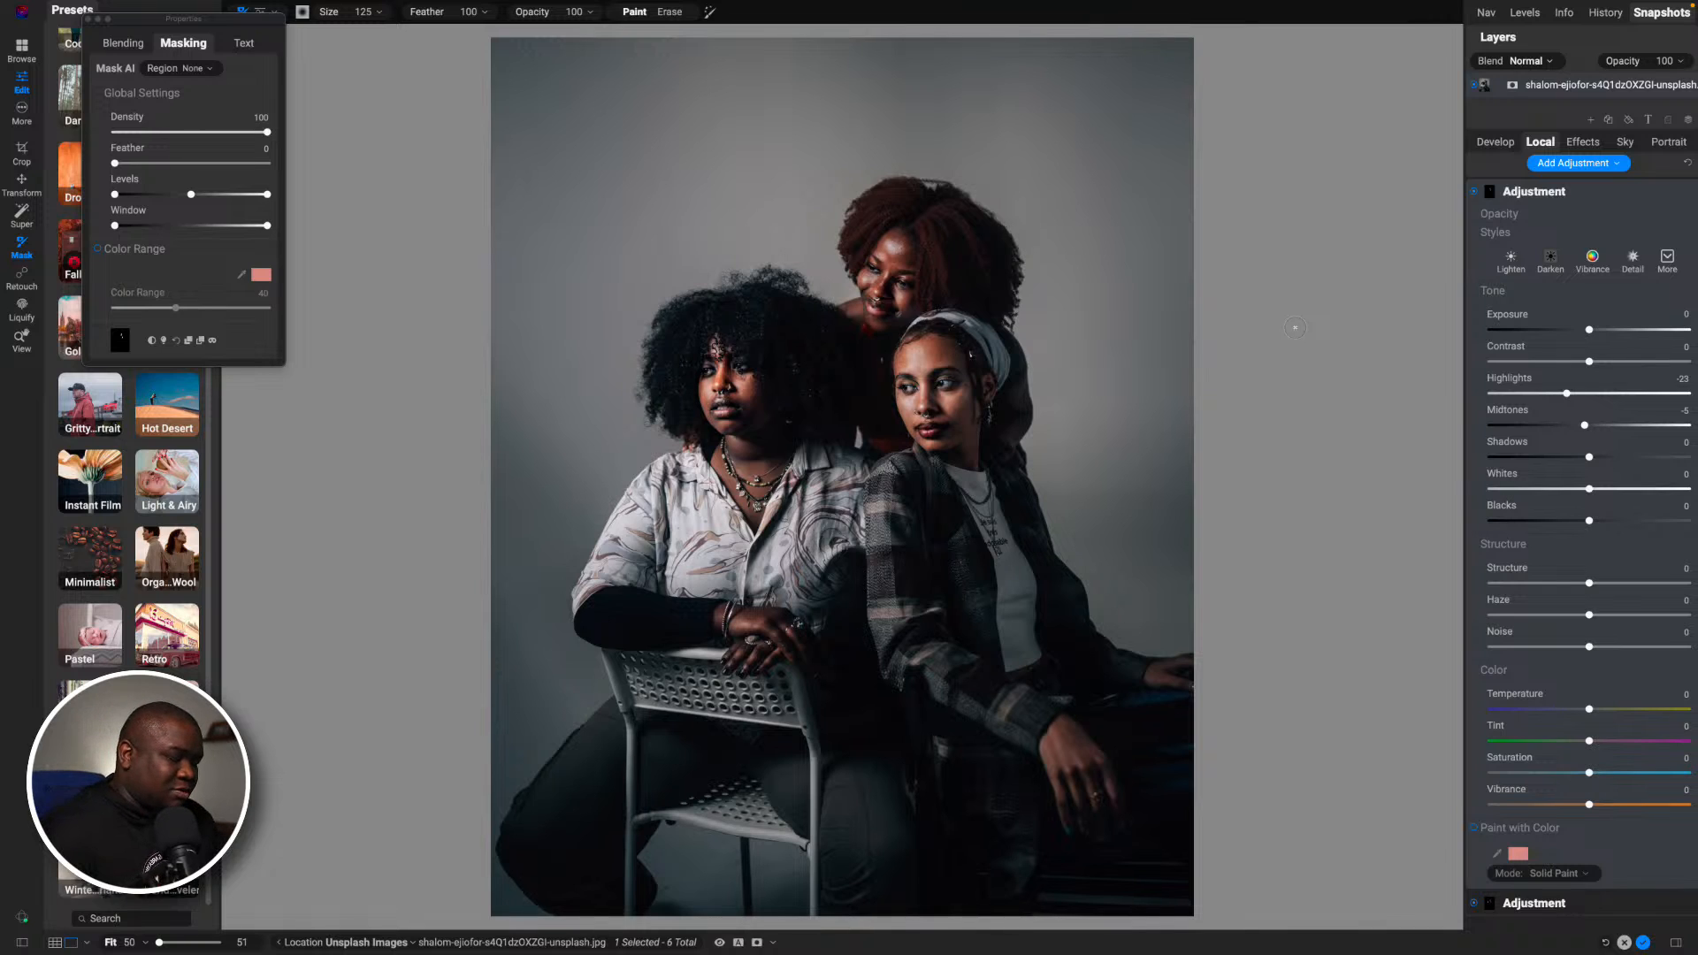
- Turn the edit preview off and on to check the overall before and after of the three women
{"action": "key", "text": "backslash"}
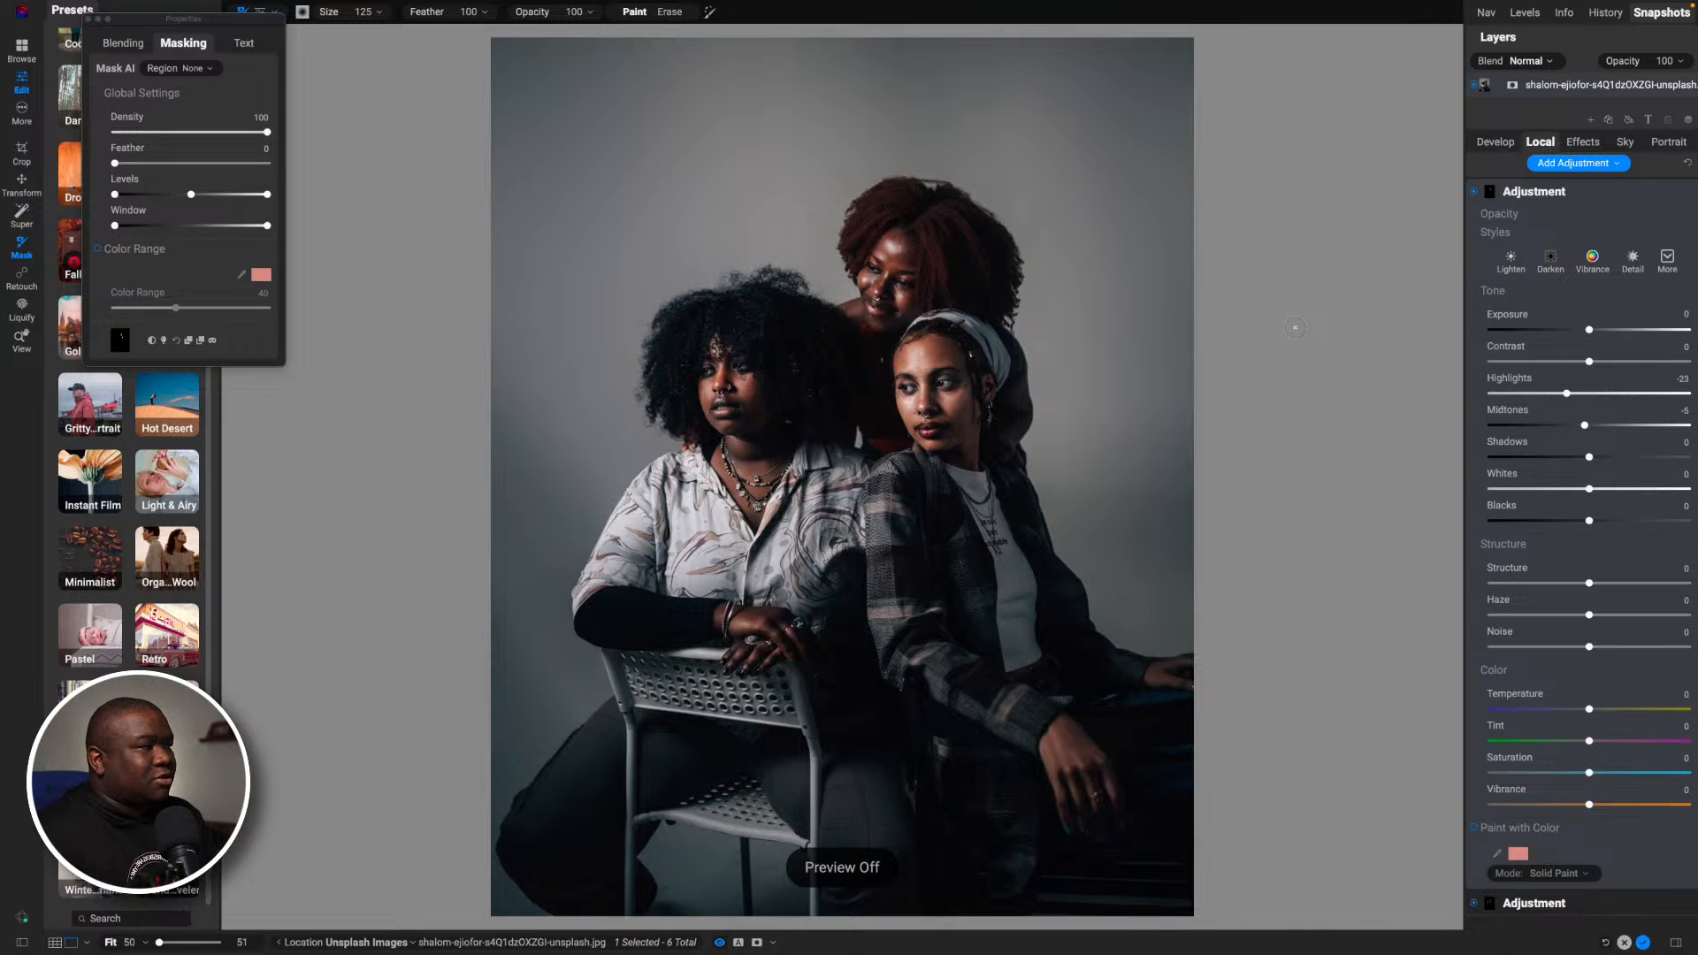
{"action": "key", "text": "backslash"}
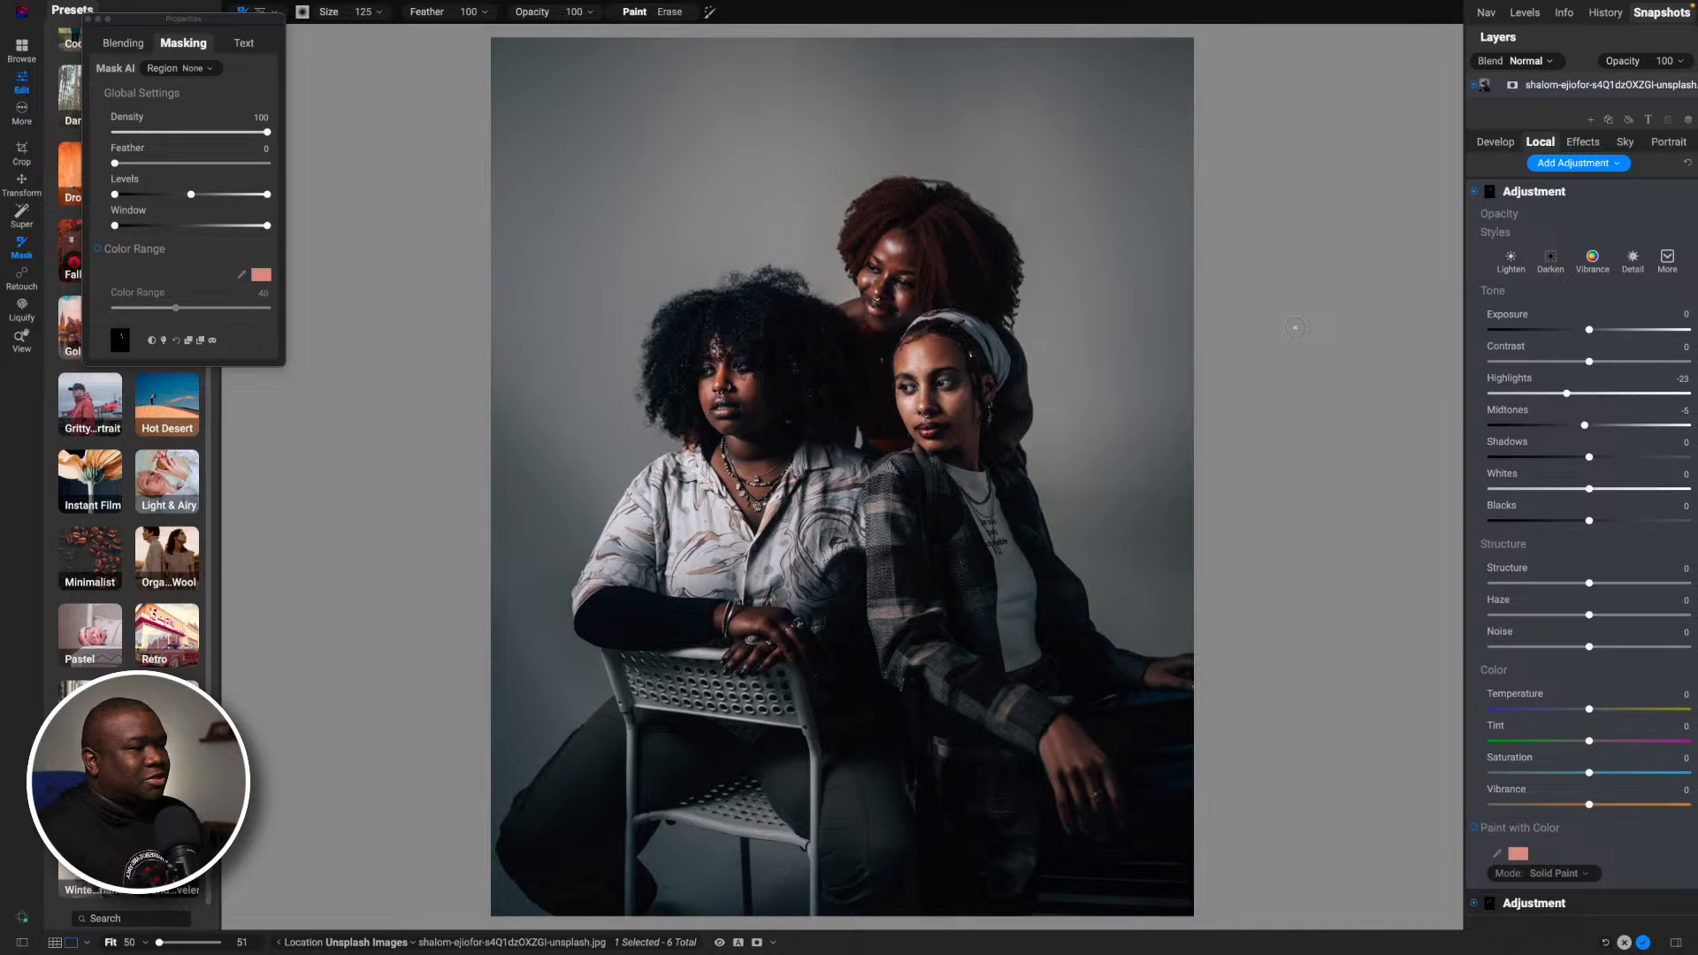
{"action": "key", "text": "backslash"}
{"action": "key", "text": "backslash"}
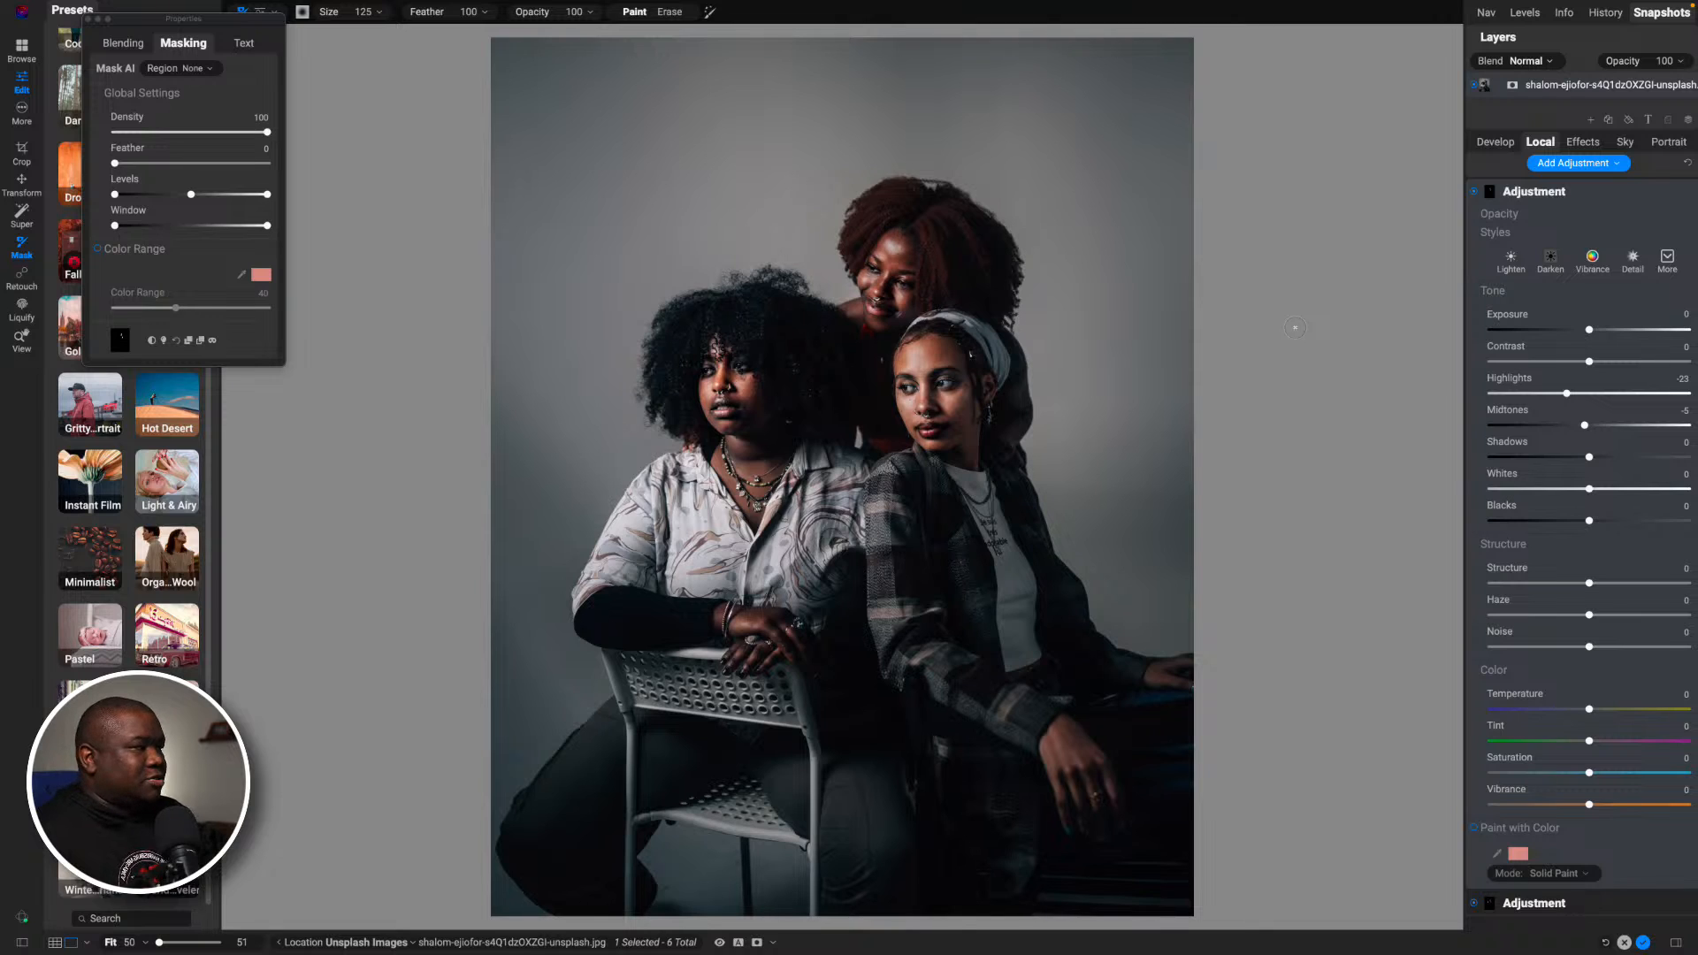
- Add a LUTs effect filter to the whole portrait and apply its Keen style
{"action": "left_click", "coordinate": [1576, 196]}
{"action": "left_click", "coordinate": [1582, 142]}
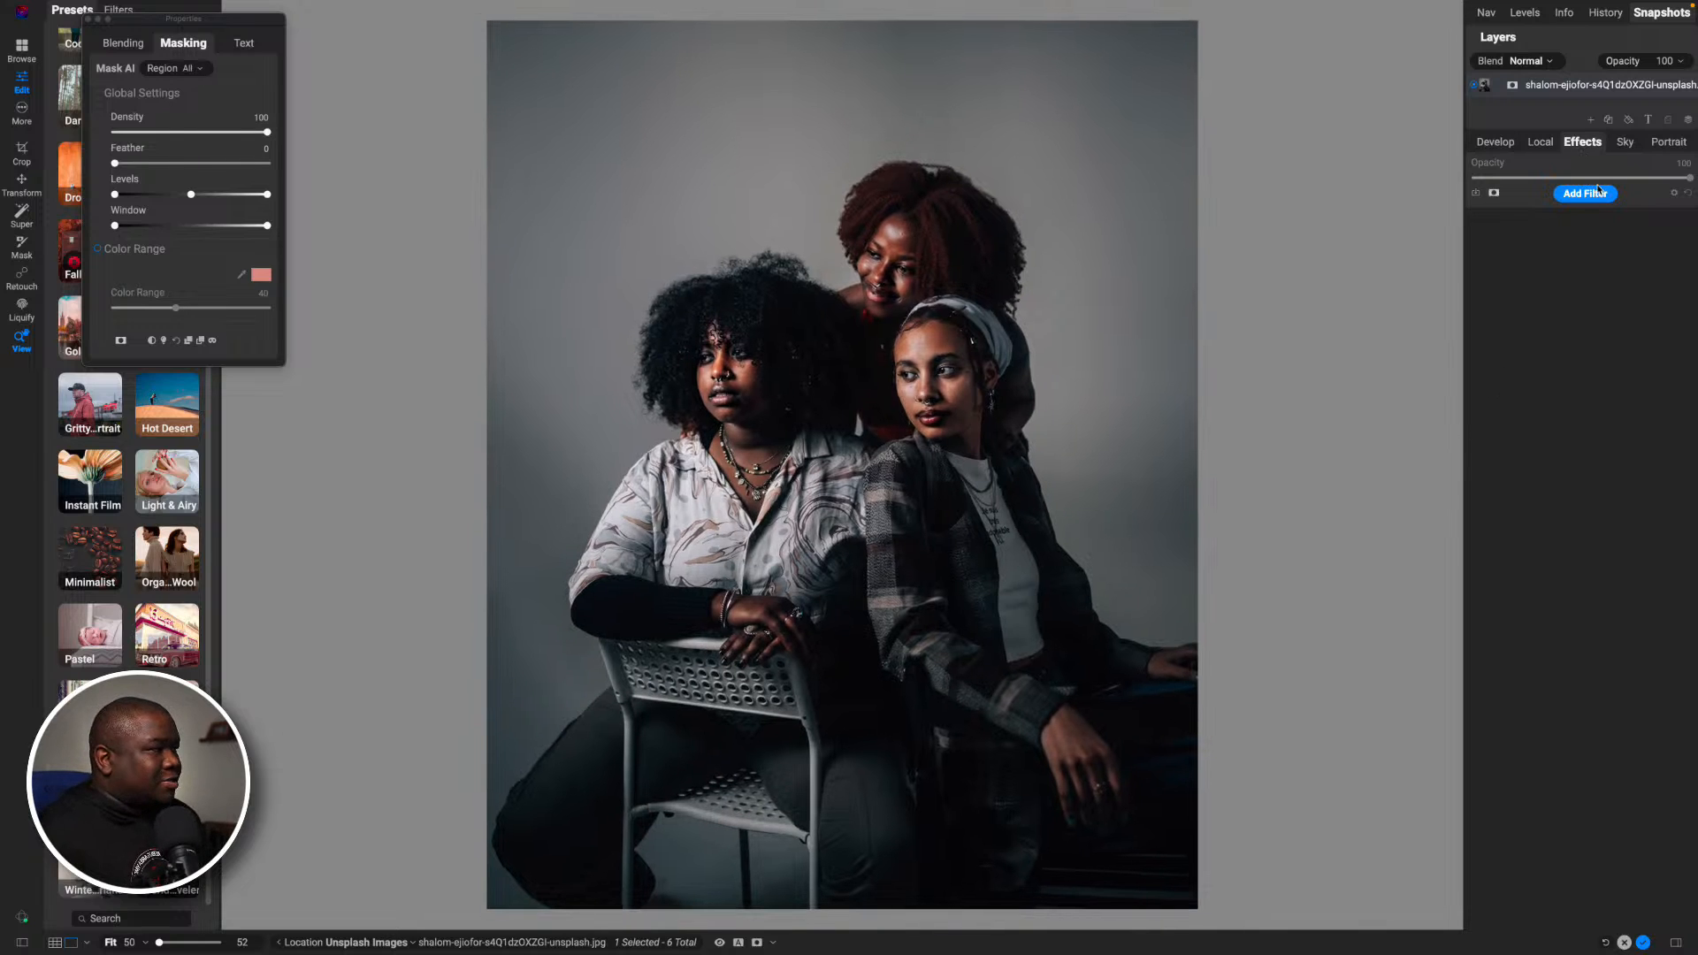
{"action": "left_click", "coordinate": [1598, 193]}
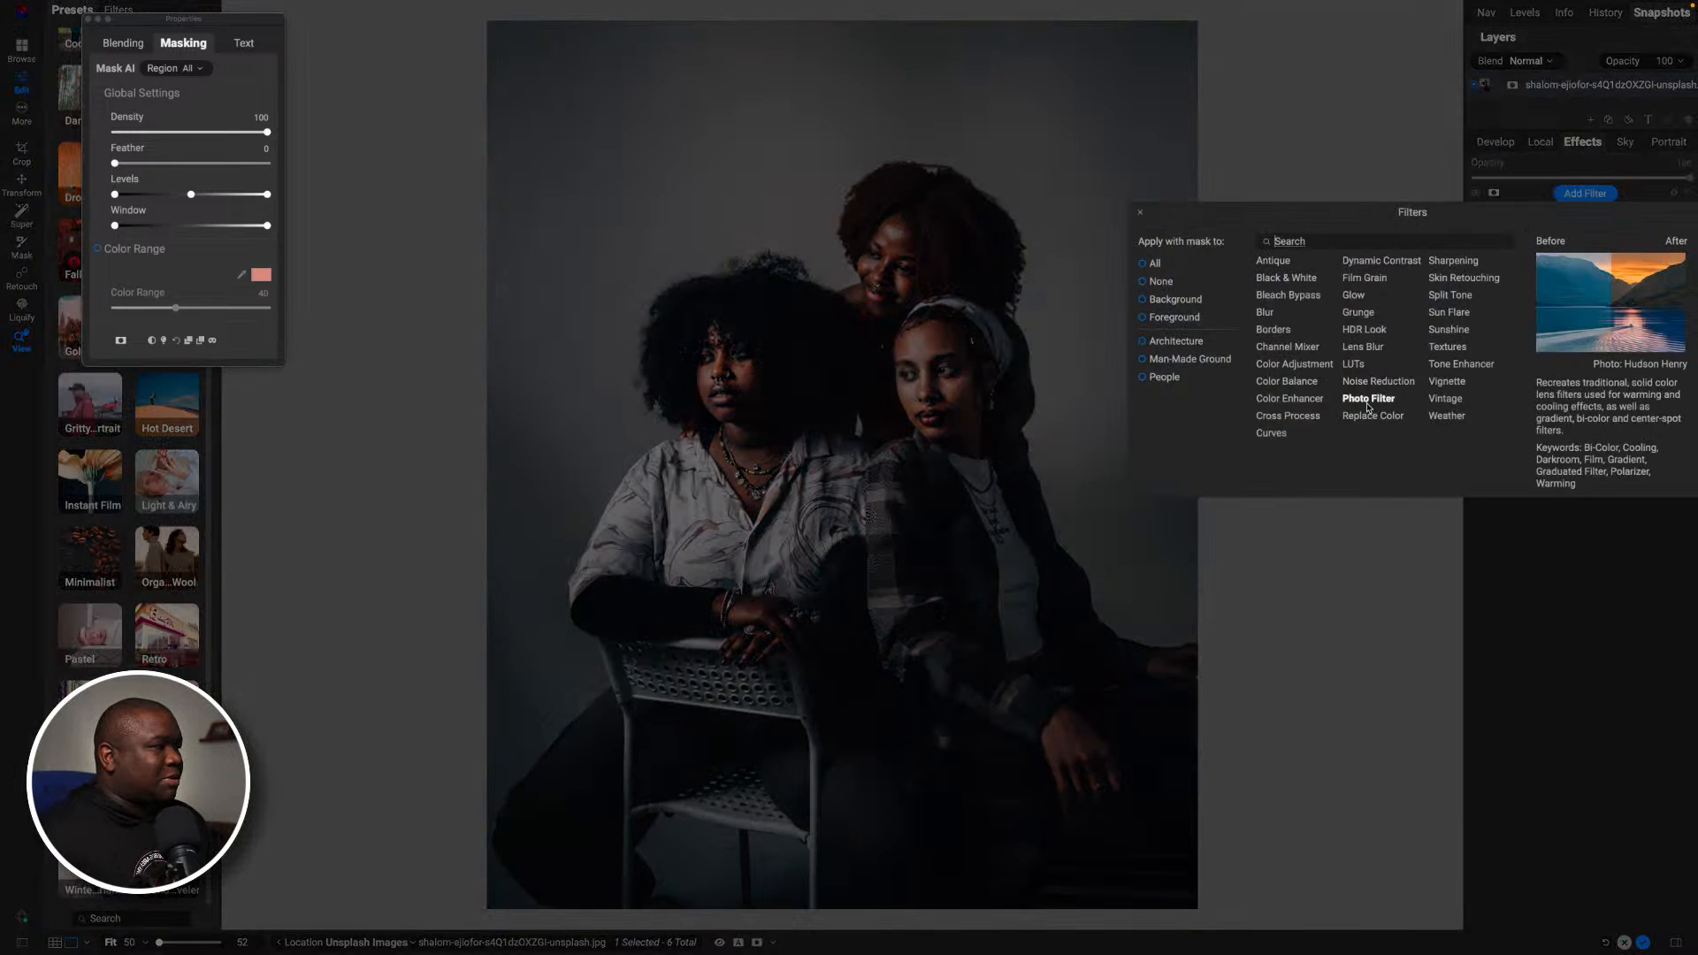
{"action": "left_click", "coordinate": [1353, 364]}
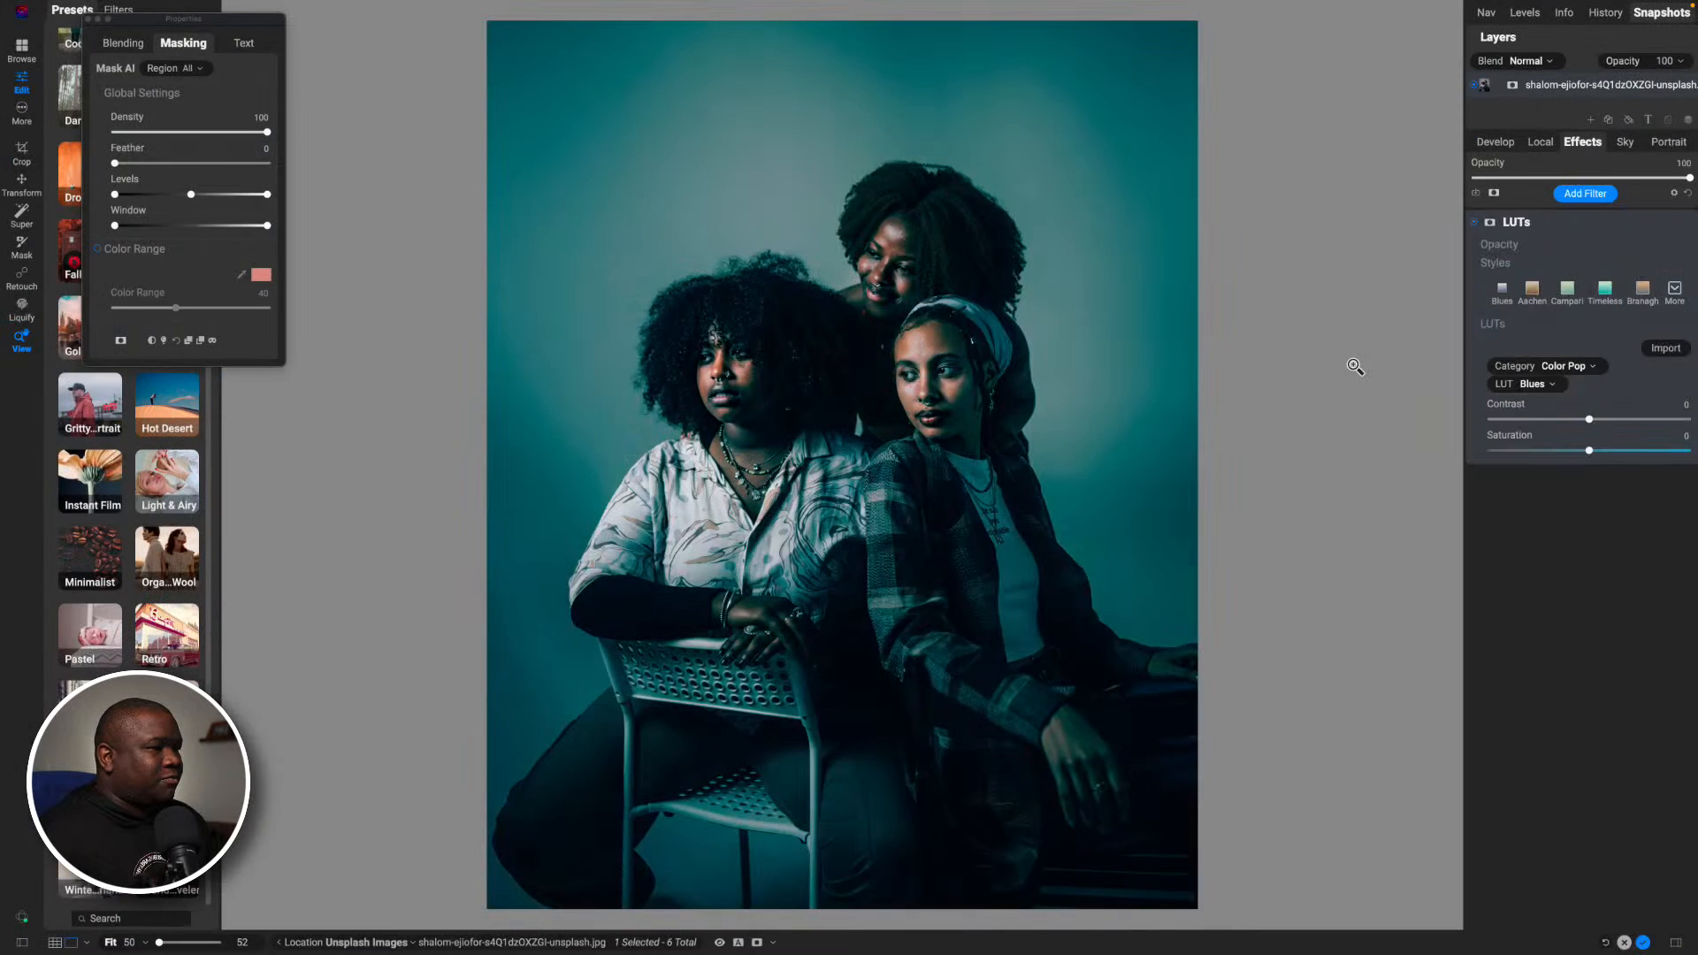
{"action": "left_click", "coordinate": [1641, 289]}
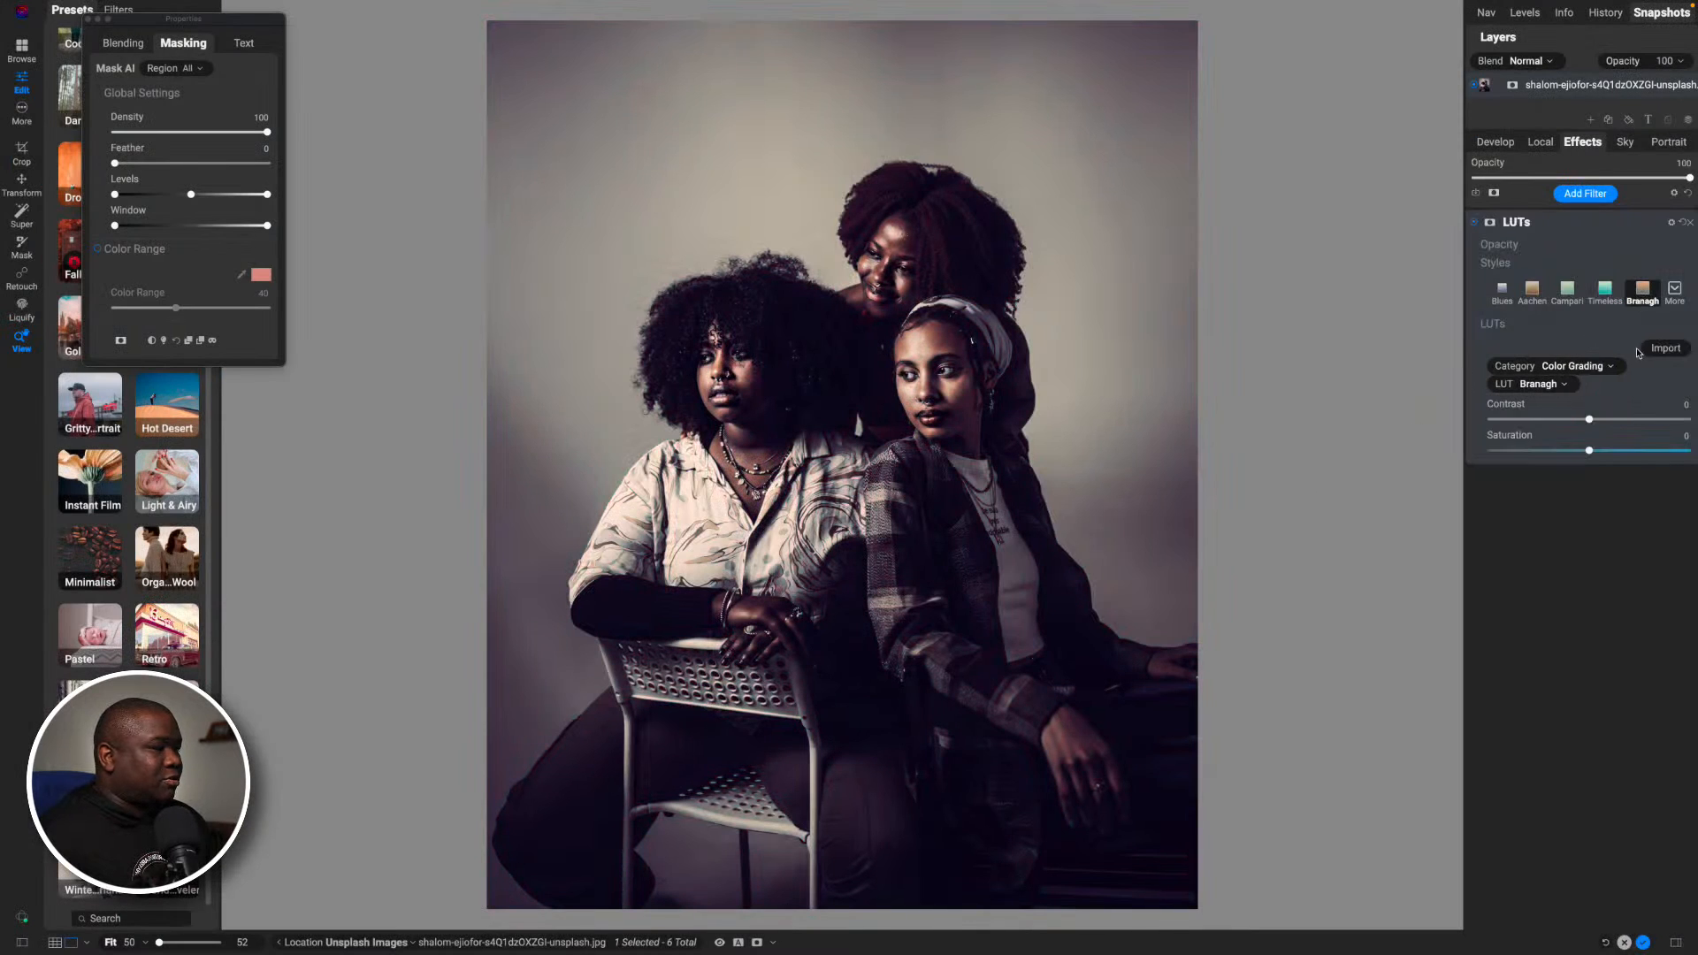
{"action": "left_click", "coordinate": [1680, 294]}
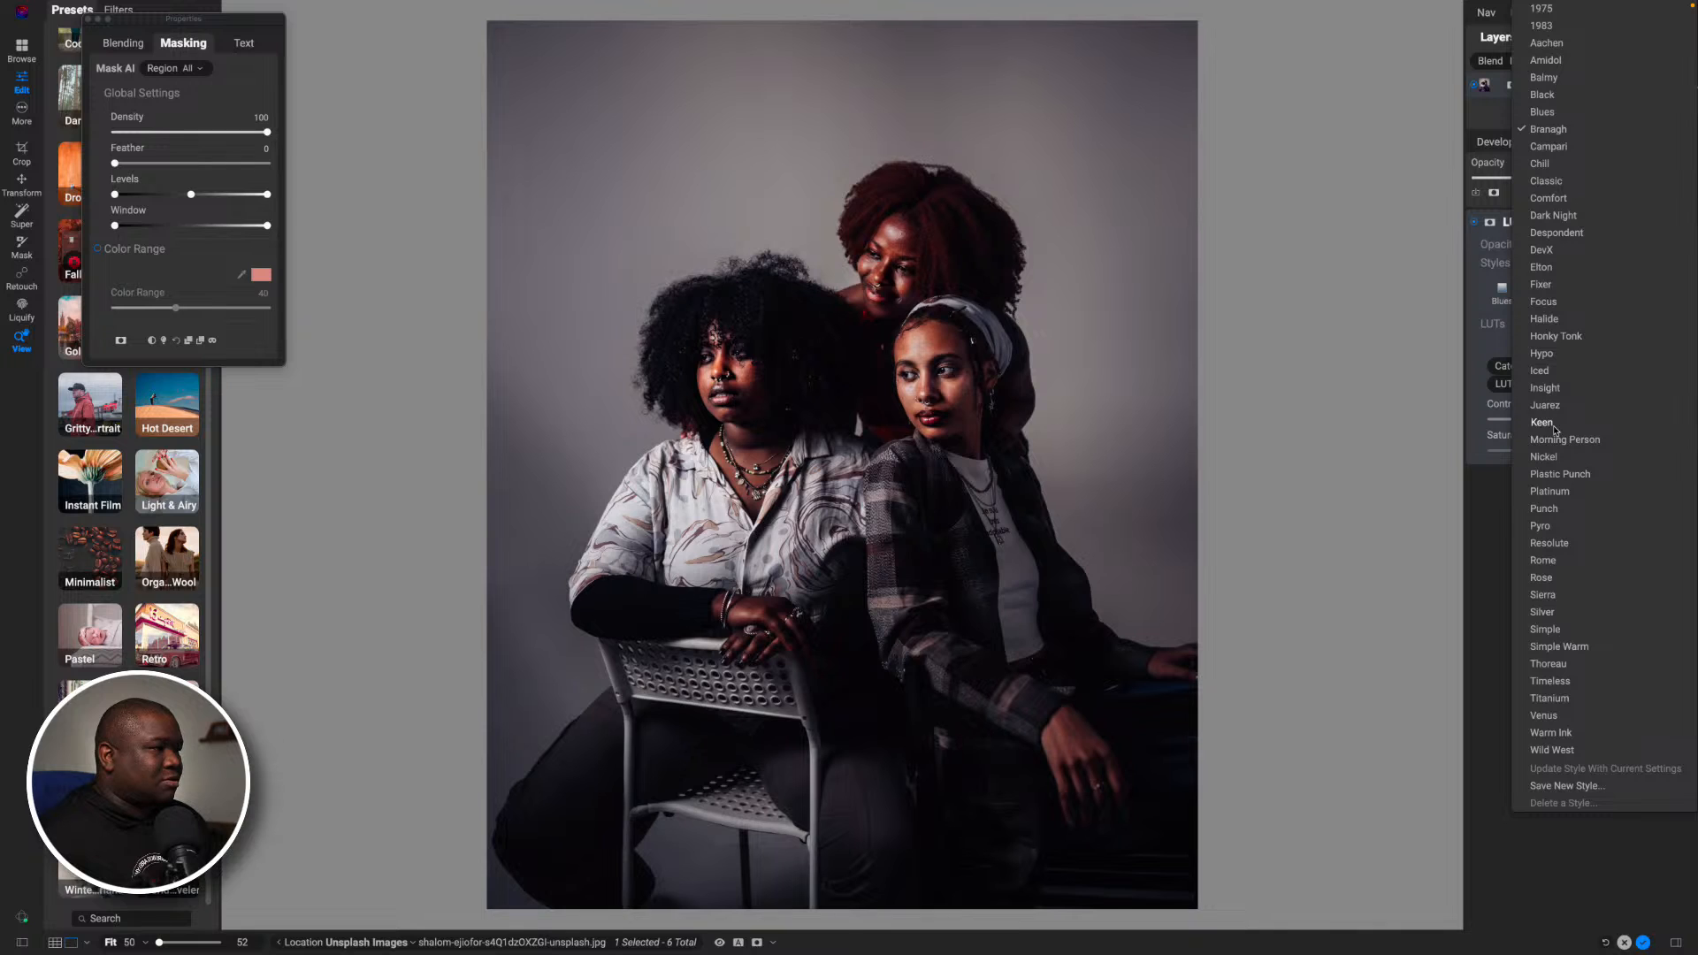
{"action": "left_click", "coordinate": [1543, 424]}
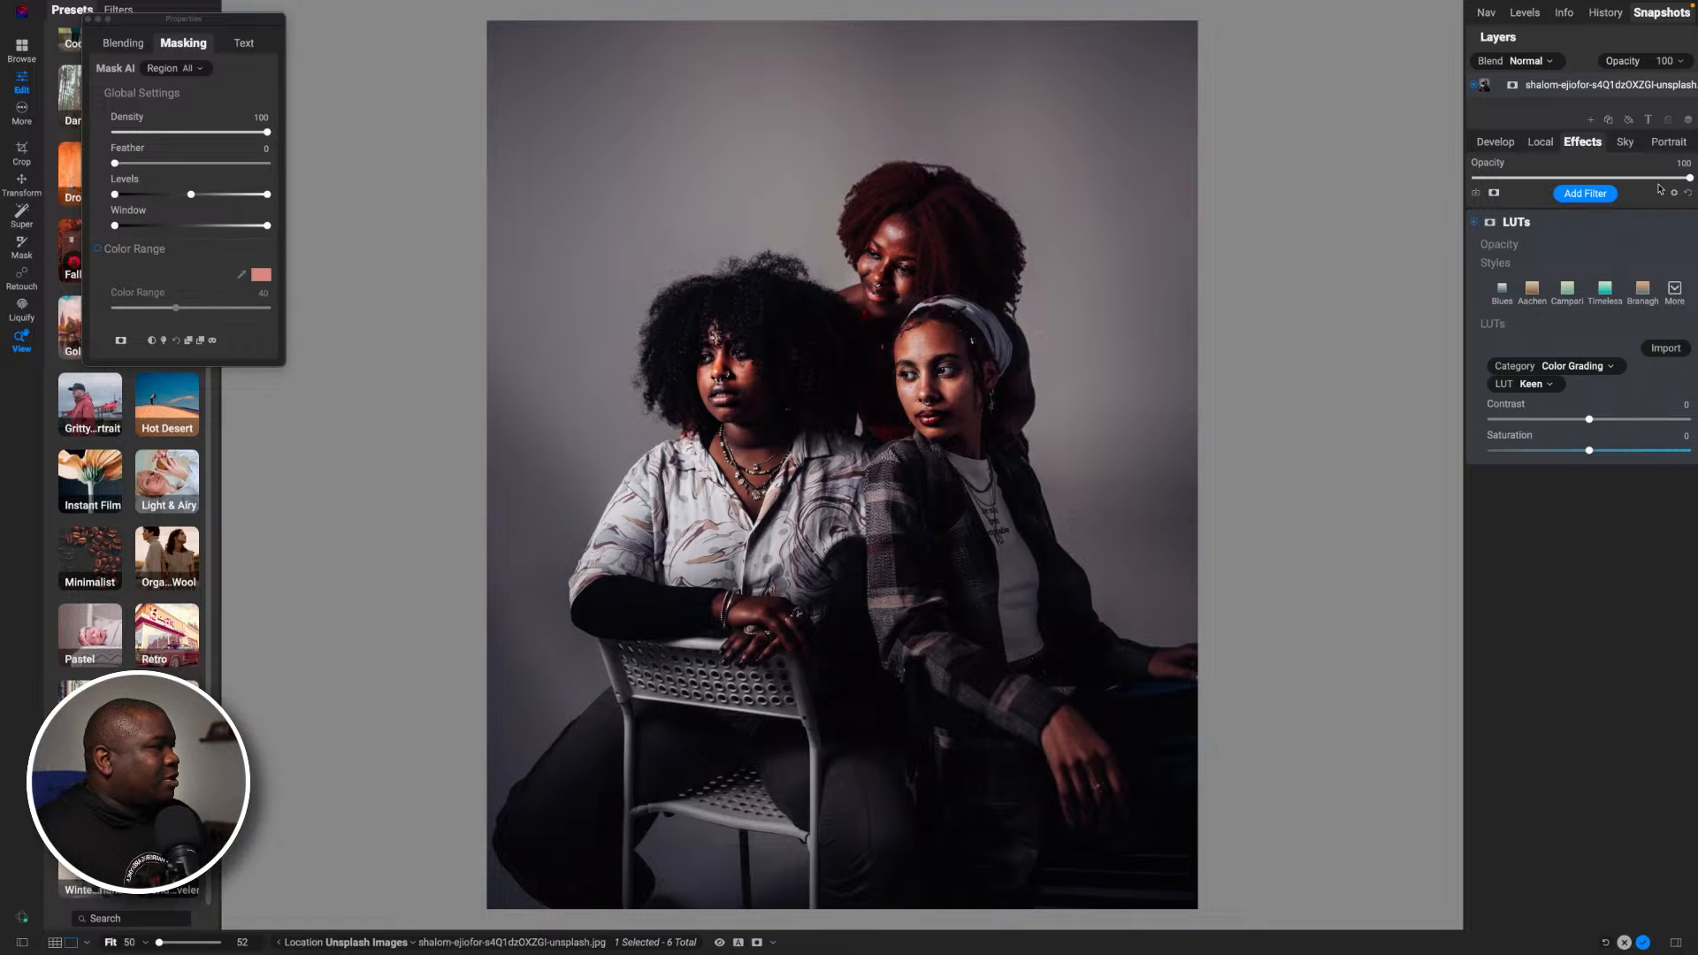
- Lower the LUTs filter's Opacity to 51 and set its Contrast to 17 and Saturation to 20
{"action": "left_click", "coordinate": [1574, 248]}
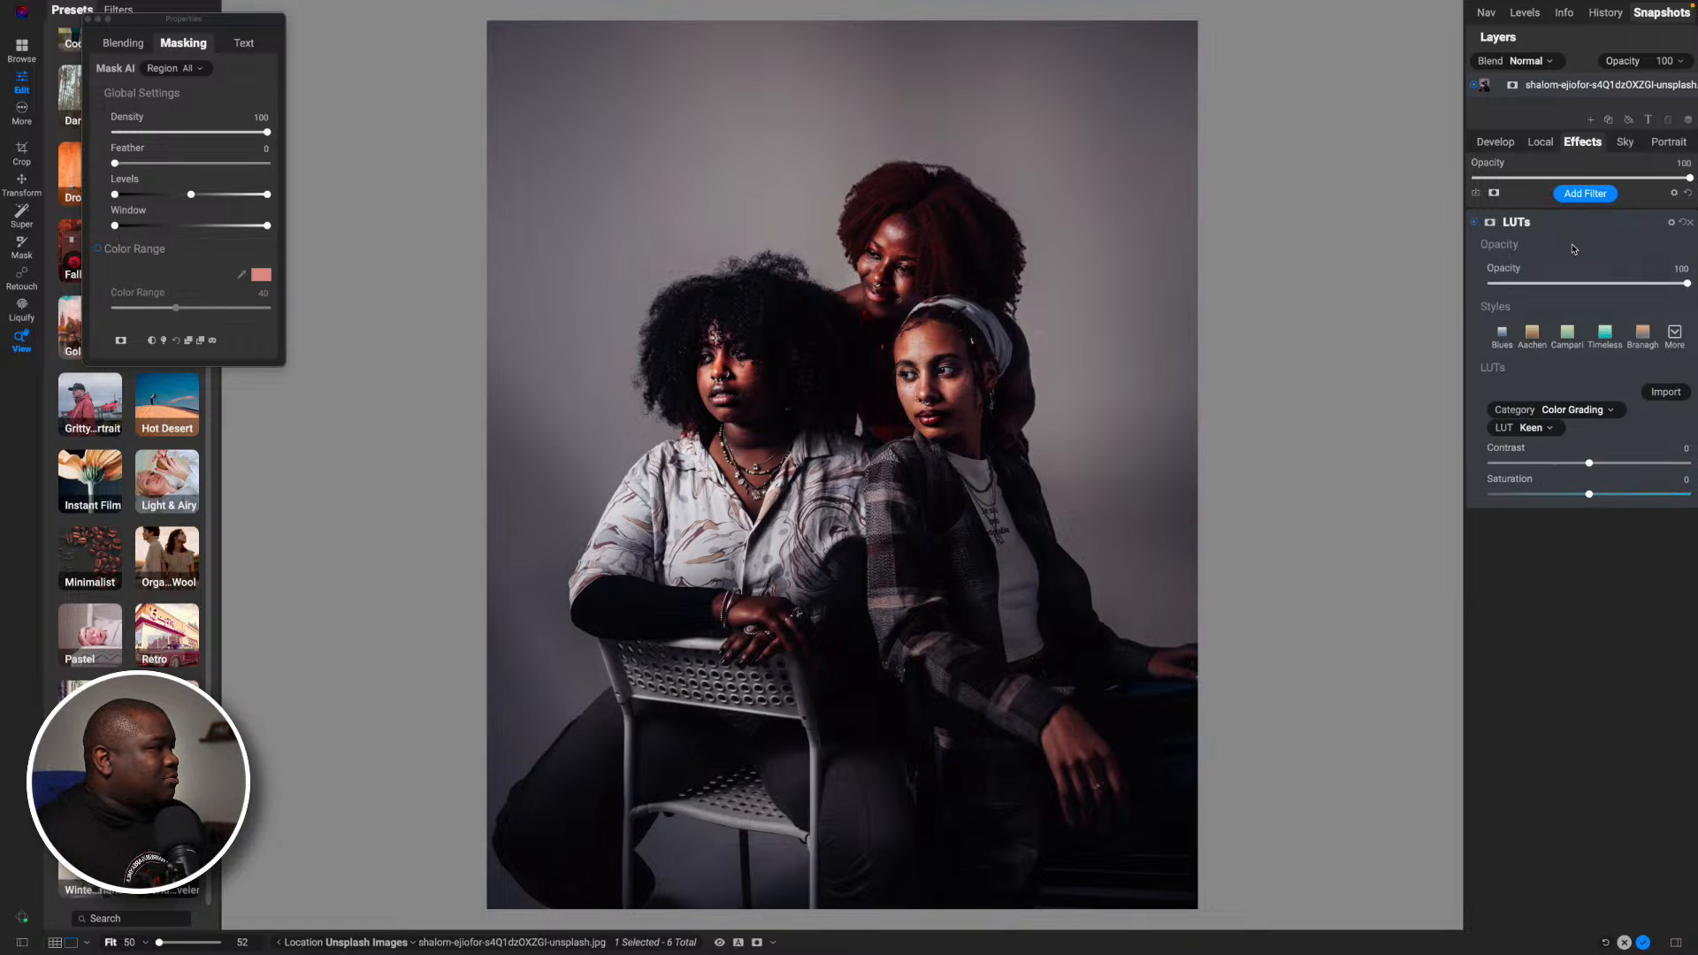
{"action": "left_click_drag", "start_coordinate": [1685, 283], "coordinate": [1592, 288]}
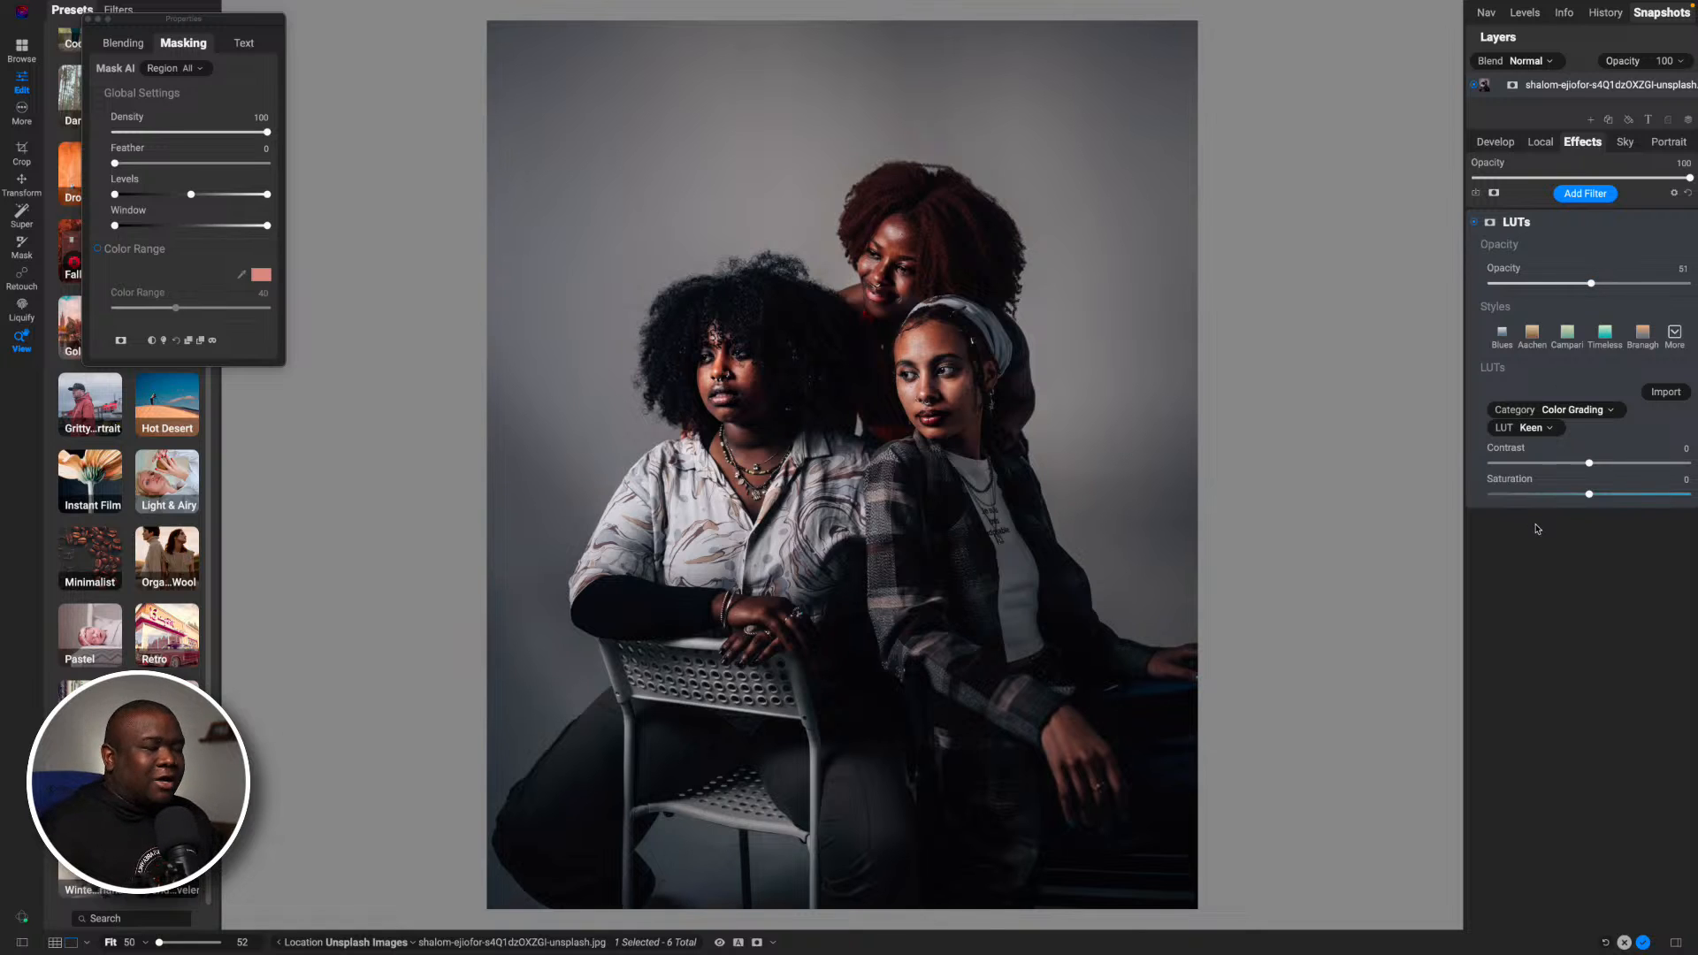
{"action": "left_click_drag", "start_coordinate": [1589, 462], "coordinate": [1631, 494]}
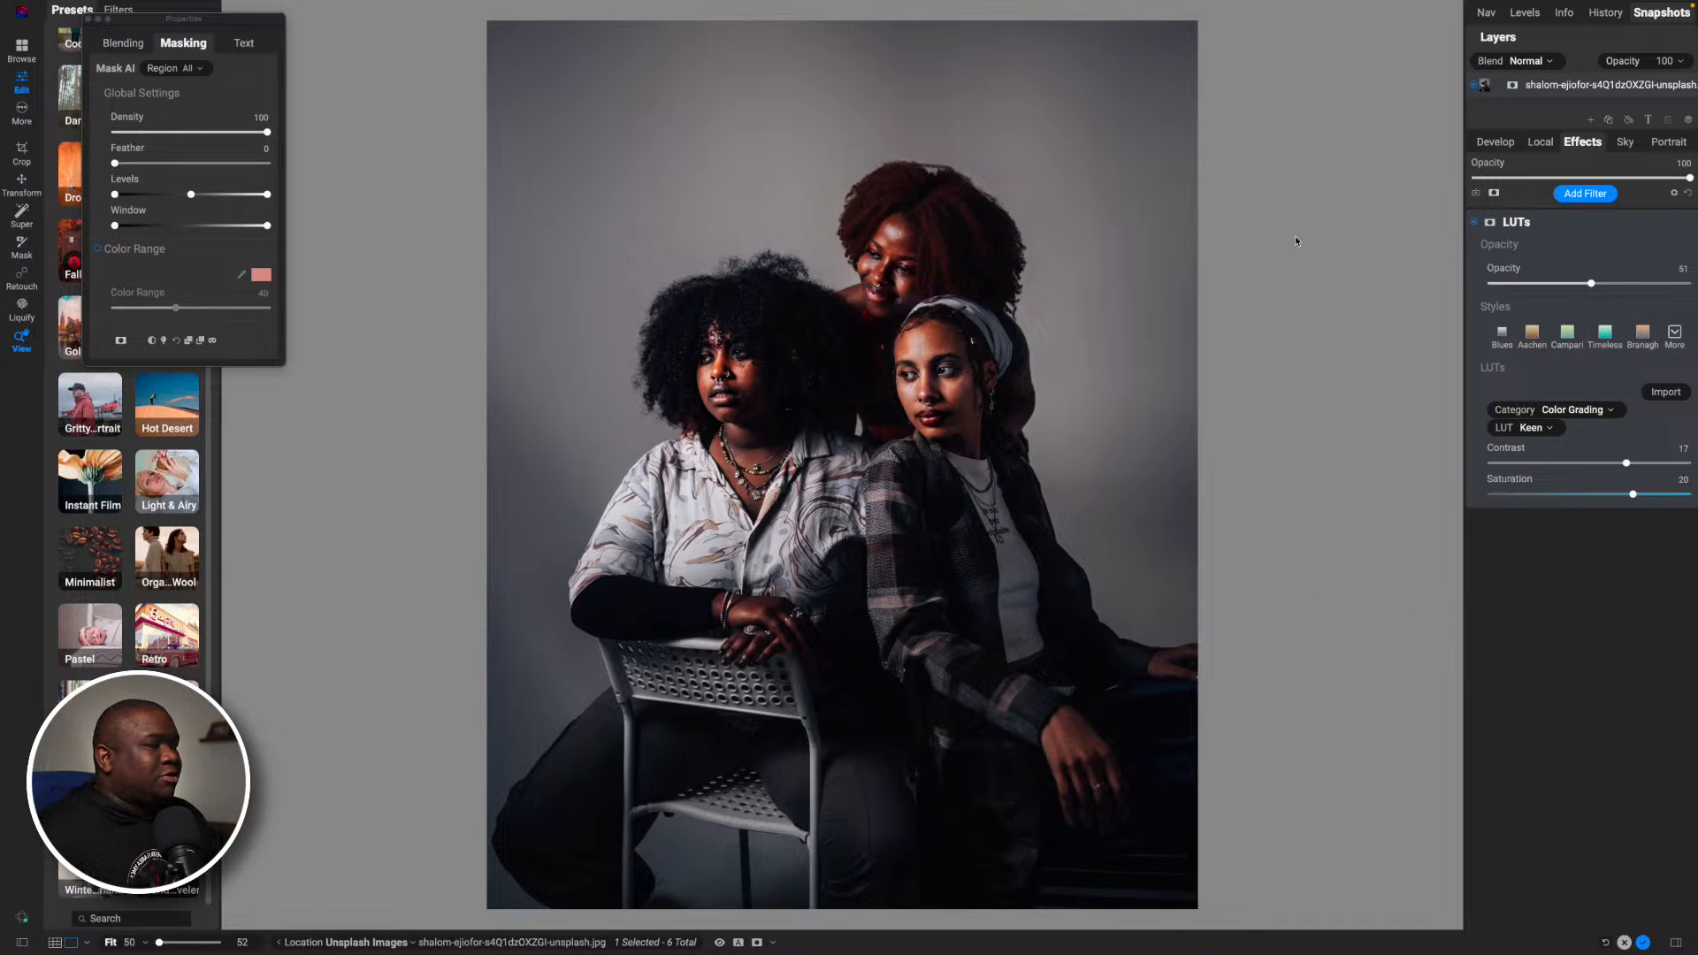
- Try a Skin protection of 43 in the LUTs filter's blending options and return it to 0
{"action": "left_click", "coordinate": [130, 46]}
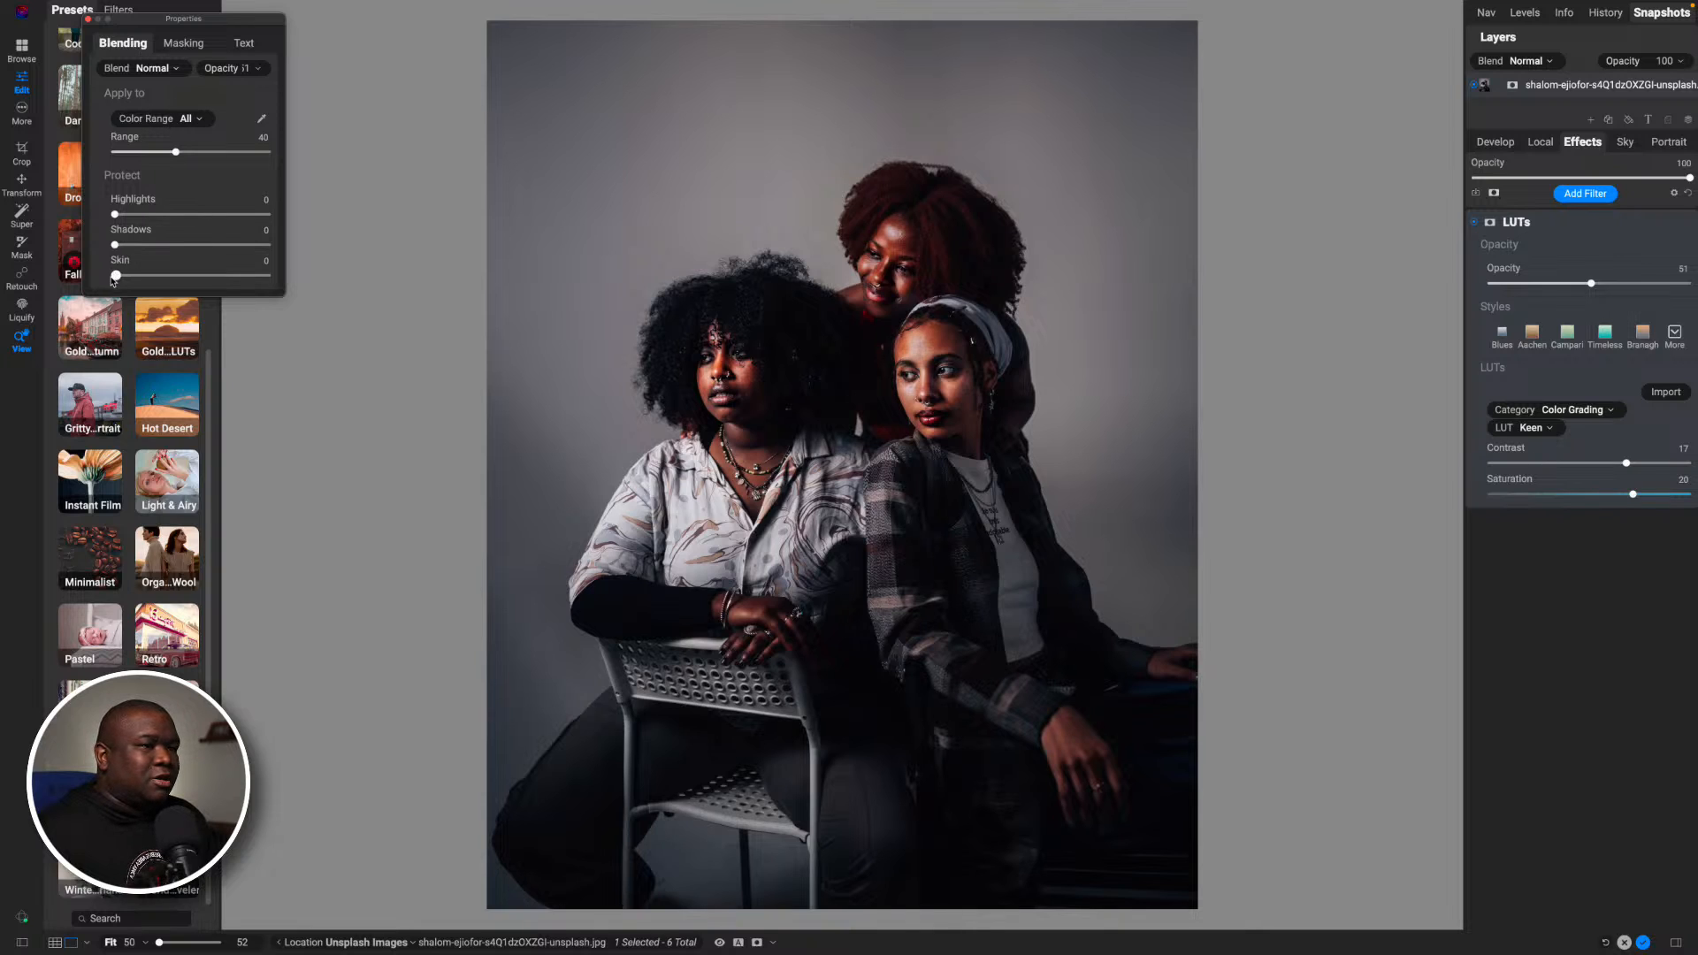
{"action": "left_click_drag", "start_coordinate": [116, 278], "coordinate": [177, 290]}
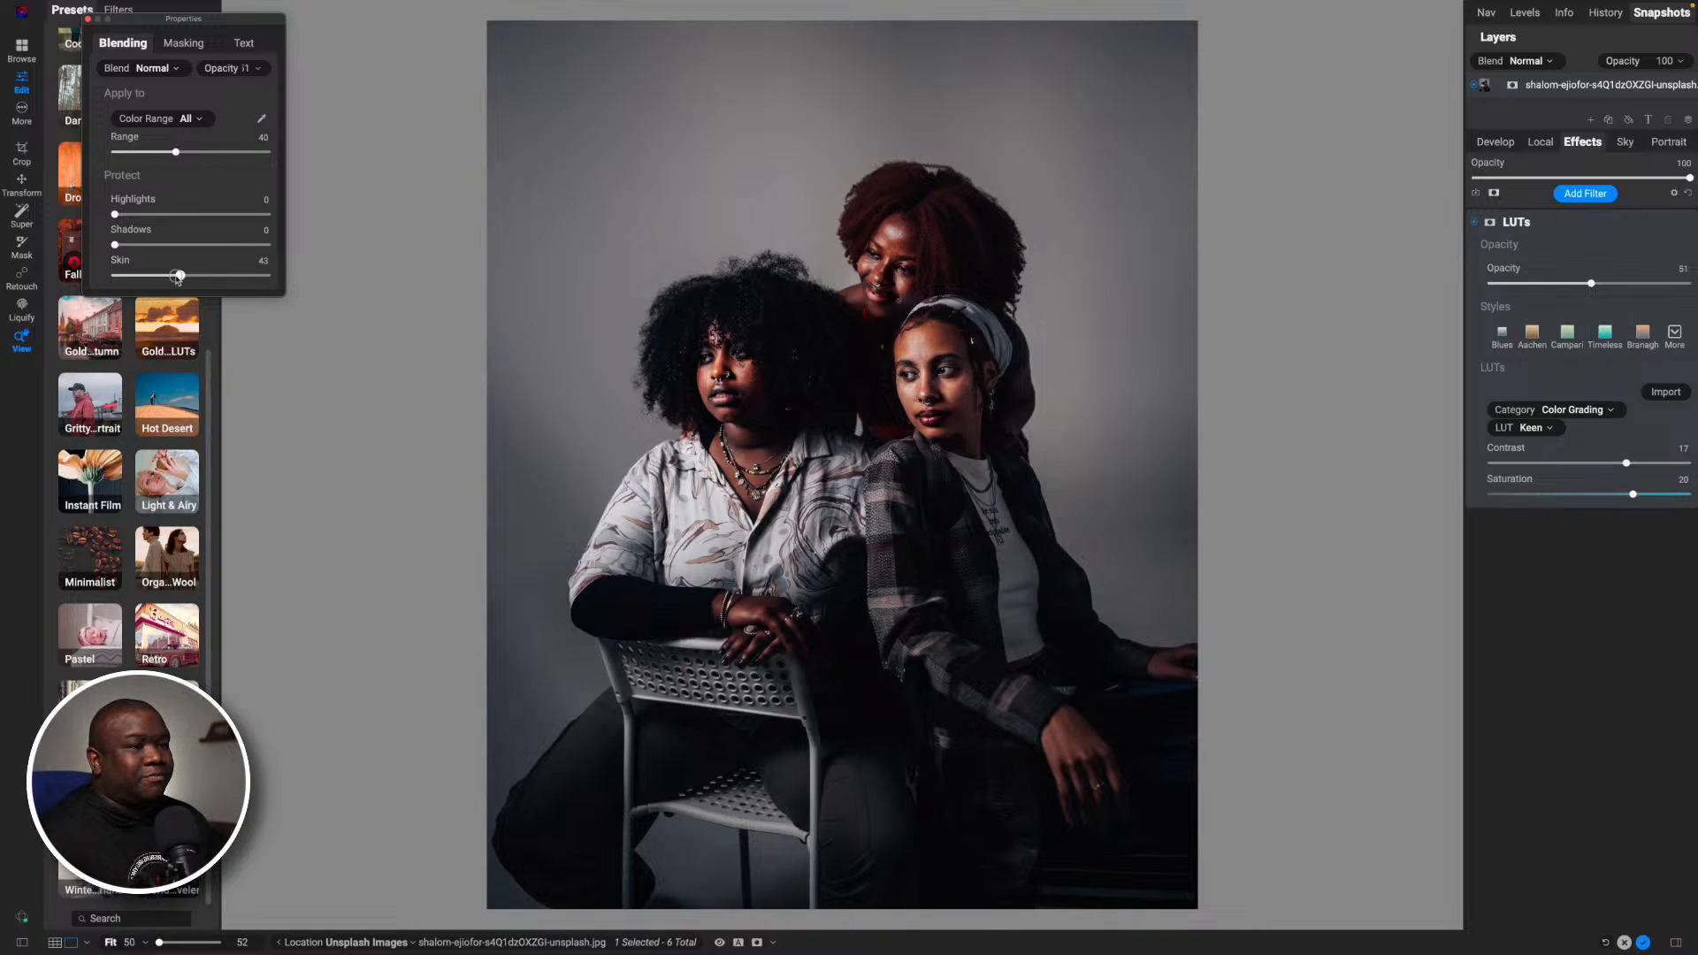
{"action": "left_click_drag", "start_coordinate": [181, 275], "coordinate": [90, 281]}
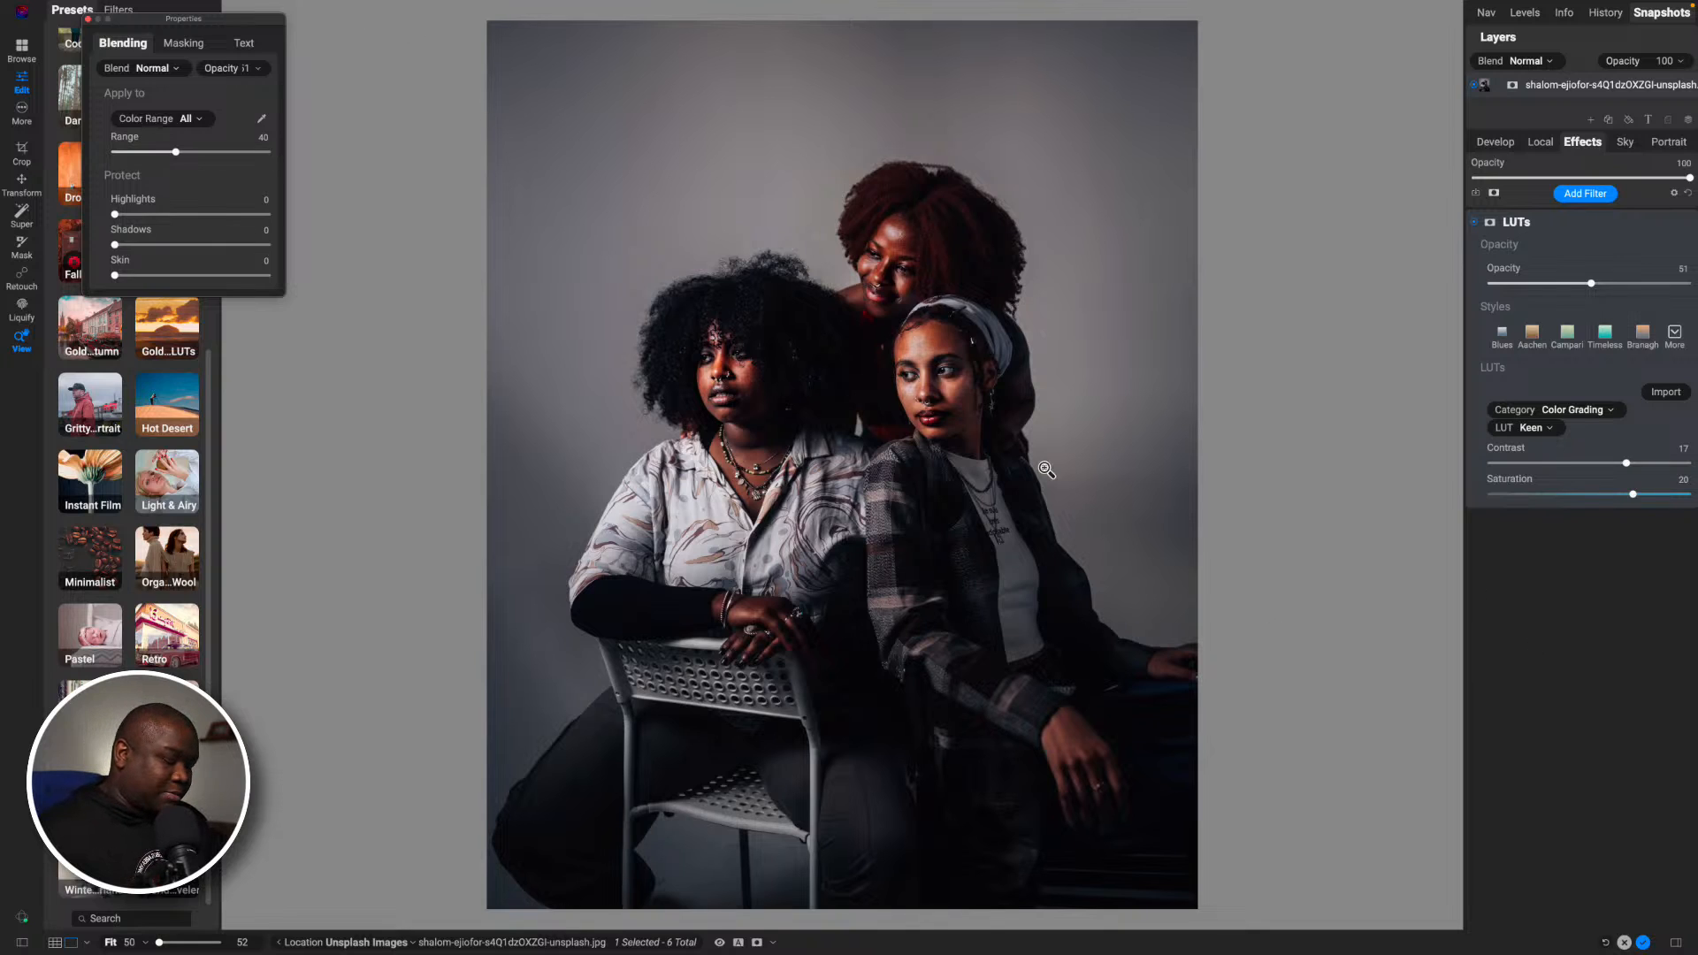
- Partly erase the LUTs effect from the face of the woman in the headscarf with a size 300 masking brush at 23 opacity
{"action": "key", "text": "b"}
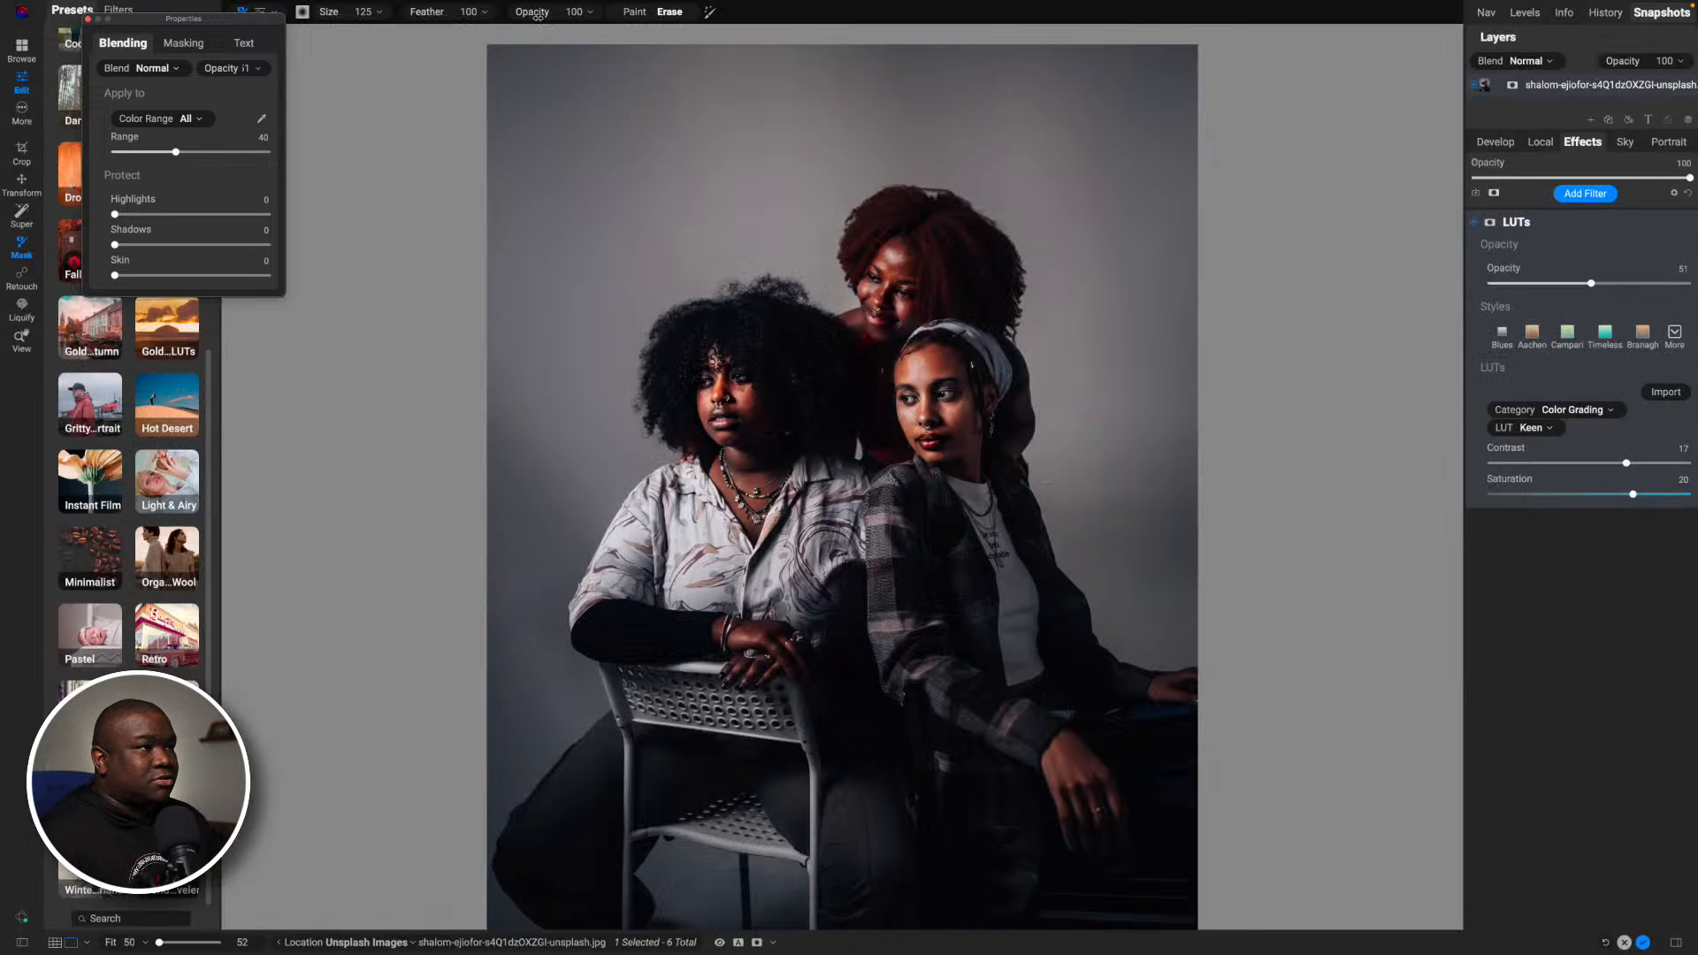
{"action": "left_click_drag", "start_coordinate": [538, 16], "coordinate": [461, 31]}
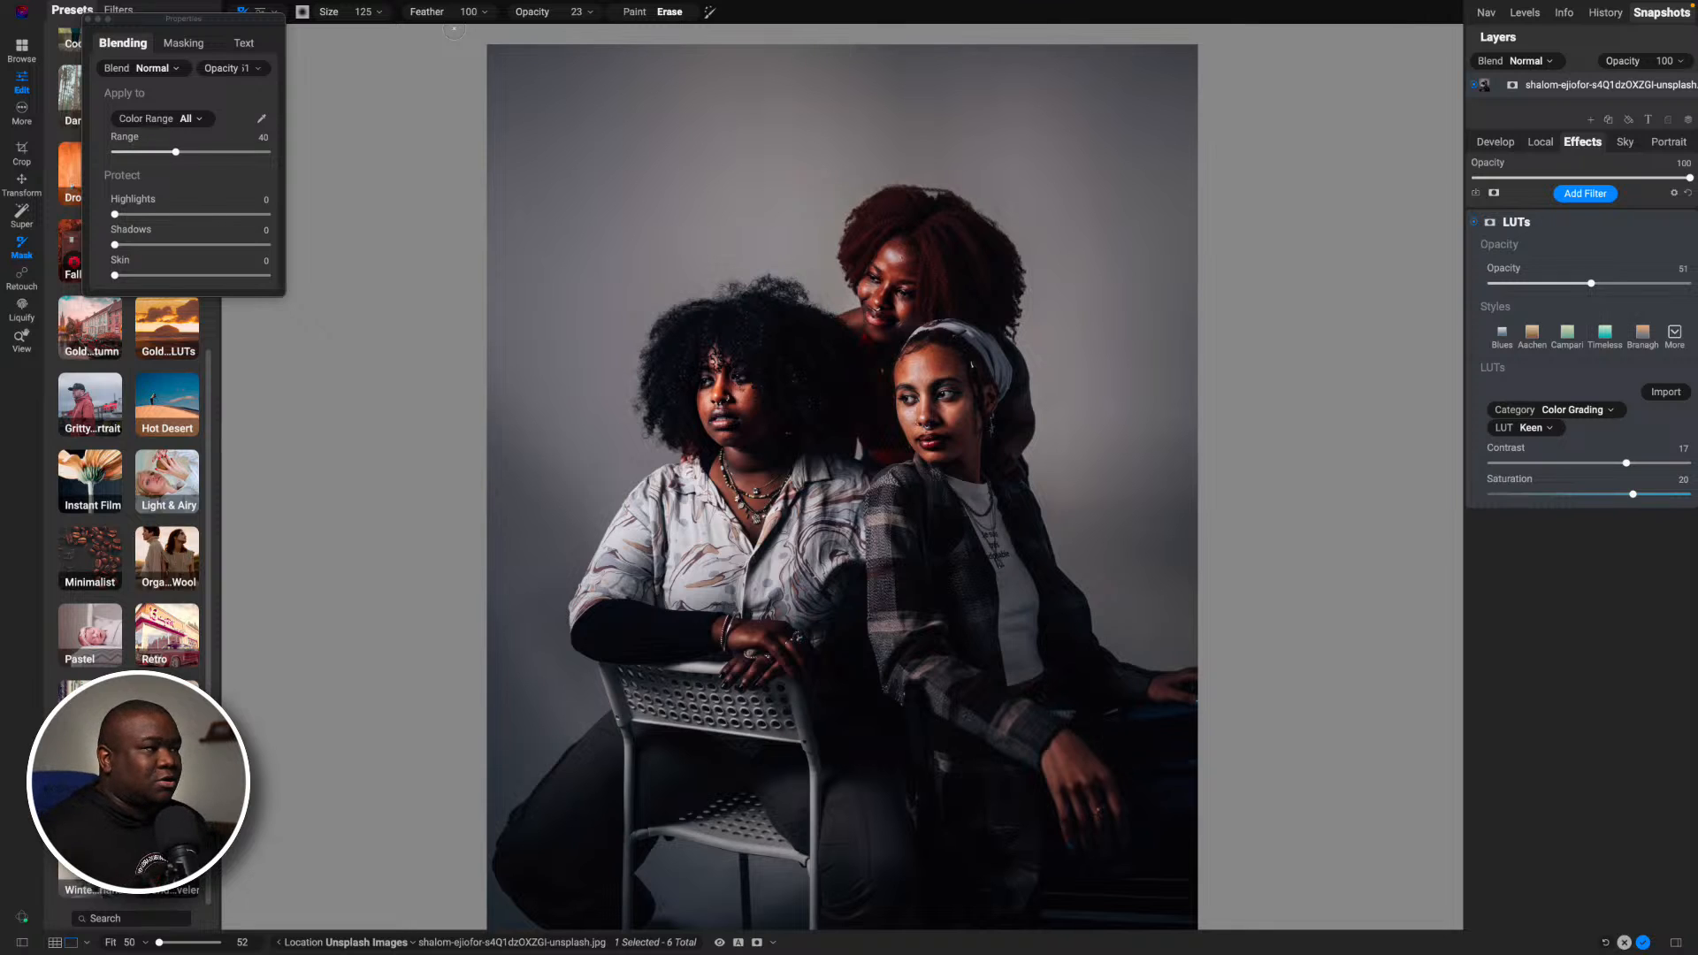
{"action": "key", "text": "bracketright"}
{"action": "key", "text": "bracketright"}
{"action": "key", "text": "bracketright"}
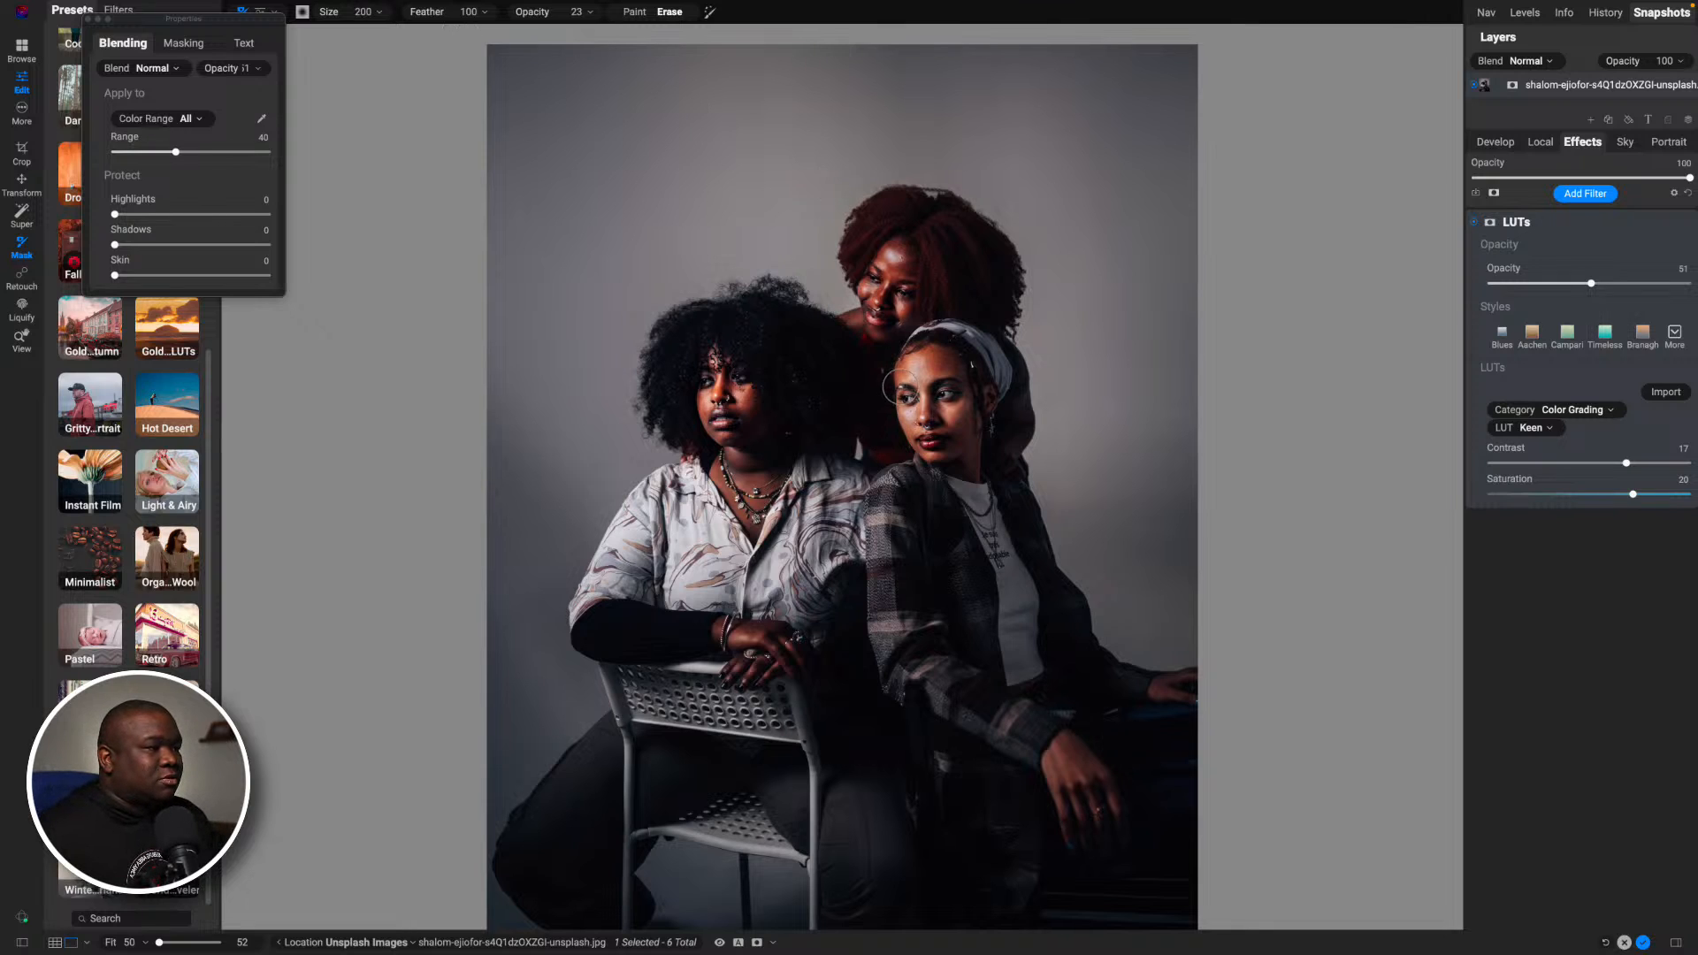
{"action": "key", "text": "bracketright"}
{"action": "key", "text": "bracketright"}
{"action": "key", "text": "bracketright"}
{"action": "key", "text": "bracketright"}
{"action": "mouse_move", "coordinate": [930, 437]}
{"action": "left_mouse_down"}
{"action": "mouse_move", "coordinate": [916, 371]}
{"action": "mouse_move", "coordinate": [932, 430]}
{"action": "mouse_move", "coordinate": [931, 372]}
{"action": "mouse_move", "coordinate": [943, 387]}
{"action": "mouse_move", "coordinate": [928, 437]}
{"action": "left_mouse_up"}
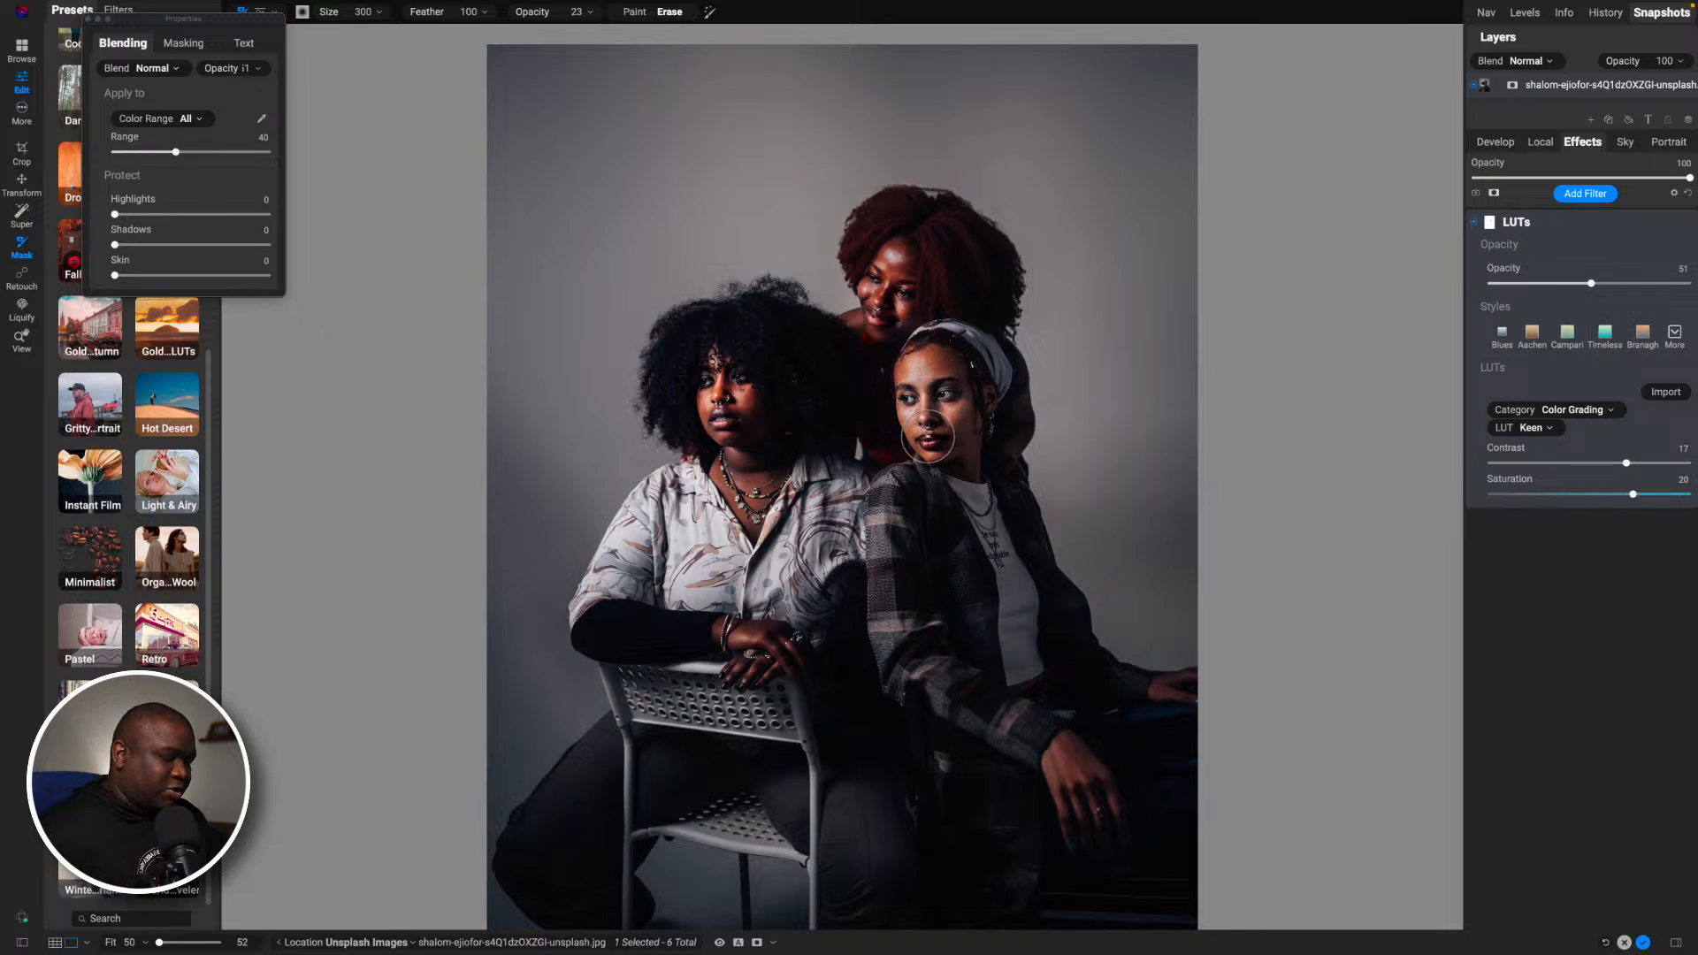
- Show and hide the LUTs filter's mask to check the erased face areas
{"action": "key", "text": "o"}
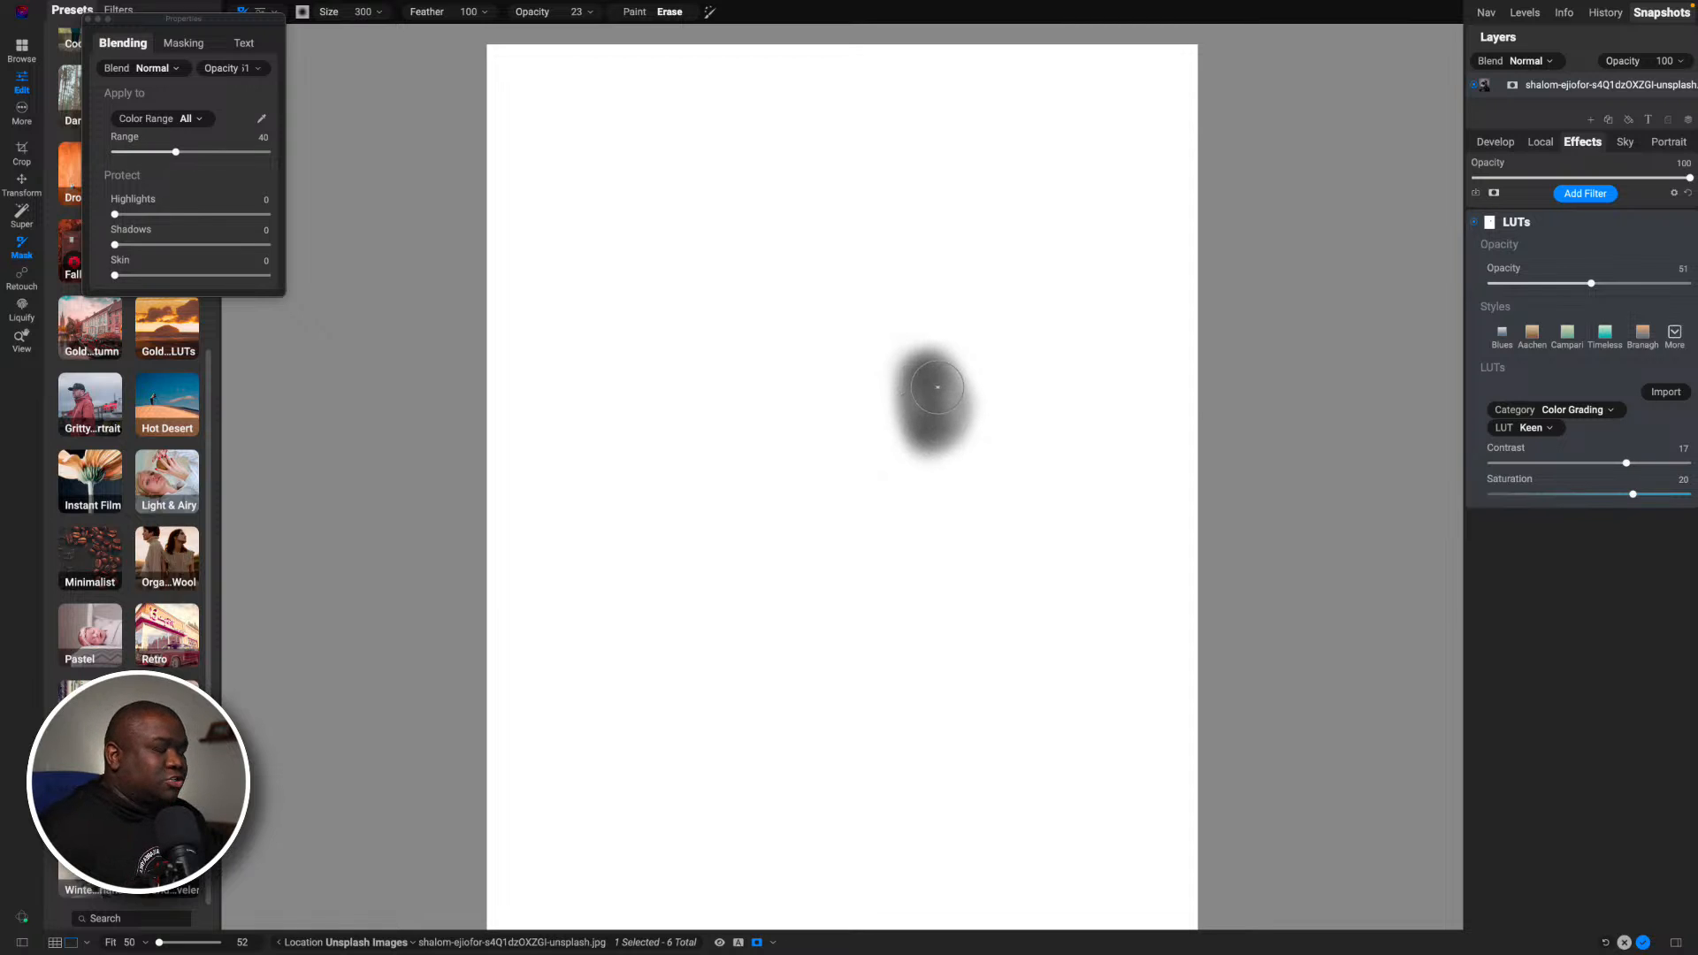
{"action": "key", "text": "o"}
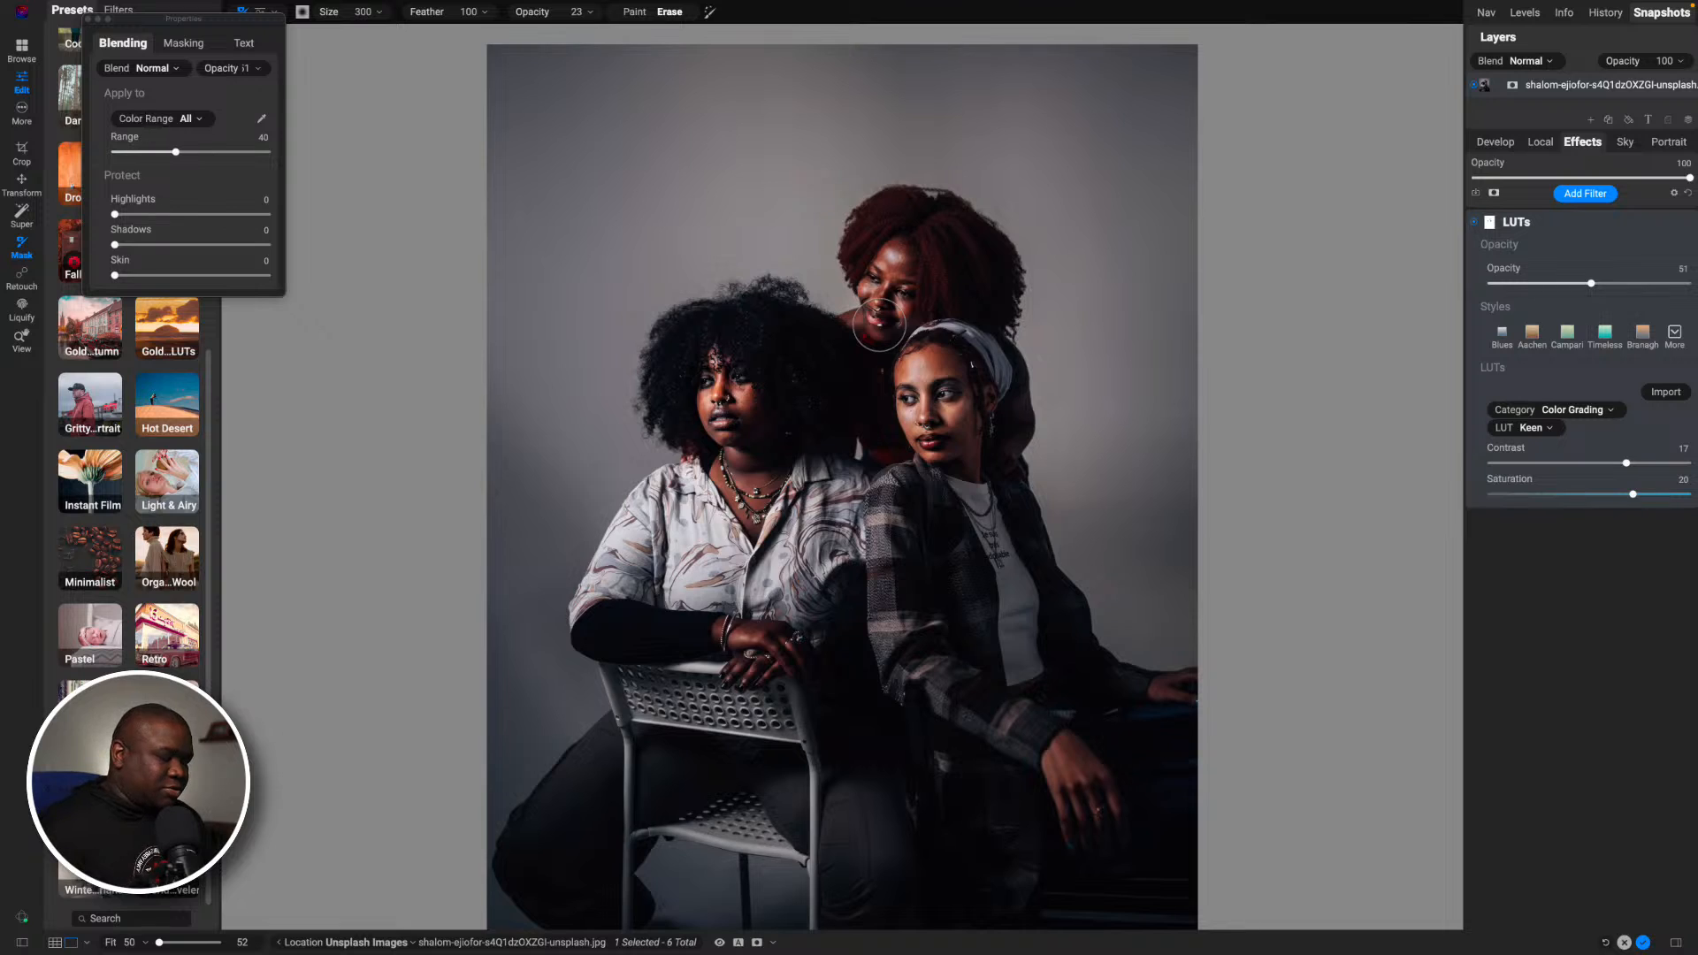
{"action": "key", "text": "o"}
{"action": "key", "text": "o"}
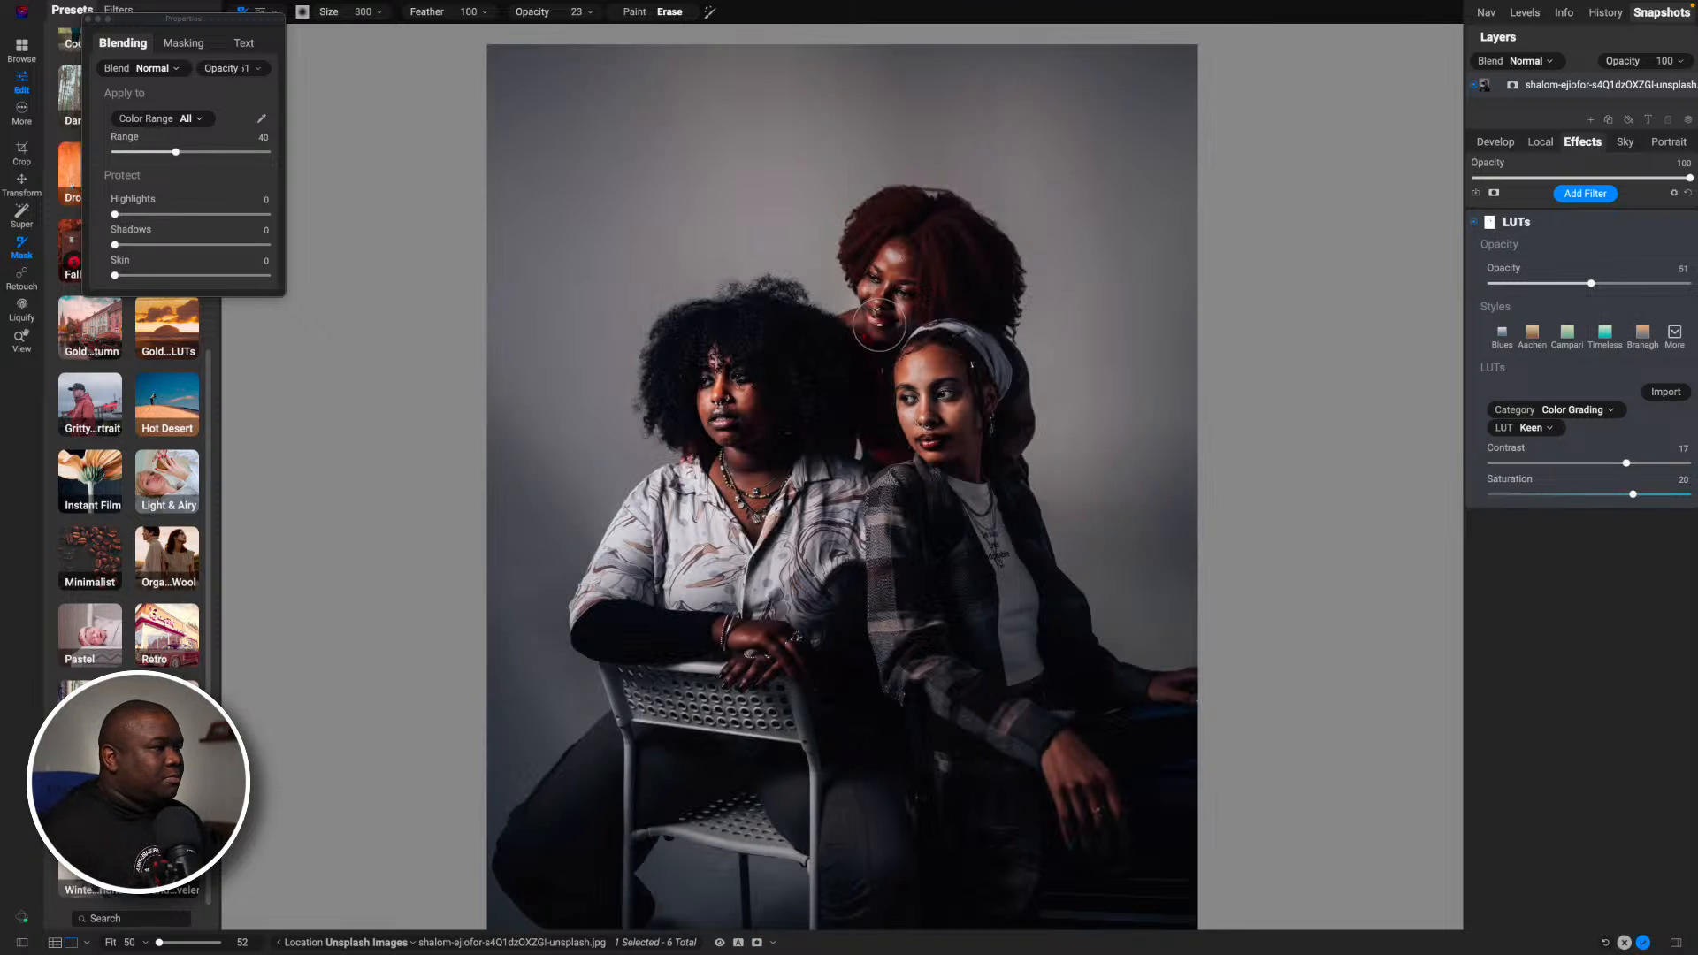
- Compare the portrait with the LUTs filter turned off and on
{"action": "left_click", "coordinate": [1474, 221]}
{"action": "left_click", "coordinate": [1474, 222]}
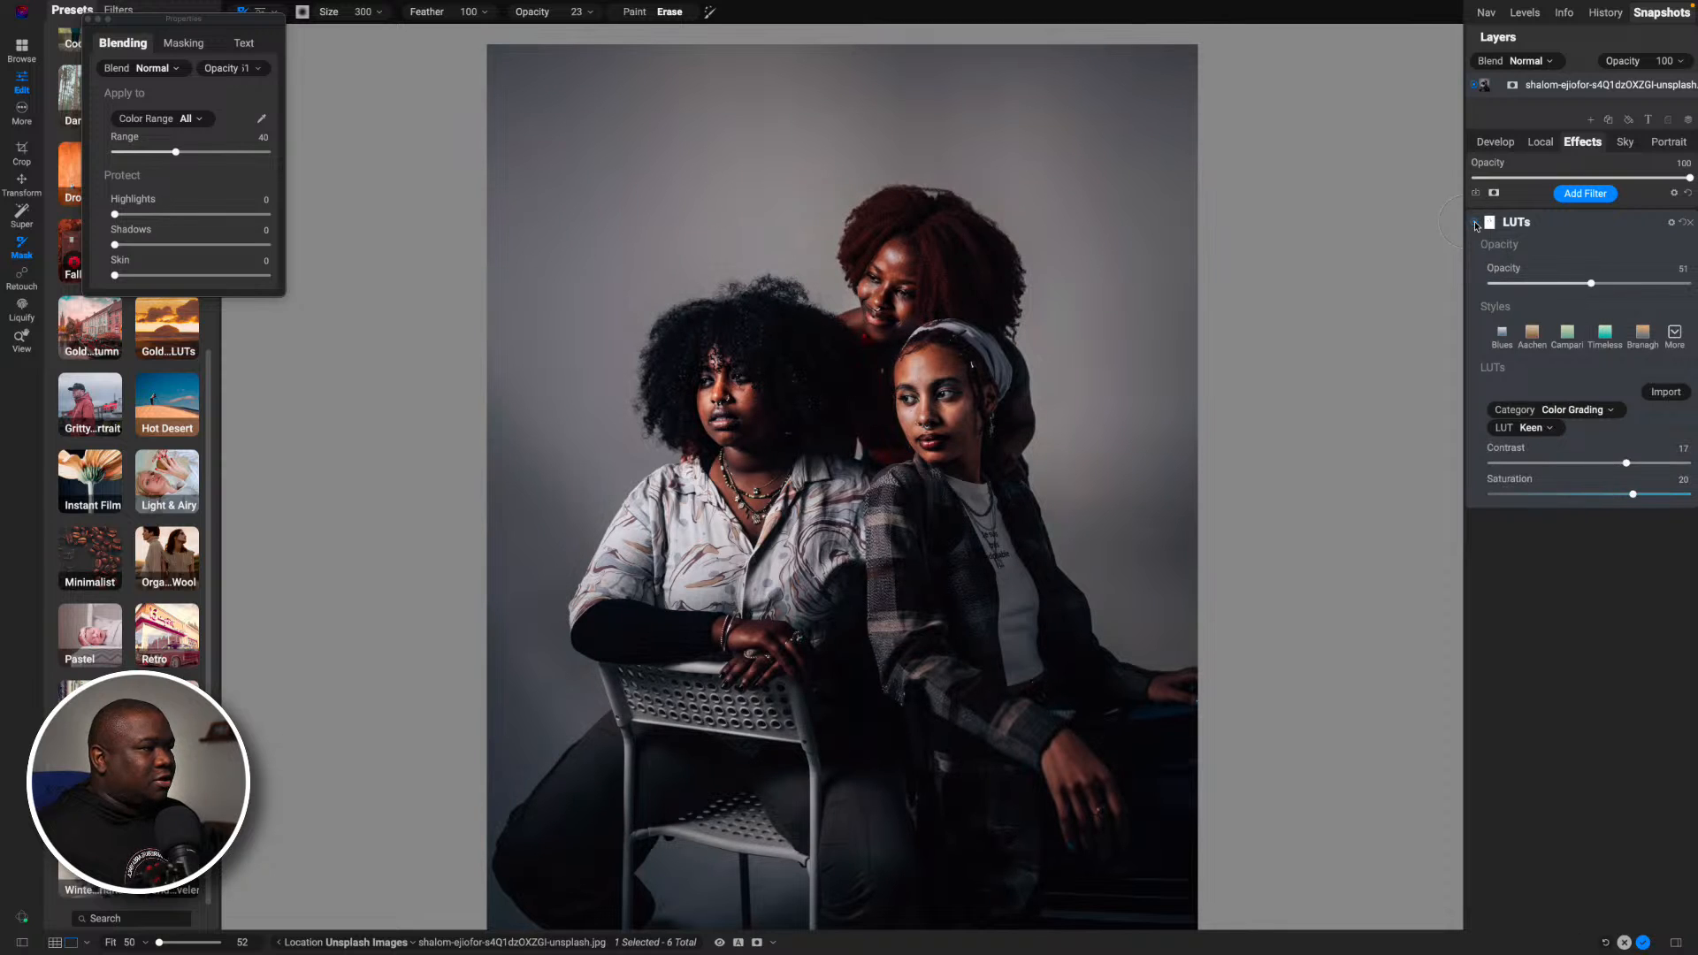
{"action": "left_click", "coordinate": [1474, 222]}
{"action": "left_click", "coordinate": [1474, 222]}
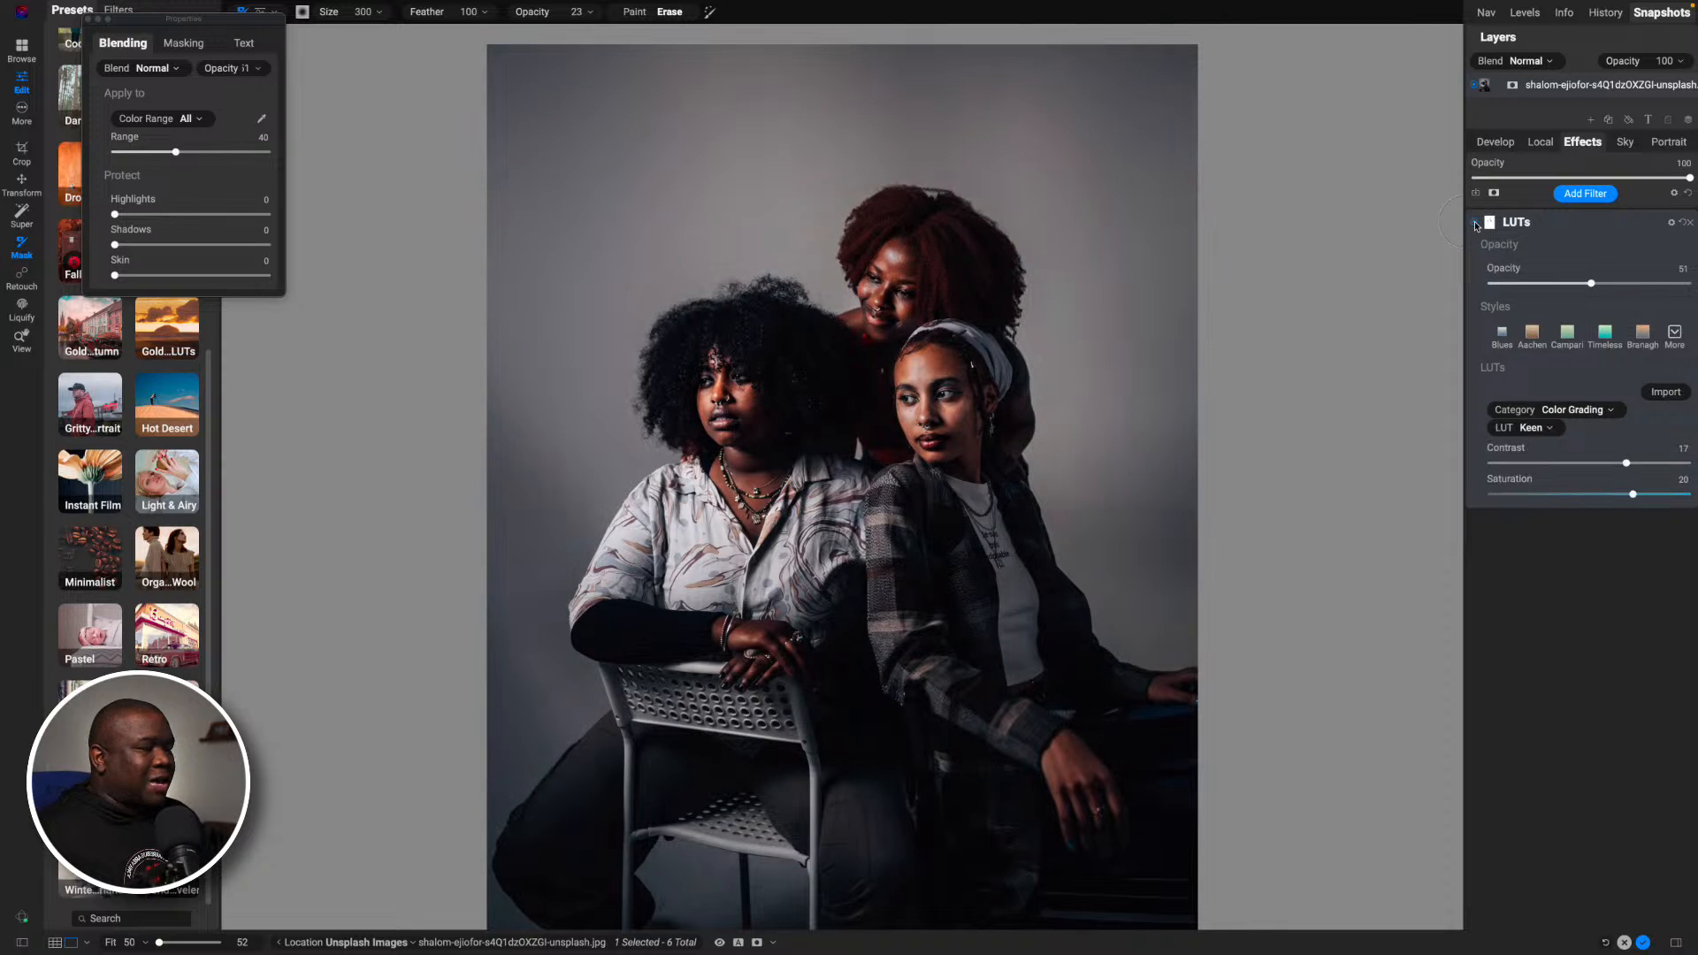